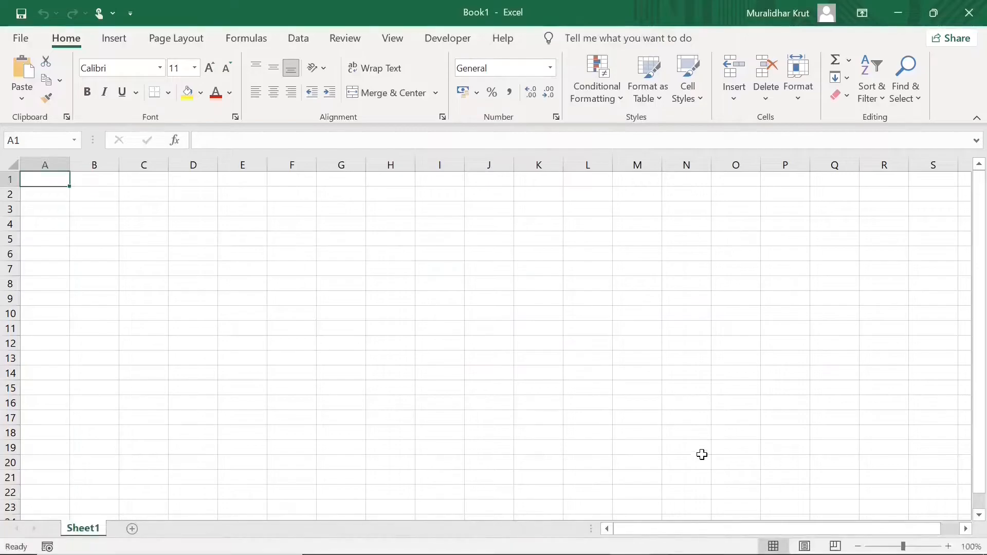
mouse_move(630, 548)
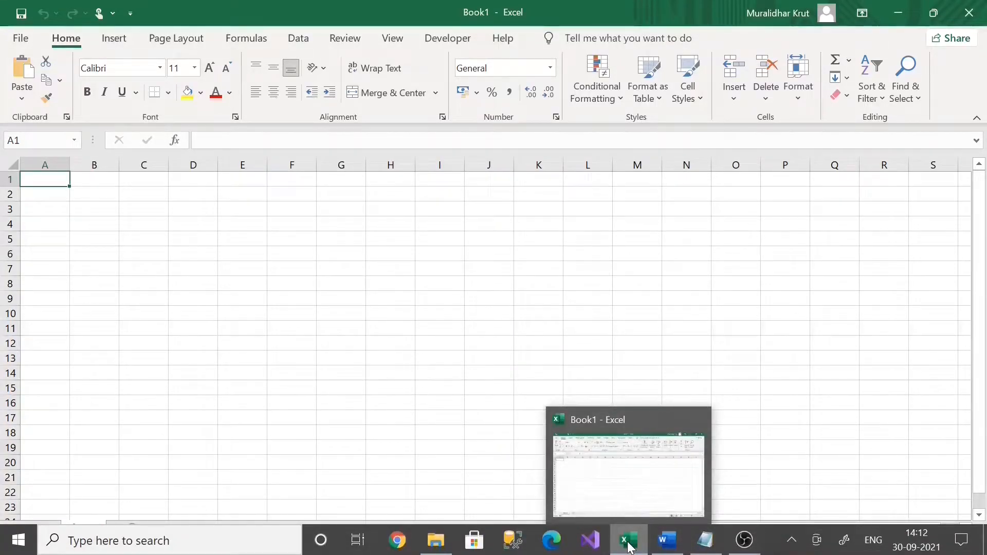
click(340, 327)
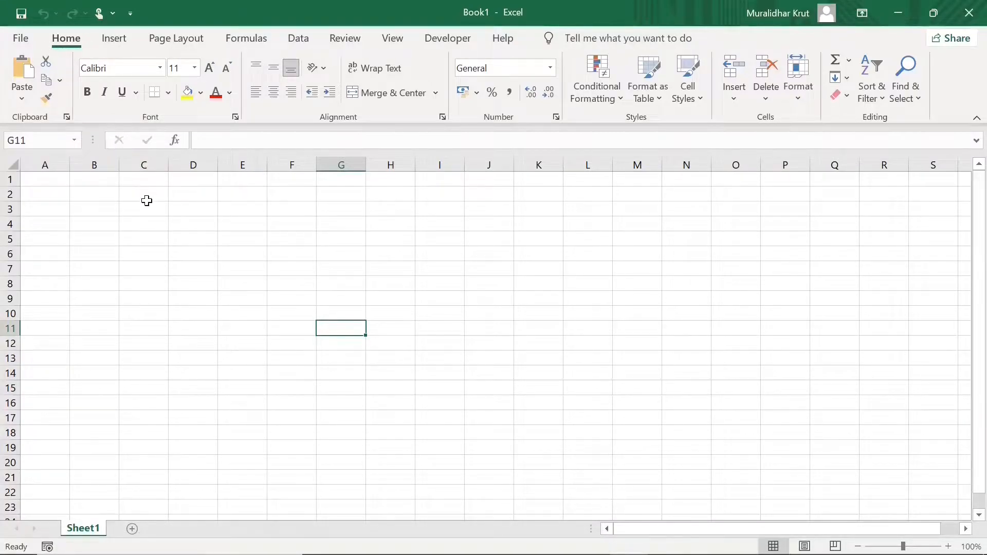
Browse the available workbook templates, create a second workbook from the blank template, and close it again
click(21, 39)
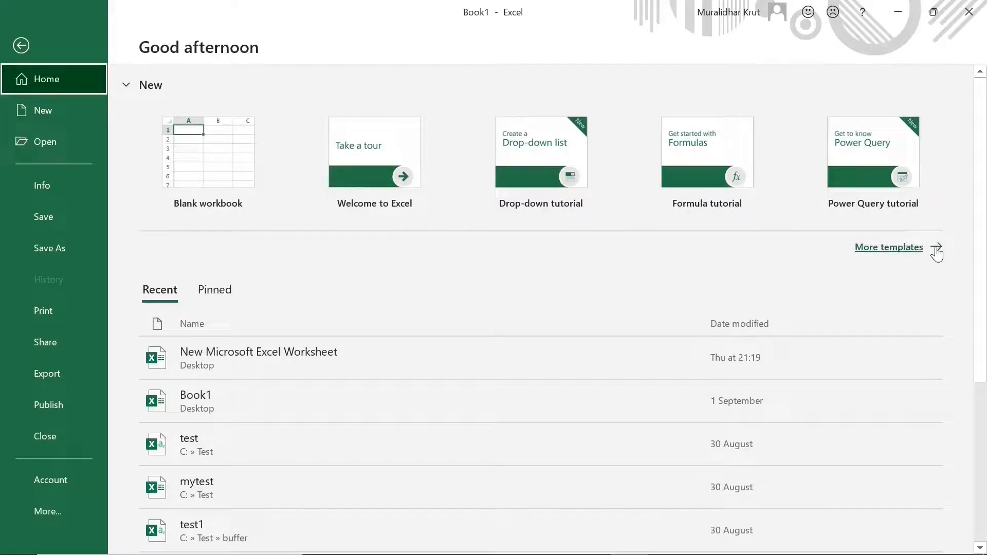
click(936, 247)
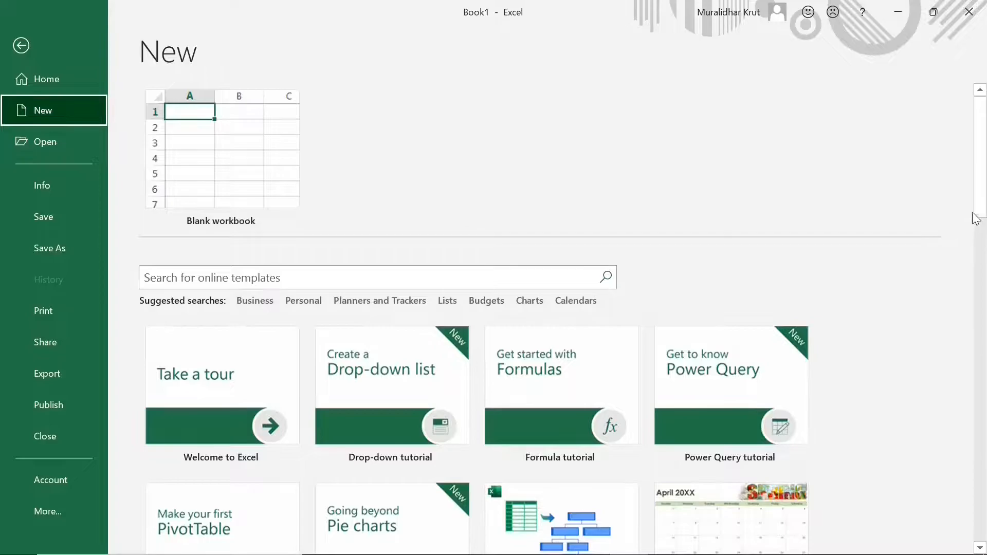
drag(976, 198, 901, 169)
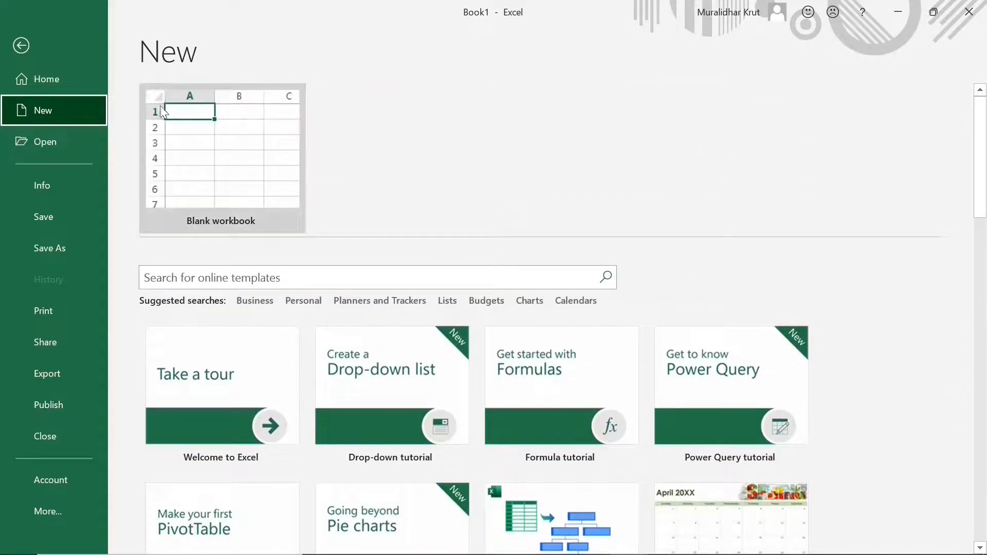
click(211, 227)
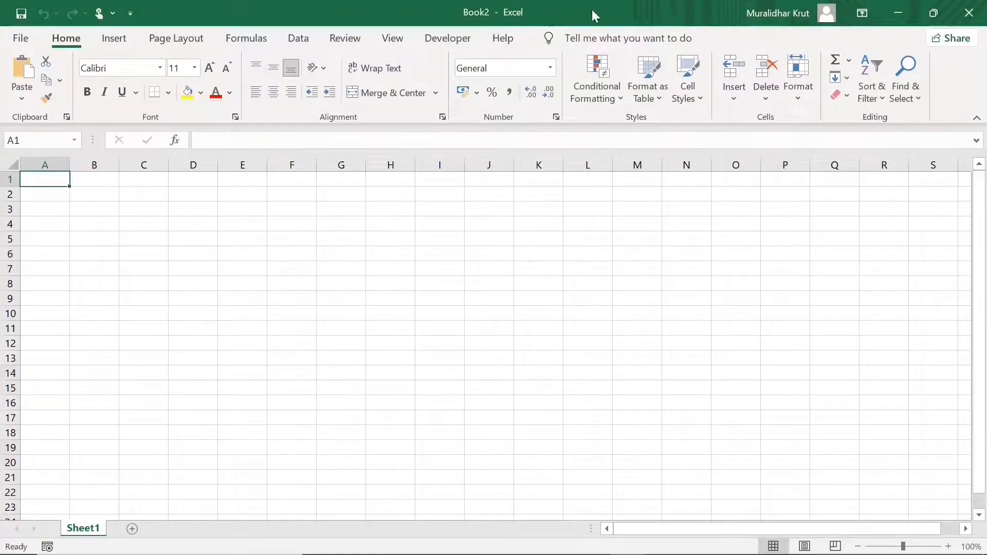
click(968, 18)
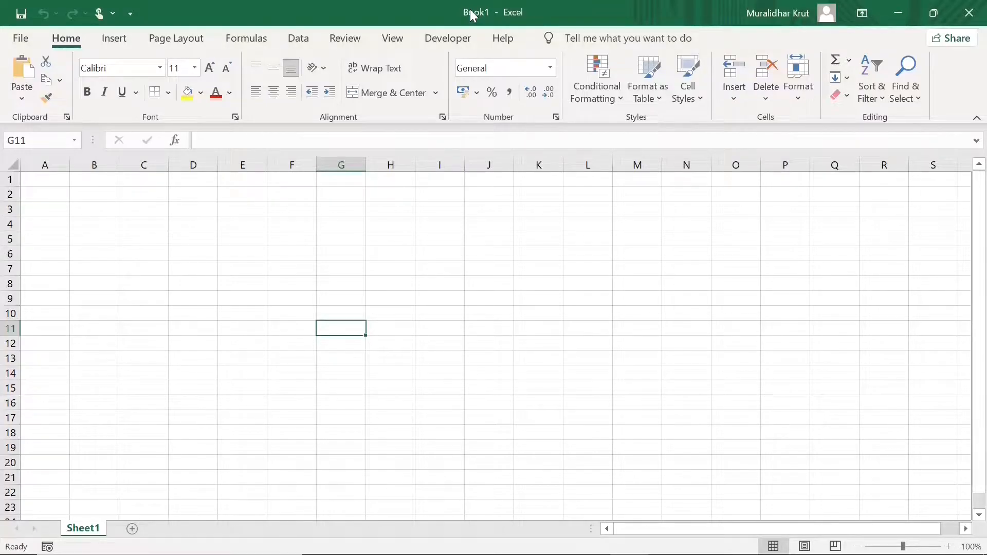
Examine the commands available for inserting, page layout, formulas, data, review, view and developer work
click(43, 180)
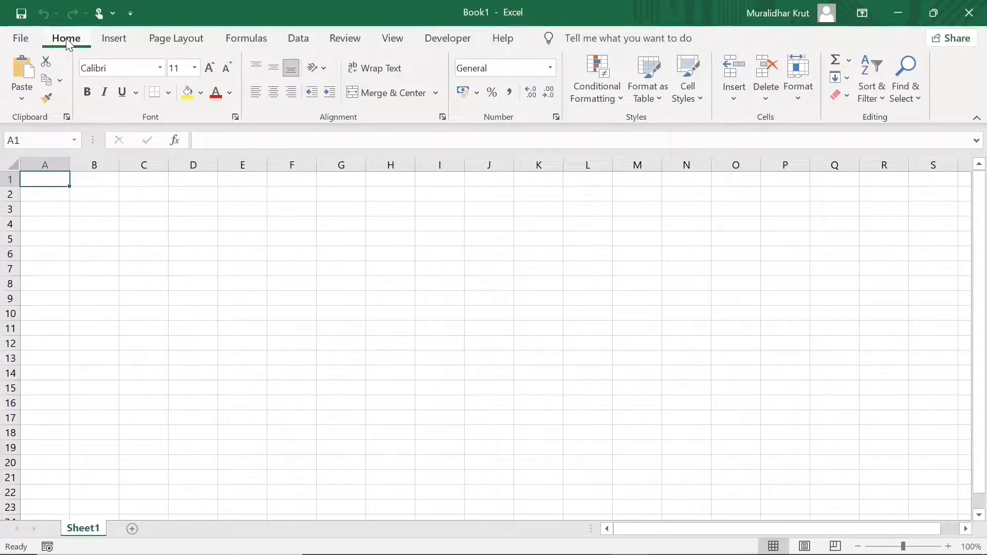
click(110, 42)
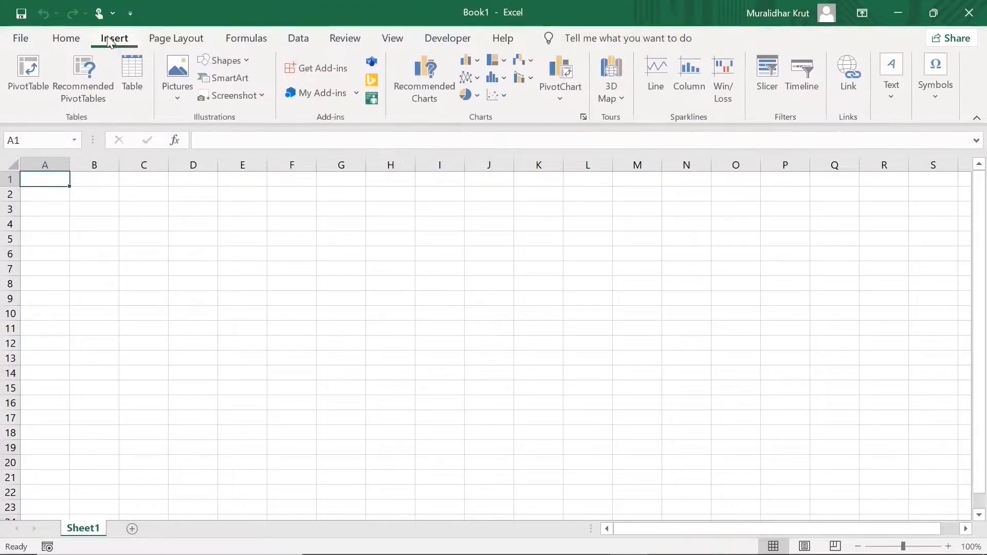
click(172, 39)
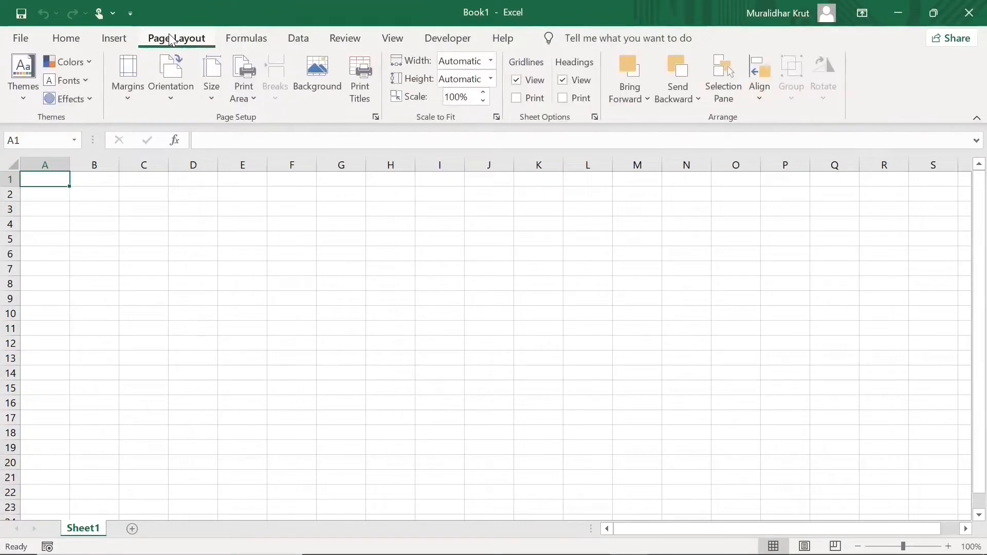
click(248, 37)
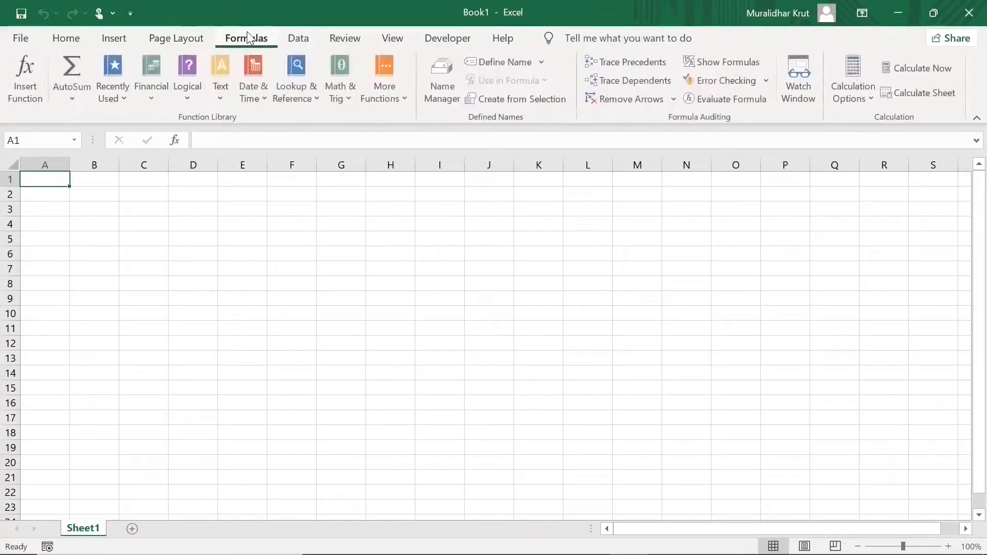
click(301, 39)
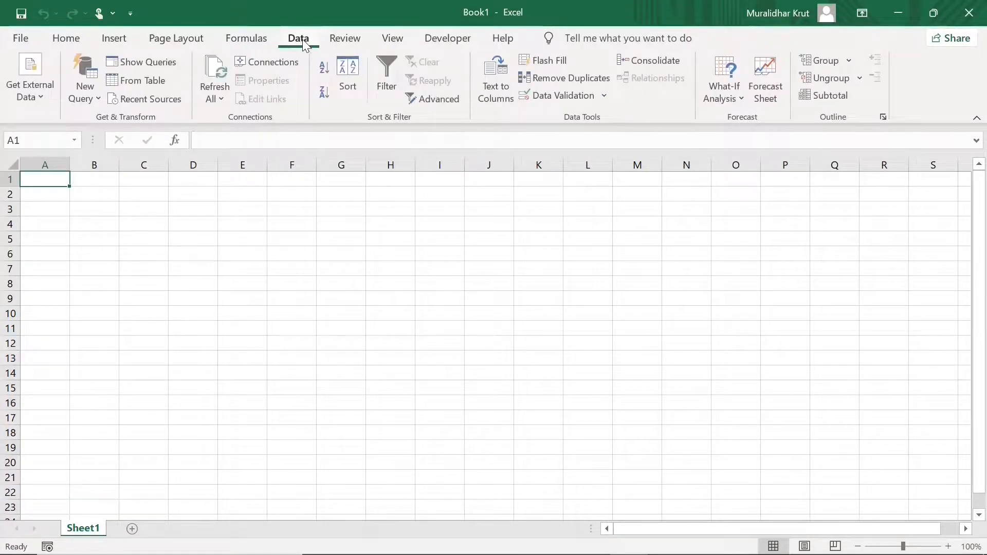
click(347, 41)
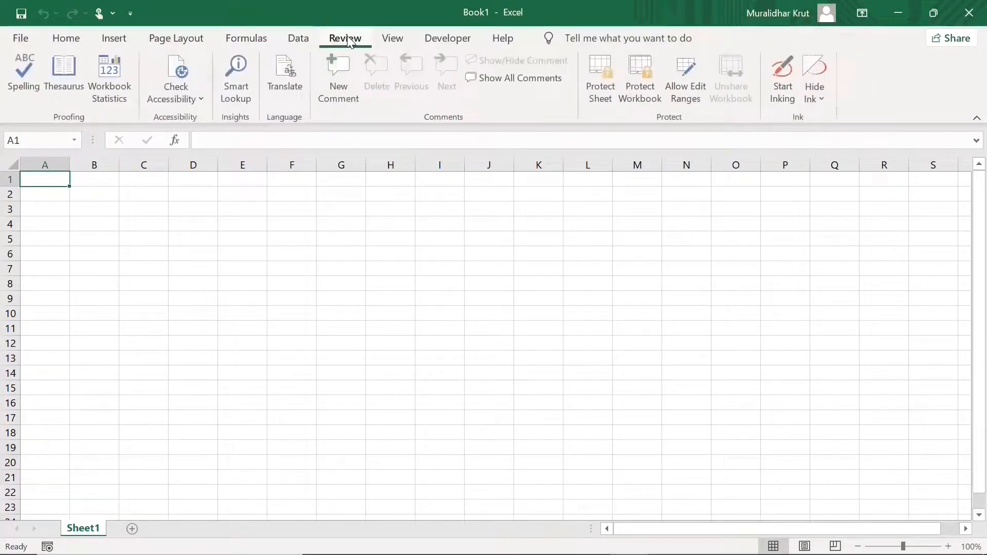
click(391, 41)
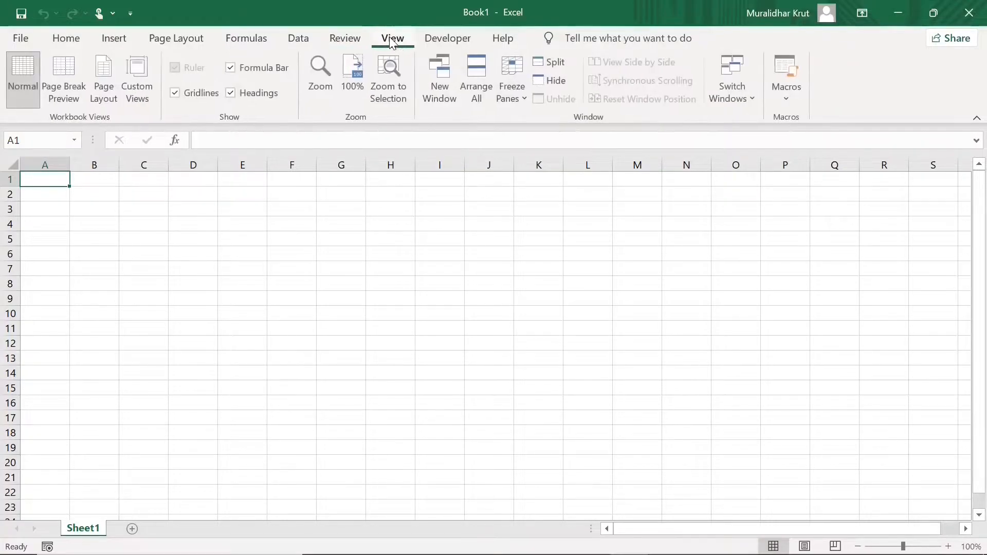
click(446, 43)
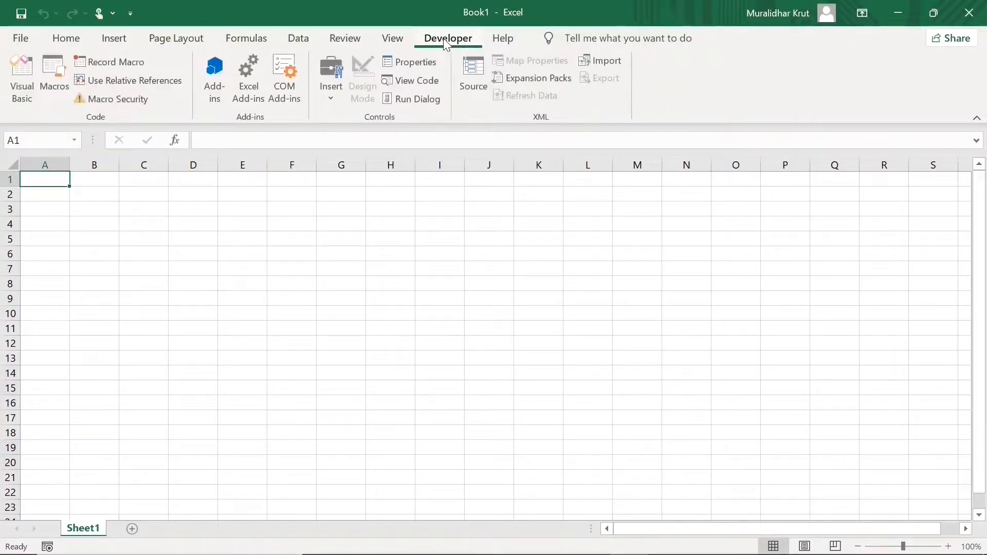
click(64, 42)
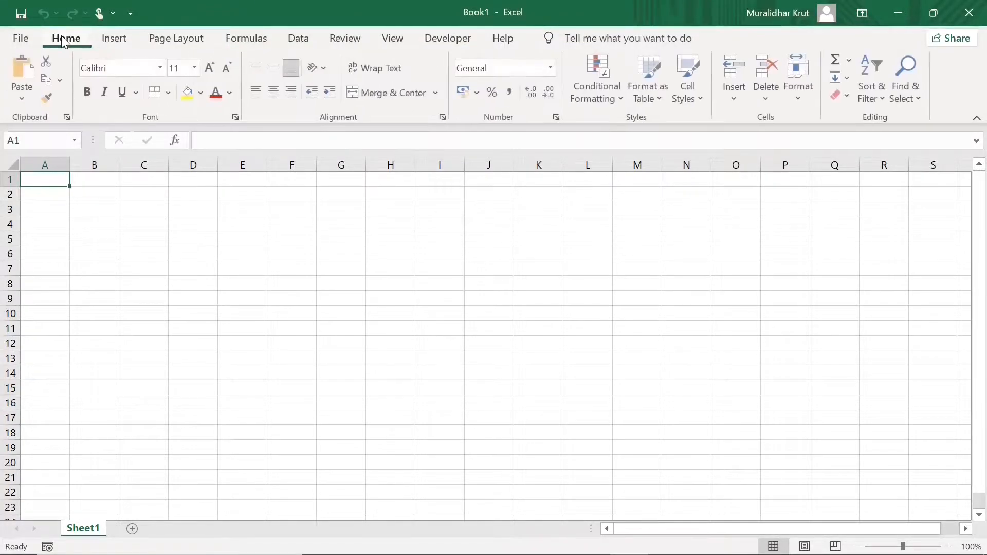
Review how the home, insert, page layout and formula commands are organised into named groups
click(114, 40)
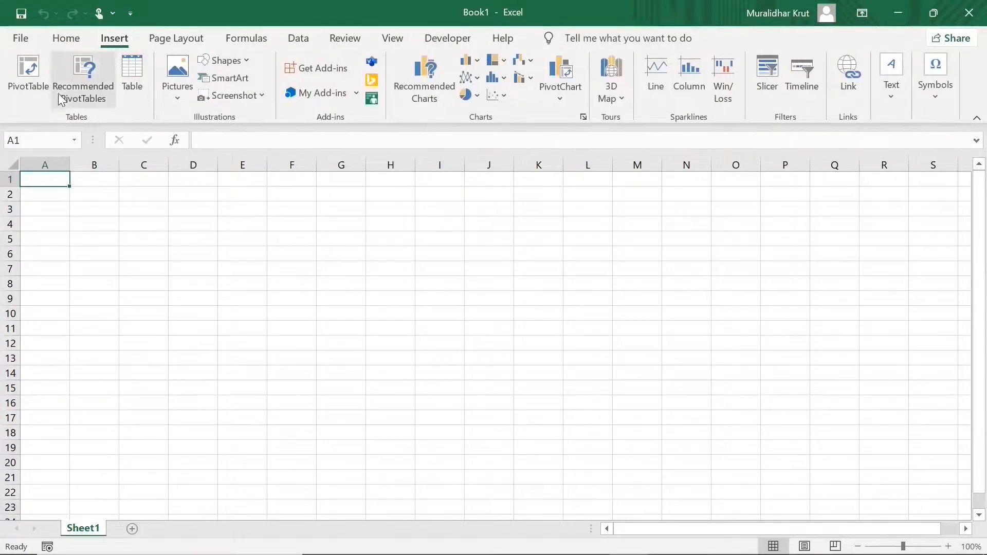
click(174, 41)
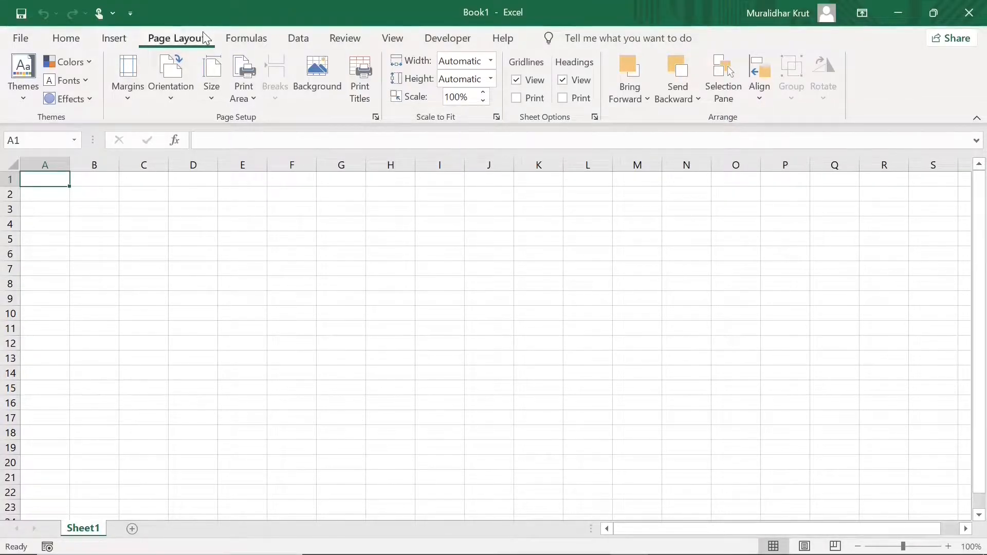
click(243, 38)
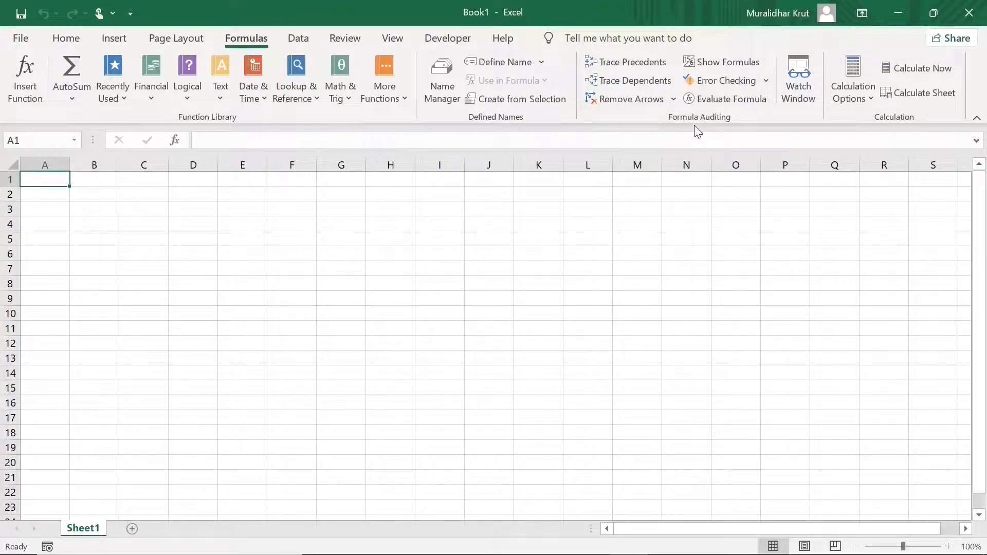
click(165, 40)
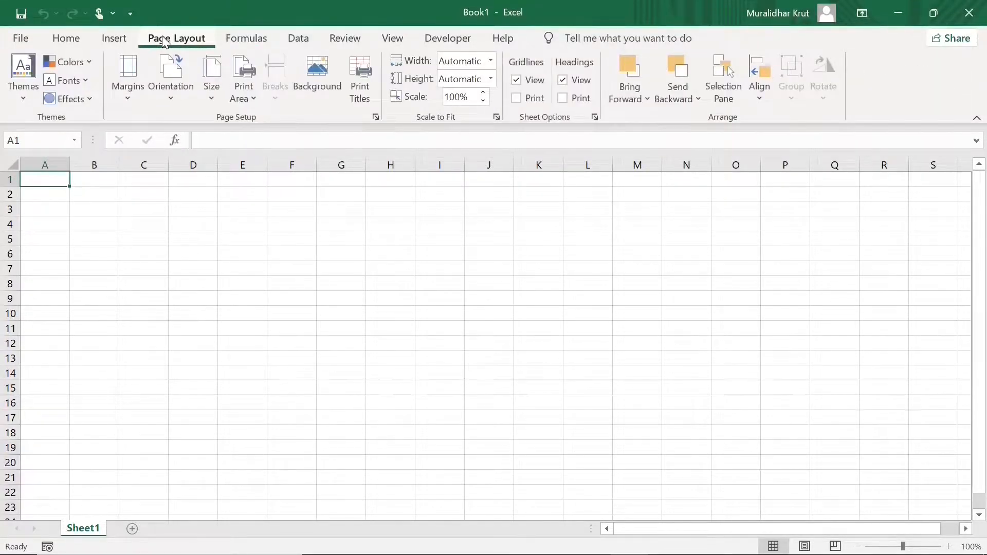
click(66, 42)
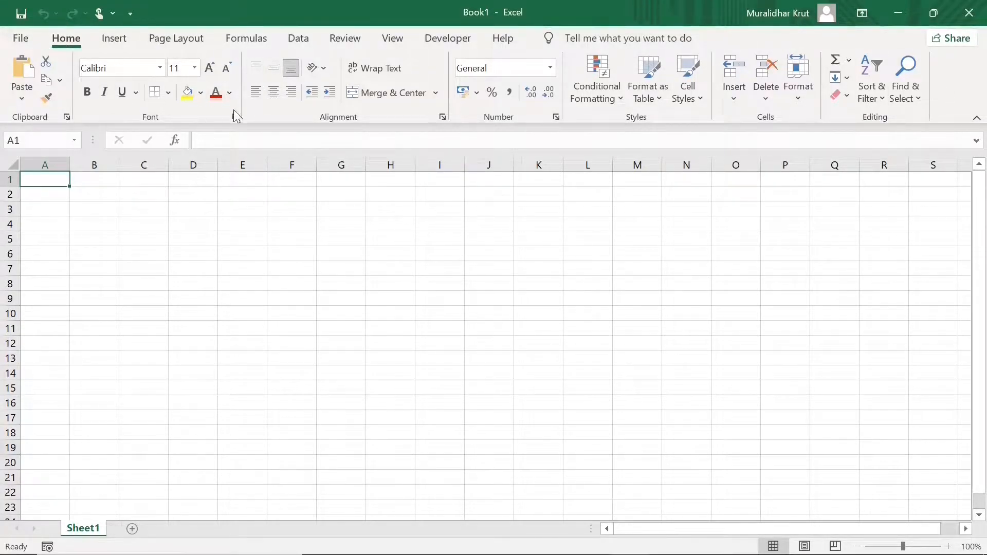
click(114, 41)
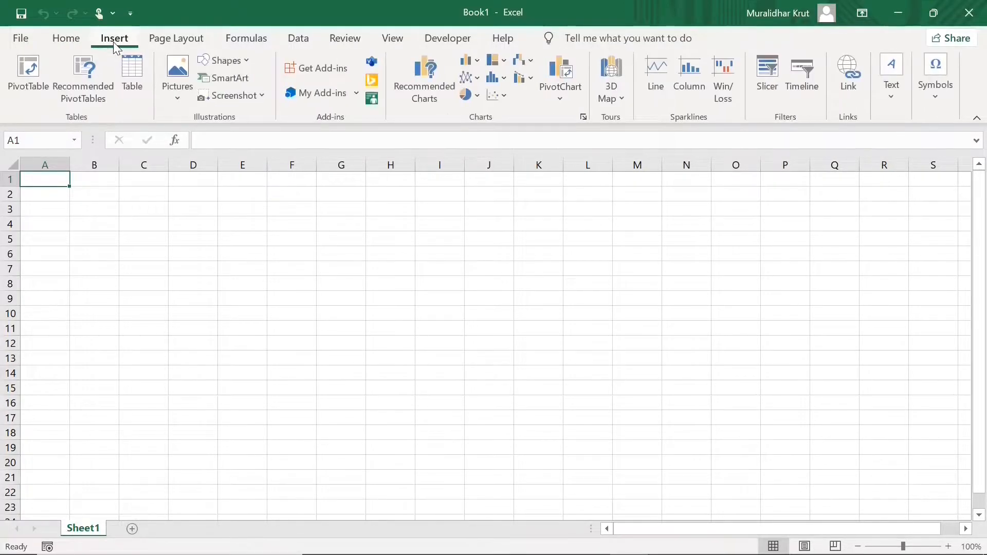
click(175, 40)
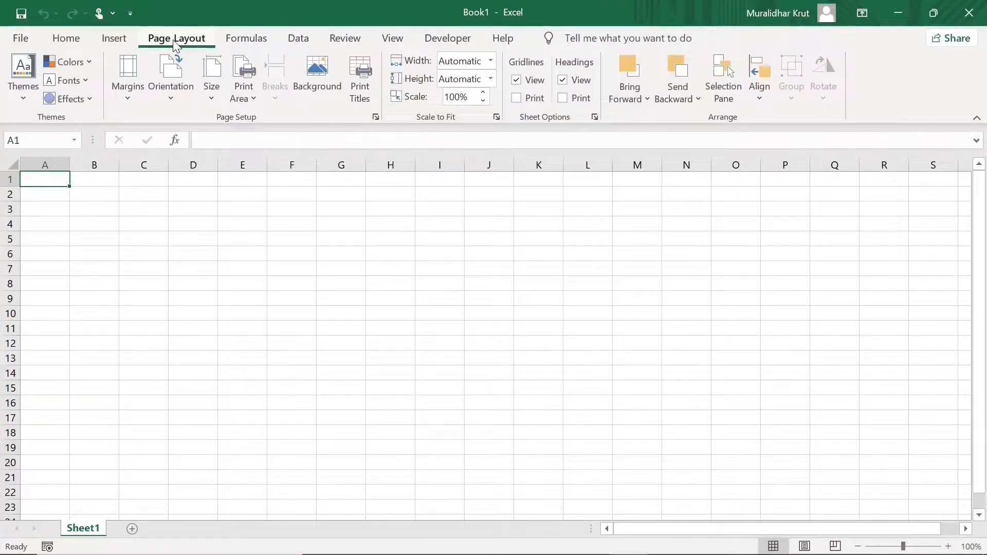
click(64, 40)
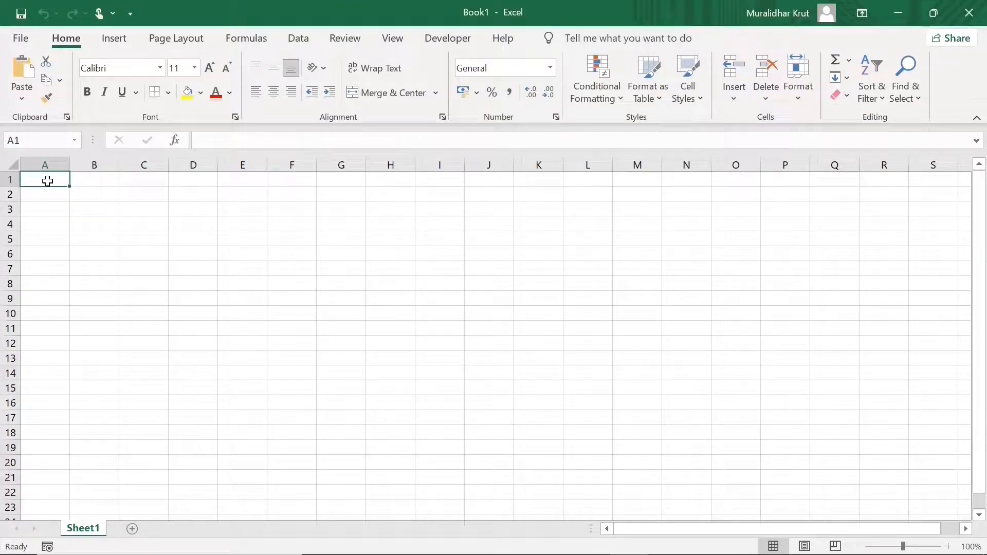
Inspect the cell references of B1, B5 and A1 by selecting each cell and checking its address
click(89, 181)
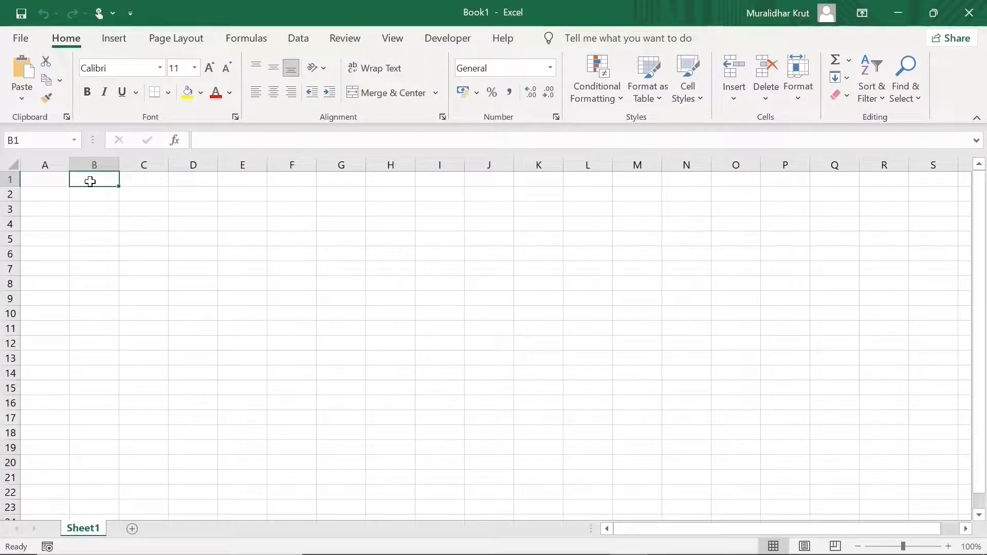
click(31, 140)
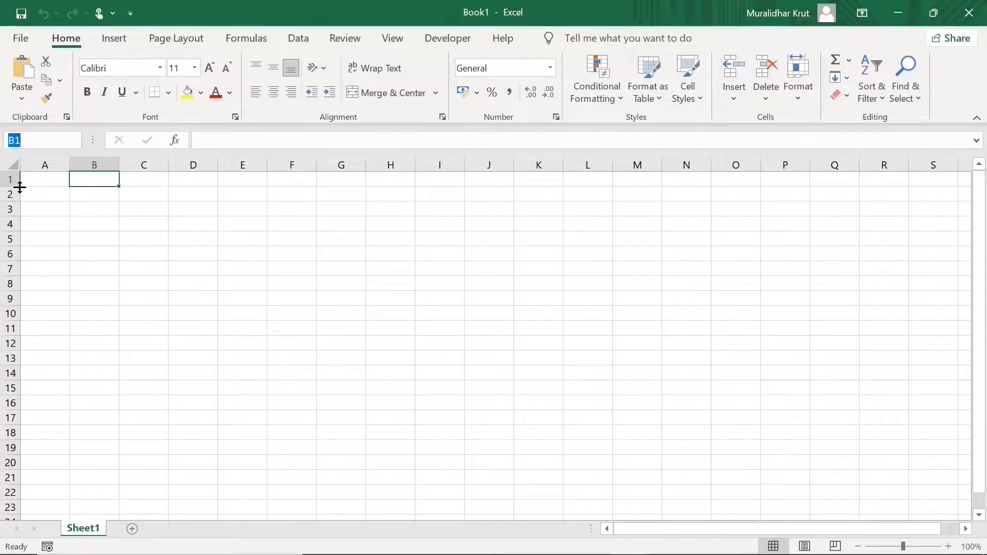
click(103, 238)
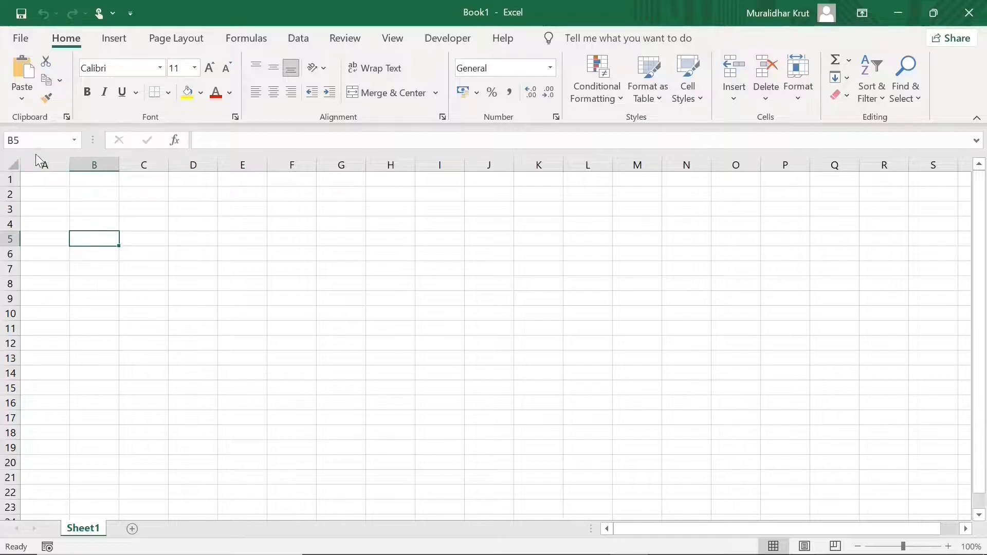
click(21, 140)
click(41, 182)
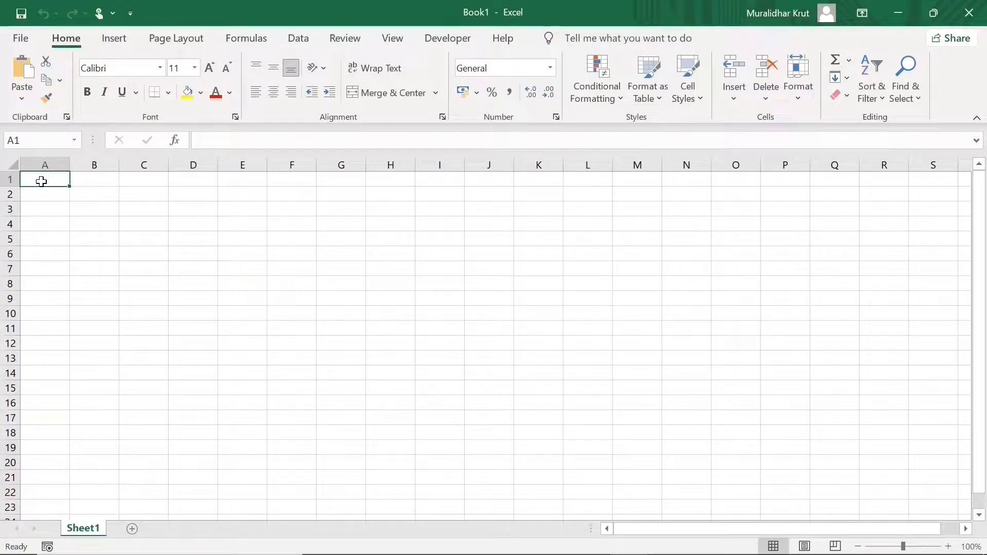
Enter "Student" in cell A1, then clear the cell's contents
drag(42, 182, 184, 271)
text(Student)
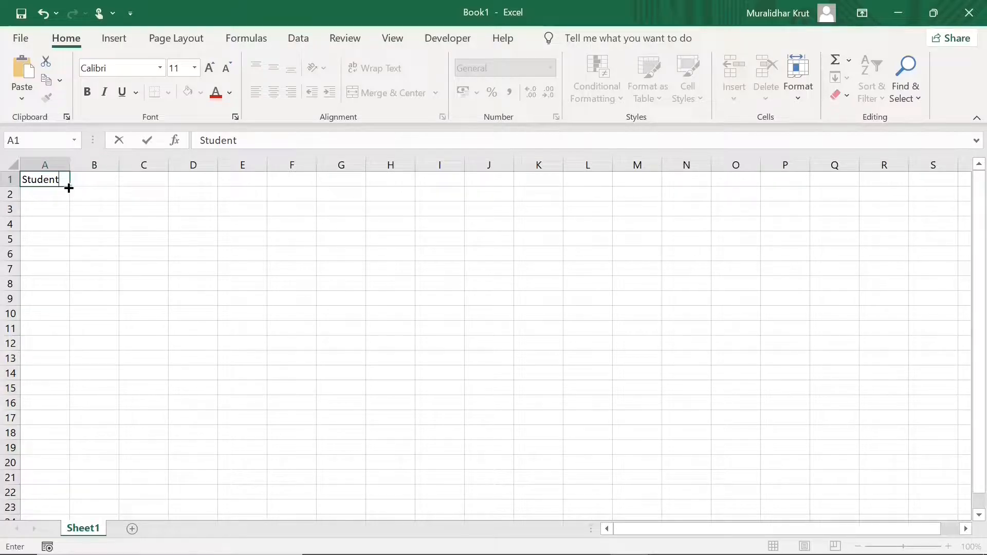
click(60, 197)
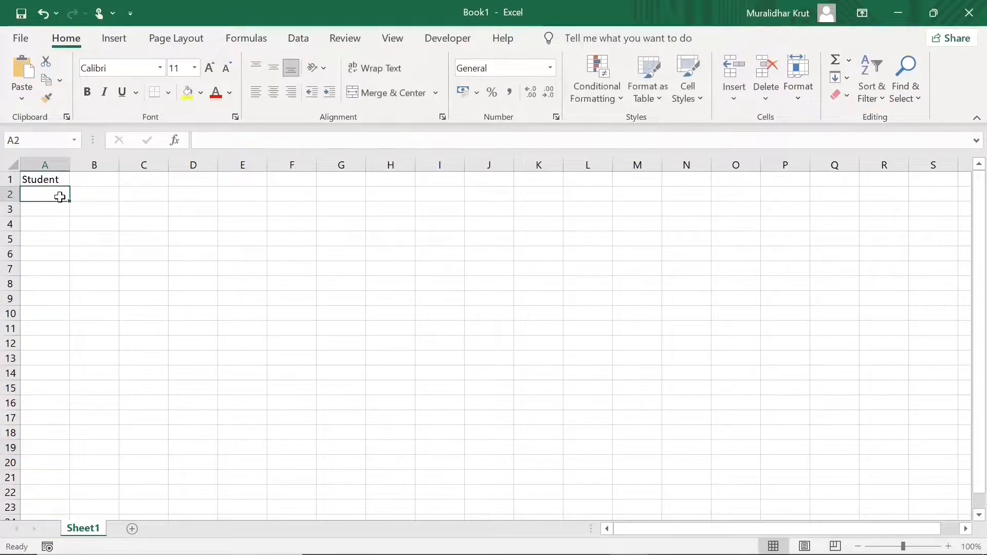
click(59, 180)
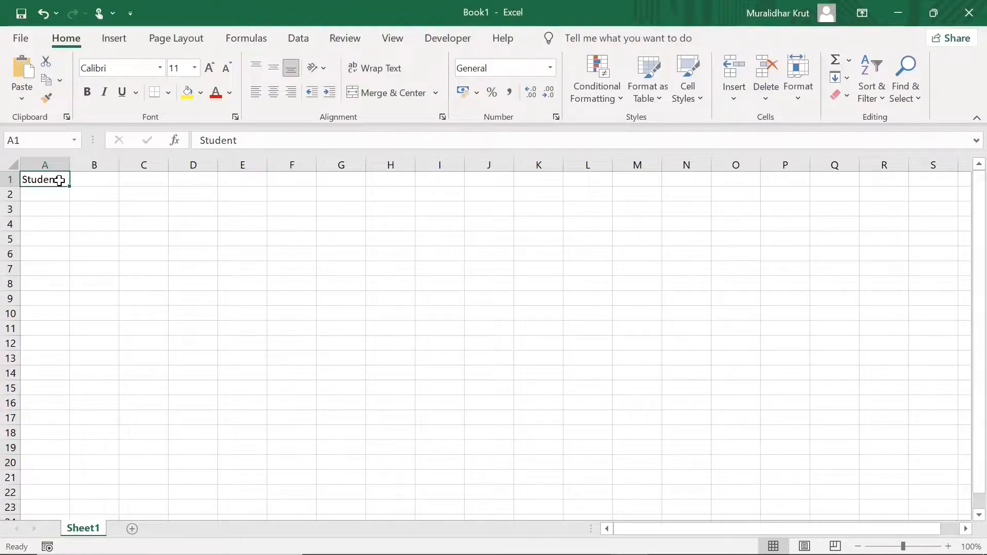
key(Delete)
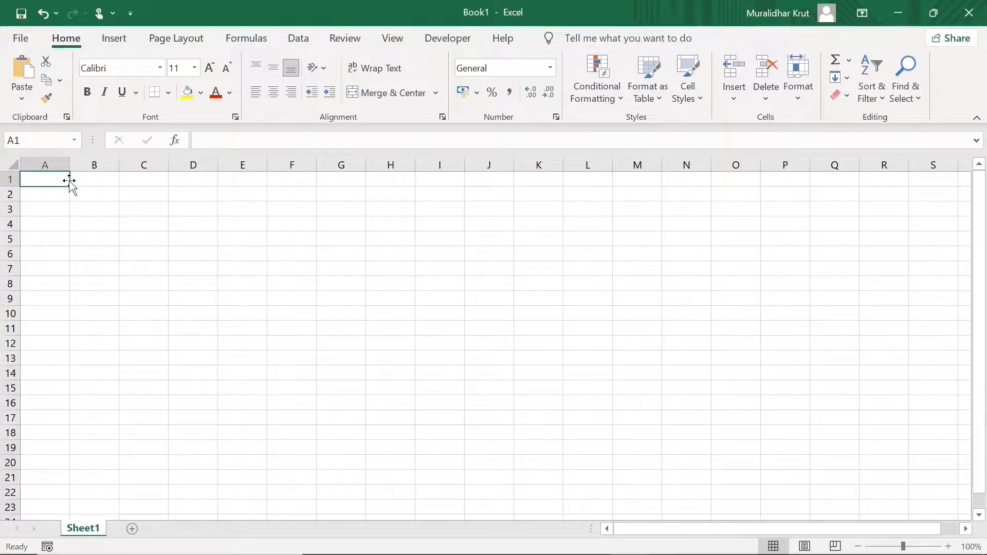
Enter the text "Student" in cell A1 and reselect that cell
text(Student)
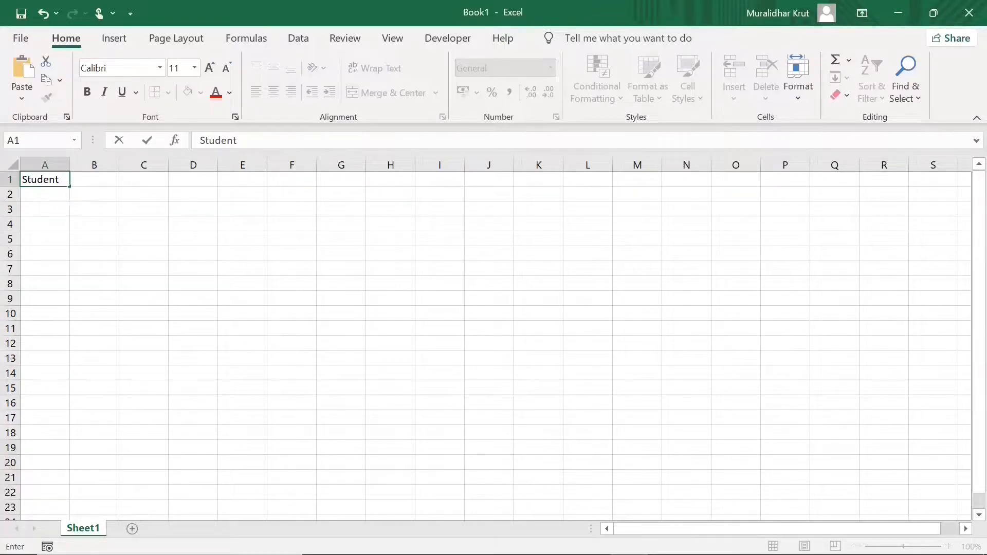
key(Return)
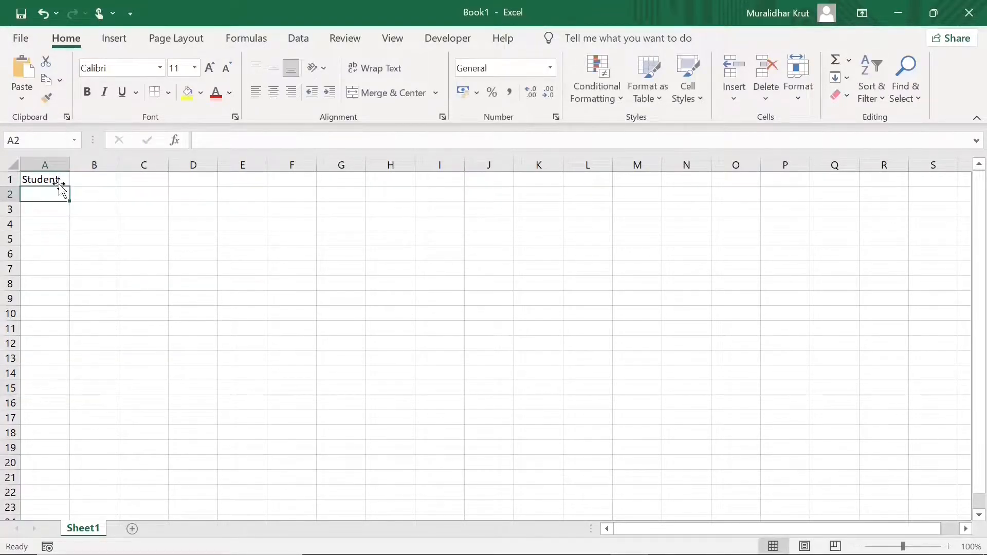
click(61, 180)
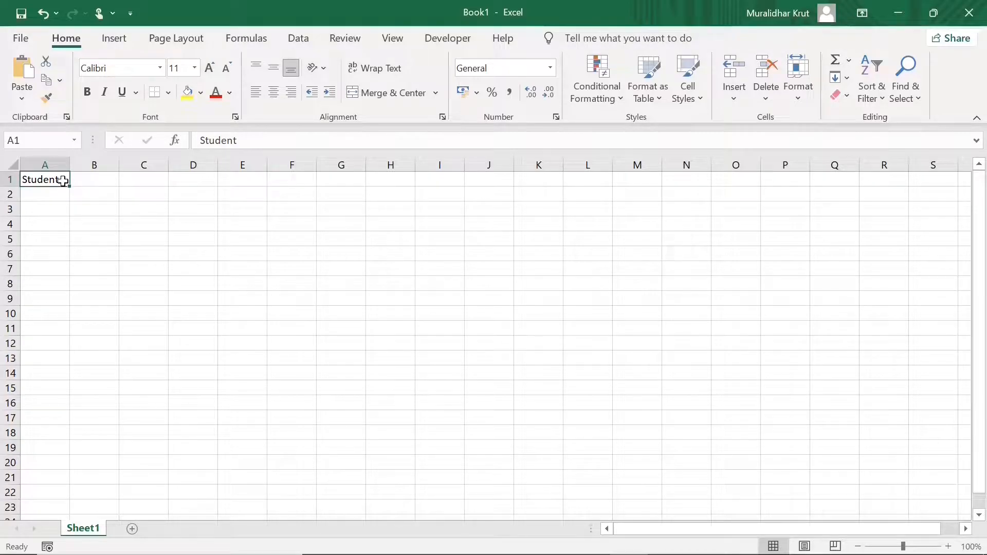
Remove the last characters of the text in cell A1, then clear the cell's contents completely
double_click(62, 180)
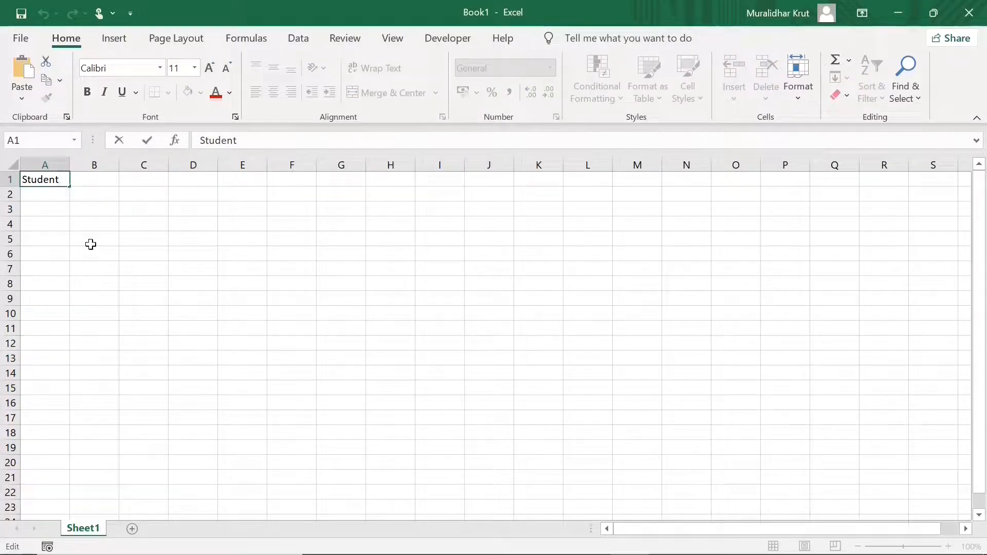
key(BackSpace)
key(BackSpace)
key(BackSpace)
click(53, 199)
click(44, 179)
key(Delete)
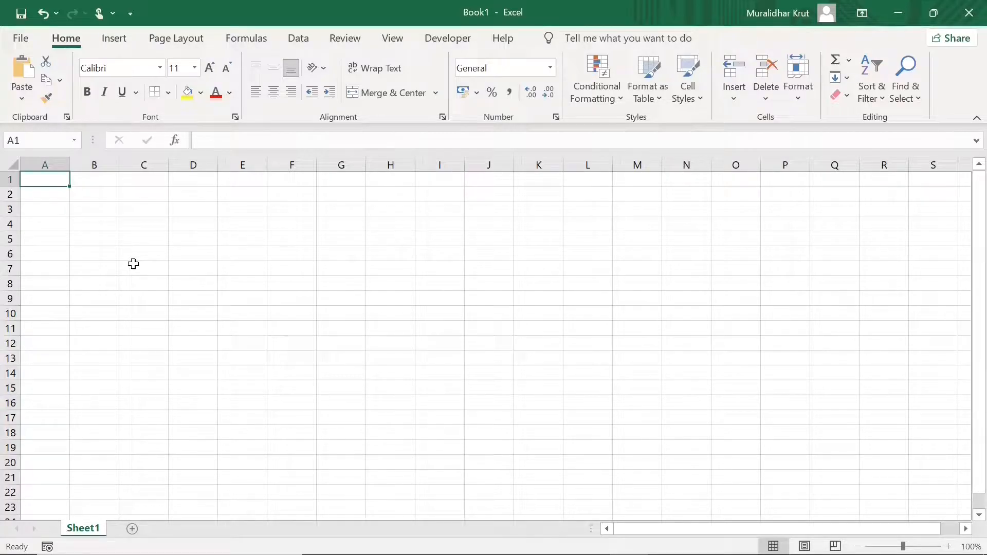
Move the active cell one column at a time along row 1 from A1 to E1 and back to A1
key(Right)
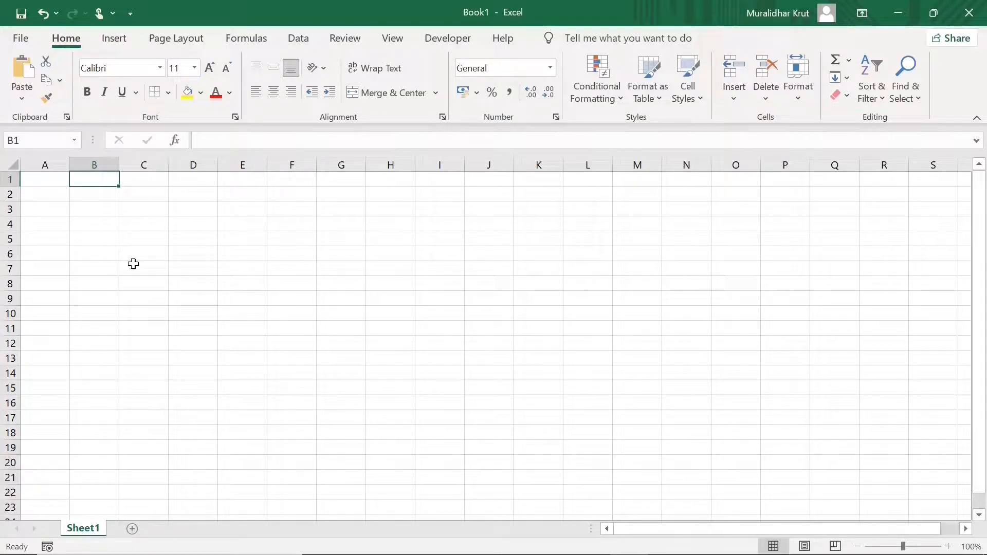
key(Right)
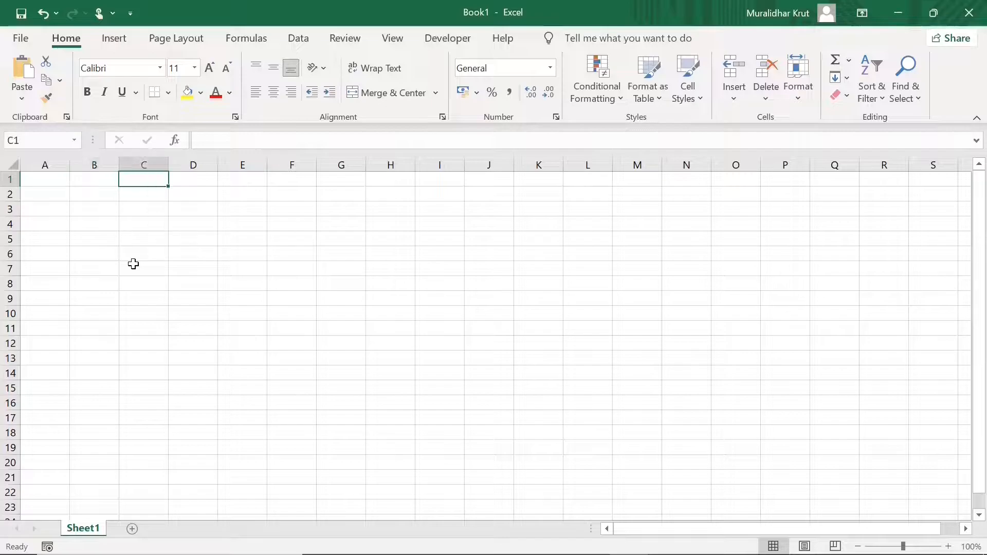
key(Right)
key(Right)
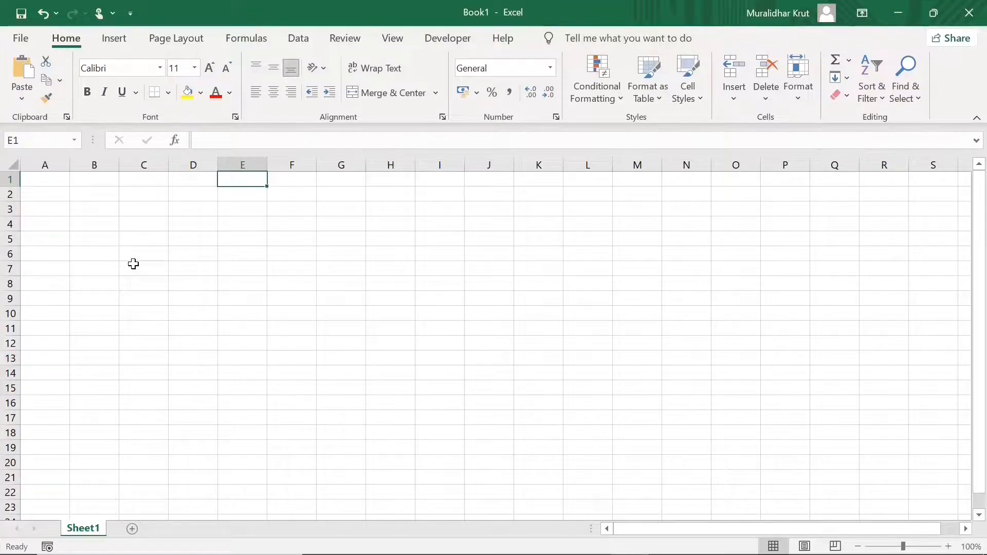
key(Left)
key(Left)
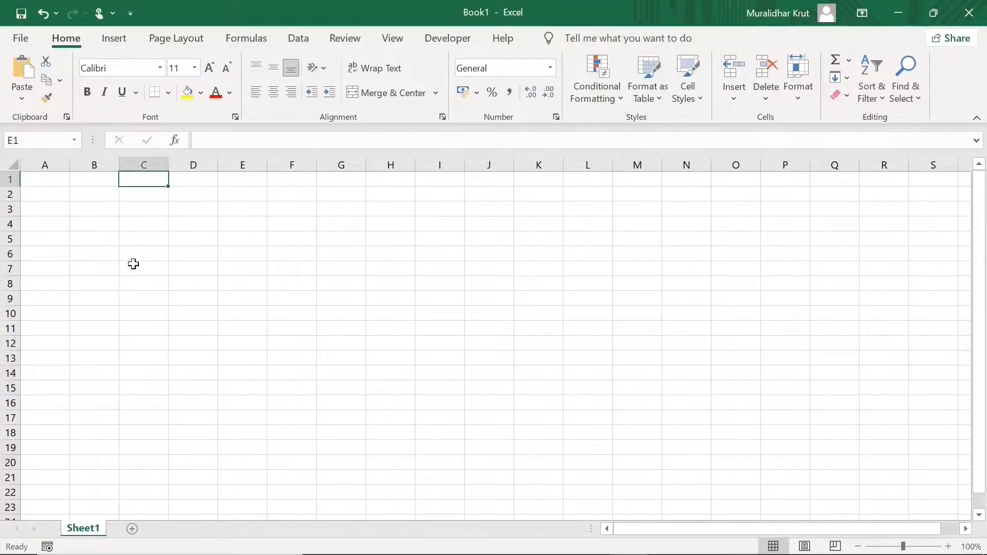
key(Left)
key(Left)
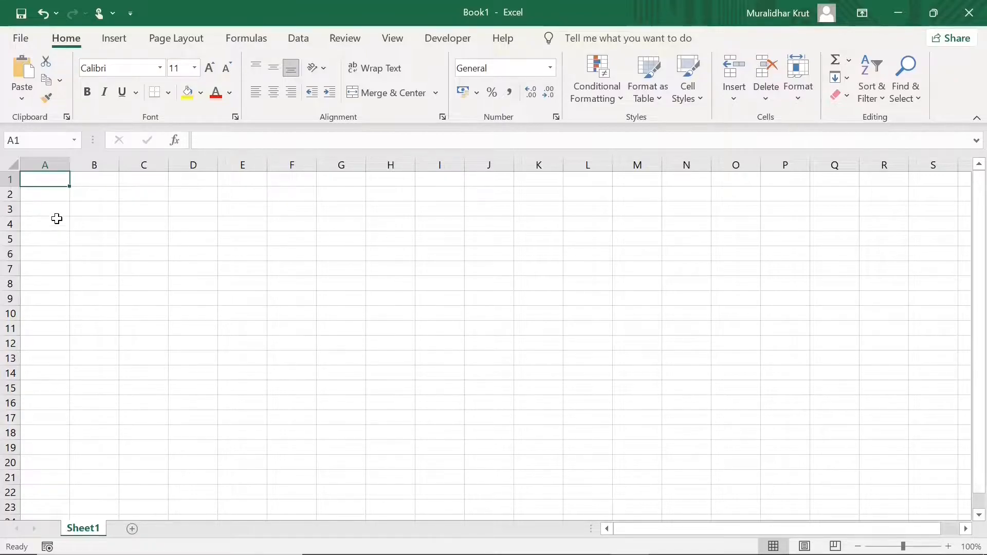
Move the active cell one row at a time down column A from A1 to A6 and back to A1
key(Down)
key(Down)
key(Down)
key(Down)
key(Down)
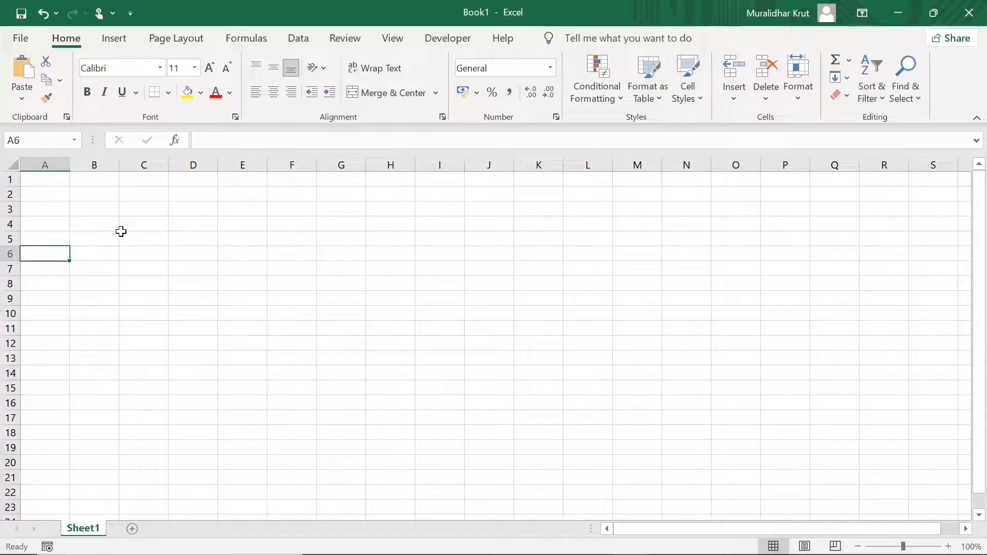
key(Up)
key(Up)
key(Up)
key(Up)
key(Up)
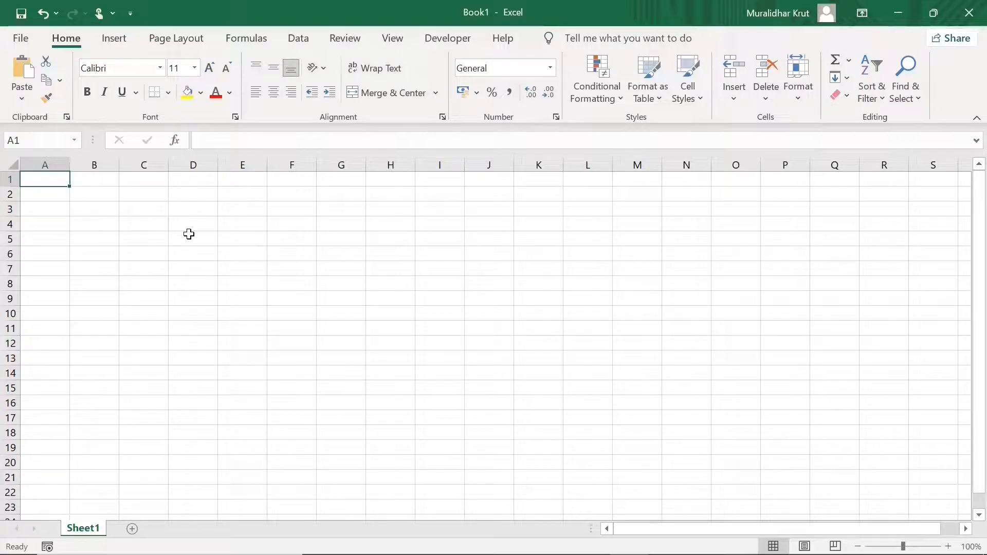
Enter the title "Student Performance" in cell A1 and reselect that cell
text(Student Performance)
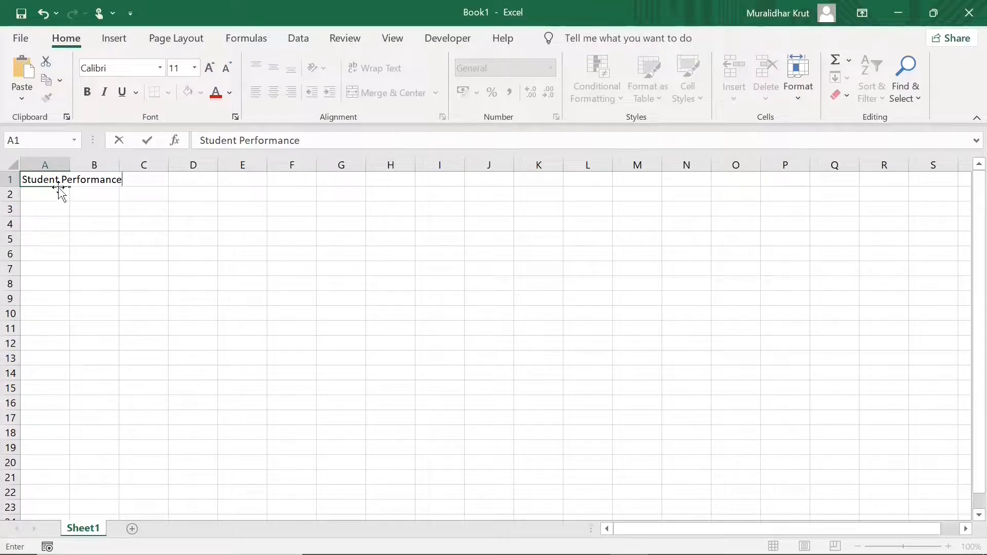
click(58, 191)
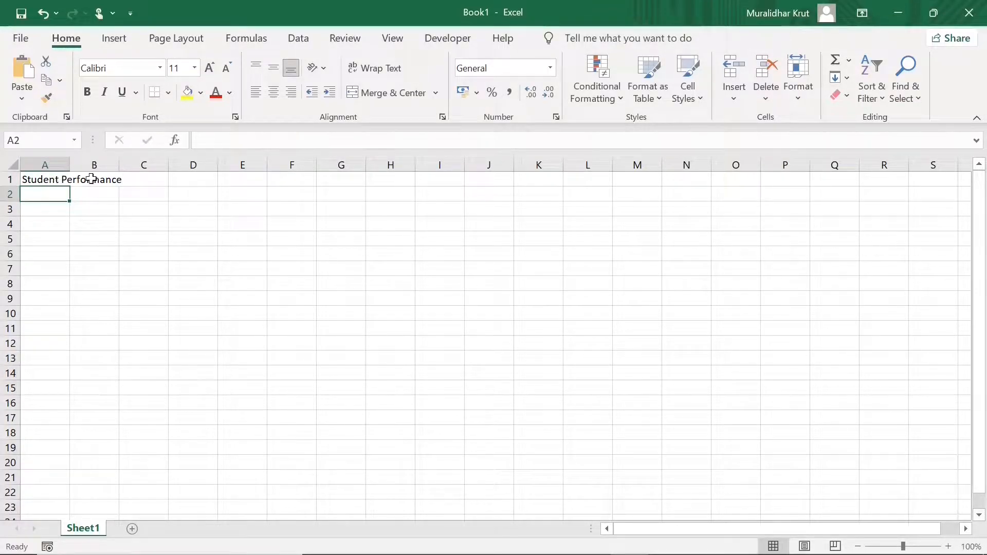
click(58, 181)
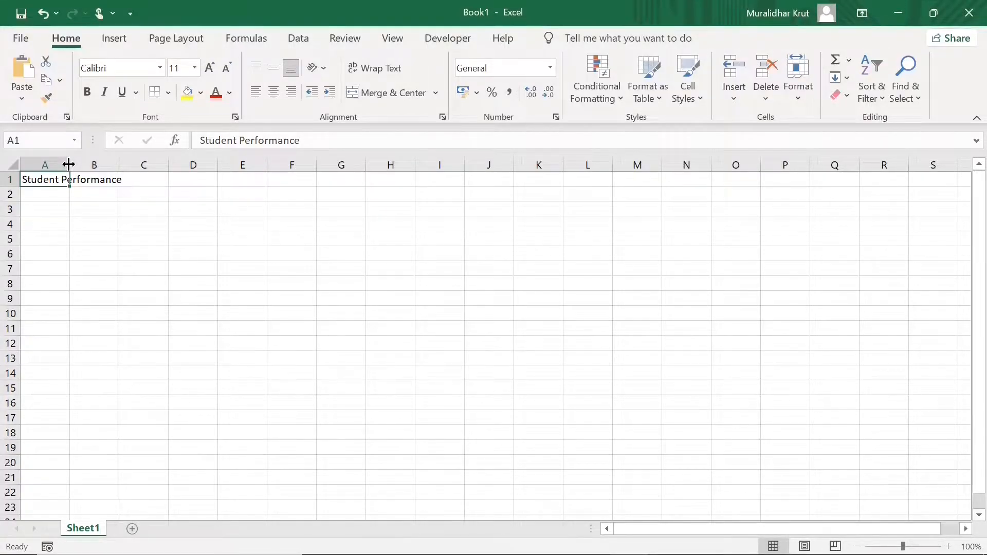
Auto-fit column A to the width of the title text
double_click(68, 164)
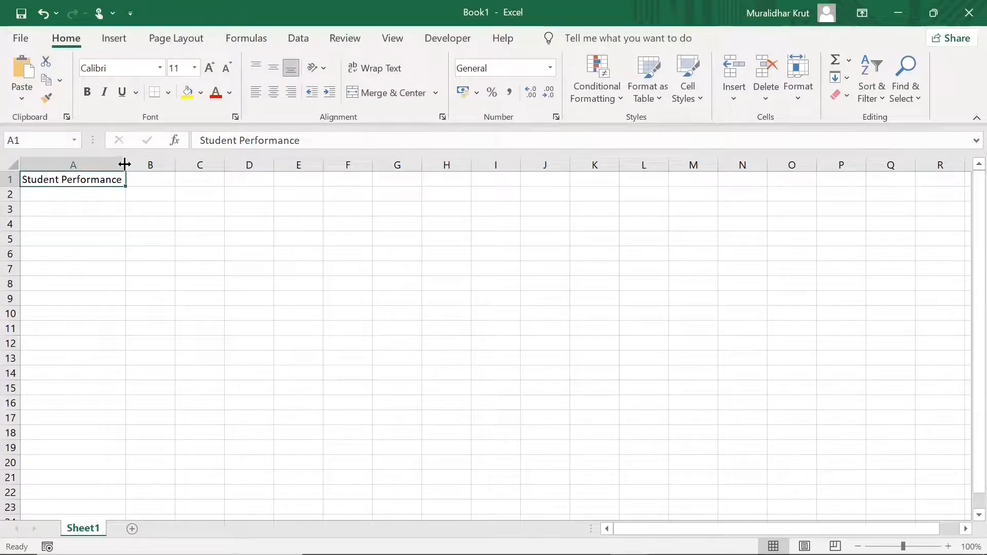
mouse_move(123, 164)
mouse_down()
mouse_move(88, 163)
mouse_move(129, 166)
mouse_move(88, 171)
mouse_move(122, 164)
mouse_up()
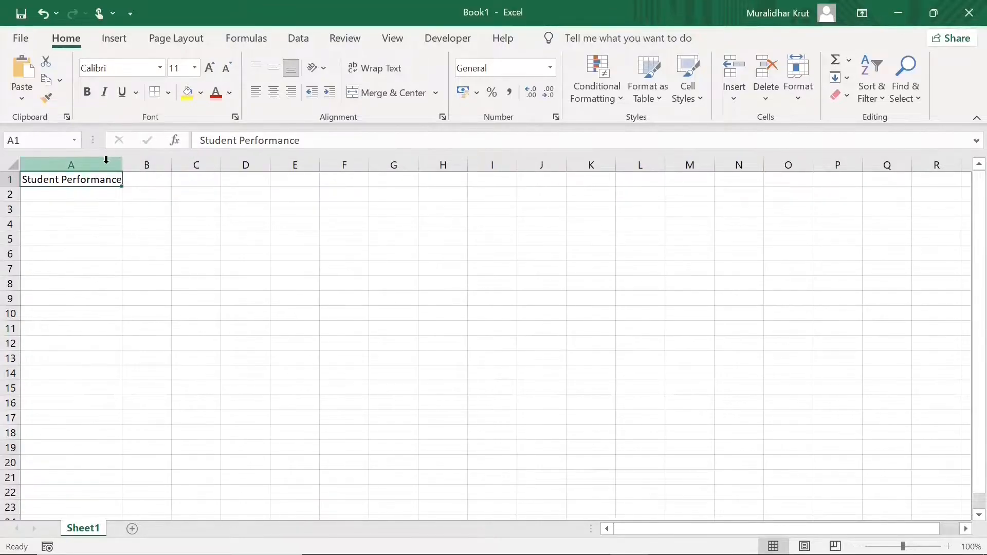
double_click(122, 166)
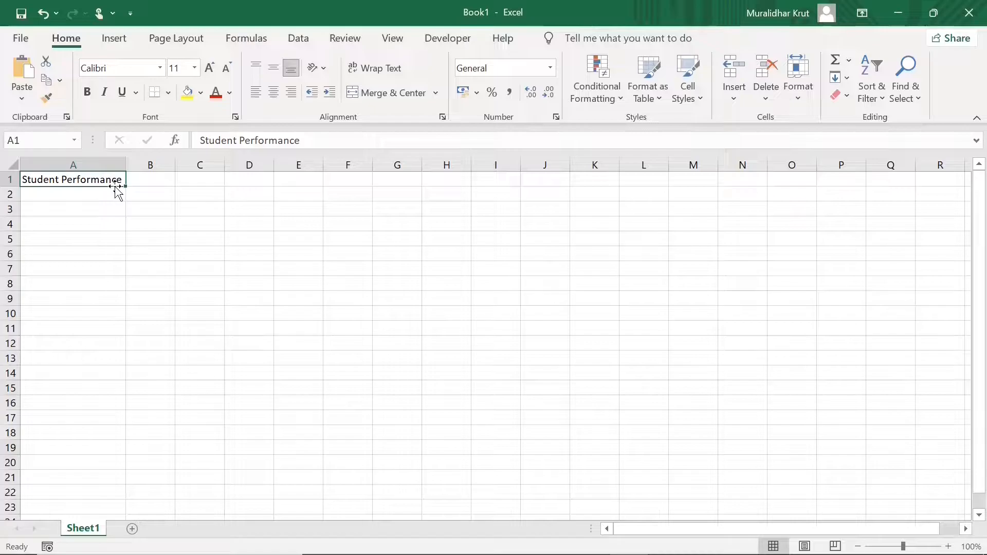
Enter the column heading "Student" in cell A2, without the suggested completion
click(88, 193)
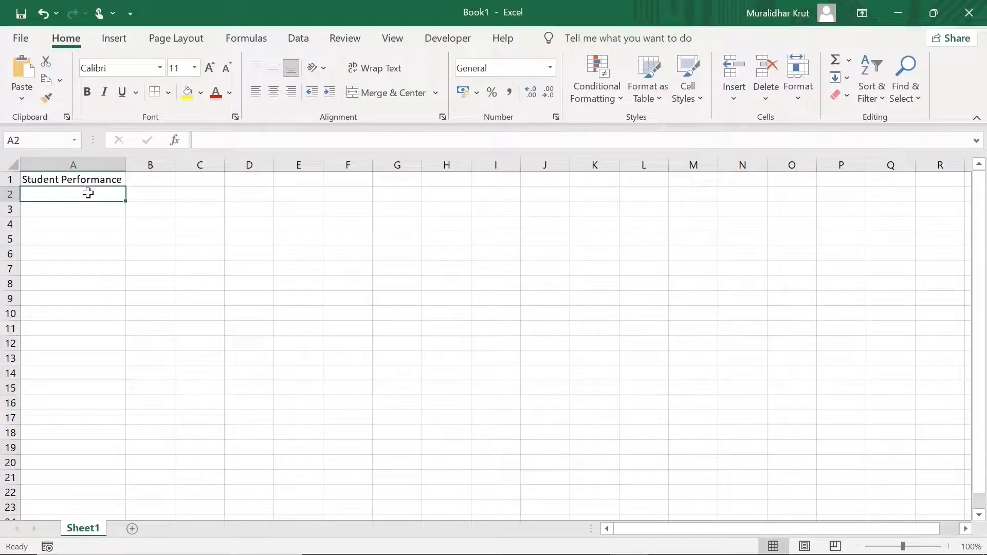
text(Stuend)
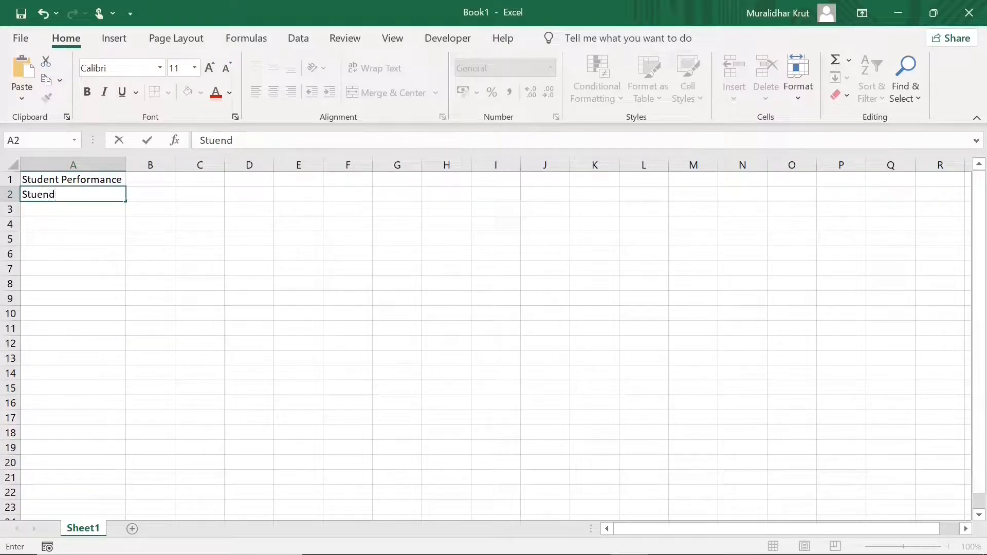
key(BackSpace)
key(BackSpace)
key(BackSpace)
text(dent)
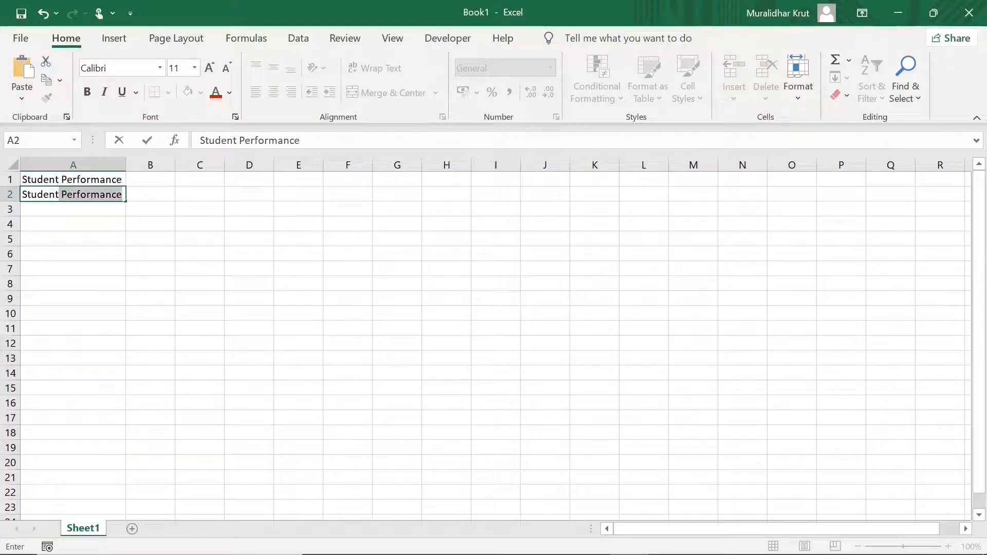
key(BackSpace)
key(BackSpace)
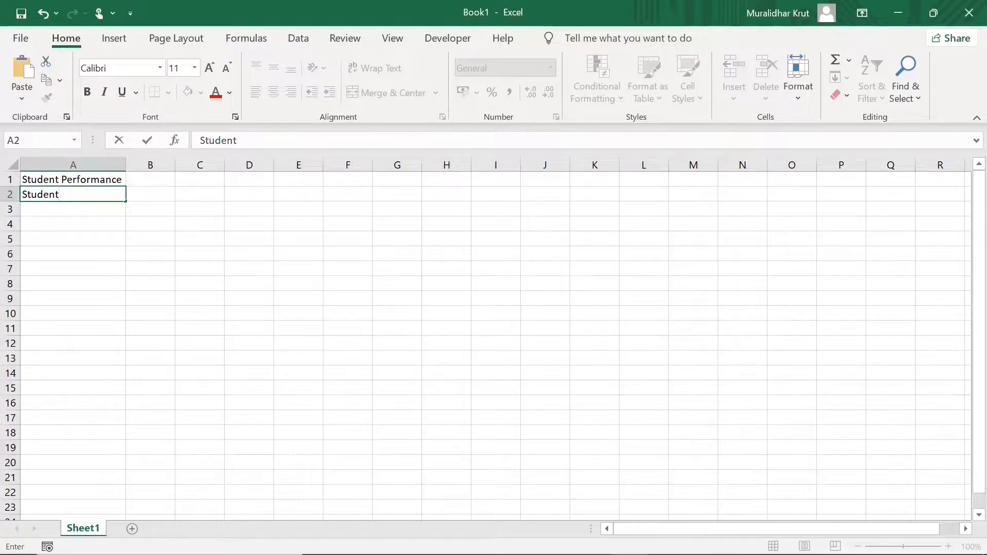
key(Tab)
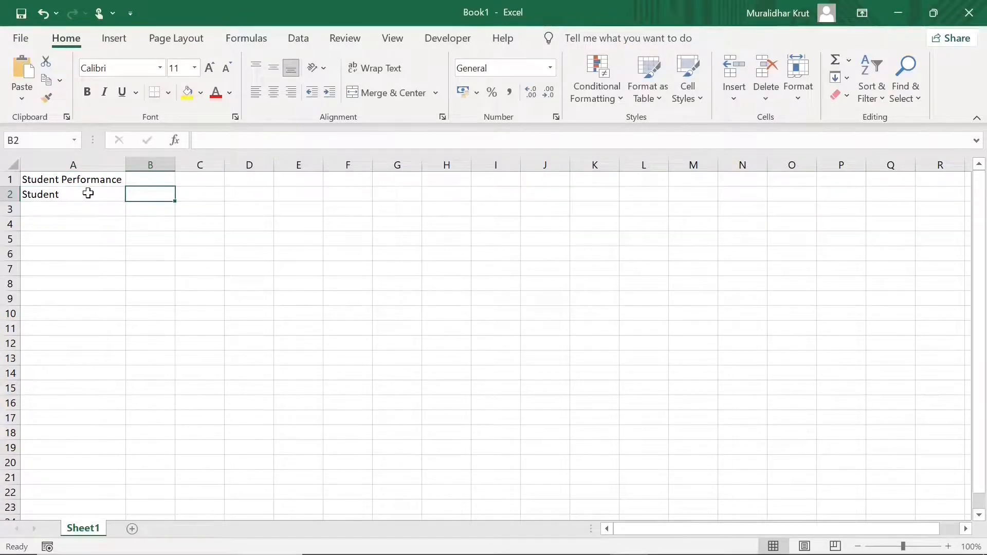
Enter the column headings "Subject" in B2 and "Marks" in C2
text(Subject)
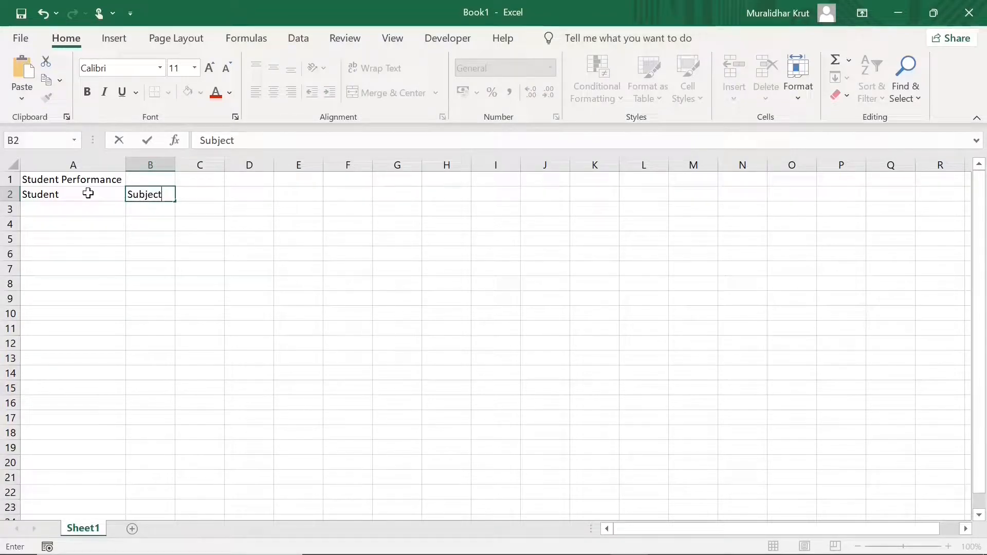
key(Tab)
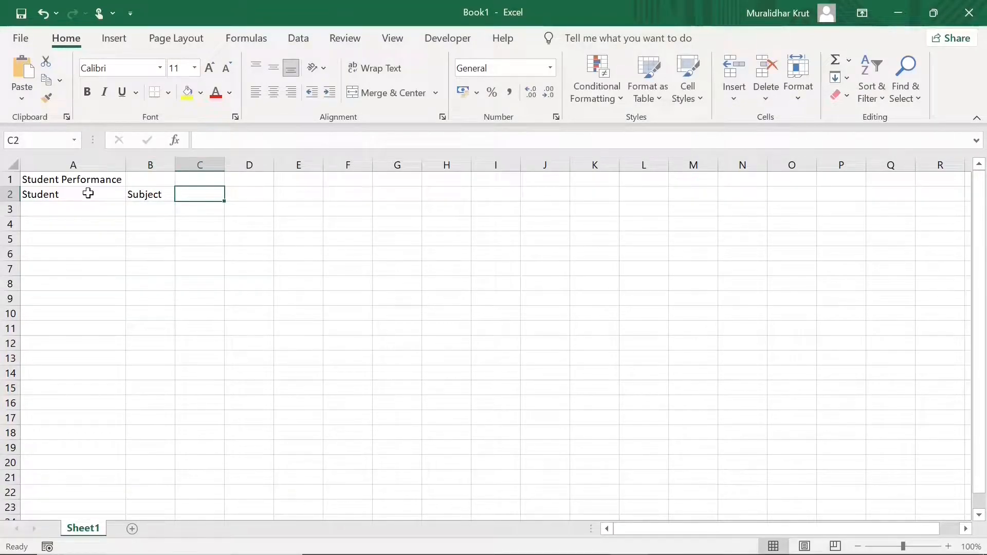
text(MA)
key(BackSpace)
text(arks)
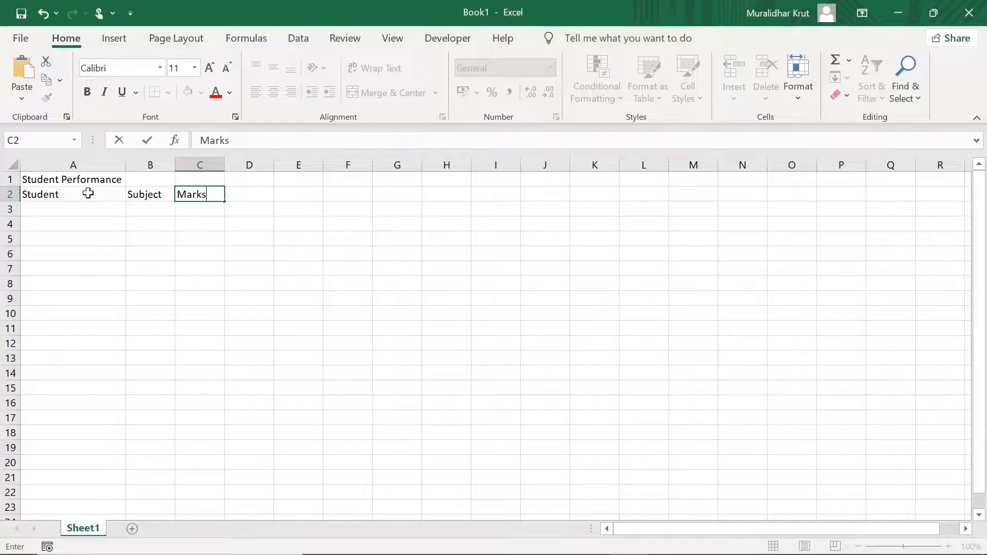
Fill row 3 with student A, subject Maths and marks 90 in cells A3 to C3
click(63, 210)
text(A)
key(Tab)
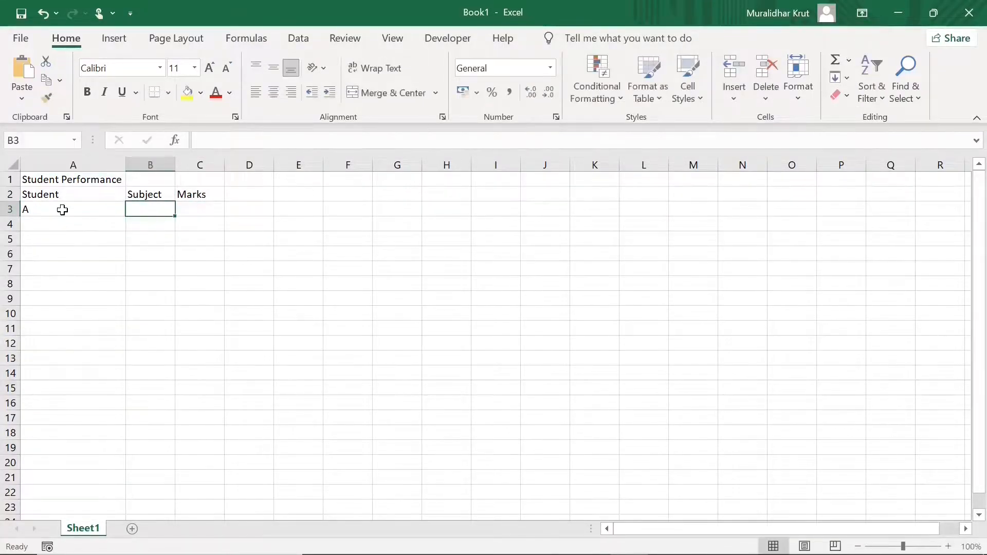
text(Maths)
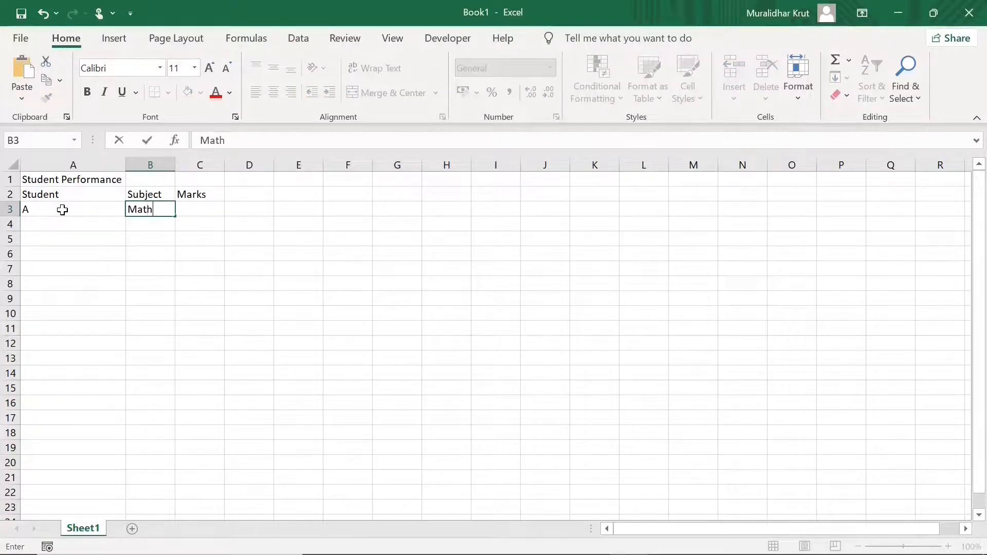
key(Tab)
text(90)
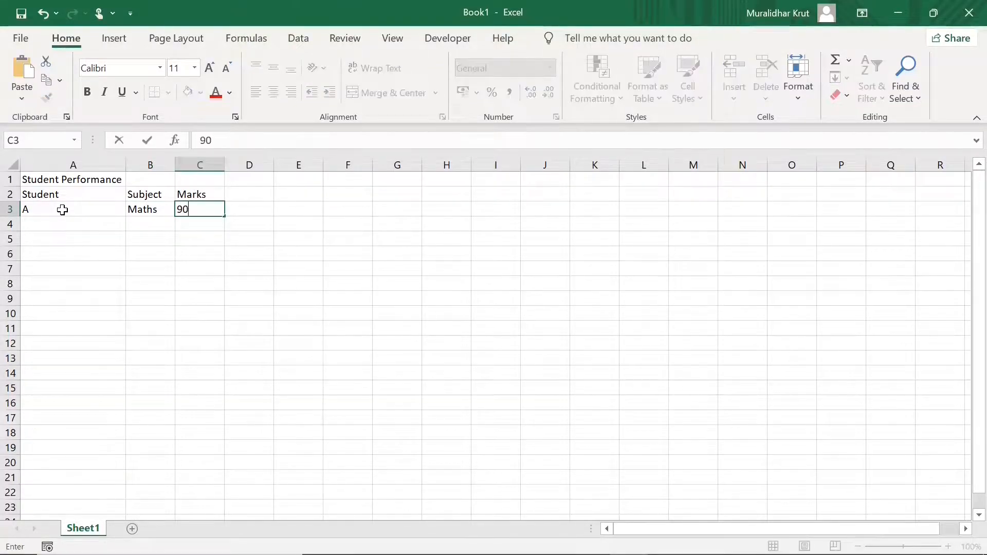
Fill row 4 with student B, subject Maths and marks 80 in cells A4 to C4
click(42, 222)
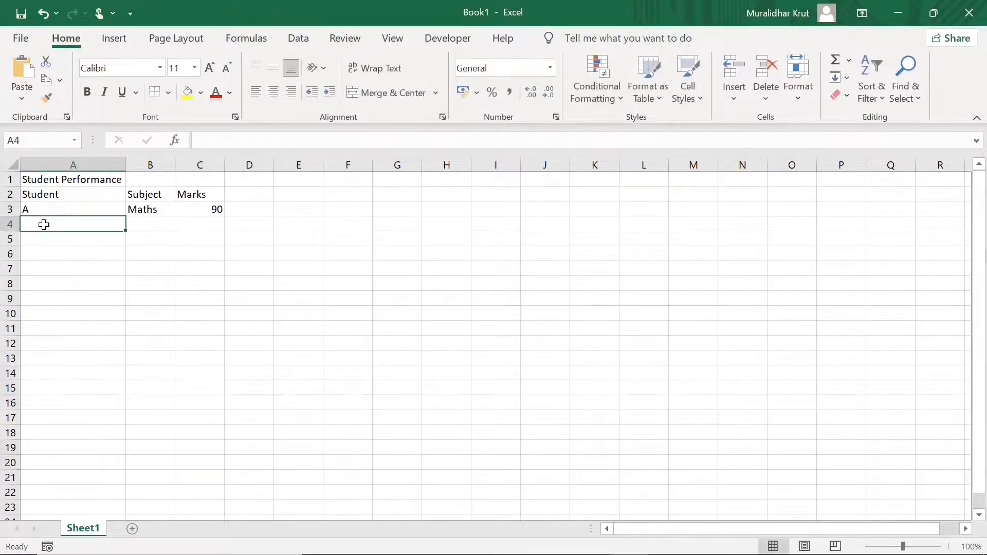
text(B)
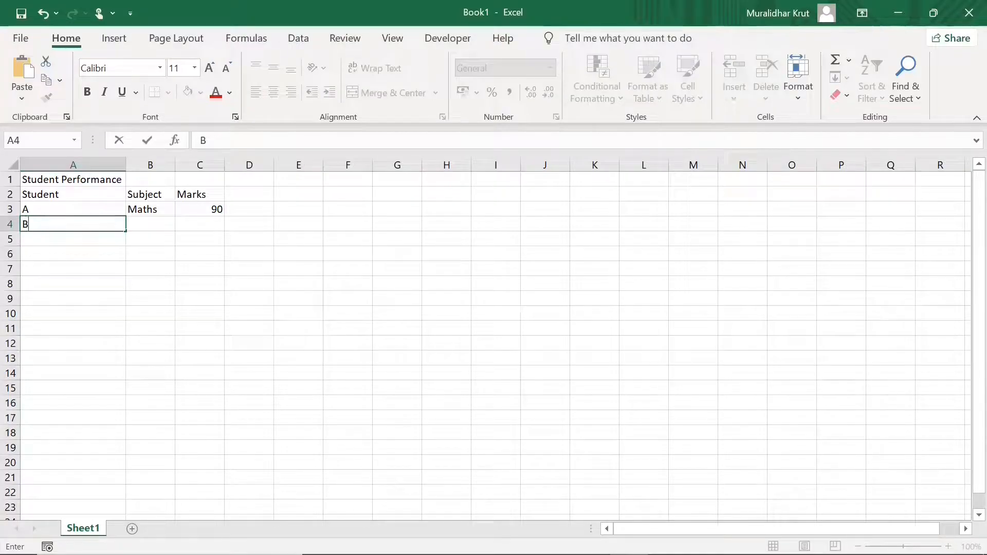
key(Tab)
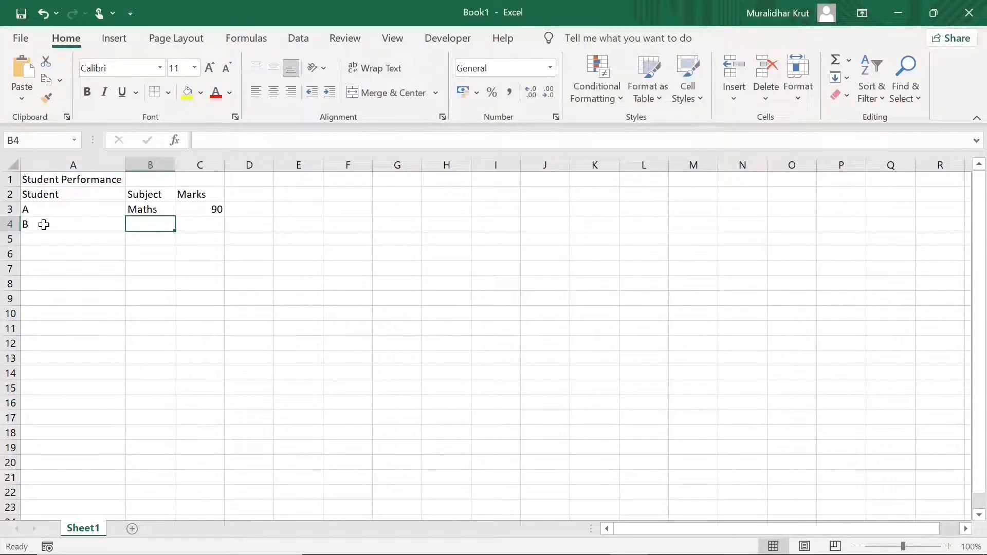
text(Maths)
key(Tab)
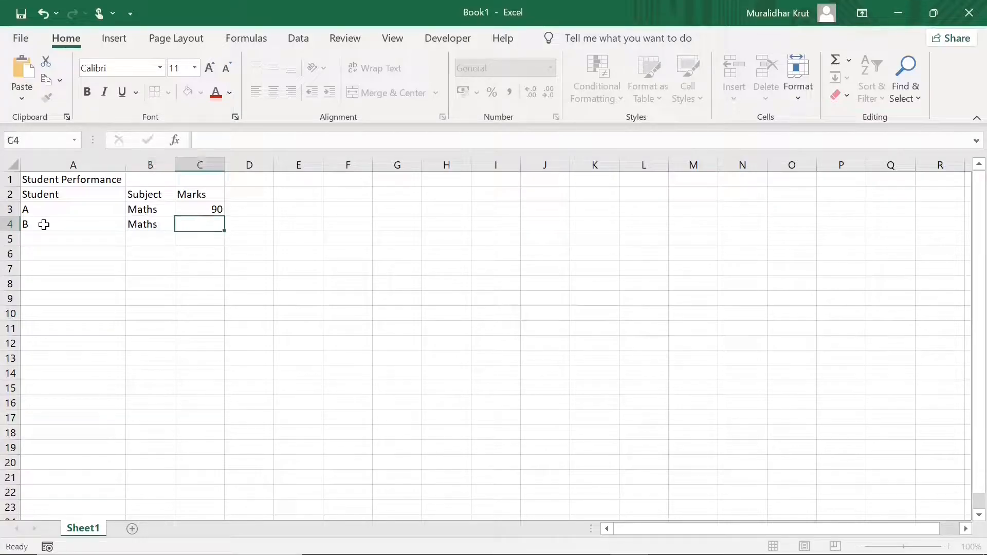
text(80)
Merge and centre the title across cells A1 to C1 and underline it
key(ctrl+Home)
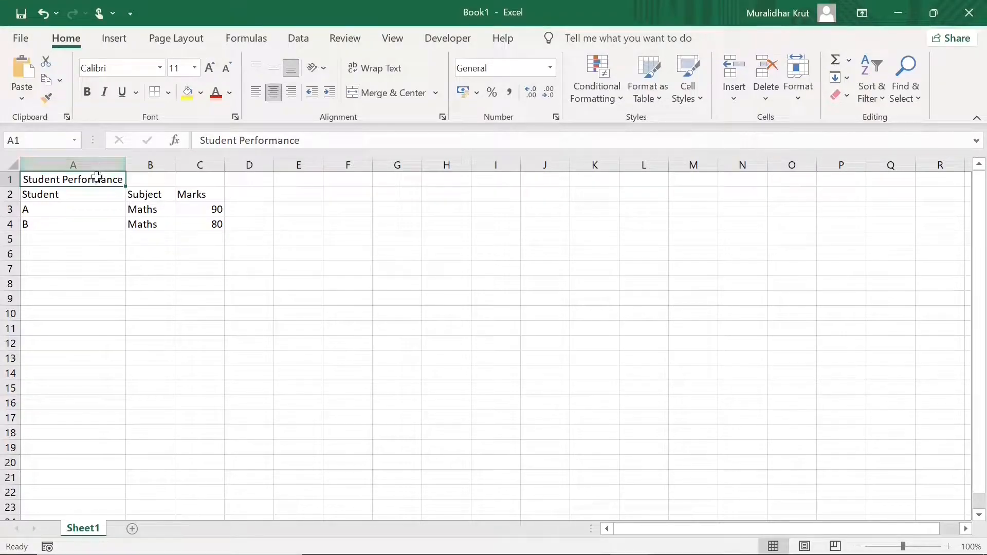
shift+click(145, 179)
click(108, 181)
shift+click(151, 181)
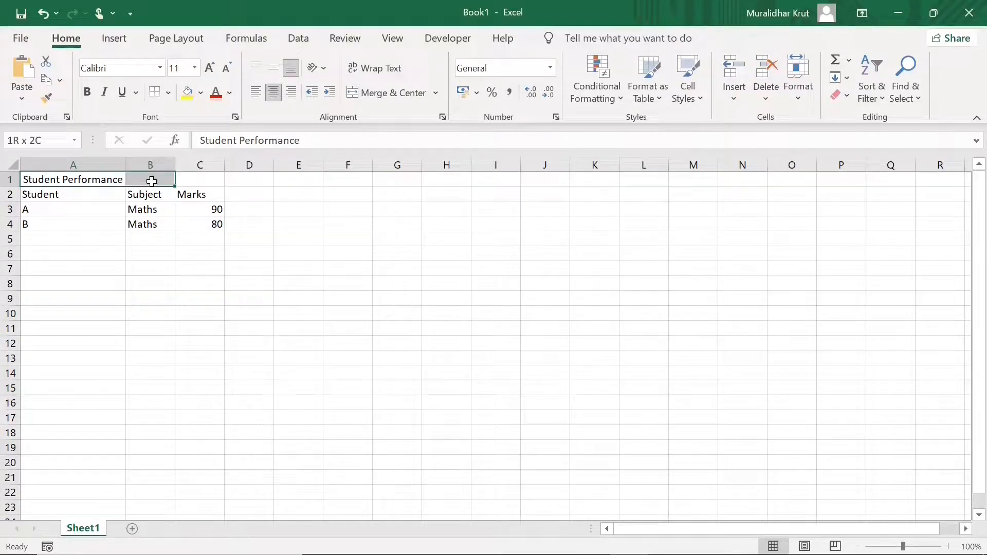
shift+click(210, 180)
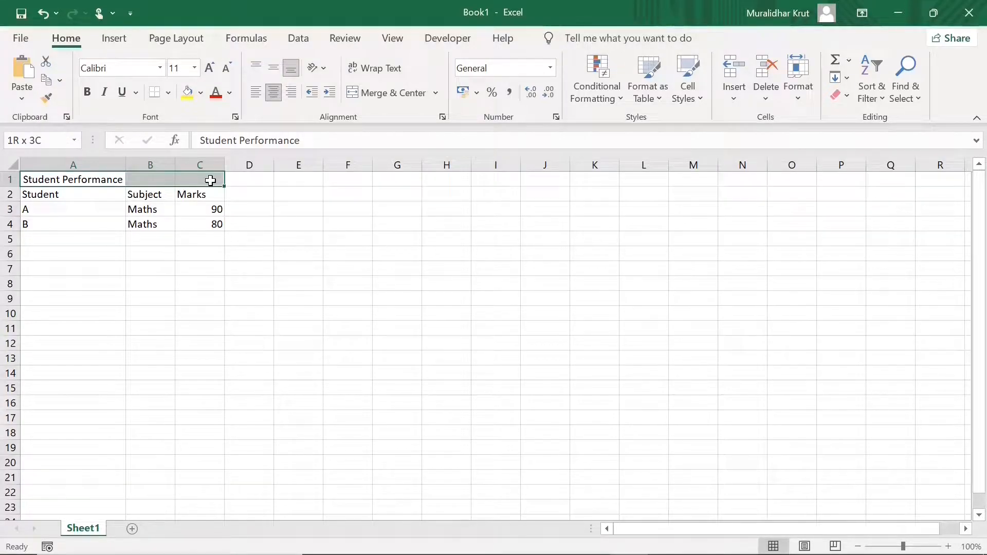
click(379, 94)
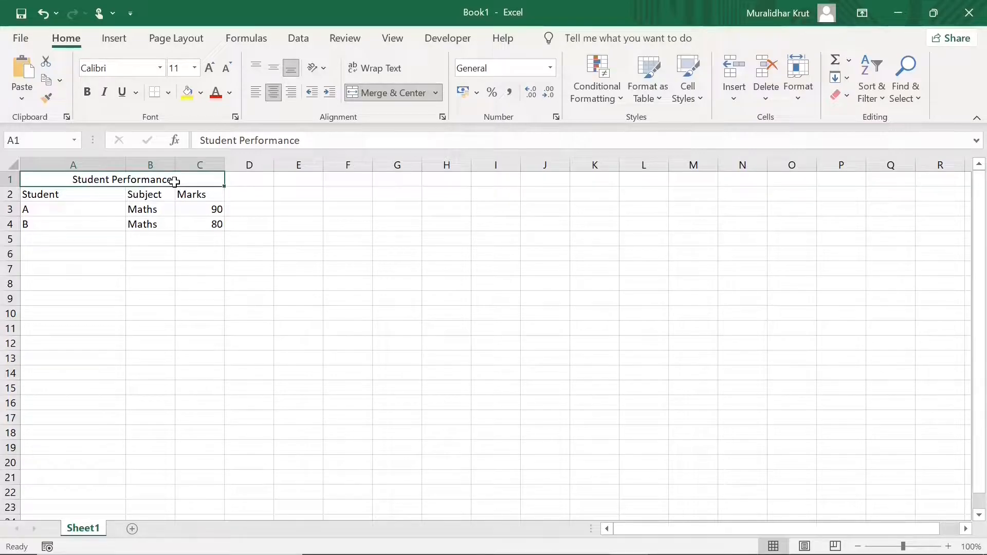
click(124, 96)
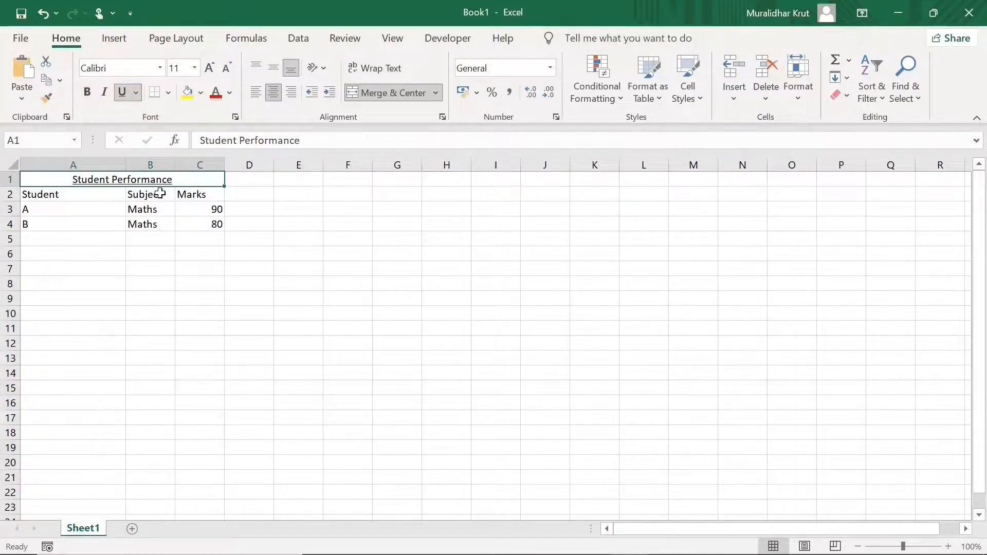
Make the merged "Student Performance" title in A1 bold and italic
click(88, 94)
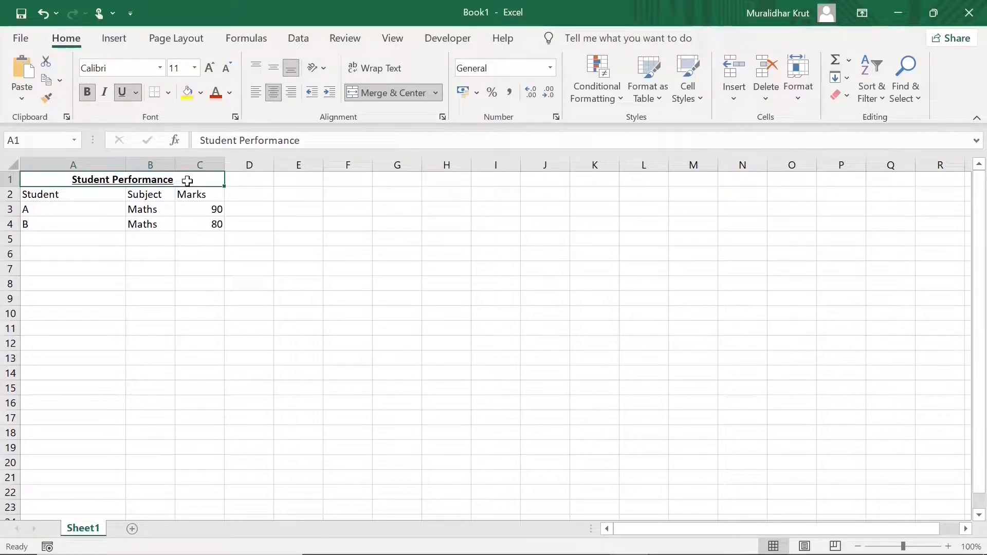
click(106, 93)
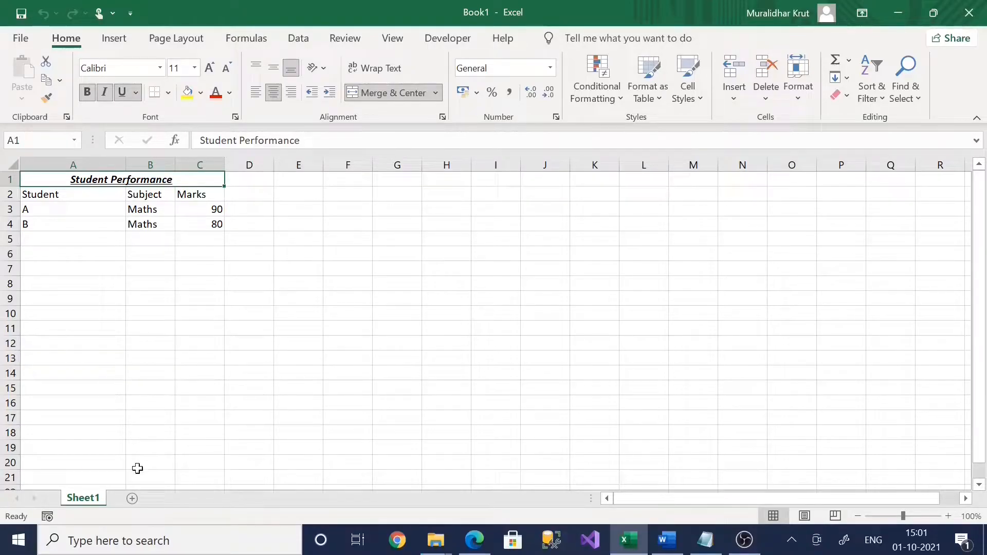
Add two new worksheets to the workbook after Sheet1
click(132, 499)
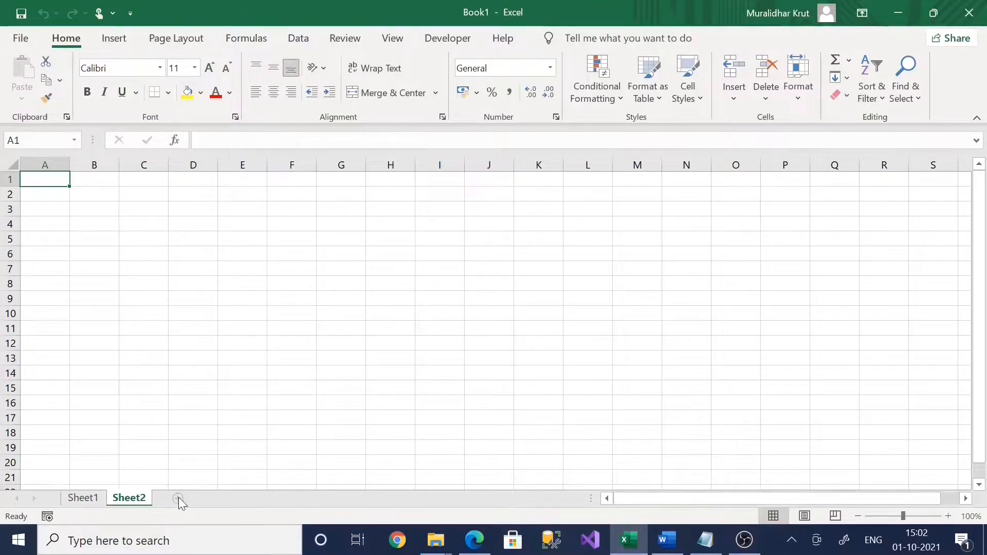
click(179, 498)
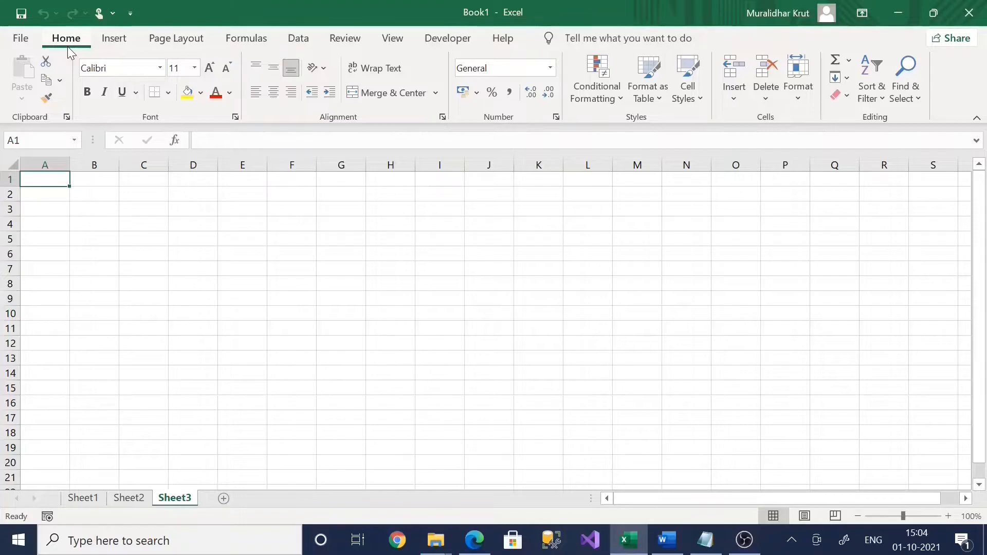
click(16, 38)
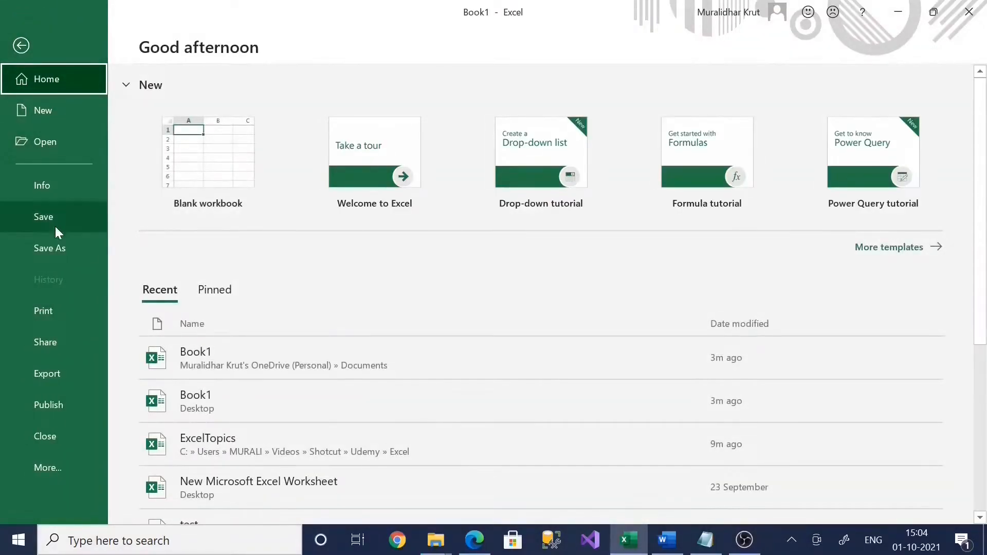
click(21, 44)
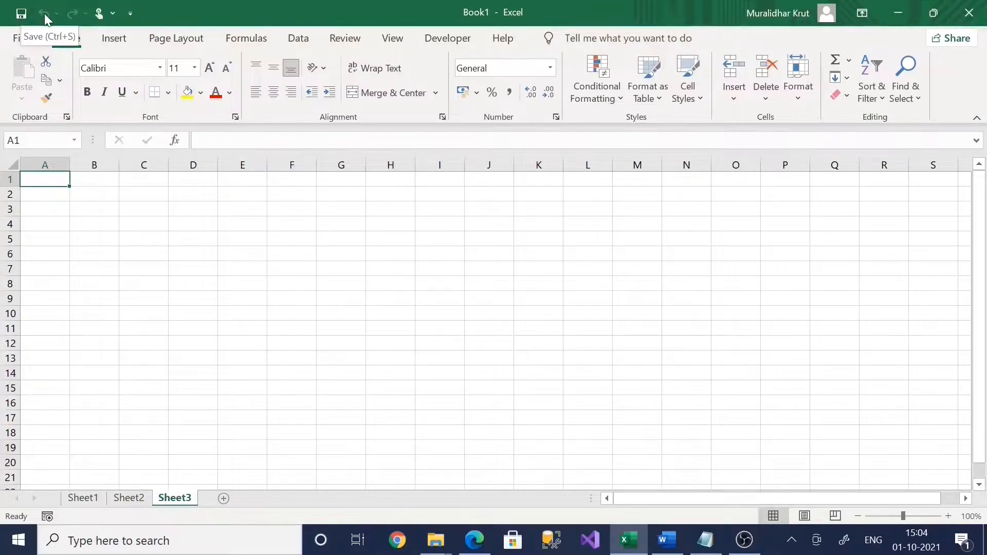
Customize the Quick Access Toolbar by adding the Copy command to it, and apply the change
right_click(146, 10)
right_click(121, 15)
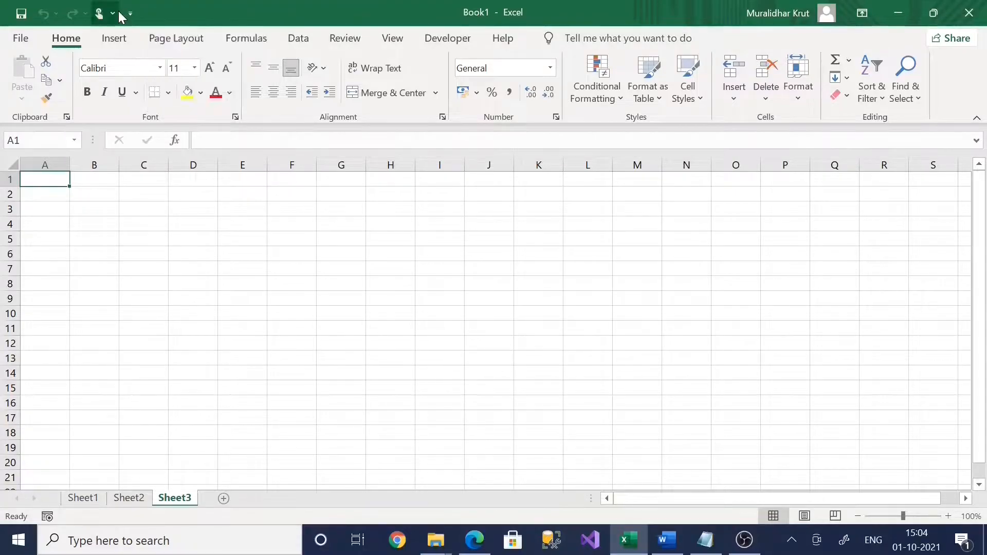
right_click(122, 16)
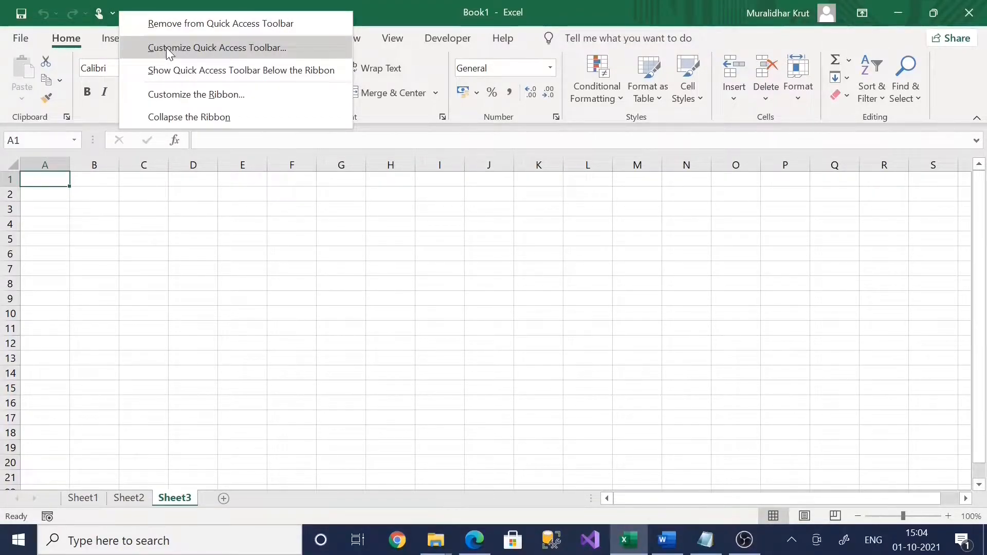
click(187, 94)
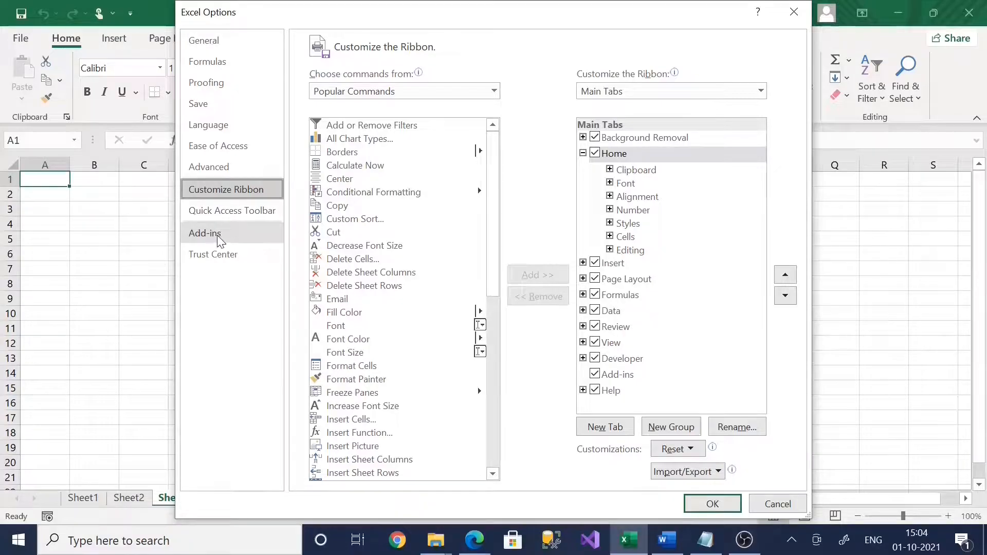
click(233, 215)
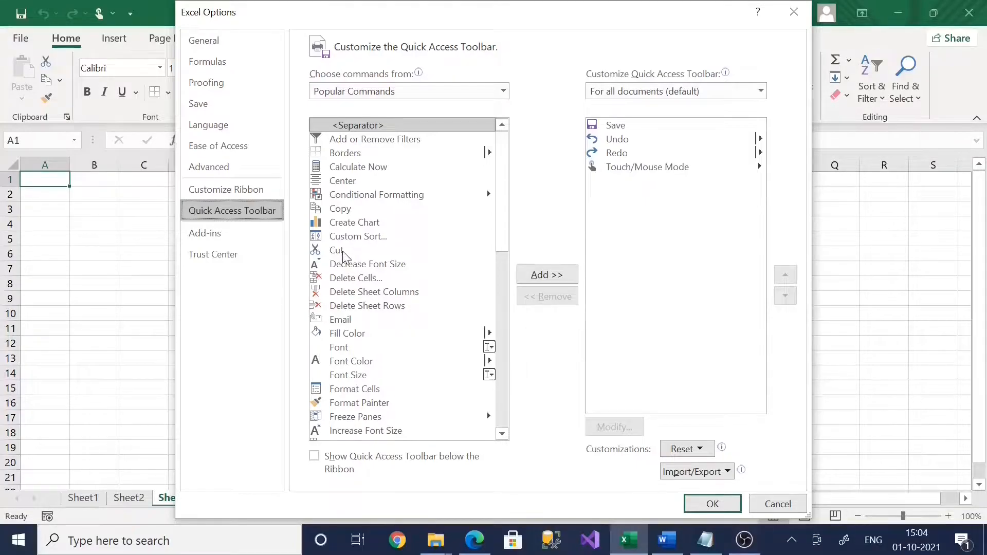
click(341, 211)
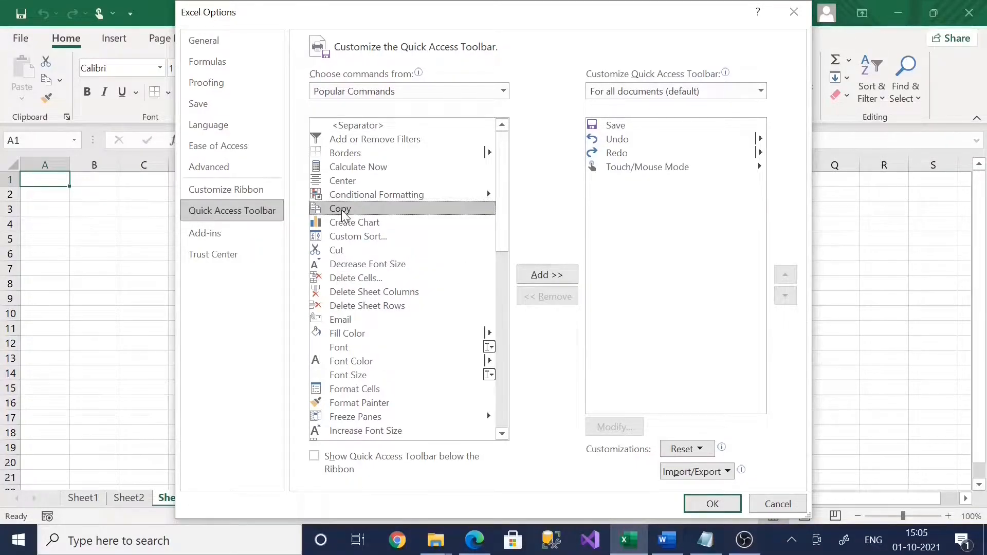
click(548, 275)
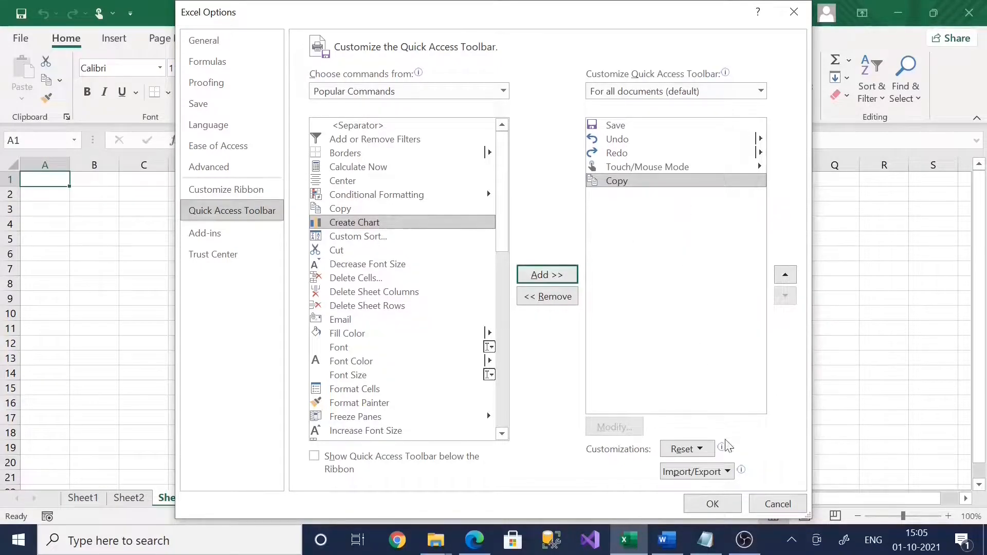
click(713, 505)
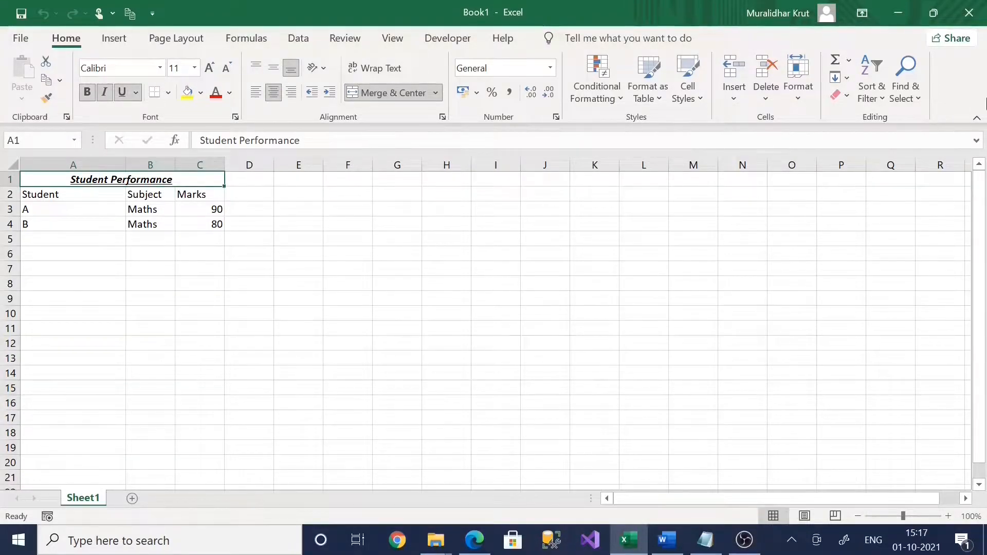
Customize the ribbon by creating a new group under Home and renaming it "test"
right_click(922, 113)
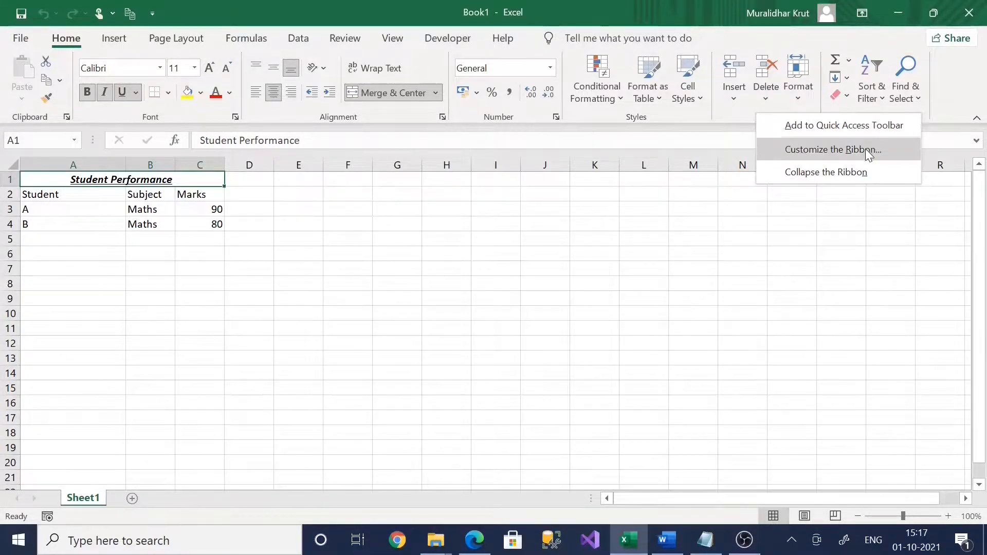
click(867, 150)
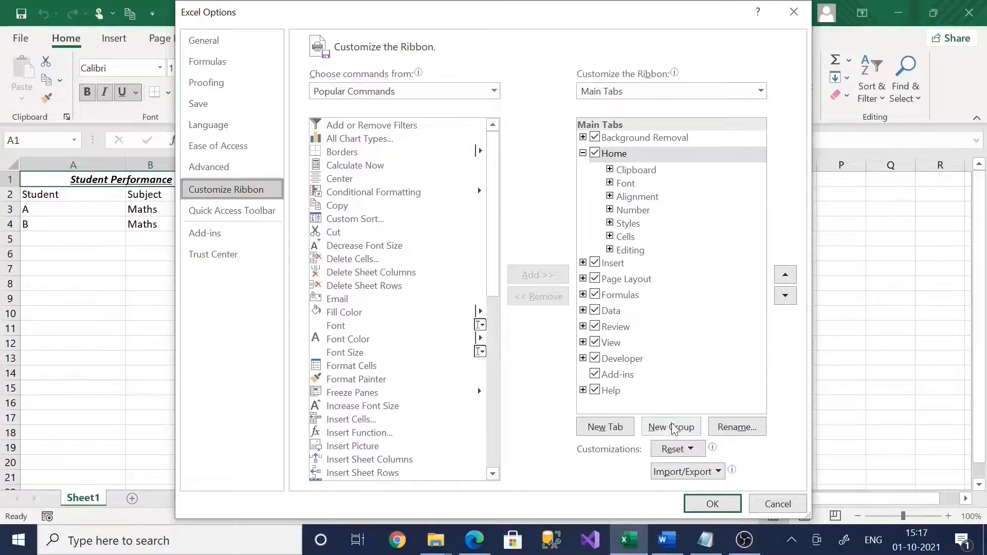
click(612, 154)
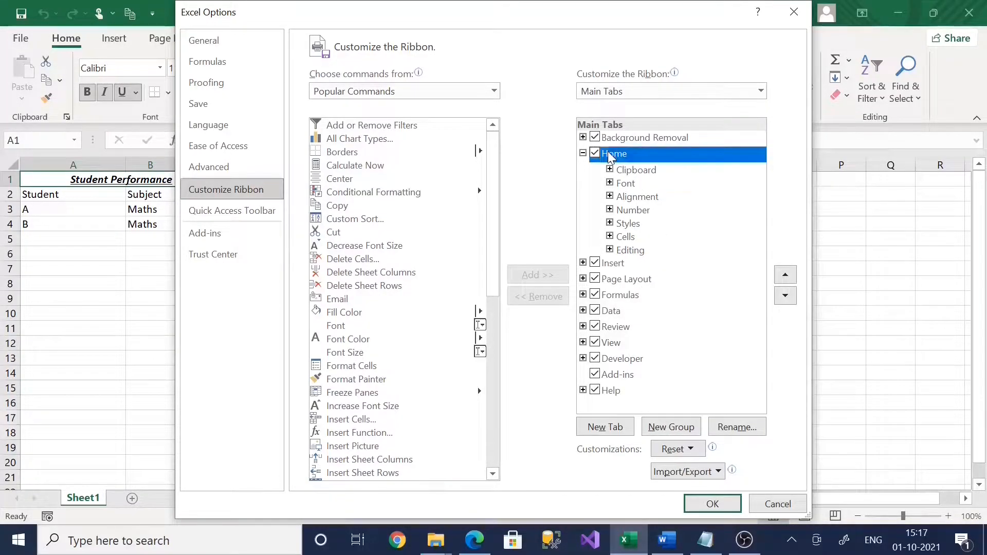
click(675, 432)
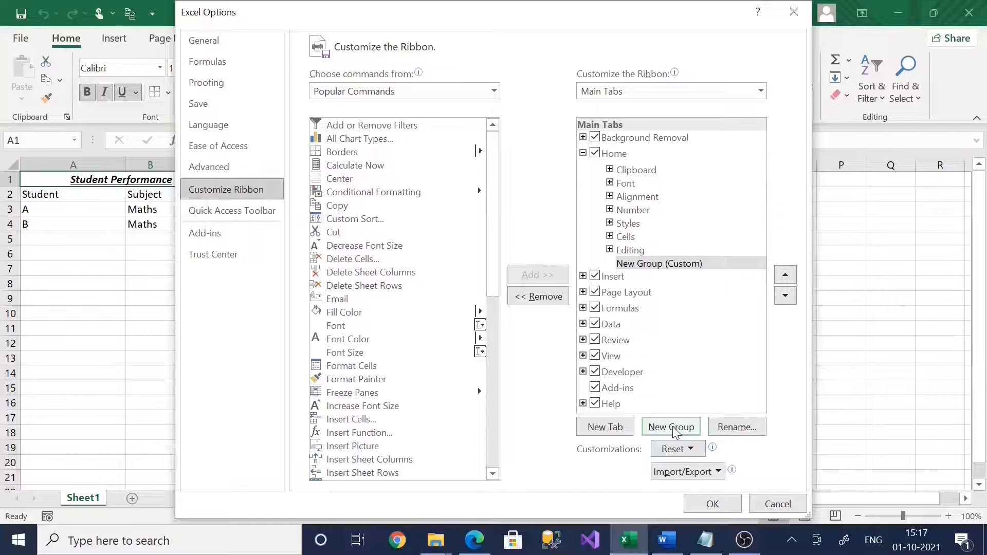
right_click(687, 267)
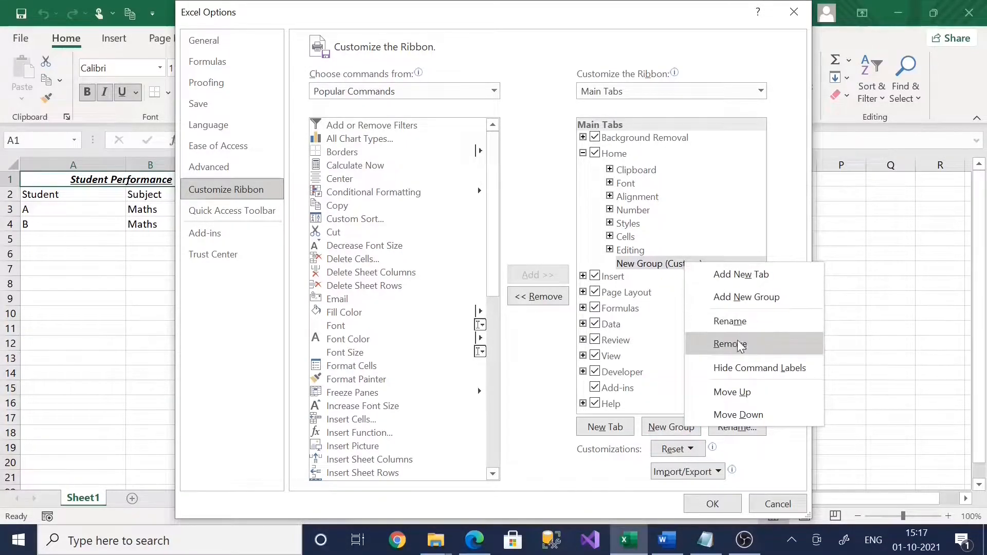
click(743, 321)
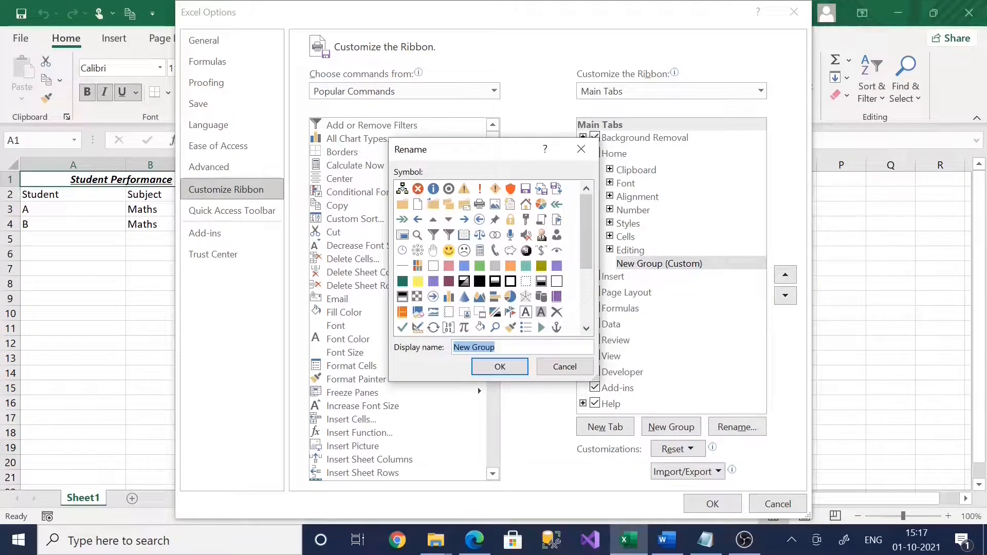
text(test)
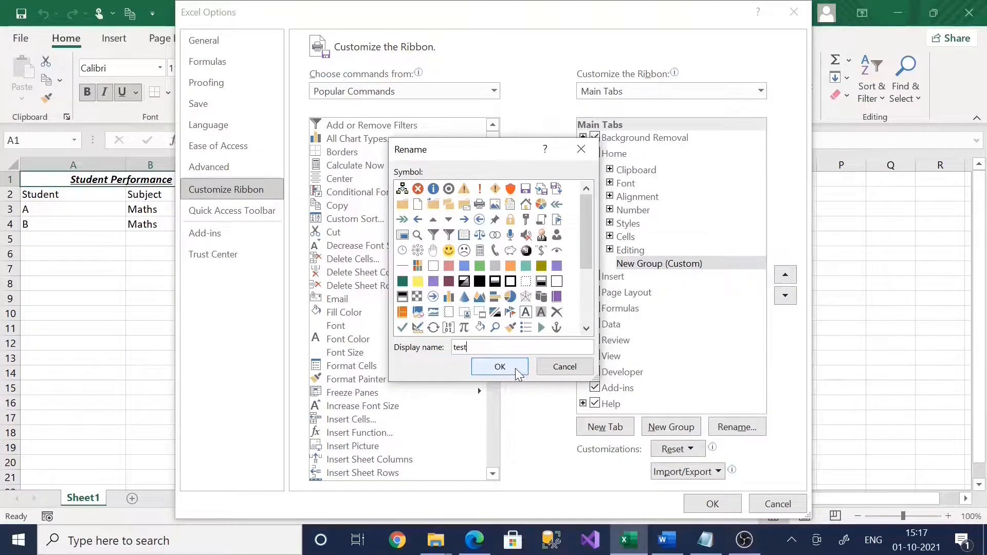
click(515, 369)
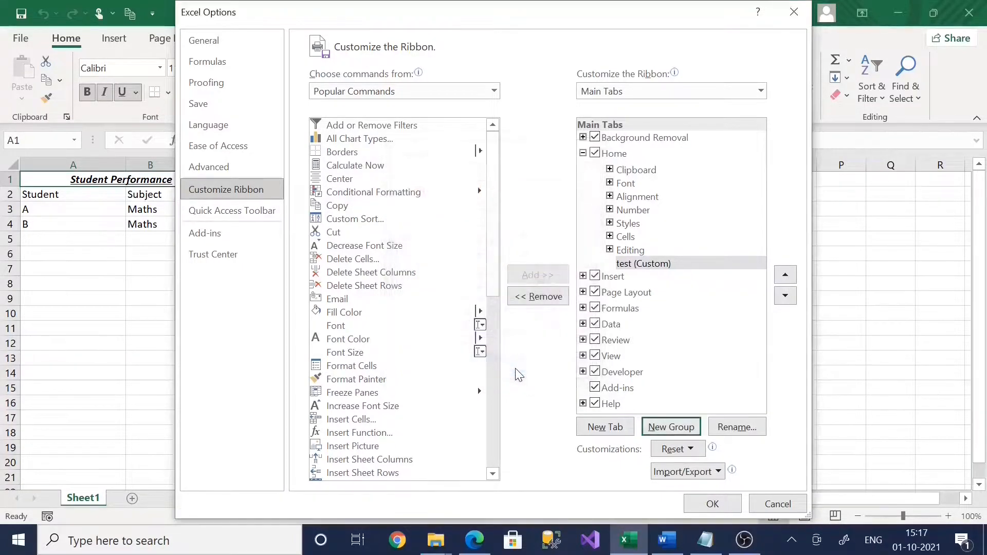
Add the Copy command to the custom "test" group, apply the ribbon customization, and try the new command
click(641, 269)
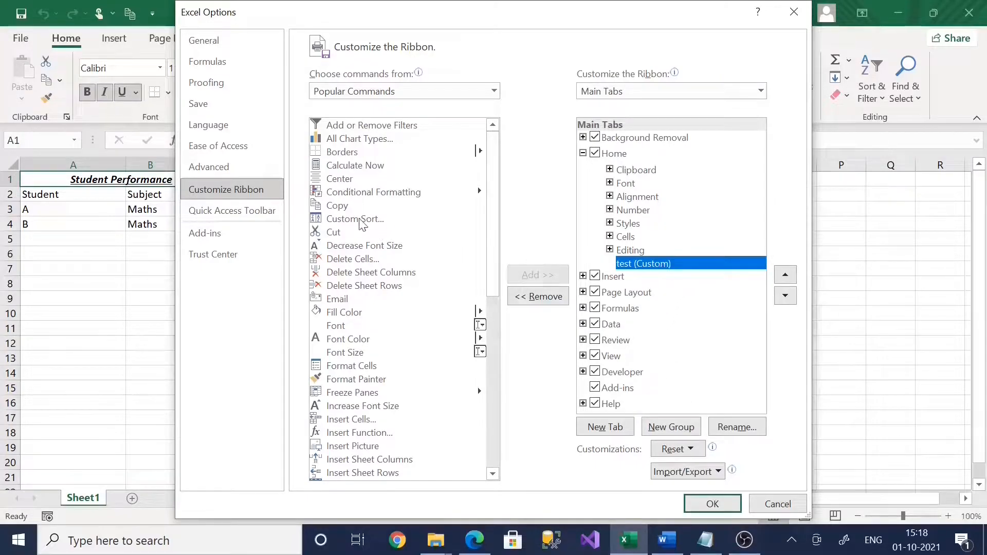
click(344, 207)
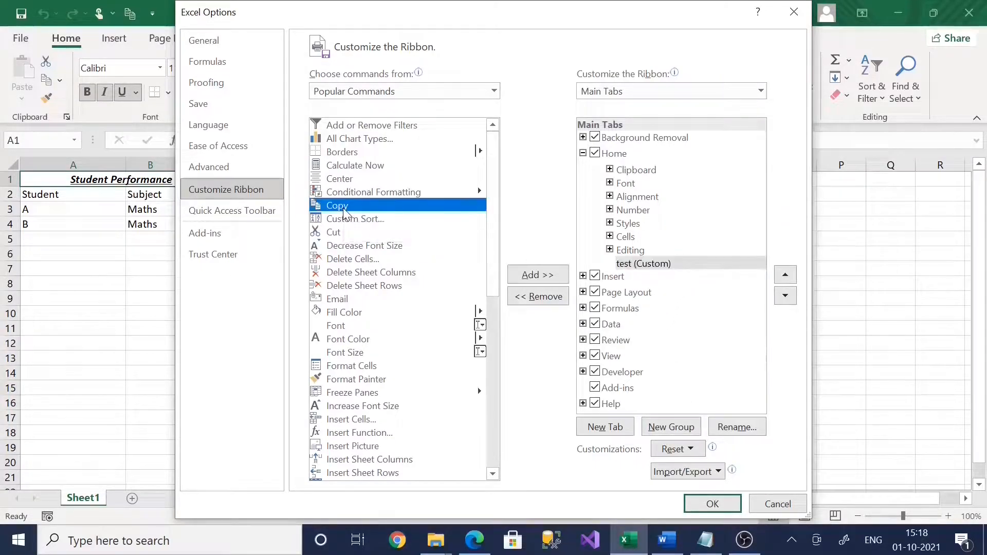
click(537, 277)
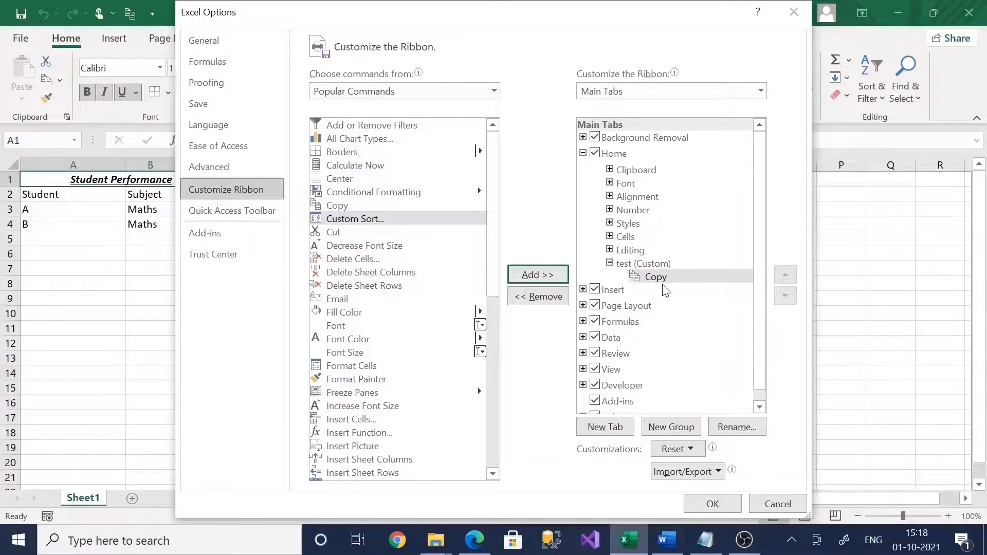
click(712, 504)
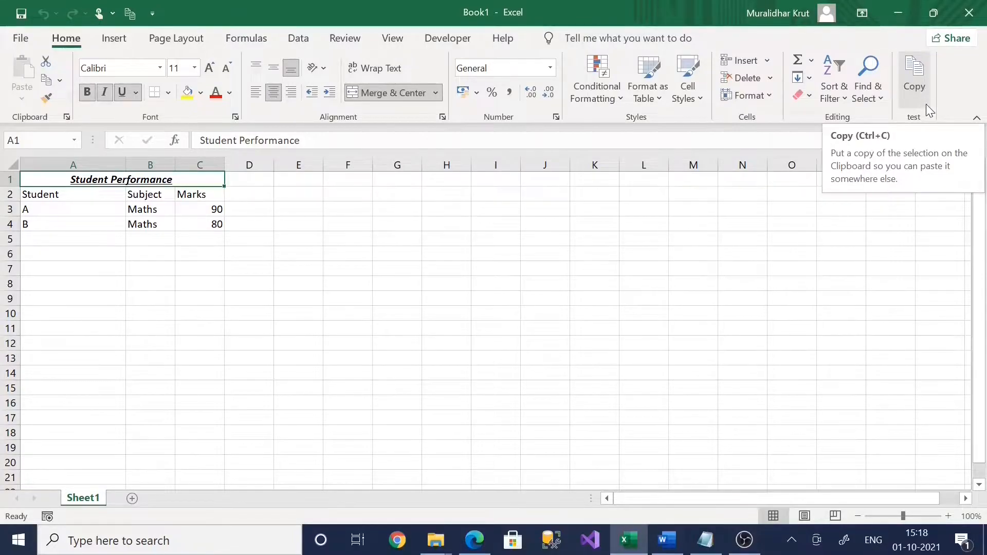
click(916, 88)
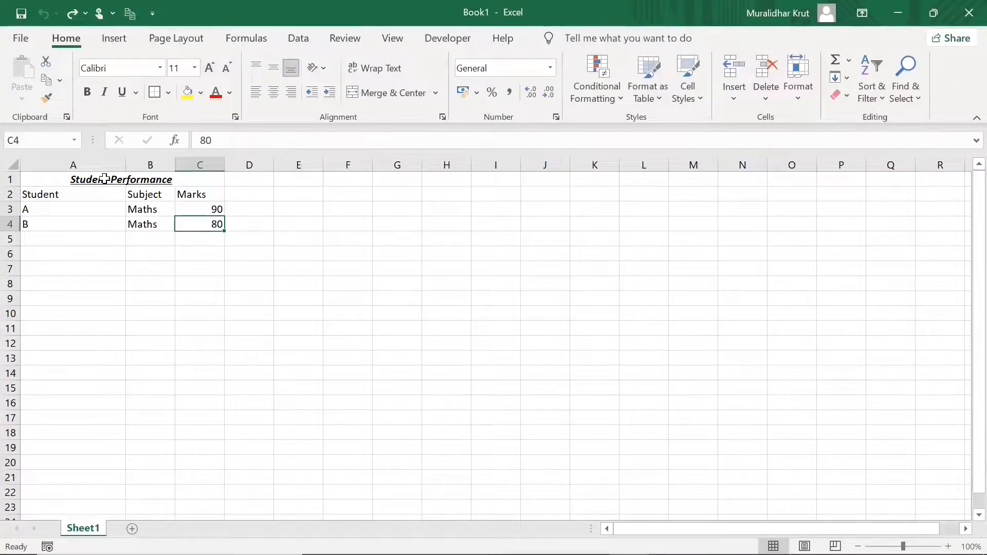
Enter the sample text "abc" in cell F3
click(337, 209)
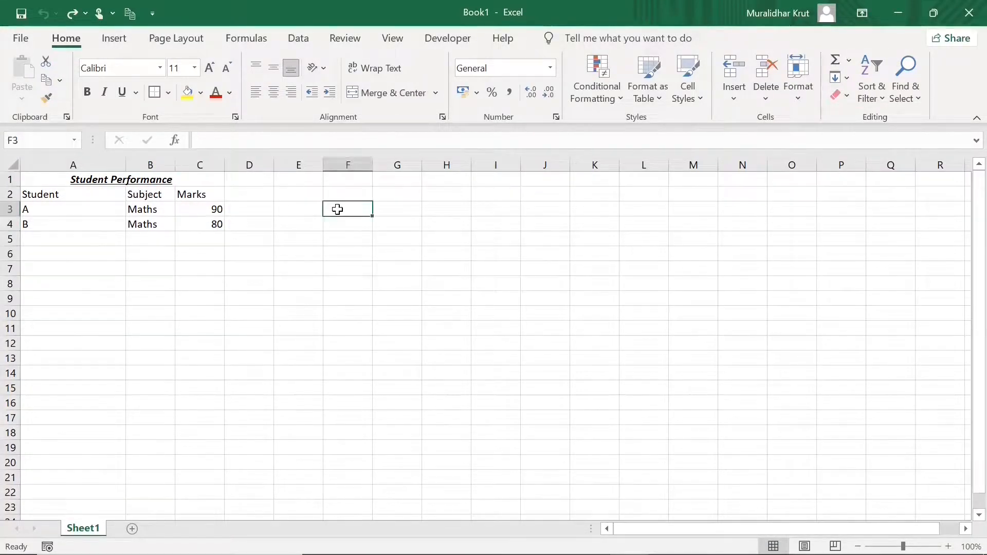
text(abc)
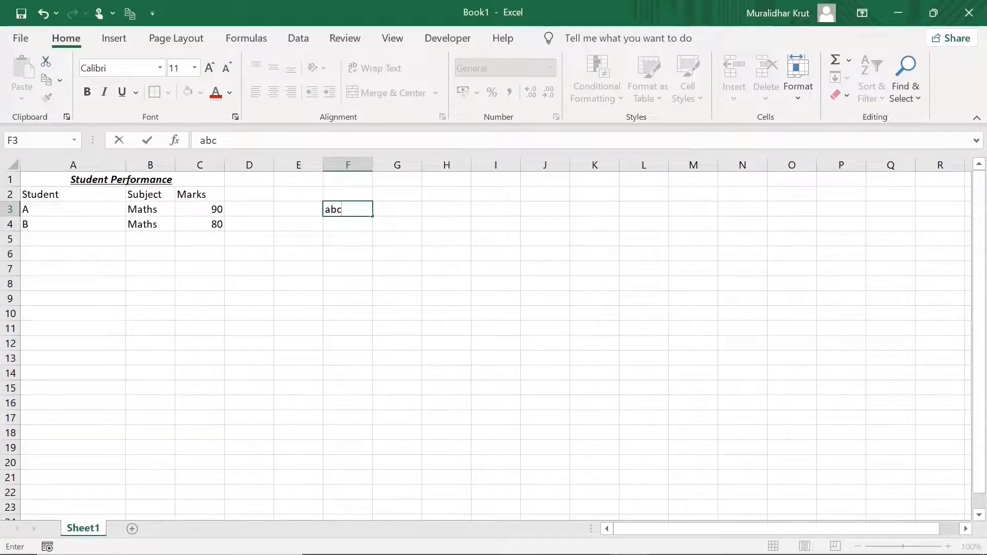
click(87, 94)
click(355, 229)
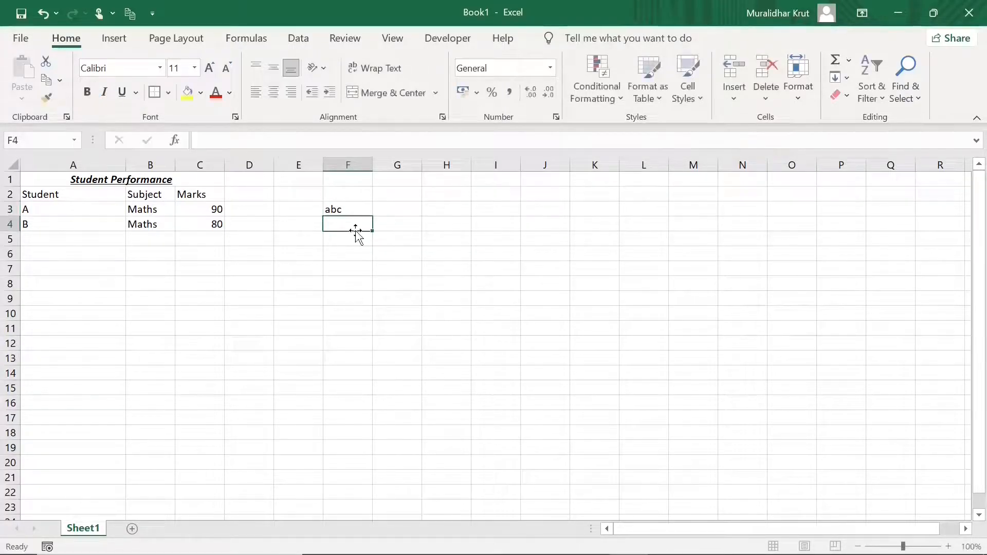
Format cell F3 as bold, italic and underlined, and give it a yellow fill
click(354, 210)
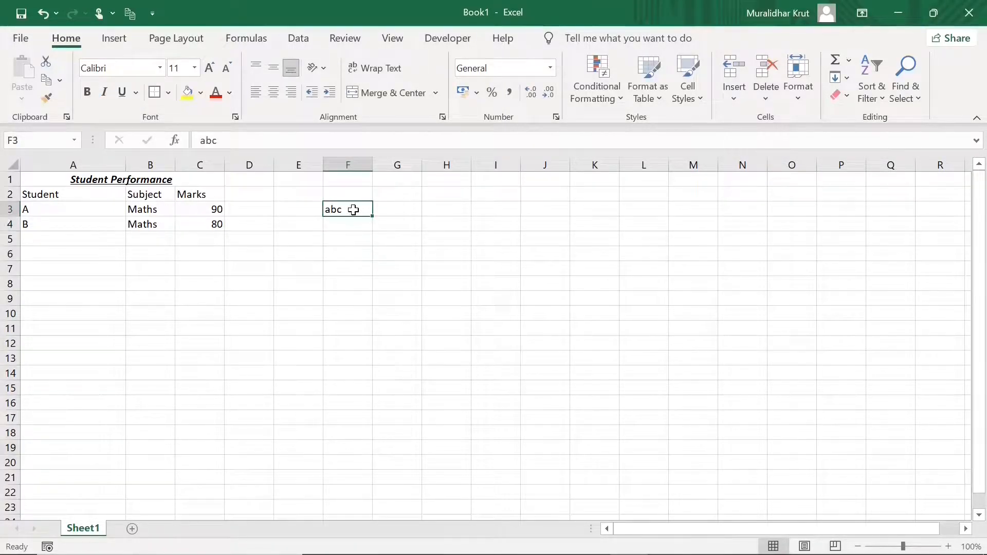
click(87, 92)
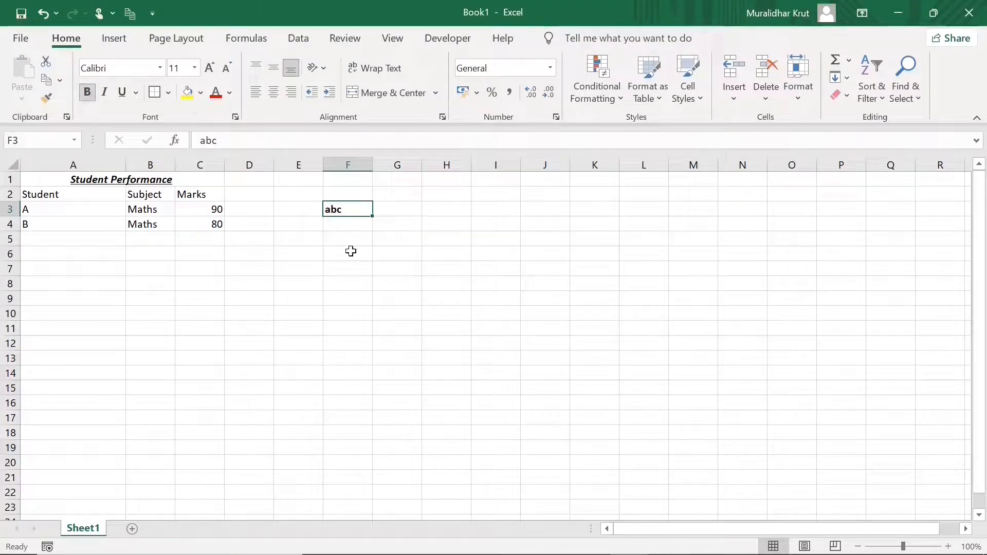
click(106, 92)
click(120, 91)
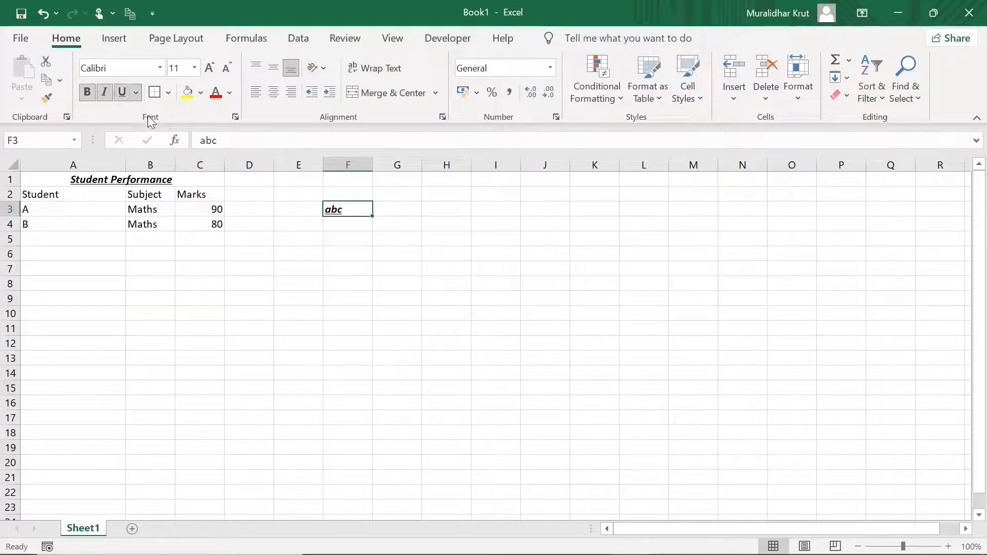
click(201, 96)
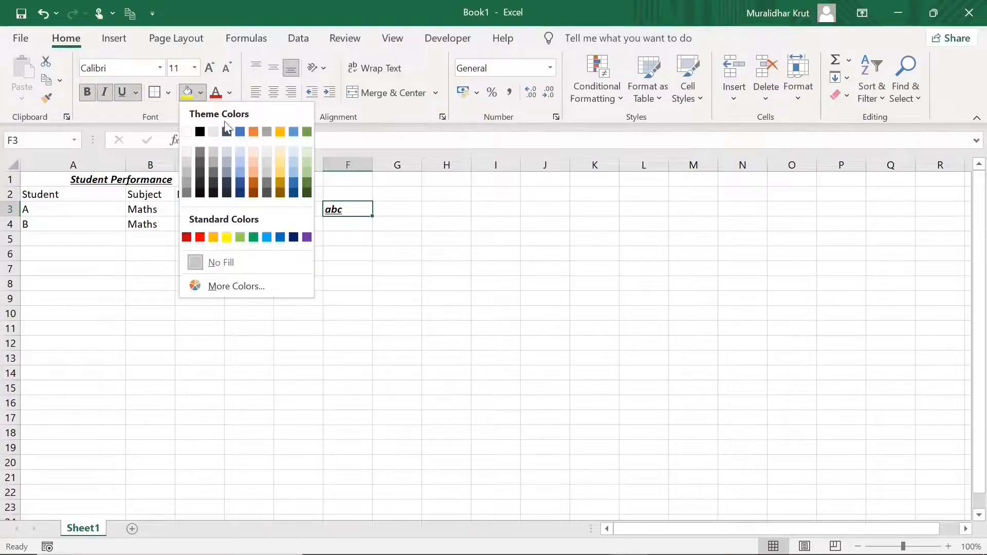
click(227, 237)
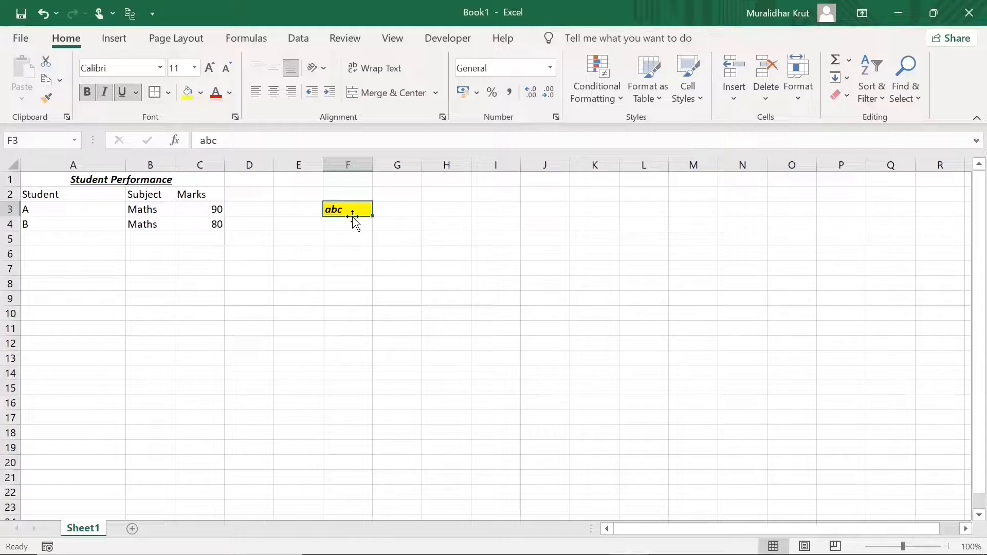
Format the text in cell F3 with red font color, size 28 and the Bahnschrift SemiCondensed font
click(230, 95)
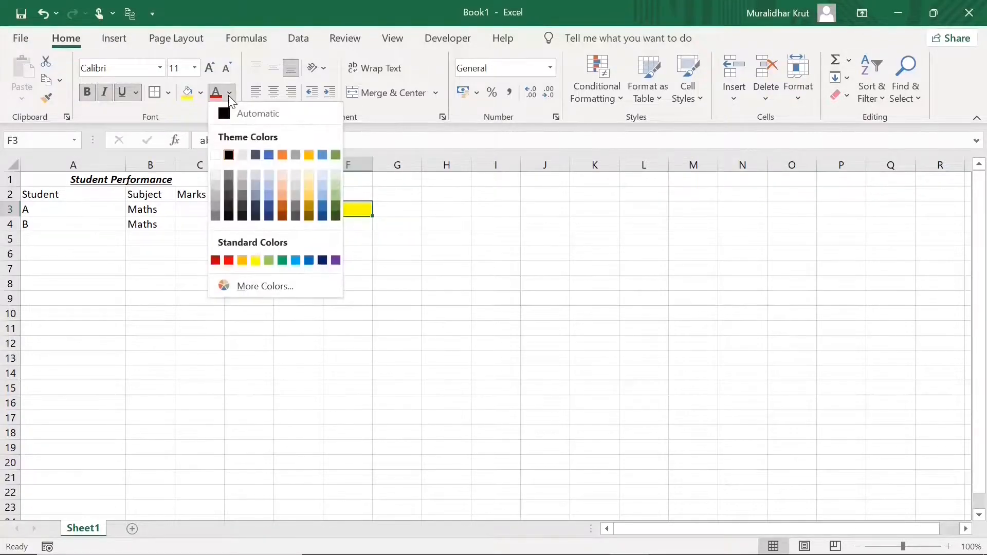
click(228, 261)
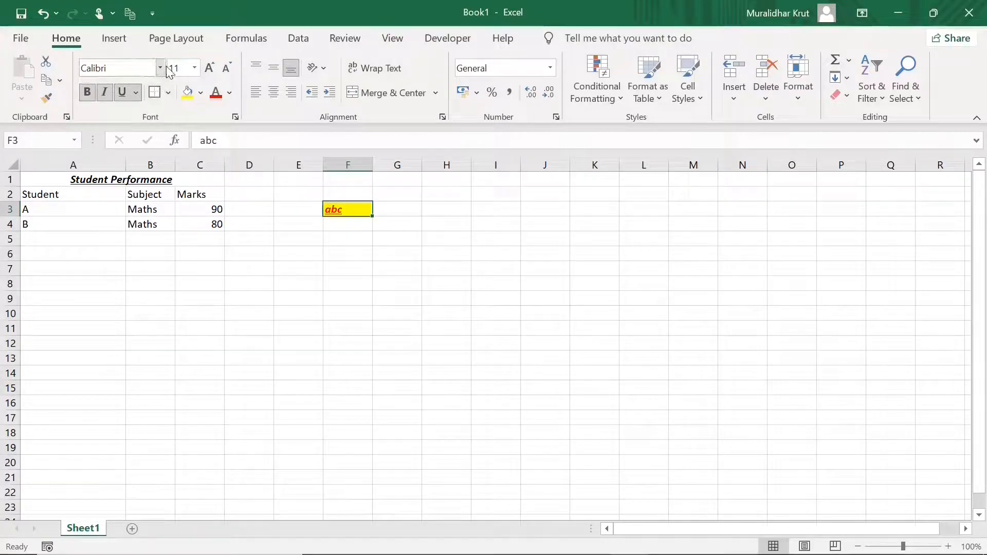
click(195, 67)
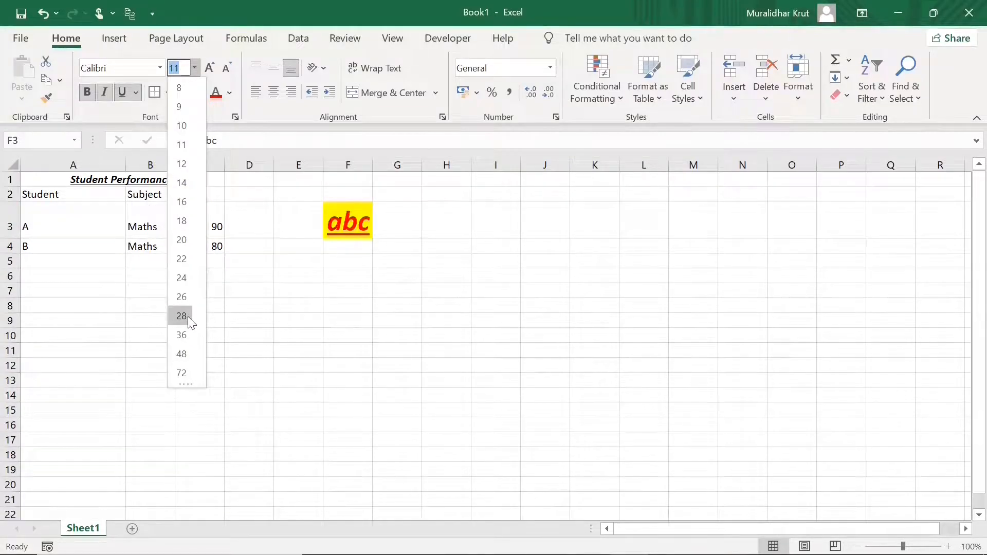
click(188, 317)
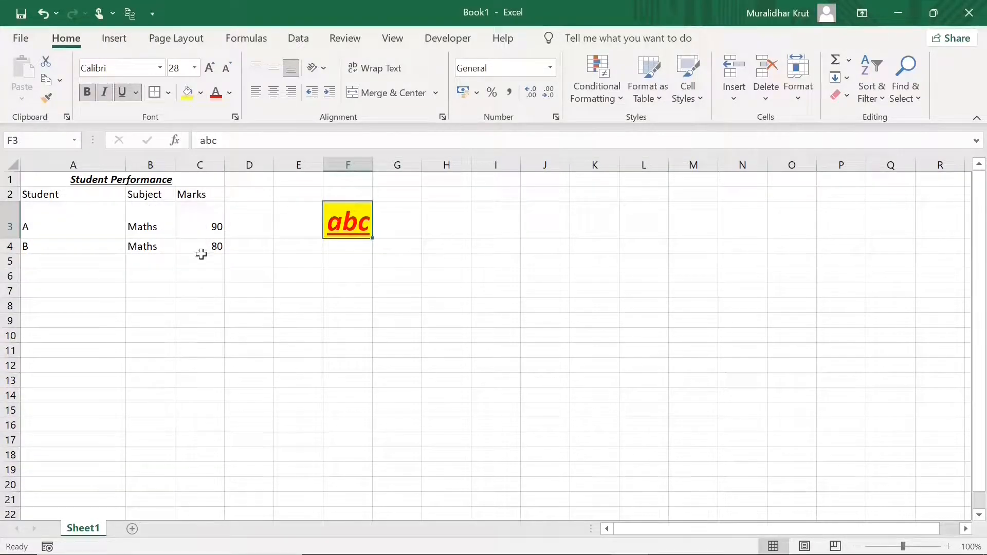
click(161, 67)
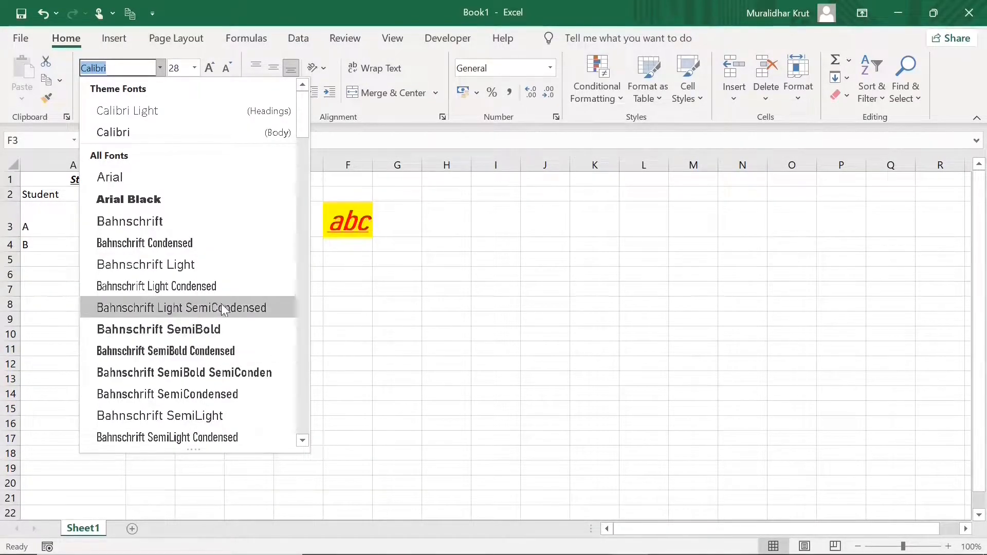
click(224, 397)
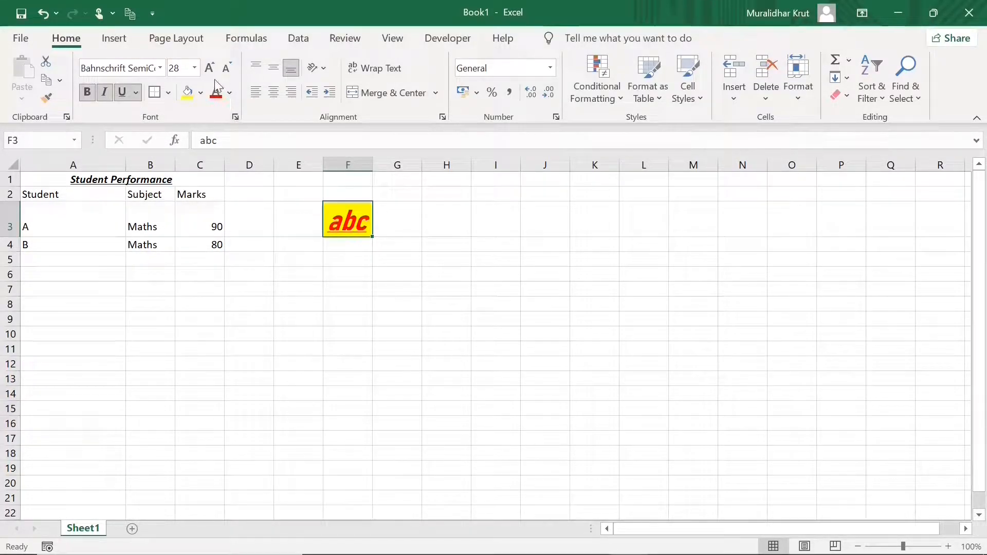
Set the font size of cell F3 to 48 through the Format Cells font settings
click(235, 117)
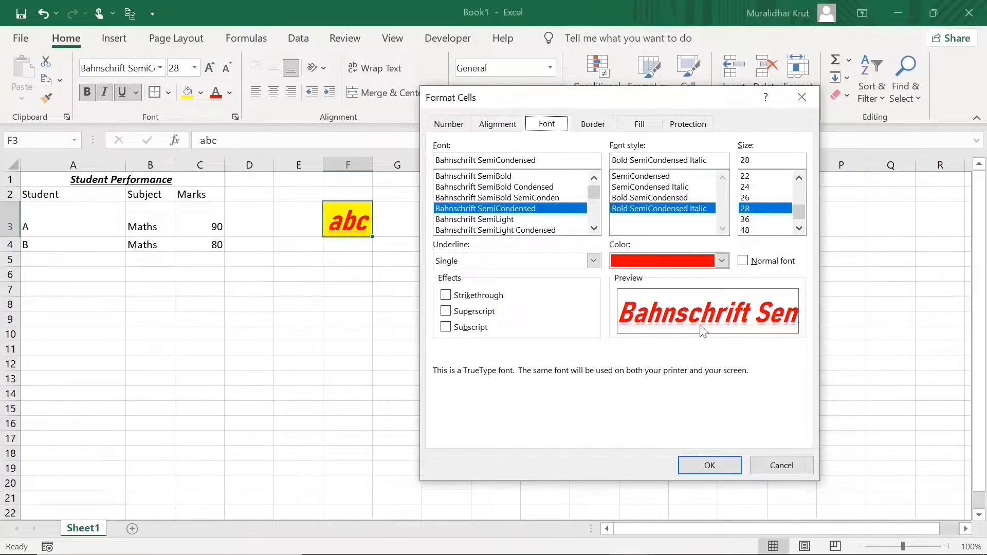
drag(589, 100, 634, 97)
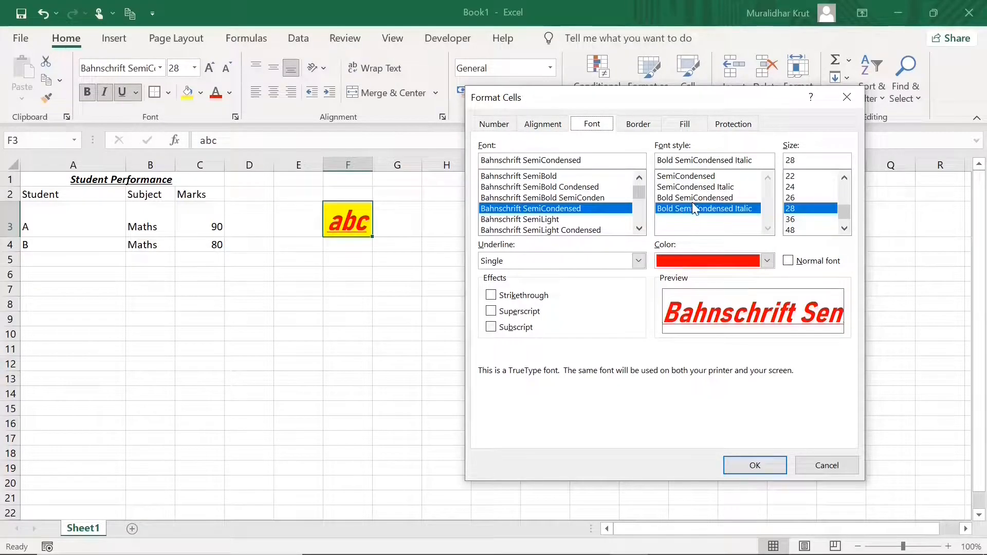
click(793, 230)
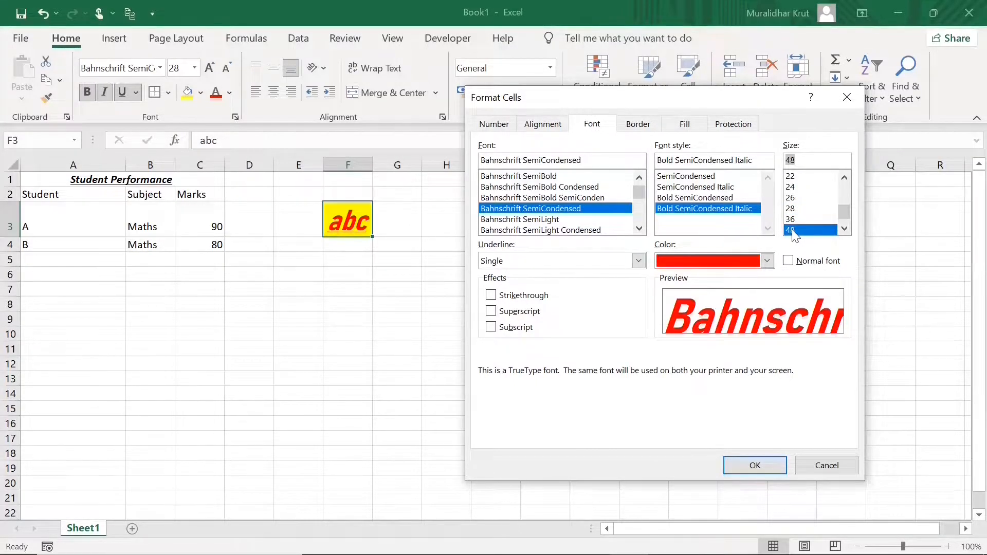
click(757, 462)
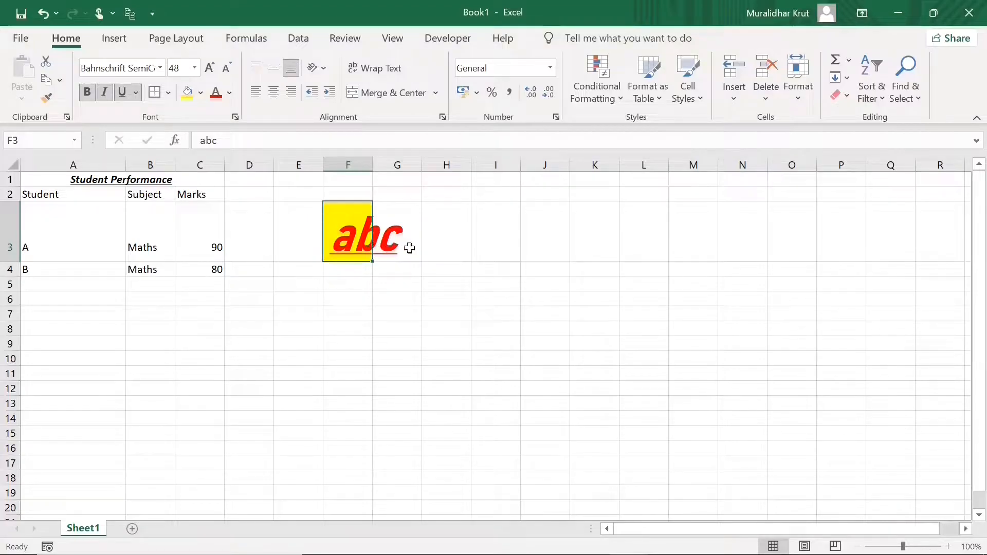
AutoFit column F to its enlarged text, trying a narrower width before fitting it again
double_click(373, 165)
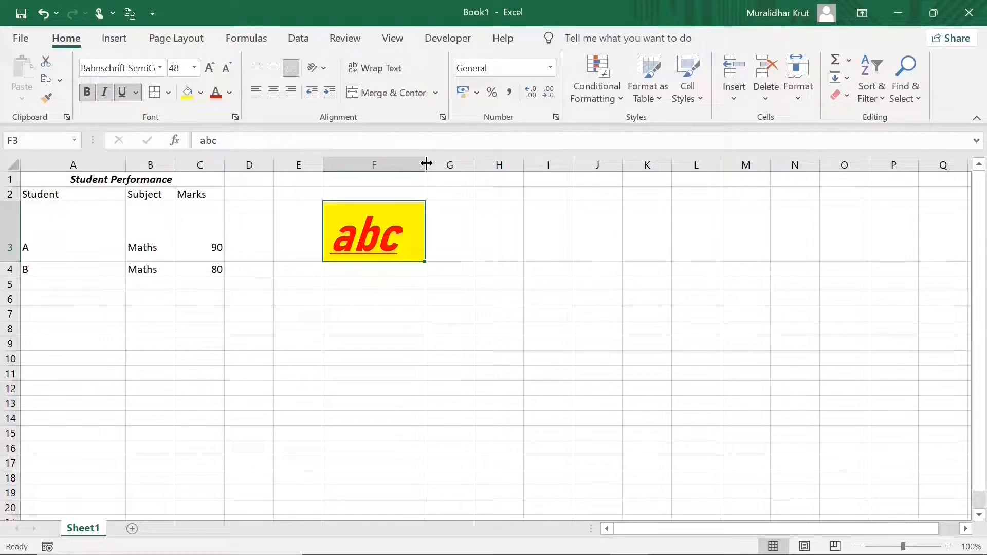
drag(426, 164, 398, 163)
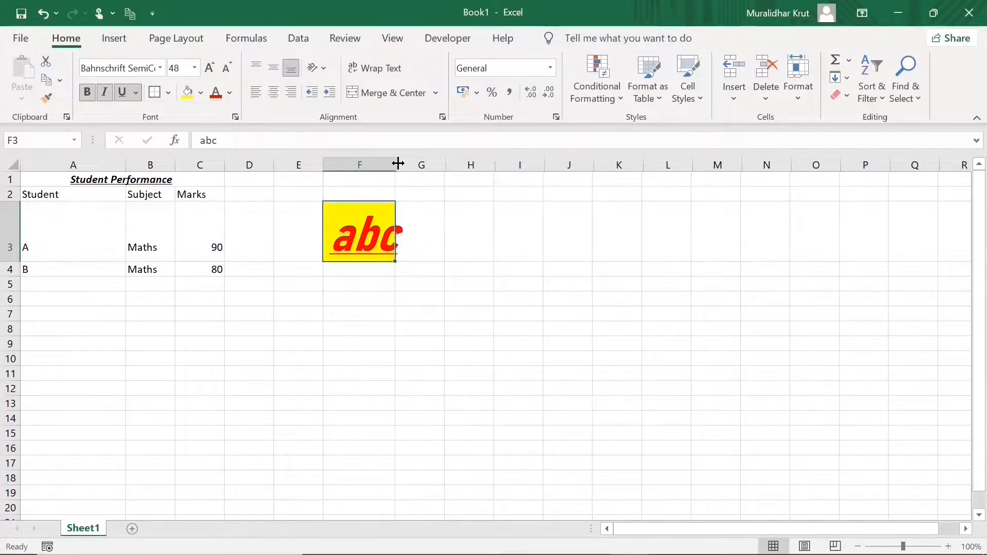
double_click(398, 163)
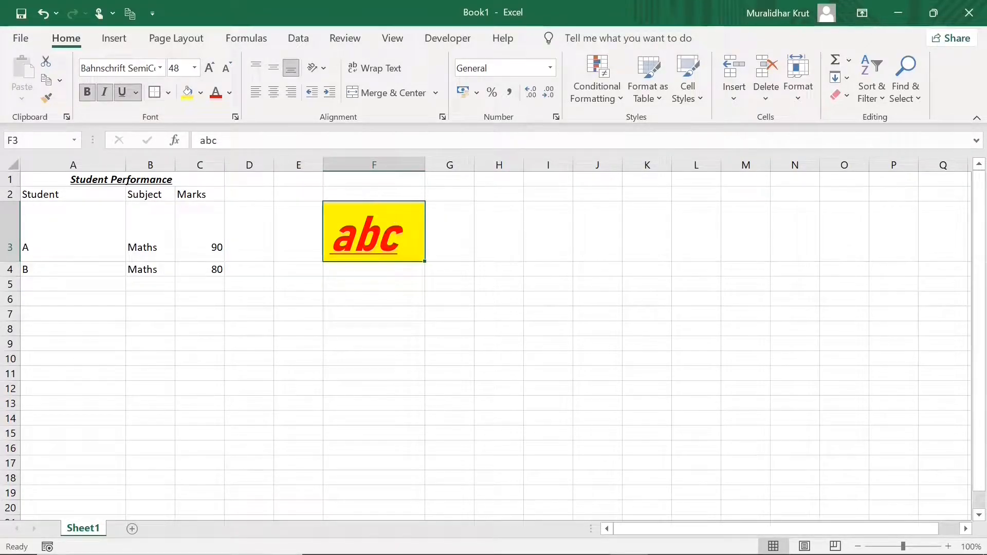
Apply the Strikethrough font effect to the text in cell F3
click(235, 117)
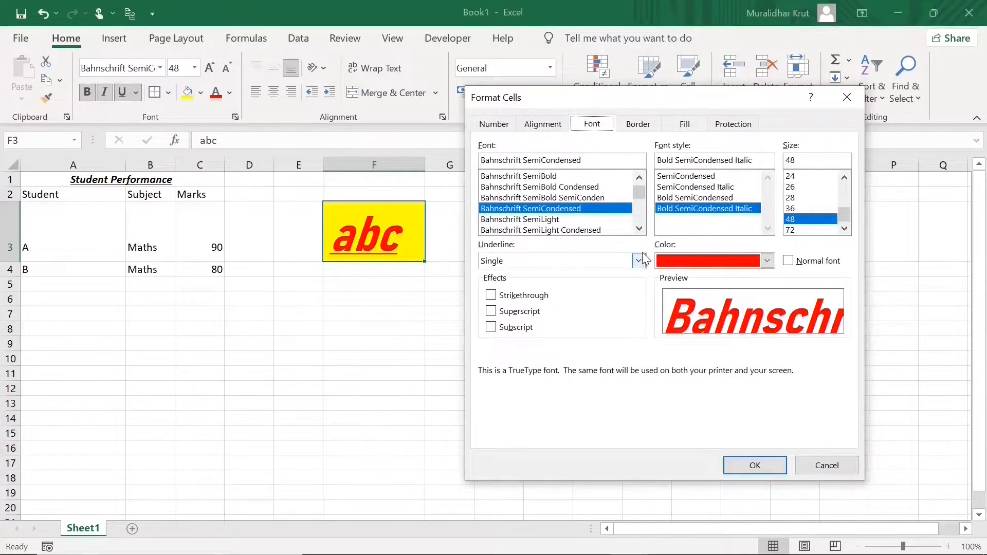
click(491, 298)
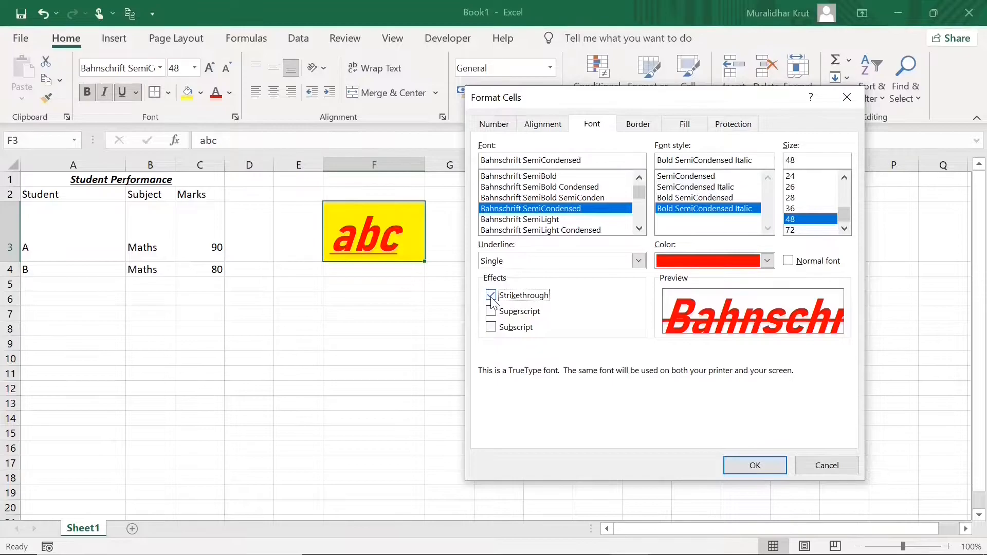
click(764, 465)
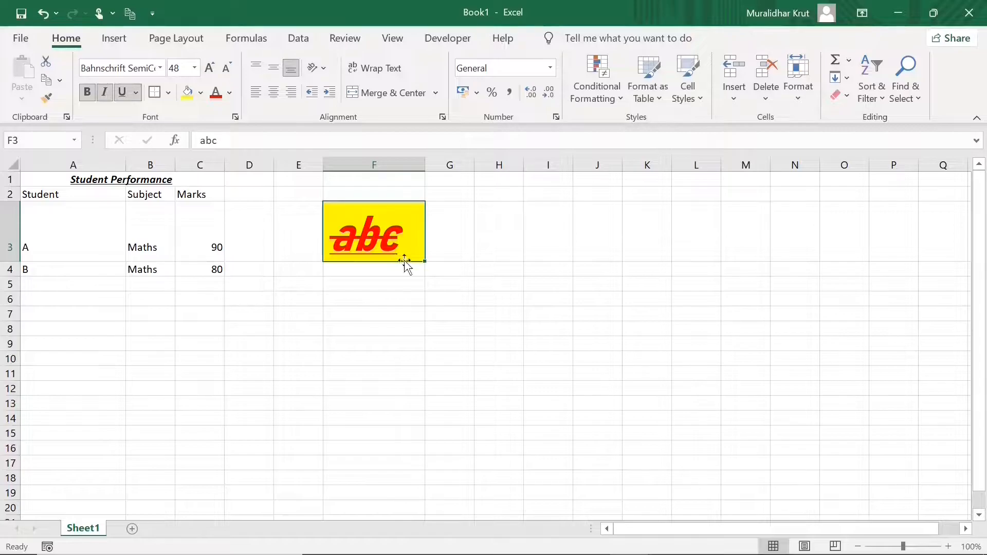
Enter "1st" in cell G3 and format only the "st" as superscript
key(Right)
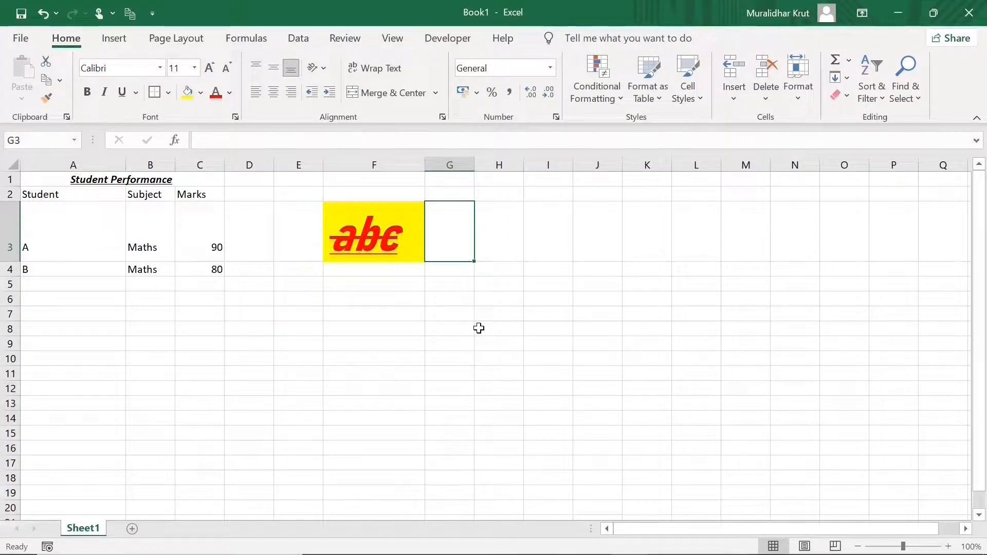
text(1st)
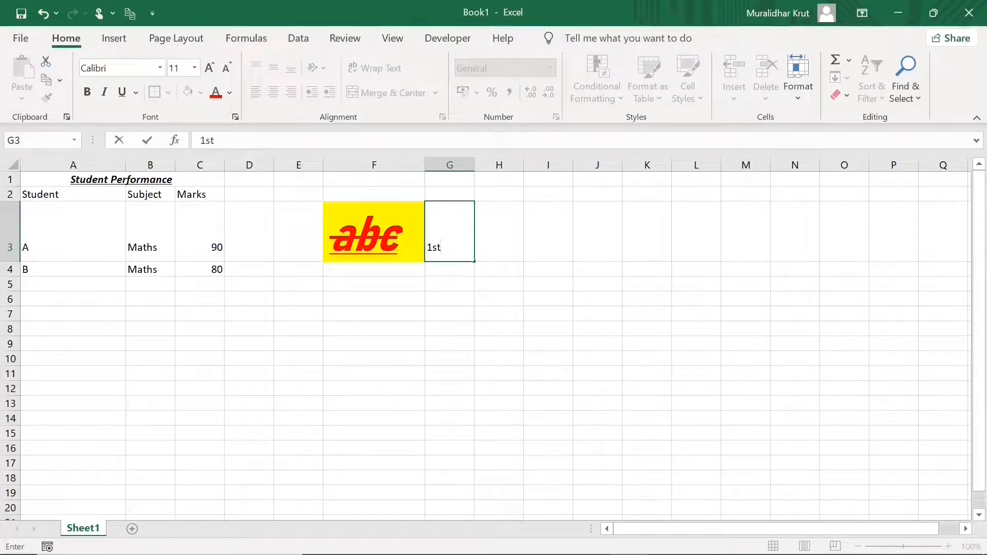
key(shift+Left)
key(shift+Left)
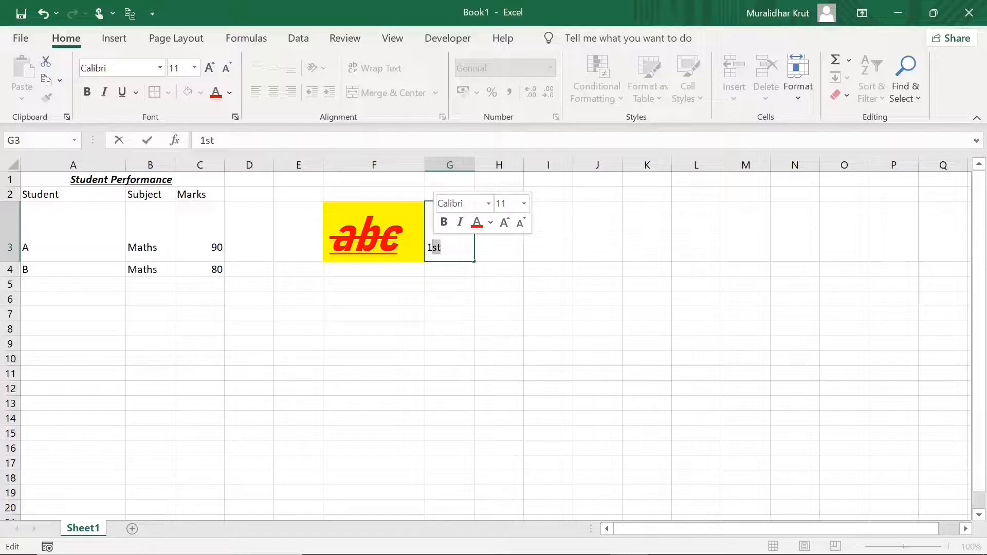
click(236, 117)
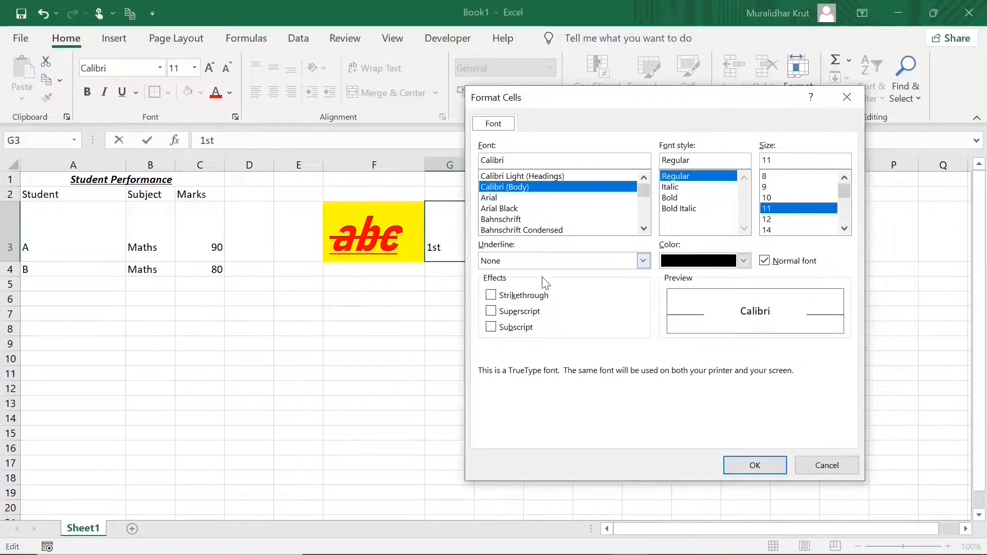
click(491, 312)
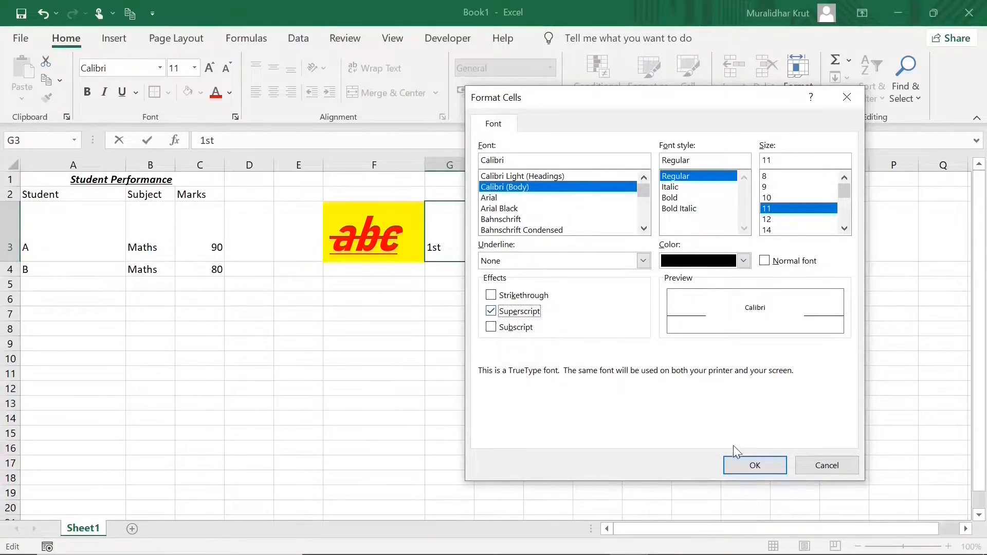
click(751, 463)
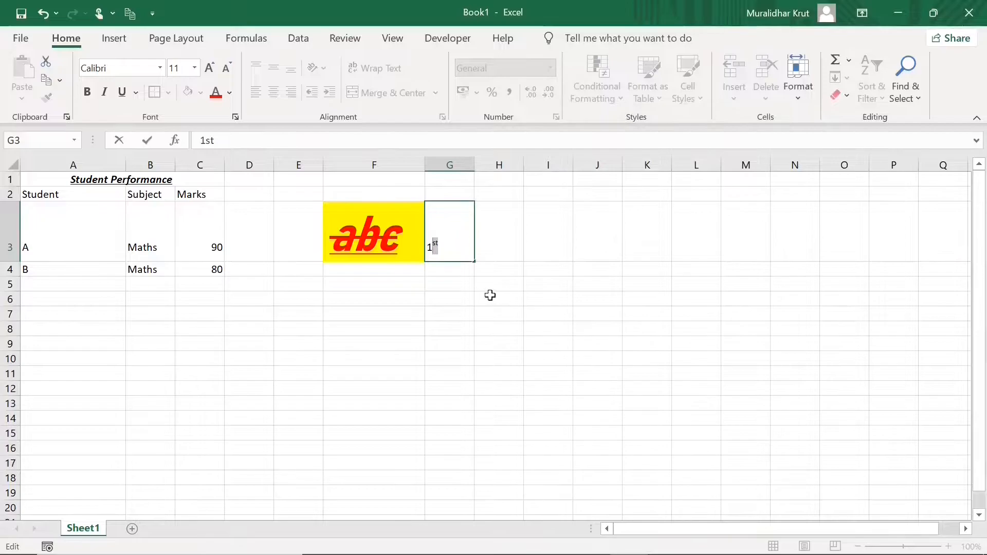
click(486, 297)
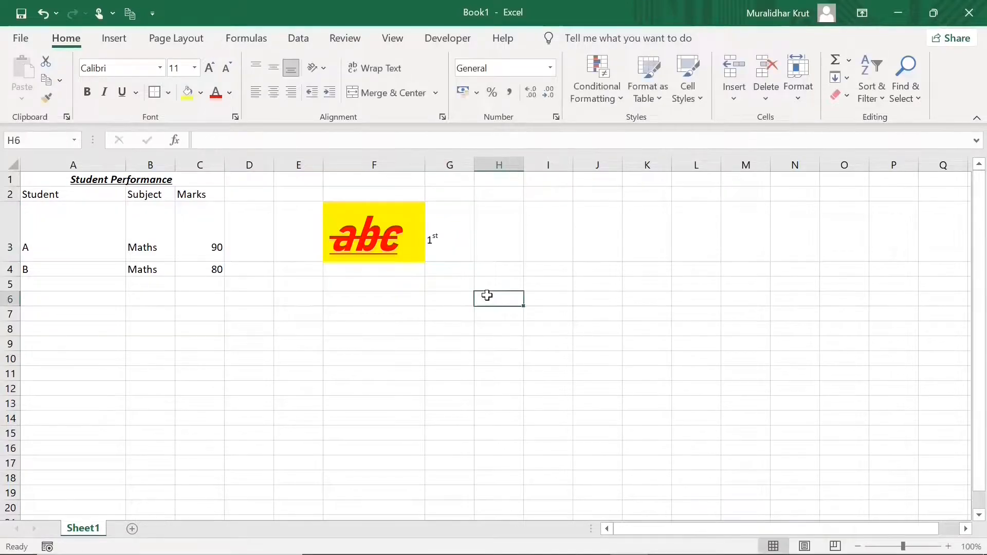
Set the font size of cell G3 to 22 in the Format Cells font settings
click(452, 253)
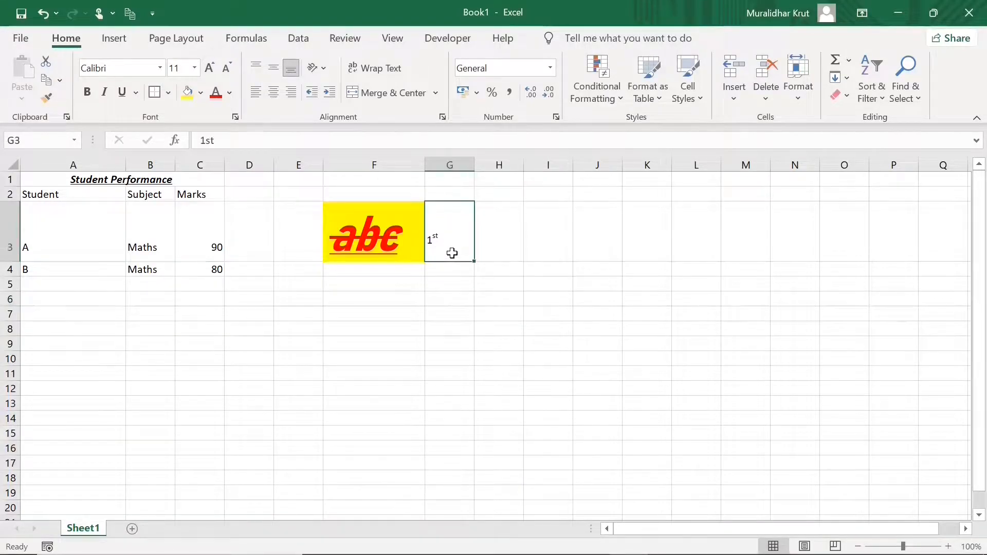
click(236, 118)
click(777, 229)
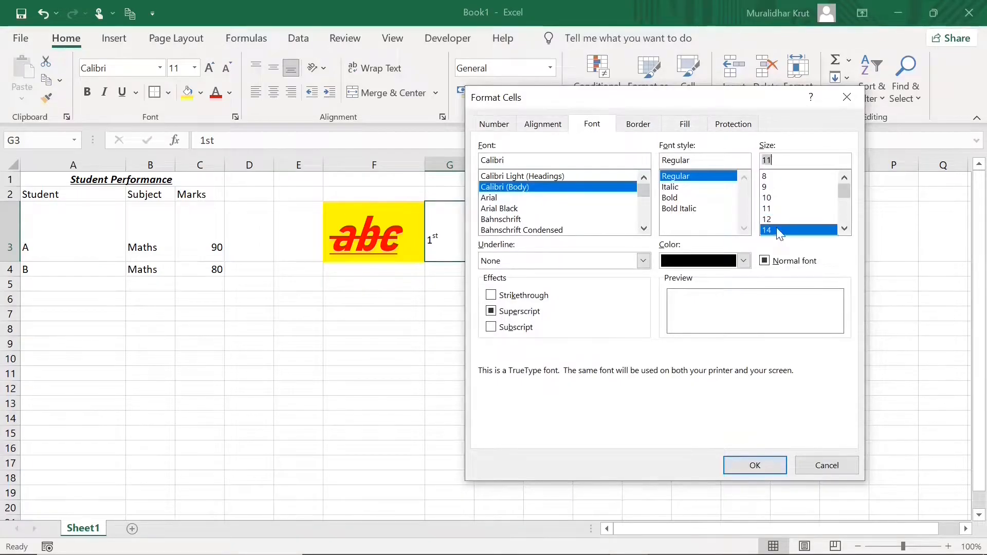
click(845, 228)
click(845, 228)
click(845, 228)
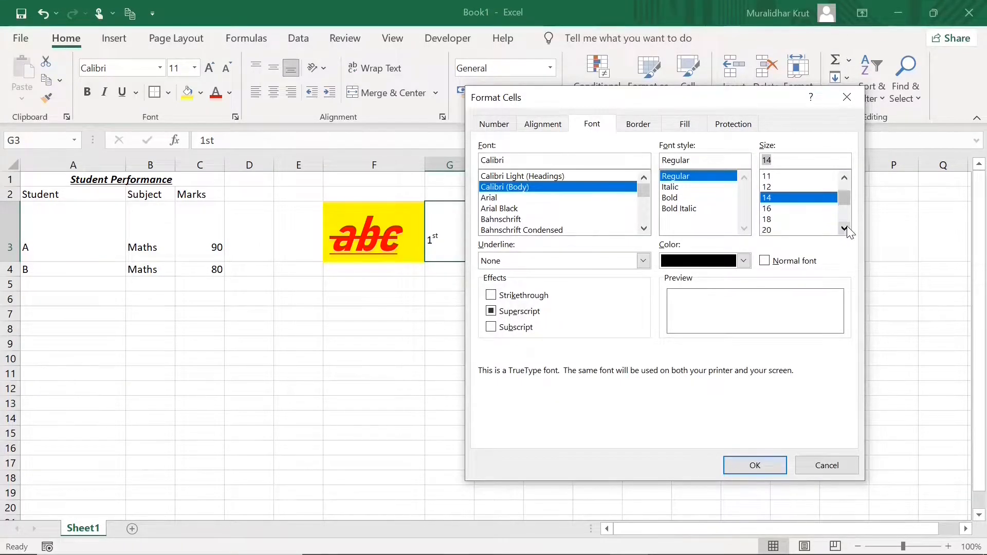
click(845, 228)
click(751, 465)
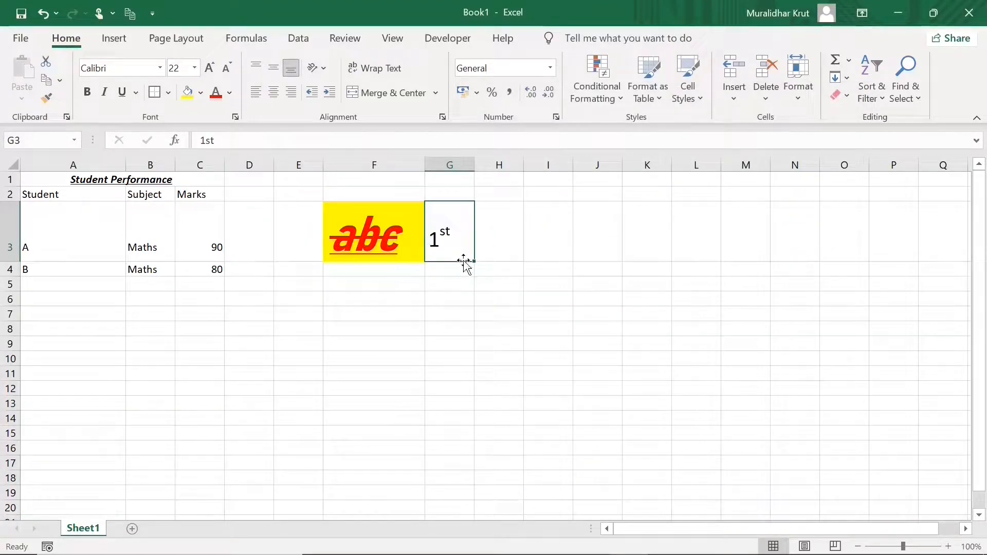
Enter the chemical formula "H2O" in cell H3
click(499, 243)
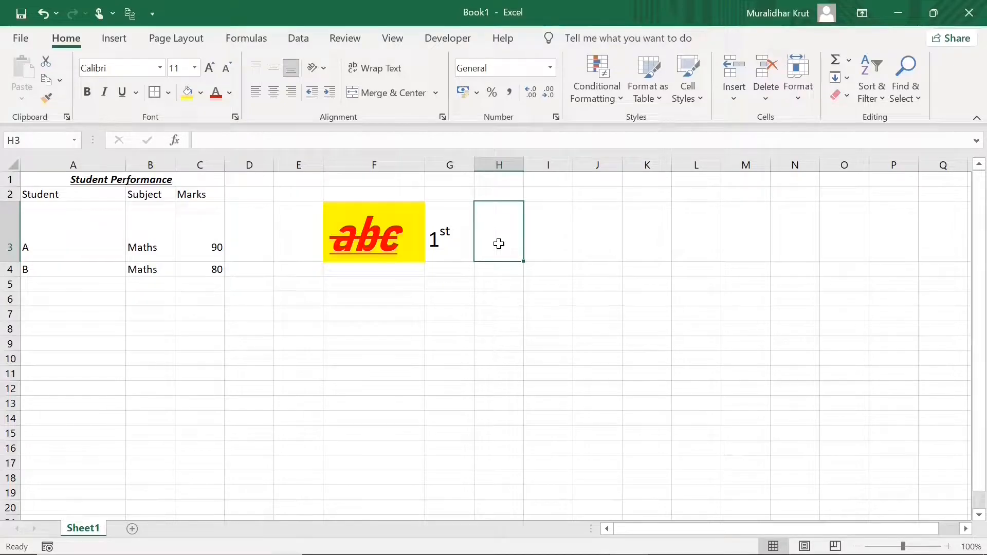
text(H)
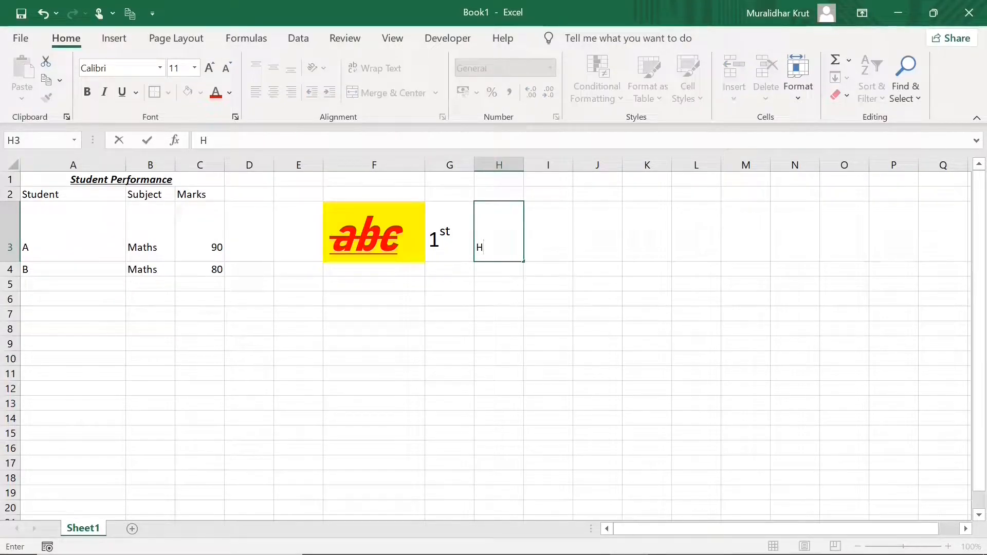
text(2O)
click(495, 282)
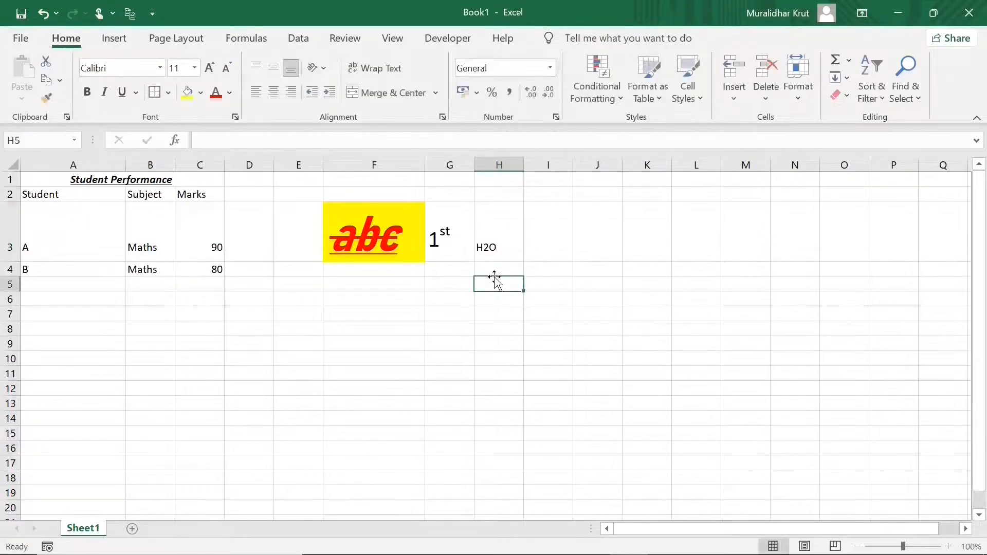
Format only the "2" of the formula in cell H3 as subscript
double_click(490, 250)
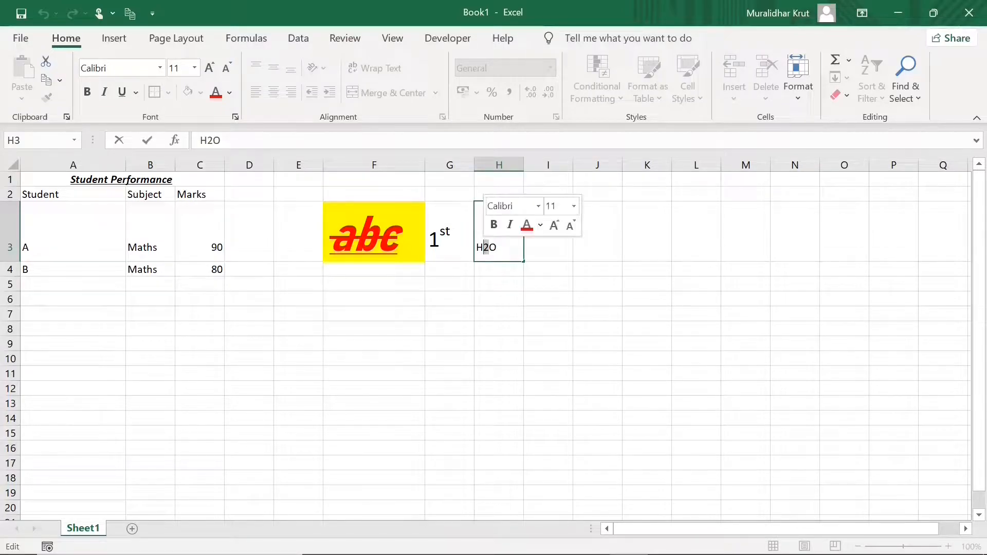
click(235, 117)
click(491, 327)
click(755, 465)
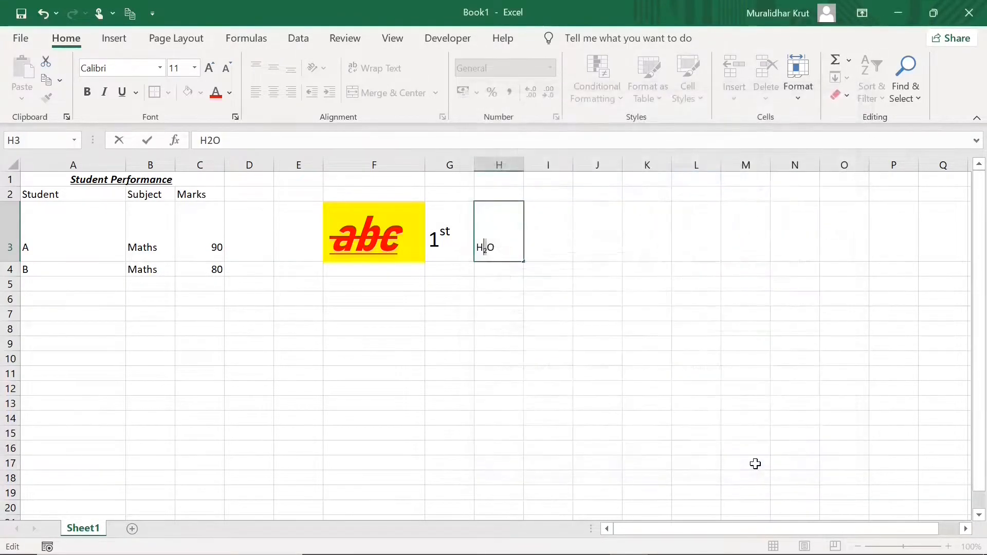
click(581, 403)
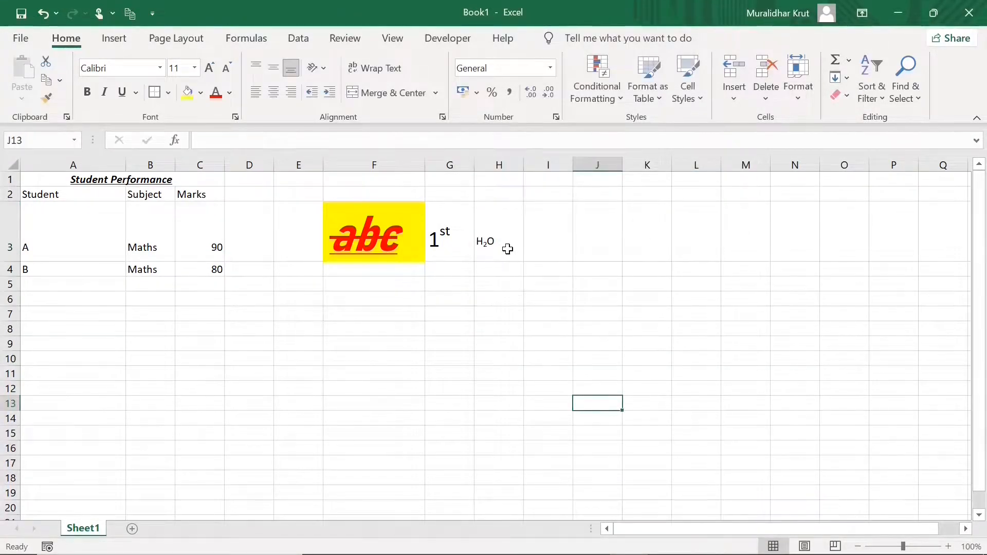
Set the font size of the H2O formula in cell H3 to 22 in the Format Cells font settings
click(508, 249)
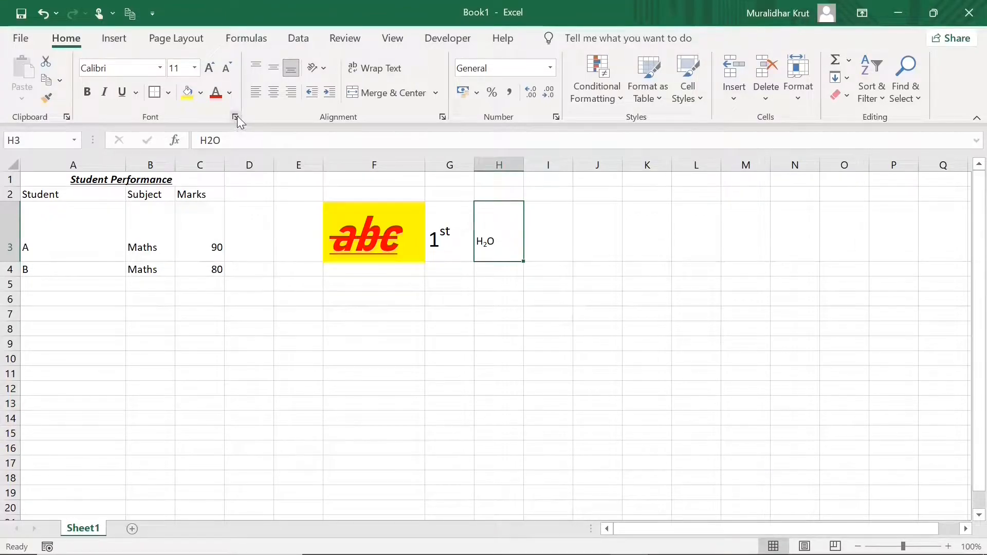
click(236, 117)
click(846, 228)
click(845, 228)
click(845, 228)
click(845, 228)
click(814, 230)
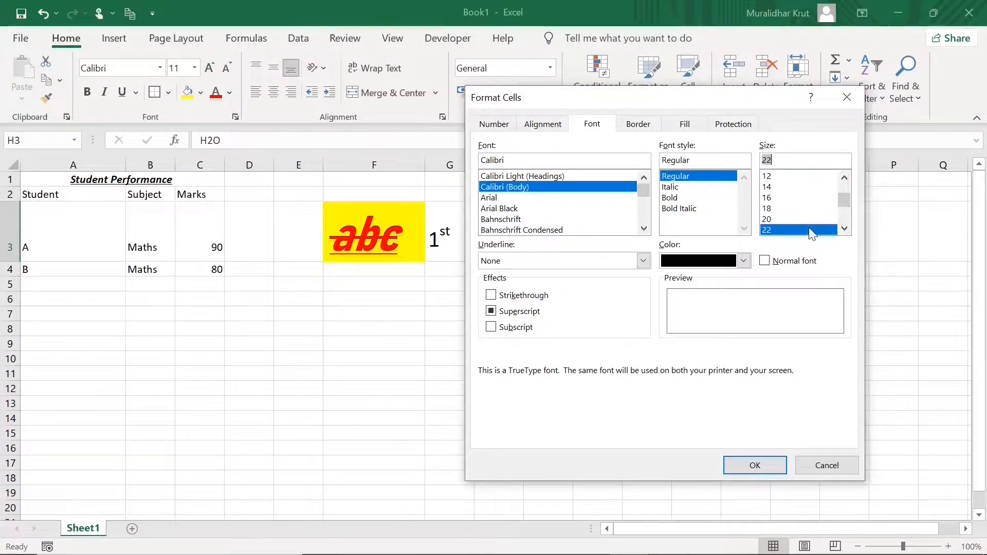
click(750, 464)
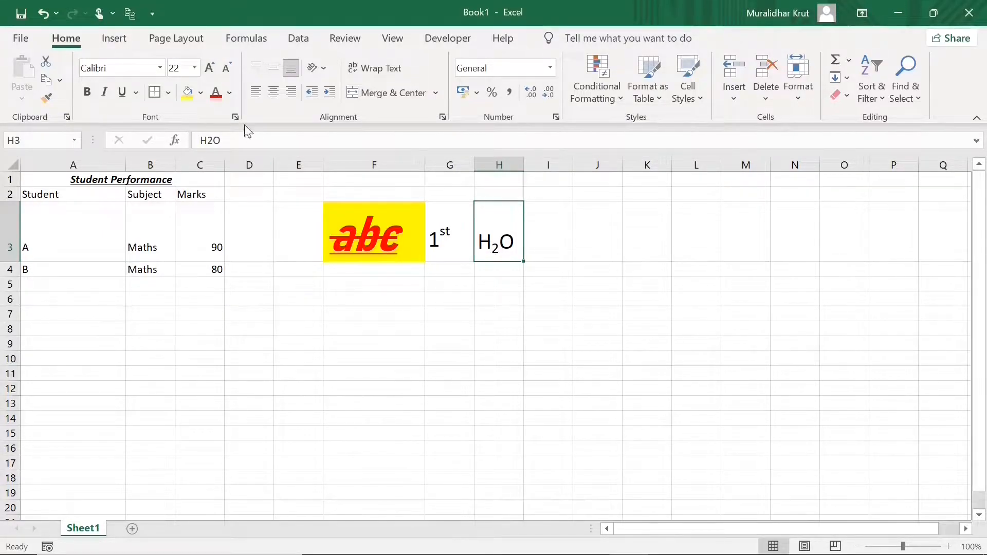
Try left and right alignment on the merged "Student Performance" title, then restore its centre alignment
click(113, 182)
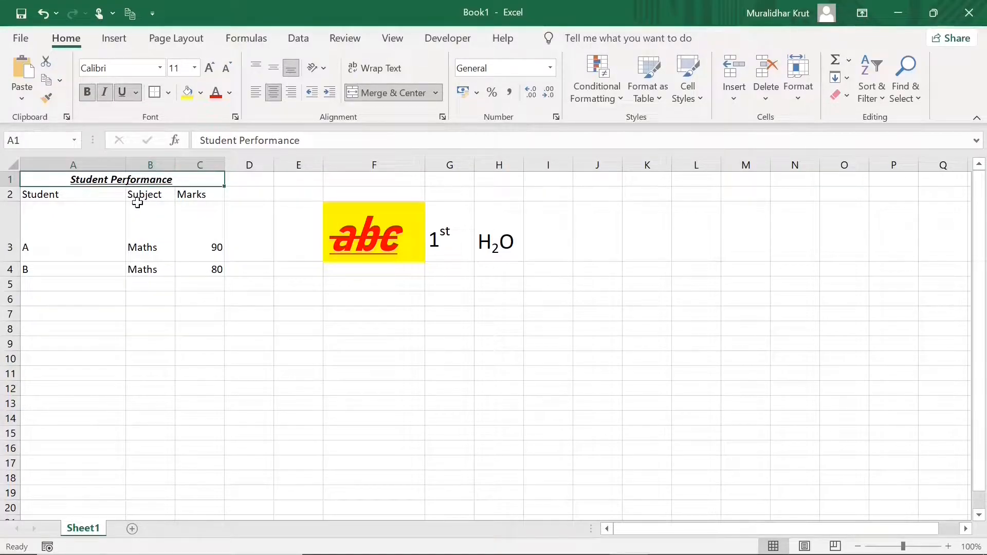
click(257, 91)
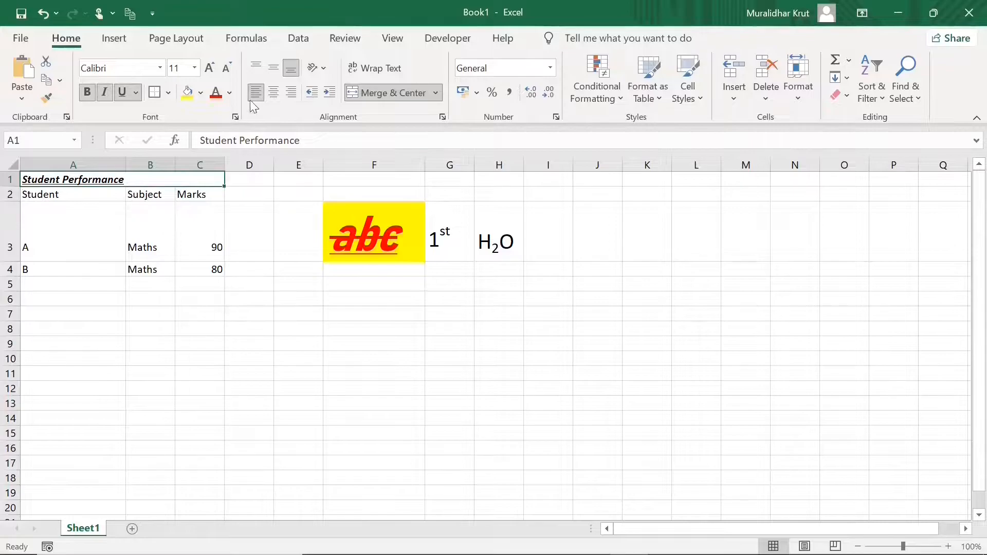
click(290, 91)
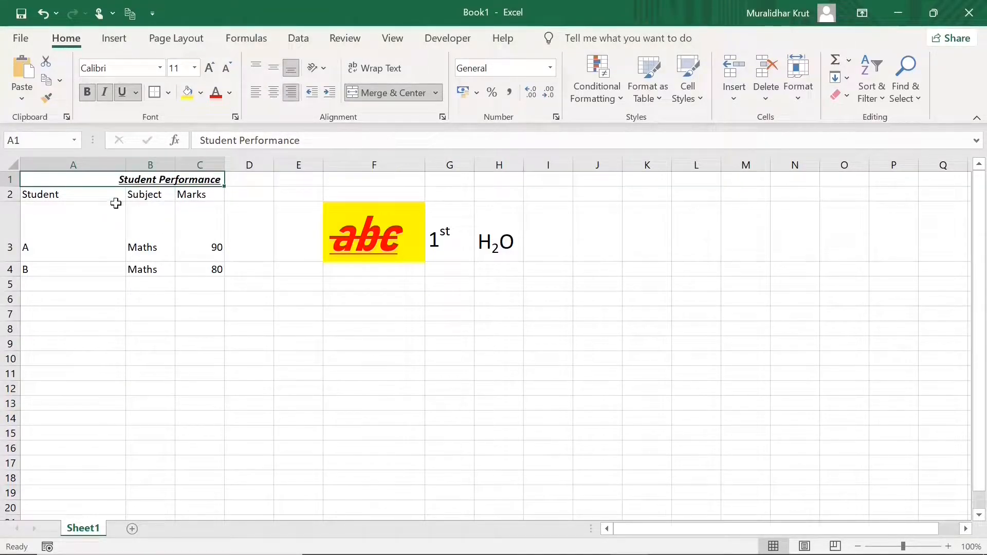
click(273, 92)
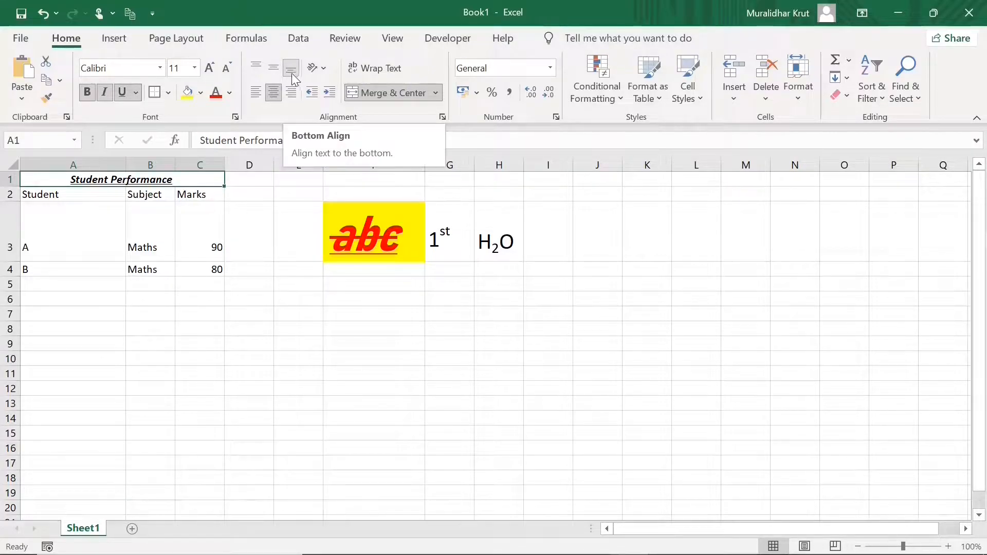
Try middle and top vertical alignment on the mark in cell C3, then restore its bottom alignment
click(208, 246)
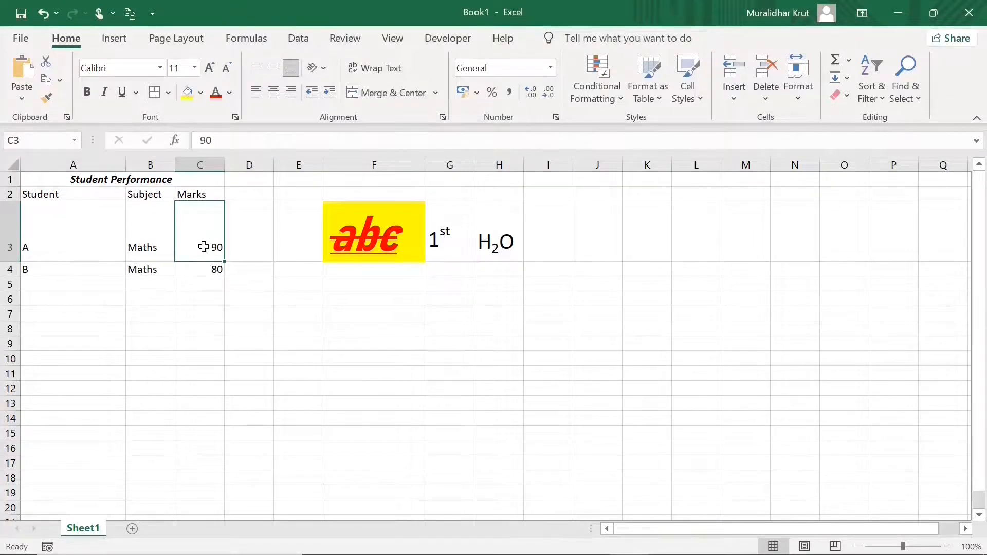
click(276, 68)
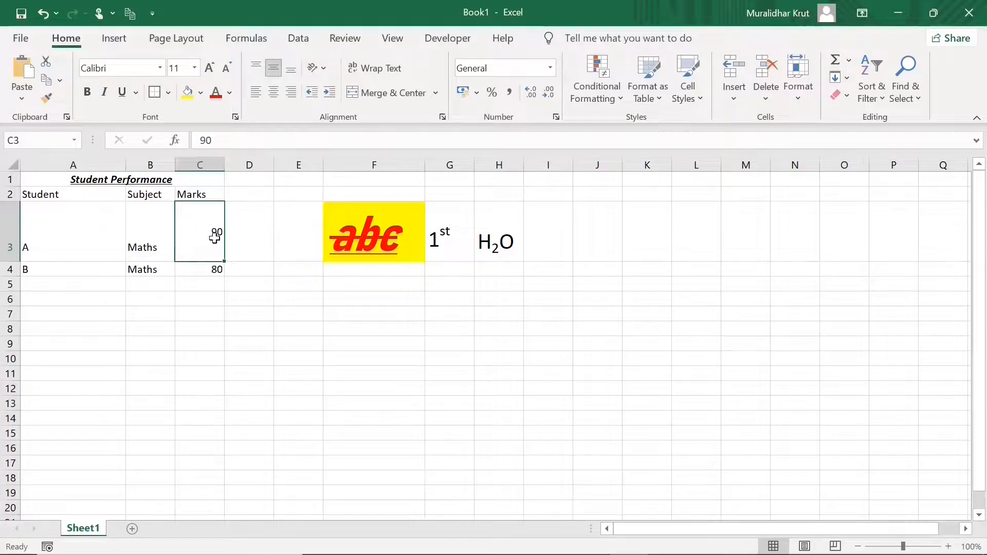
click(257, 67)
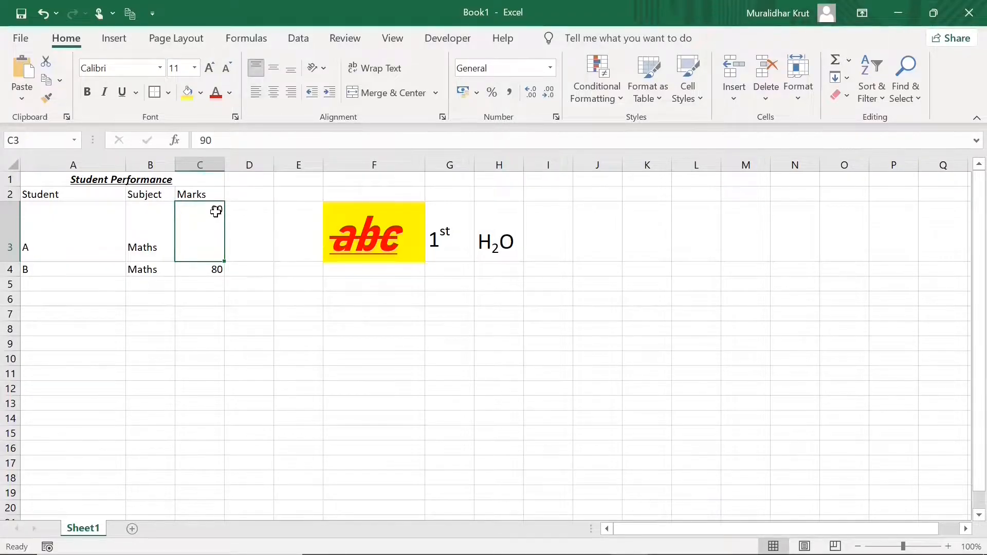
click(292, 72)
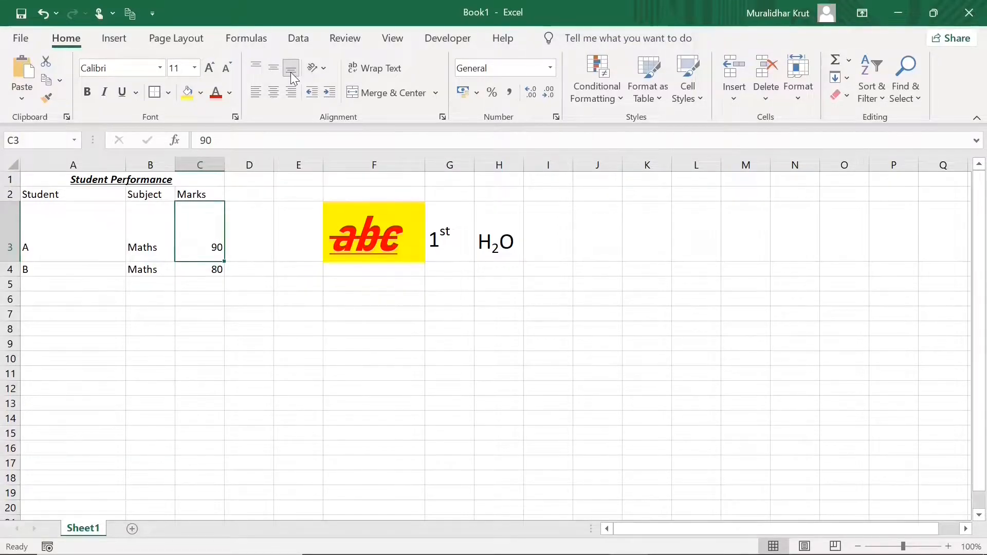
Try centre and left horizontal alignment on the mark in cell C3, finishing with right alignment
click(272, 91)
click(258, 98)
click(290, 95)
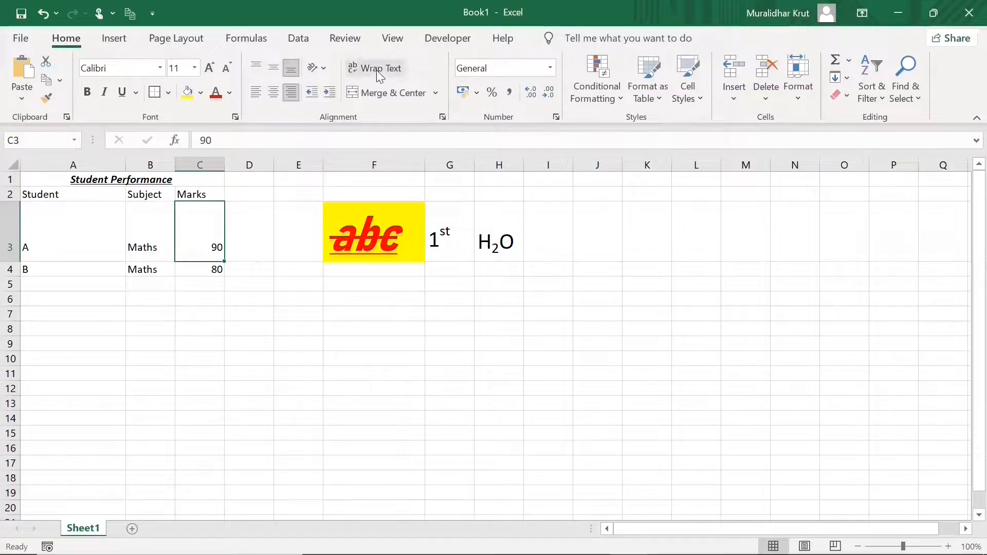
Enter the long sample text "sdDadADSdASDSADSDASDASDAdADadADadASDSDS" in cell F7
right_click(360, 320)
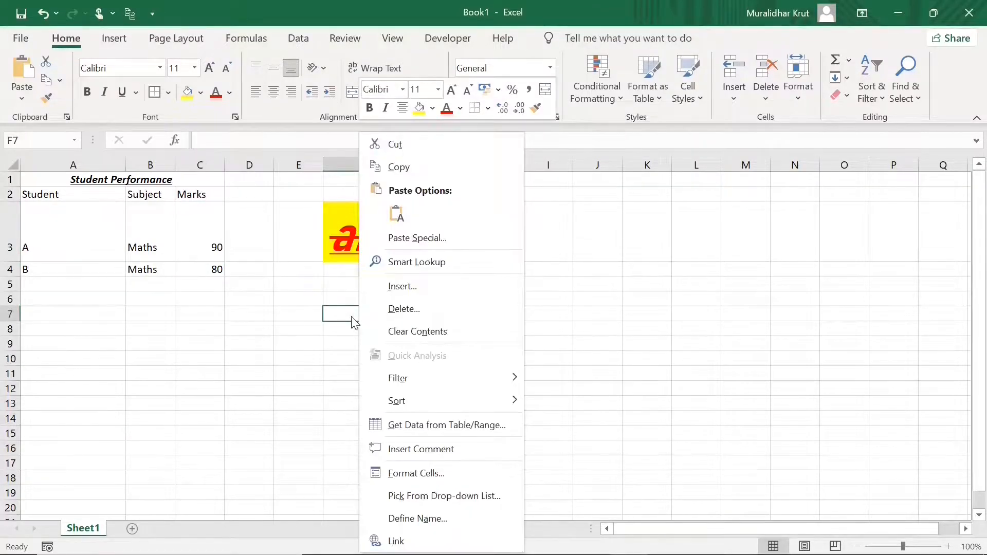
click(352, 315)
text(sd)
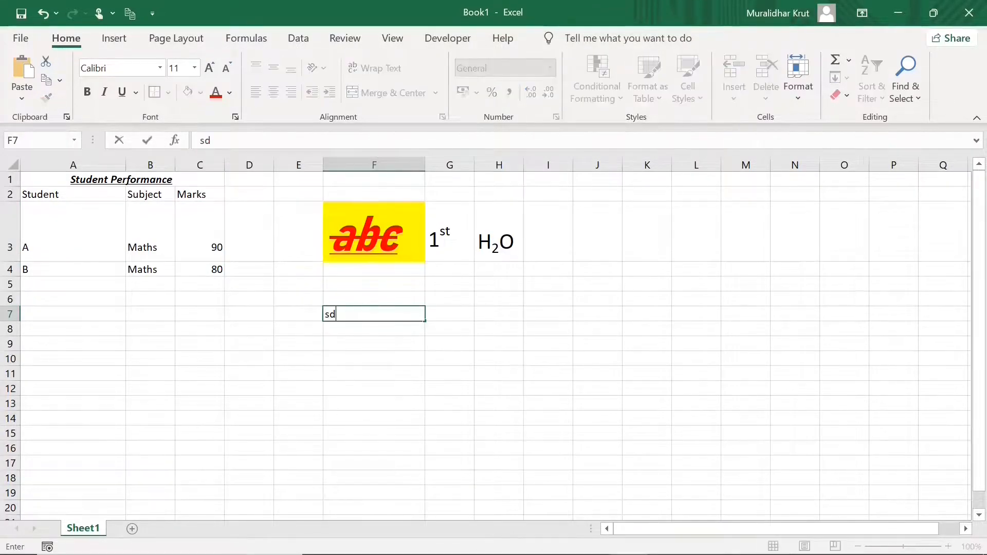
text(DadADSdASDSADSDASDASDAdADadADadASDSDS)
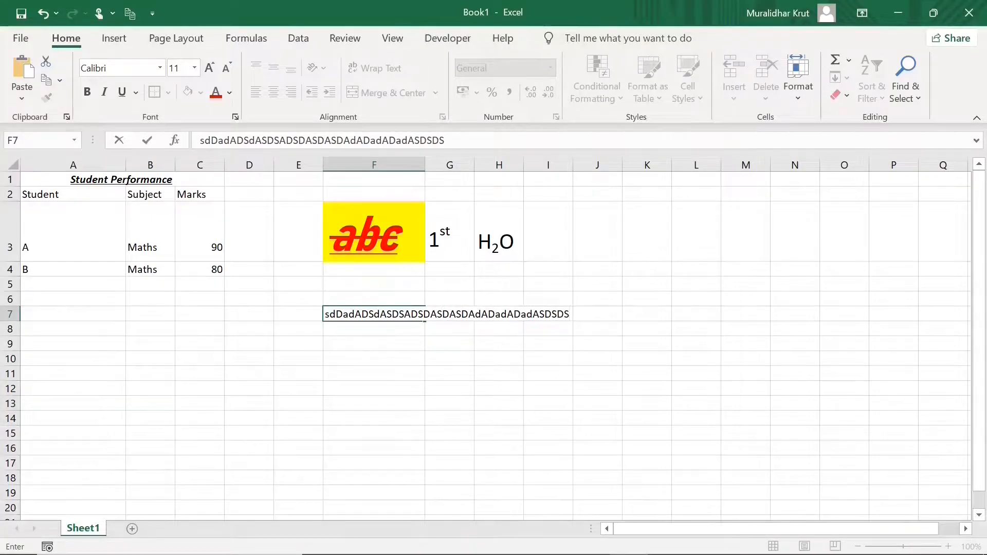
click(459, 357)
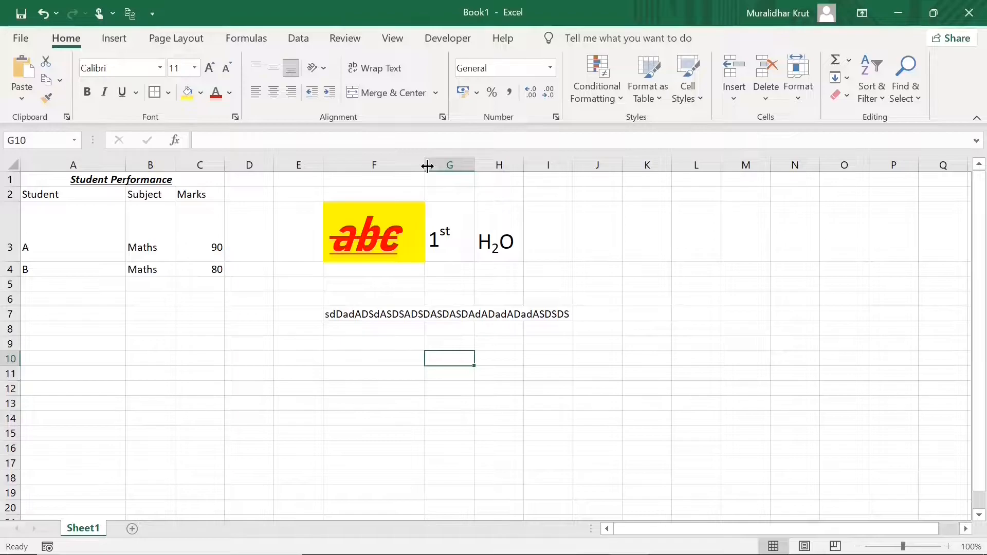
Wrap the long sample text in cell F7 so it fits within the column width
click(371, 314)
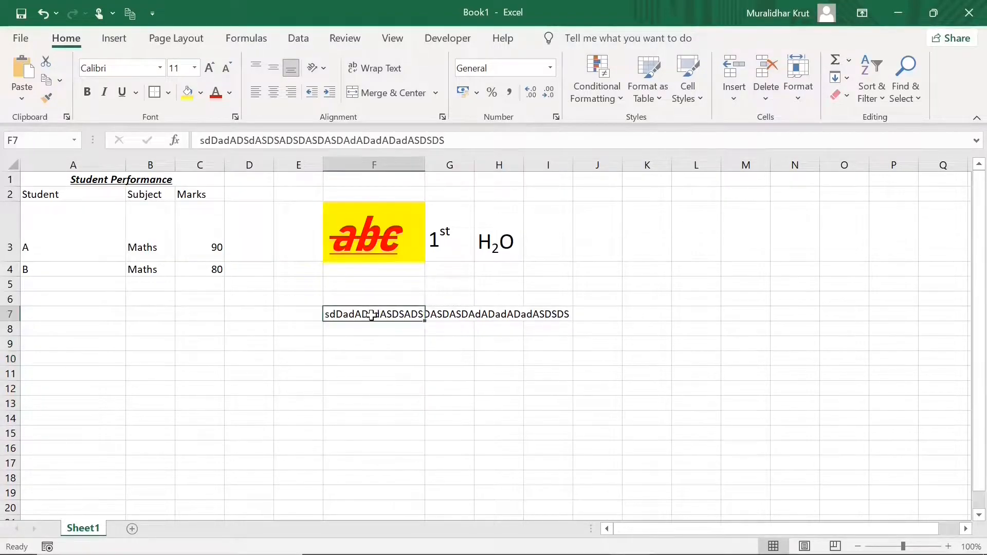
click(386, 72)
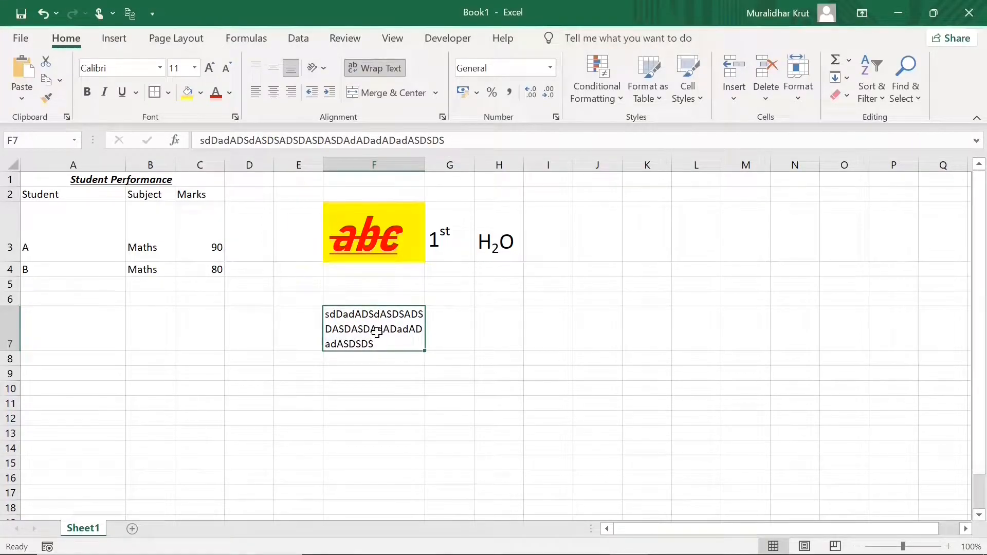
key(ctrl+z)
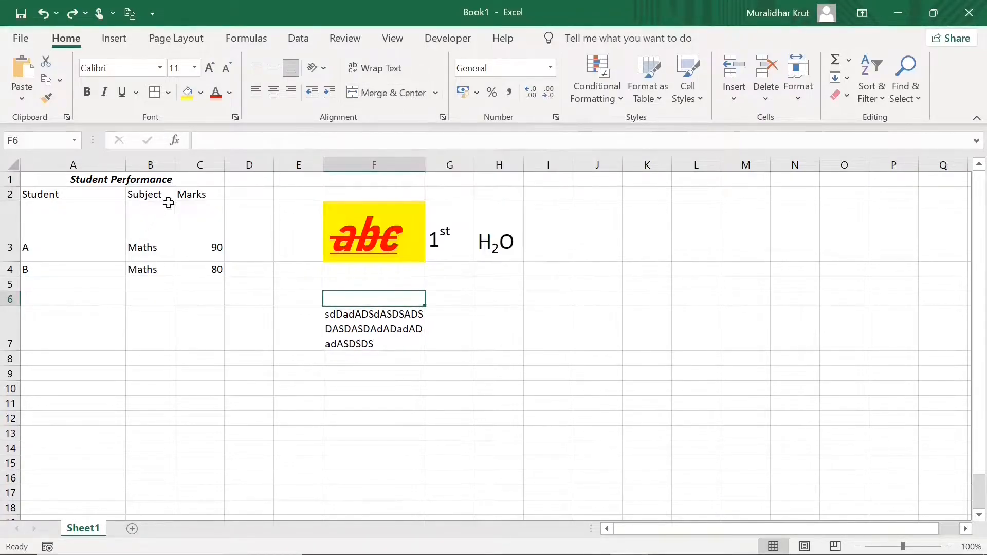
Enter the number 1 in cell I9
click(547, 376)
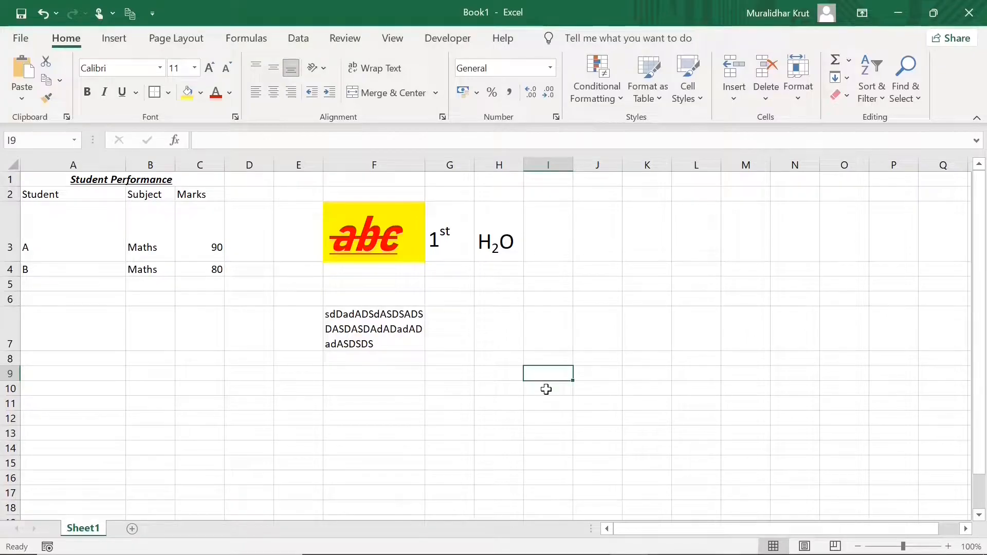
text(1)
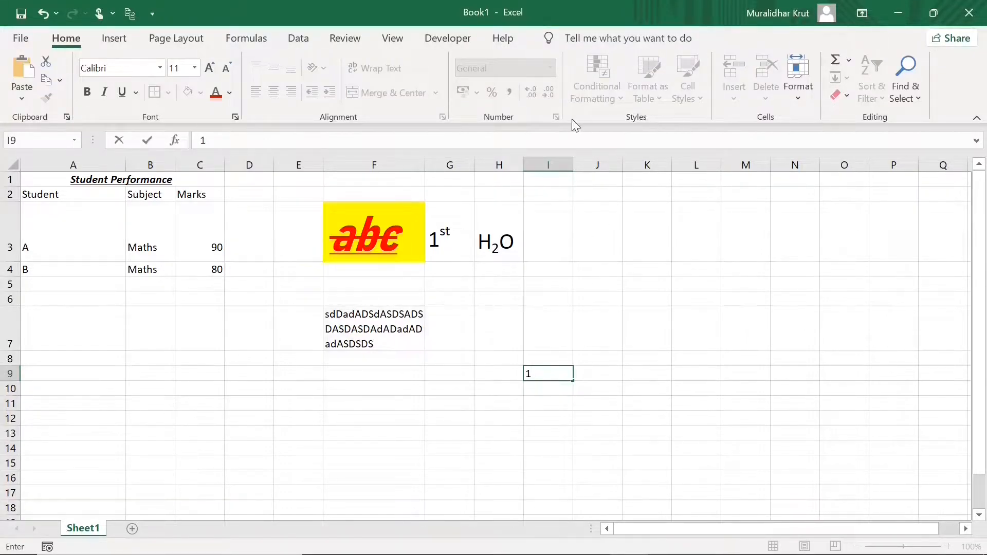
click(559, 386)
Format cell I9 with the Number category, 2 decimal places and red negative numbers without a minus sign
click(562, 374)
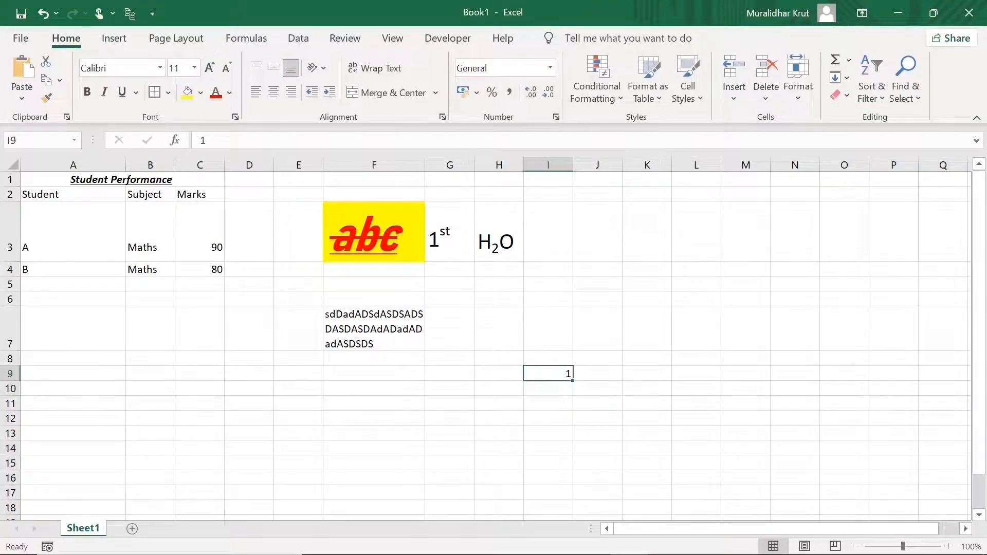
click(557, 117)
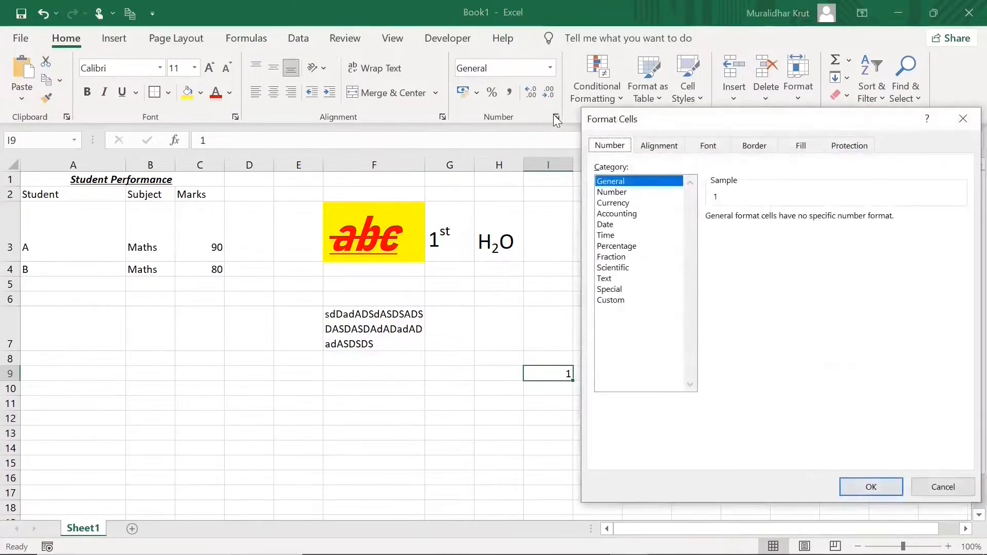
drag(688, 121, 714, 125)
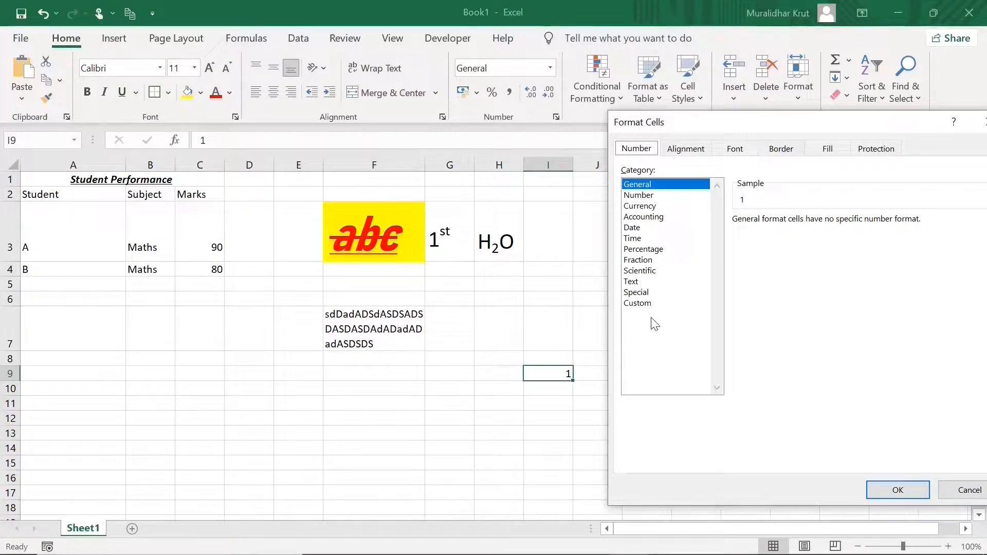
click(640, 196)
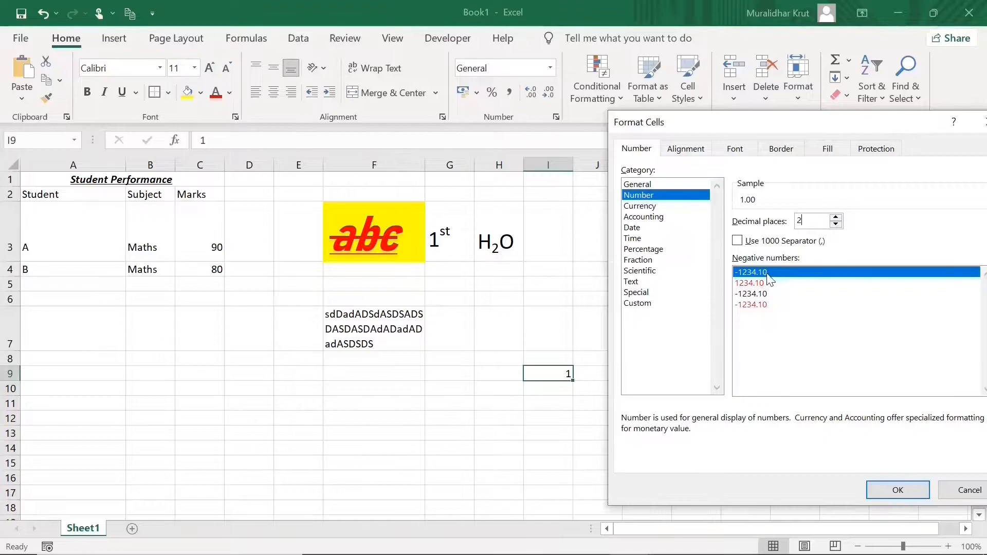
click(761, 285)
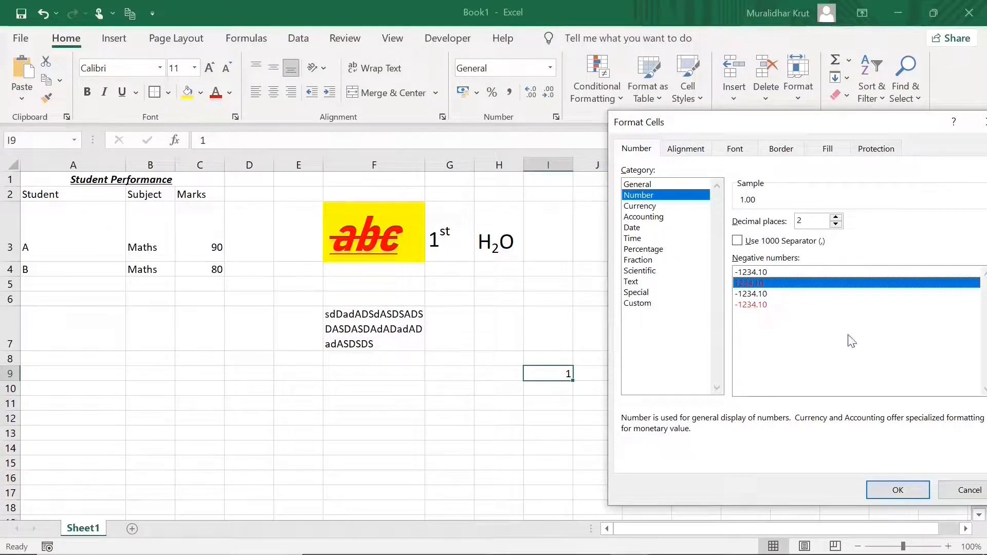
click(904, 494)
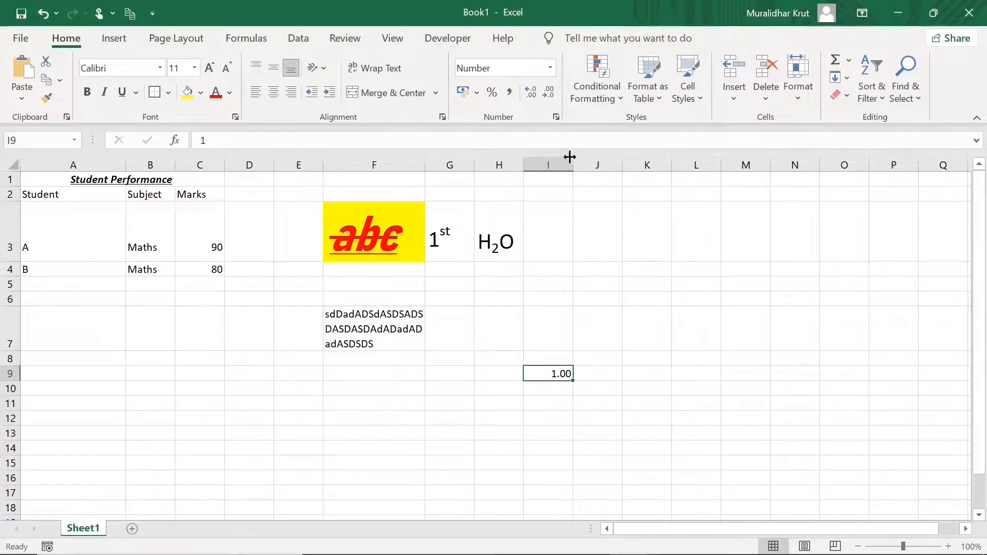
click(557, 116)
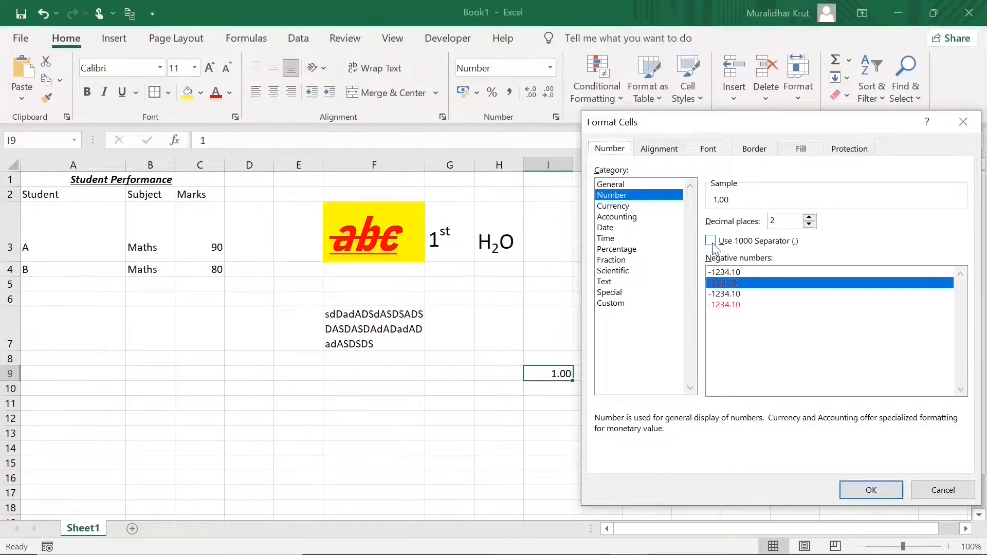
click(936, 490)
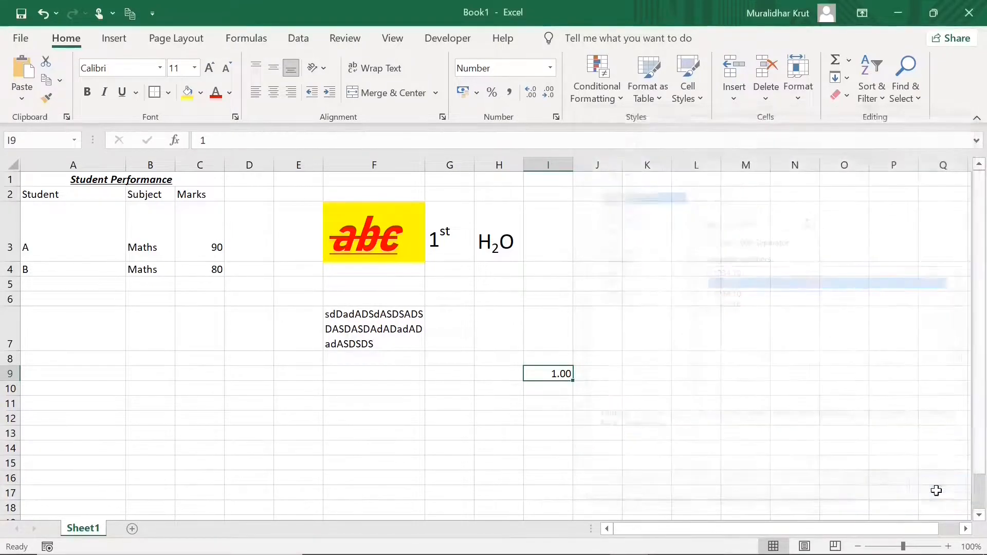
Change the number in cell I9 to 91111
double_click(555, 377)
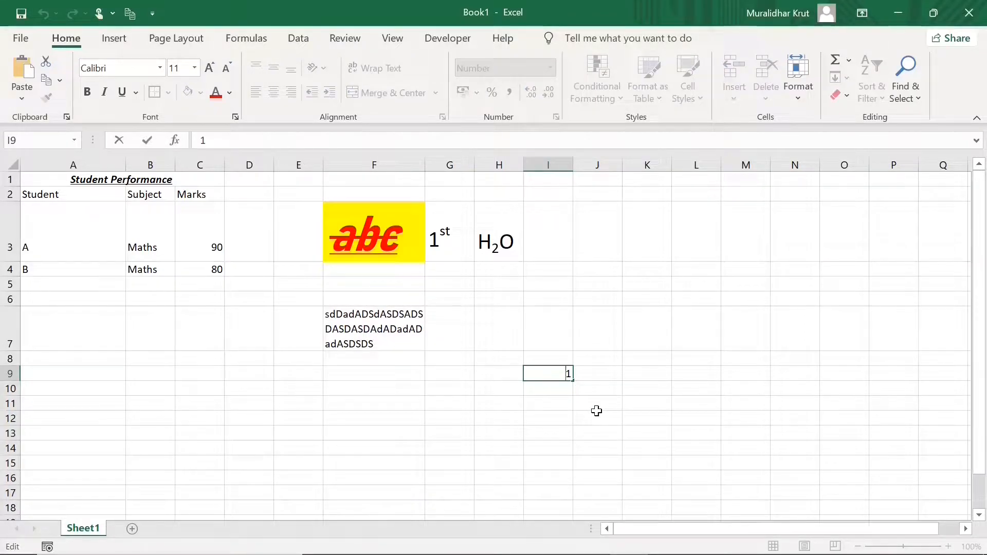
text(91111)
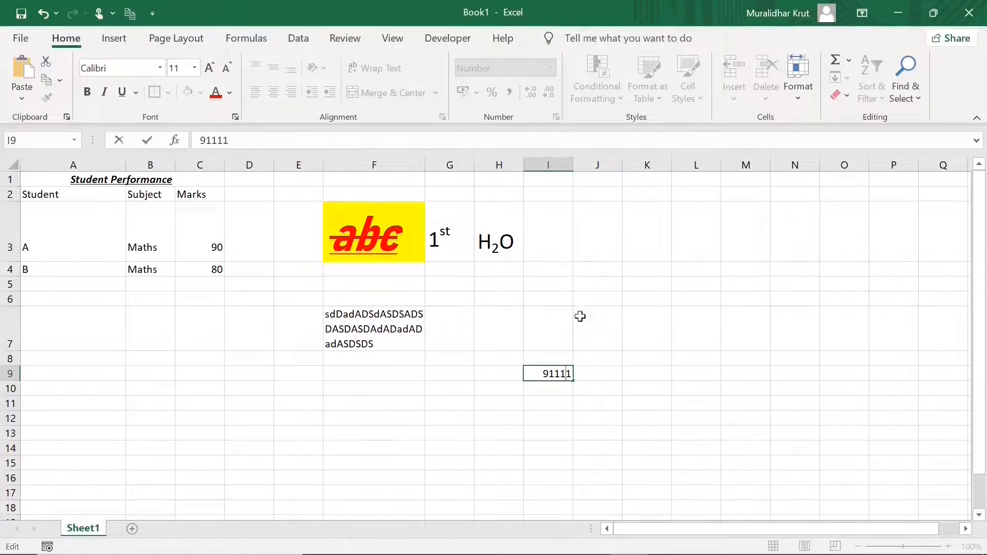
click(599, 404)
Turn on the 1000 separator for the number in cell I9 in the Format Cells number settings
click(564, 375)
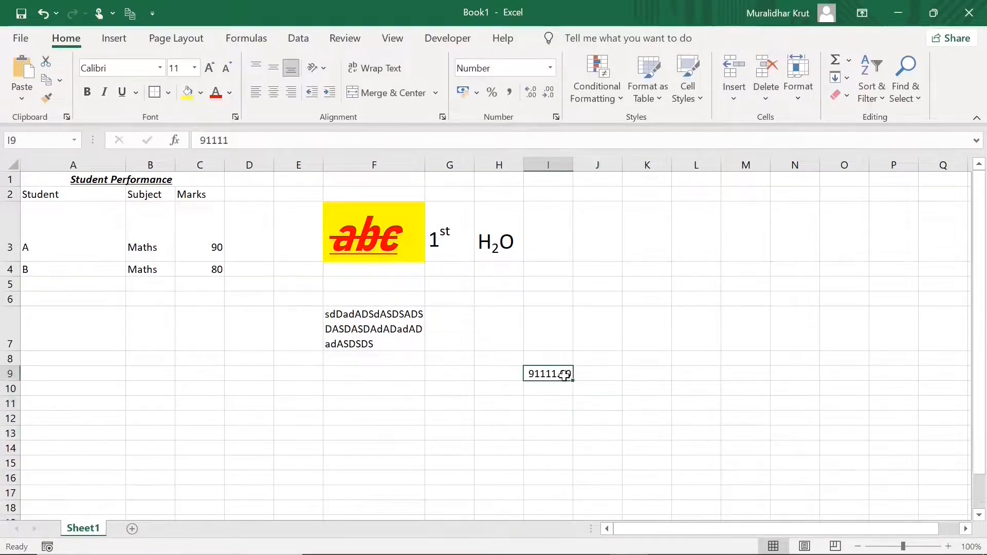
click(556, 117)
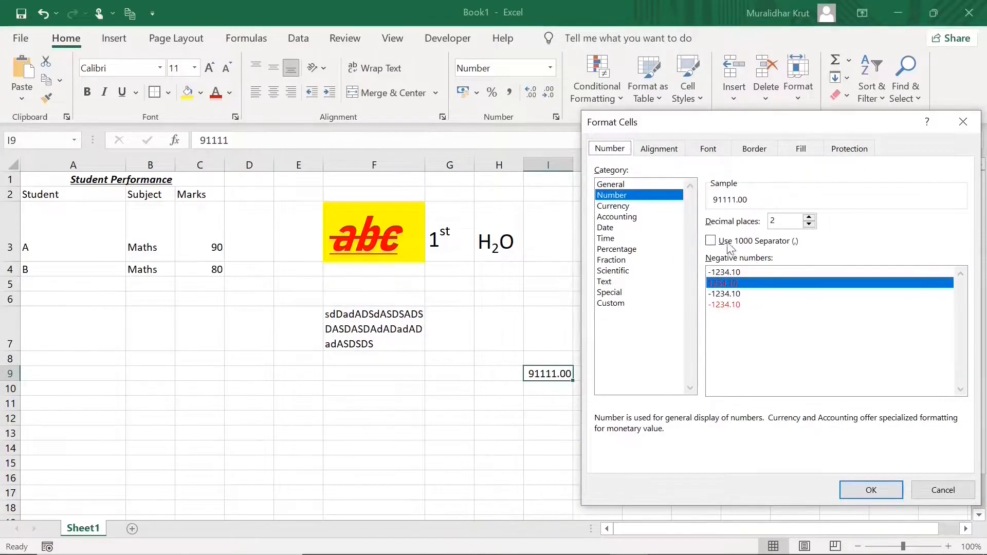
click(711, 242)
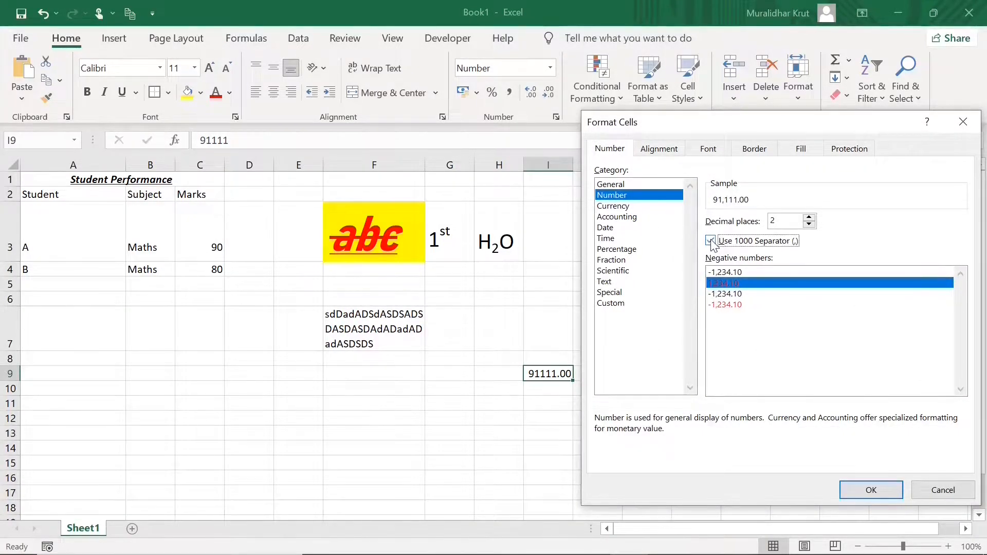
click(872, 491)
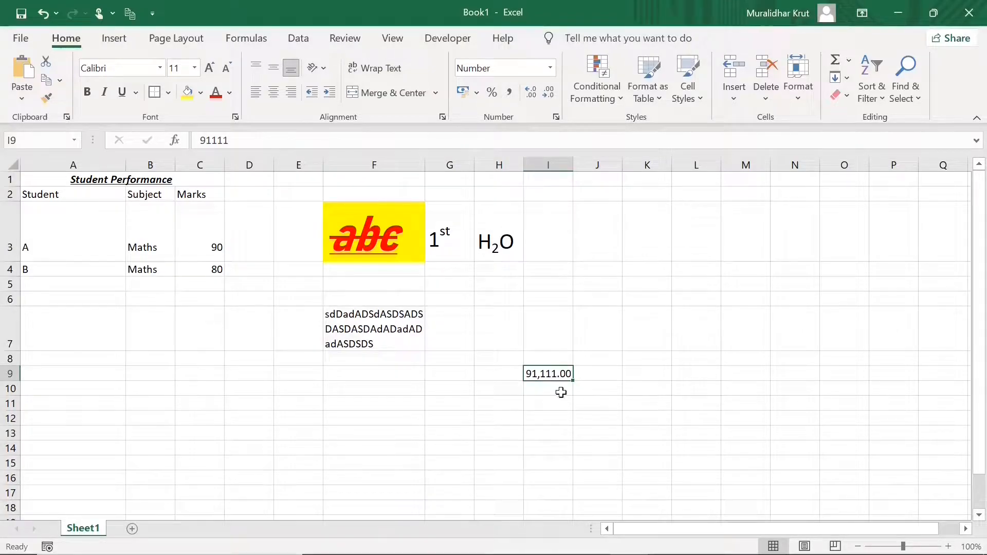
Change the number in cell I9 to 1 and format it as Currency with the $ English (United States) symbol
text(1)
key(ctrl+Return)
click(557, 117)
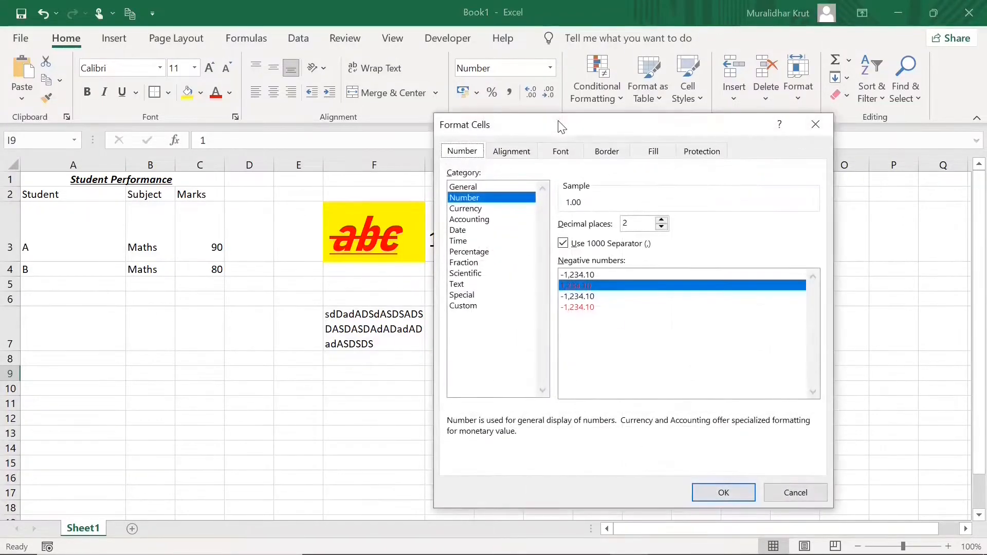
click(476, 208)
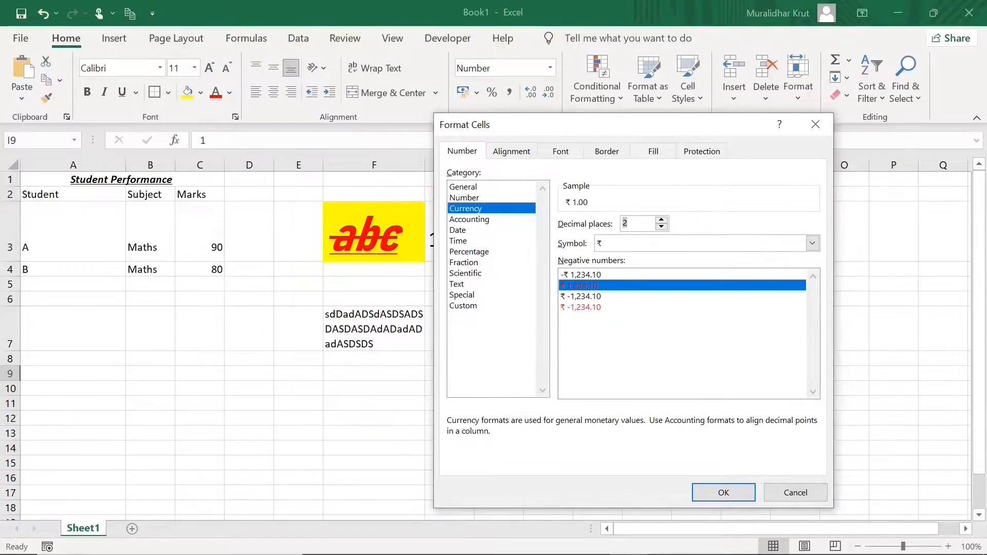
click(813, 244)
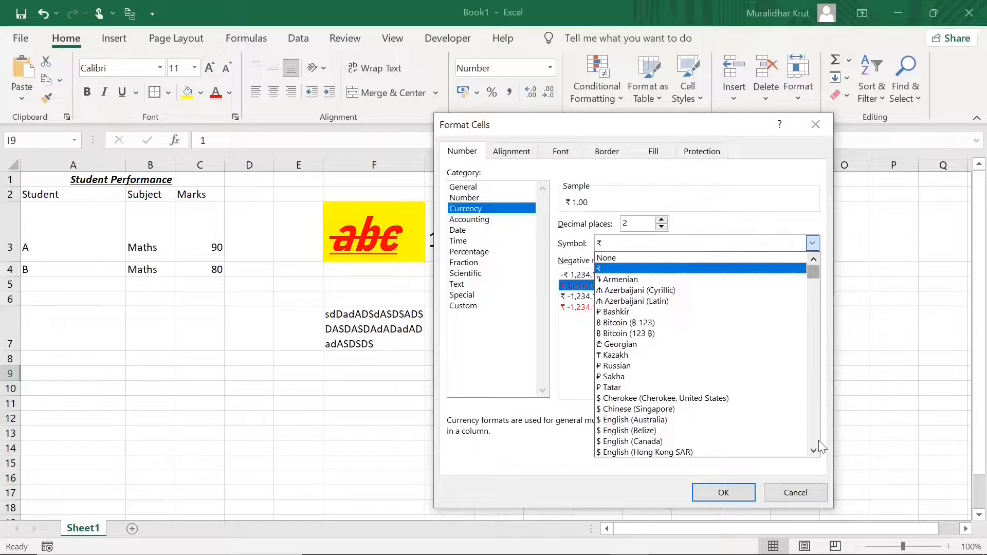
drag(813, 451, 815, 455)
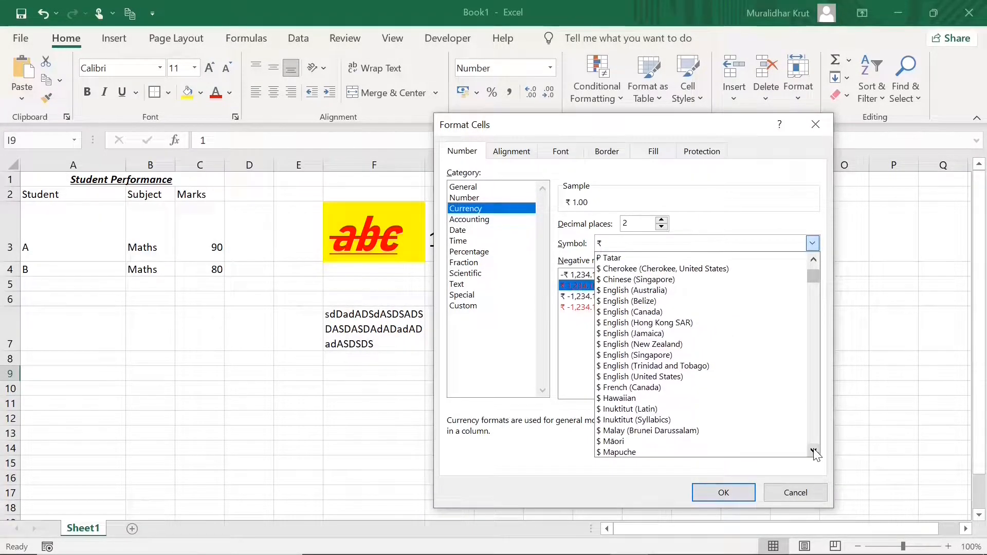
click(639, 378)
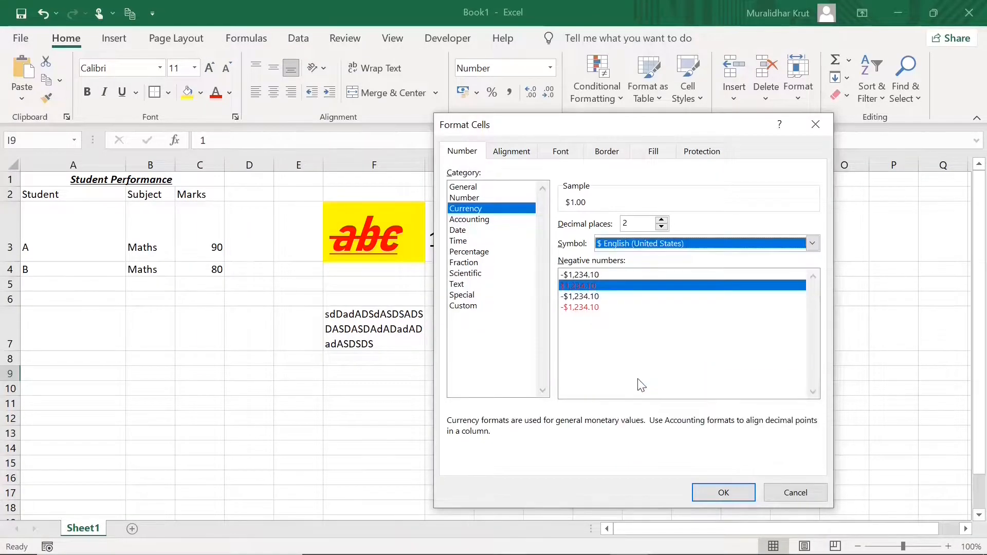
click(723, 497)
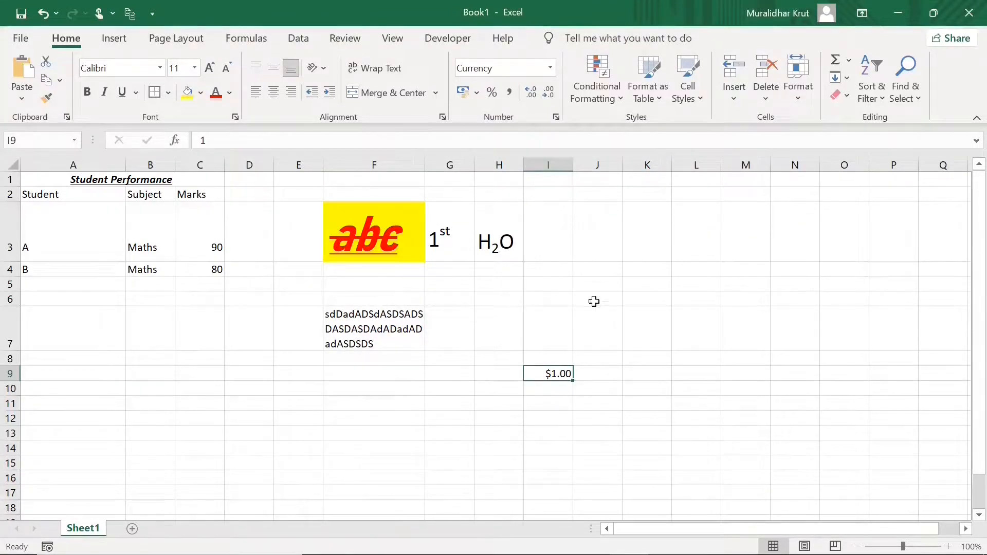
Change the number format of cell I9 to Accounting with 2 decimal places and the $ English (United States) symbol
click(555, 118)
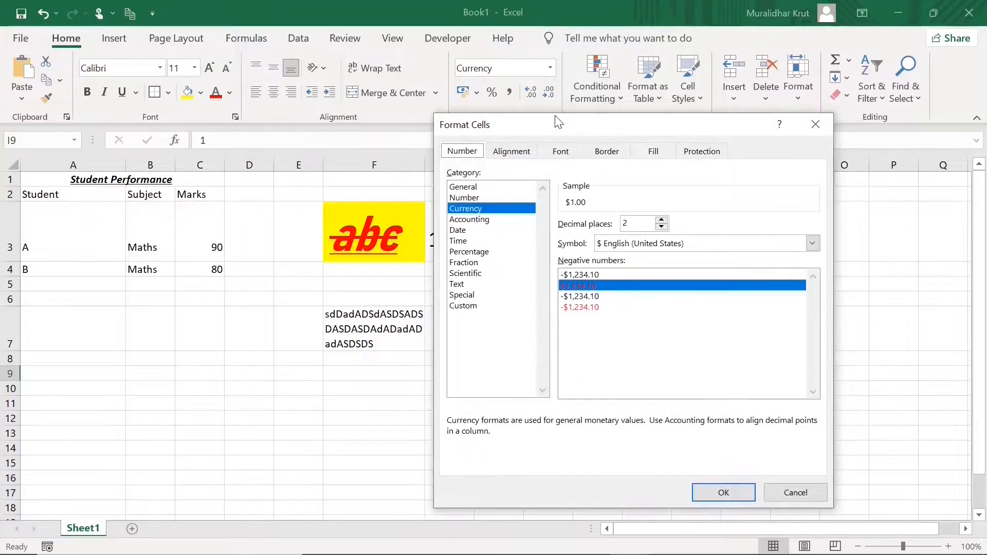
click(478, 220)
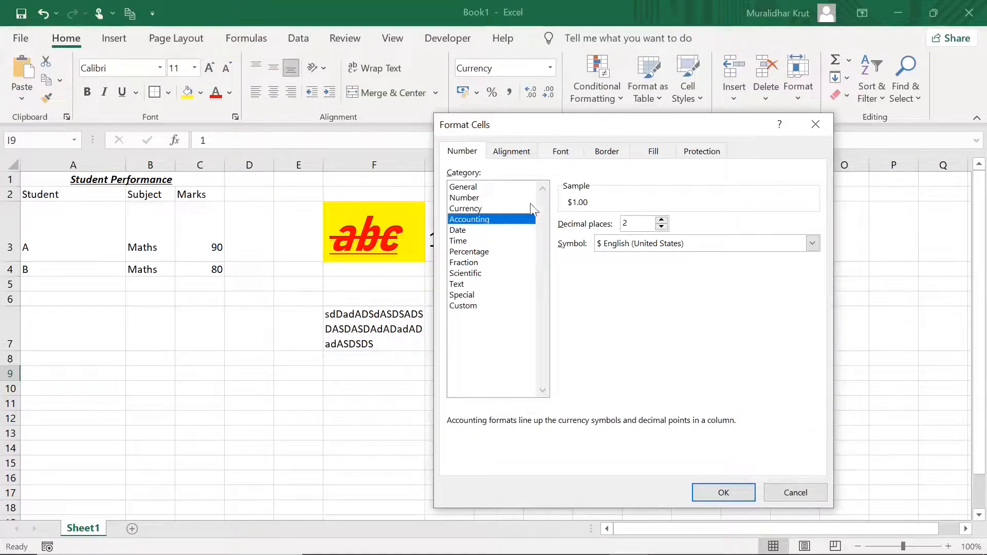
click(724, 492)
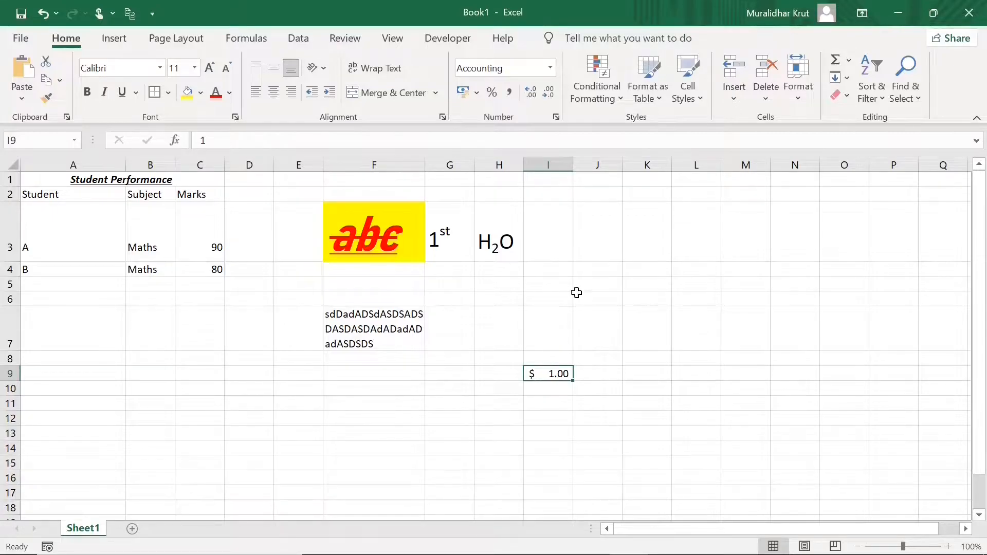
click(558, 117)
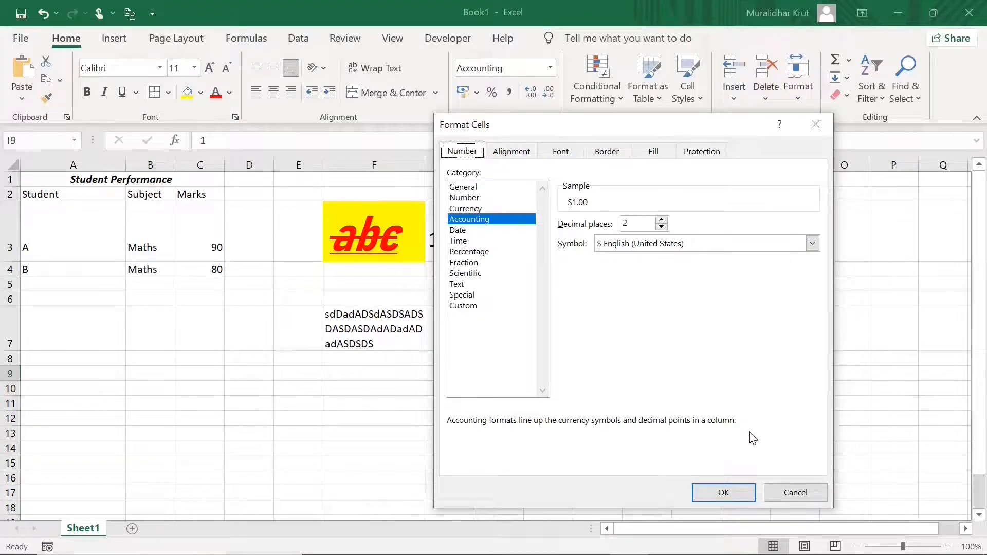
click(791, 490)
Enter the date 01-01-2021 in cell I11 and keep that cell selected
click(567, 403)
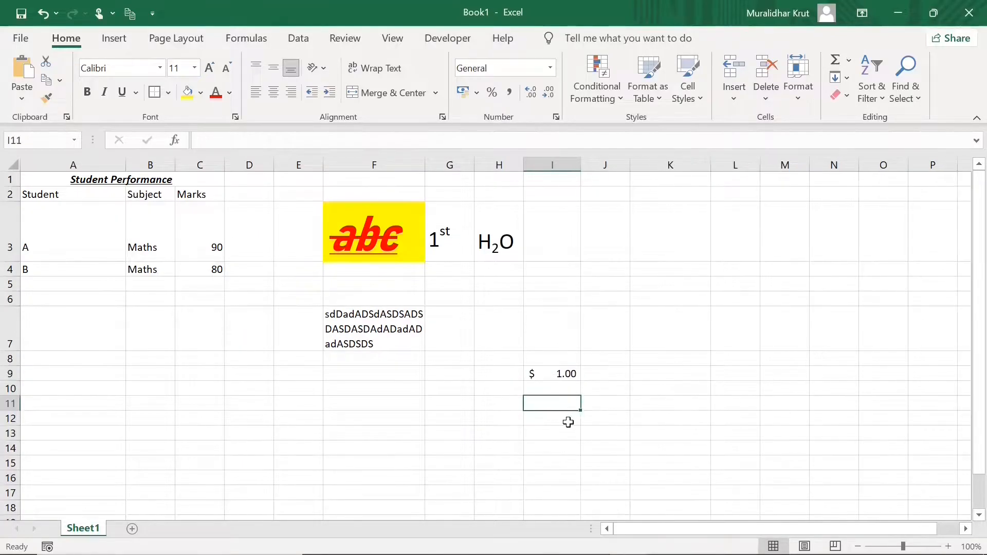
text(01)
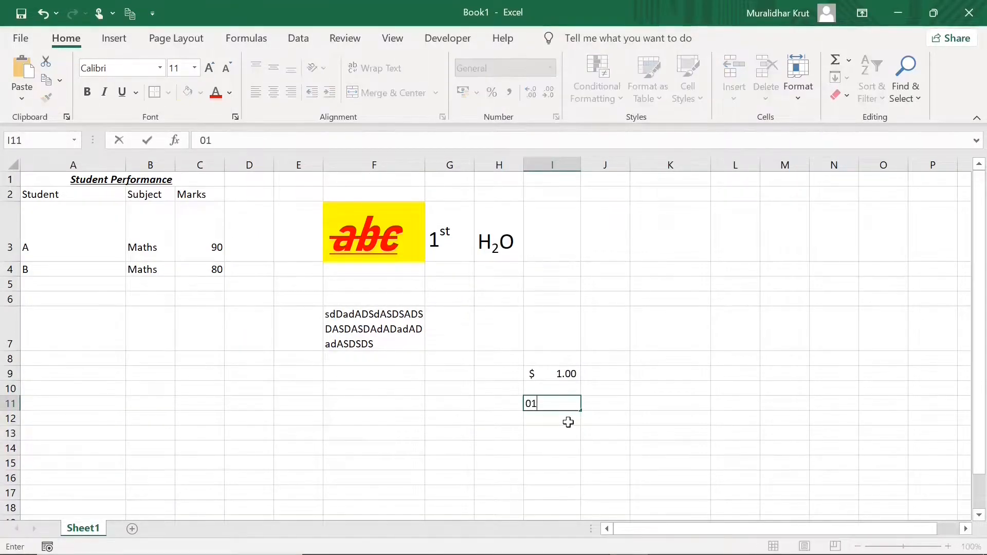
text(-01-2021)
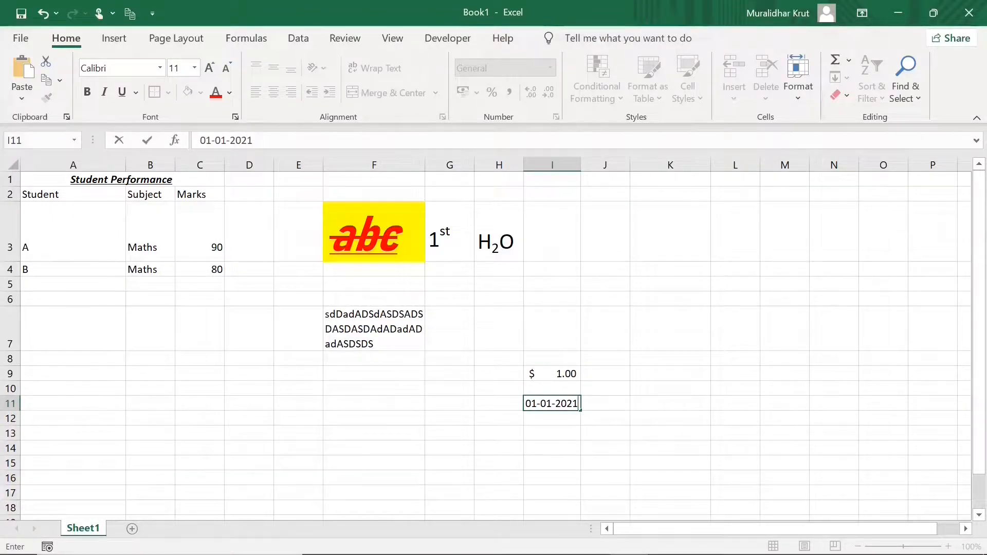
click(551, 417)
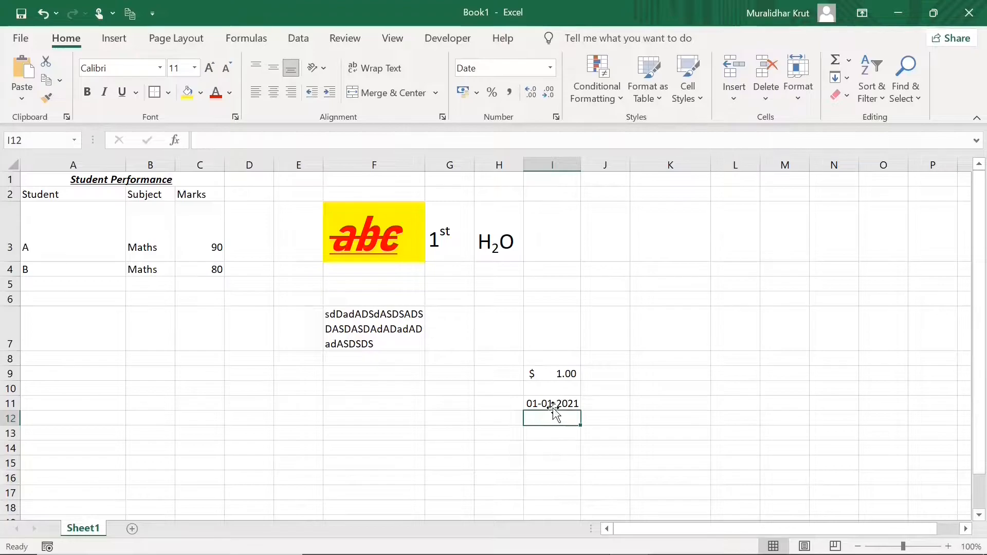
click(552, 403)
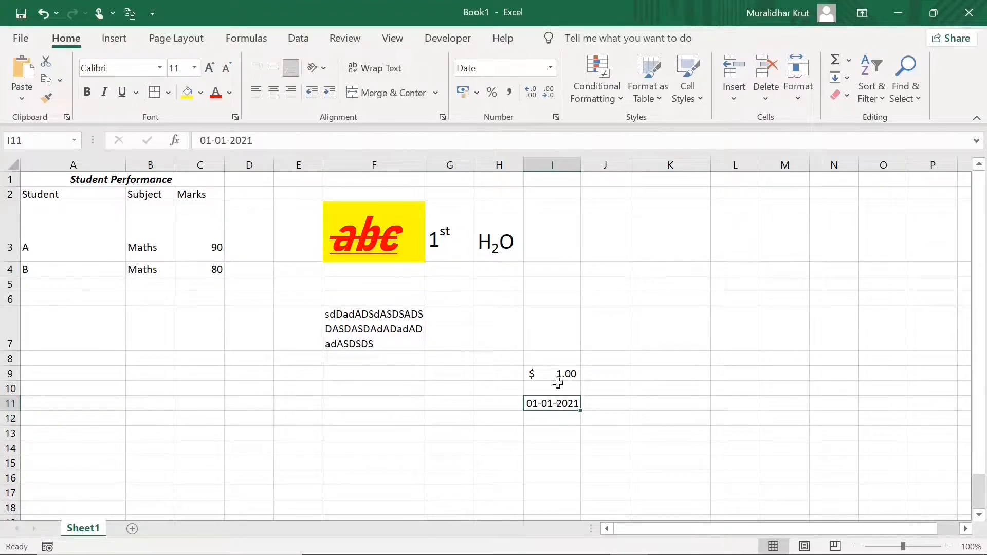
Format the date in cell I11 with the *14 March 2012 date type
click(556, 117)
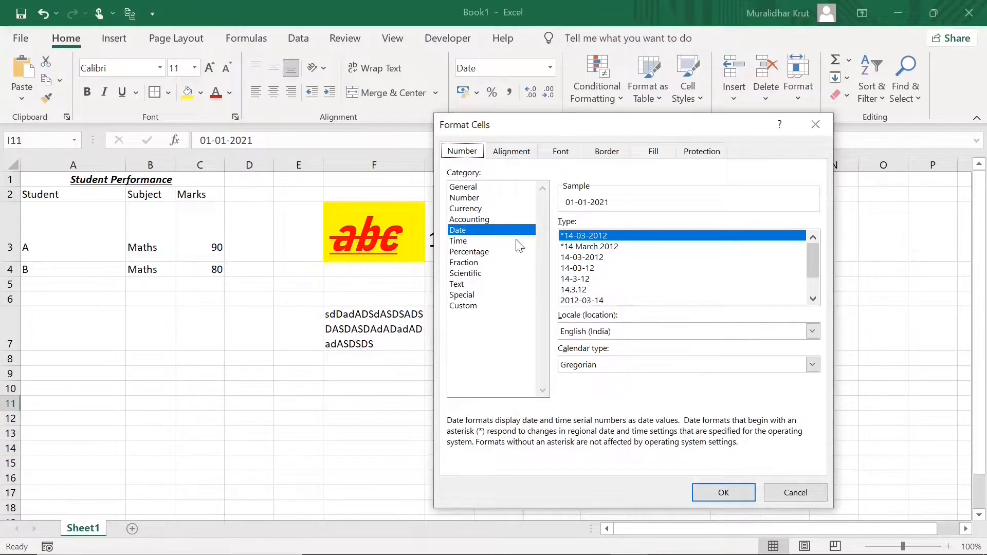
click(613, 248)
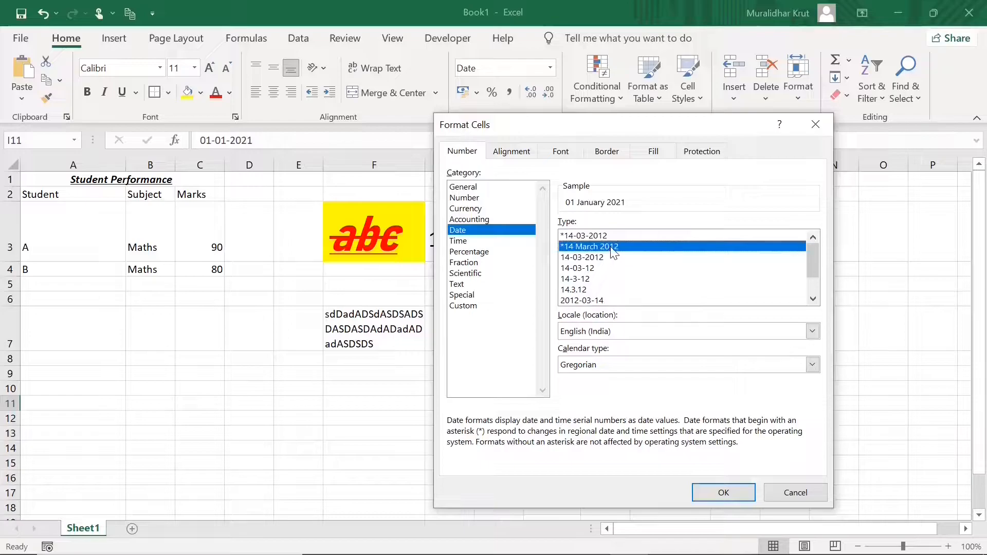
click(724, 493)
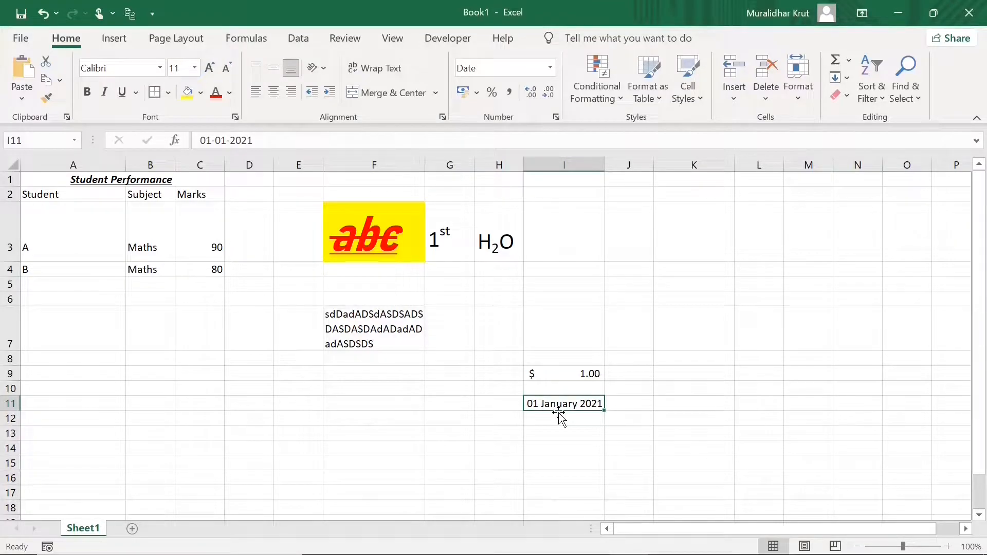
Format the date in cell I11 with the year-first 2012-03-14 date type
click(556, 117)
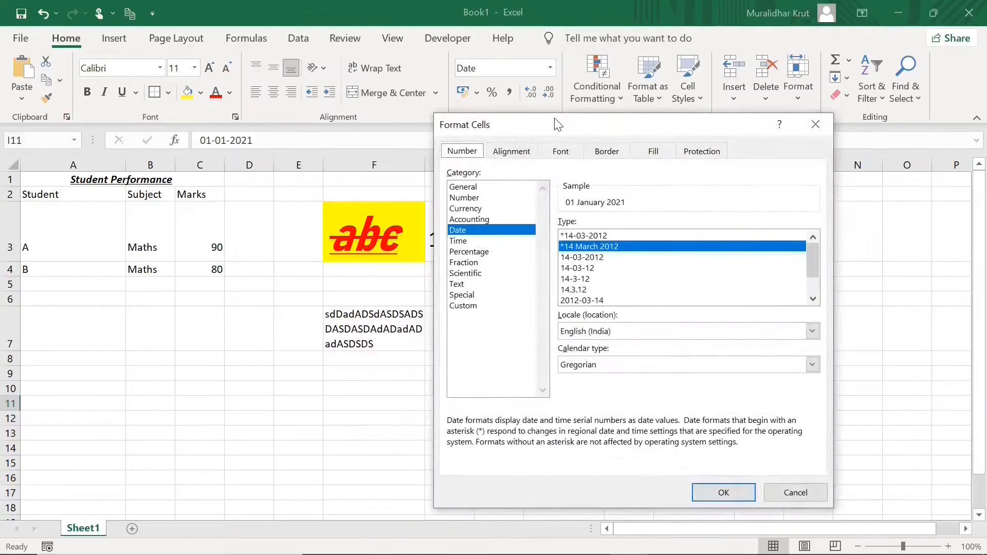
click(591, 302)
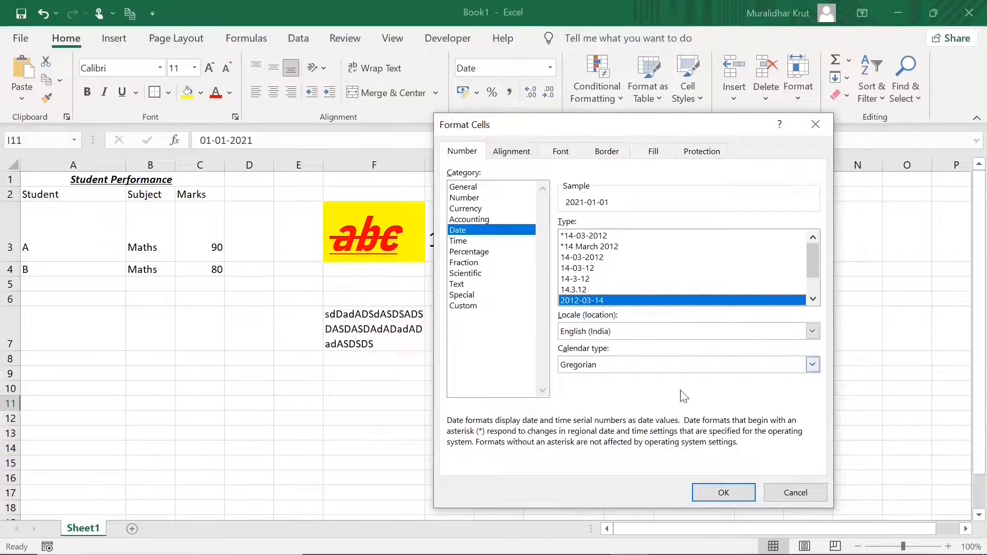
click(724, 492)
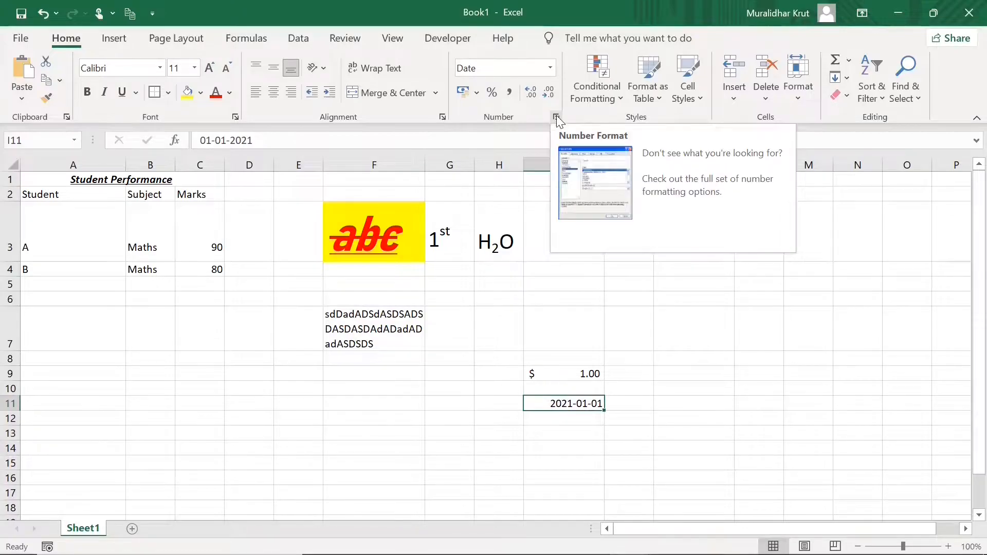
Enter the time 10:01:02 in cell I14 and keep that cell selected
click(559, 448)
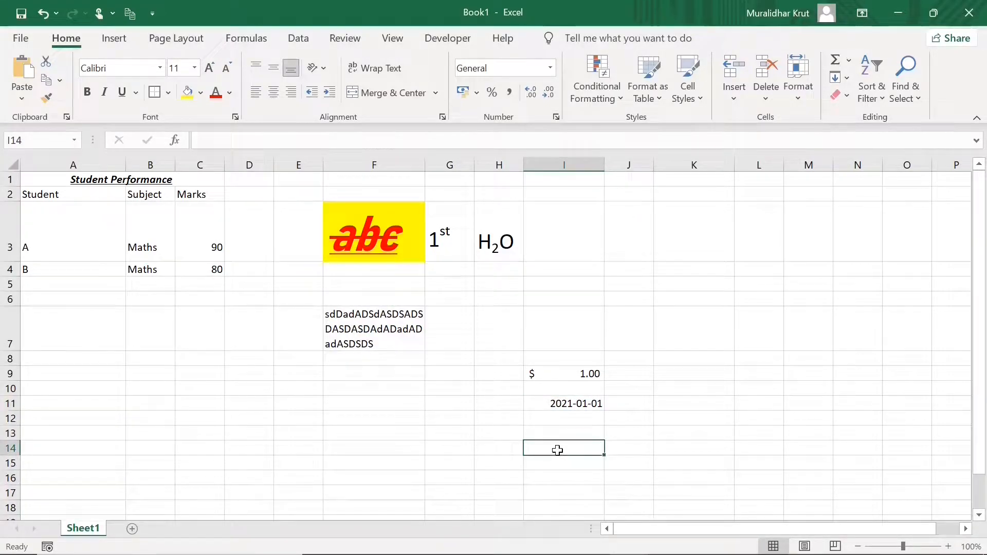
text(10)
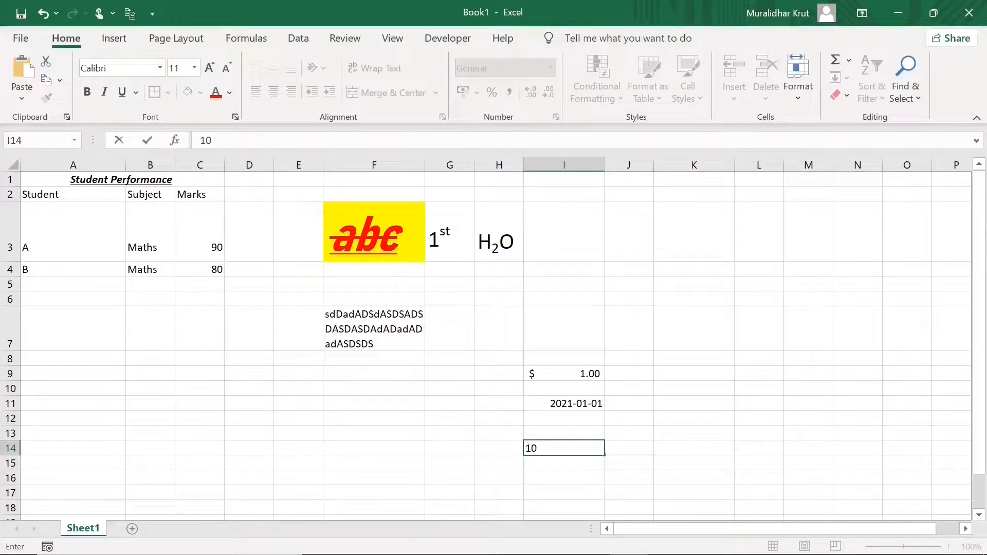
text(:01)
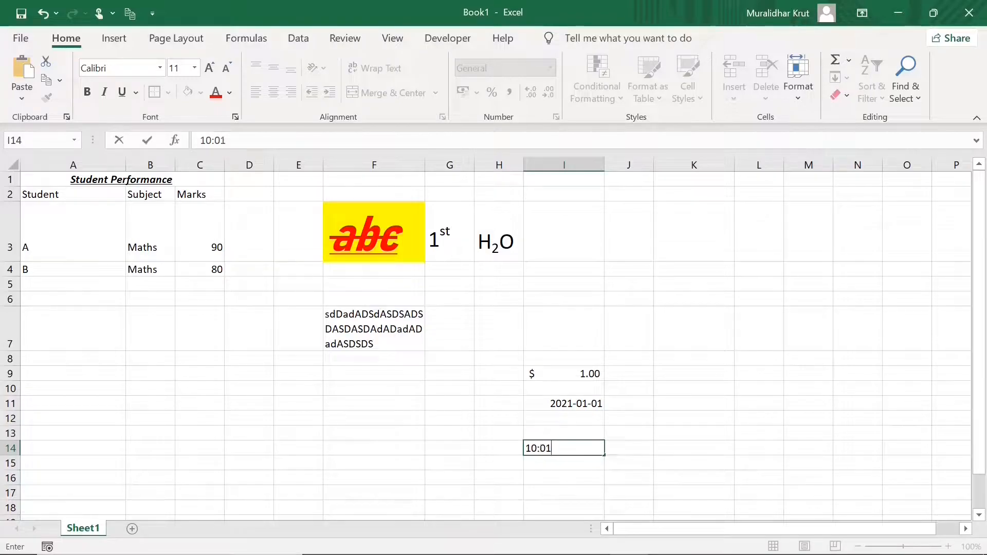
text(:02)
click(615, 463)
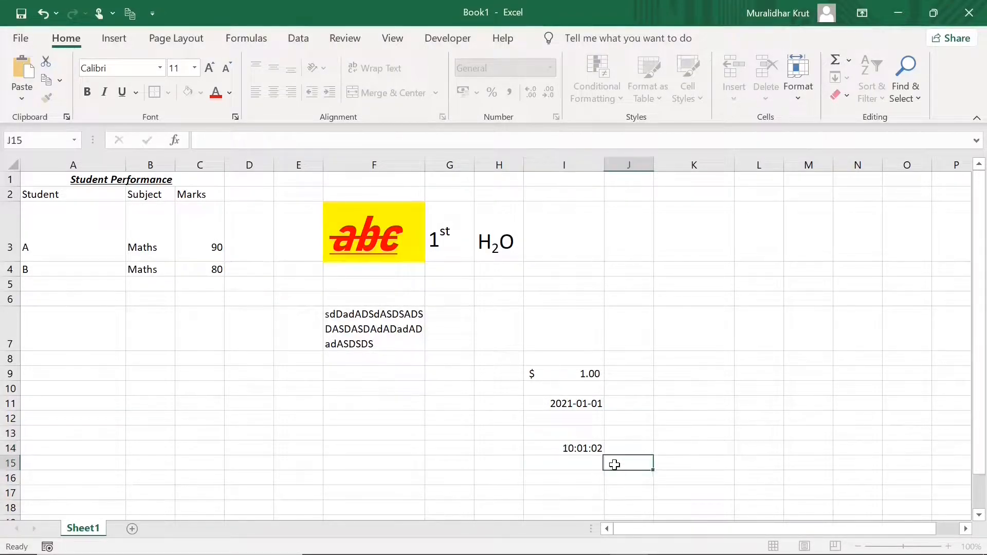
click(581, 452)
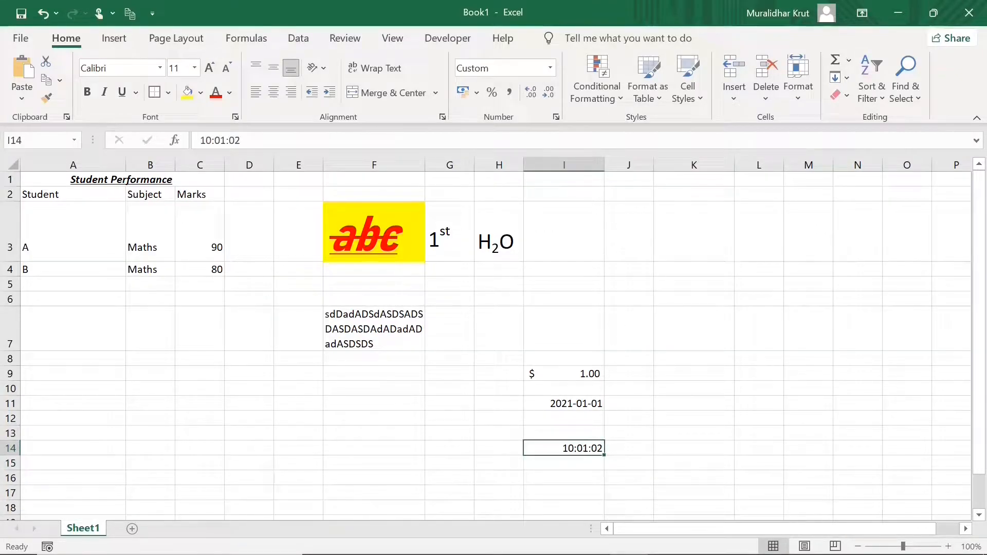
Format cell I14 with the Time category, using the first 13:30:55 type without an asterisk
click(555, 118)
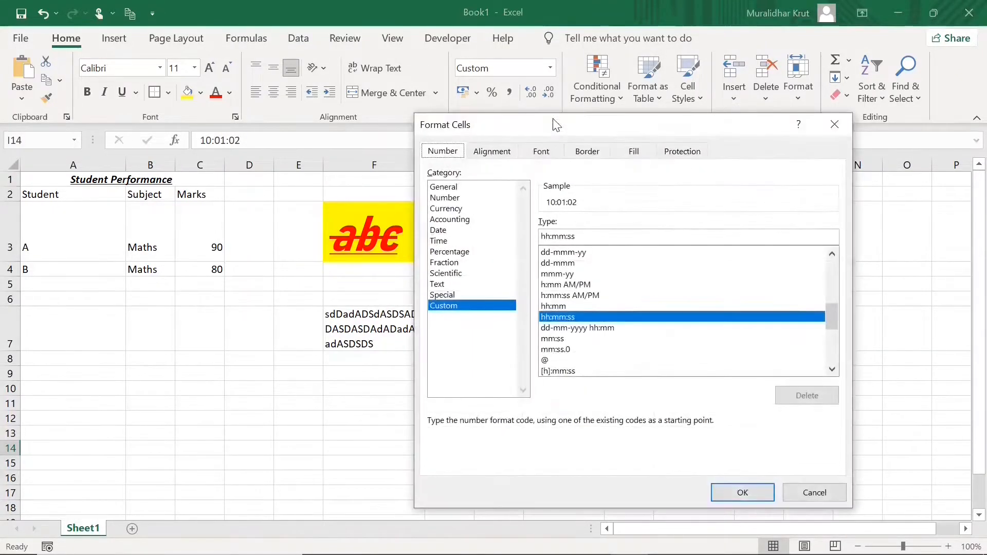
click(439, 241)
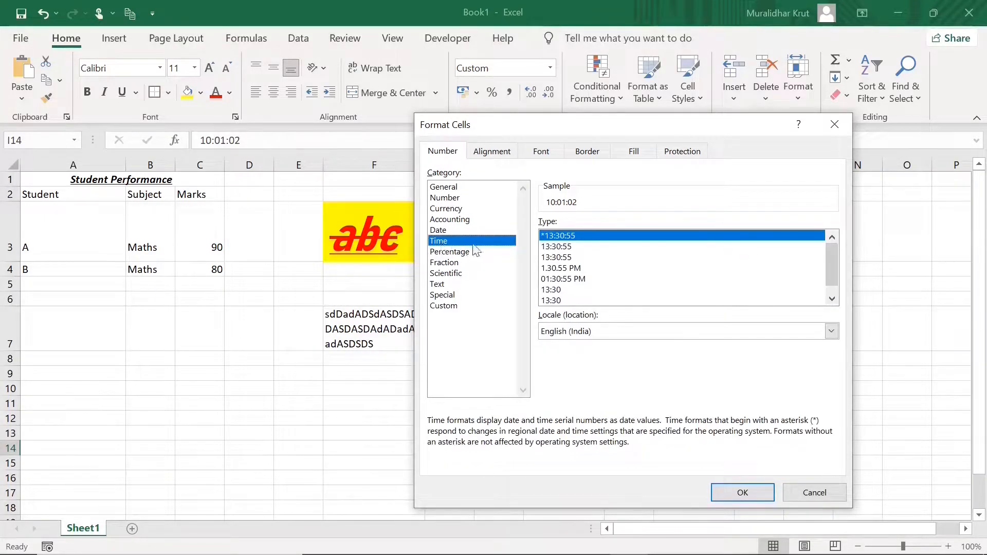
click(567, 248)
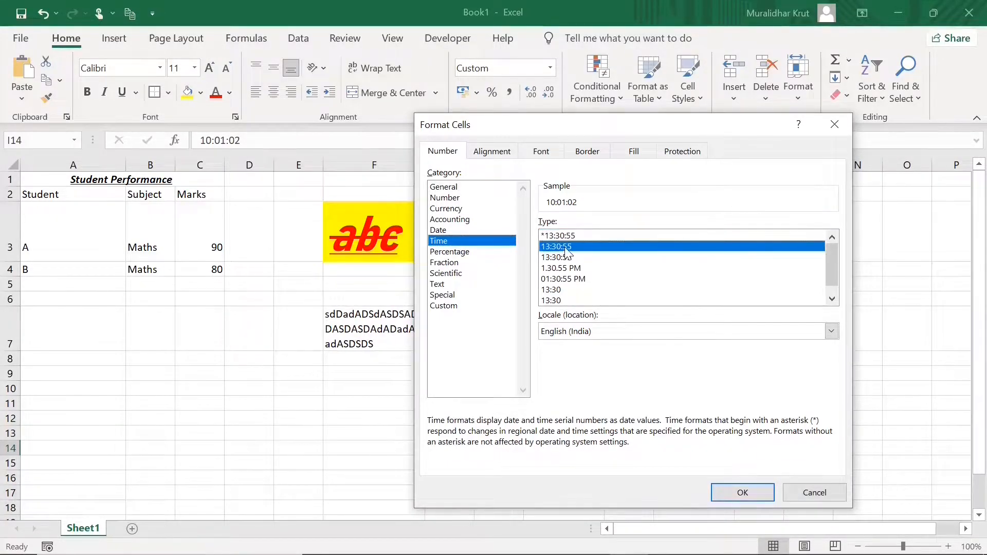
click(739, 492)
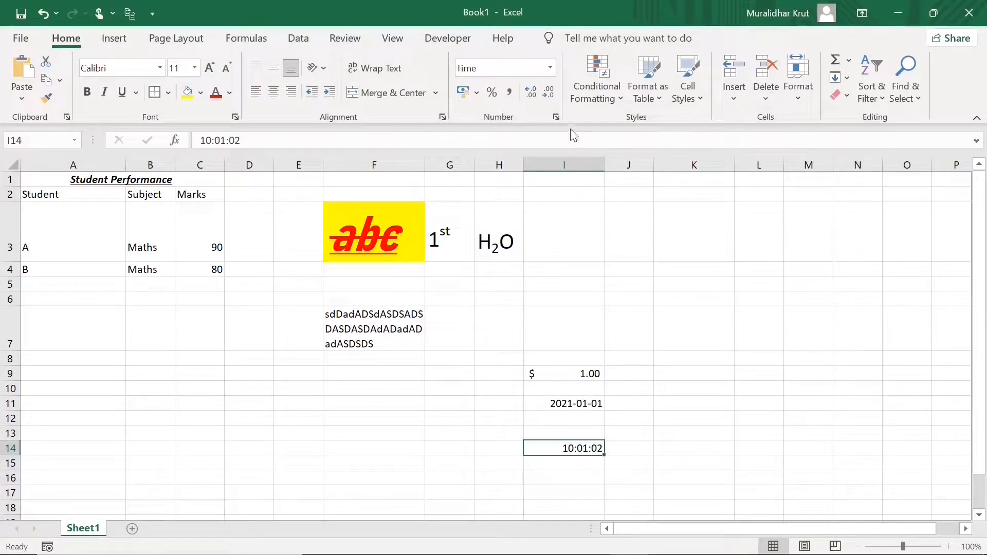
Format the time in cell I14 with the 1.30.55 PM type
click(557, 117)
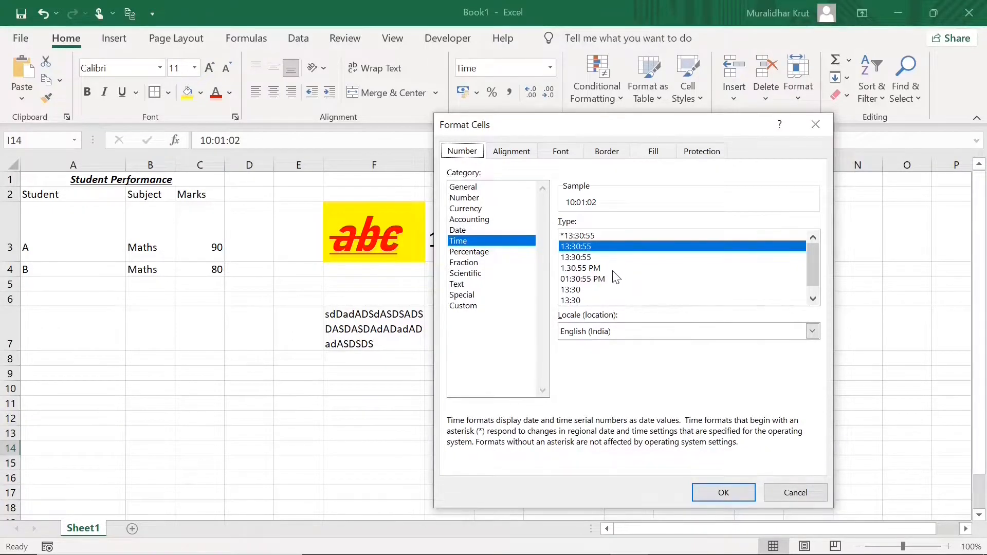
click(586, 269)
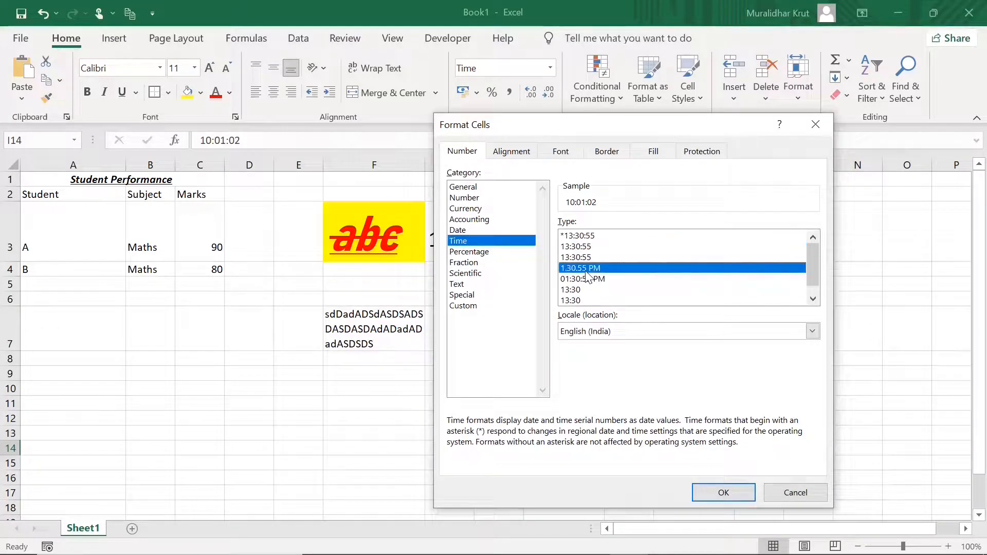
click(722, 491)
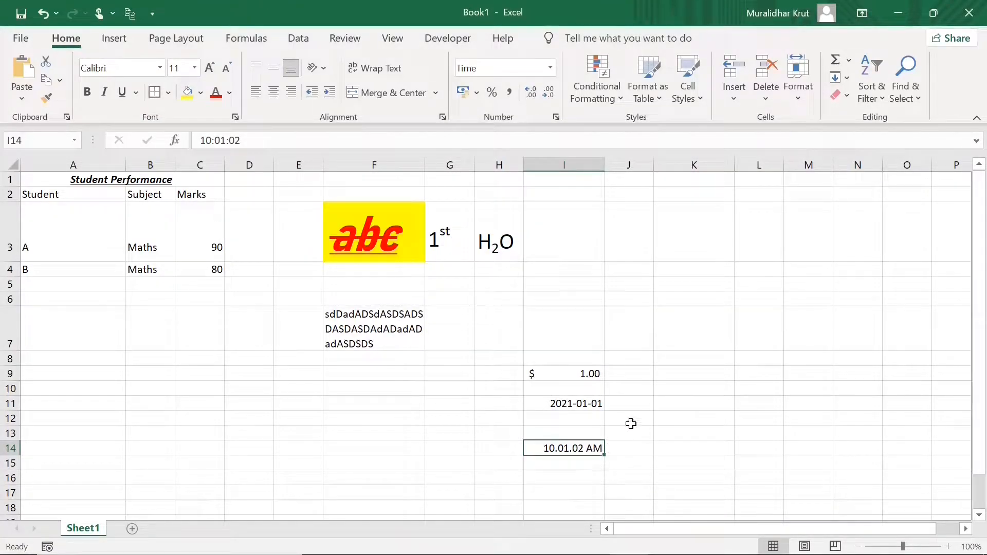
Format the time in cell I14 with the first 13:30 type, showing only hours and minutes
click(557, 117)
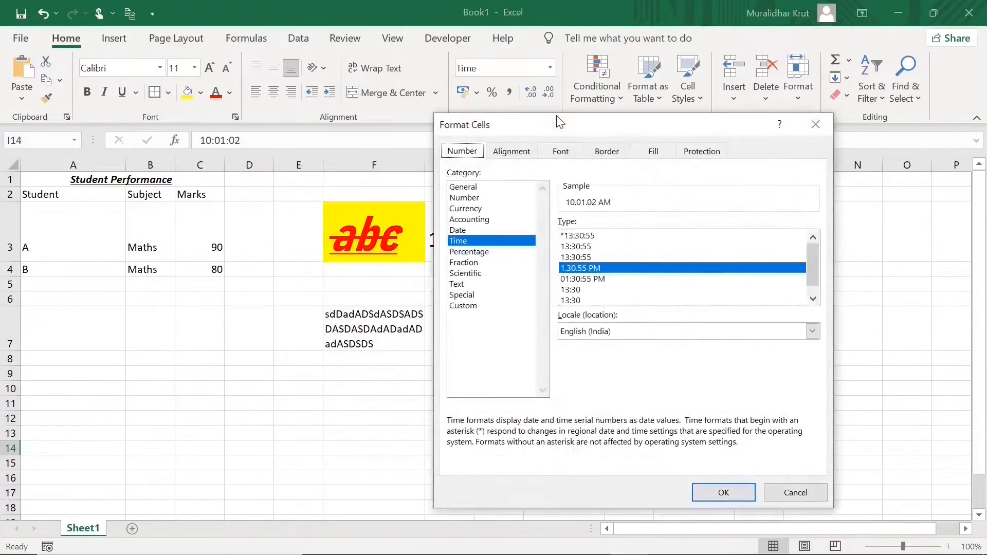
click(575, 291)
click(733, 492)
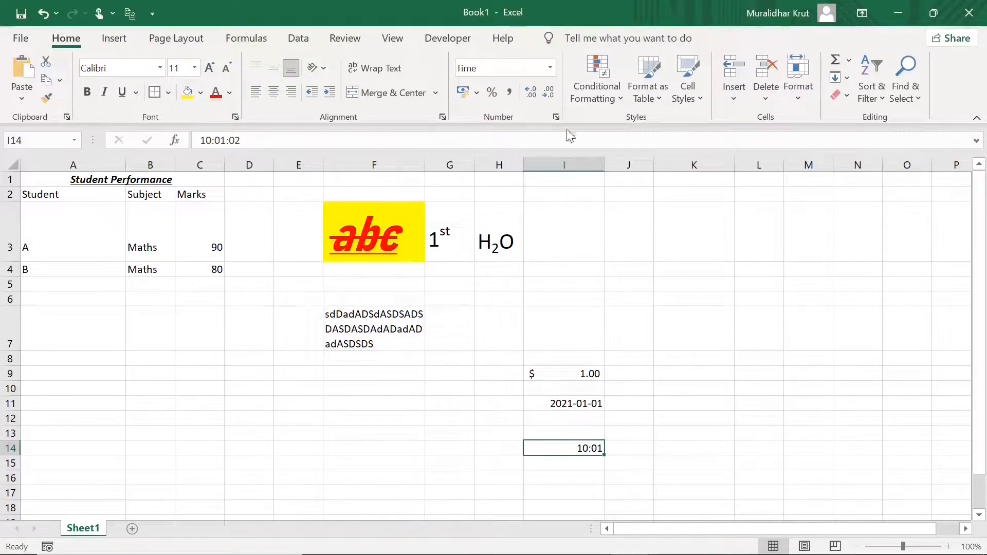
Enter 0.08 in cell K9 and format it as a Percentage with 2 decimal places
click(656, 374)
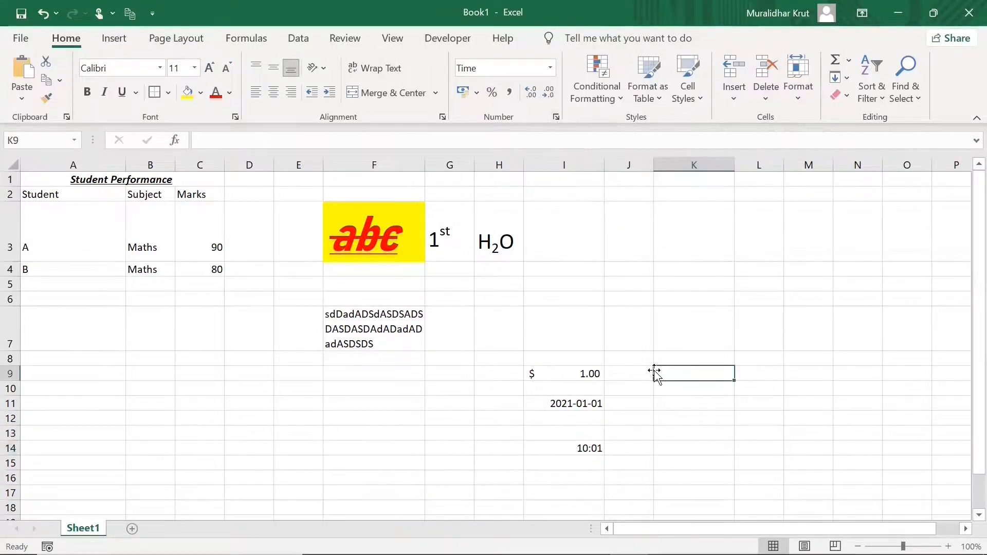
text(0.08)
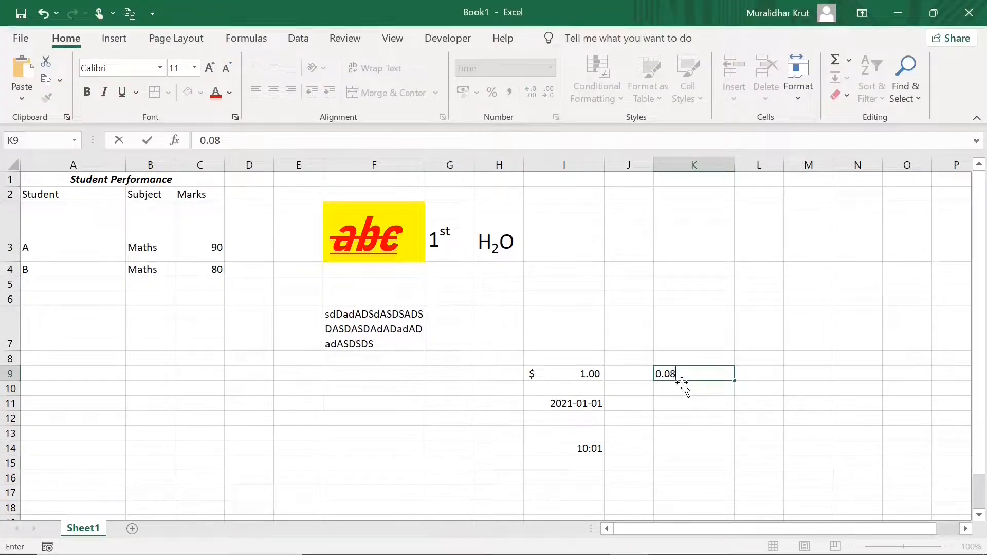
click(692, 410)
click(691, 374)
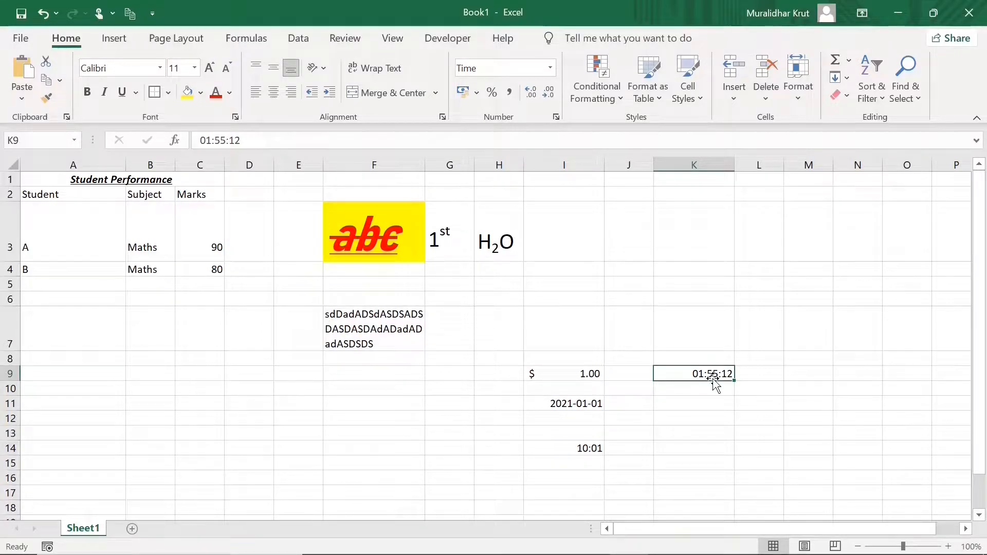
click(556, 117)
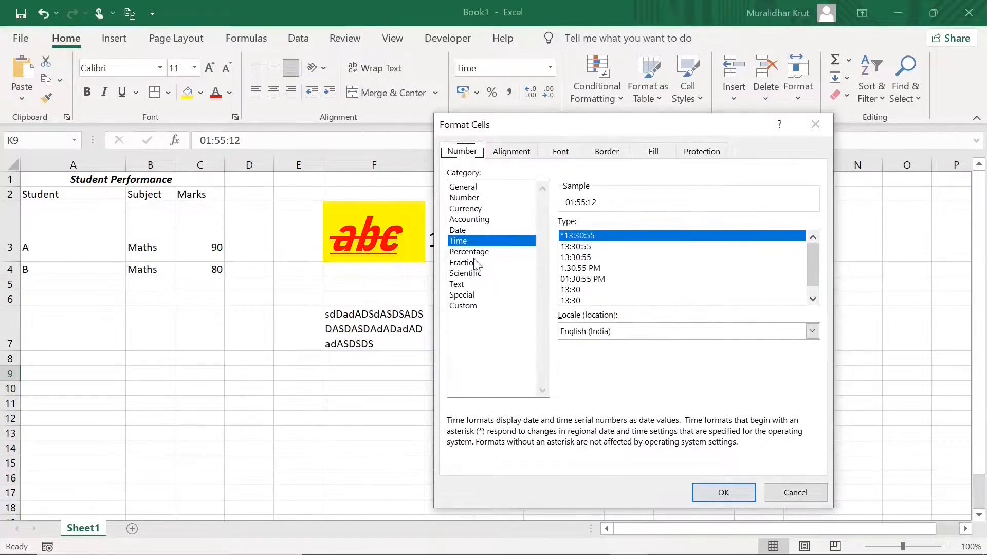
click(470, 252)
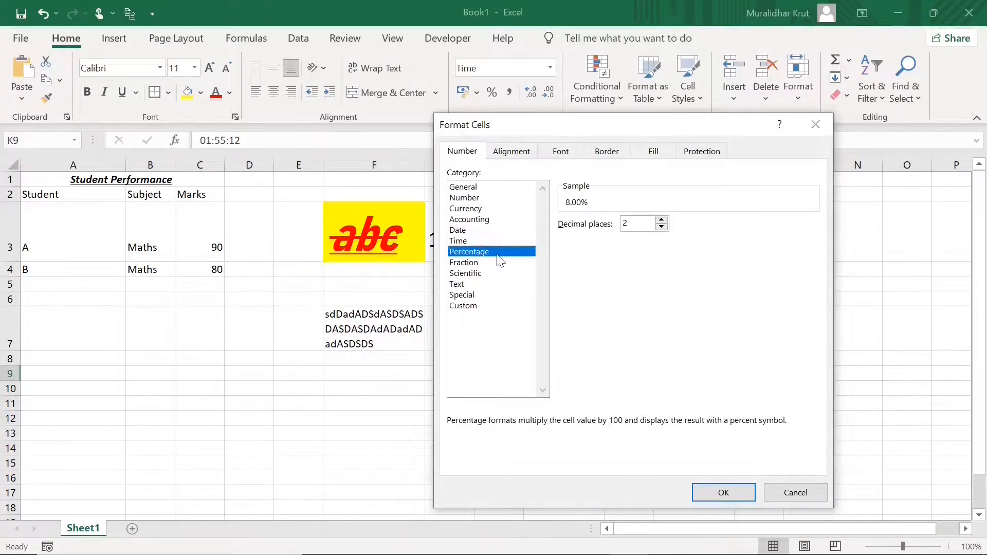
click(723, 487)
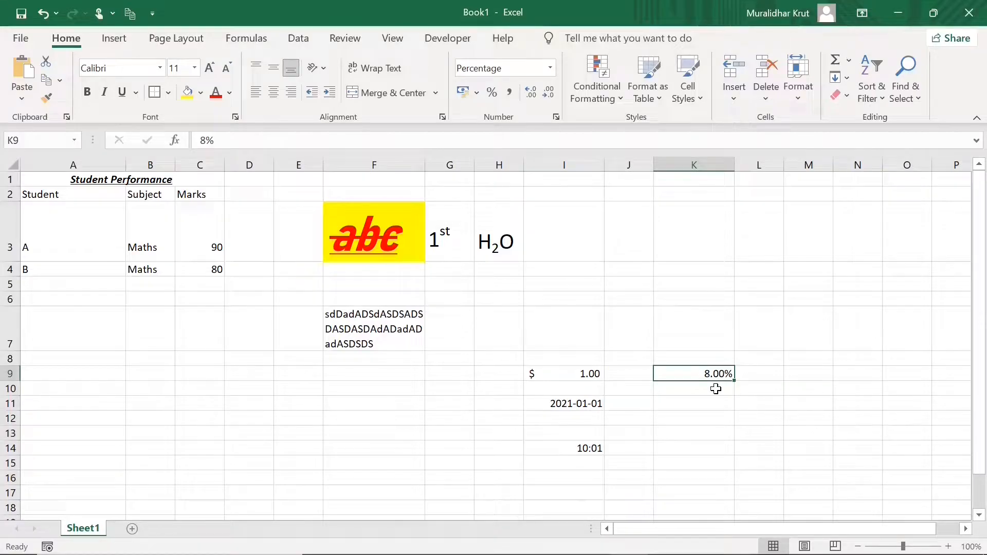
Enter 1.5 in cell K12 and format it as a Fraction with the Up to one digit (1/4) type
click(705, 418)
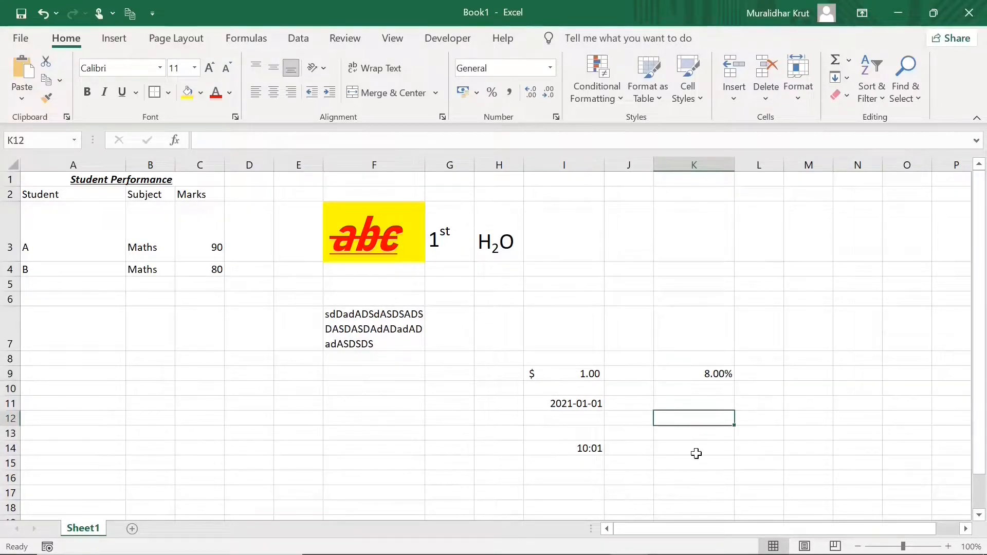
text(1)
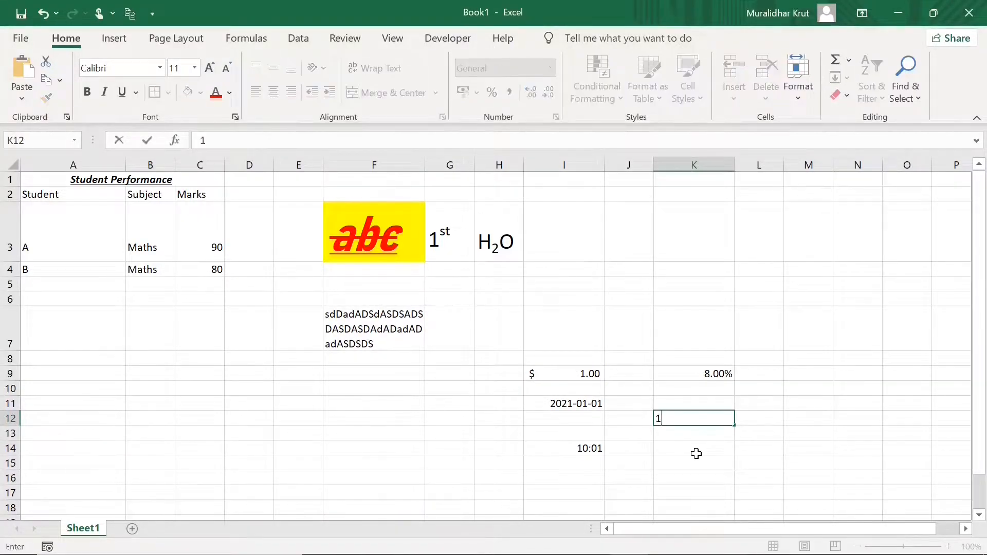
text(.5)
click(718, 441)
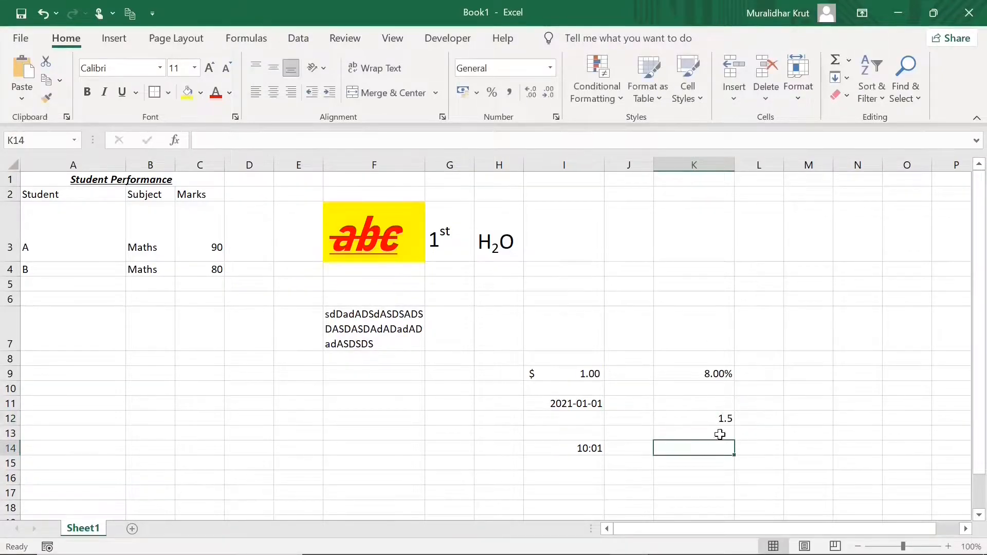
click(718, 422)
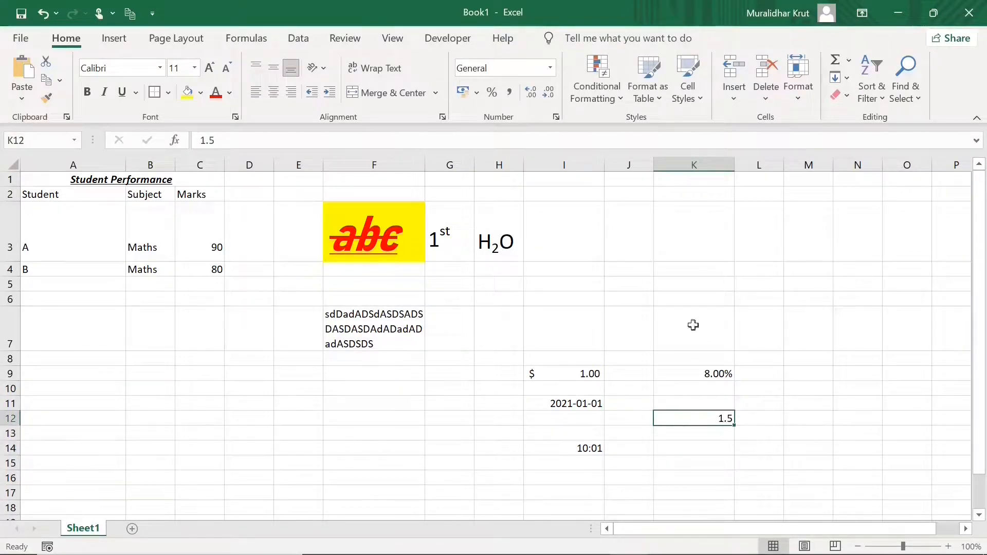
click(556, 118)
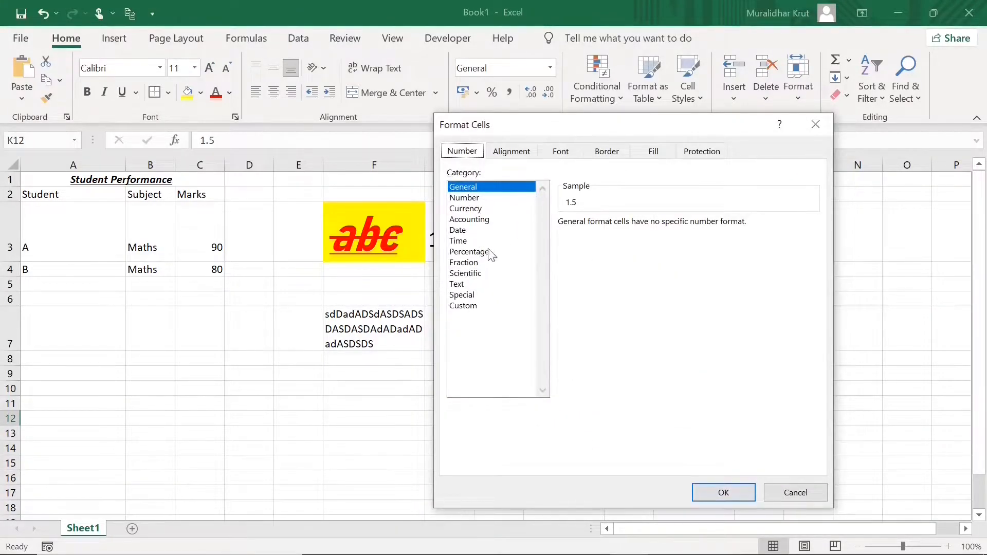
click(465, 264)
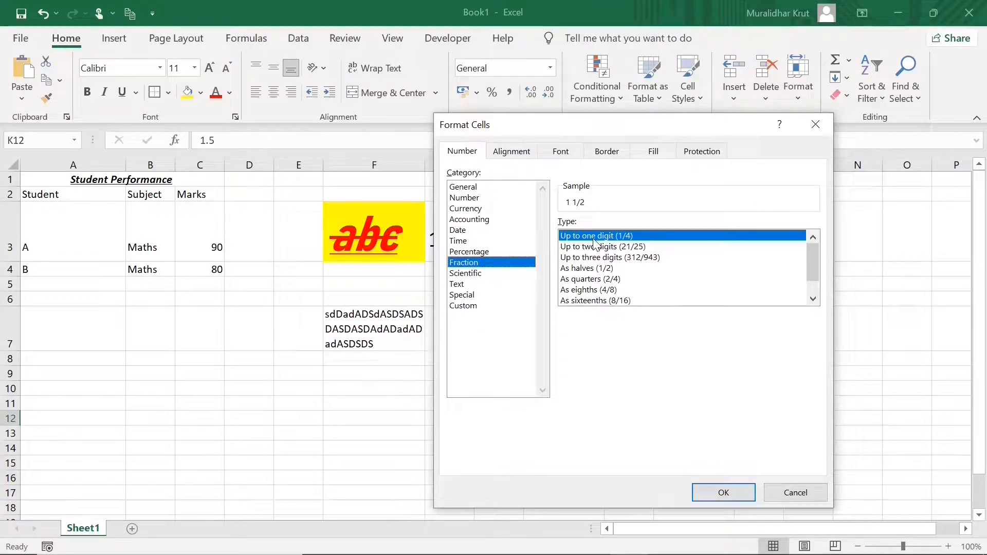
click(721, 500)
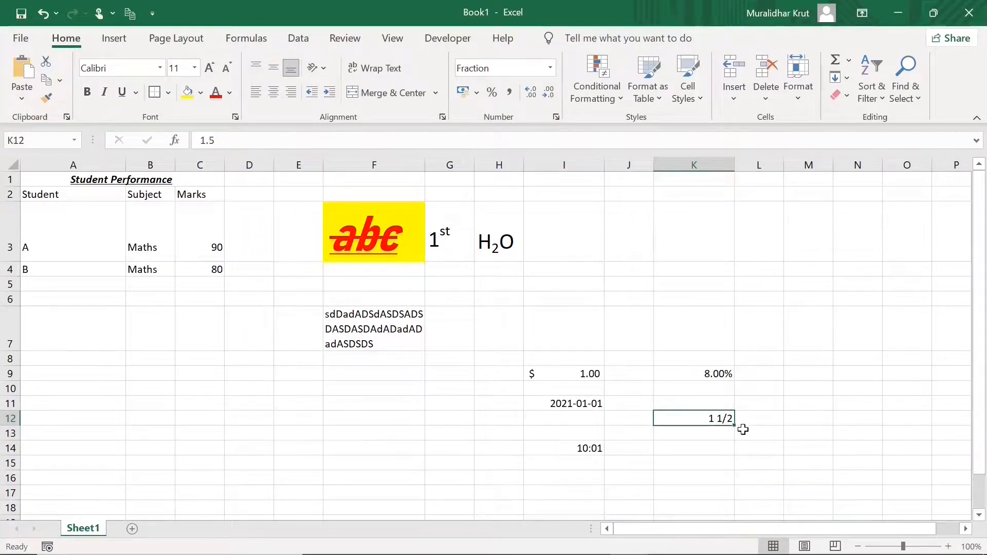
Enter 1800 in cell K14 and format it as Scientific with 2 decimal places
click(720, 452)
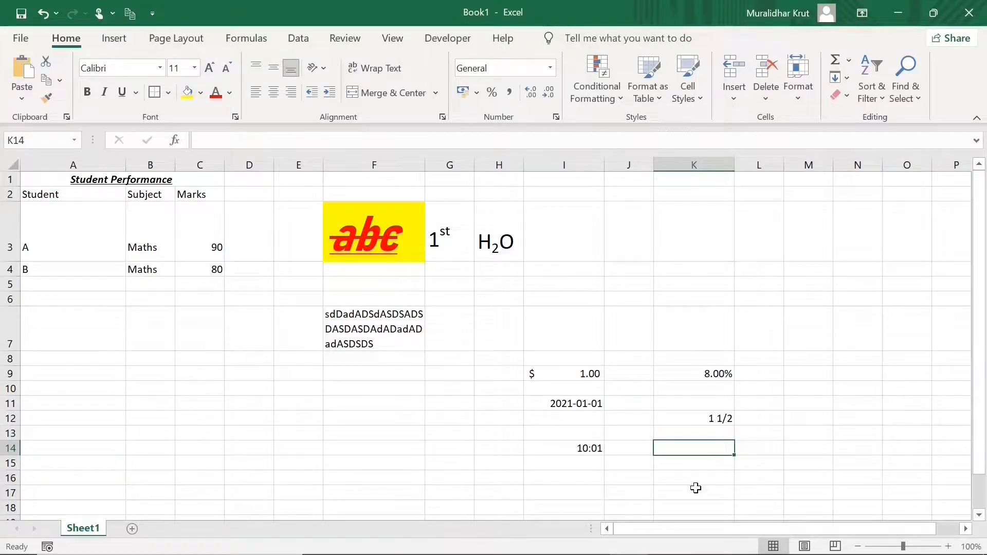
text(1800)
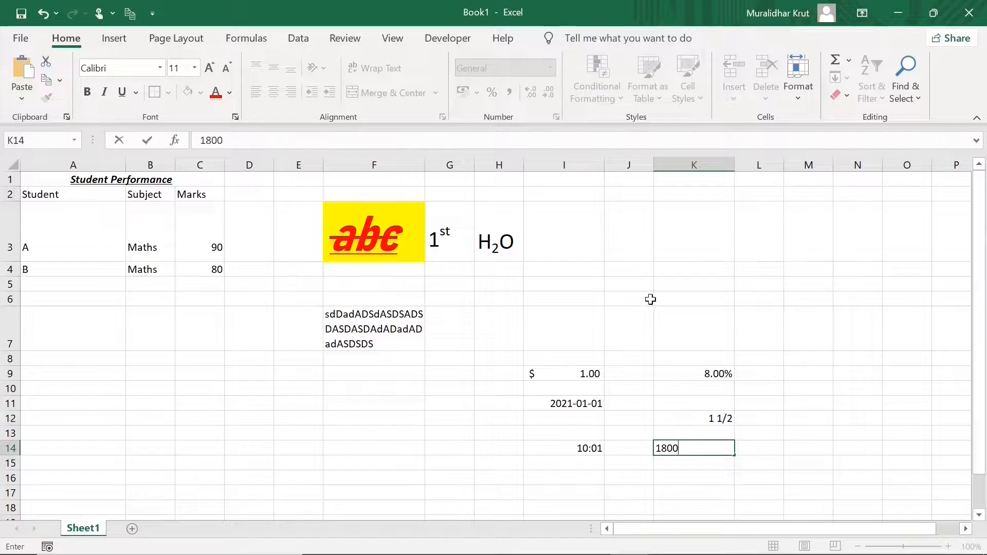
click(720, 465)
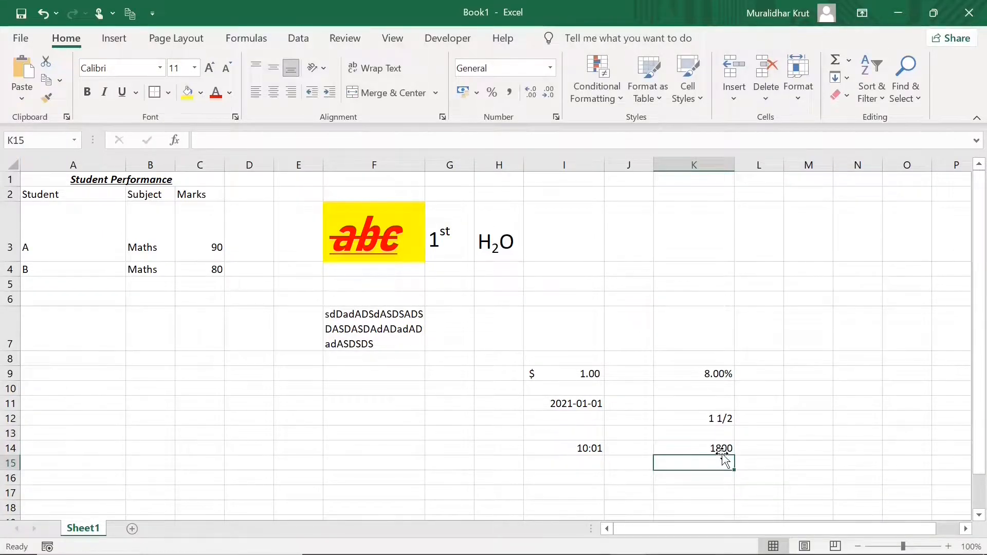
click(723, 448)
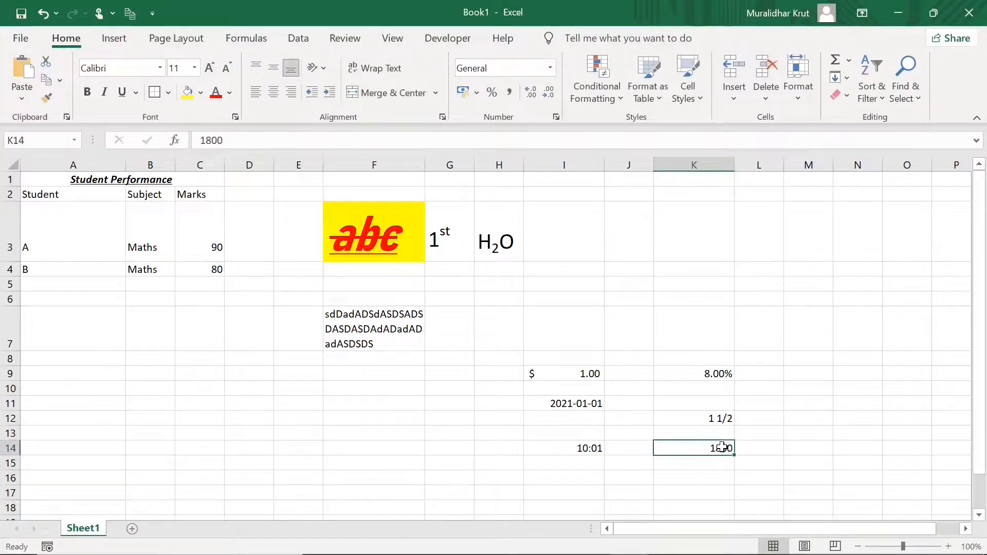
click(557, 118)
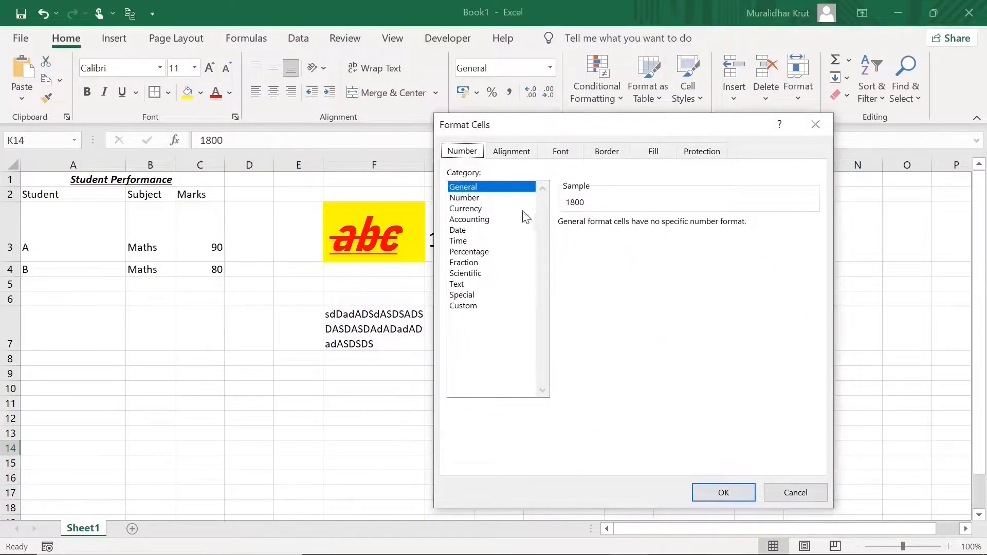
click(475, 275)
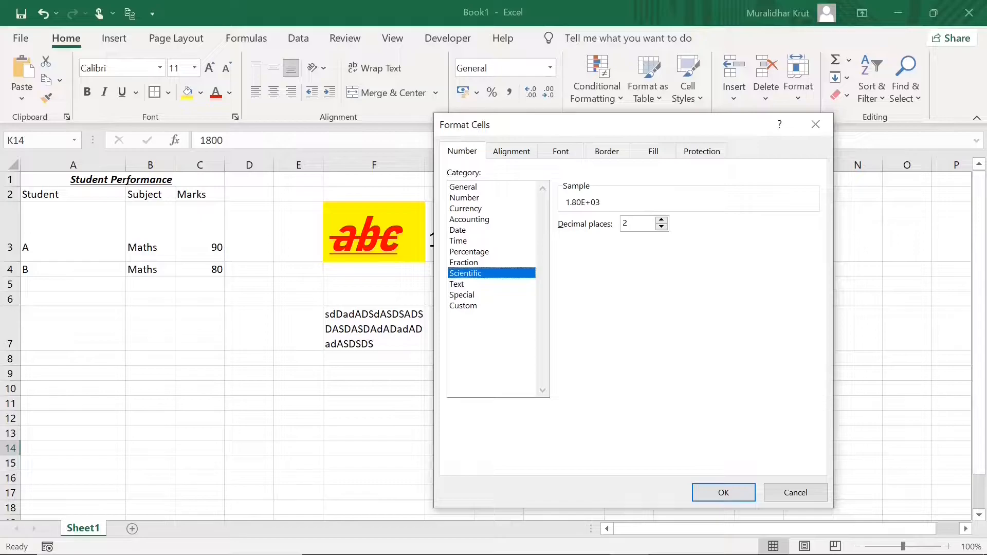
click(722, 489)
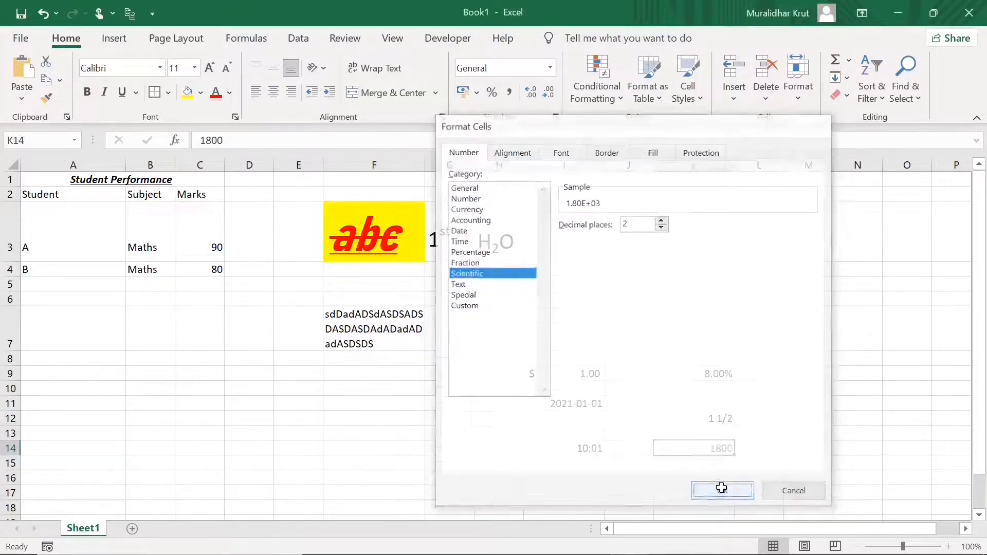
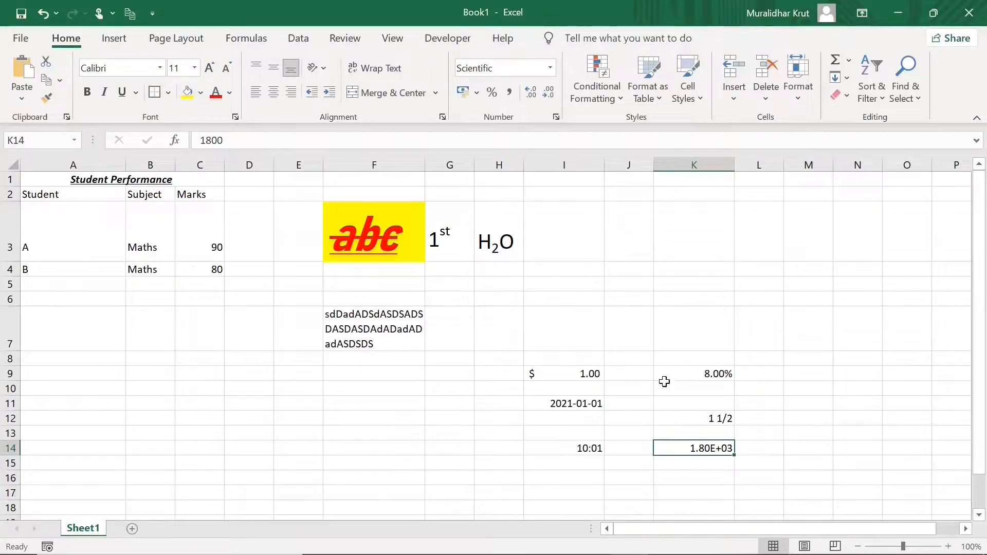
Change the number format of cell K14 to Text
click(557, 118)
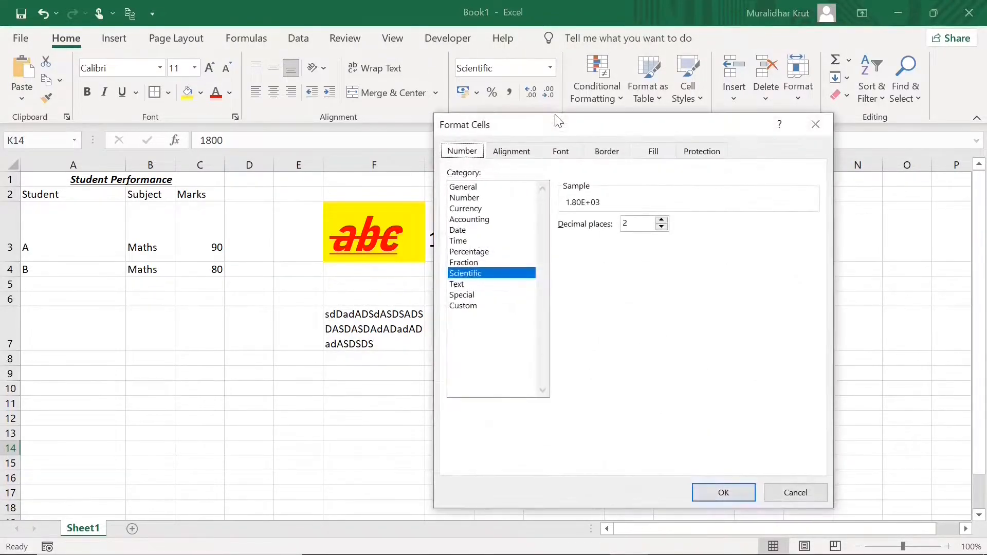
click(456, 286)
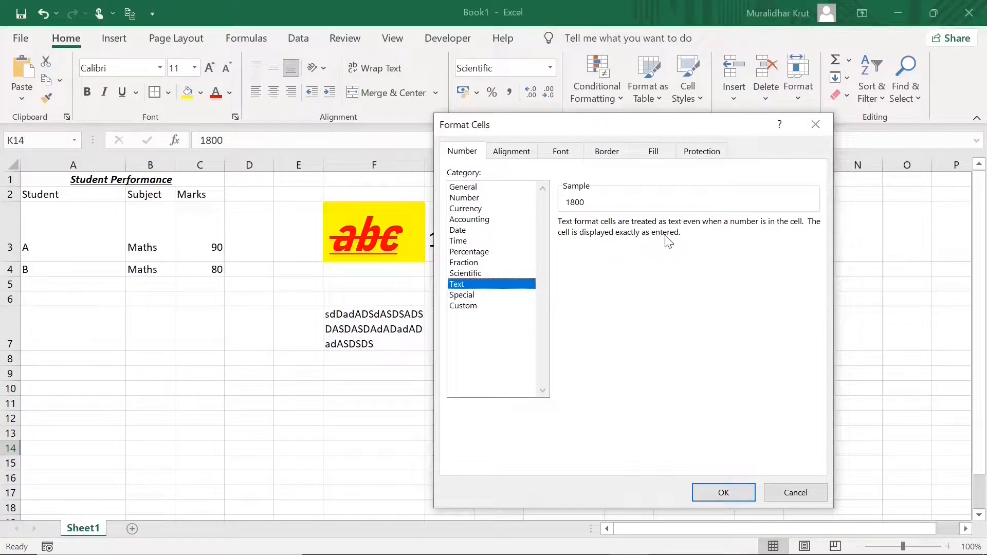
click(727, 495)
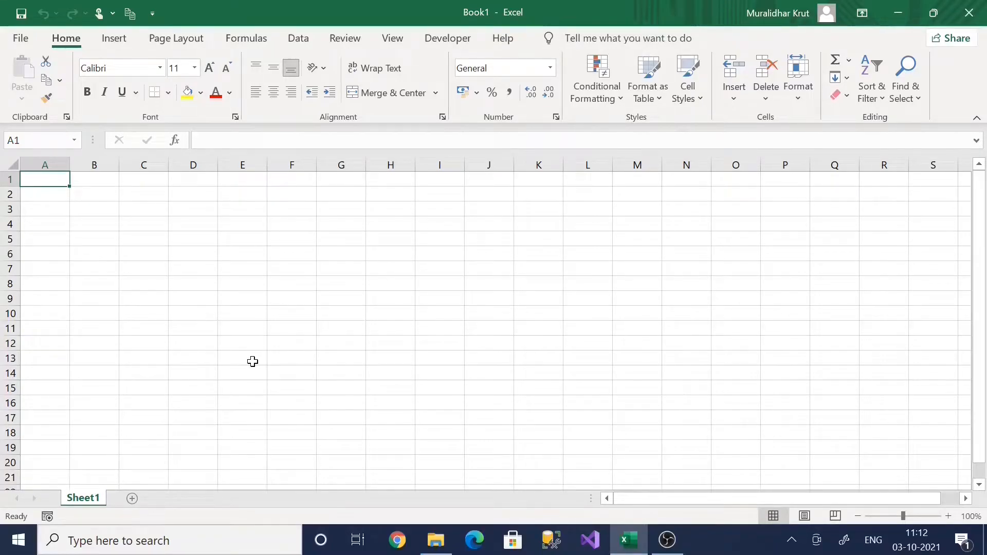
Enter 1, 12, 123 and 1234 down cells A1 to A4 of the blank sheet
text(1)
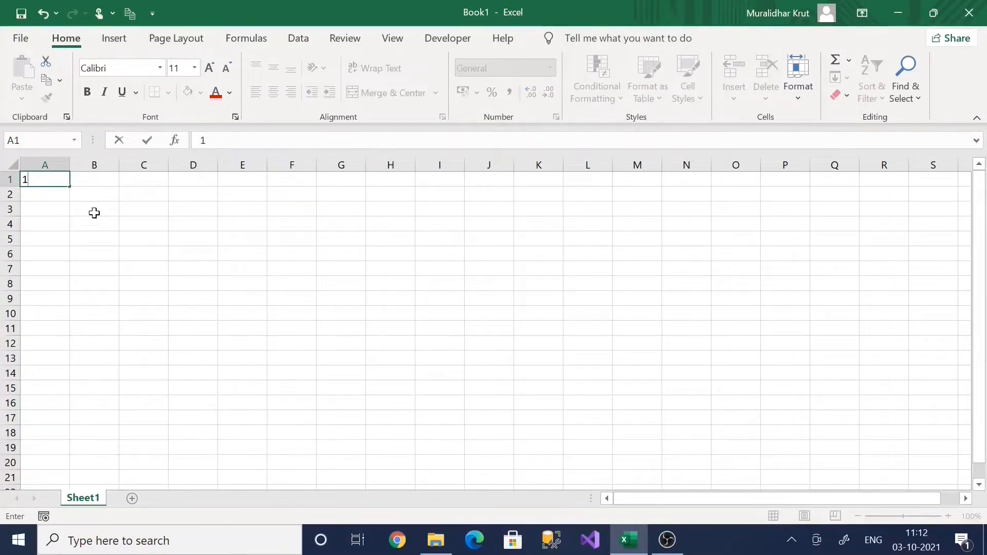
key(Return)
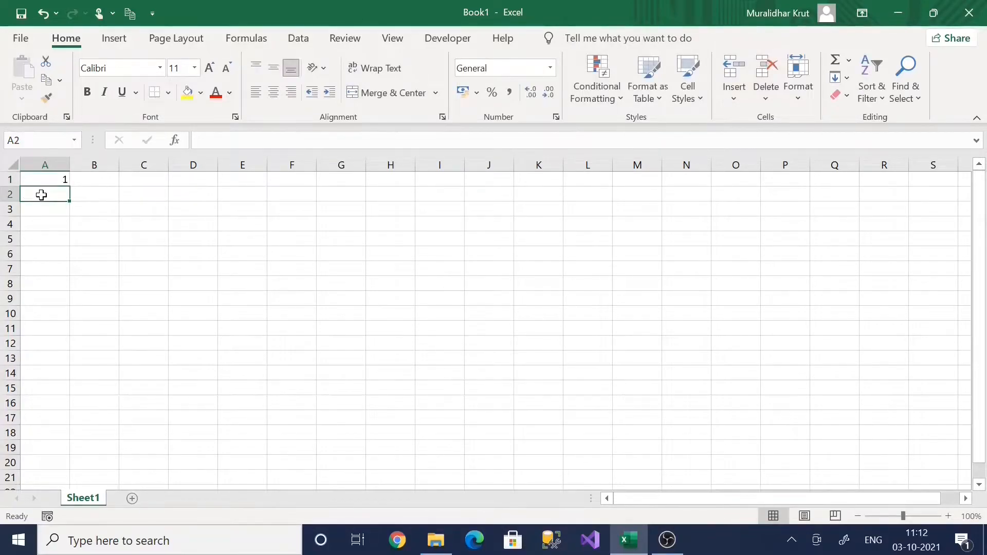
text(12)
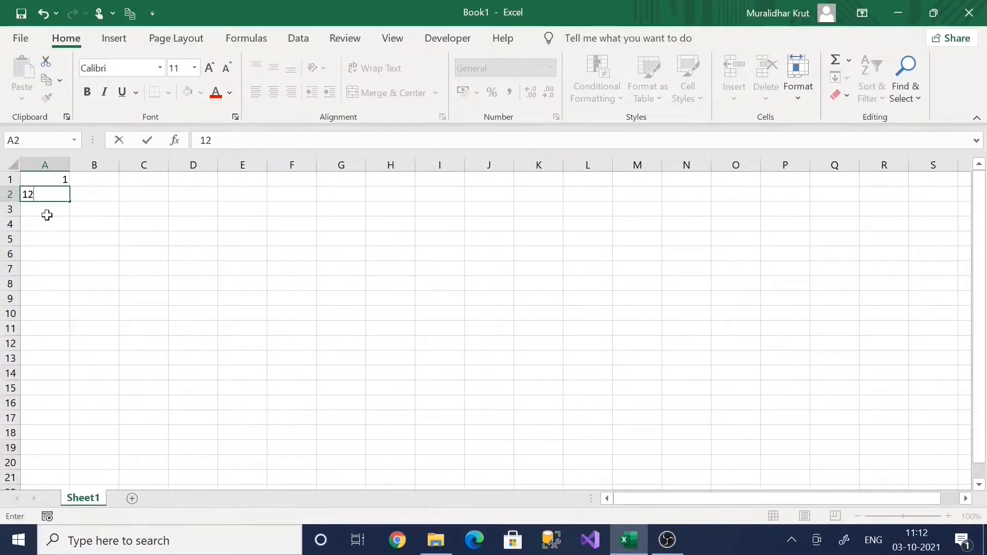
key(Return)
text(123)
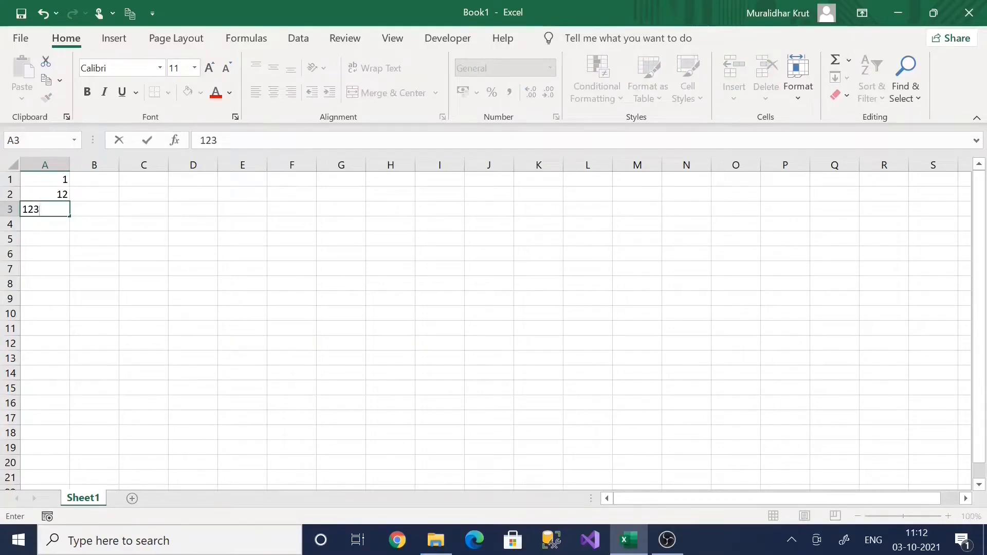
key(Return)
text(1234)
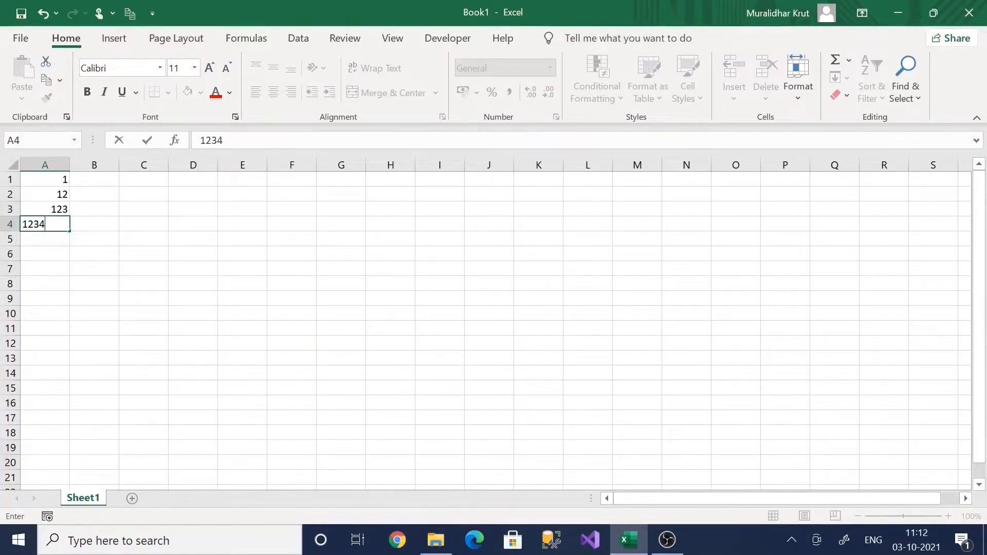
click(82, 249)
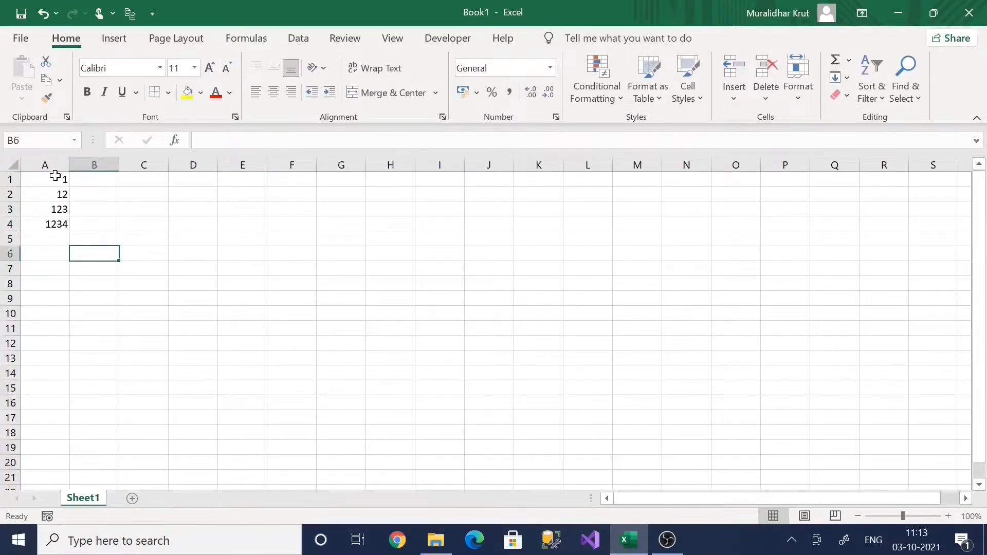
Apply the custom number format #### to cells A1 to A4
drag(55, 177, 62, 222)
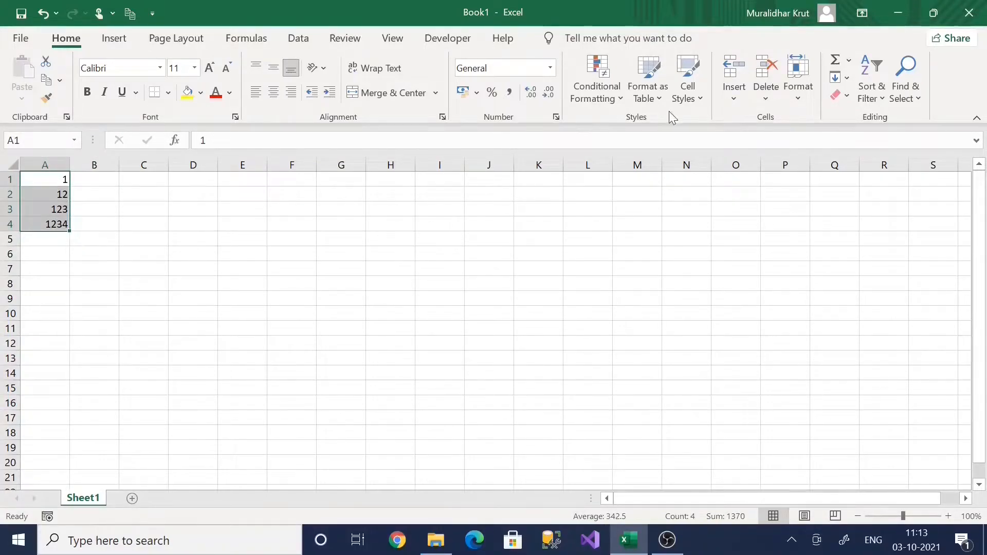
click(557, 119)
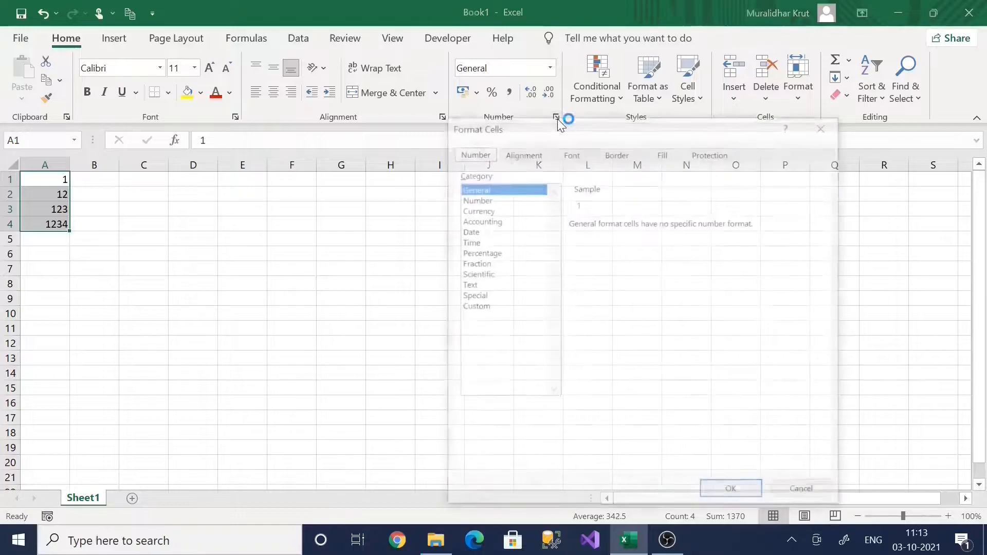
click(479, 307)
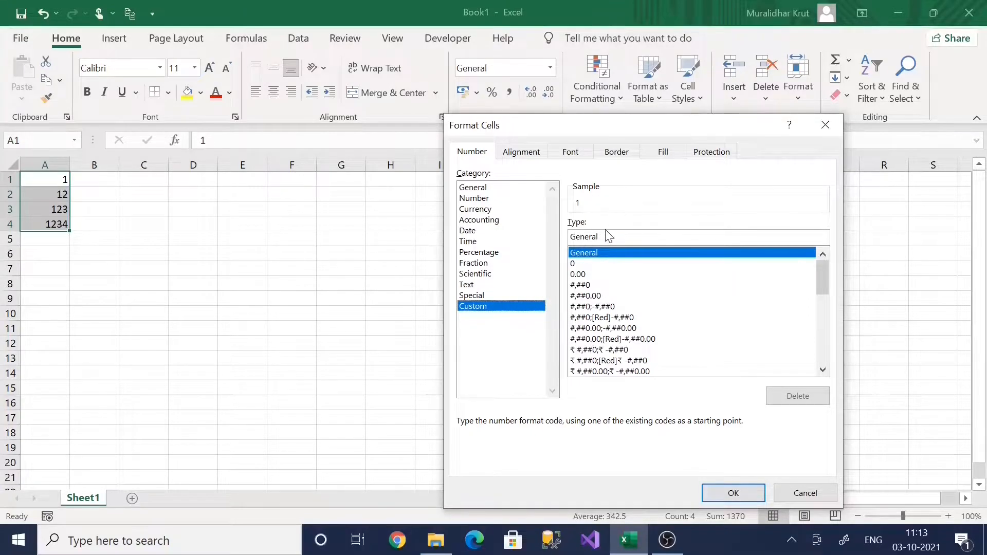
double_click(584, 237)
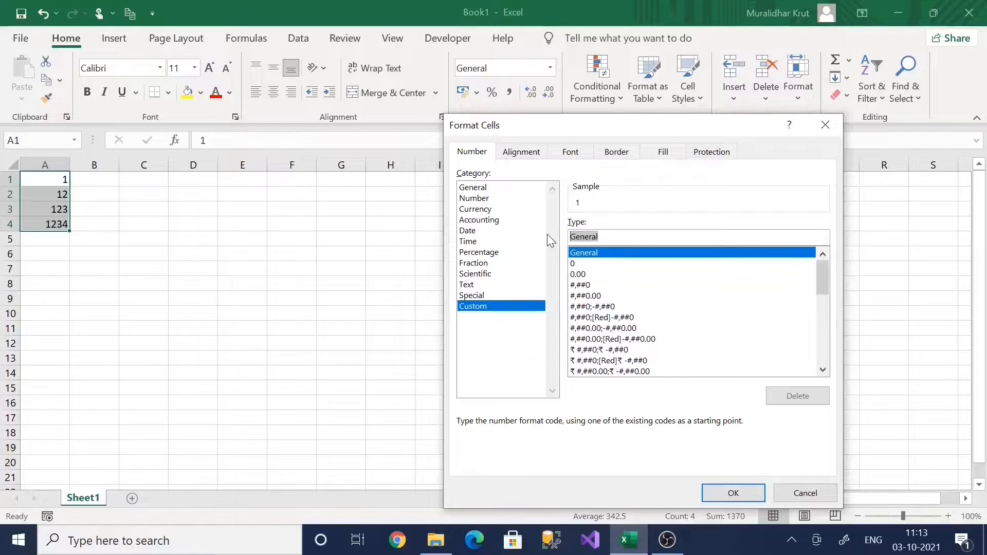
text(####)
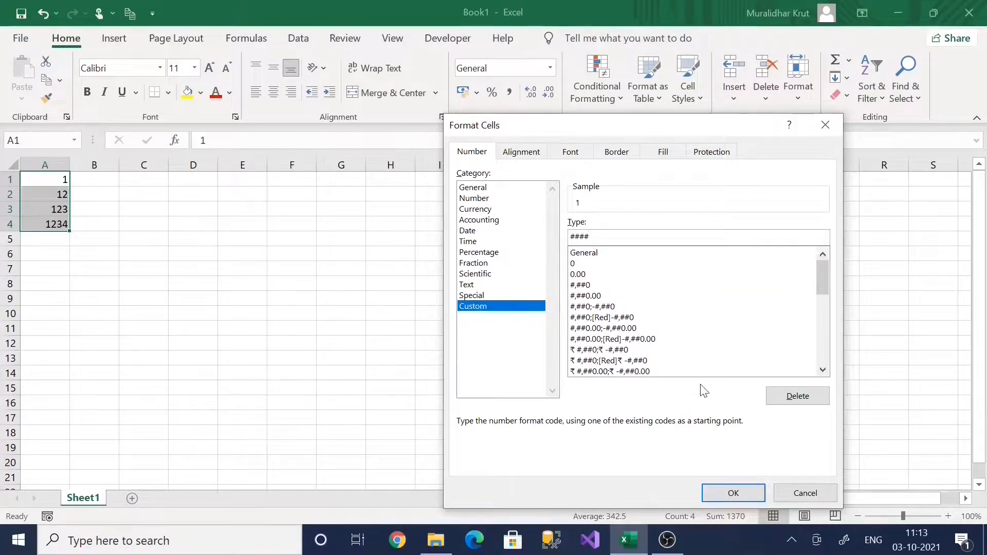
click(717, 490)
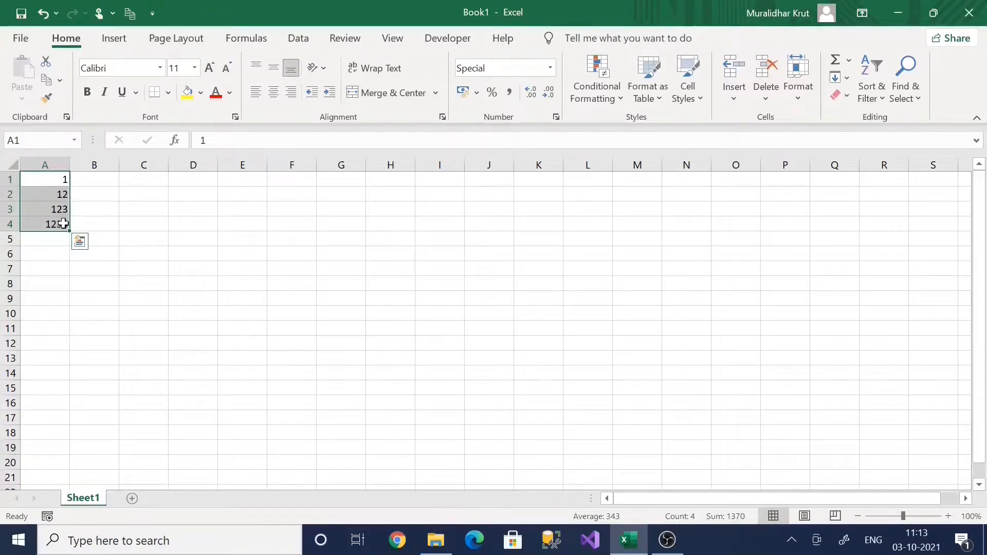
Change the custom number format of cells A1 to A4 to 0000 so the numbers are padded with leading zeros
click(58, 179)
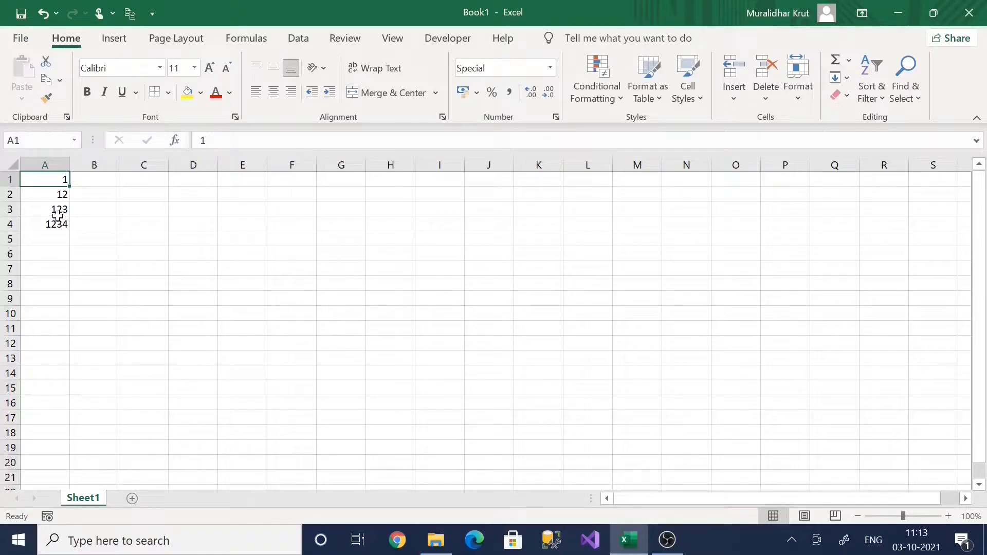
drag(50, 181, 58, 220)
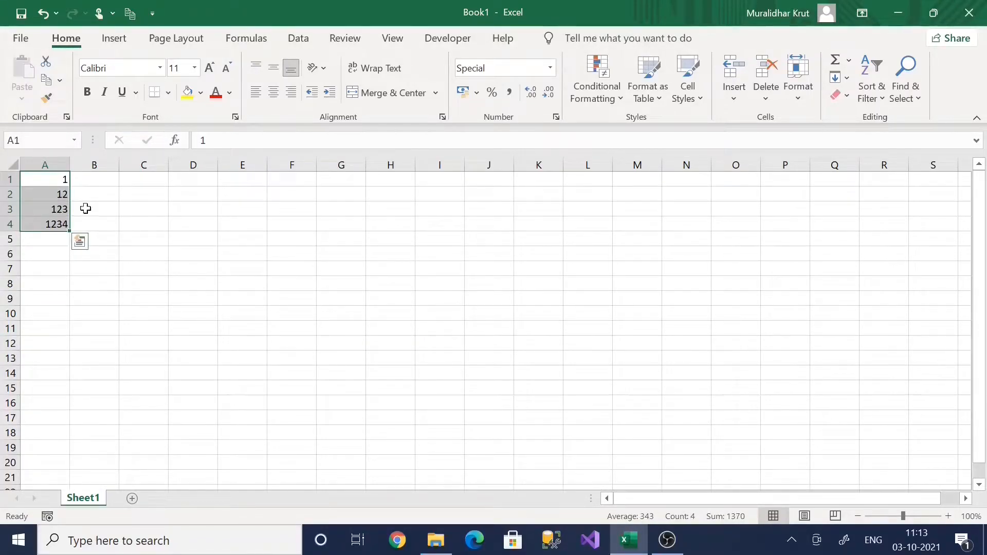
click(556, 117)
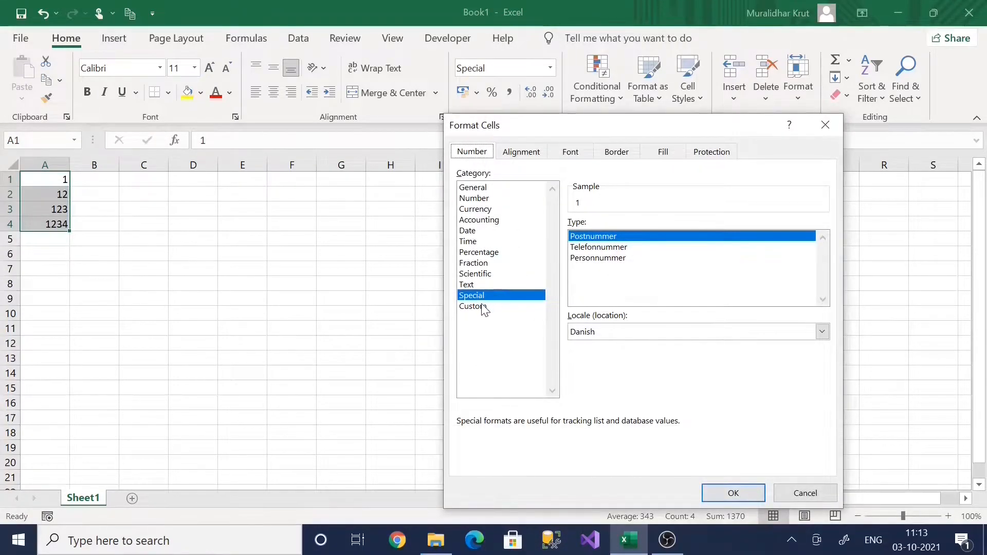
click(482, 307)
key(Tab)
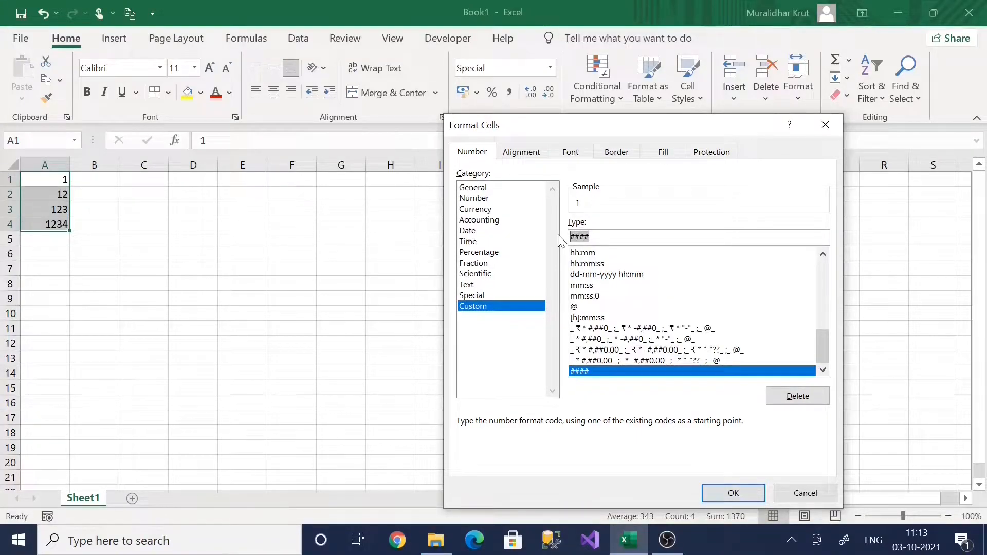
text(0000)
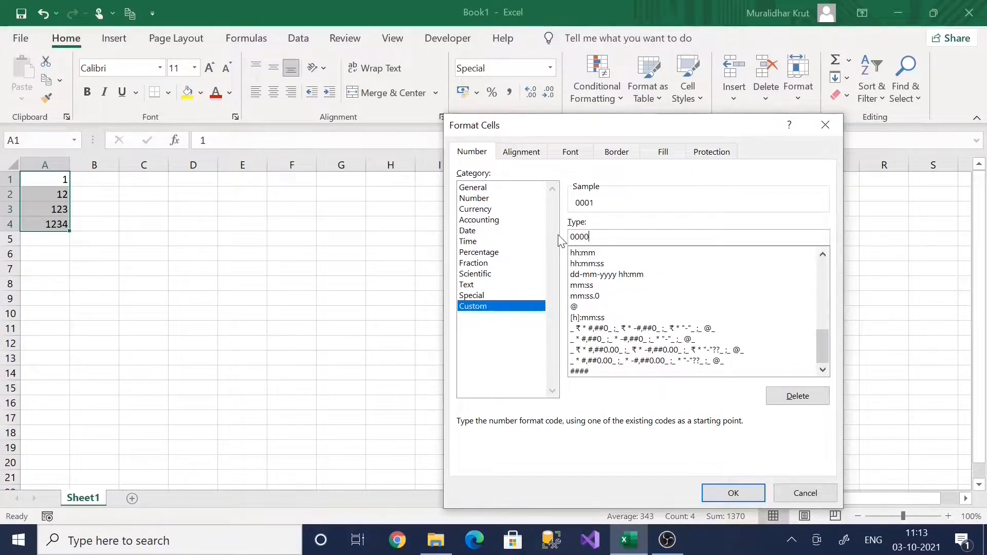
click(733, 493)
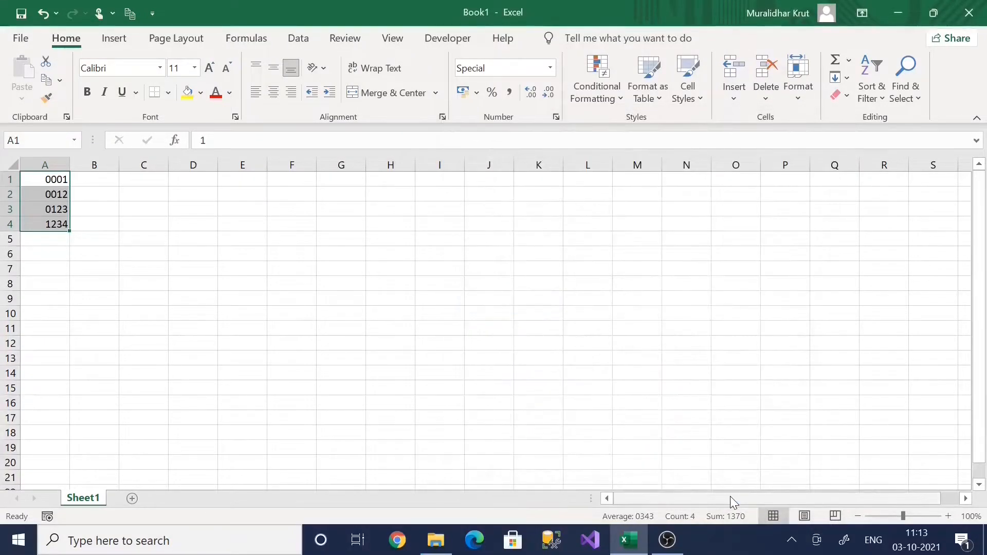
click(54, 196)
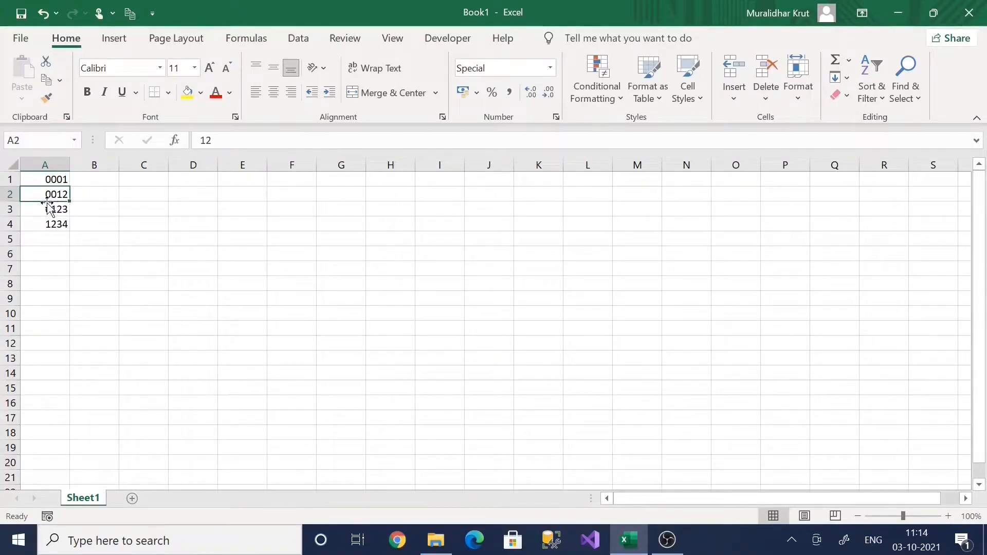
click(59, 226)
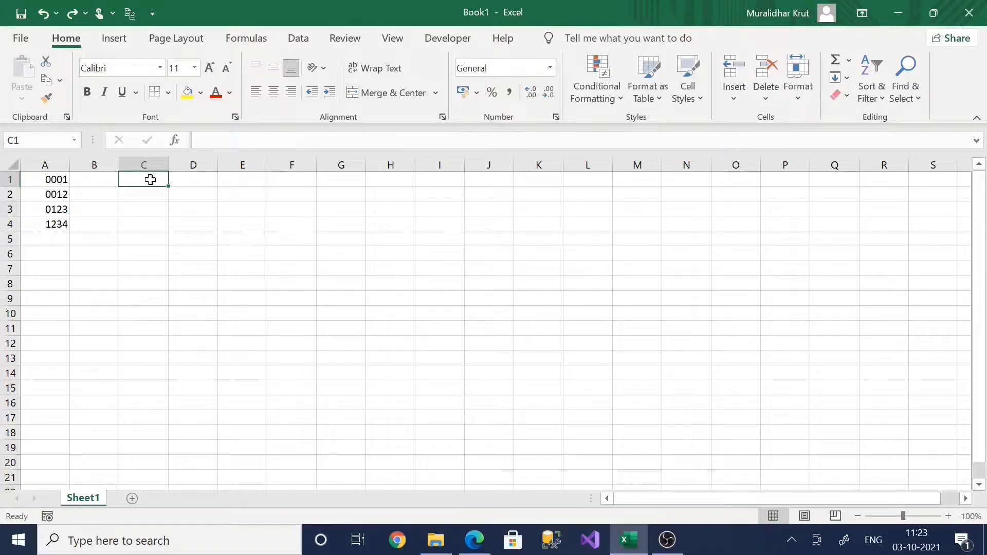
Enter 12345, 0 and 67890 down cells C1 to C3
text(12345)
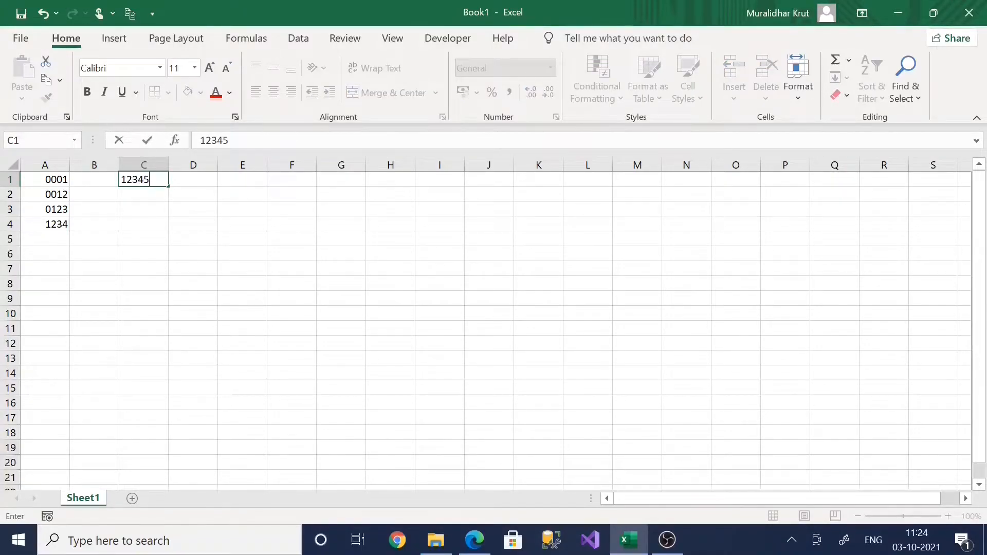
click(148, 201)
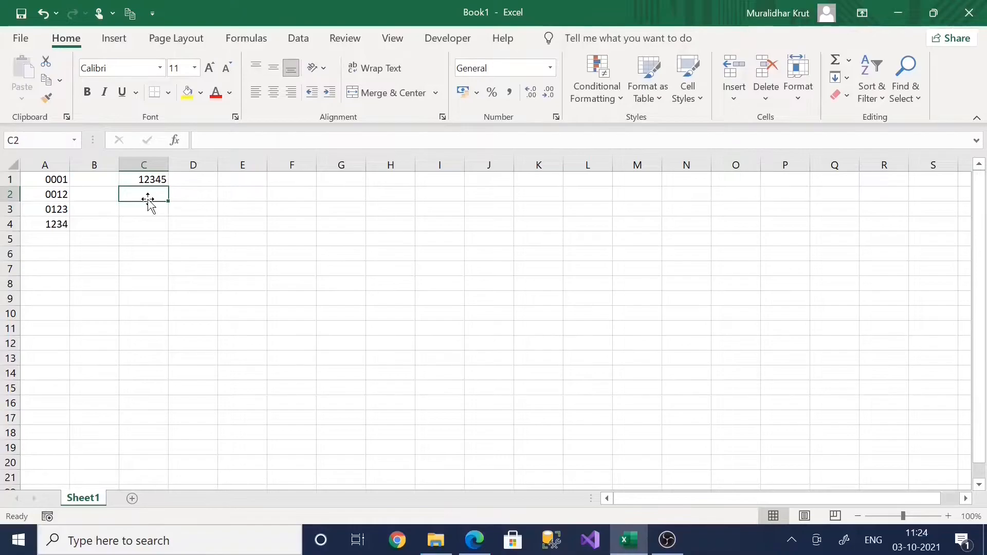
text(0)
click(146, 208)
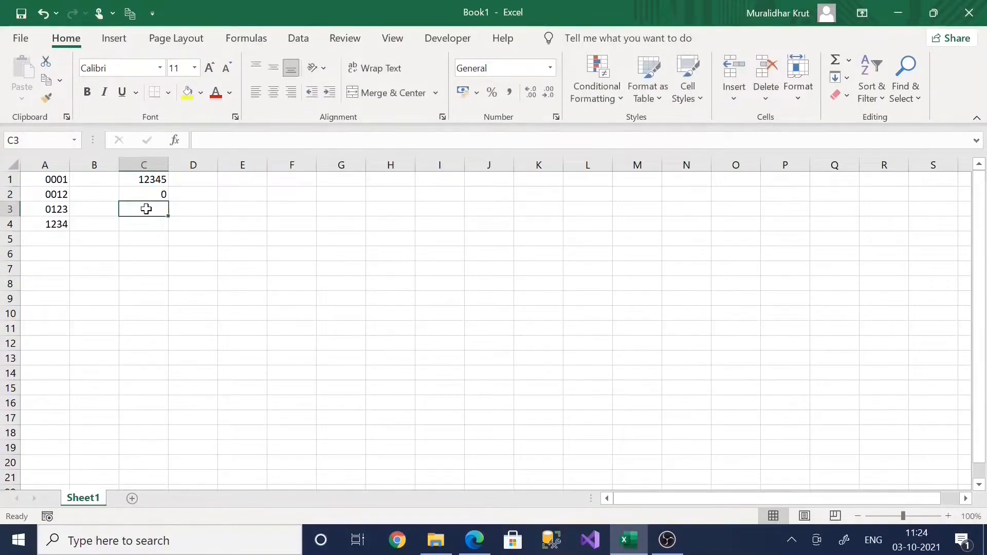
text(67890)
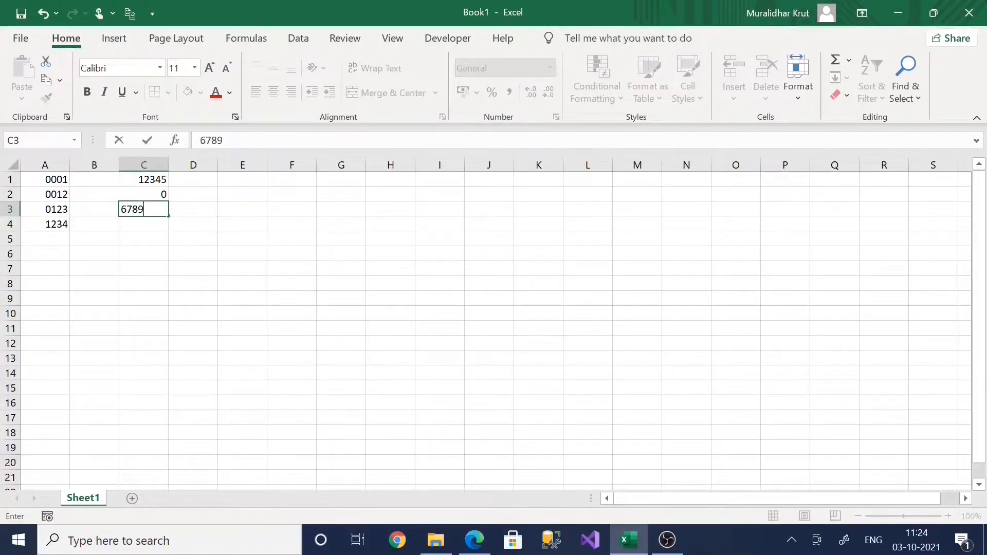
click(199, 259)
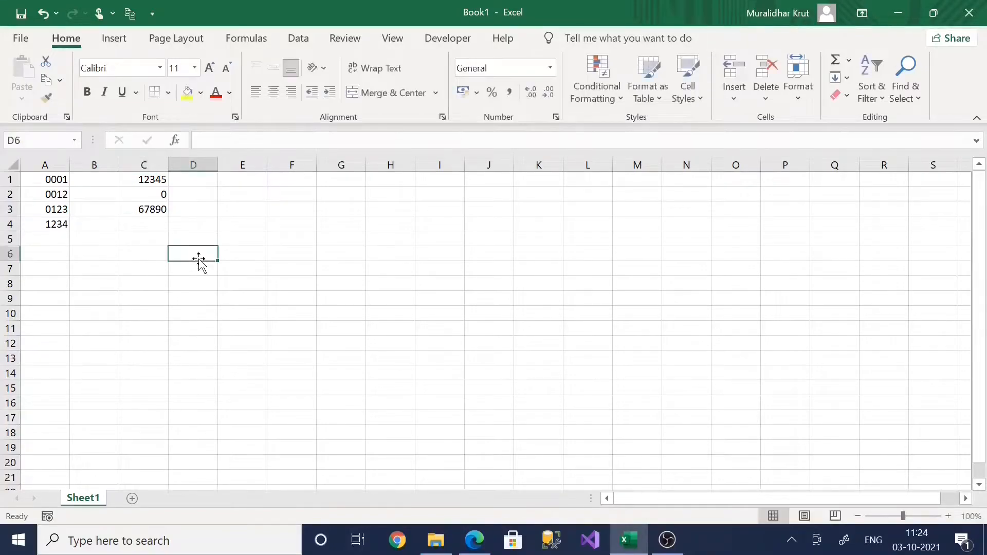
Apply the built-in custom number format #,##0 to cells C1 to C3
drag(145, 182, 159, 209)
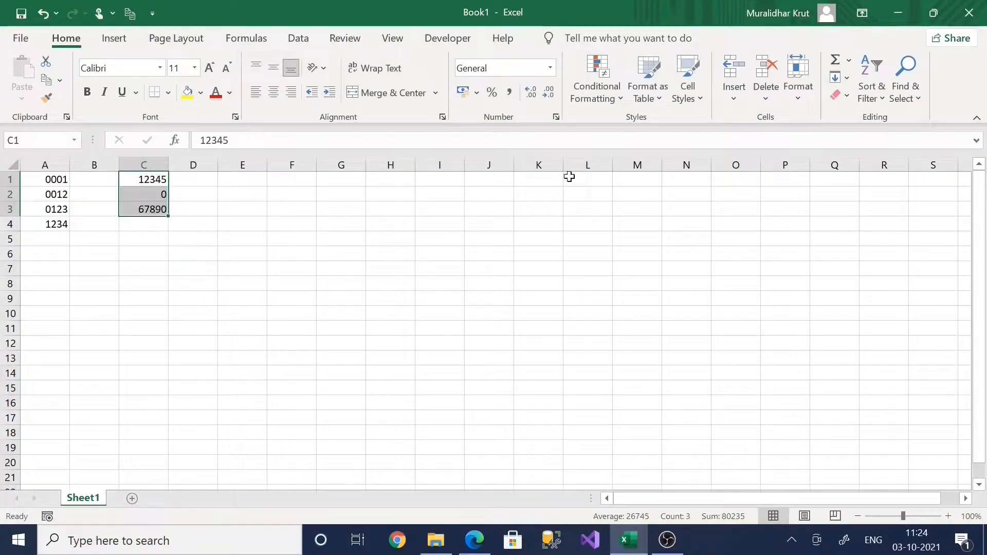
click(557, 117)
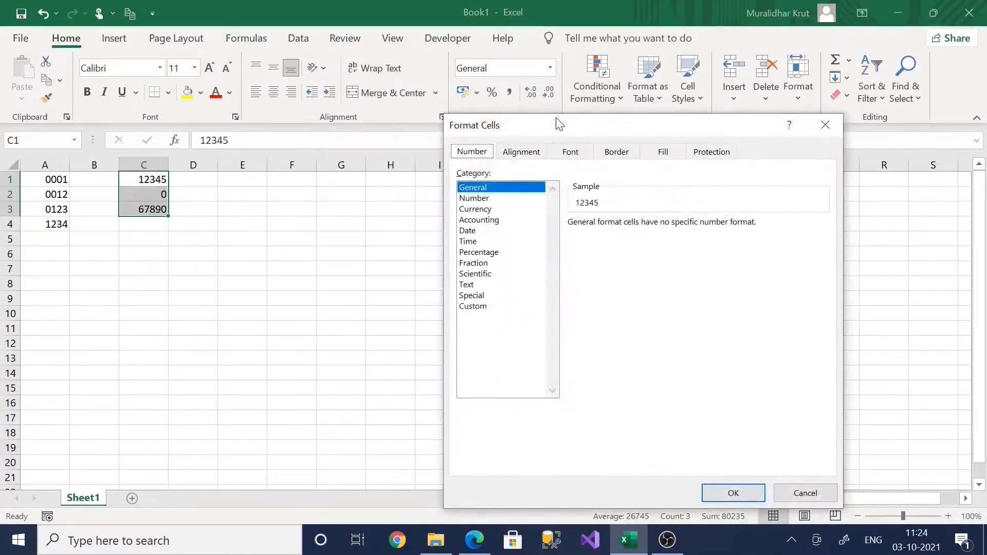
click(471, 308)
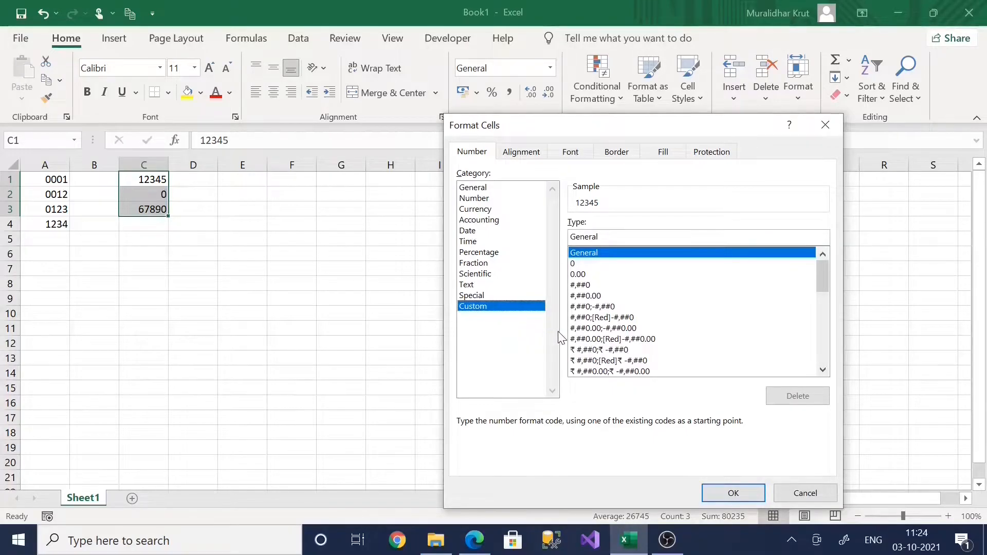
click(583, 286)
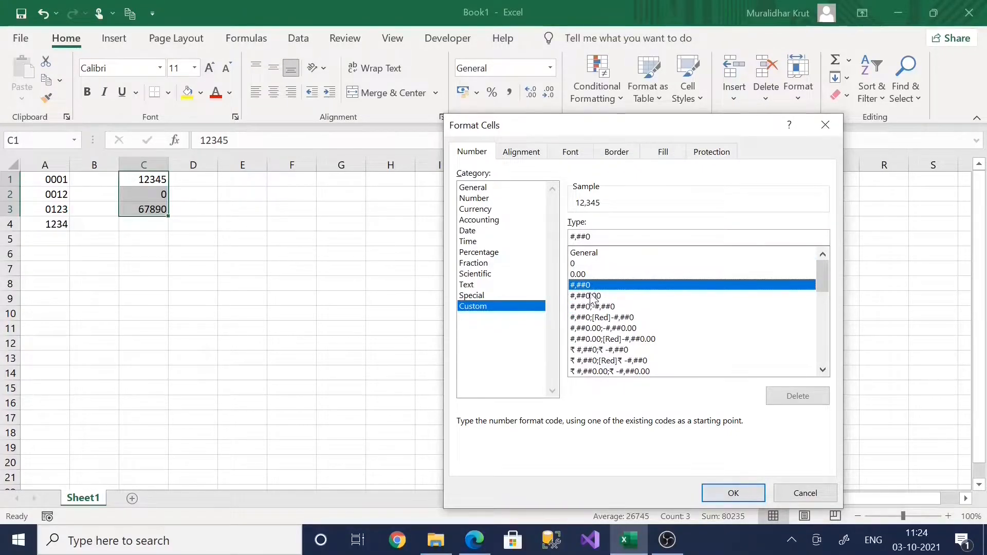
click(732, 494)
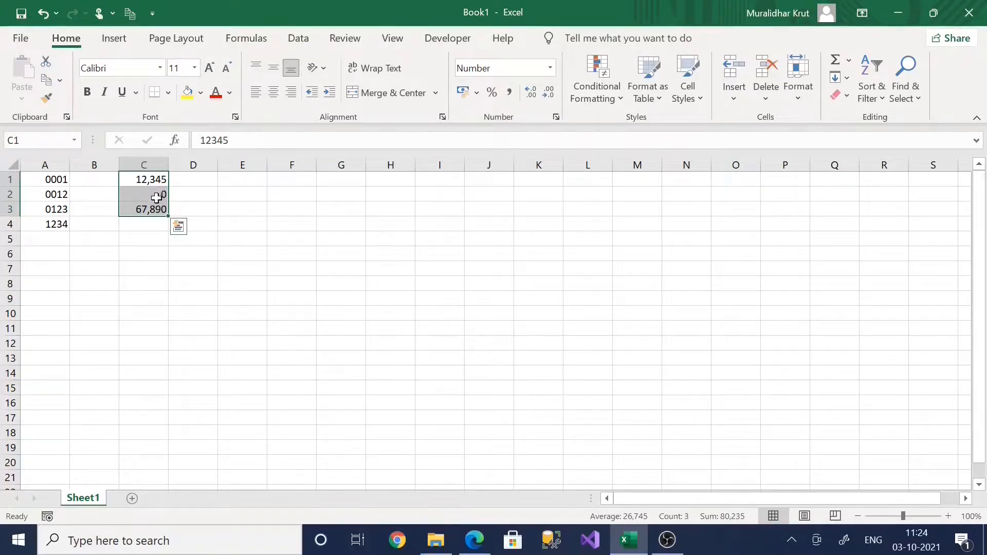
click(556, 118)
click(479, 307)
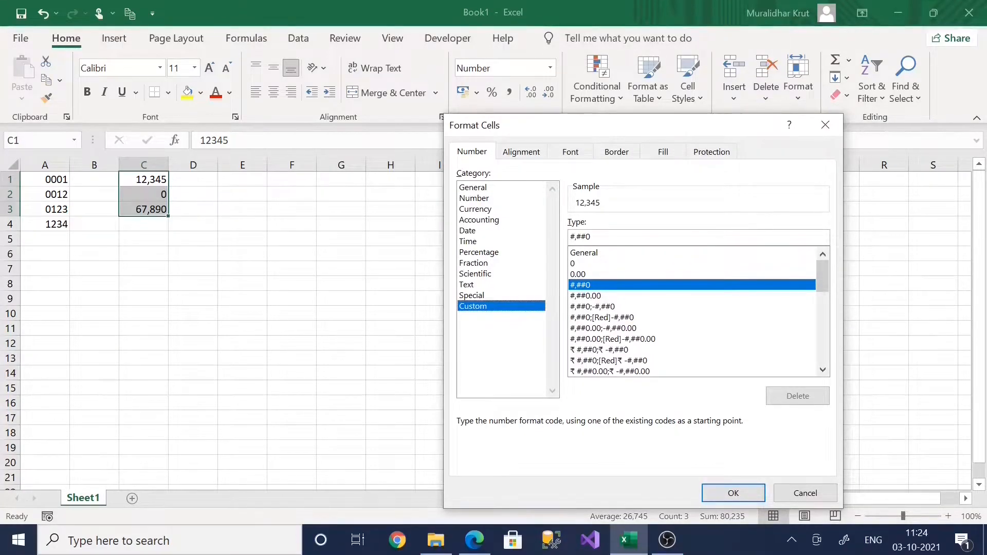
drag(592, 237, 582, 237)
click(797, 493)
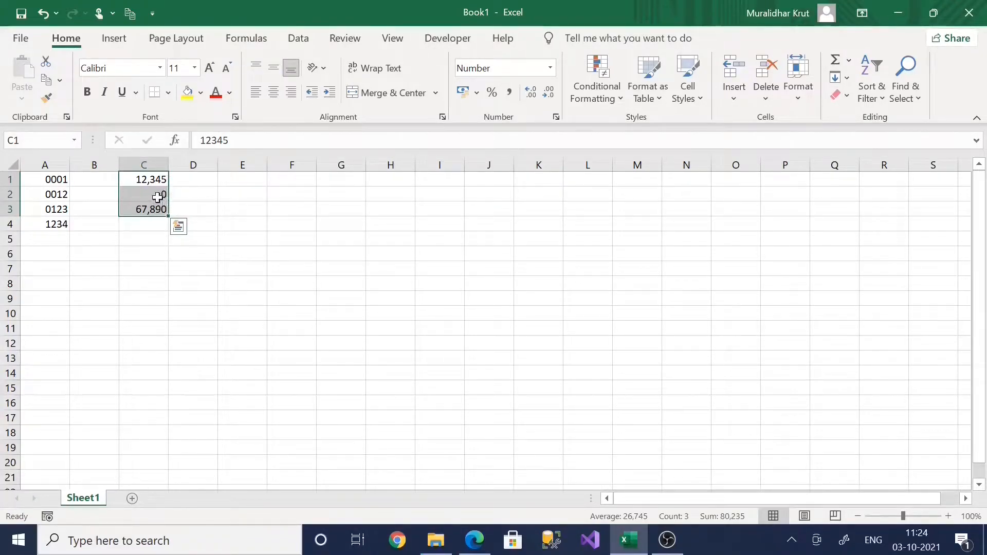
Extend the custom number format of cells C1 to C3 to #,##0;-#,##0; so that zero values are hidden
click(556, 117)
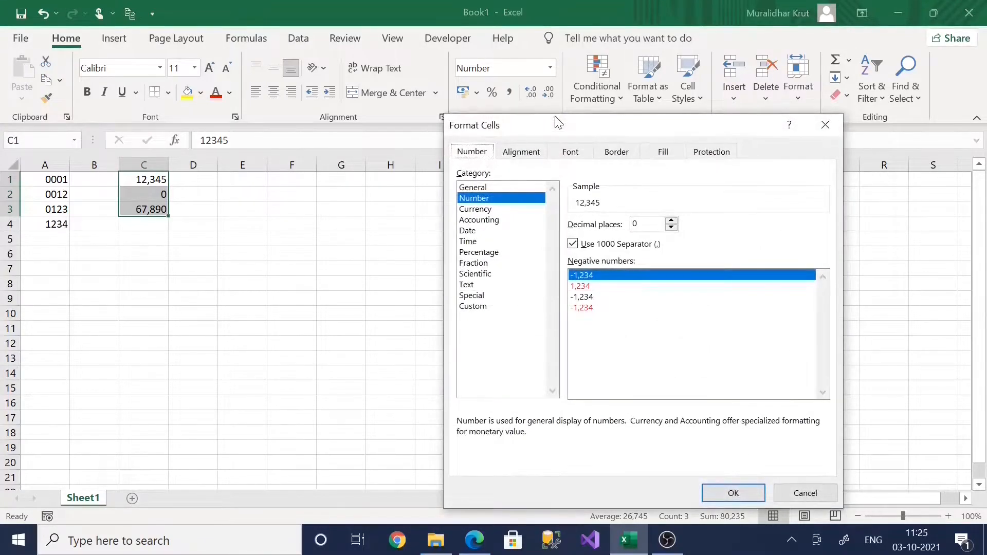
click(478, 307)
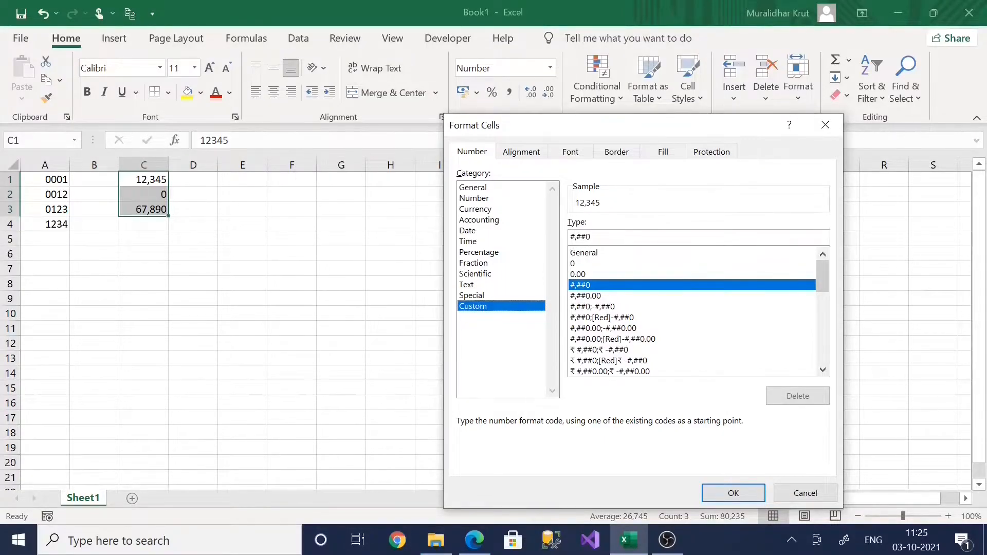
click(591, 237)
text(;)
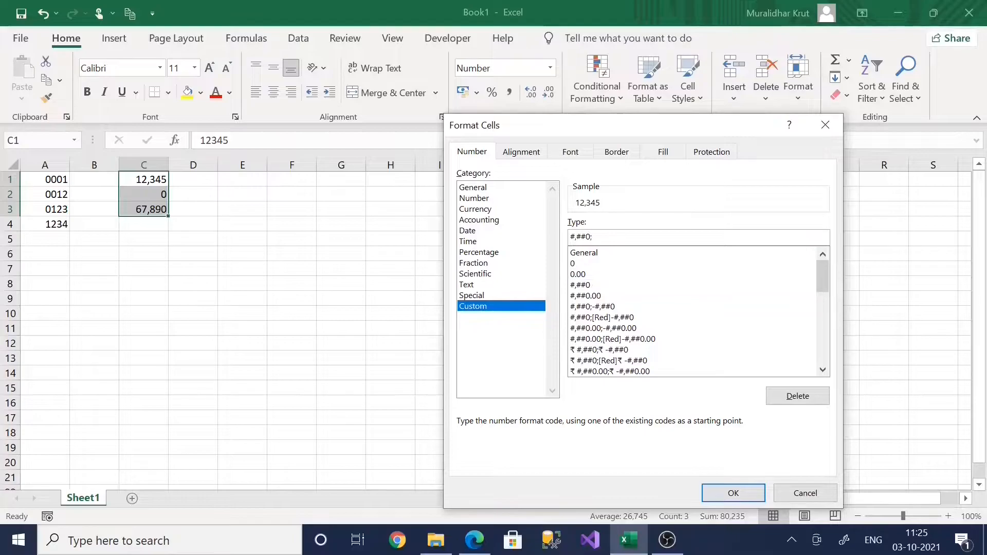
text(-#,##0;)
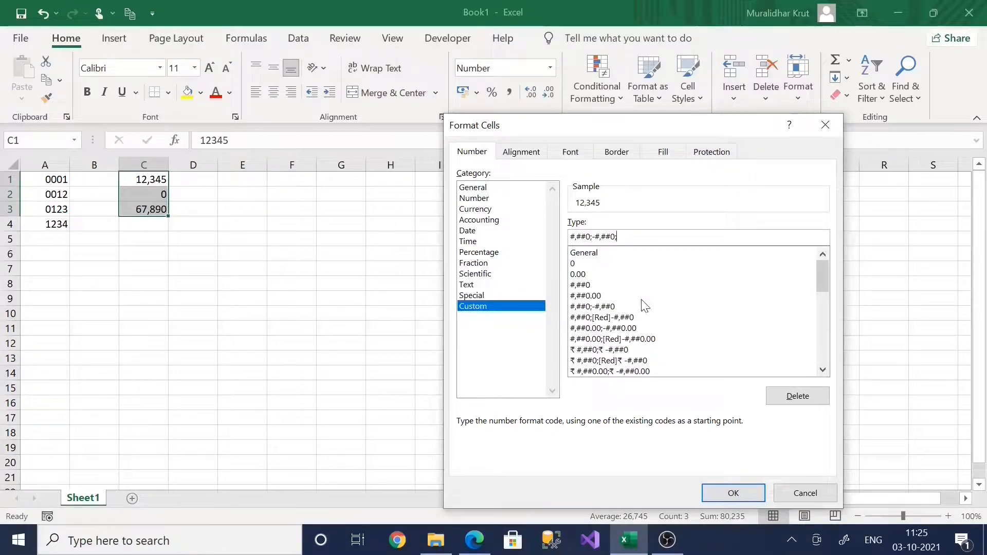
click(721, 493)
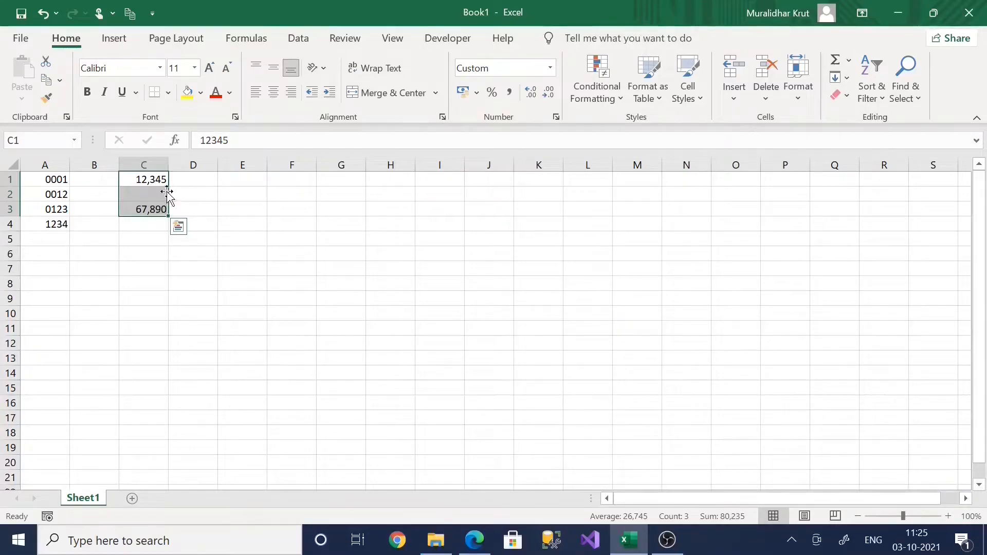
Examine the stored values of cells C3 and C2 in the formula bar
click(148, 209)
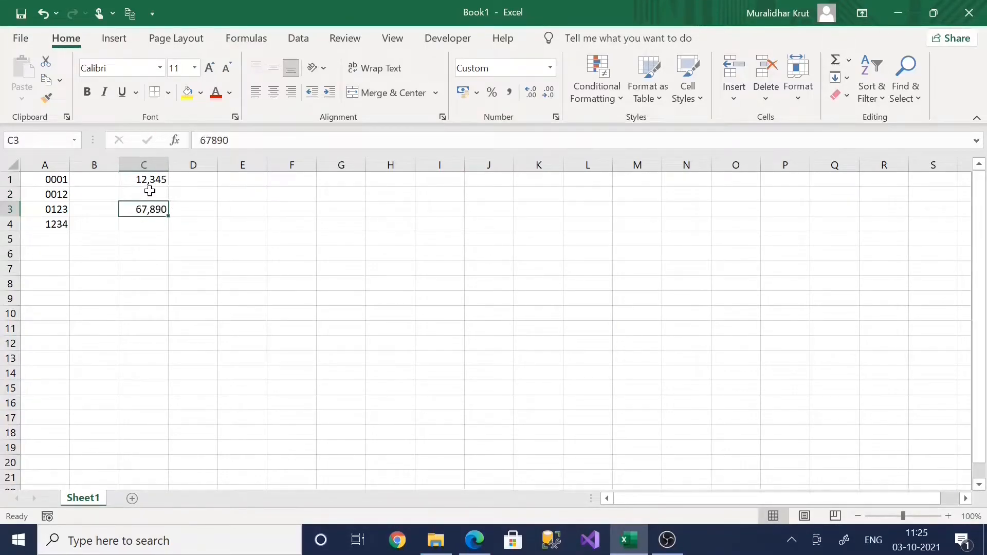
click(149, 194)
click(156, 194)
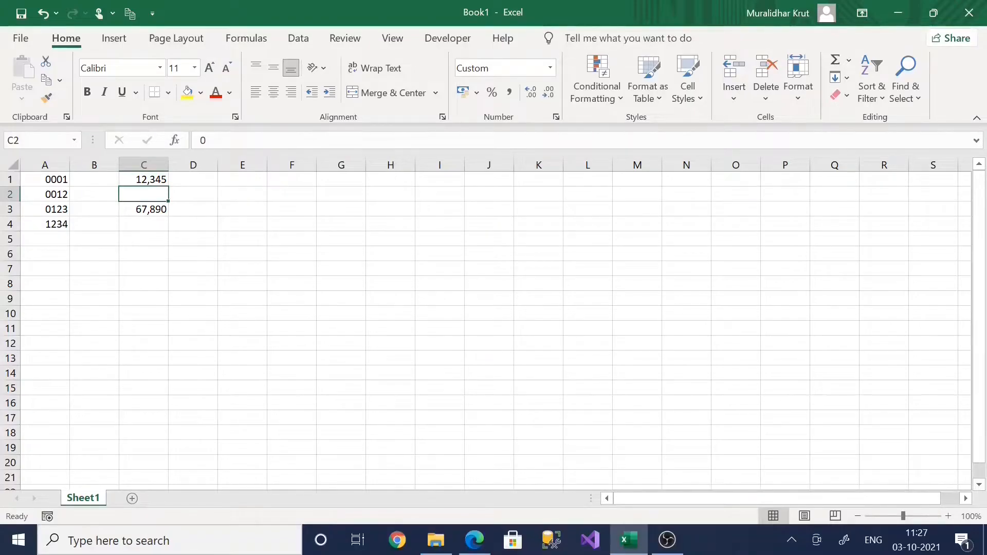
double_click(204, 140)
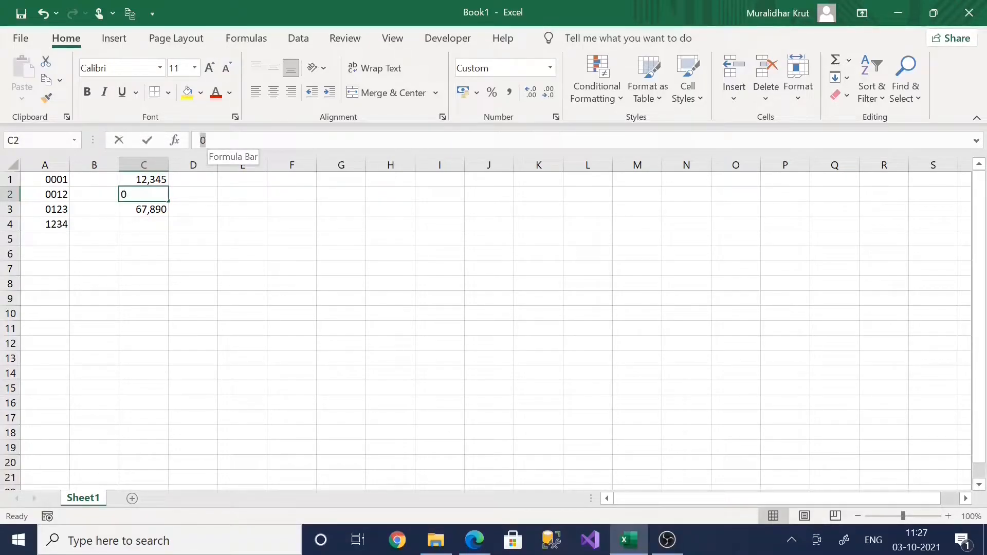
right_click(214, 214)
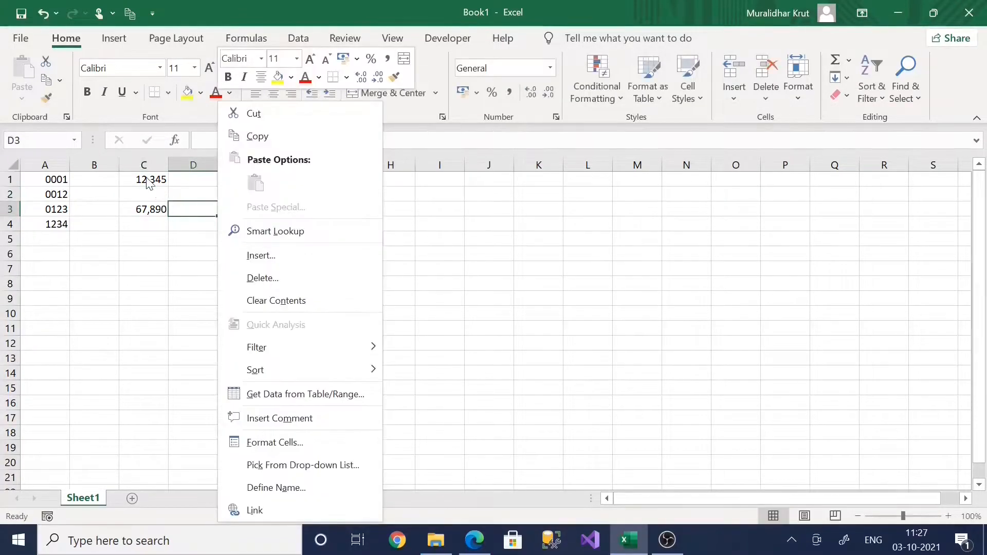
Change the custom number format of cells C1 to C3 to #,##0;-#,##0;x so that zero values display as x
click(148, 181)
drag(148, 180, 156, 210)
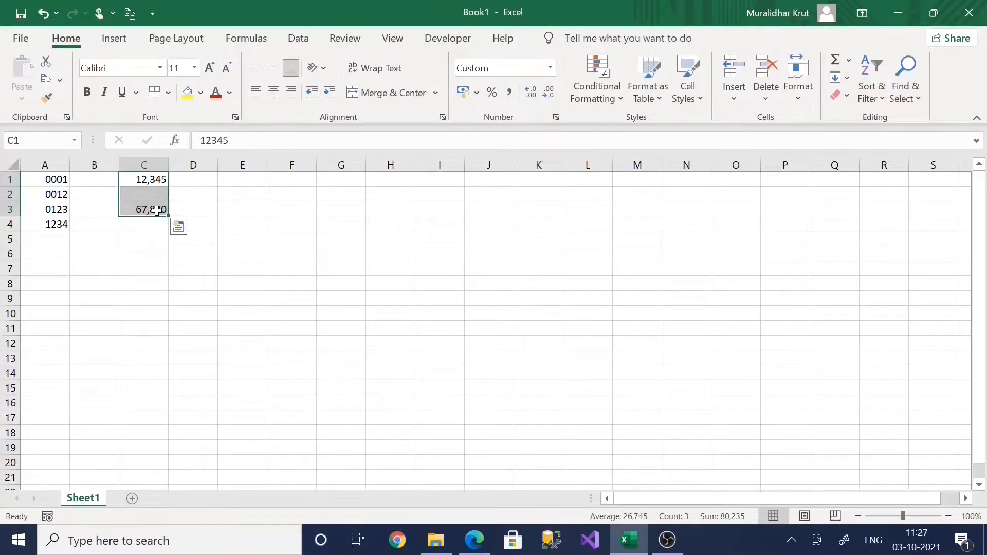
click(557, 118)
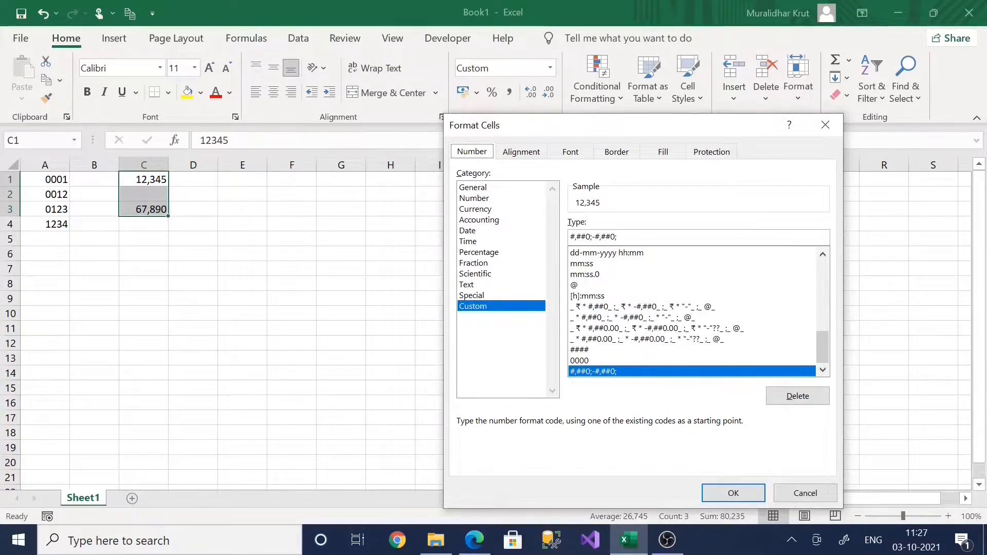
click(619, 238)
text(x)
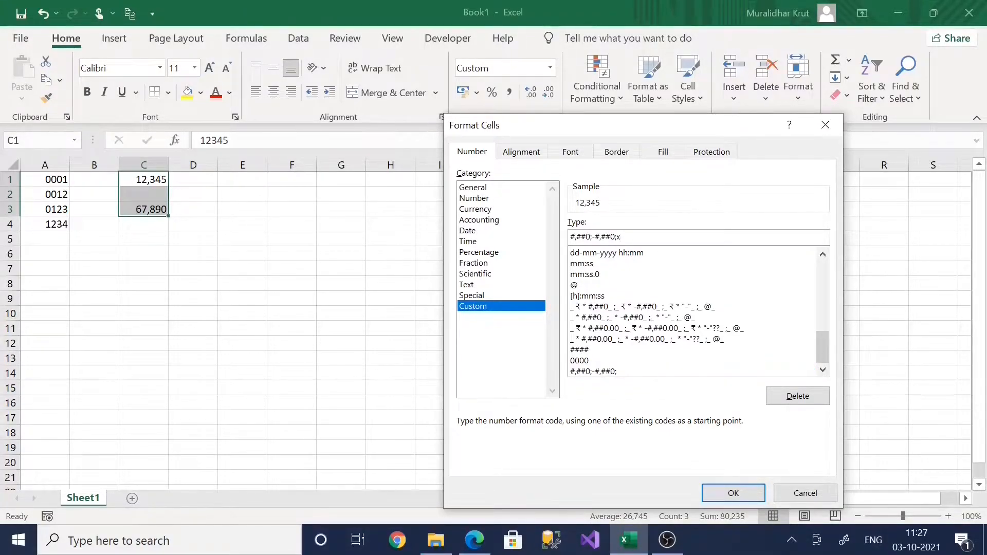
click(732, 493)
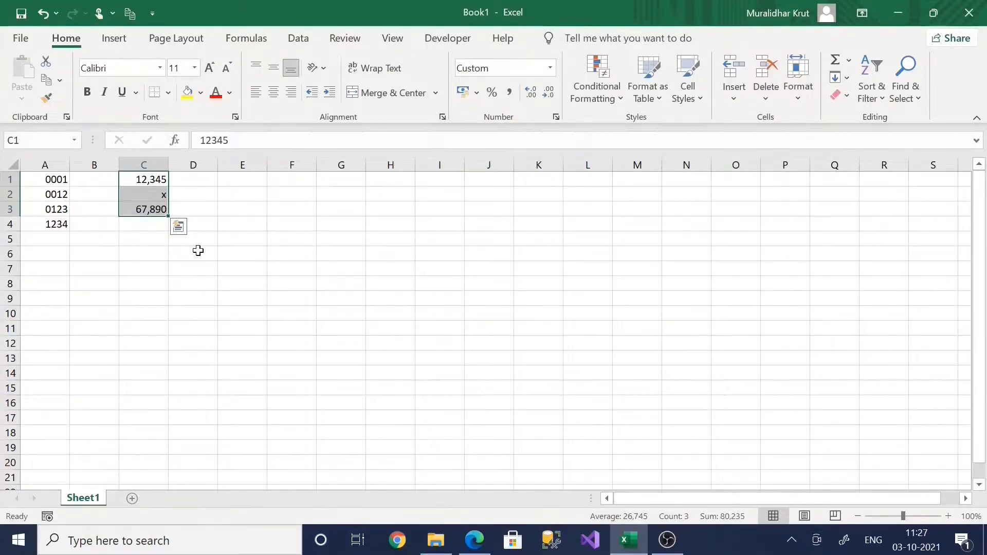
click(198, 250)
Compare the stored values of cells C1, C2 and C3 in the formula bar with what the cells display
click(149, 210)
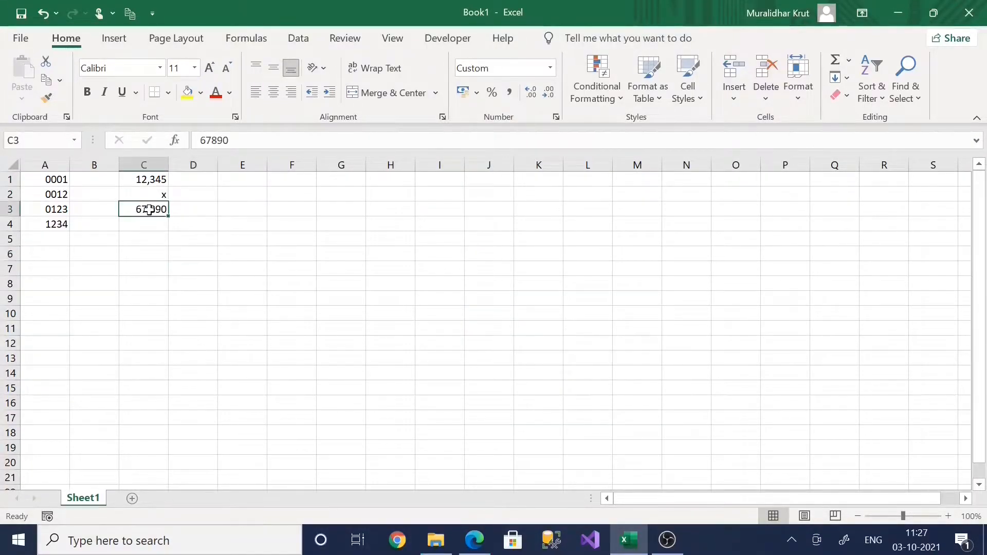
click(150, 198)
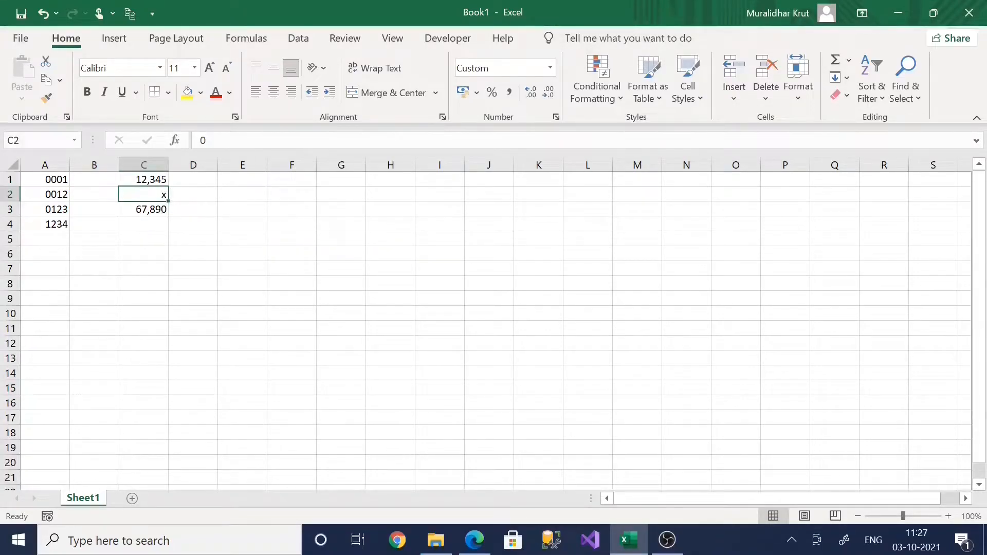
click(142, 180)
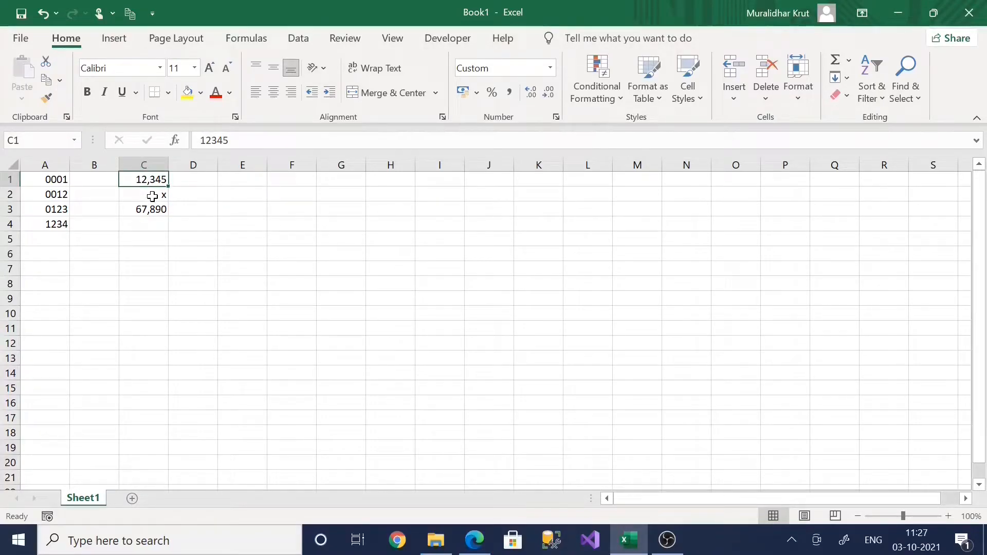
click(152, 197)
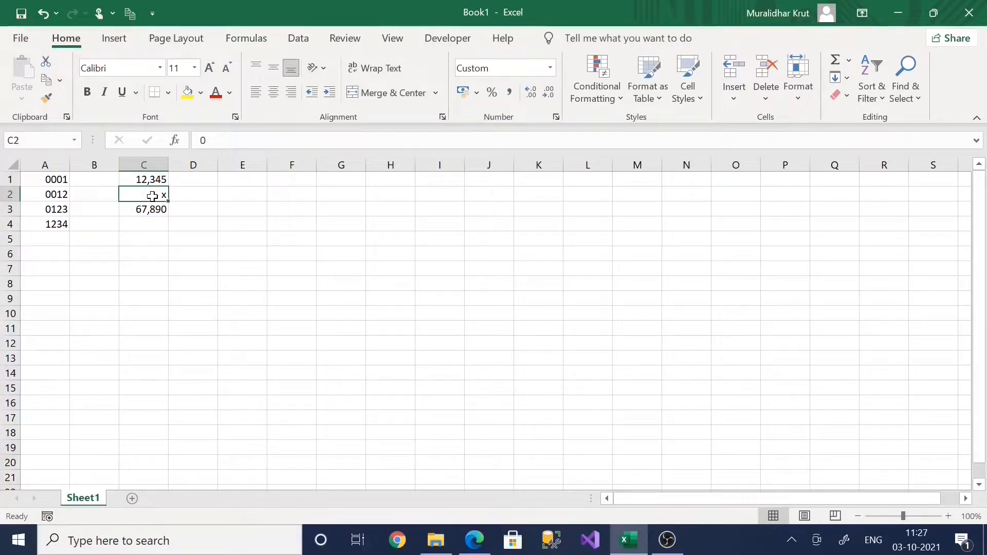
click(218, 143)
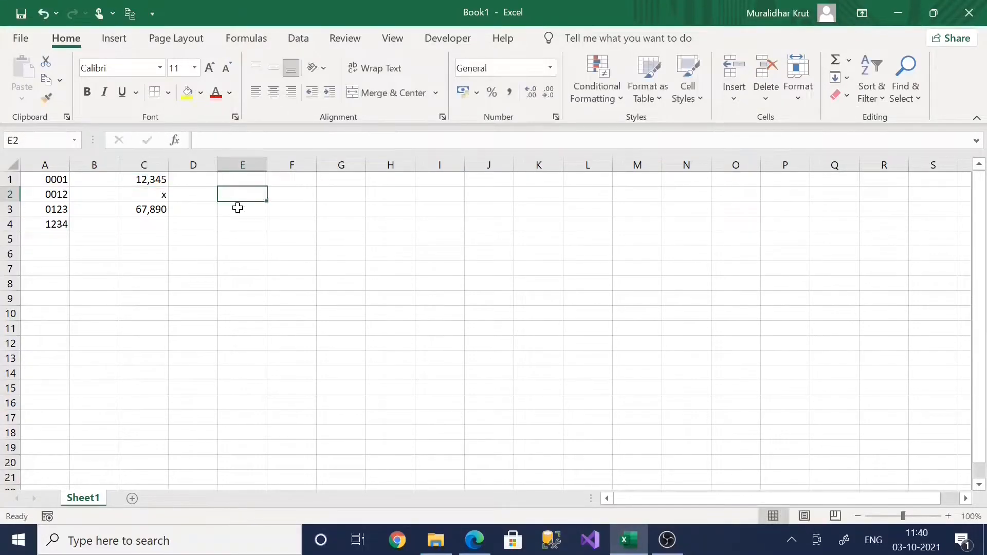
Enter 1234, -12 and 6789 down cells E1 to E3
click(243, 179)
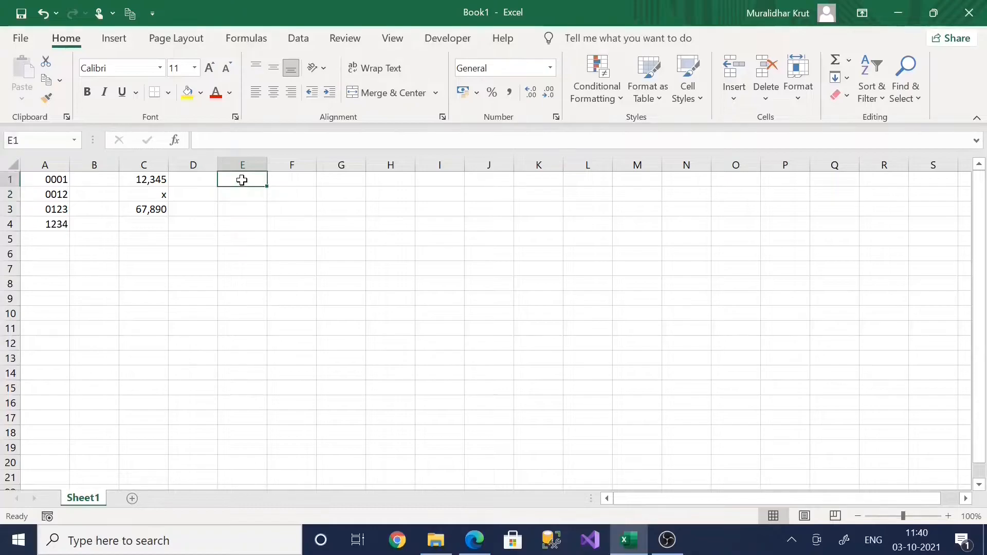
text(1234)
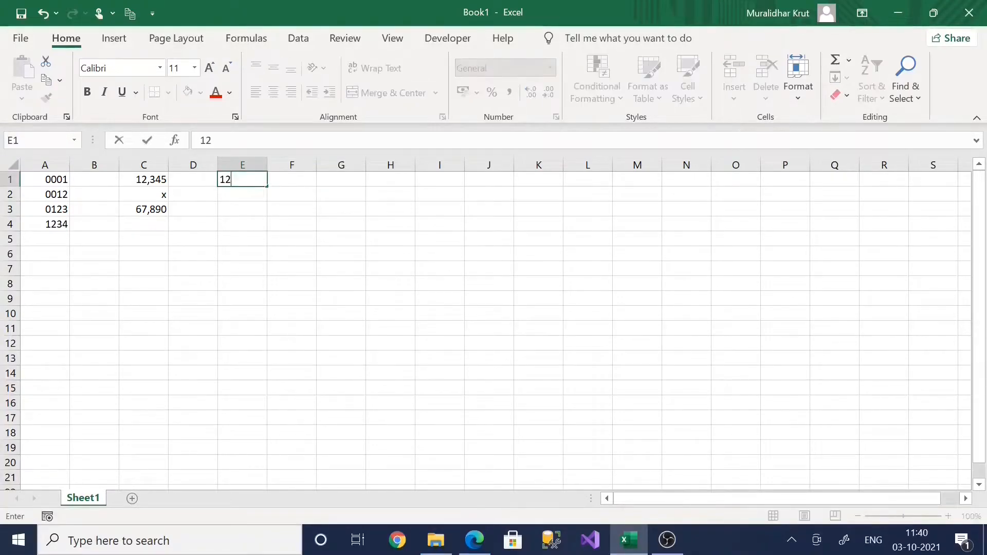
click(239, 197)
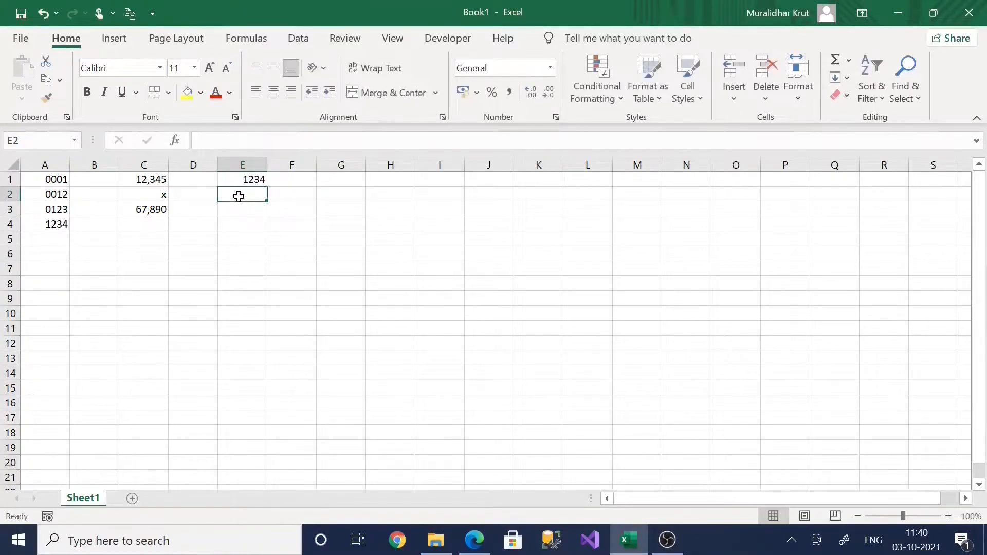
text(-12)
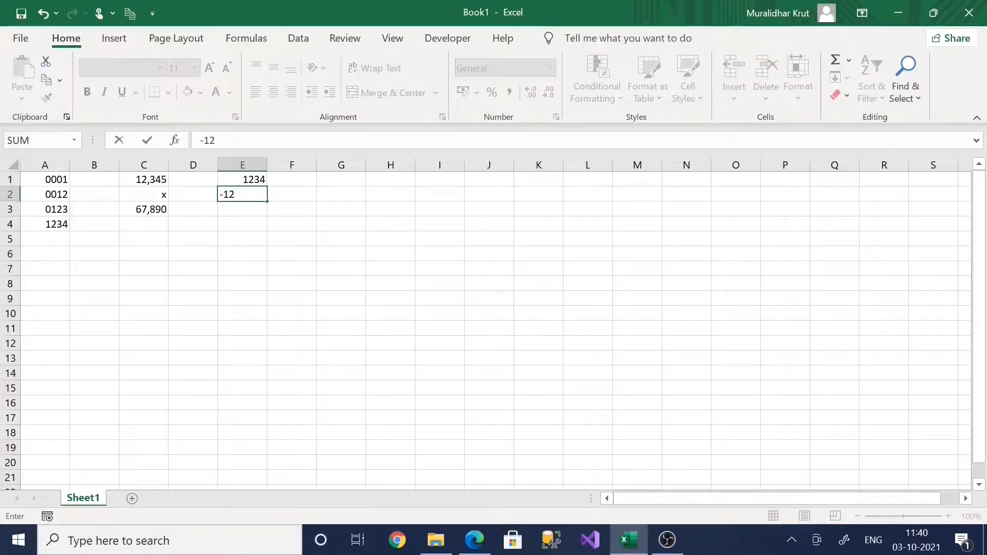
click(240, 210)
text(6)
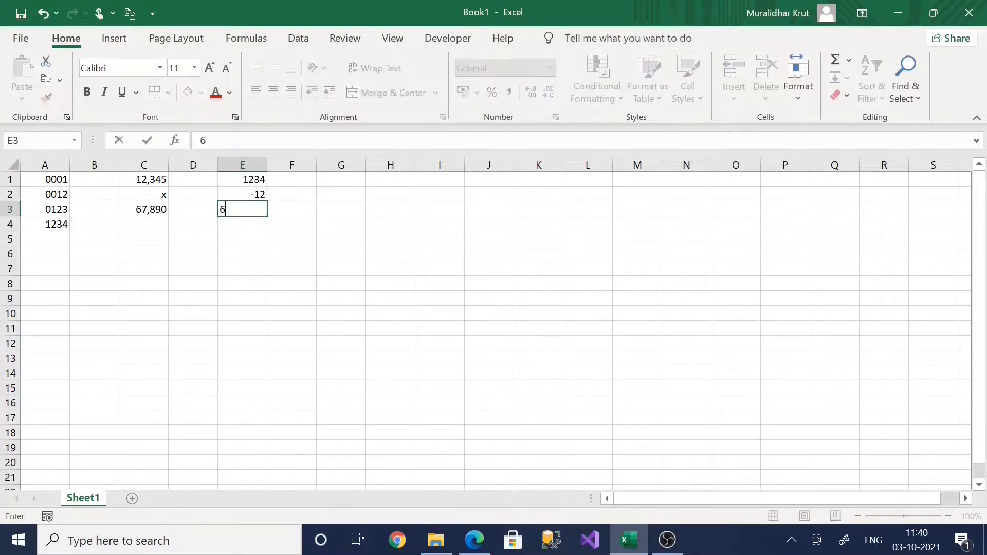
text(789)
click(277, 231)
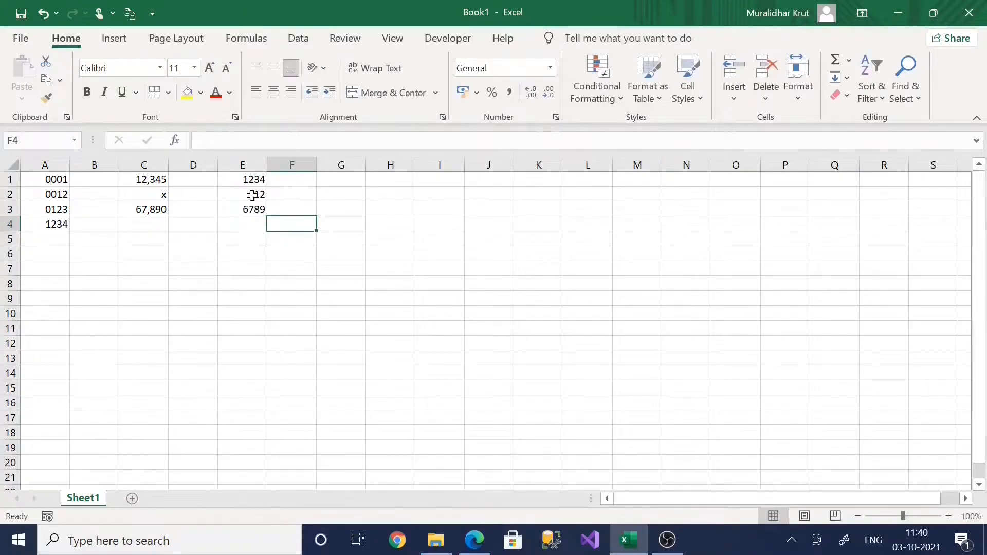
Apply the custom number format #;-# "loss" to cells E1 to E3 so that negative numbers carry the word loss
drag(235, 179, 253, 207)
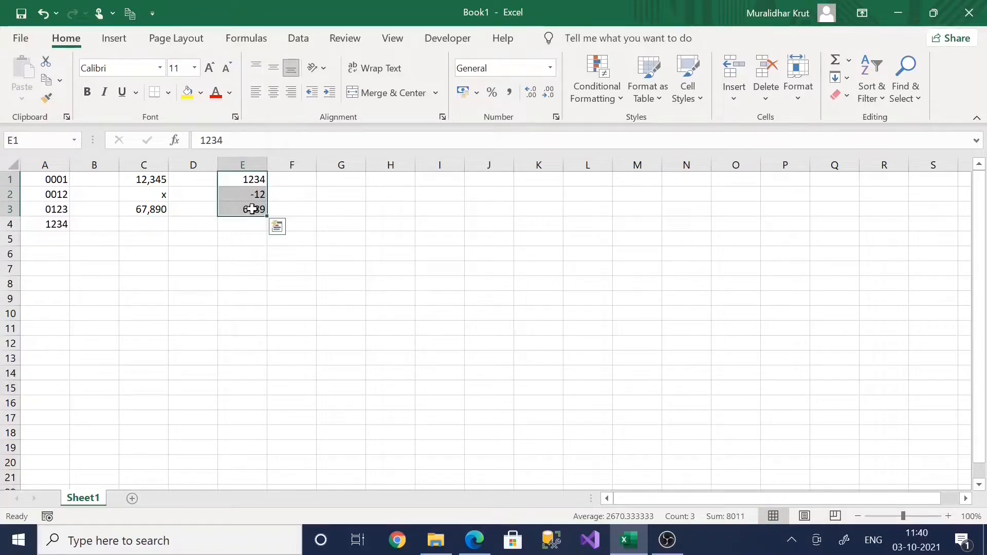
click(556, 117)
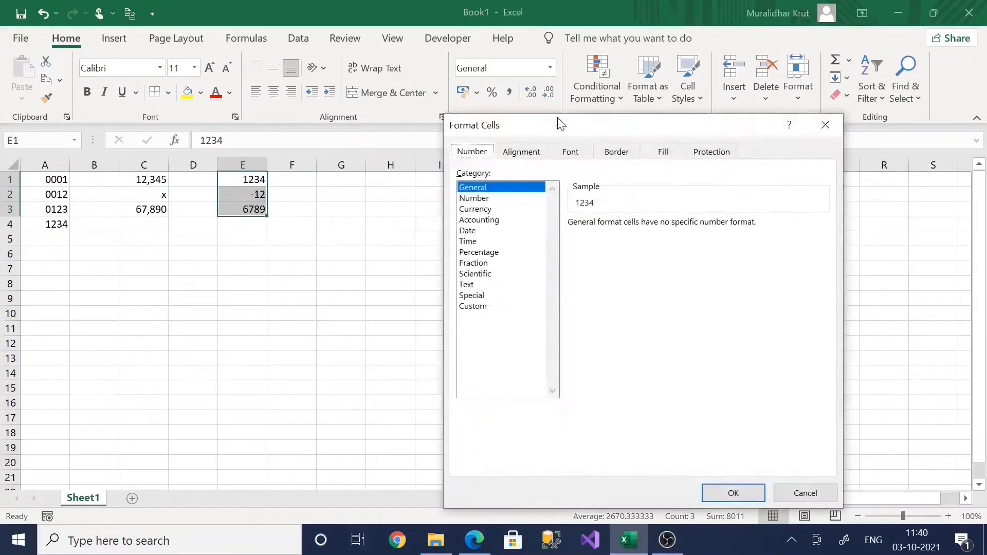
click(473, 307)
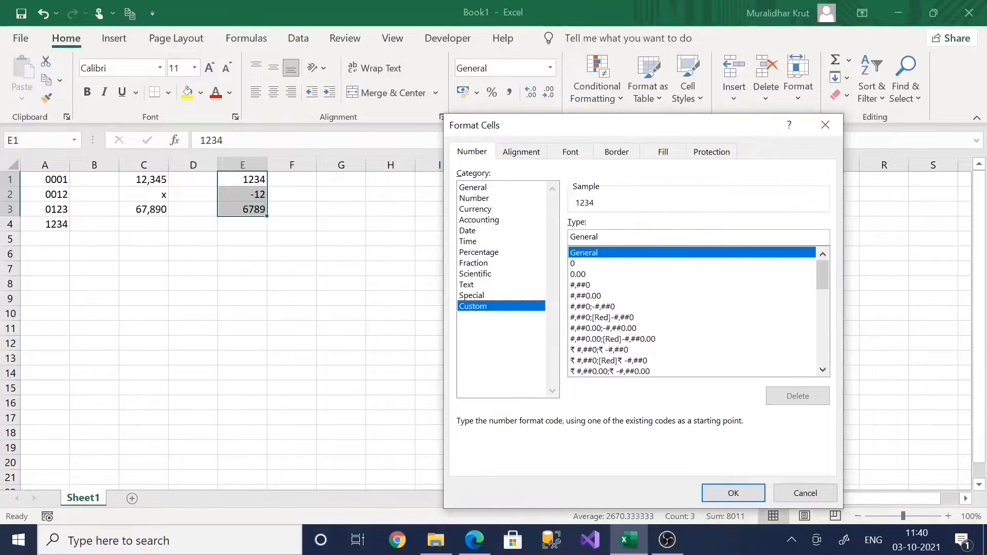
double_click(584, 237)
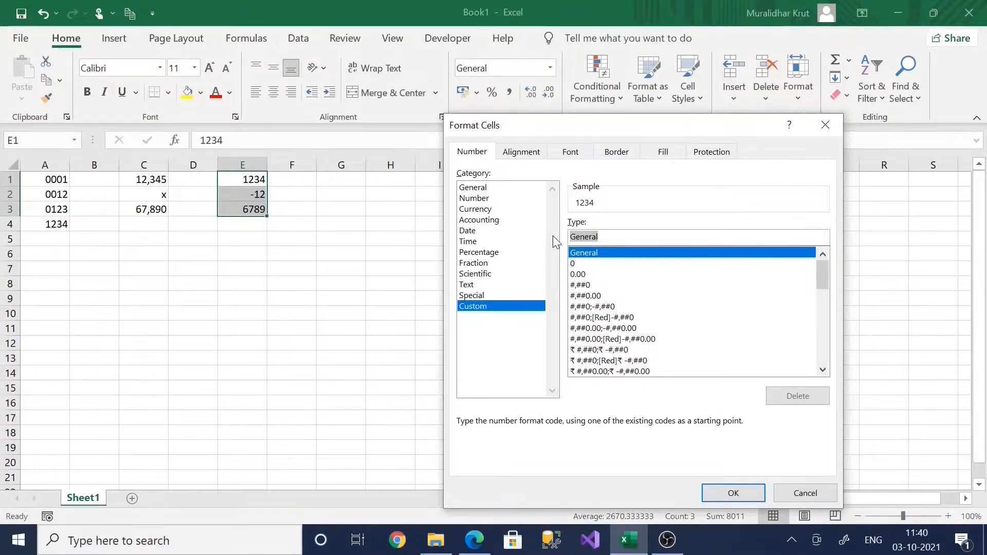
text(#)
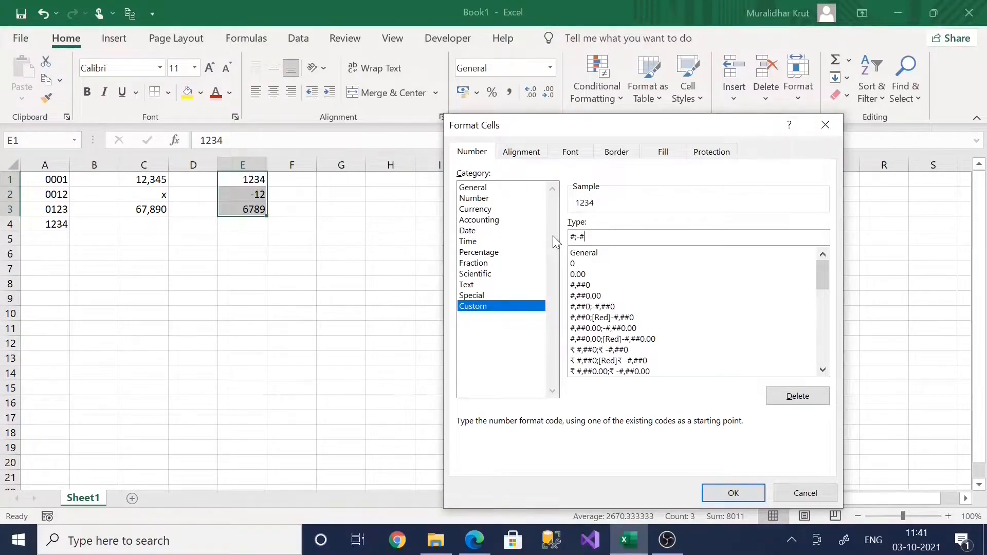
text(;-# "loss")
click(726, 494)
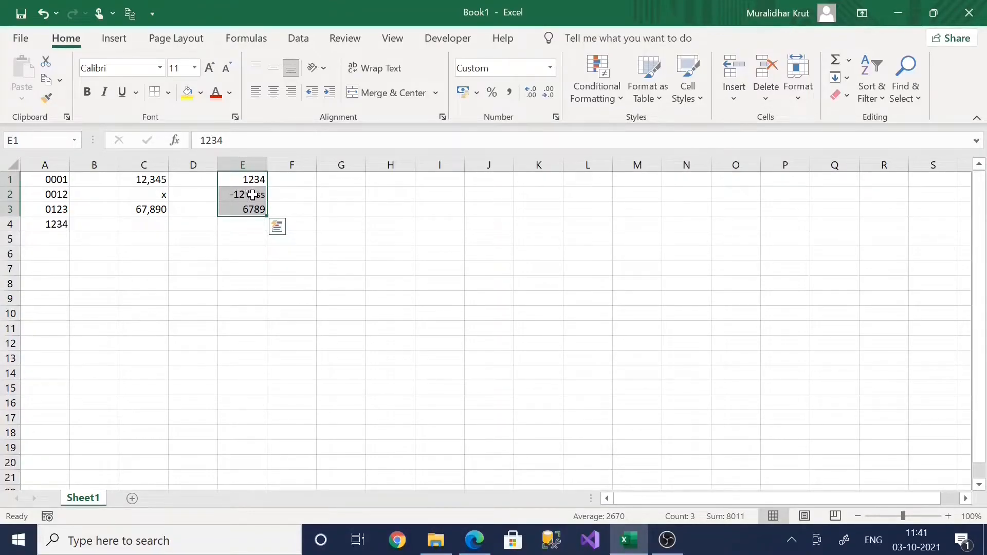
click(249, 254)
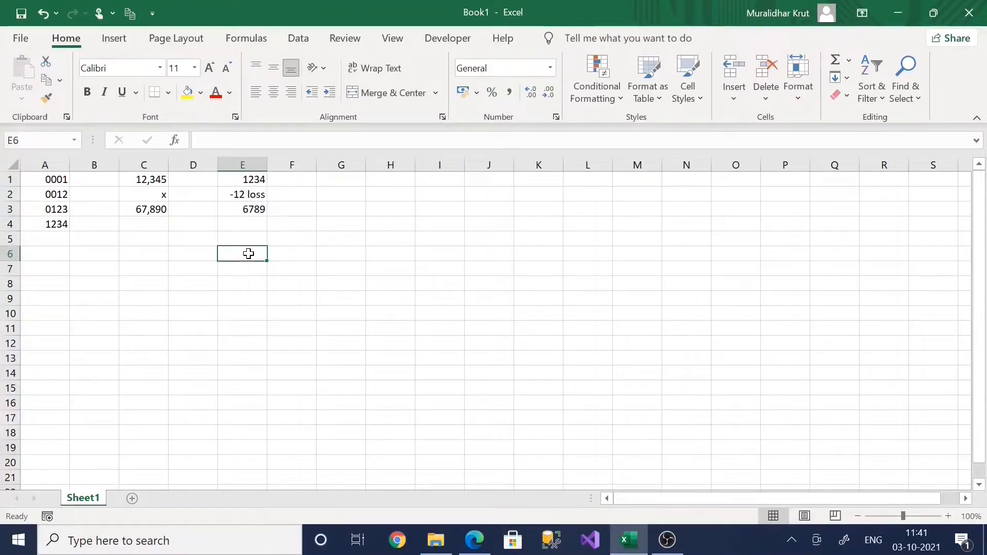
Enter the decimal numbers 123.456 in cell G1 and 123.4 in cell G2
click(255, 197)
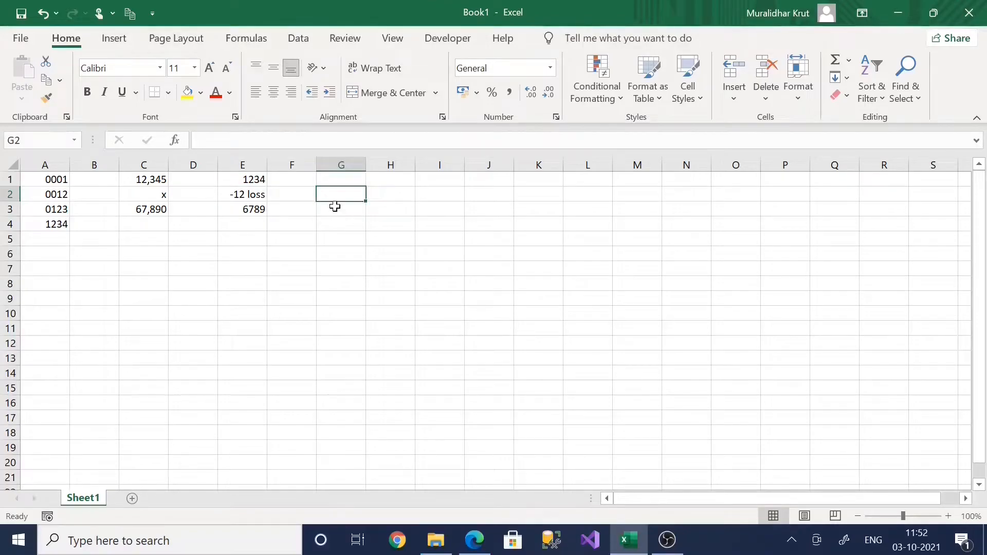
click(343, 179)
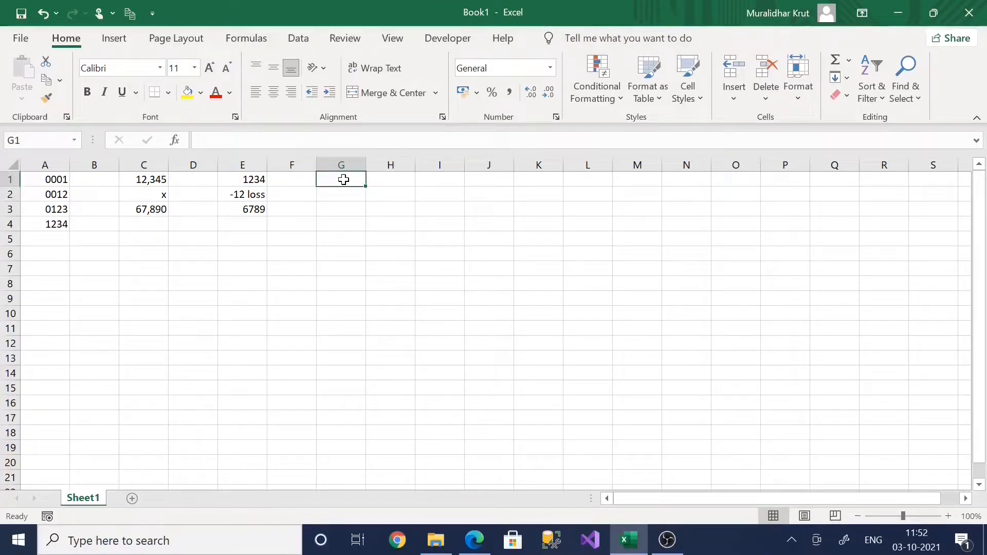
text(123.456)
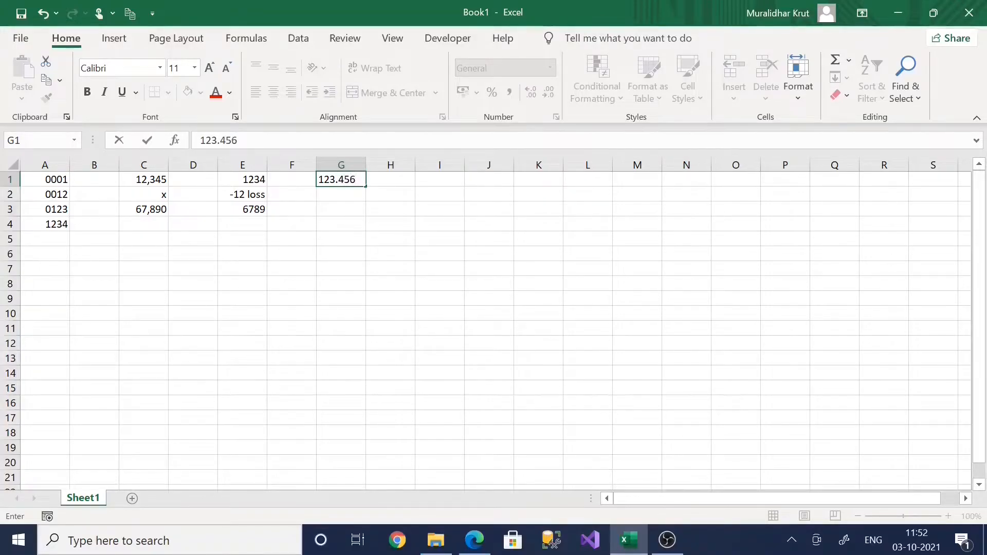
click(342, 198)
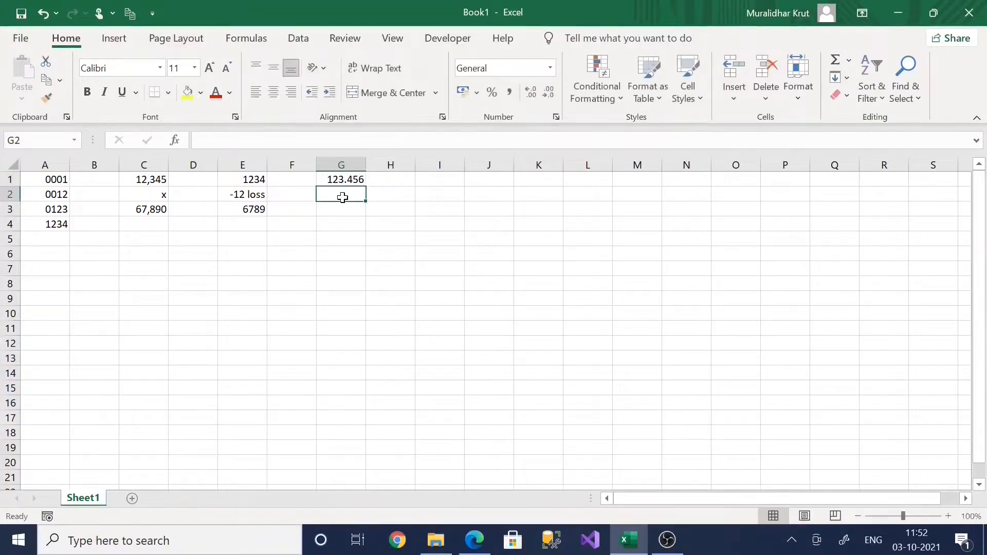
text(123.4)
click(387, 209)
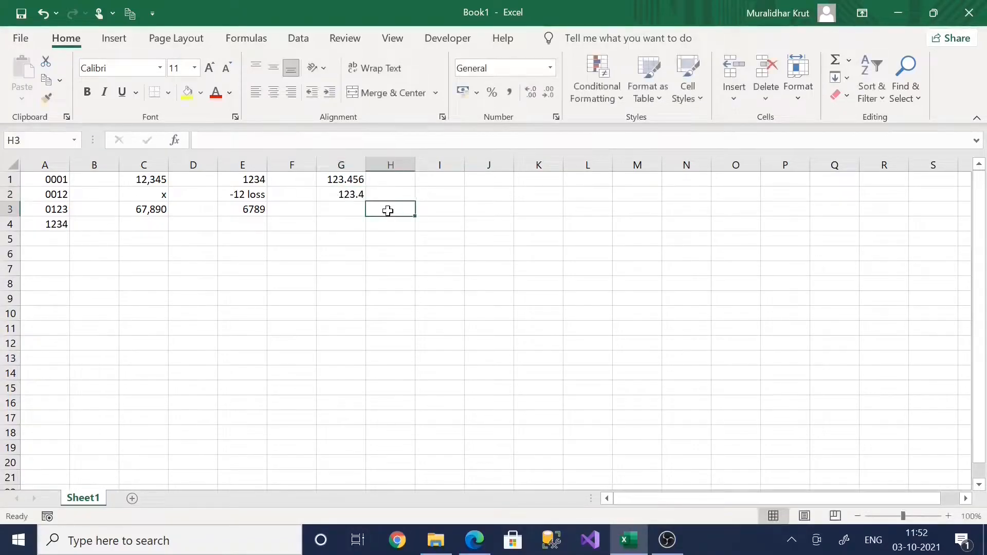
Apply the custom number format #.## to cells G1:G2
drag(333, 180, 345, 195)
click(556, 117)
click(483, 307)
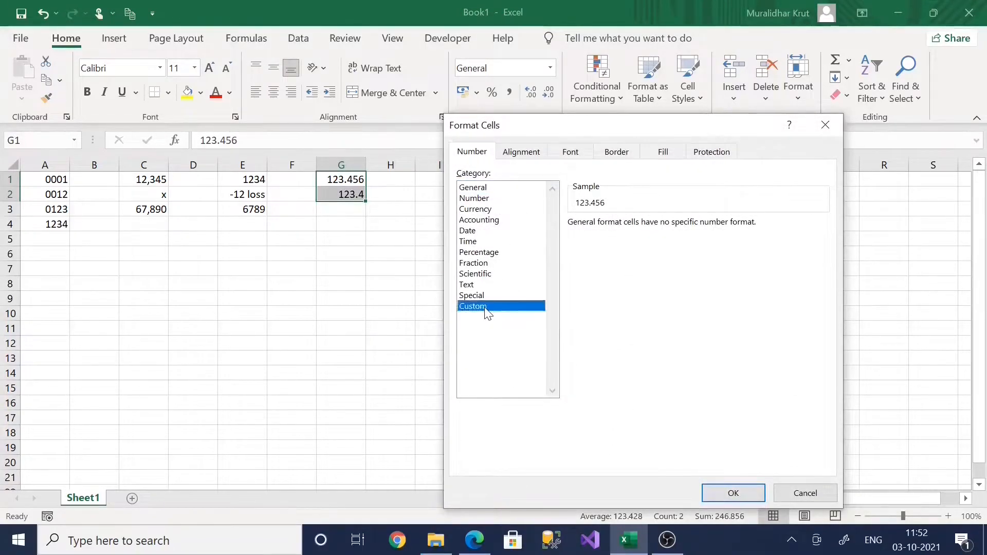
drag(599, 237, 564, 240)
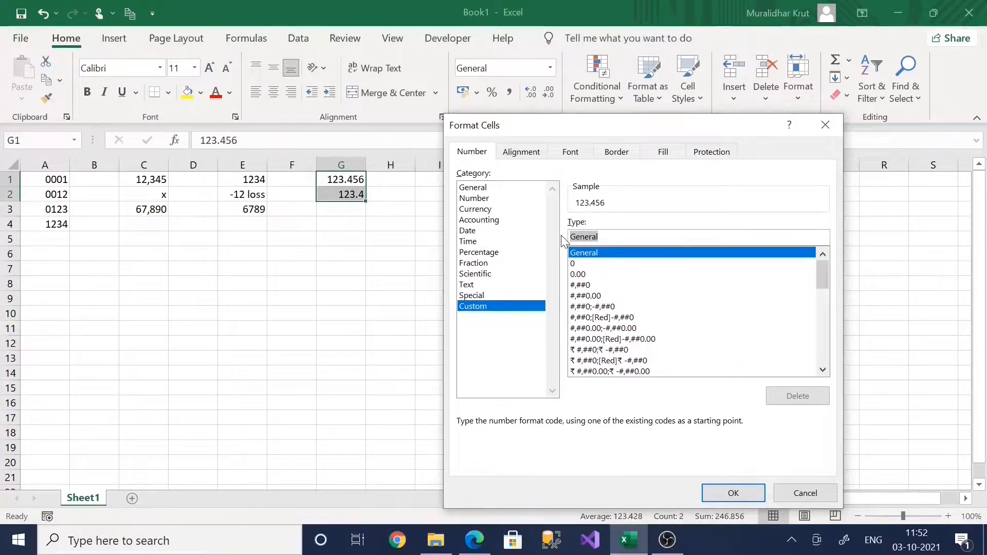
text(#)
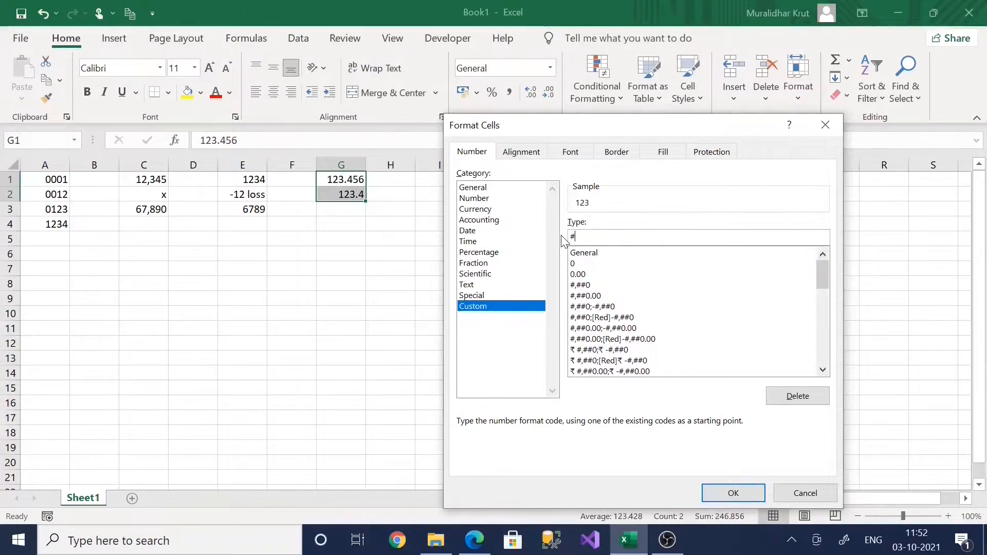
text(.##)
click(734, 494)
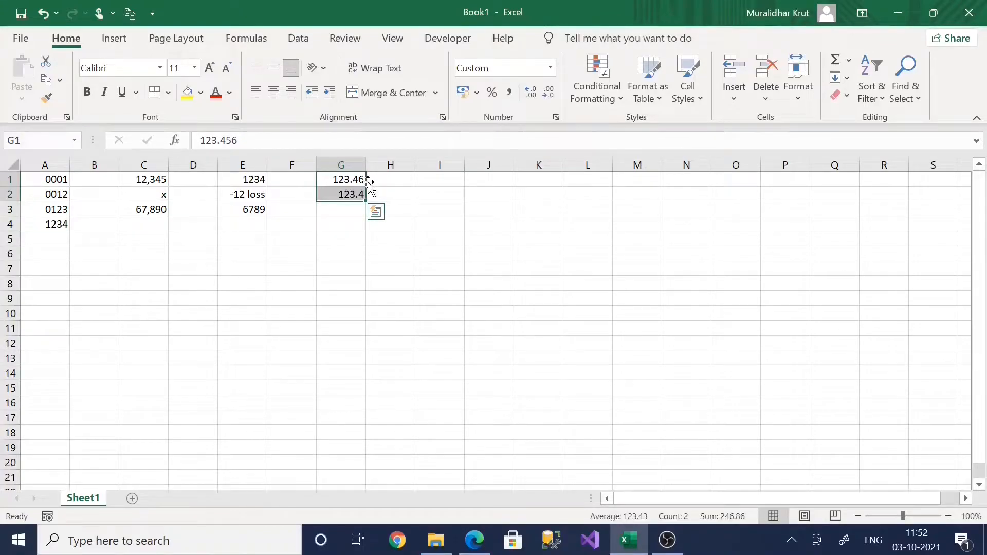
click(348, 197)
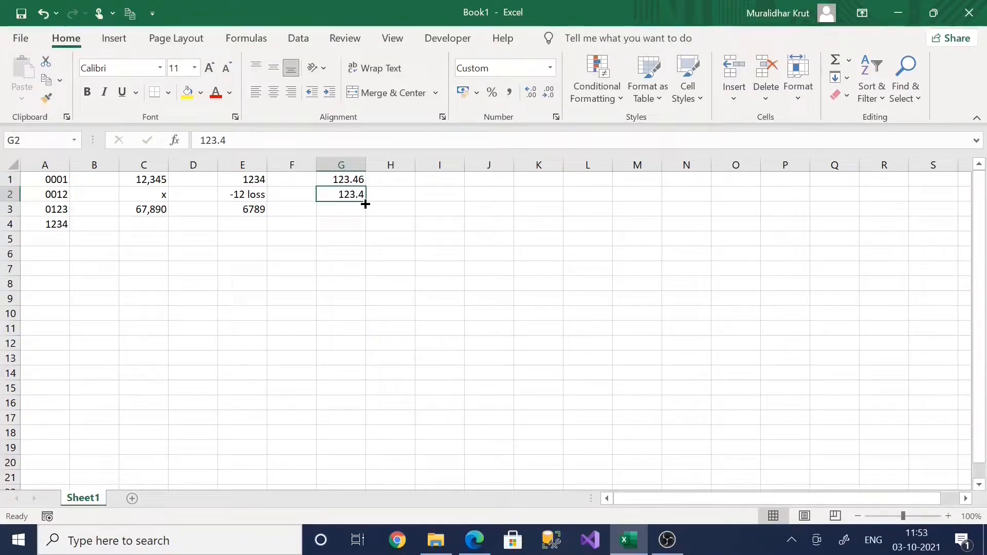
Change the custom number format of cells G1:G2 to 0.00
drag(320, 179, 331, 192)
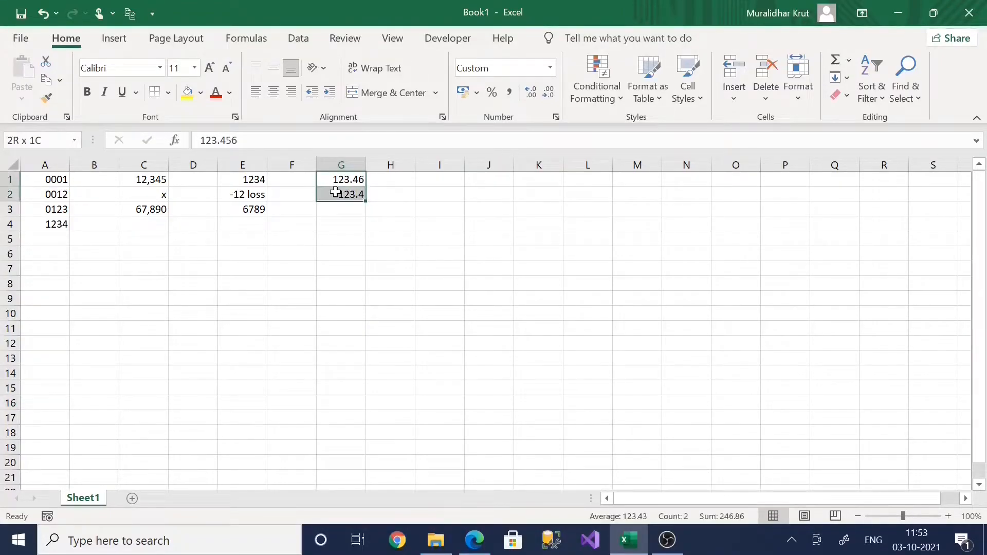
click(556, 116)
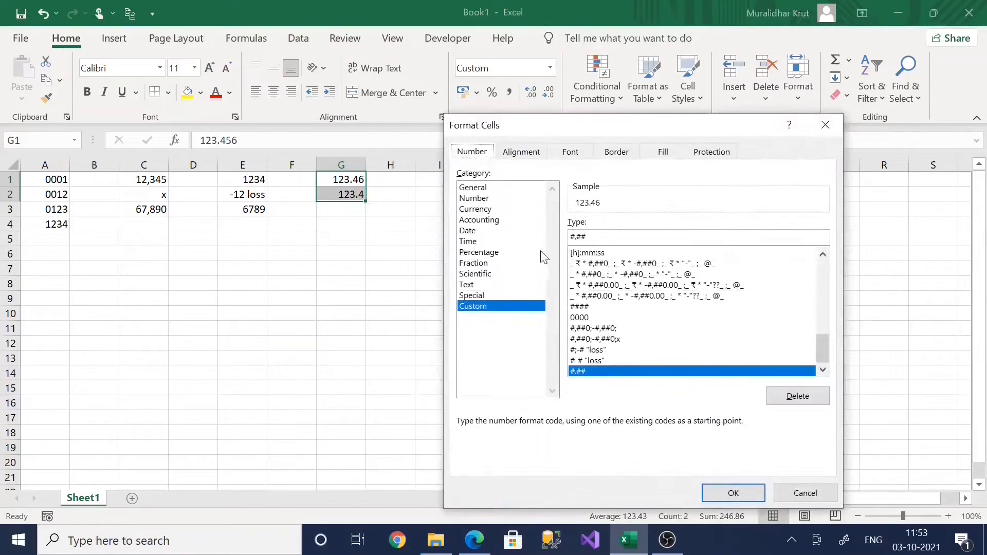
drag(595, 237, 550, 234)
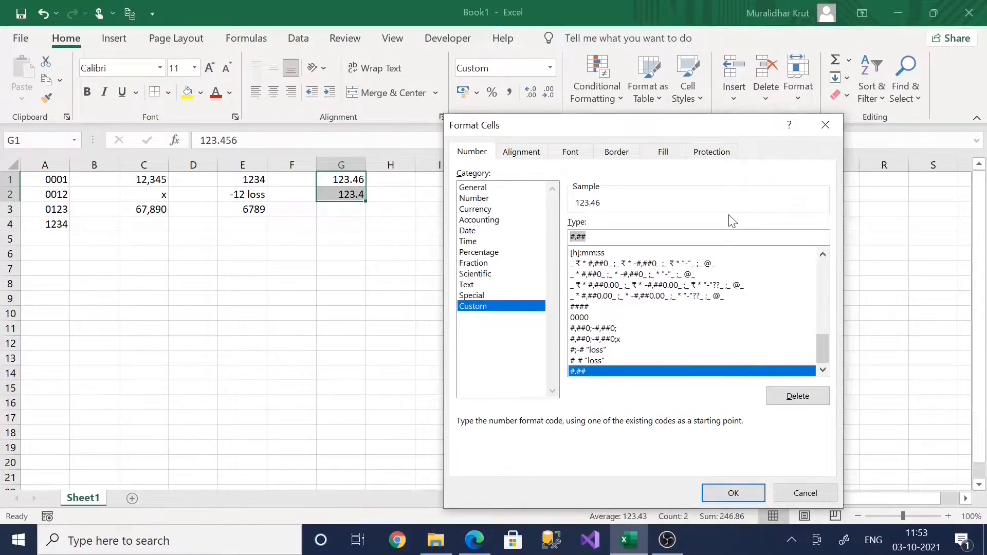
text().)
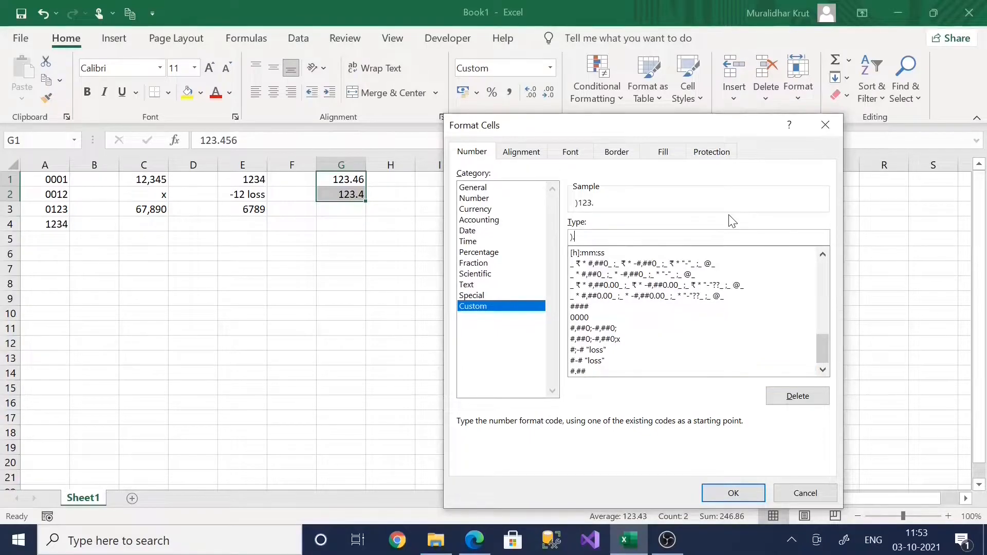
text()))
key(BackSpace)
key(BackSpace)
key(BackSpace)
key(BackSpace)
text(0.00)
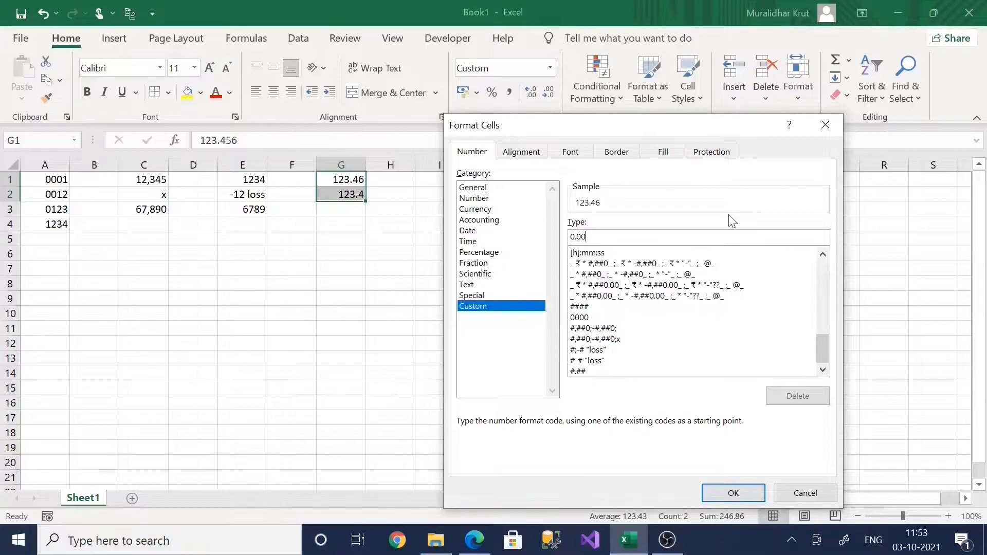
click(741, 492)
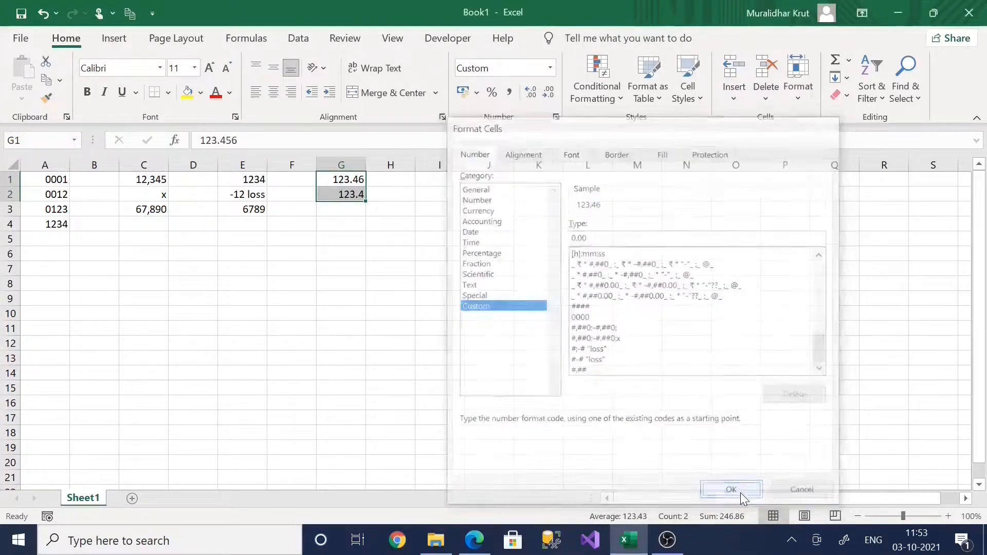
click(362, 193)
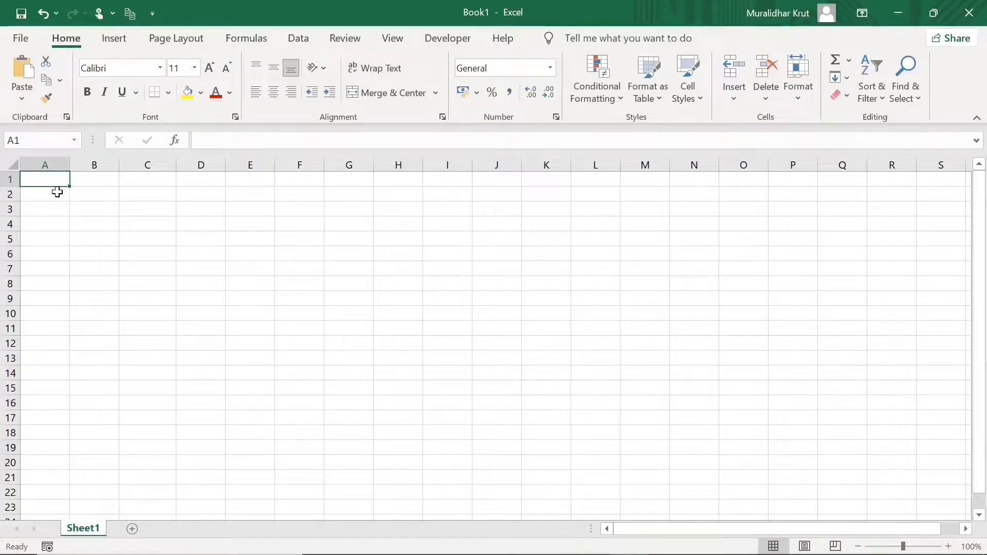
Fill cells A1 through A5 of the blank sheet with the numbers 1, 2, 3, 4 and 5
text(1)
key(Return)
text(2)
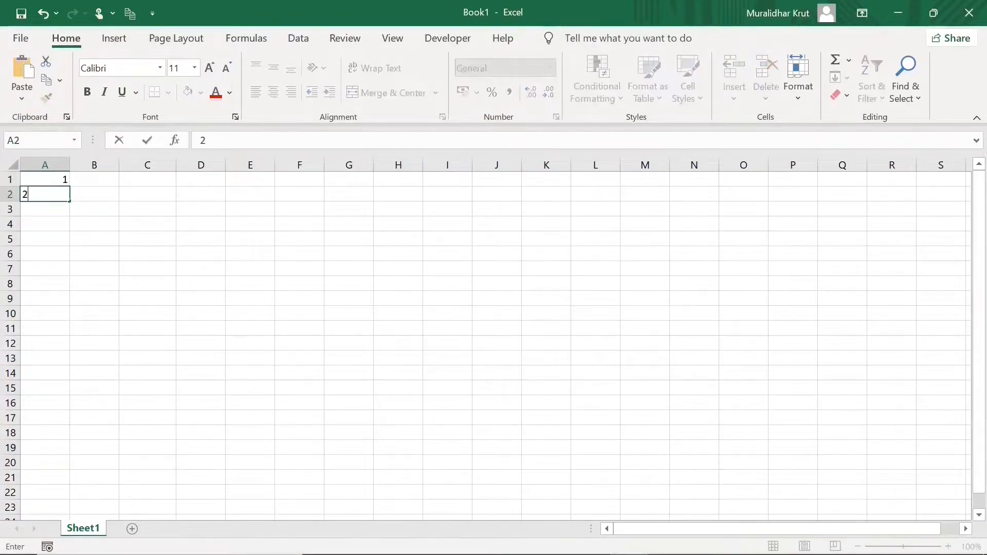
key(Return)
text(3)
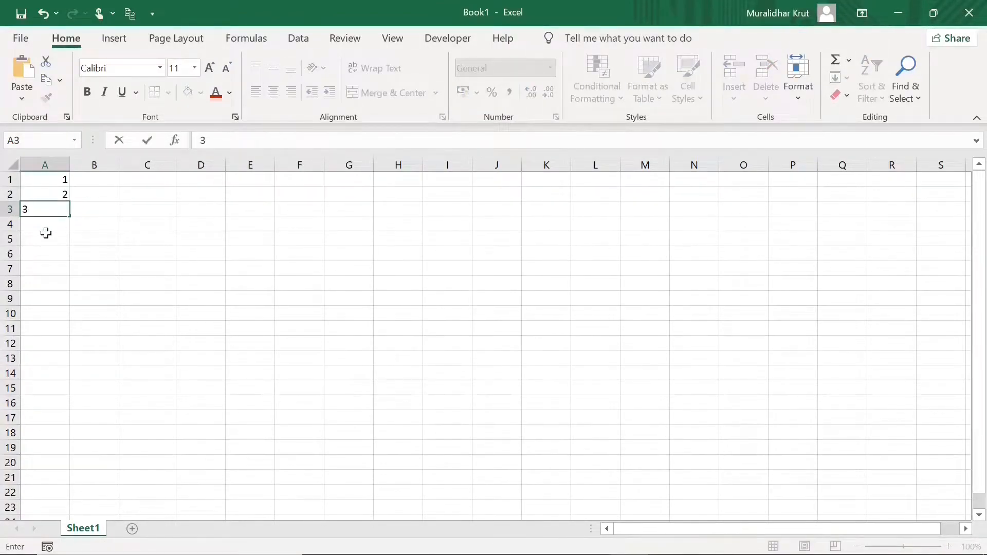
key(Return)
text(4)
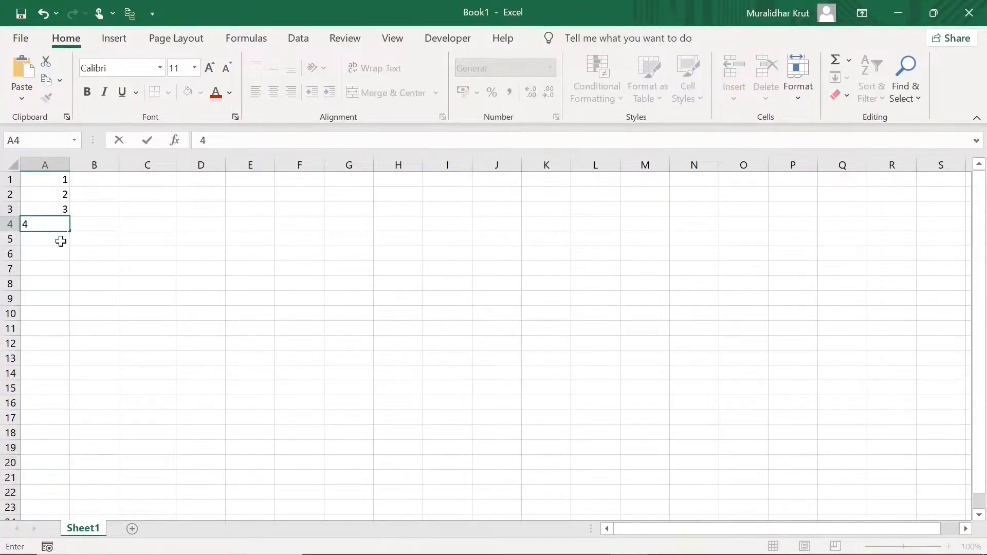
key(Return)
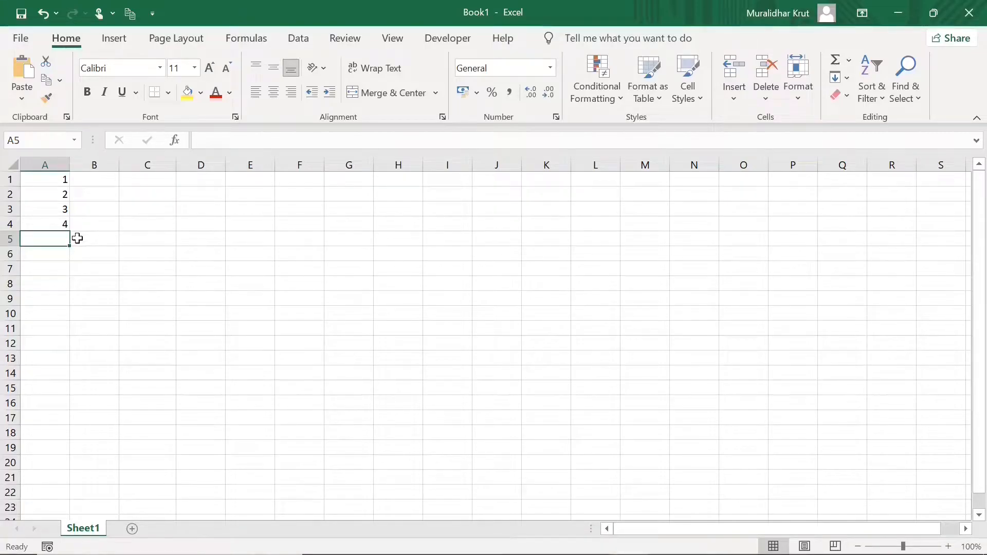
text(5)
click(154, 236)
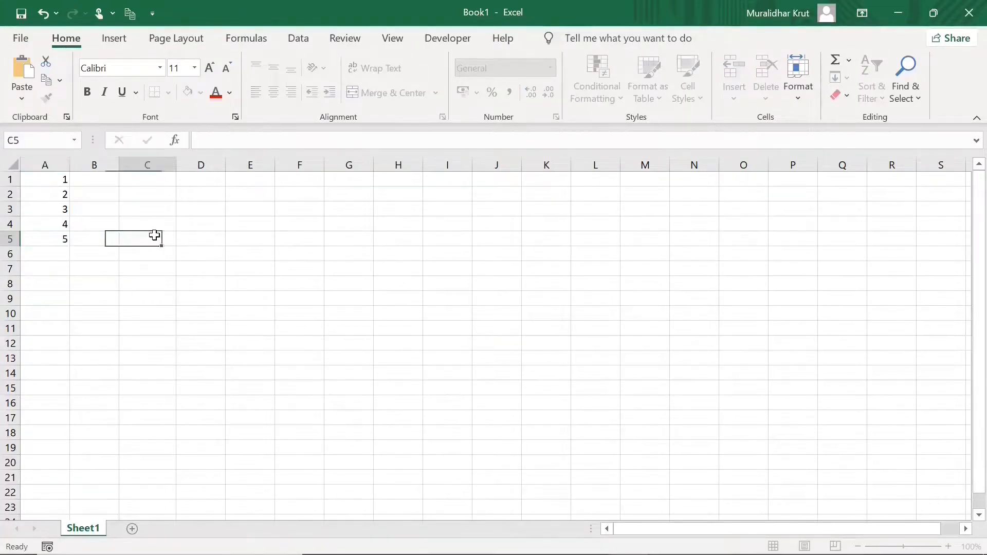
Add a conditional formatting rule to A1:A5 highlighting values greater than 2 with Light Red Fill with Dark Red Text
drag(53, 179, 73, 239)
drag(61, 245, 61, 244)
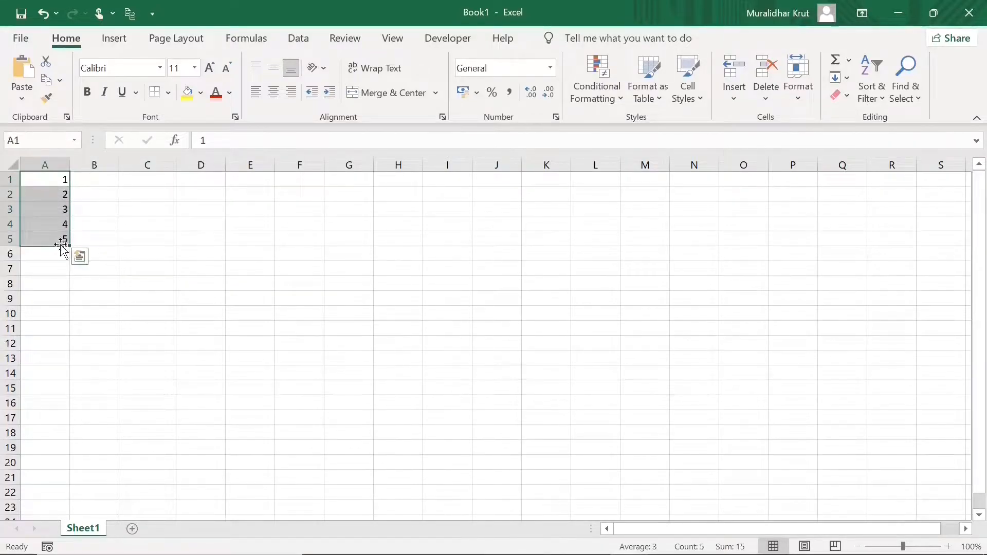
click(619, 101)
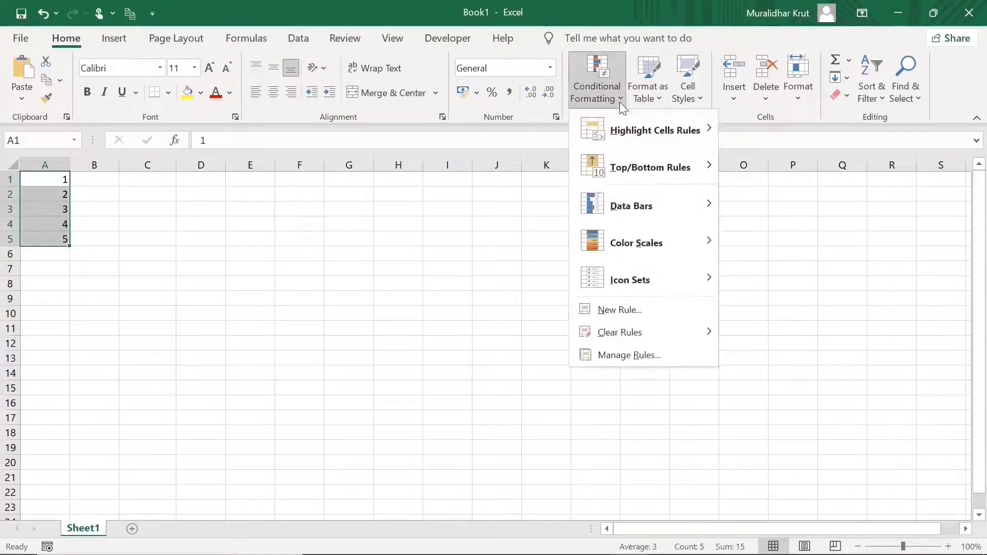
mouse_move(631, 134)
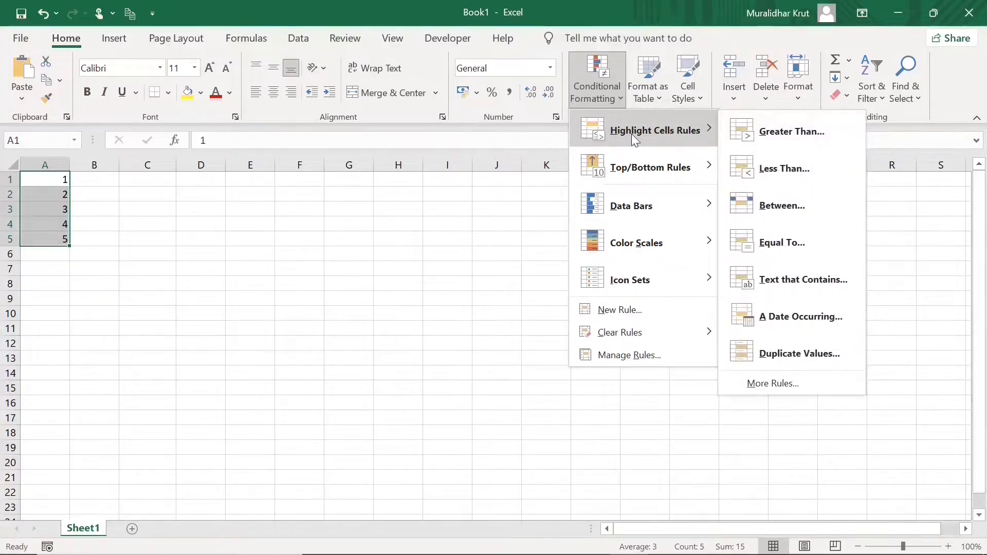
click(786, 131)
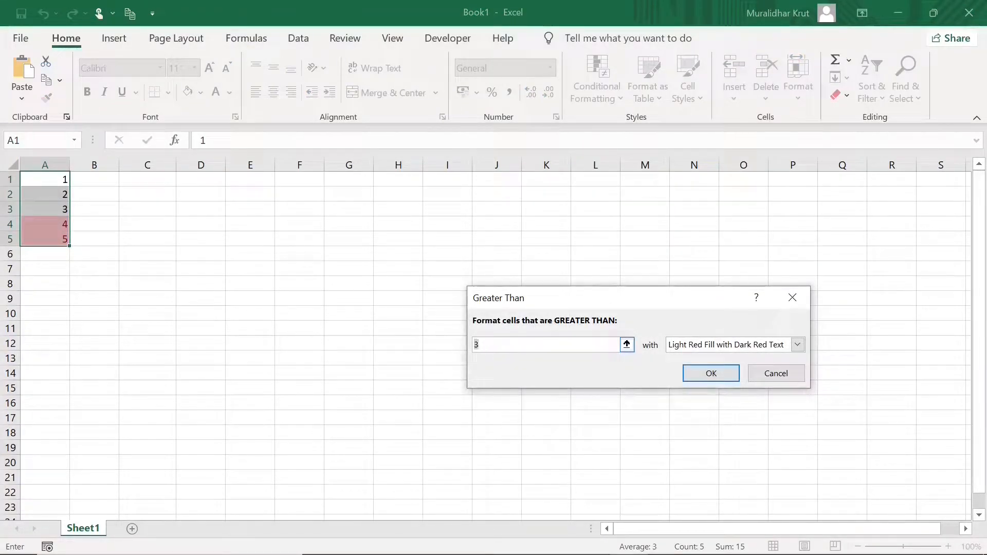
text(2)
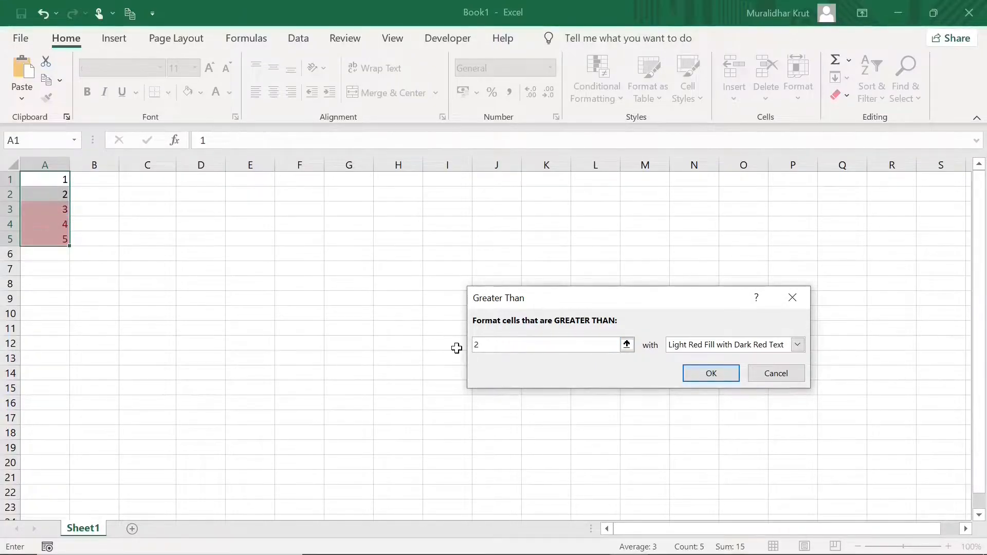
click(712, 374)
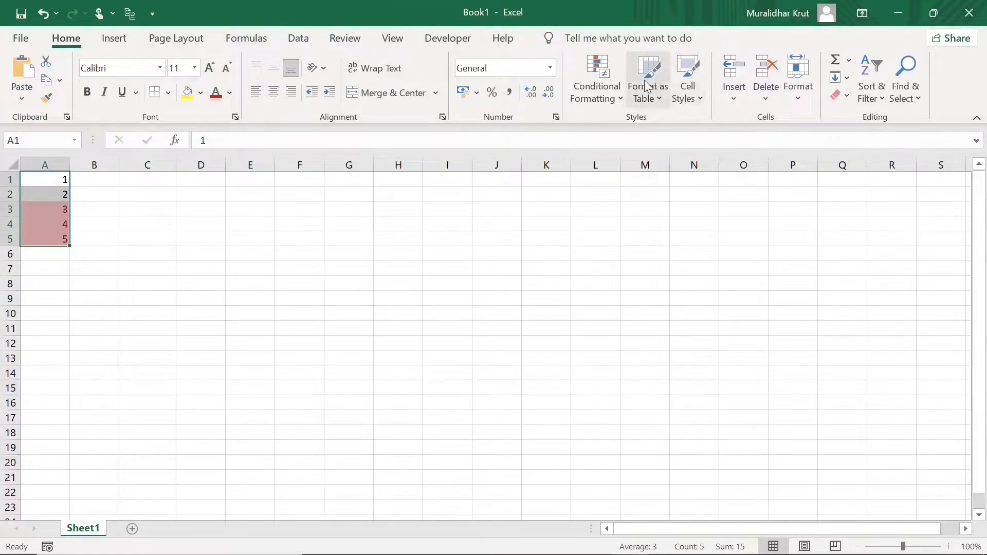
Clear the conditional formatting rules from the entire sheet
click(622, 97)
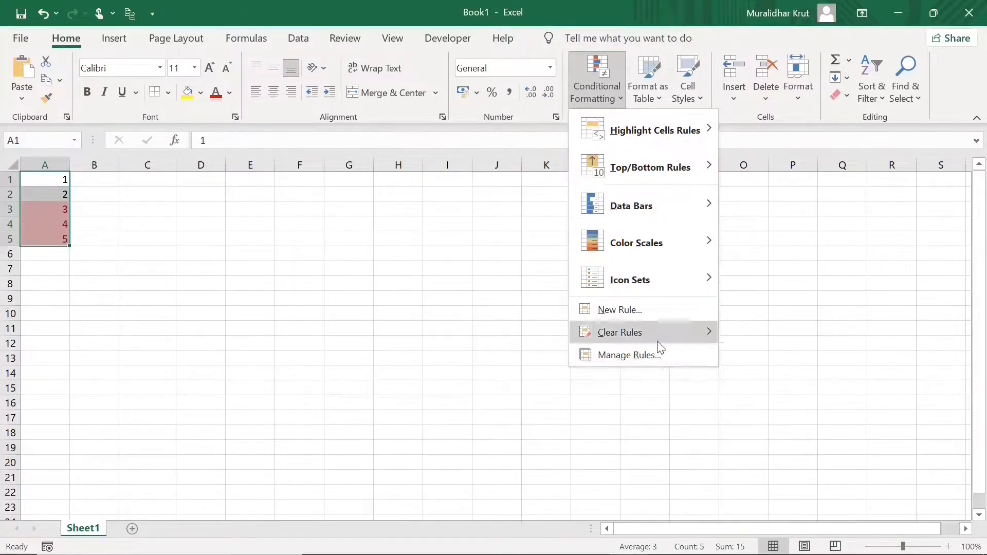
mouse_move(659, 334)
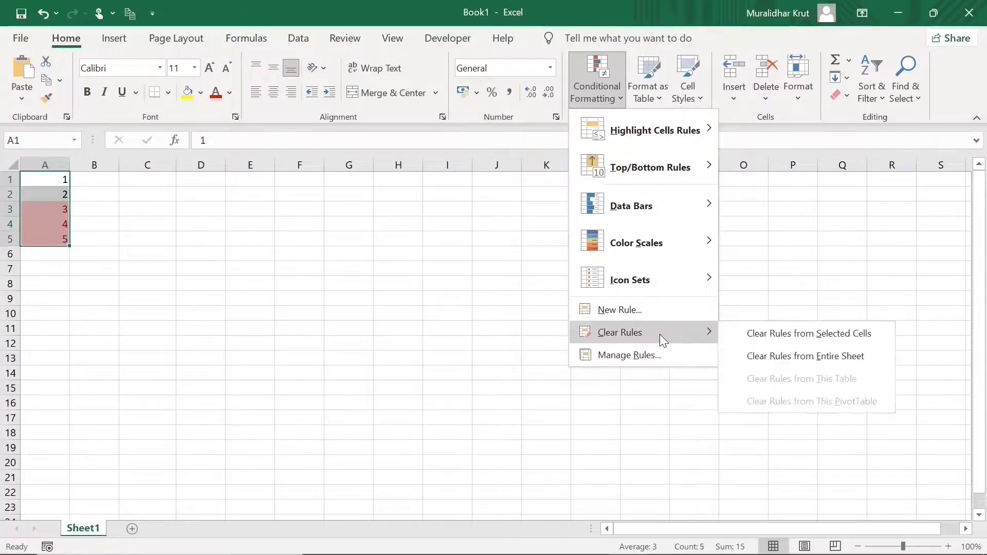
click(806, 360)
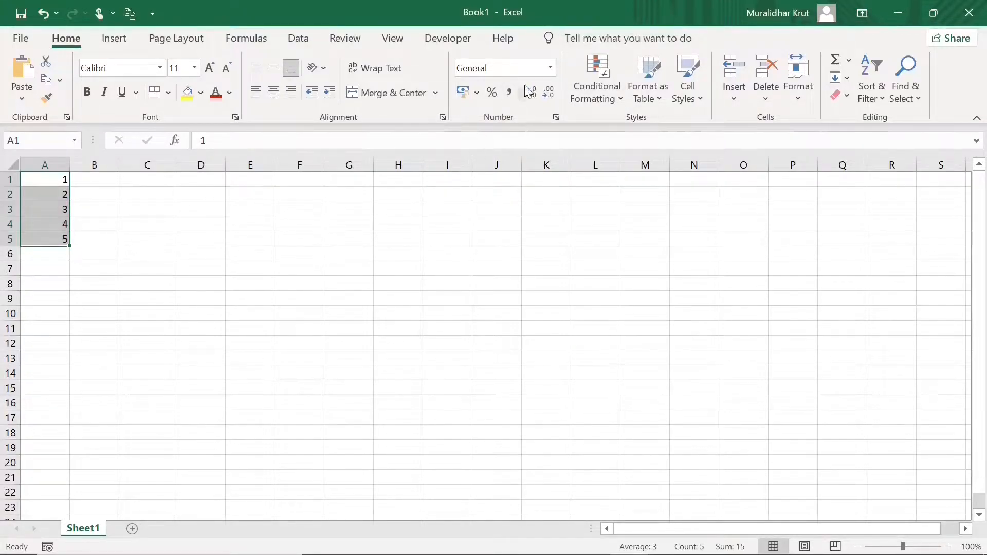
Highlight the values in A1:A5 that are between 3 and 4 with Light Red Fill with Dark Red Text
click(621, 102)
mouse_move(621, 130)
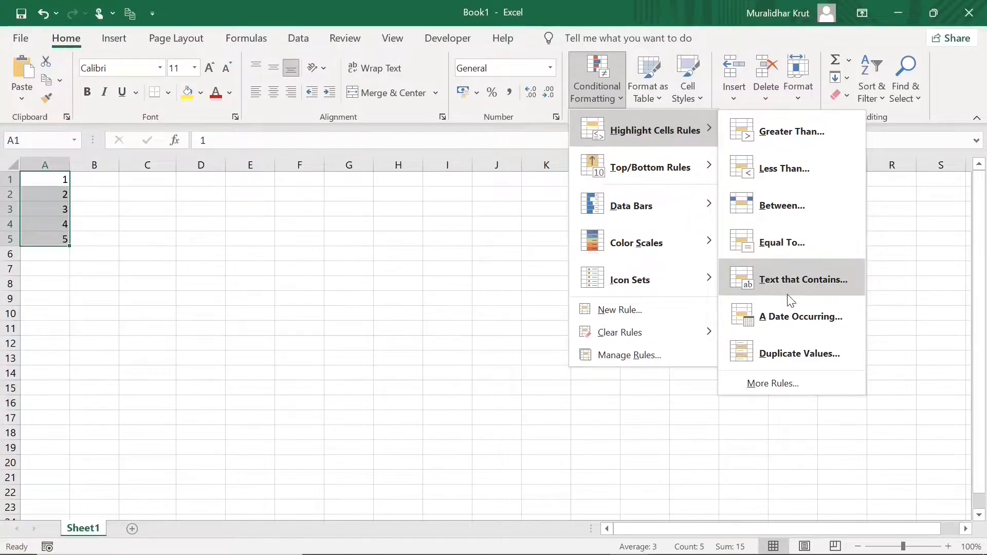
click(775, 204)
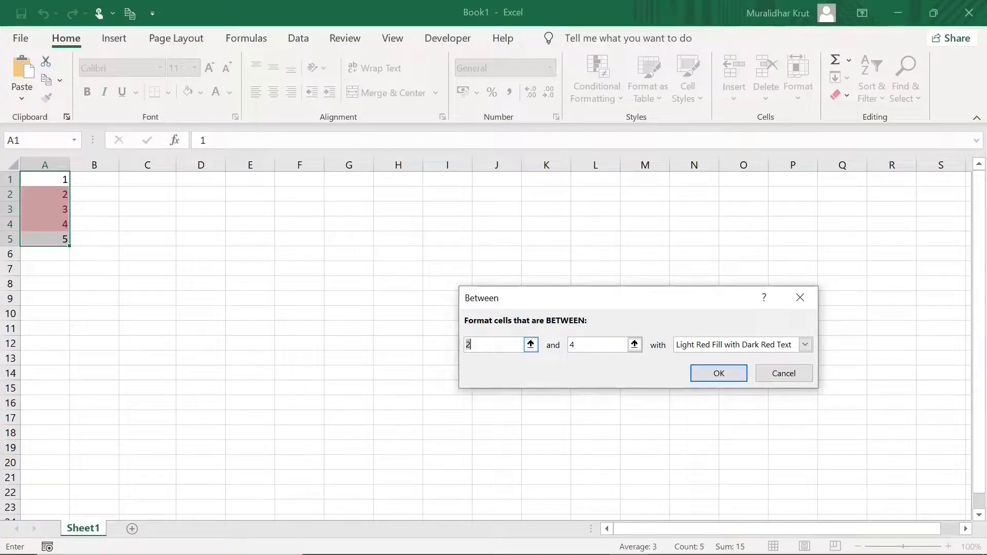
key(BackSpace)
text(3)
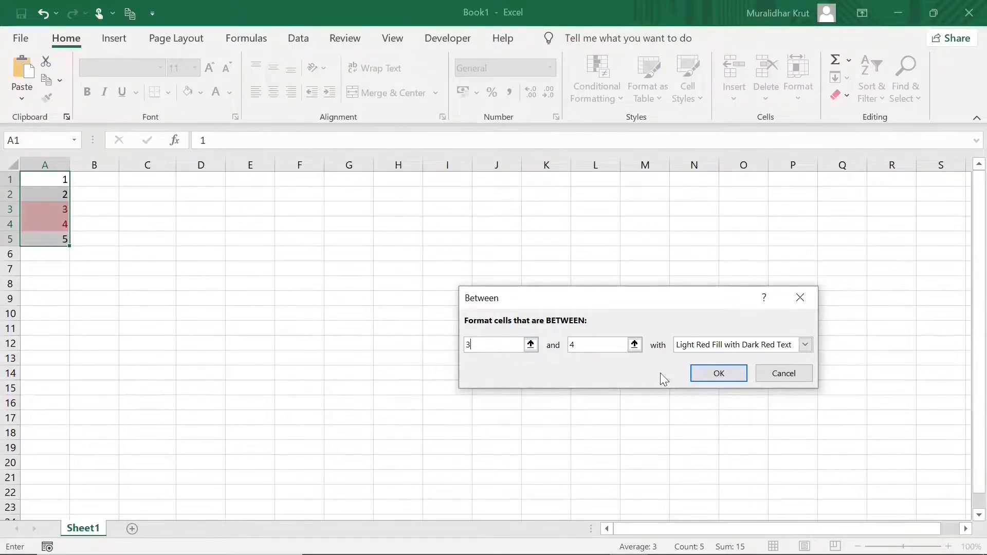
click(719, 373)
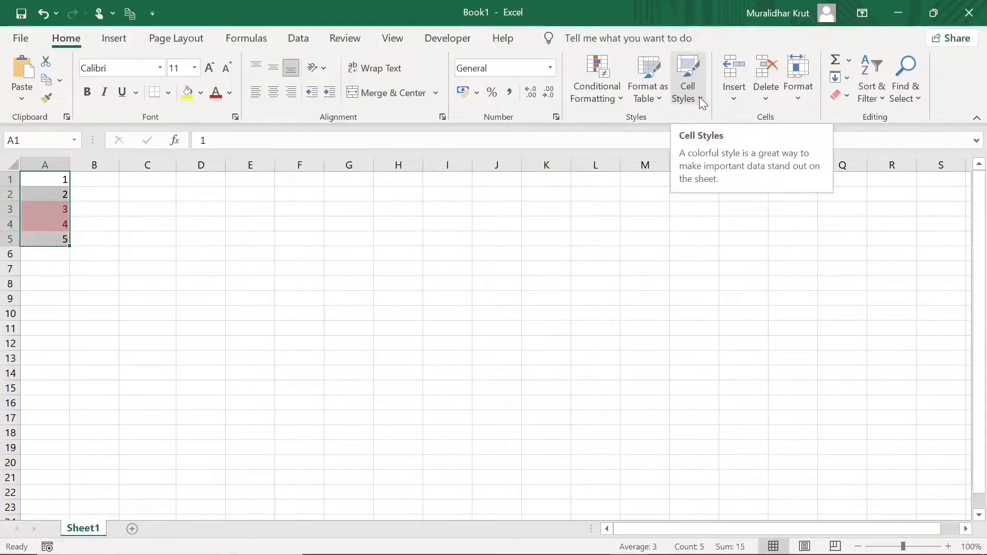
Clear the between-values conditional formatting from the entire sheet
click(622, 98)
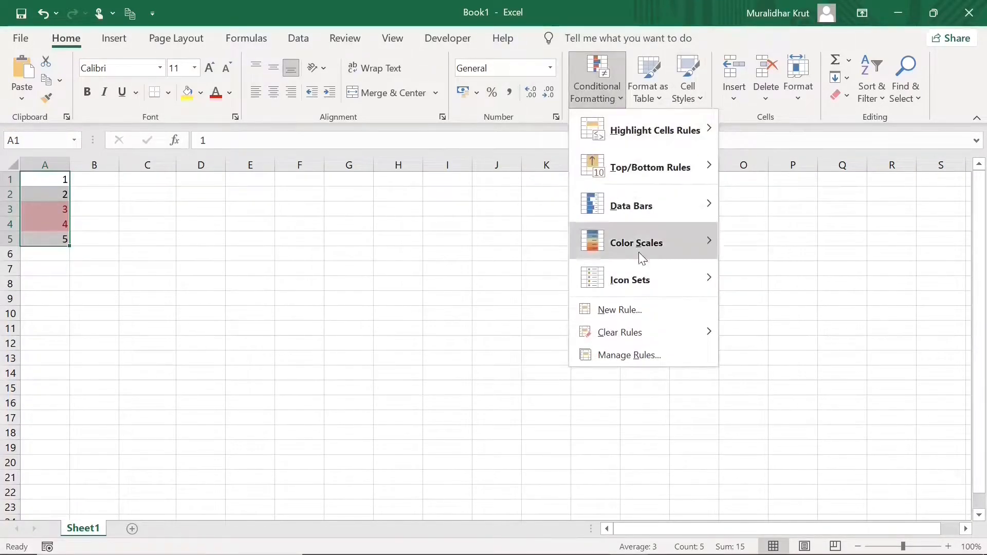
click(781, 359)
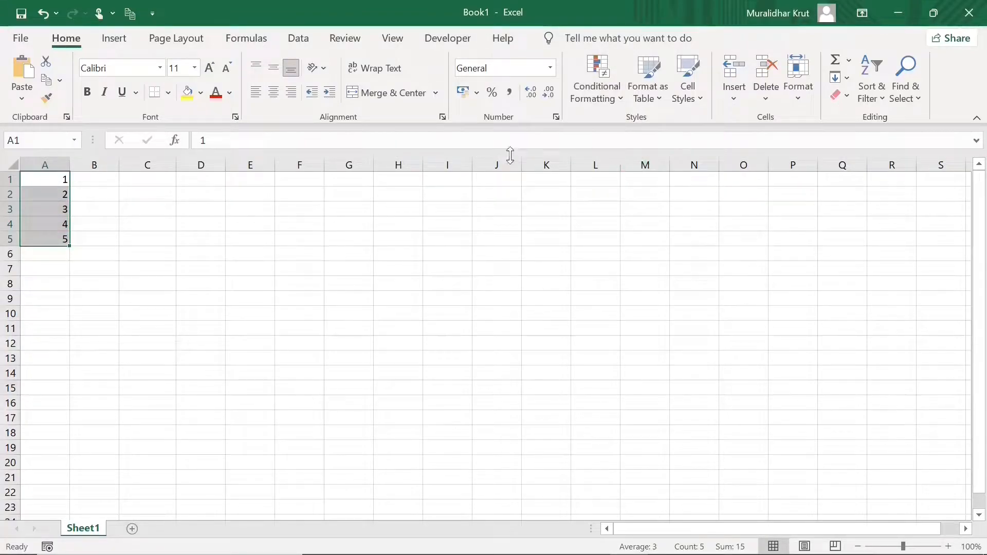
Fill cells C1 through C5 with the letters a, b, c, d and b
click(135, 177)
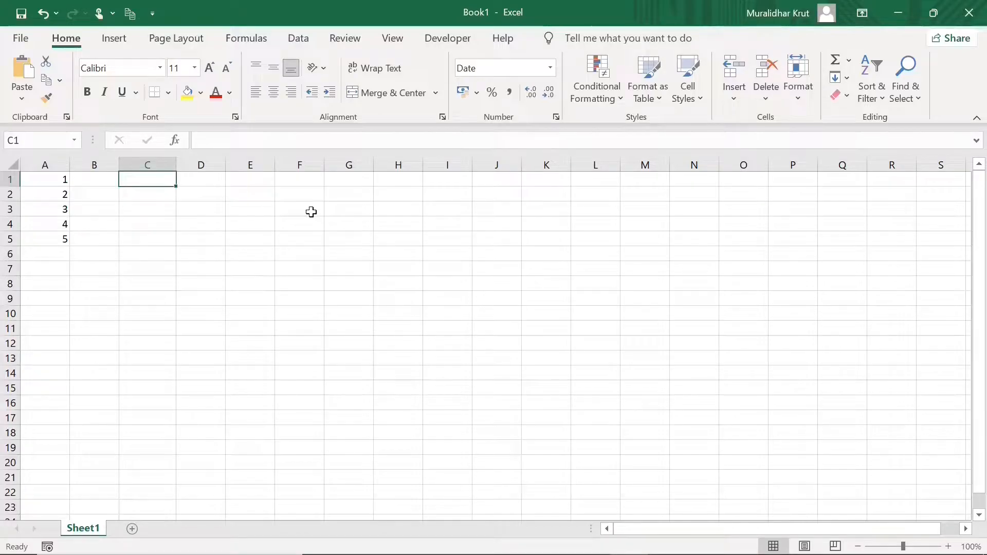
text(a)
click(157, 193)
text(b)
click(161, 209)
text(c)
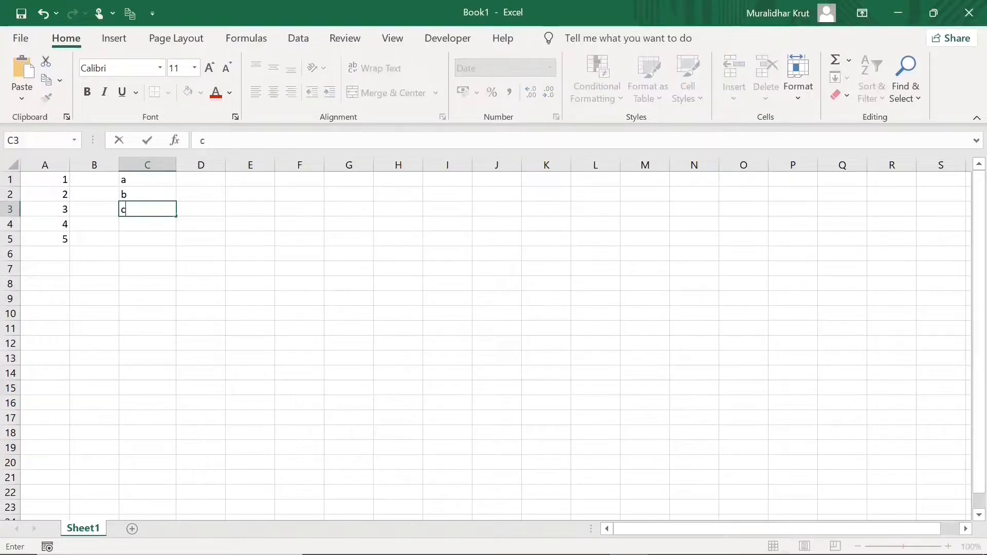
click(160, 224)
text(d)
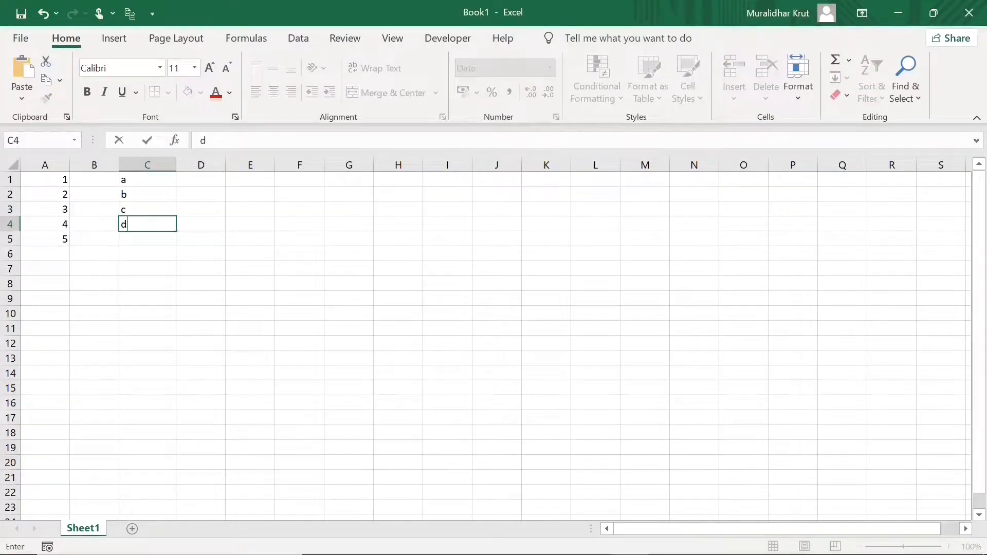
click(158, 239)
text(b)
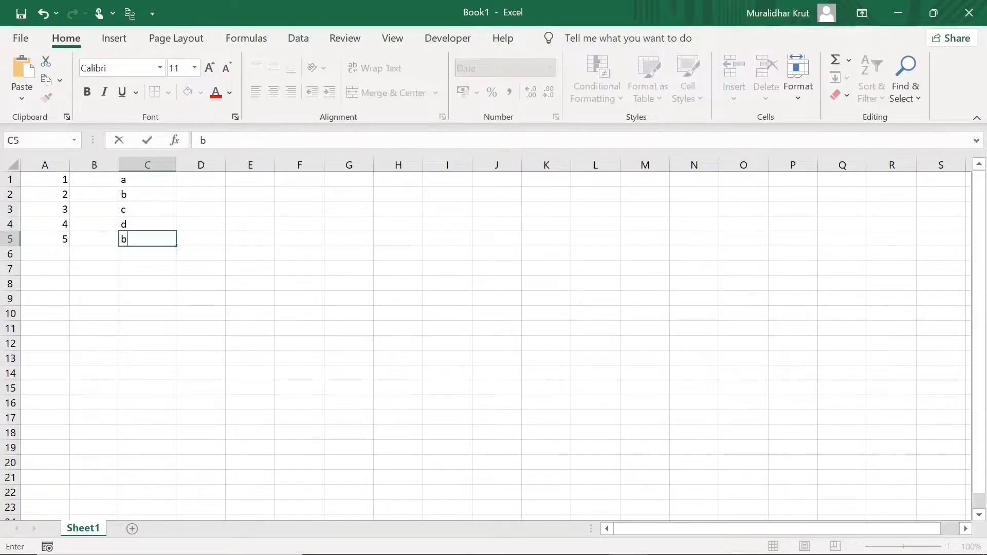
click(220, 298)
Add a Text that Contains rule to C1:C5 highlighting the text c with Light Red Fill with Dark Red Text, trying b first
drag(135, 178, 148, 237)
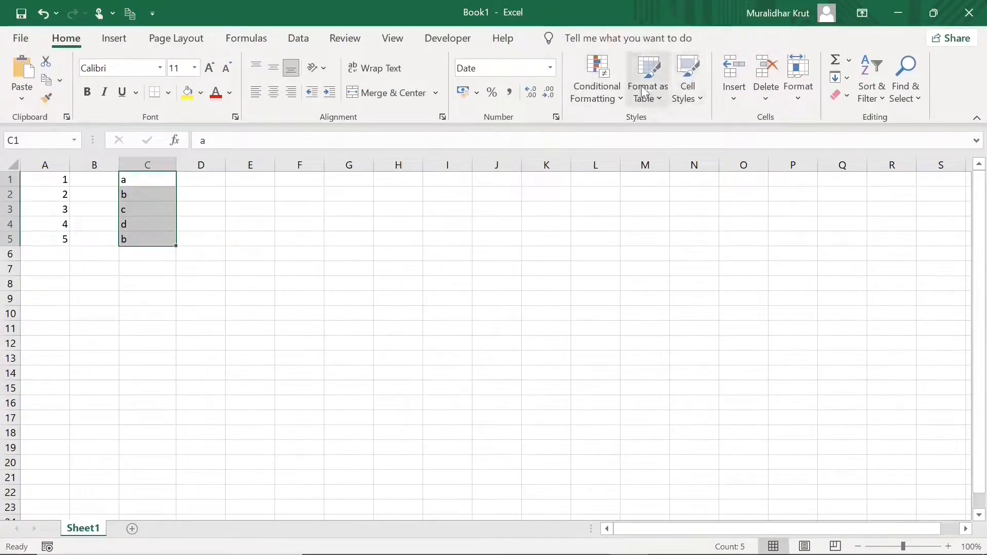
click(622, 95)
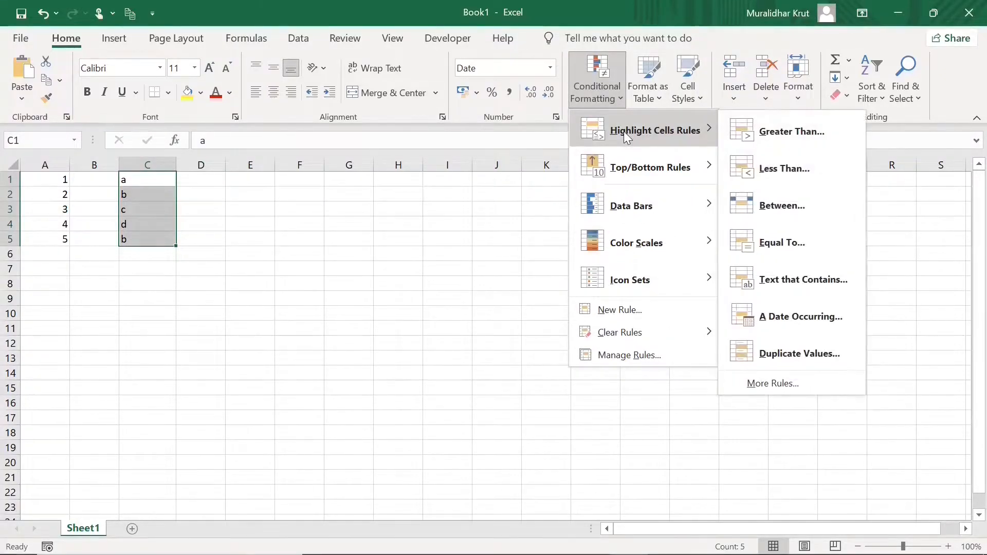
click(789, 280)
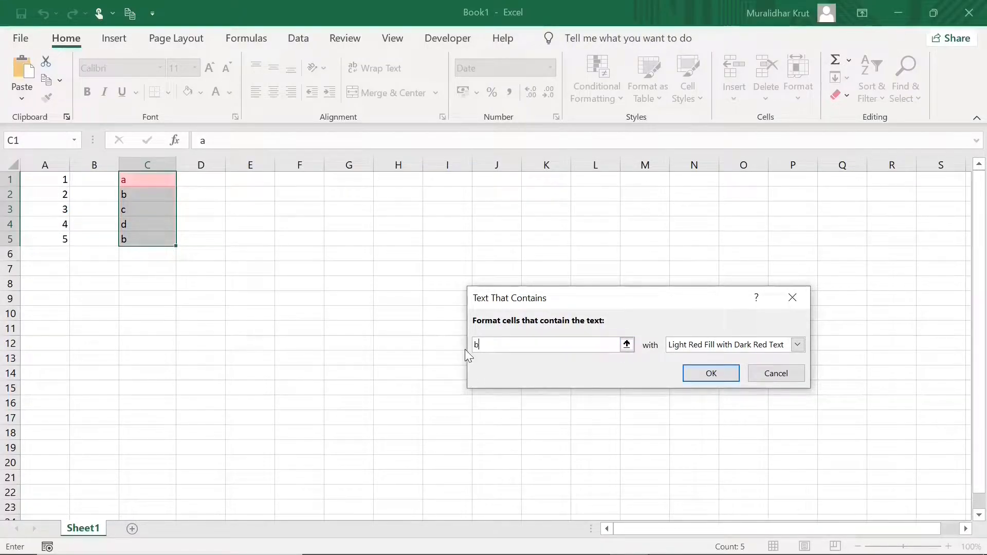
text(b)
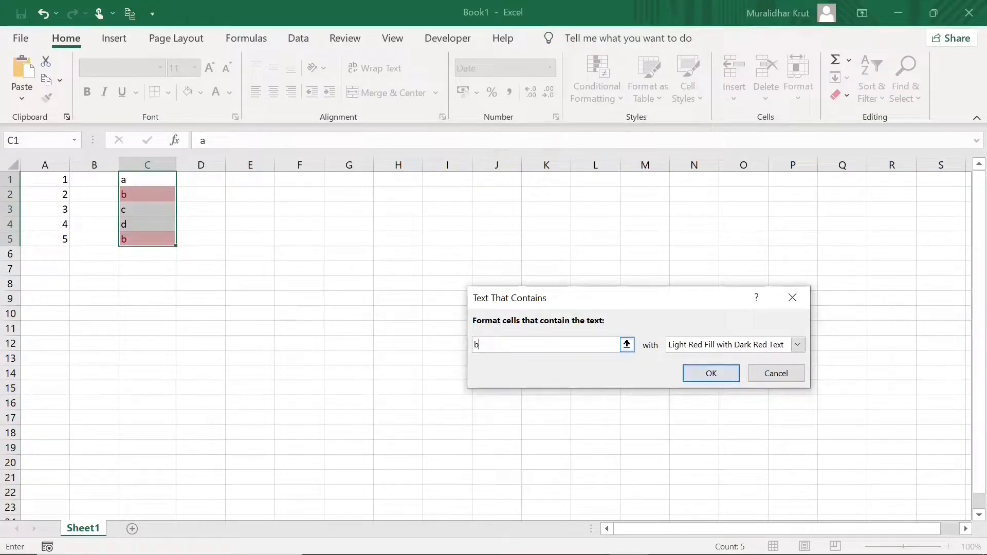
text(c)
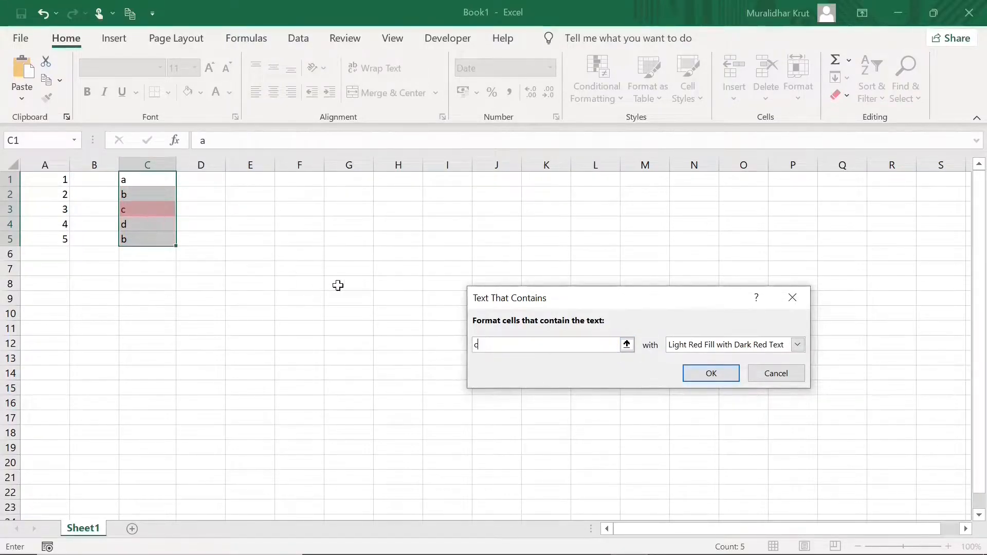
click(711, 374)
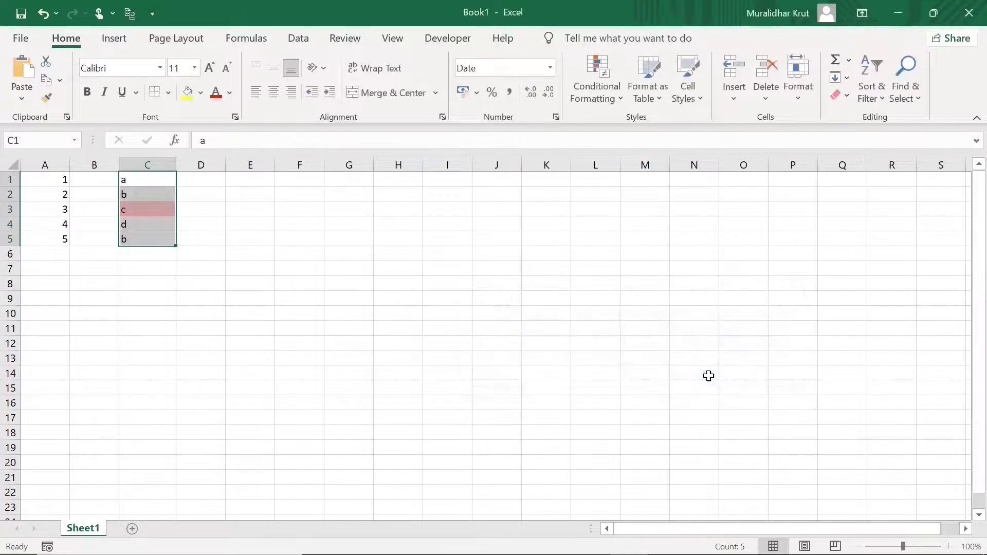
Clear the text highlighting rule from the entire sheet
click(622, 102)
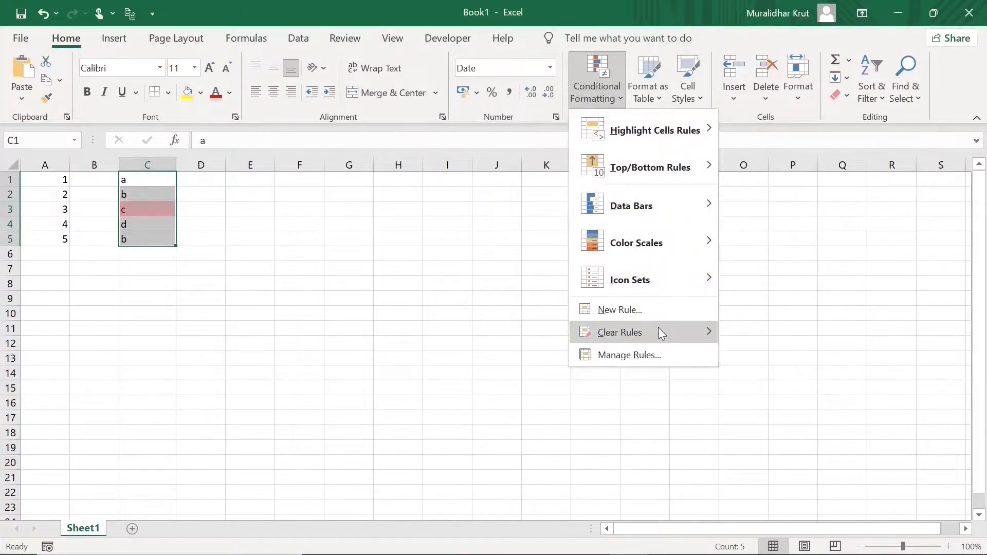
mouse_move(658, 330)
click(777, 351)
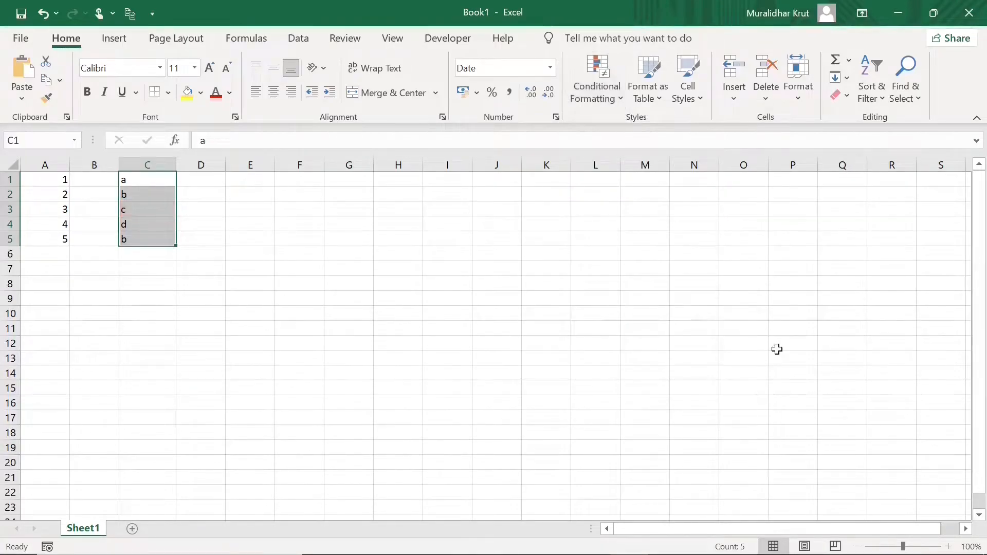
Highlight the duplicate values in C1:C5 with Light Red Fill with Dark Red Text
click(622, 99)
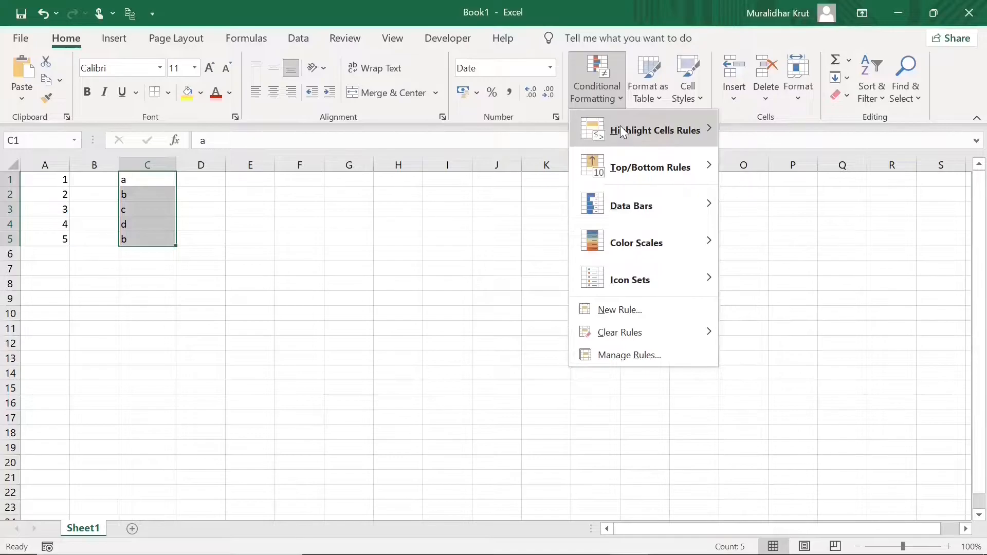
mouse_move(624, 132)
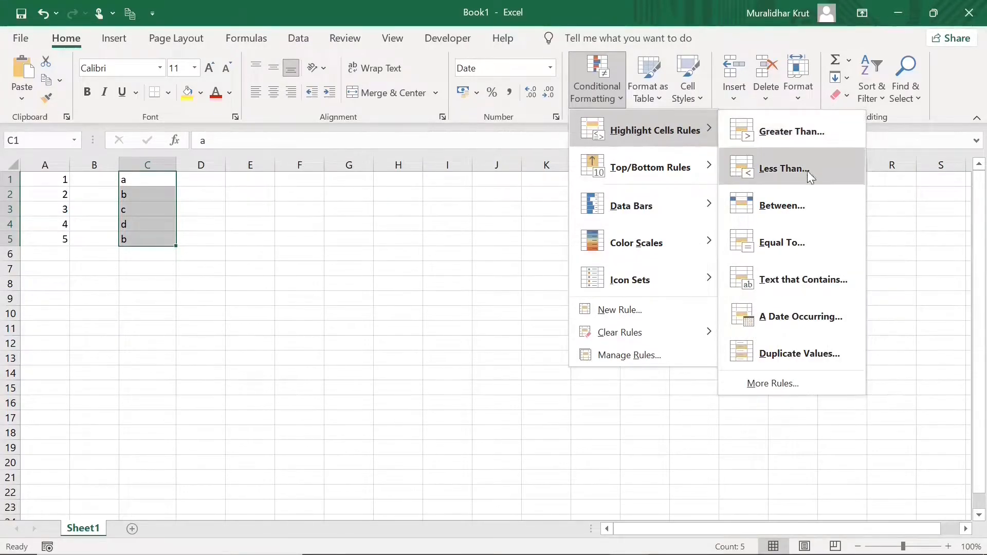
click(816, 353)
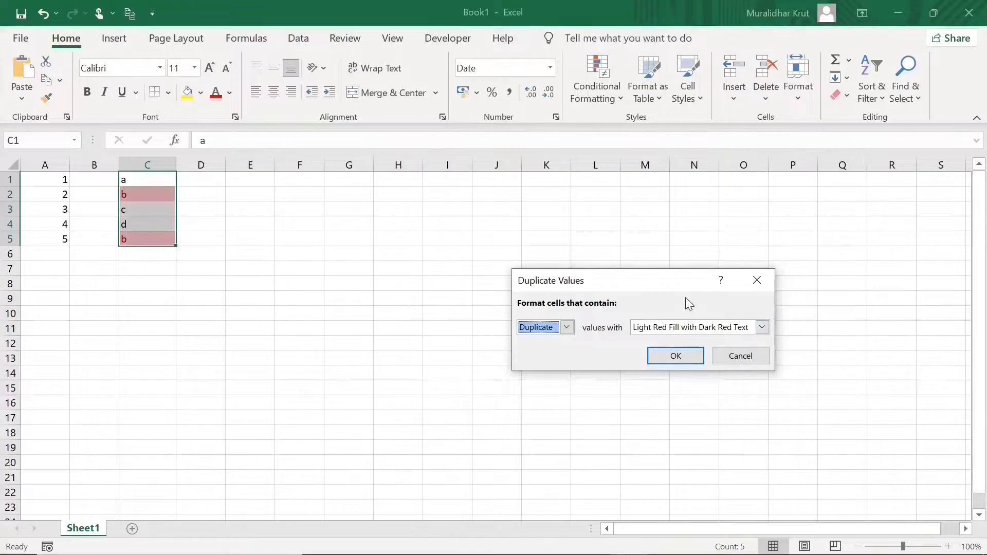
click(672, 357)
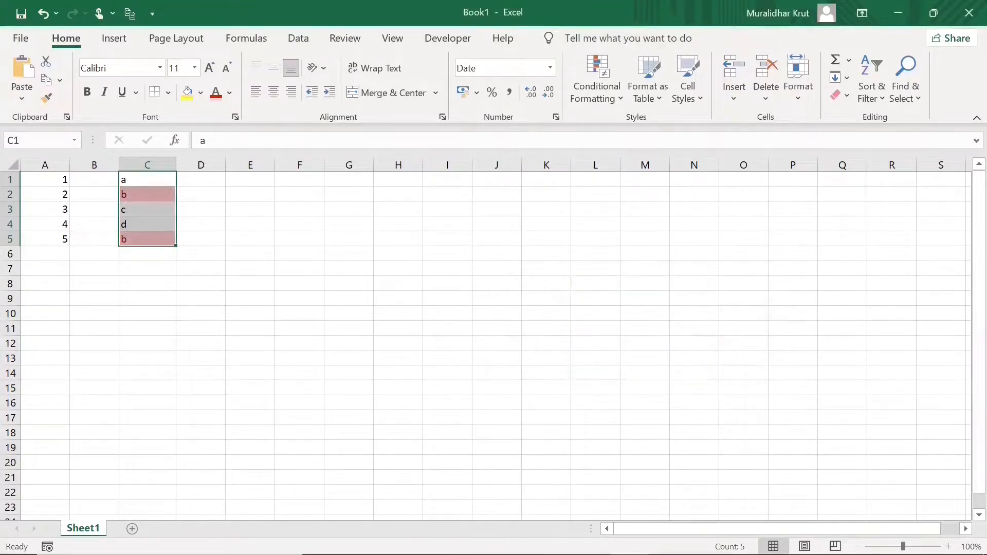
Clear the duplicate-values rule from the entire sheet
click(619, 94)
mouse_move(633, 155)
mouse_move(636, 133)
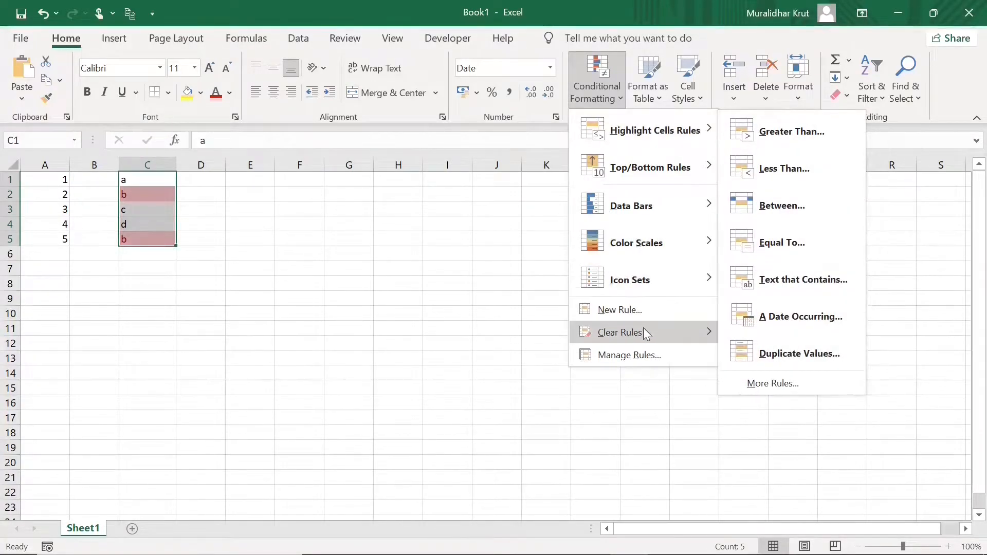
mouse_move(644, 331)
click(794, 356)
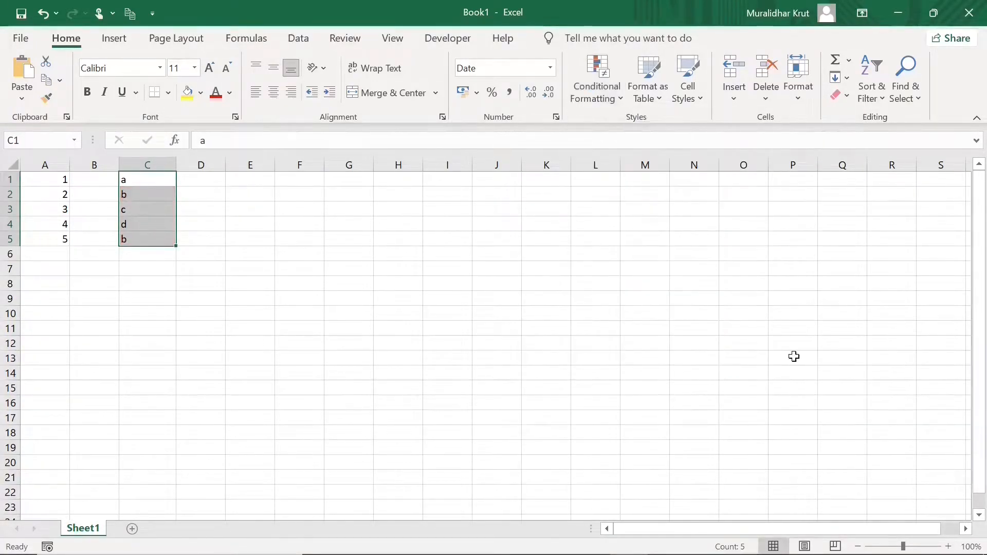
Enter the date 02-10-2021 in E1 and fill the date series down to E5
click(251, 182)
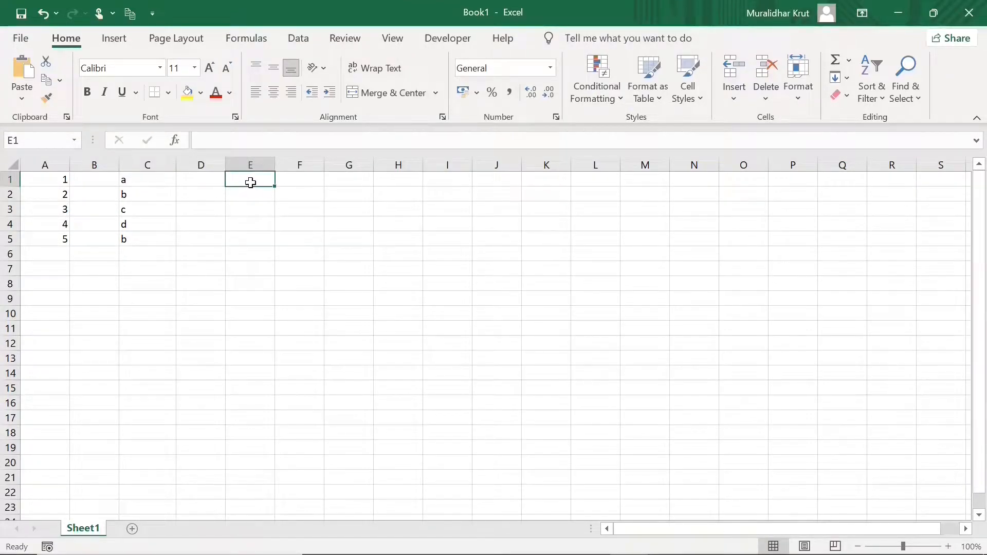
text(0)
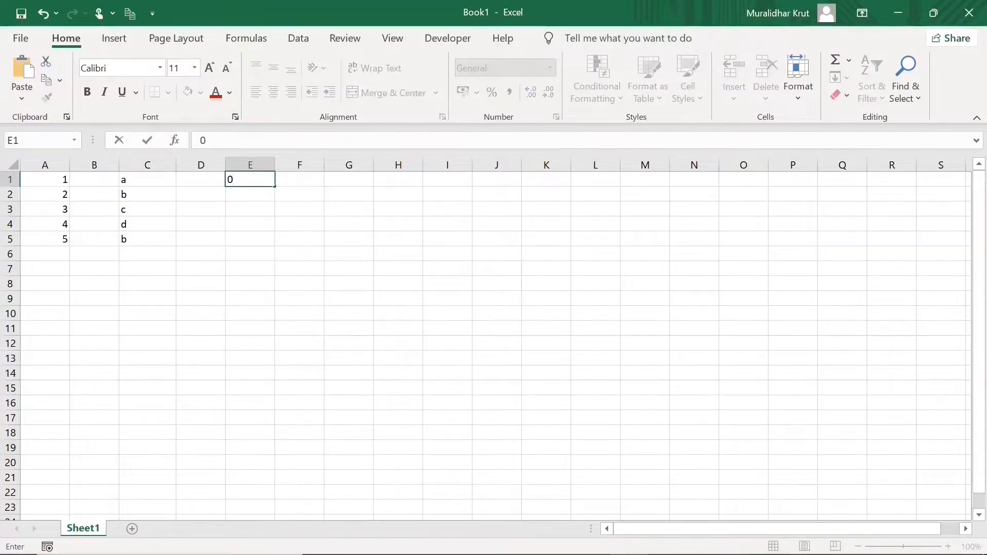
text(2-10-2021)
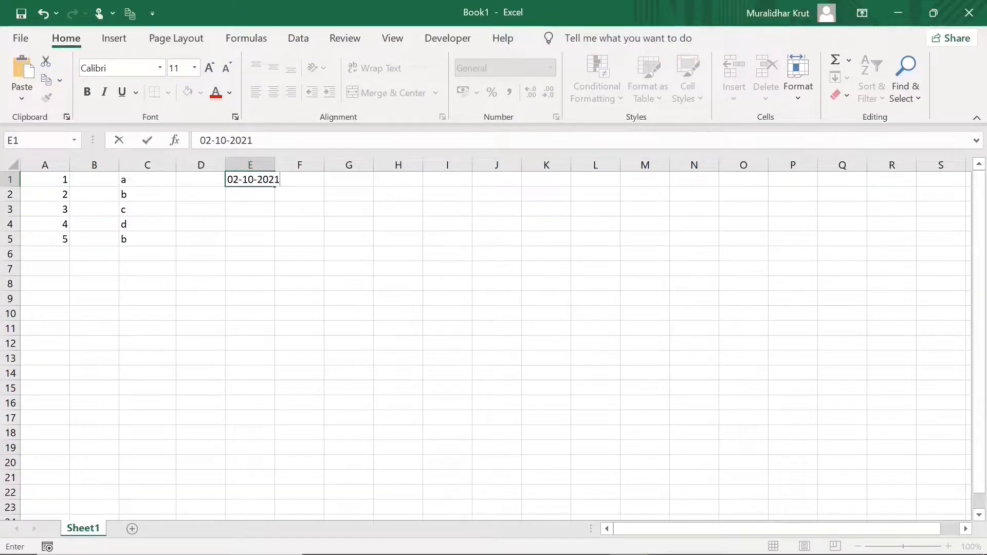
click(282, 190)
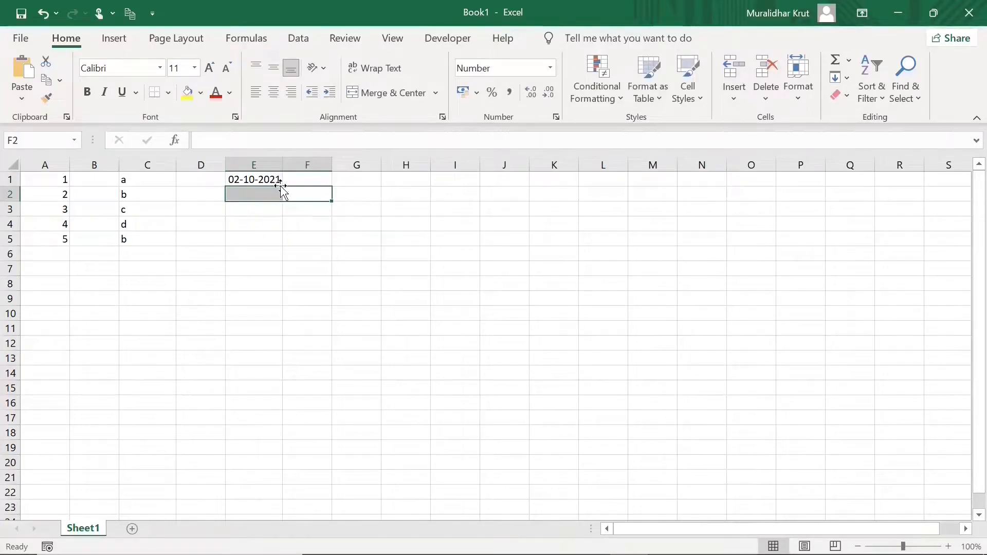
click(275, 180)
drag(284, 188, 285, 244)
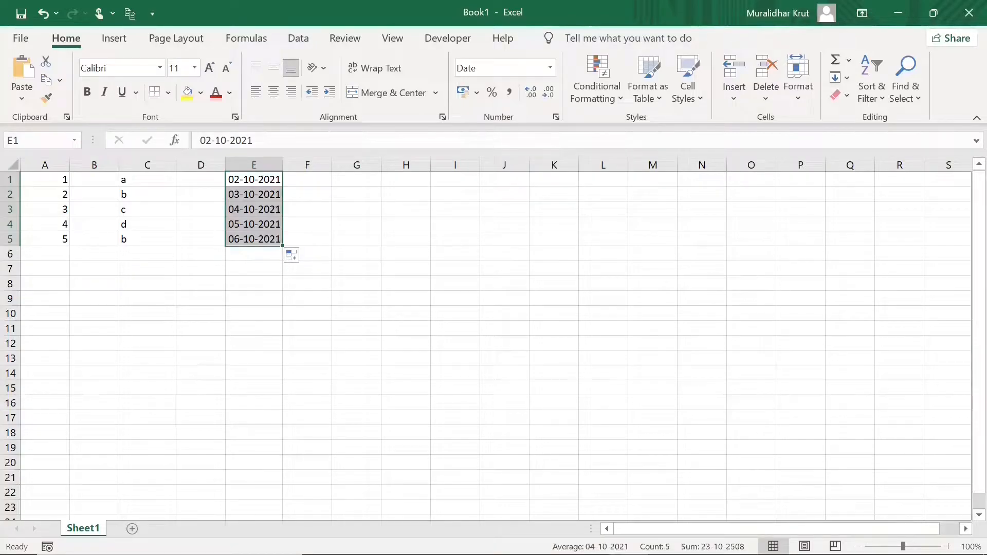
Start an A Date Occurring highlight rule for E1:E5 and check the current date in the system calendar
click(622, 98)
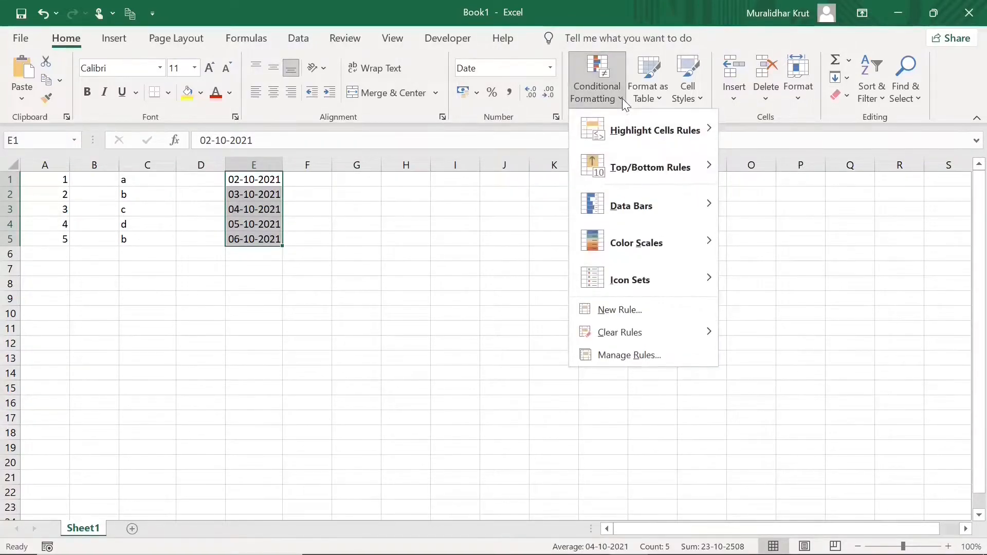
mouse_move(631, 137)
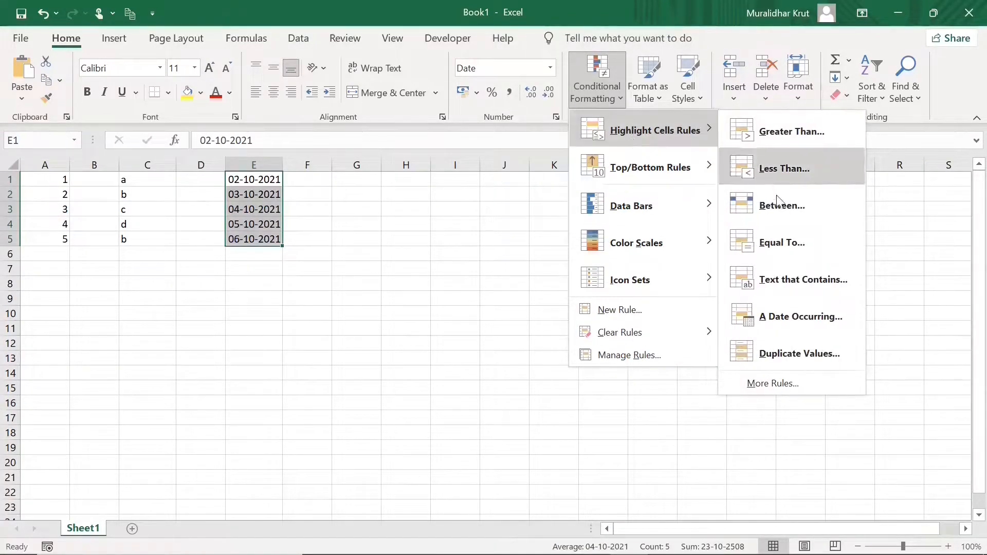
click(807, 320)
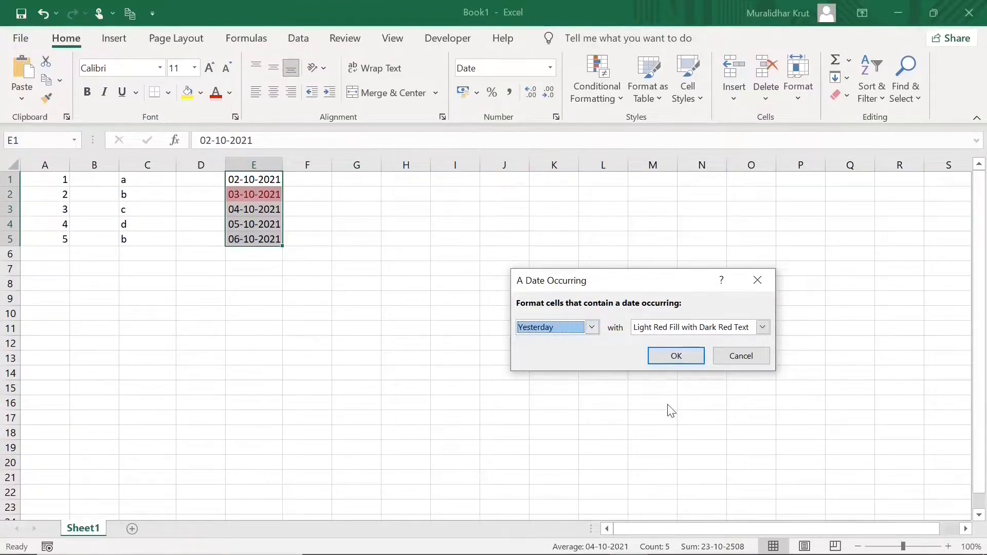
mouse_move(912, 547)
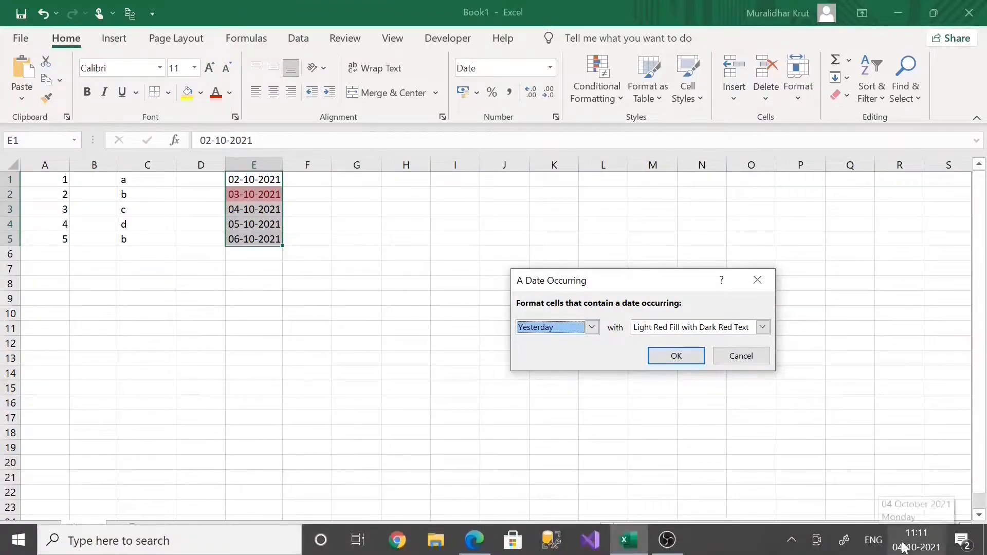
click(912, 547)
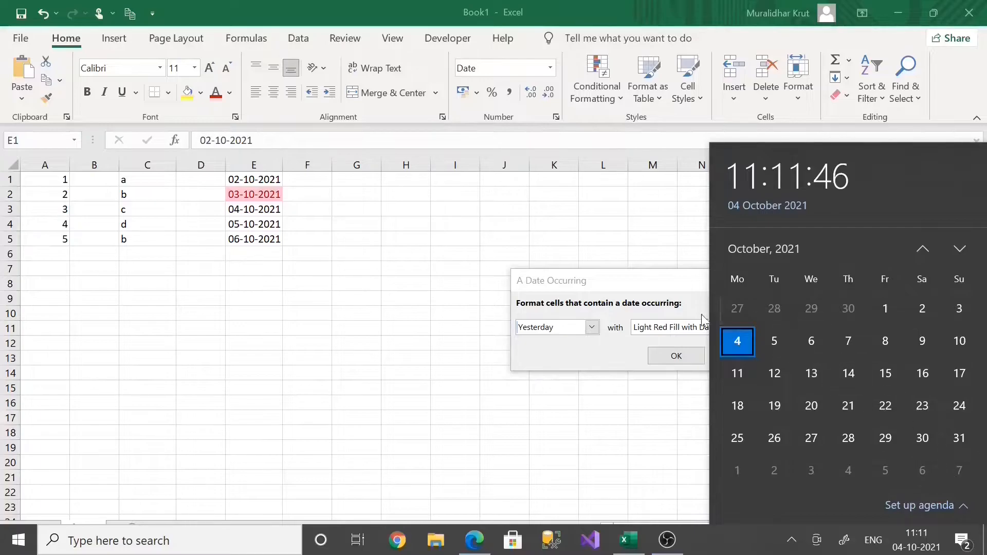
click(604, 280)
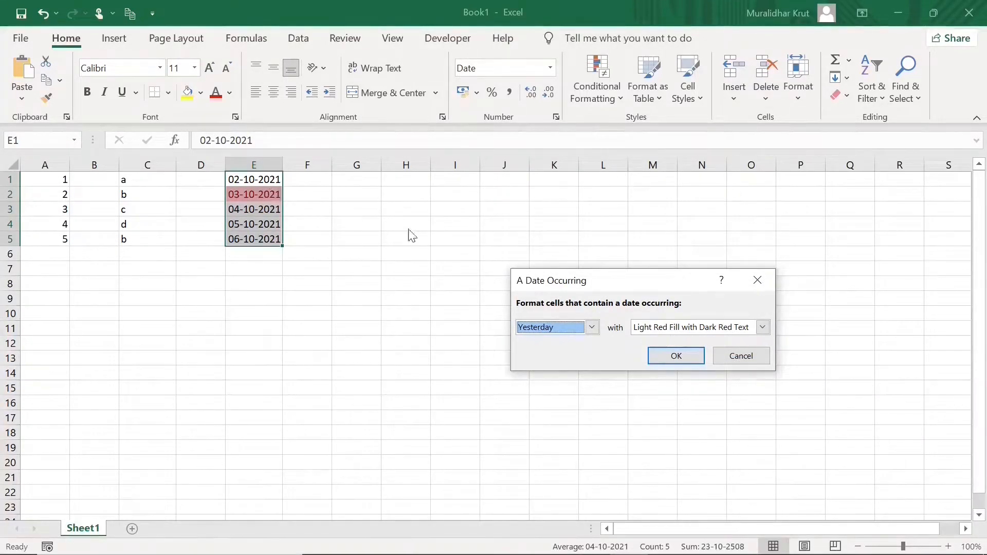
Preview the date rule on E1:E5 for Today, Tomorrow and This week
click(591, 328)
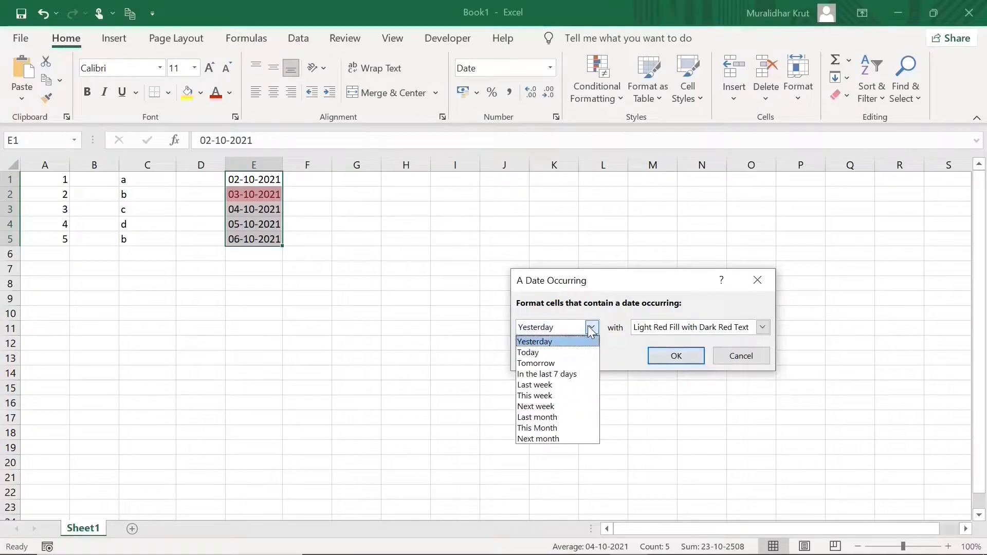
click(558, 353)
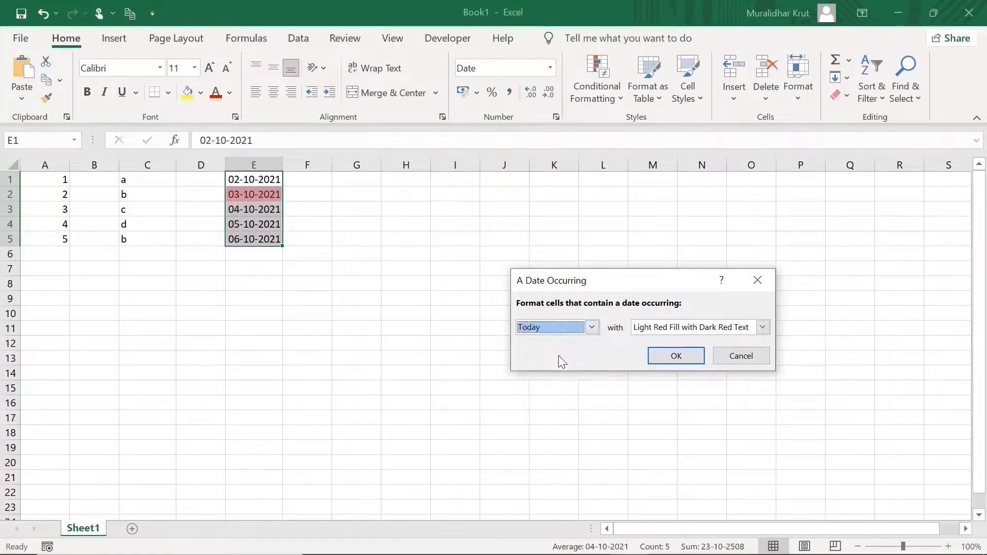
click(593, 330)
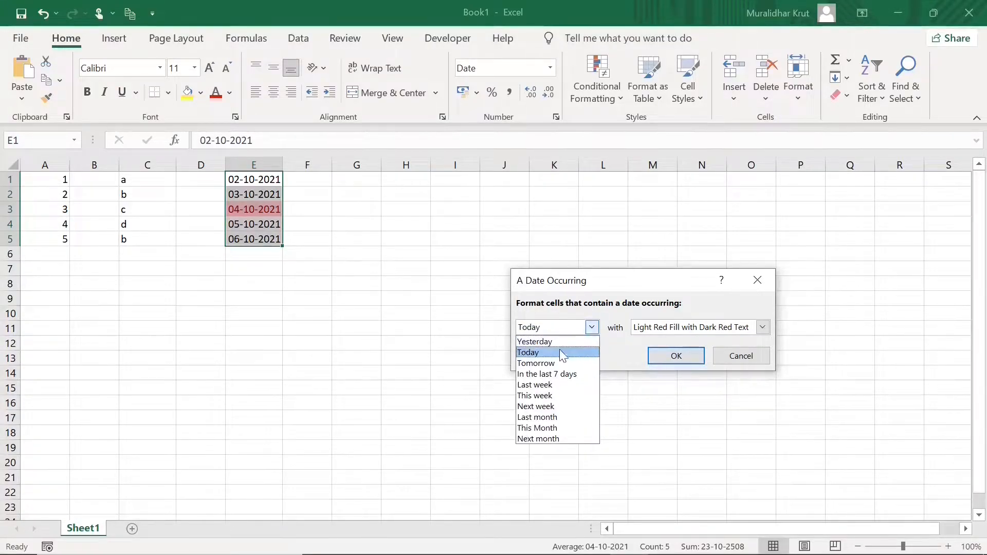
click(546, 364)
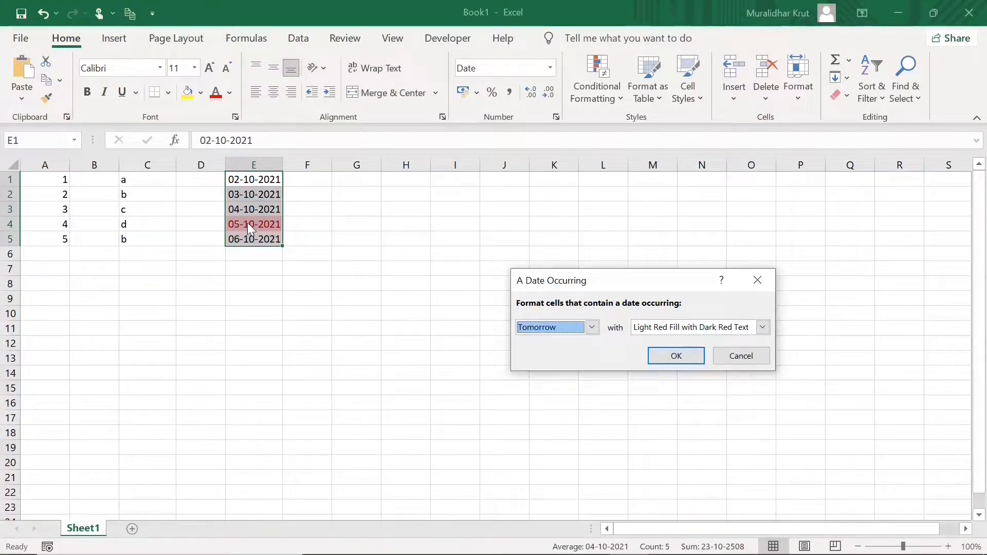
click(592, 328)
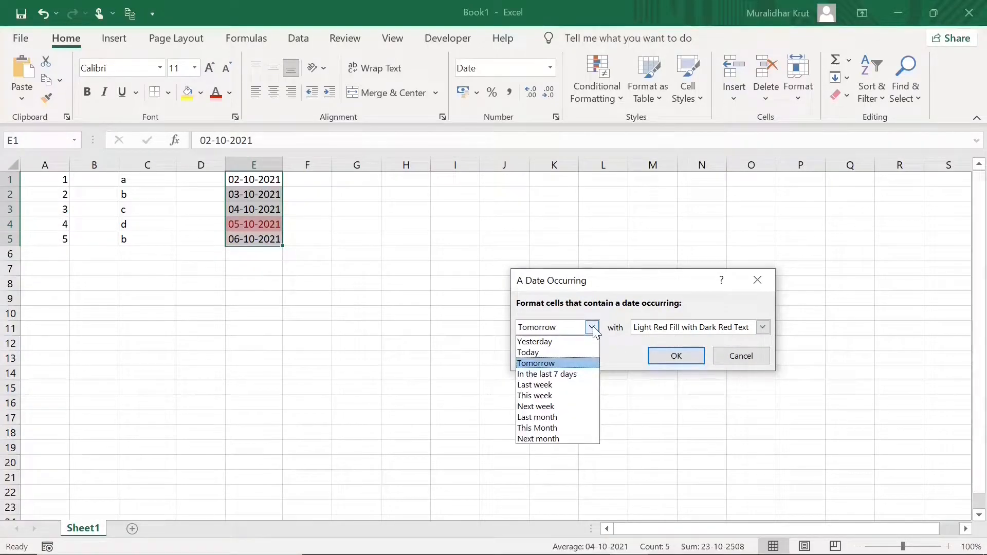
click(551, 396)
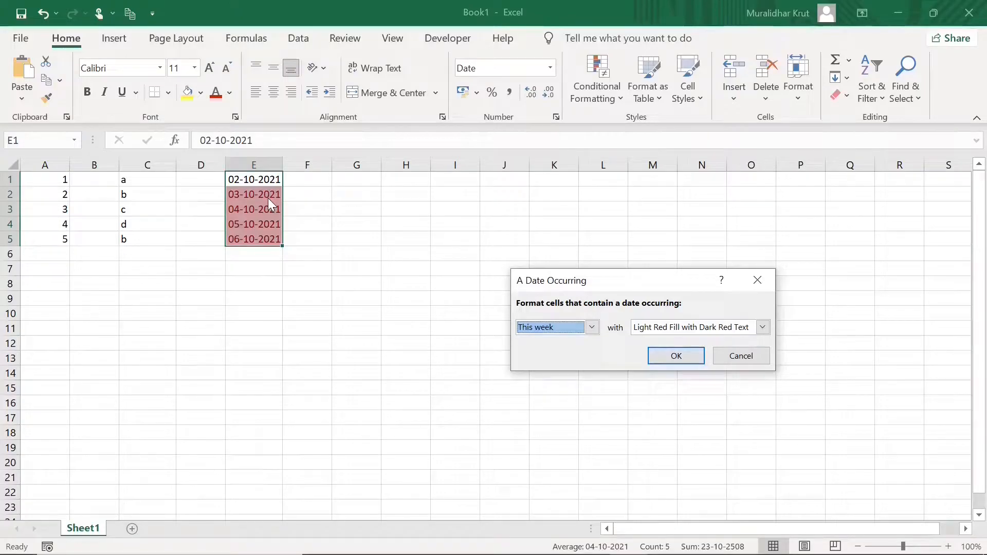
Review the available date periods and highlight formats, and leave the date rule without applying it
click(593, 327)
click(593, 327)
click(762, 327)
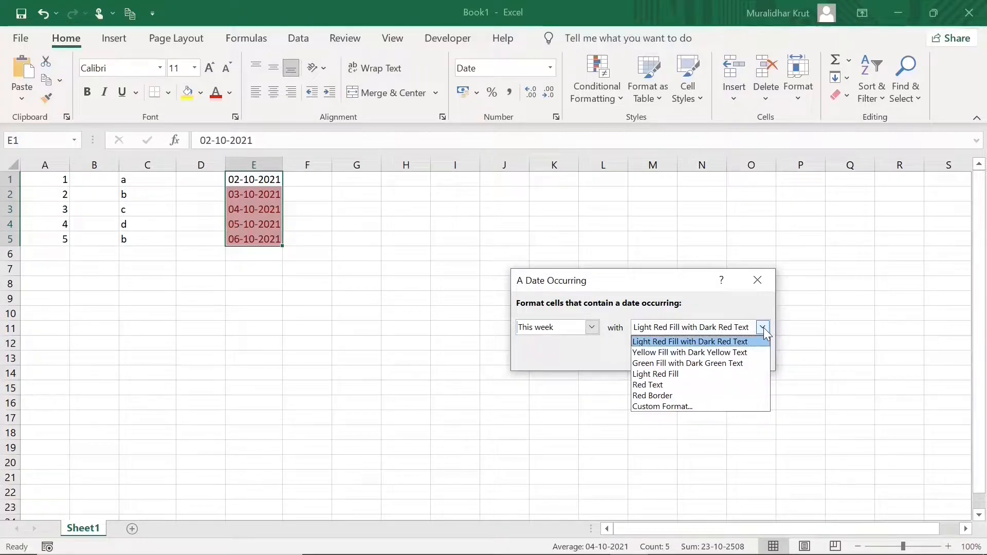
click(764, 328)
click(676, 356)
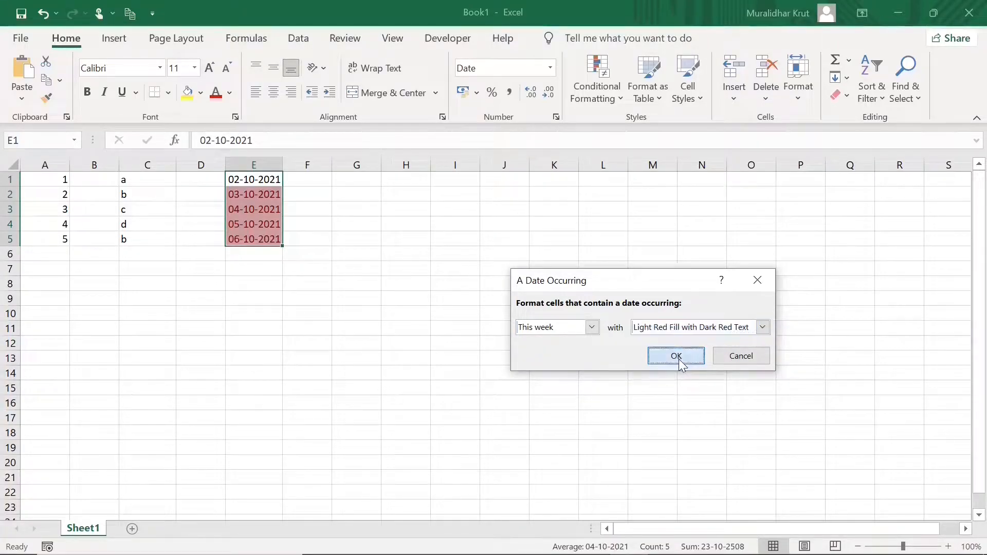
click(169, 301)
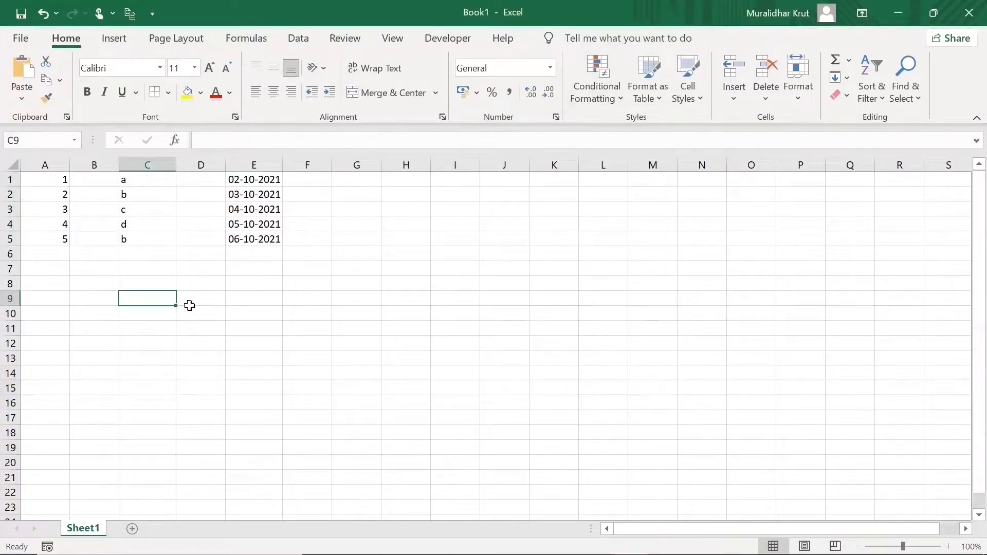
Highlight the top 2 items in A1:A5 with Light Red Fill with Dark Red Text
drag(61, 180, 61, 240)
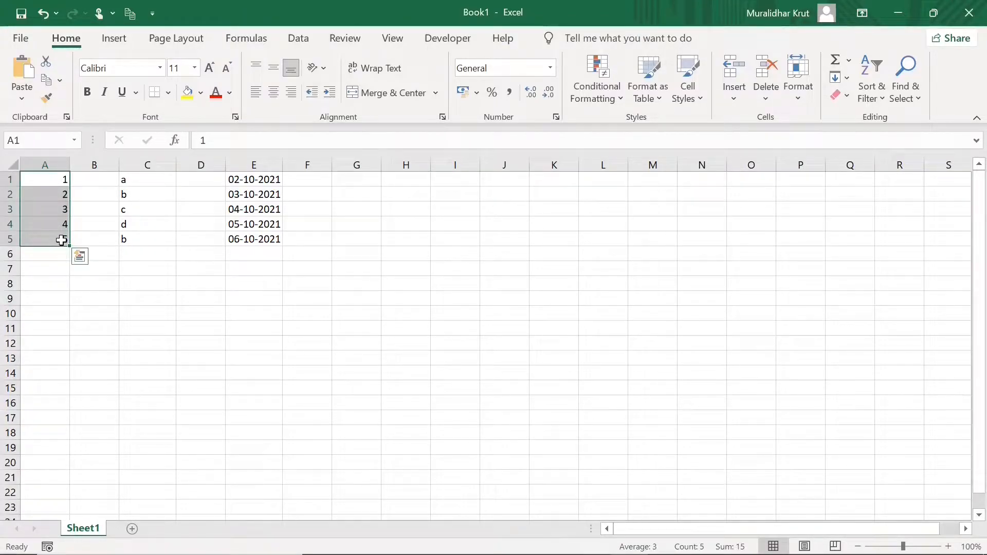
click(623, 101)
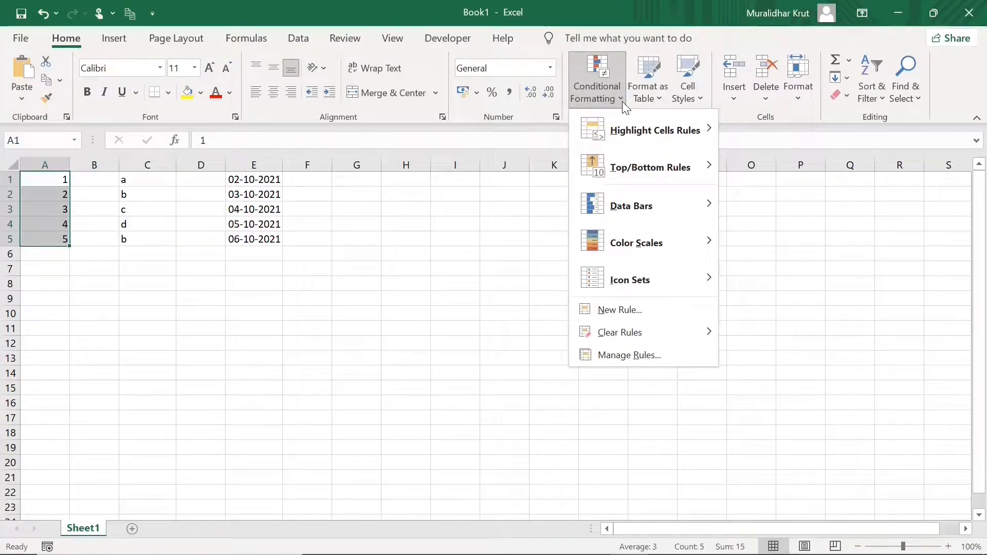
mouse_move(631, 154)
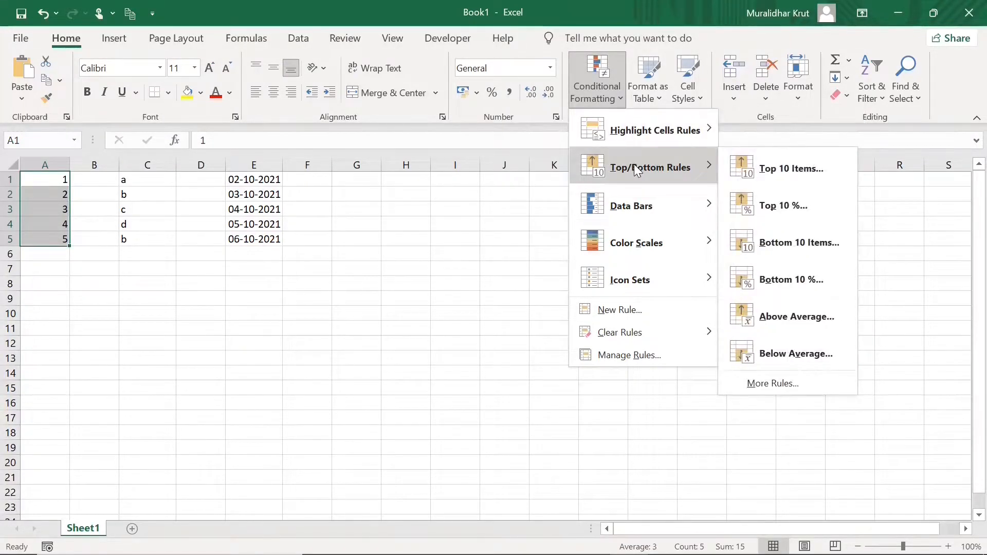
click(801, 169)
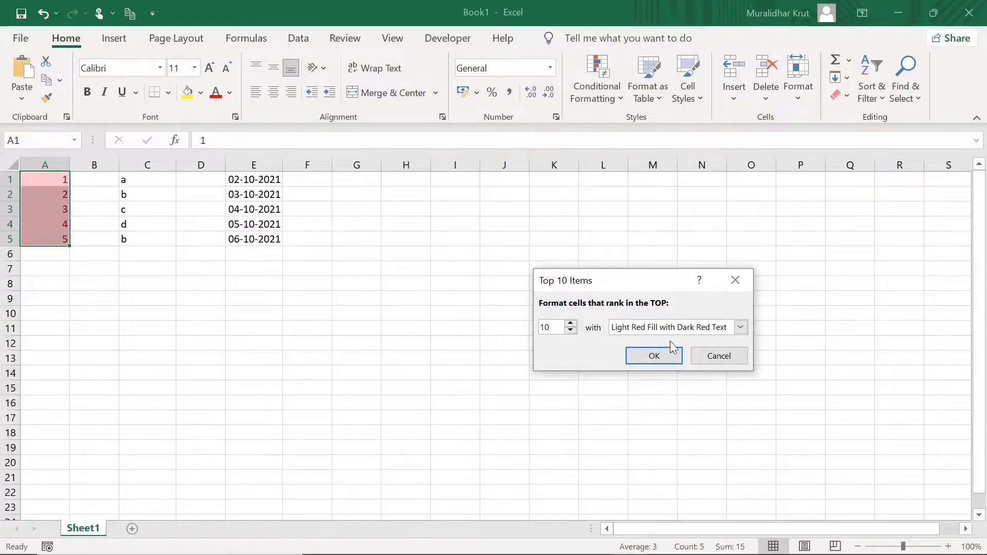
drag(552, 328, 530, 326)
text(2)
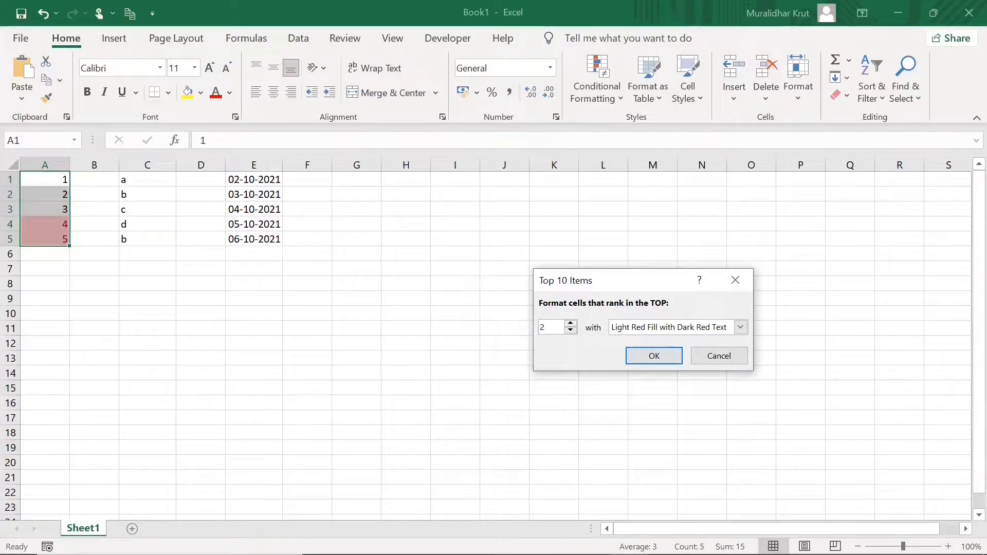
click(655, 357)
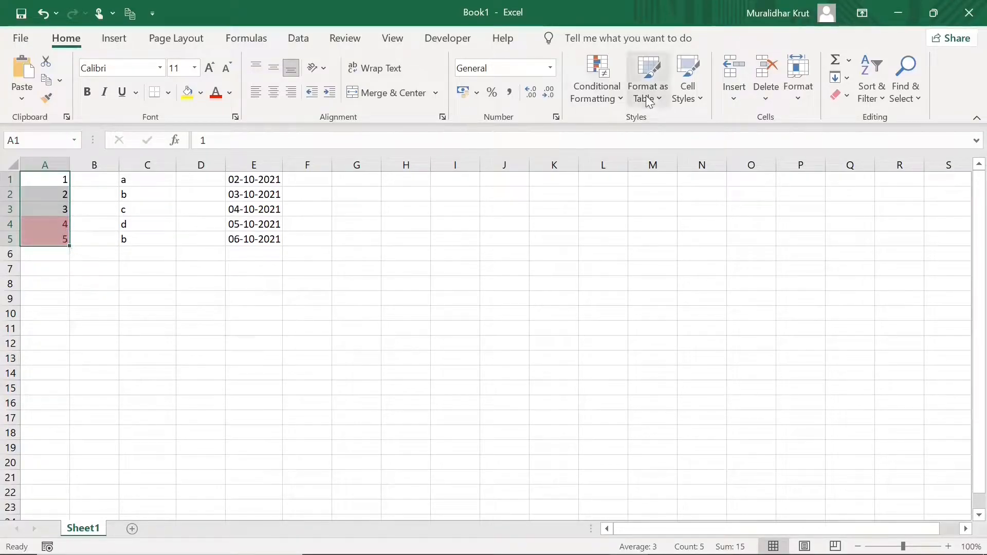
Clear the top-items rule from the entire sheet
click(622, 101)
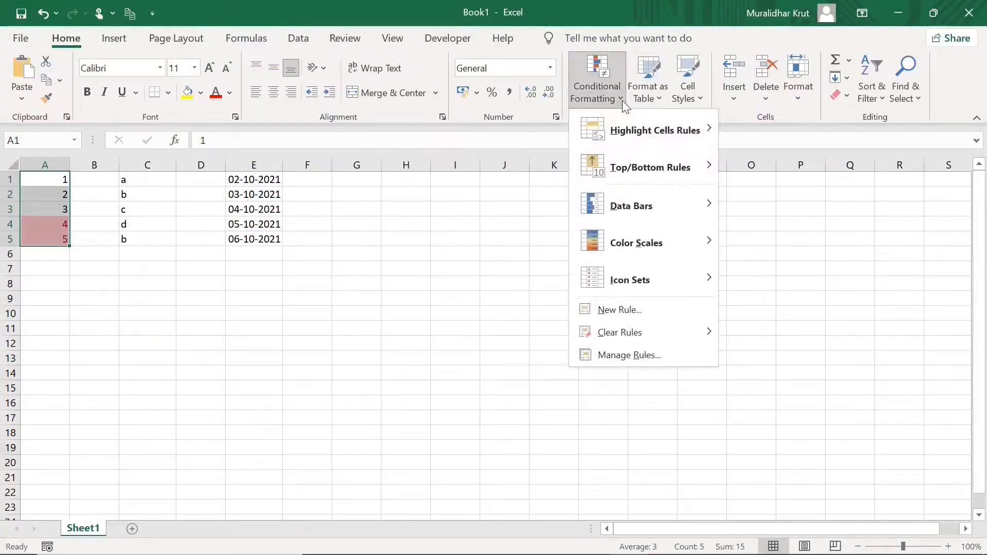
mouse_move(631, 332)
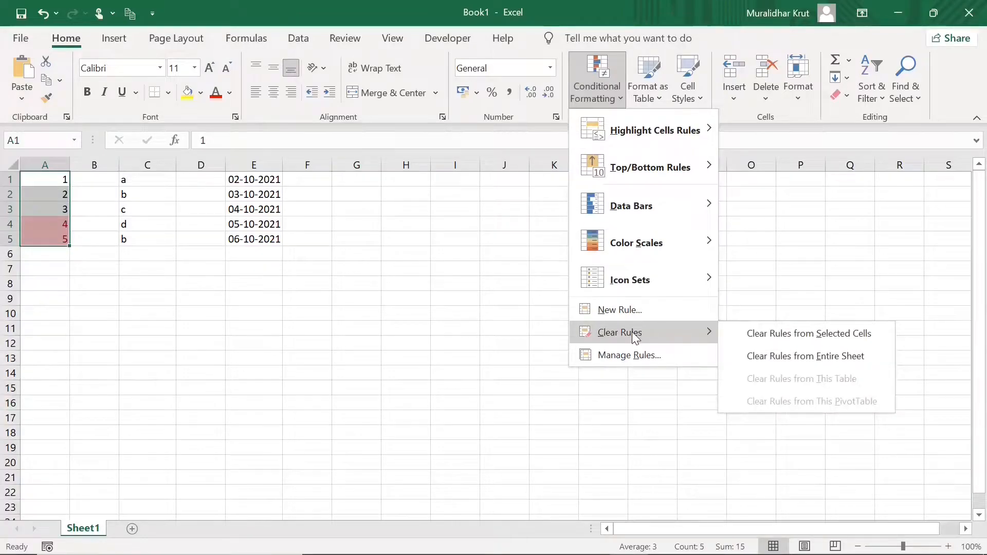
click(777, 356)
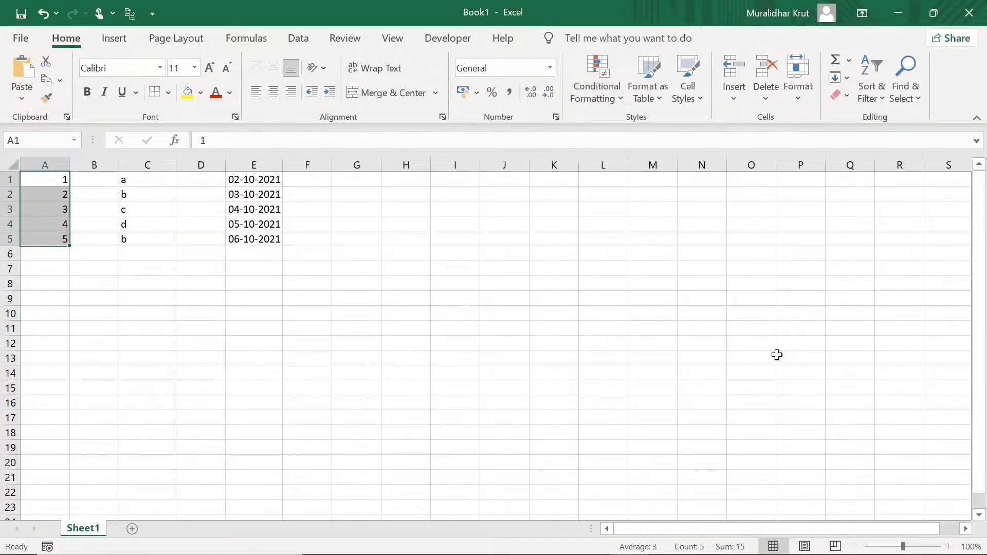
Preview a top-percent rule on A1:A5 set to 60% with Light Red Fill with Dark Red Text, and discard it
click(622, 98)
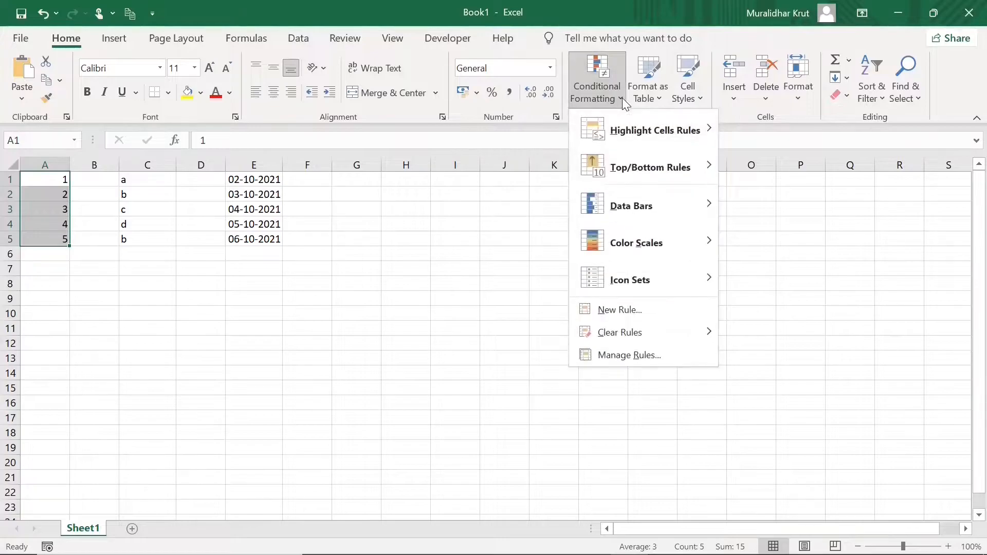
mouse_move(639, 167)
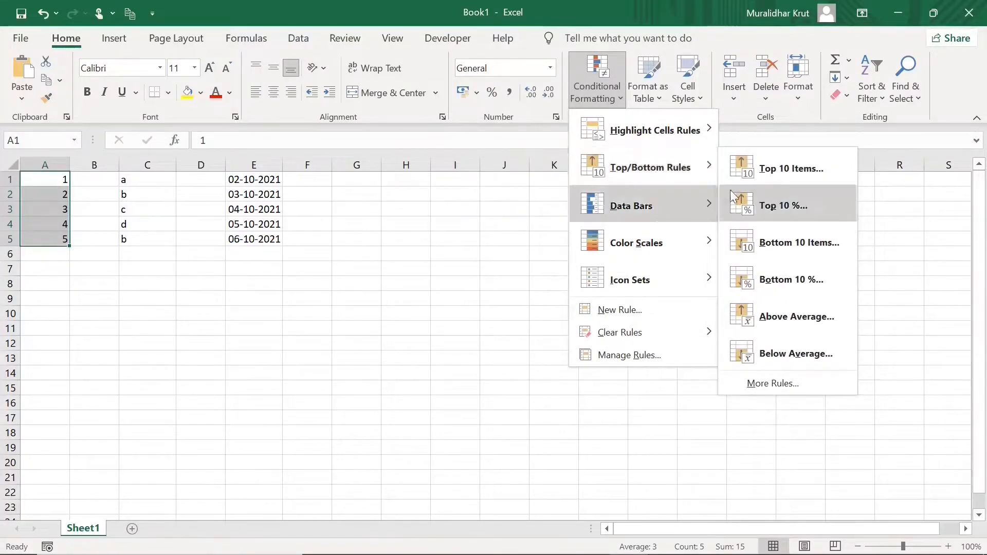
click(778, 212)
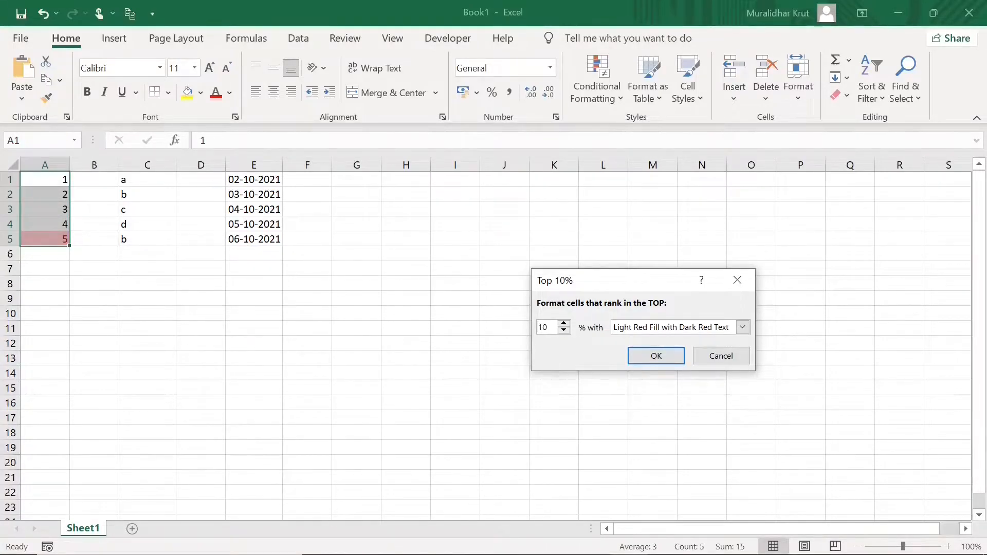
double_click(540, 327)
text(60)
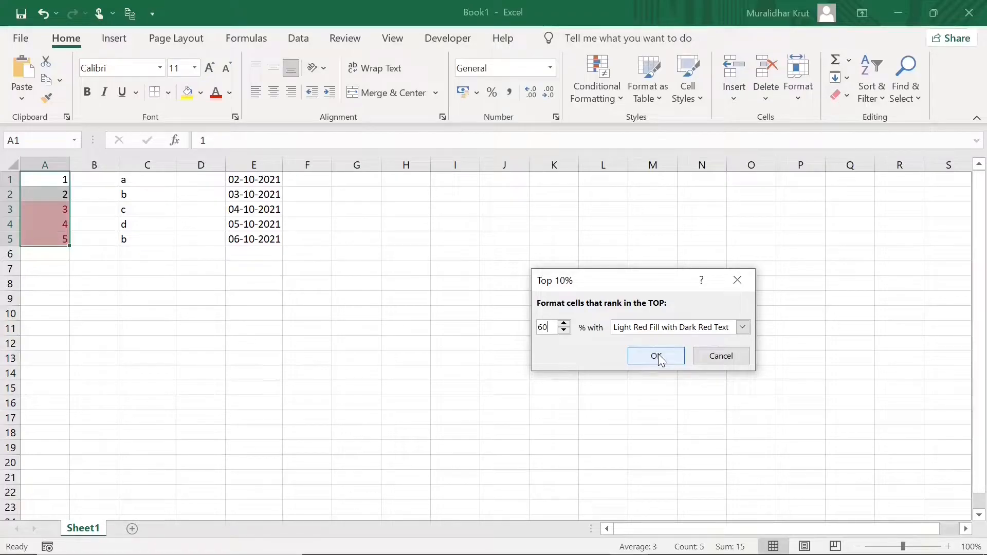
click(721, 356)
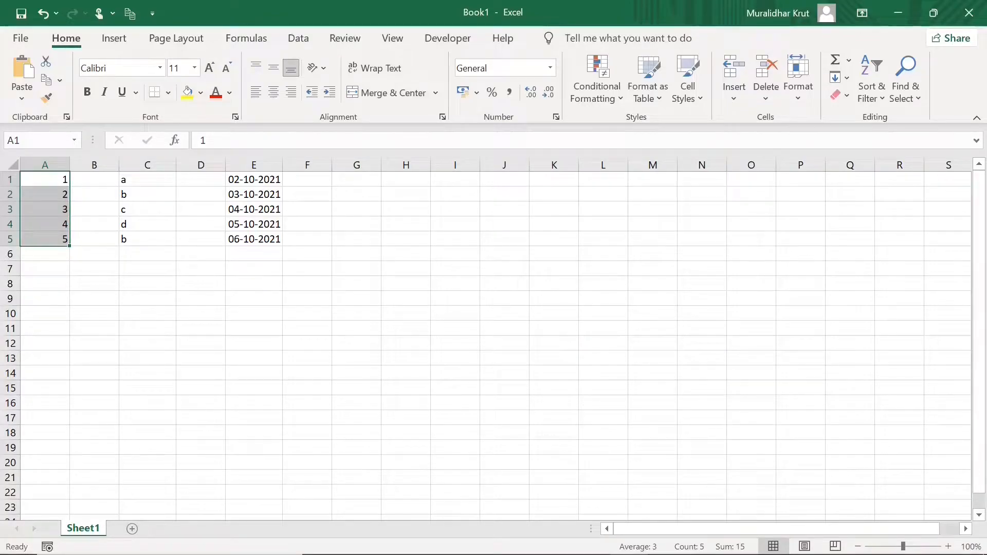
Preview a bottom-items rule on A1:A5 set to 2 items with Light Red Fill with Dark Red Text, and discard it
click(621, 98)
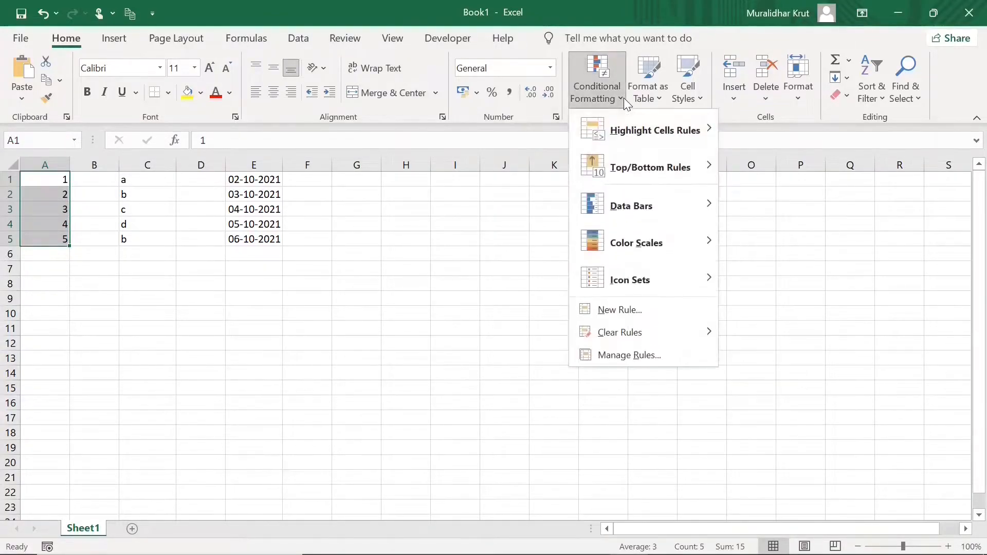
mouse_move(651, 168)
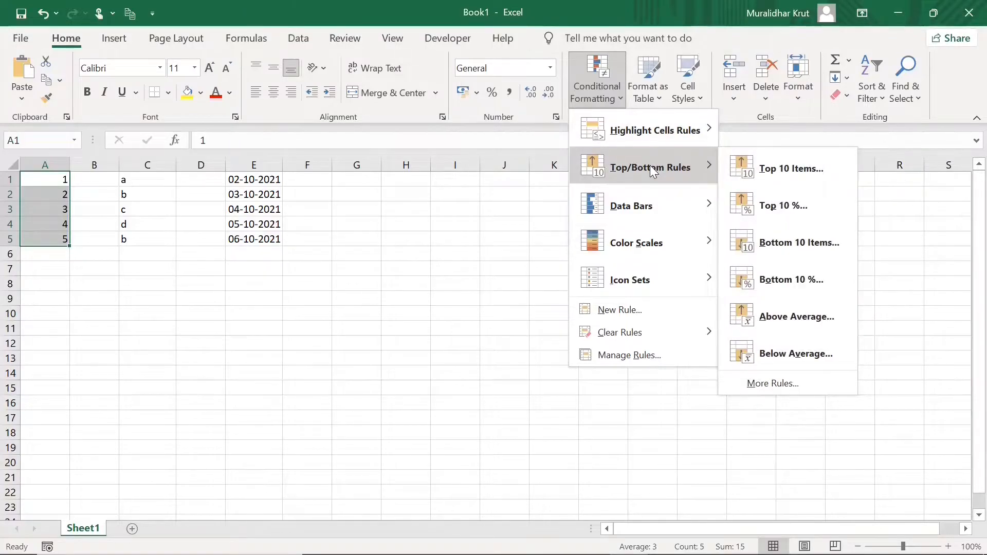
click(797, 241)
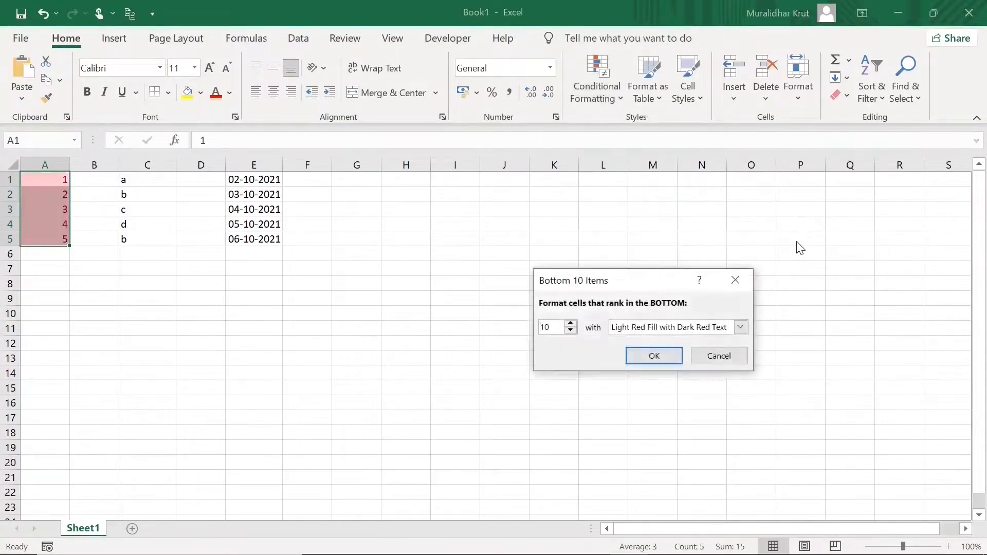
drag(549, 327, 536, 332)
text(2)
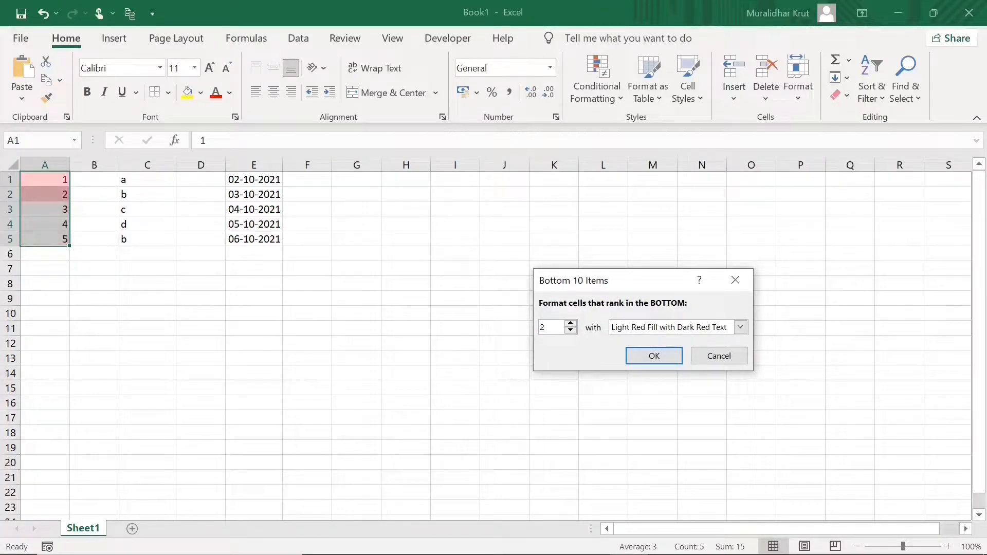
click(722, 355)
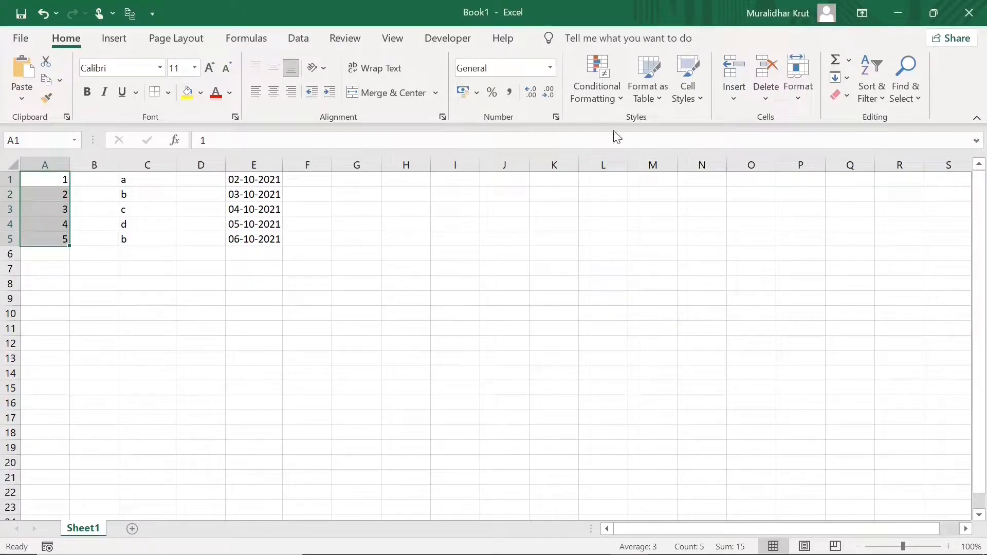
Preview an Above Average rule on A1:A5 with Light Red Fill with Dark Red Text, and discard it
click(619, 102)
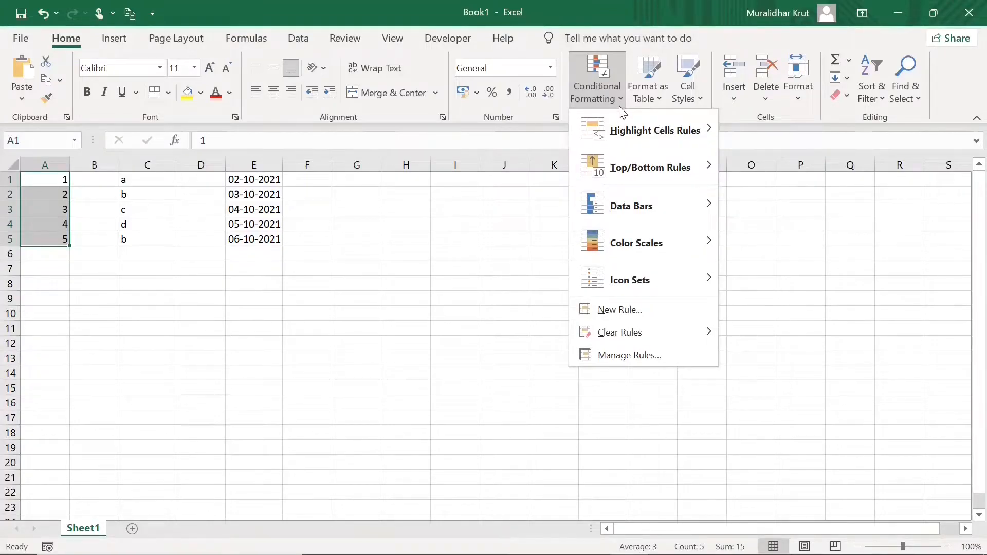
mouse_move(630, 165)
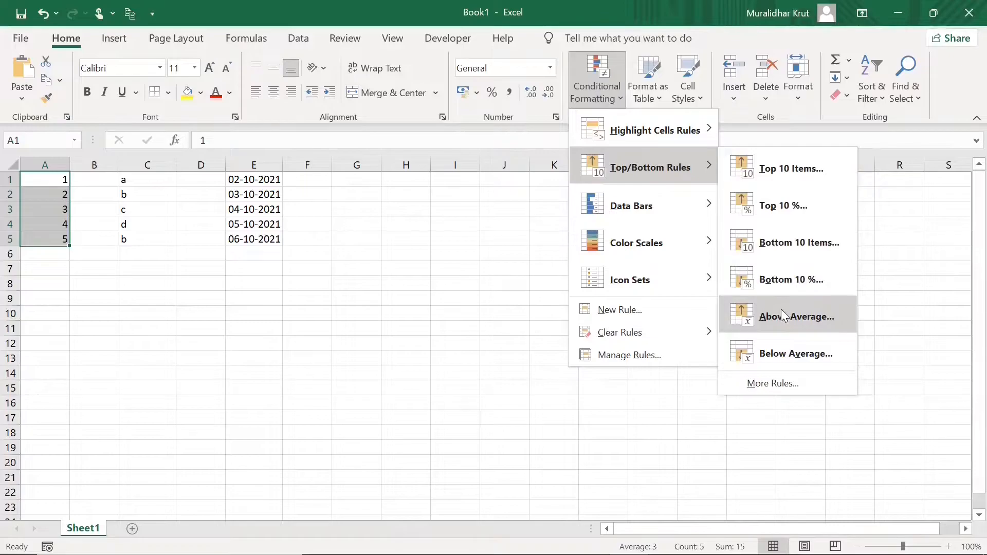
click(520, 244)
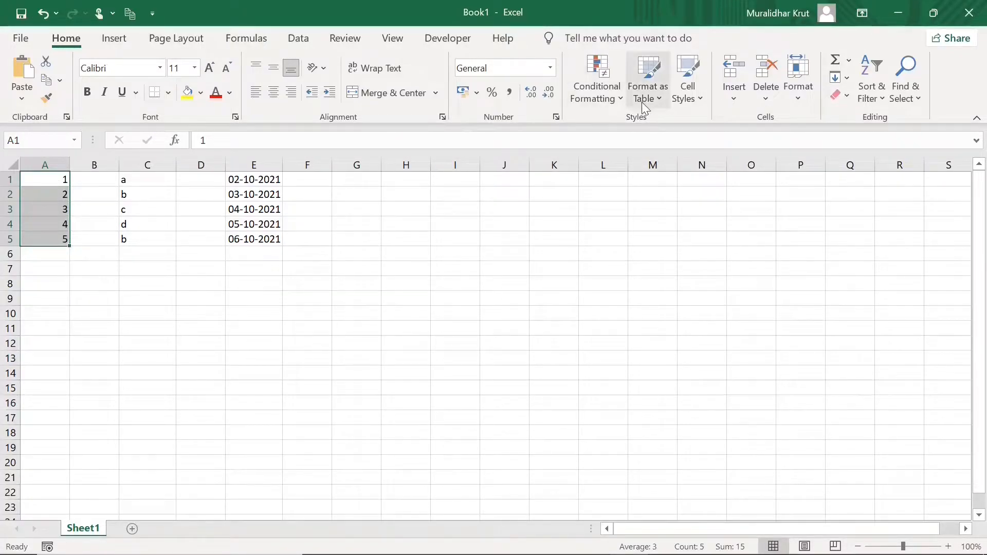
click(622, 95)
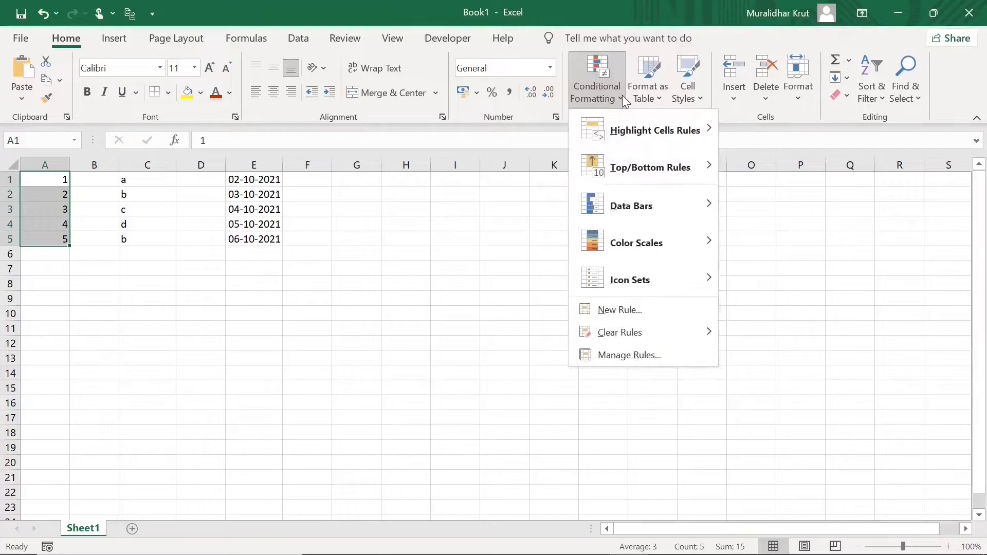
mouse_move(628, 169)
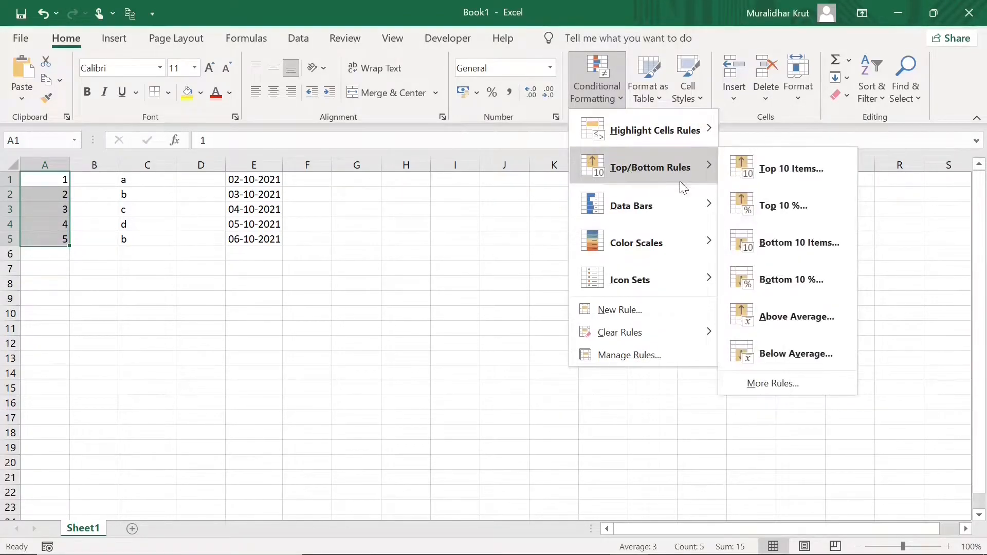
click(801, 316)
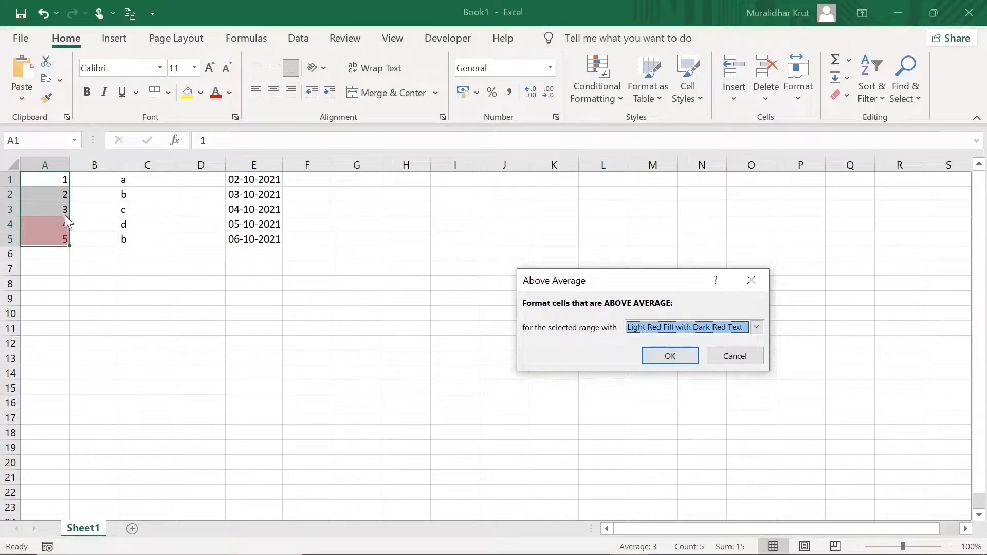
click(735, 357)
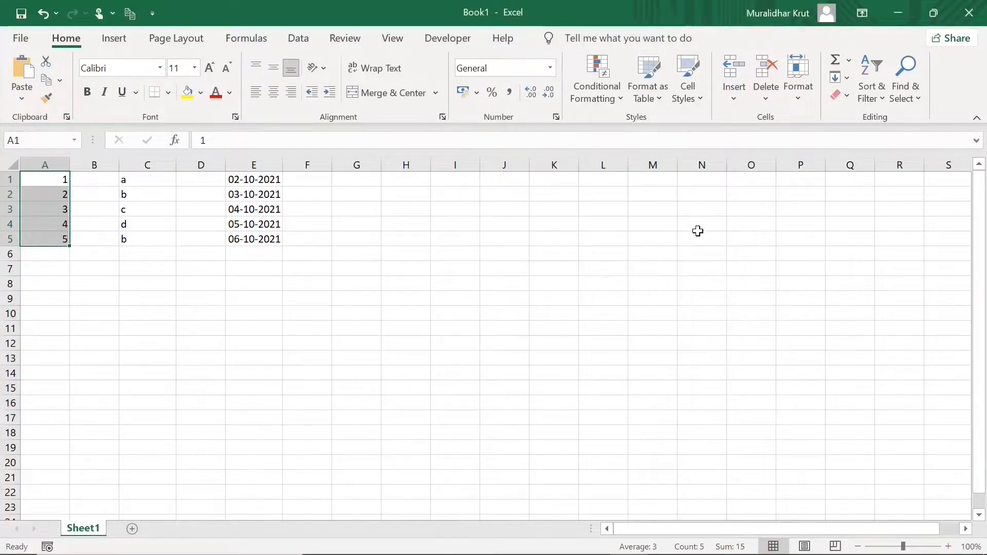
Preview a Below Average rule on A1:A5 with Light Red Fill with Dark Red Text, and discard it
click(621, 100)
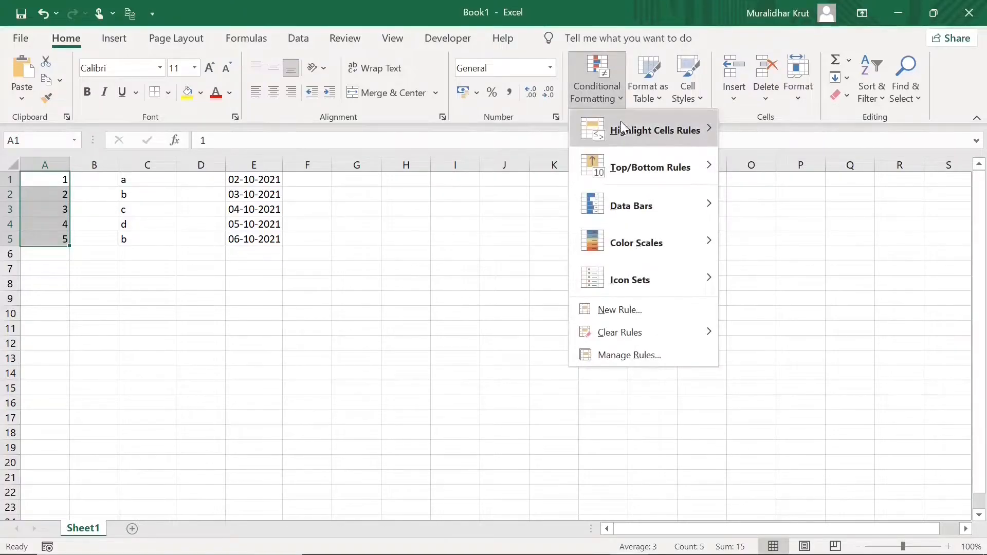
mouse_move(631, 175)
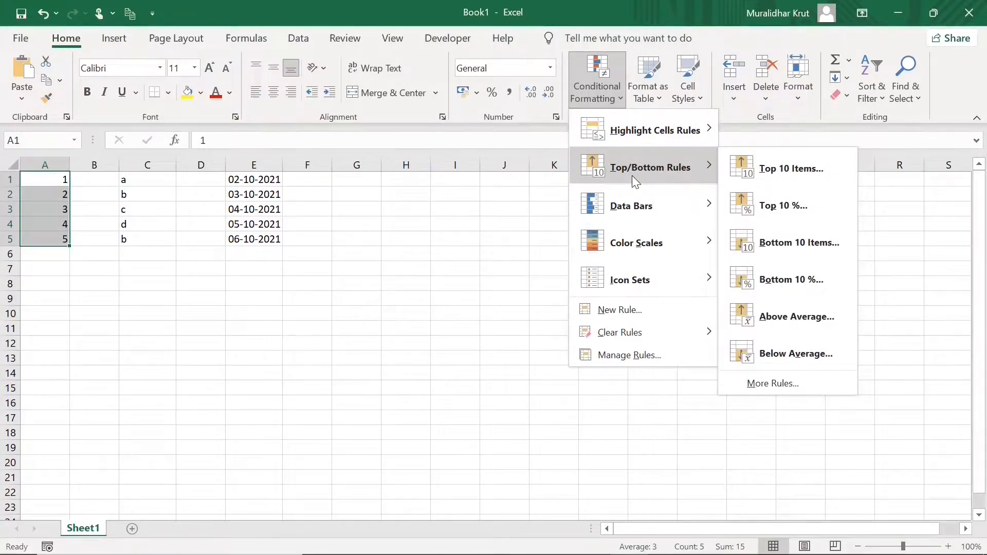
click(821, 355)
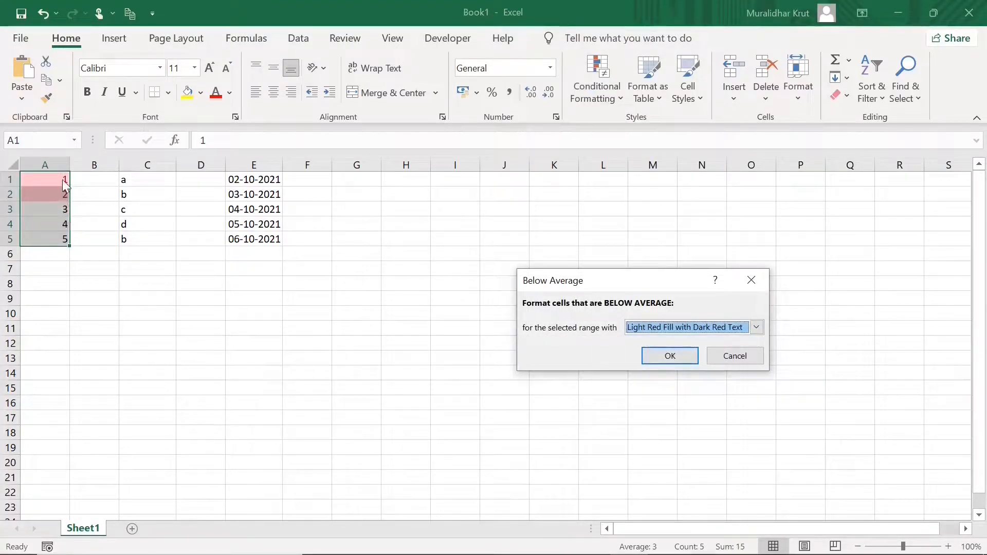
click(726, 358)
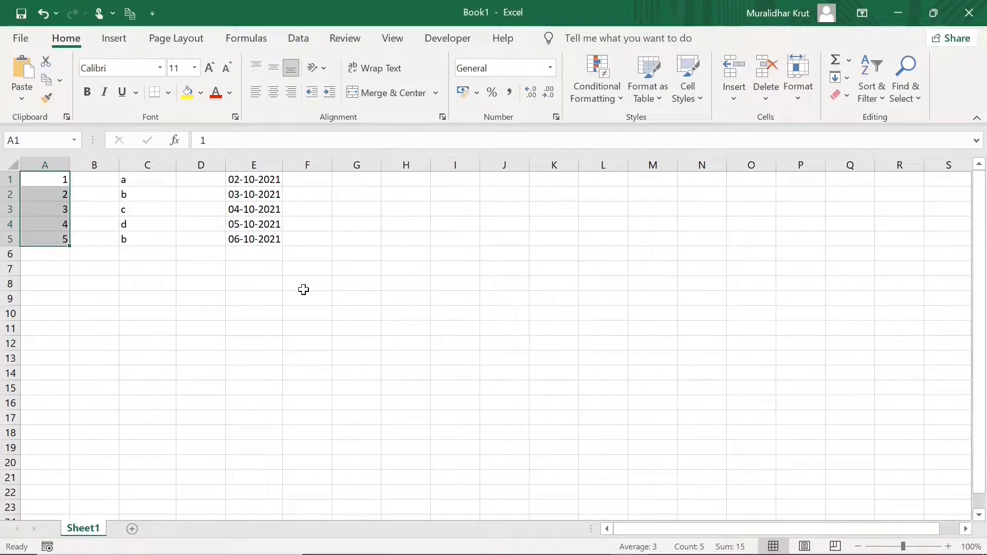
click(99, 272)
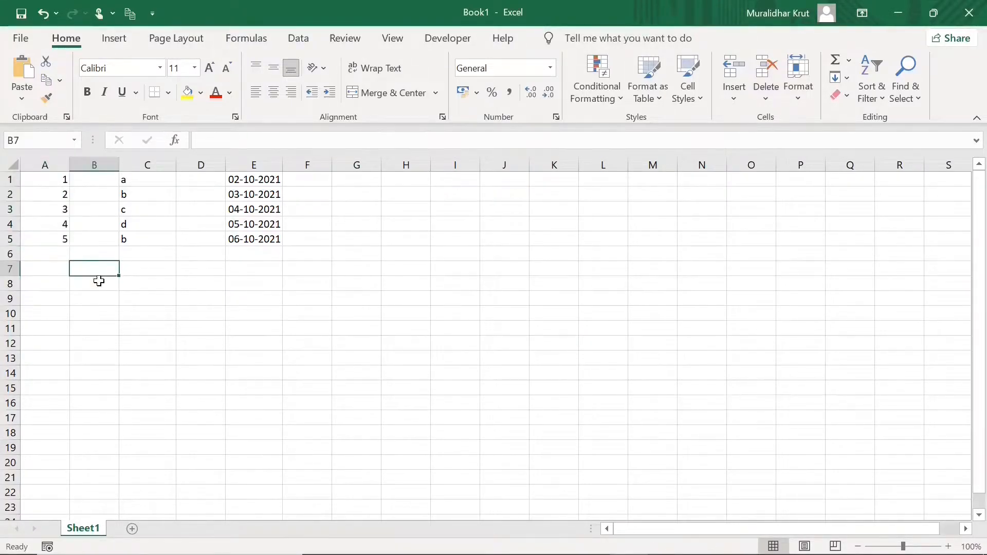
Apply blue gradient-fill data bars to the numbers in A1:A5
click(41, 183)
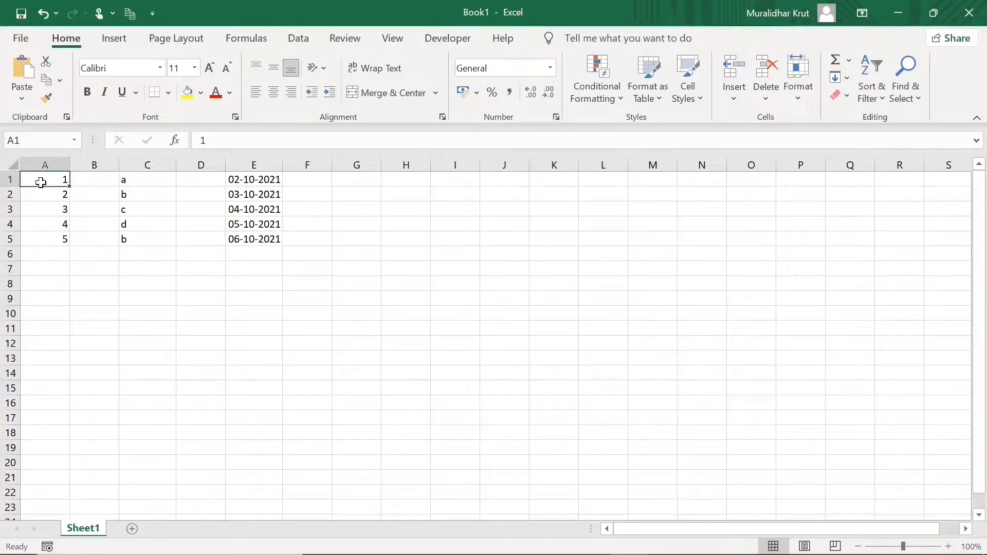
drag(41, 183, 52, 240)
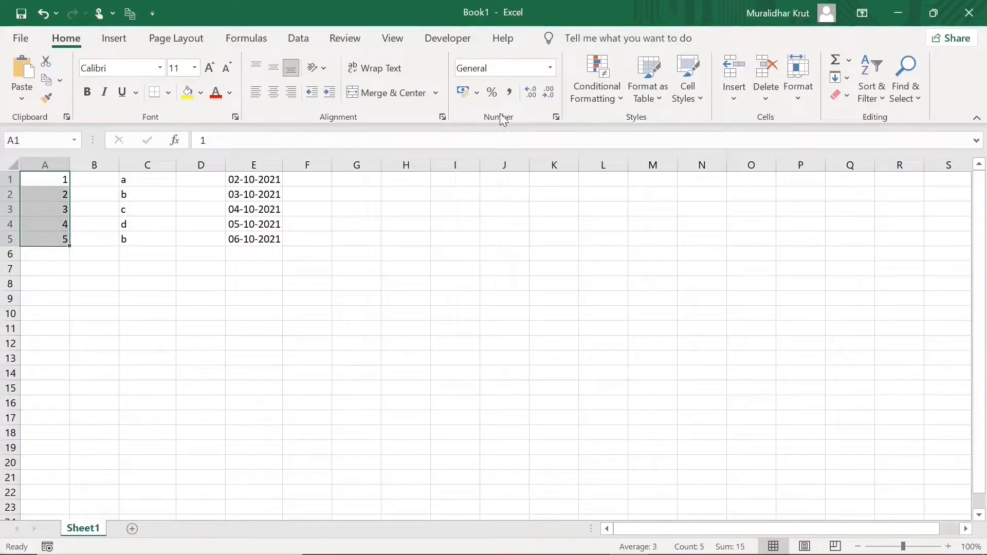
click(622, 98)
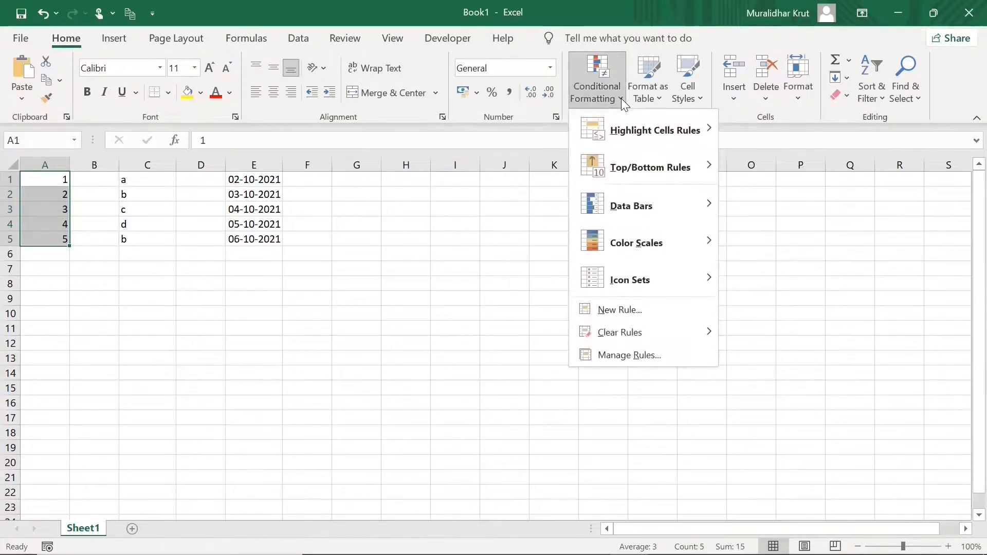
mouse_move(640, 215)
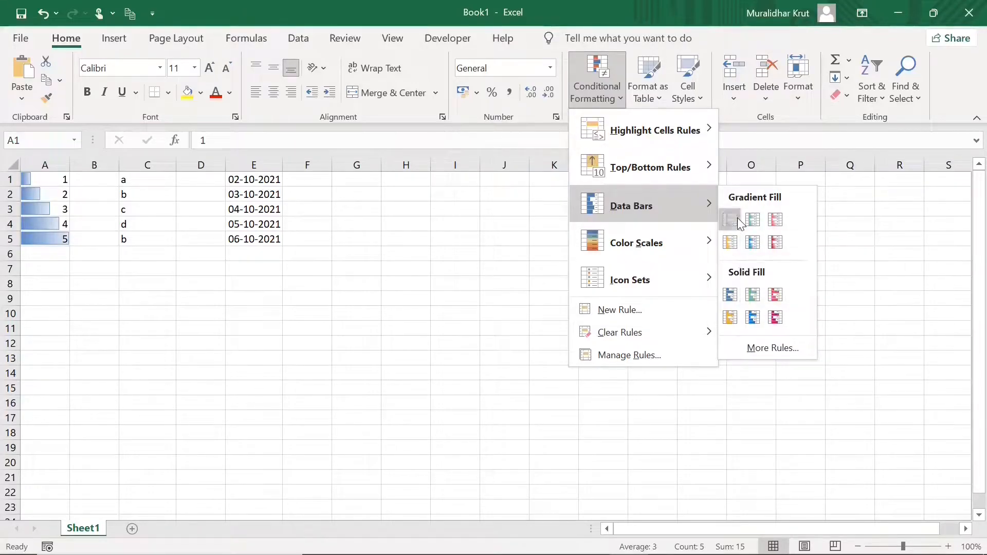
click(730, 220)
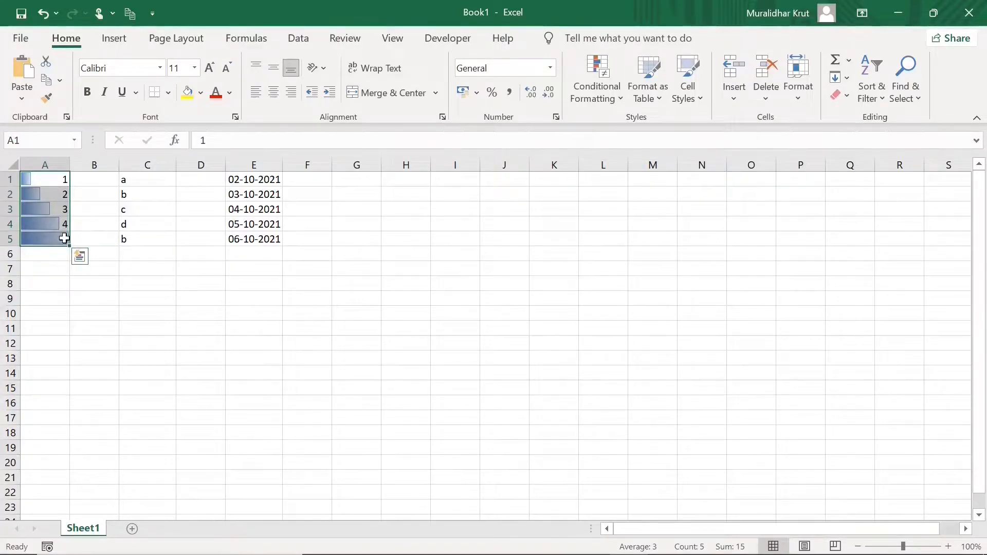
Clear the gradient data bar rule from the entire sheet
click(622, 103)
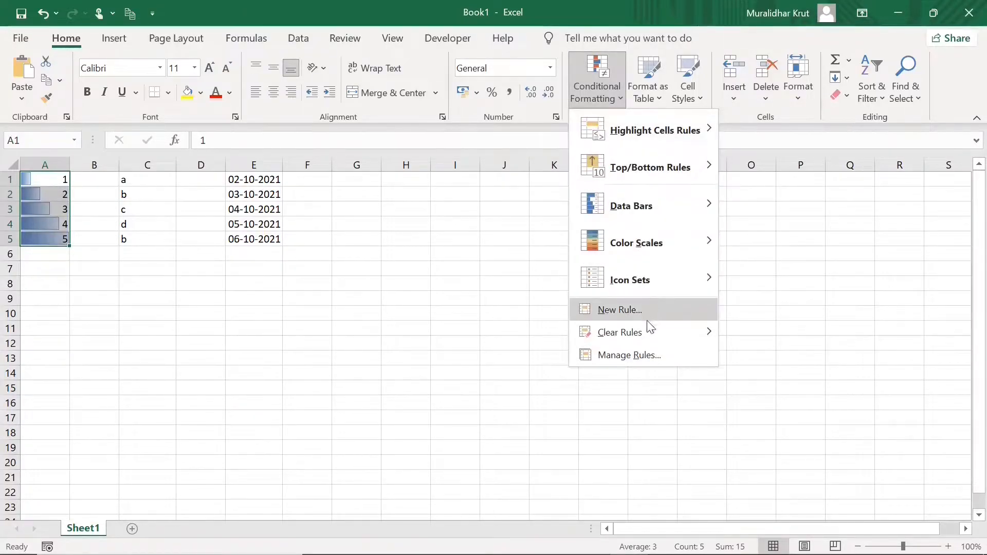
mouse_move(647, 329)
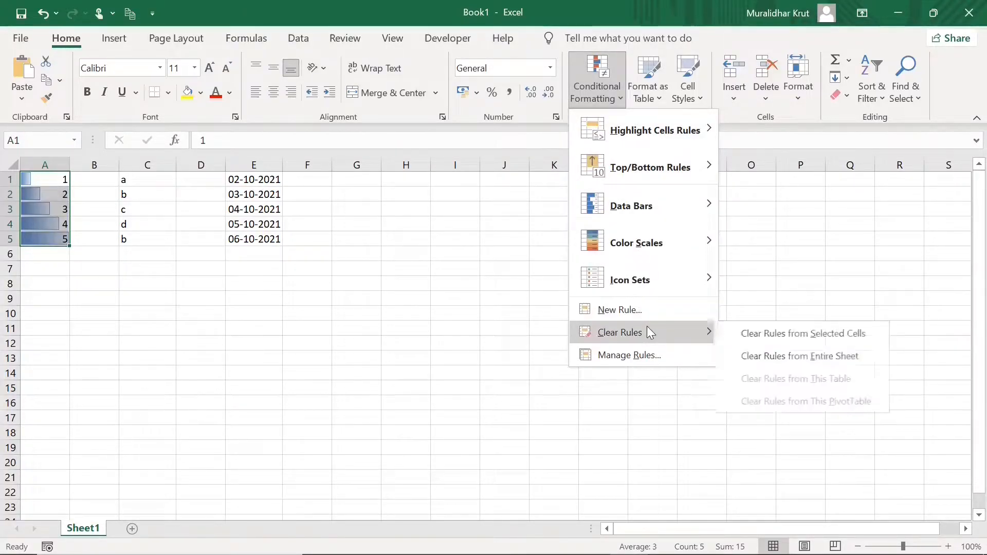
click(792, 355)
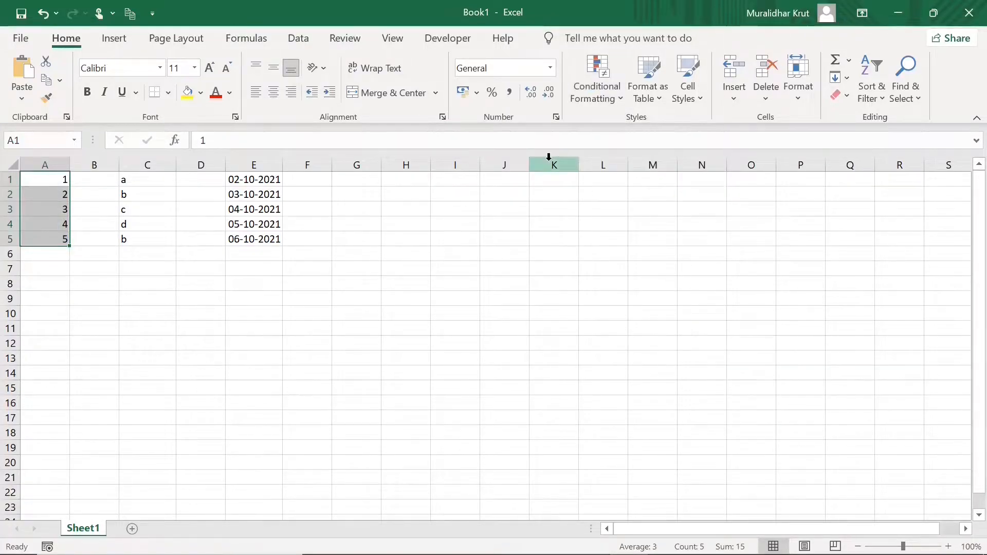
Apply green solid-fill data bars to the numbers in A1:A5
click(621, 101)
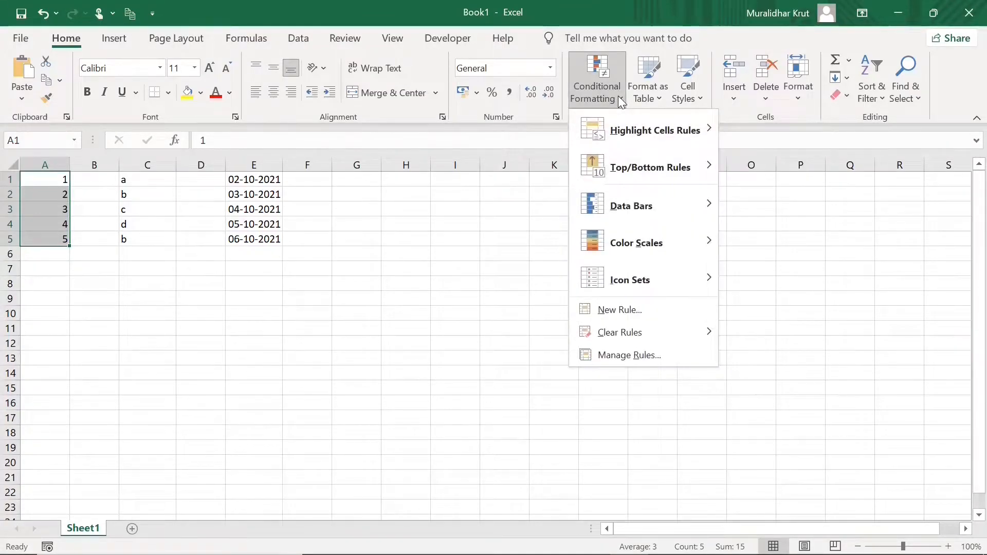
mouse_move(633, 214)
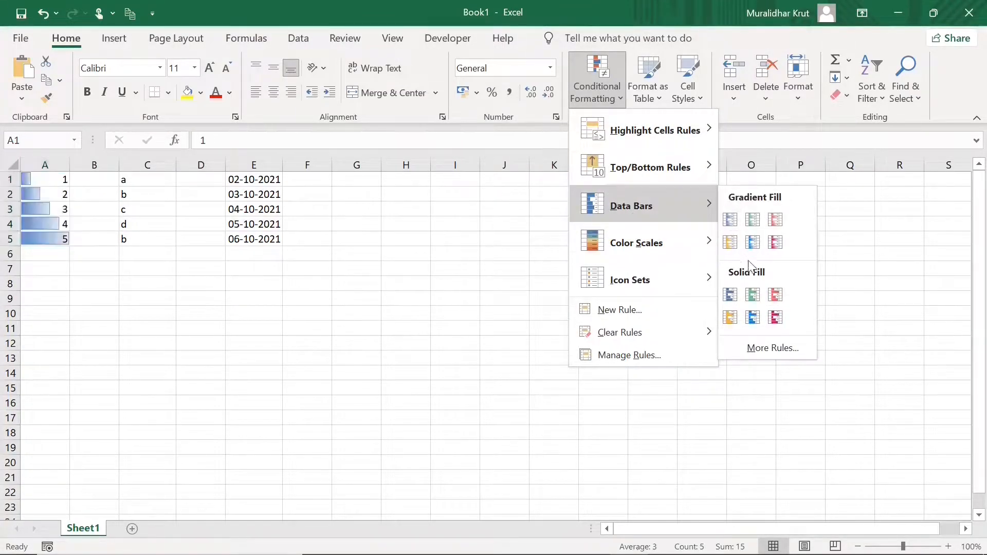
click(754, 295)
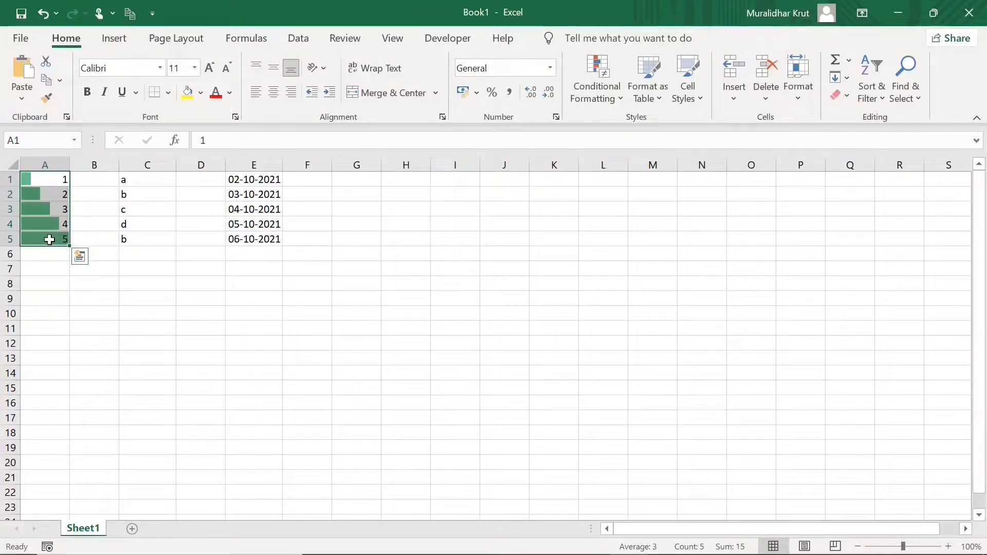
click(84, 270)
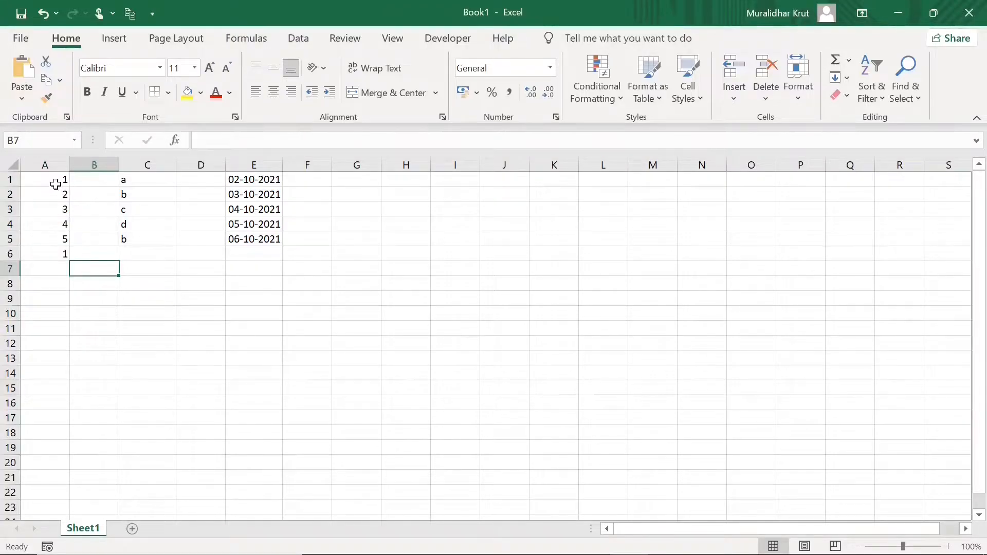
Apply the three-color green-yellow-red color scale to A1:A6, with green for the highest values
drag(56, 184, 57, 253)
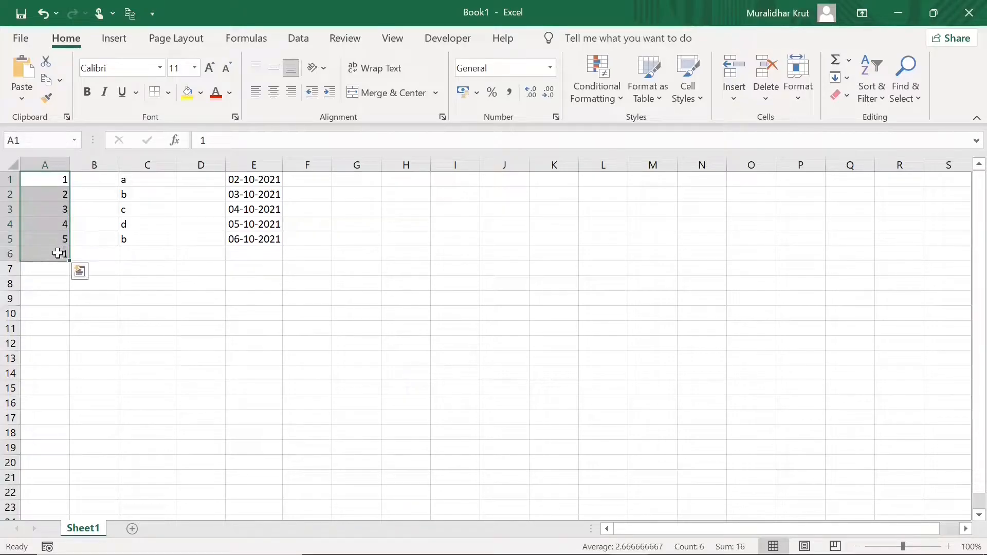
click(618, 97)
mouse_move(649, 243)
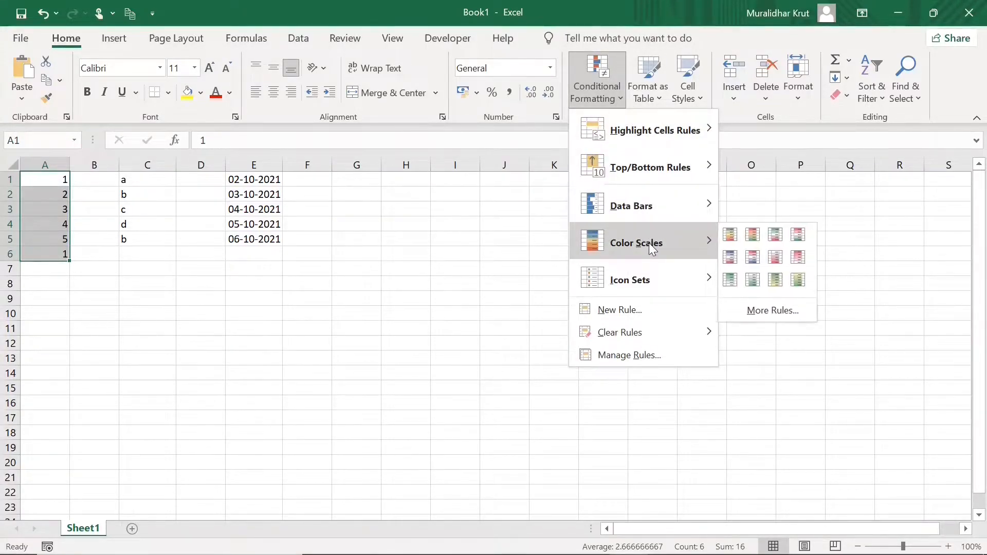
click(733, 240)
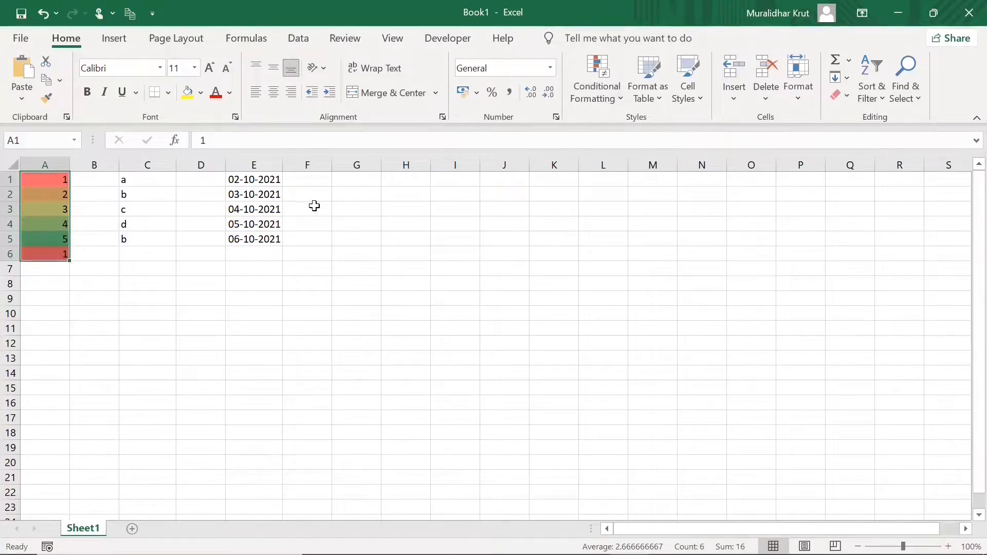
Apply the two-color green-yellow color scale to A1:A6, with green for the highest values
click(615, 94)
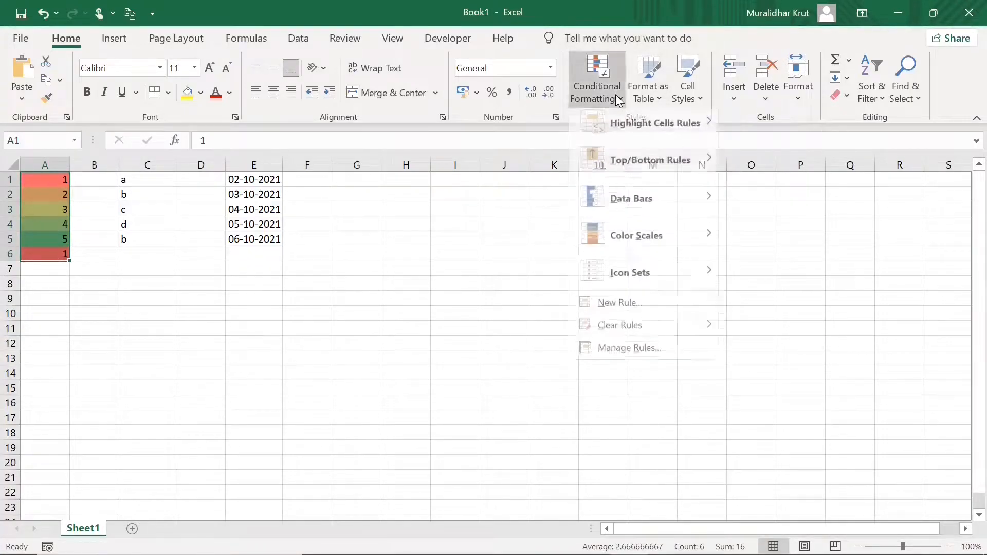
mouse_move(652, 244)
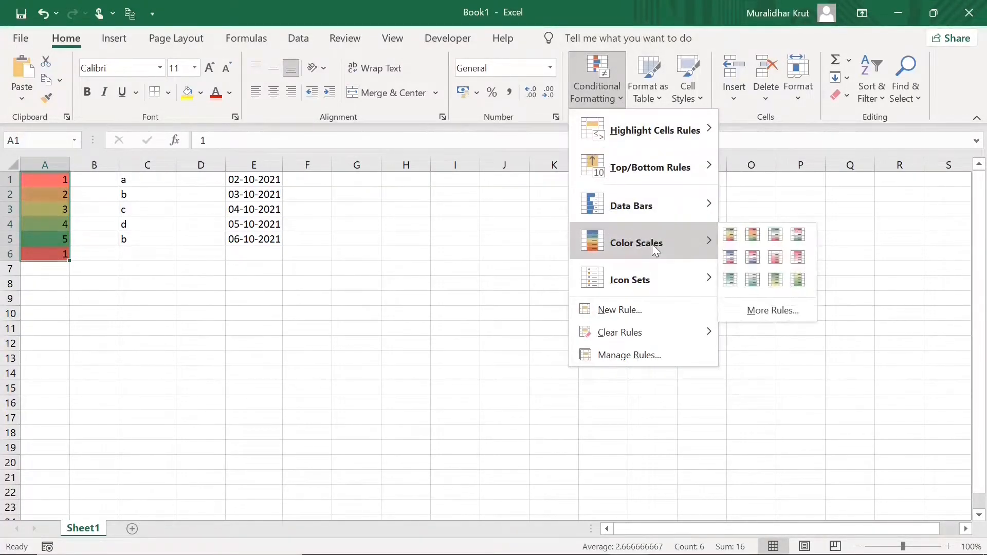
click(779, 282)
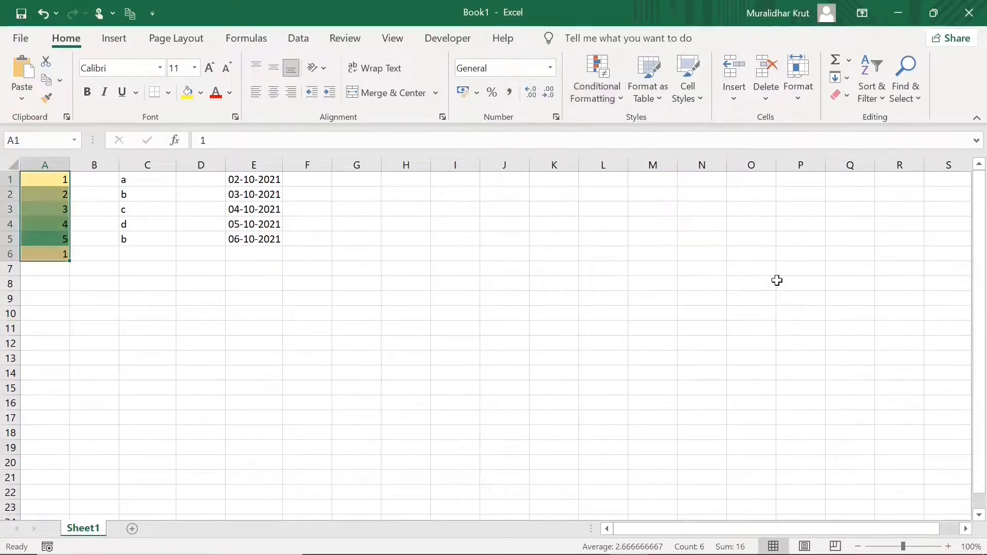
click(186, 355)
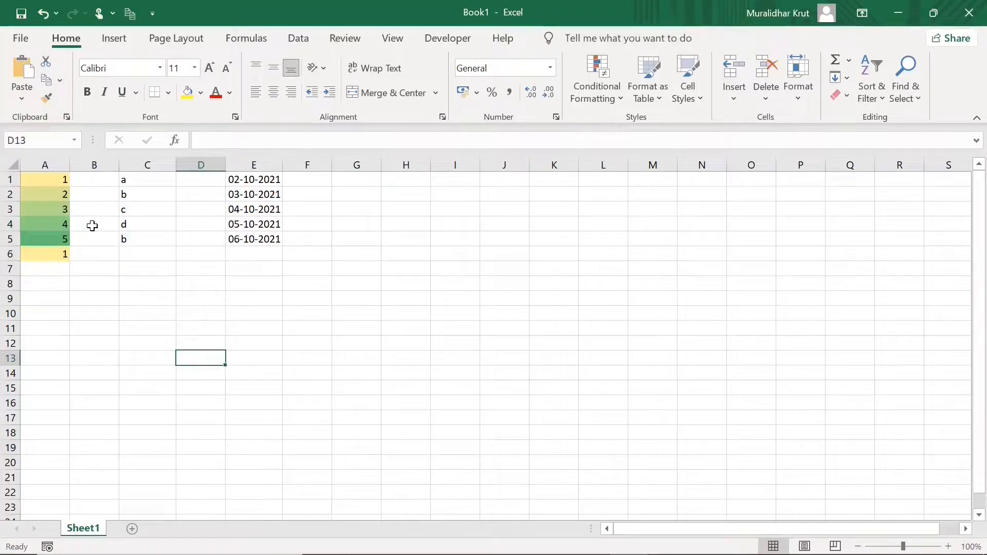
click(136, 296)
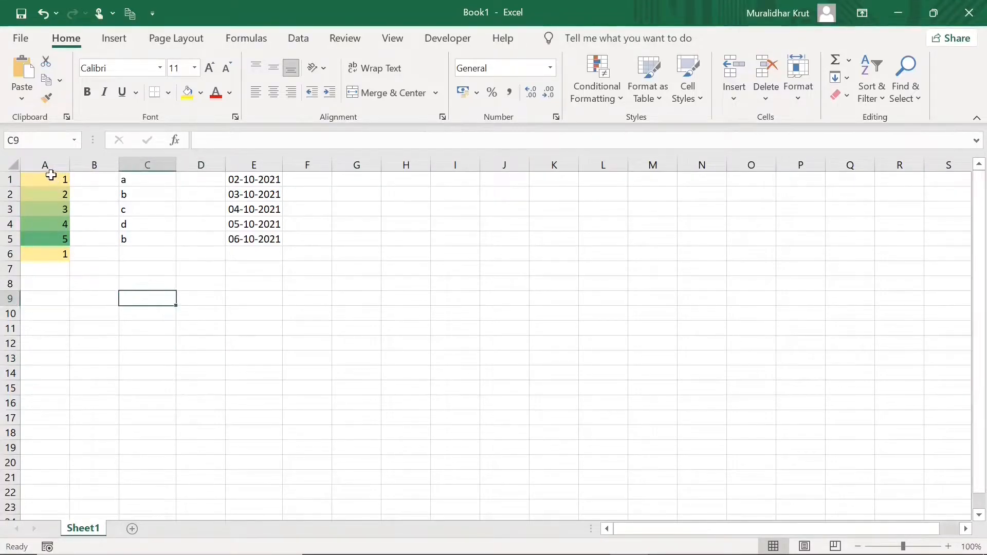
Clear the color scale rules from the entire sheet
drag(51, 176, 58, 253)
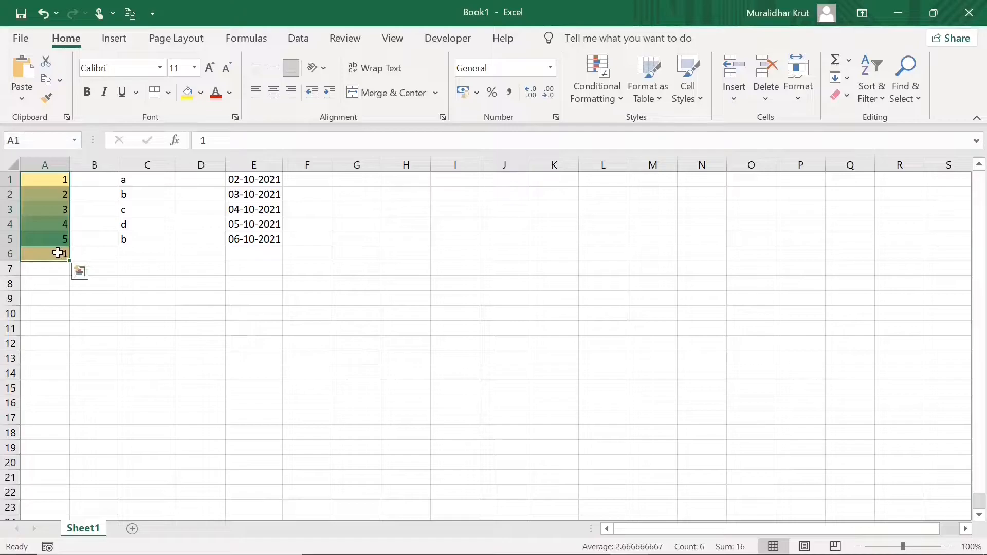
click(615, 98)
mouse_move(665, 249)
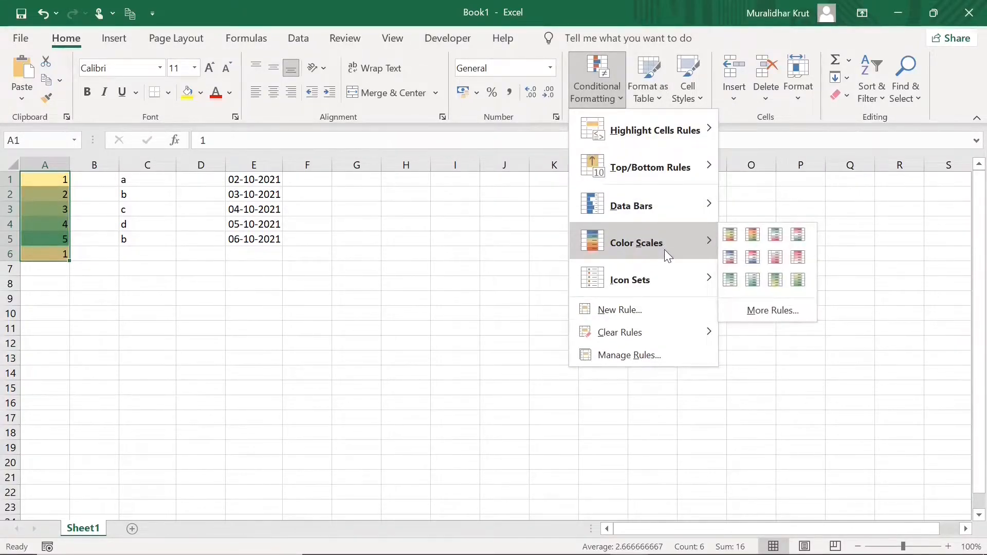
mouse_move(625, 340)
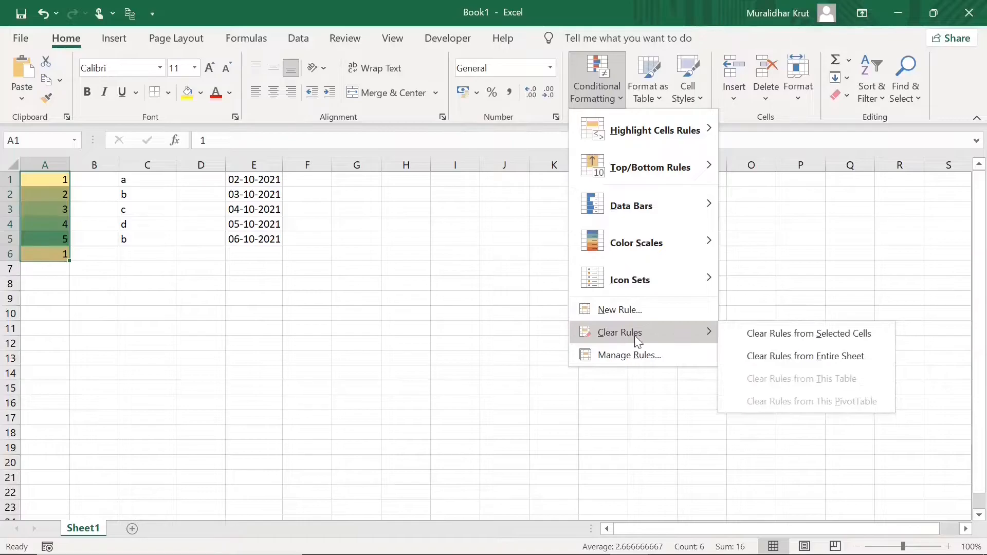
click(779, 356)
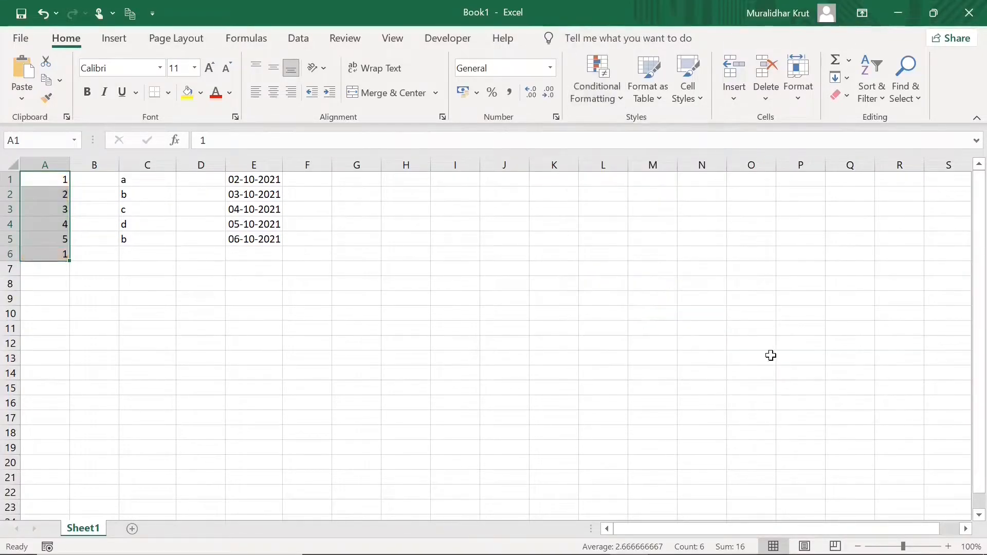
click(92, 269)
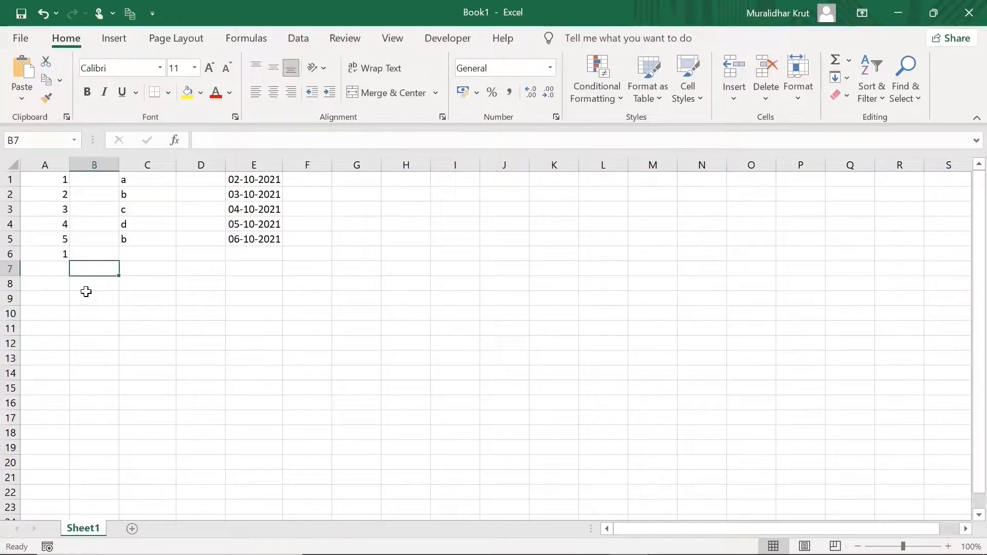
Apply the directional icon set with three colored arrows to the numbers in A1:A6
drag(50, 181, 65, 252)
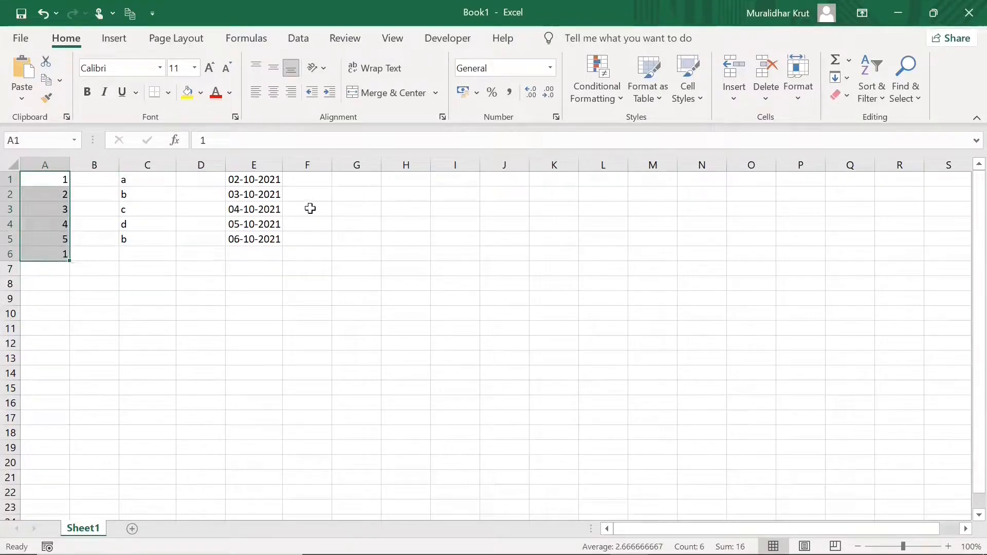
click(621, 101)
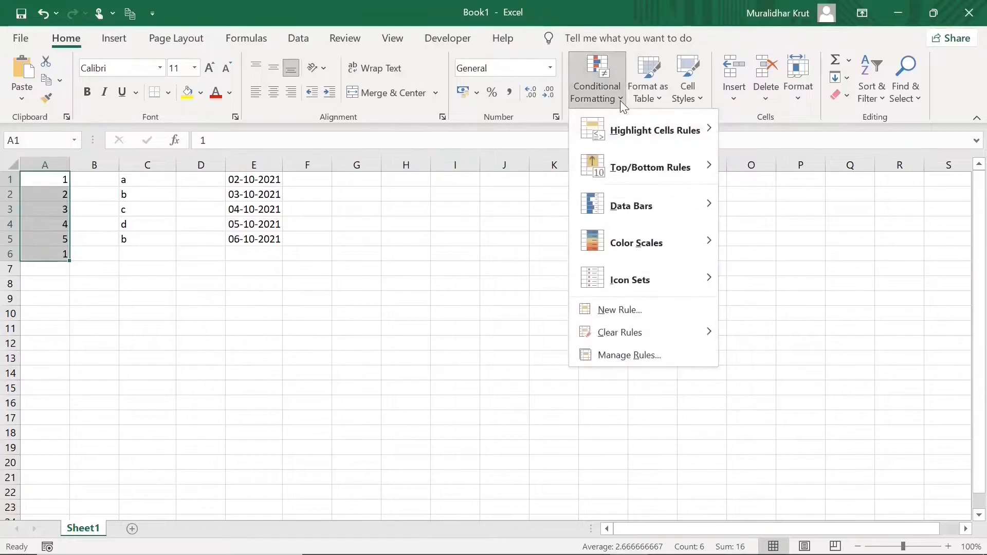
mouse_move(663, 291)
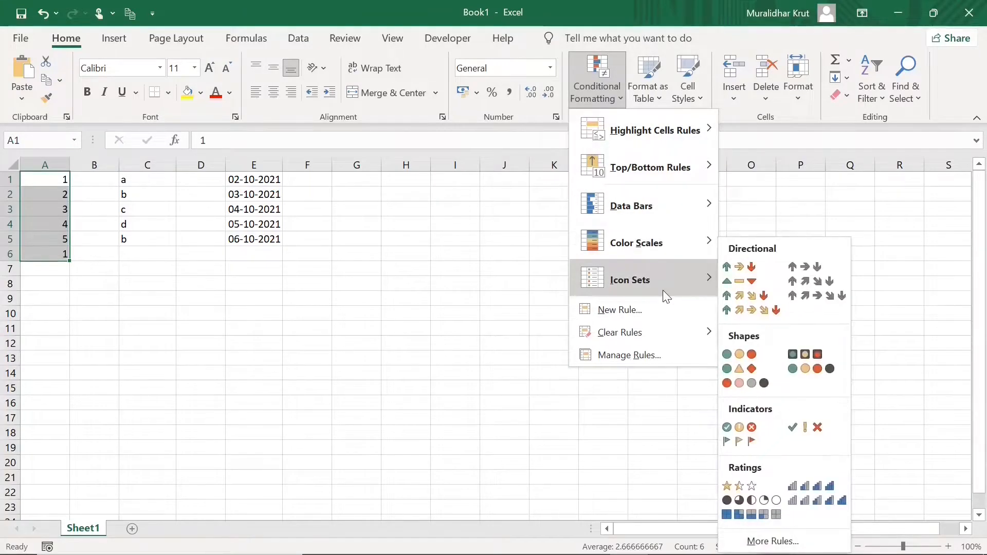
click(737, 271)
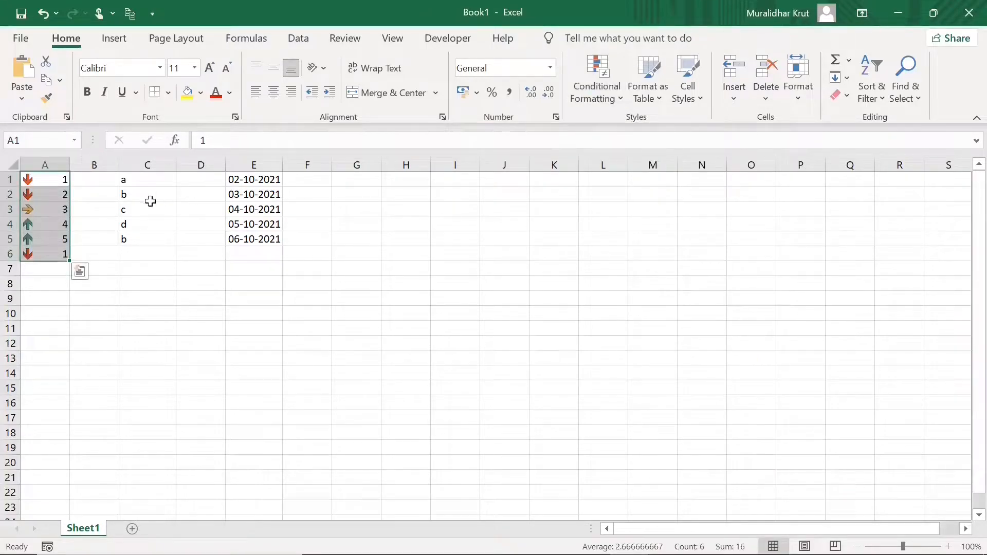
click(150, 313)
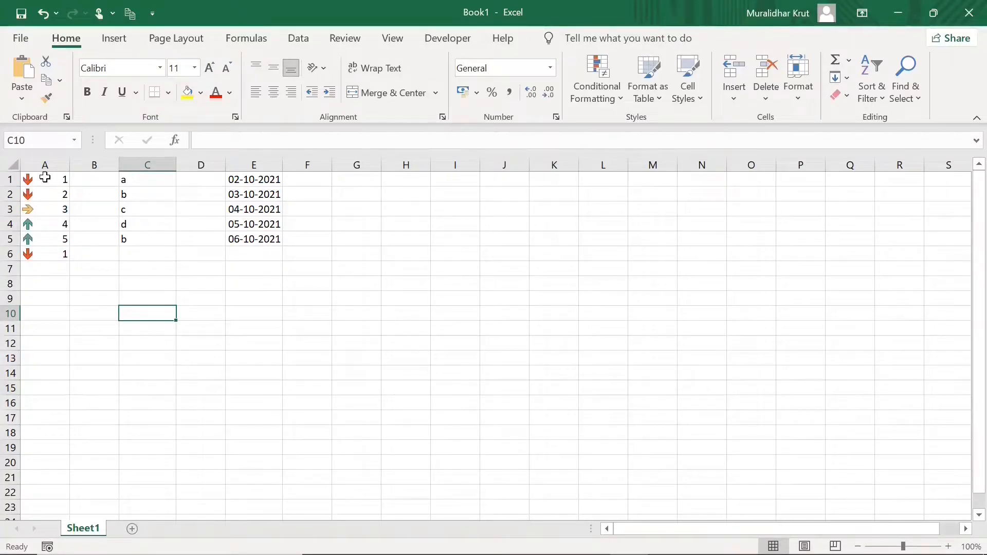
Clear the arrow icon set rules from the entire sheet
drag(45, 178, 53, 254)
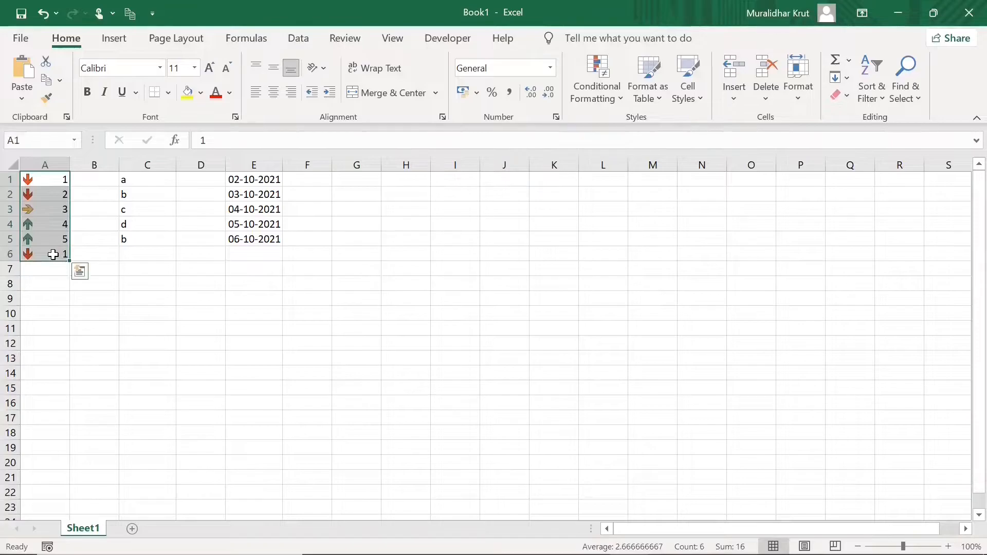
click(617, 99)
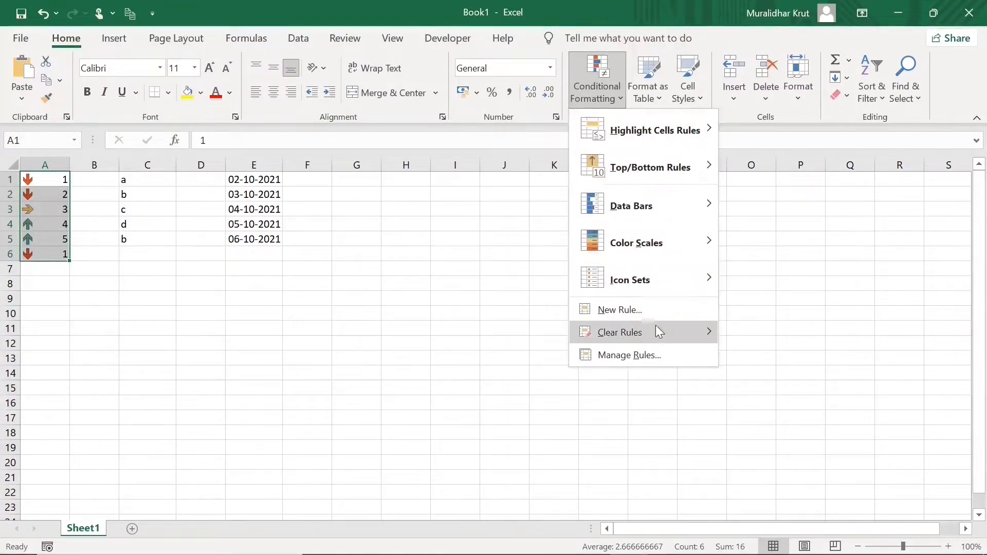
mouse_move(659, 333)
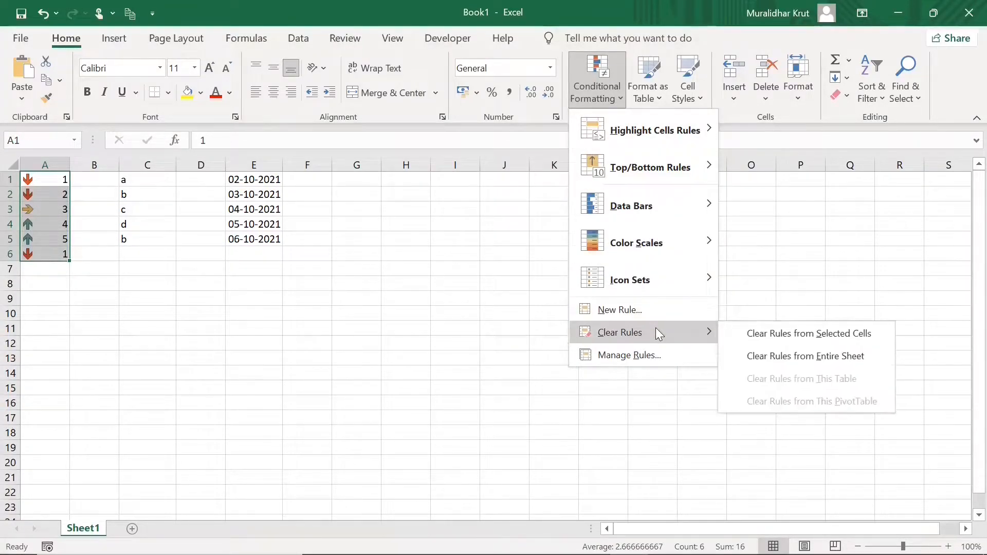
click(791, 357)
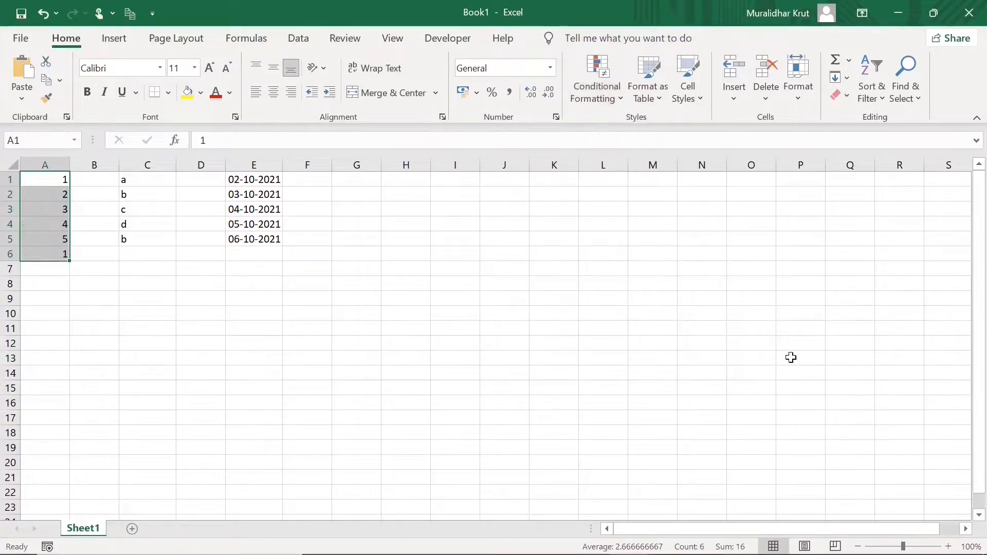
Apply the four-bar signal icon set from the Ratings group to the numbers in A1:A6
click(622, 94)
mouse_move(650, 255)
mouse_move(650, 275)
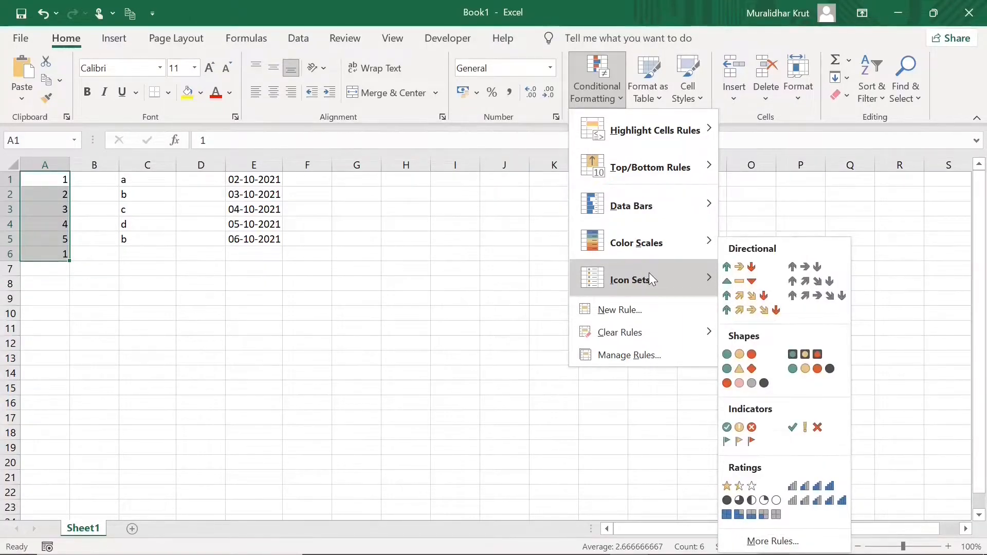
click(819, 487)
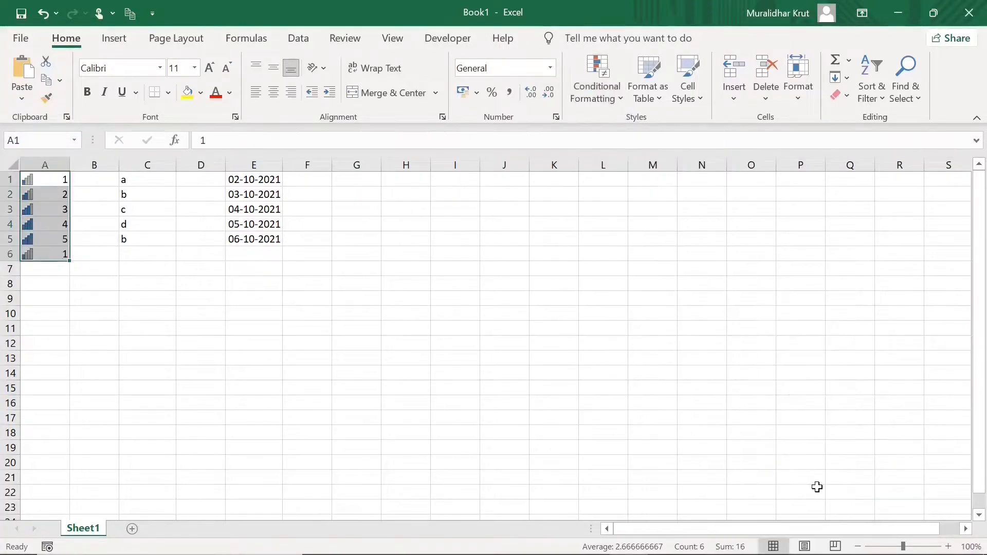
click(194, 325)
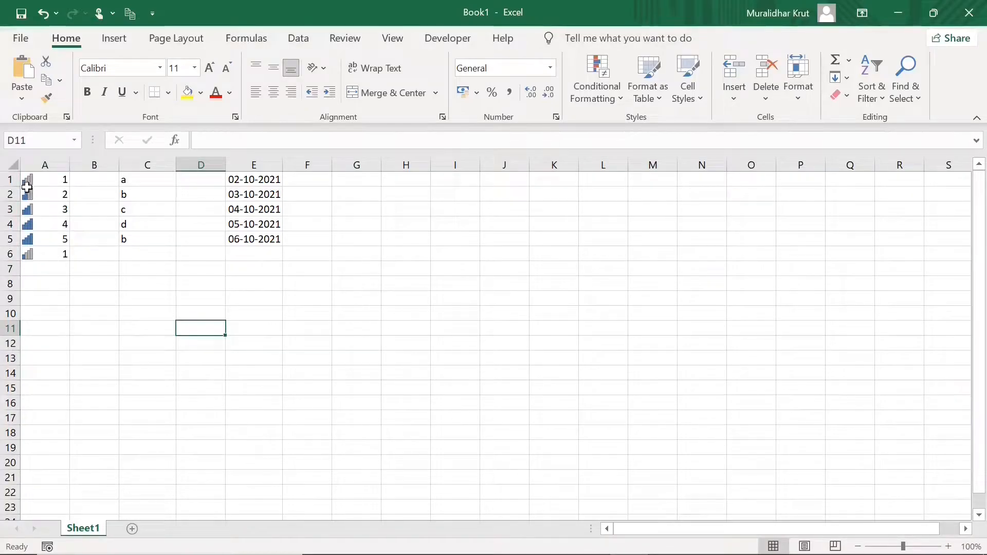
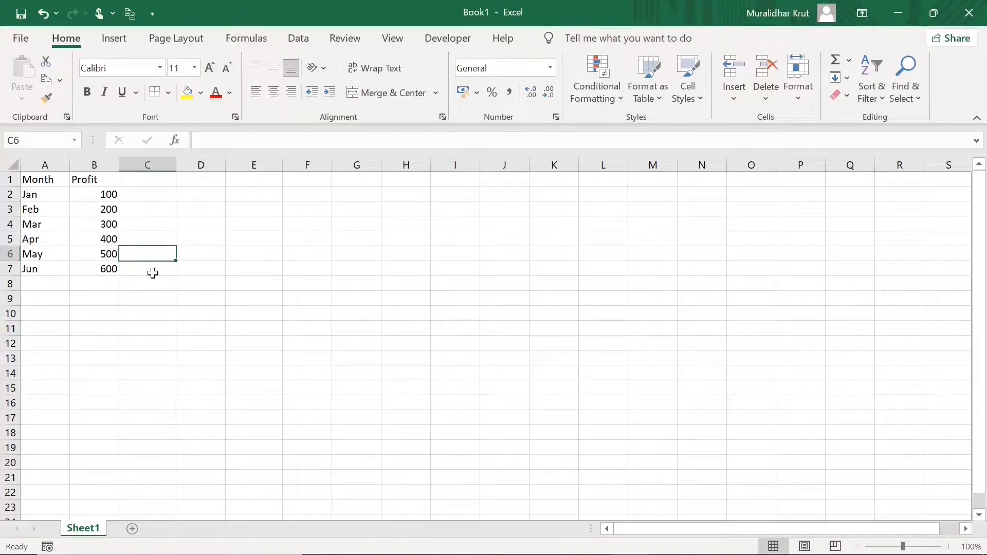
Format A1:B7 as a table with headers, using the light style with a solid blue header row
click(28, 181)
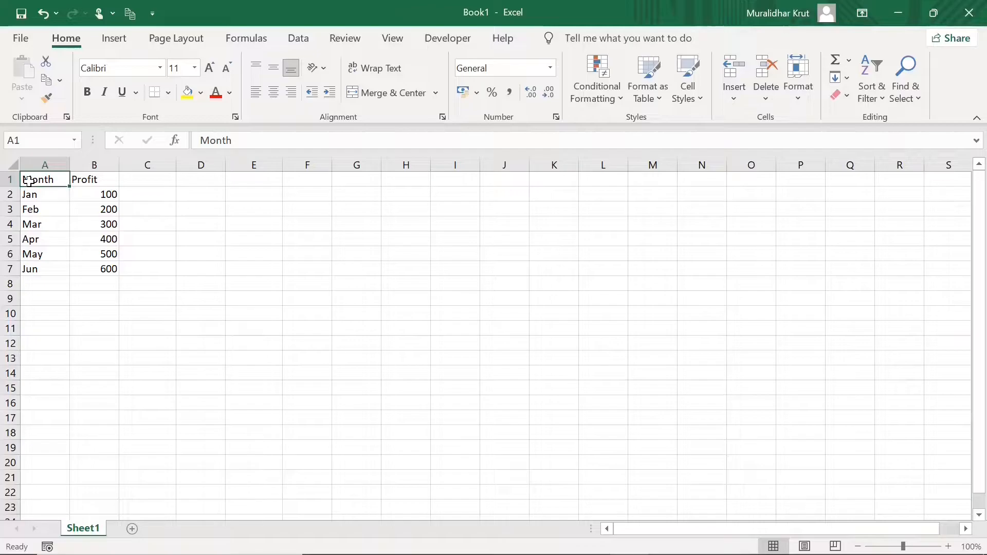
drag(28, 181, 83, 274)
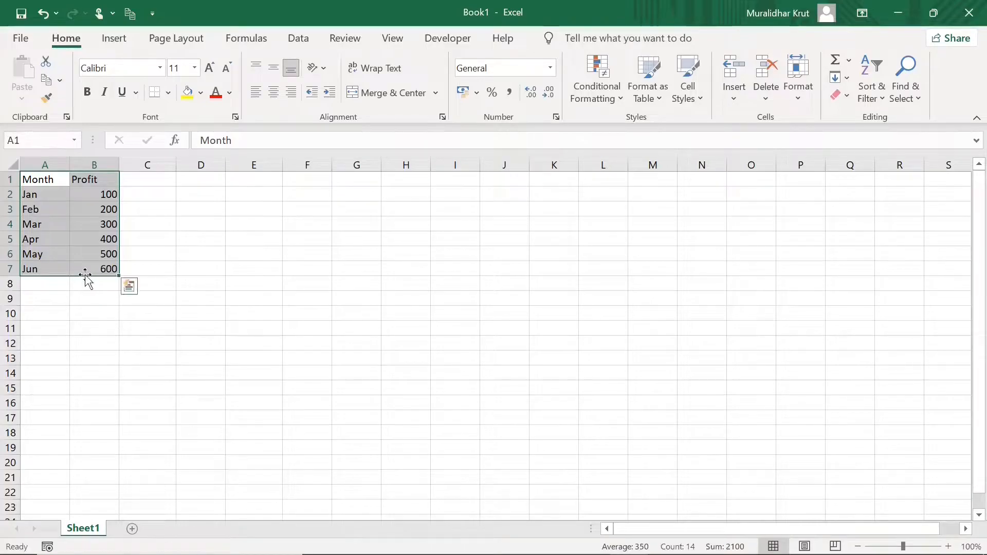
click(662, 97)
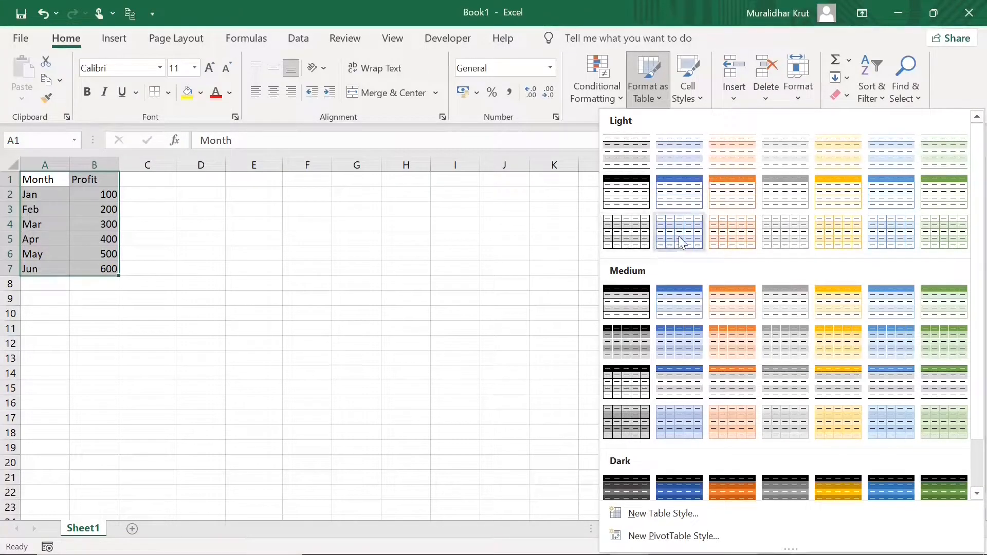
click(686, 196)
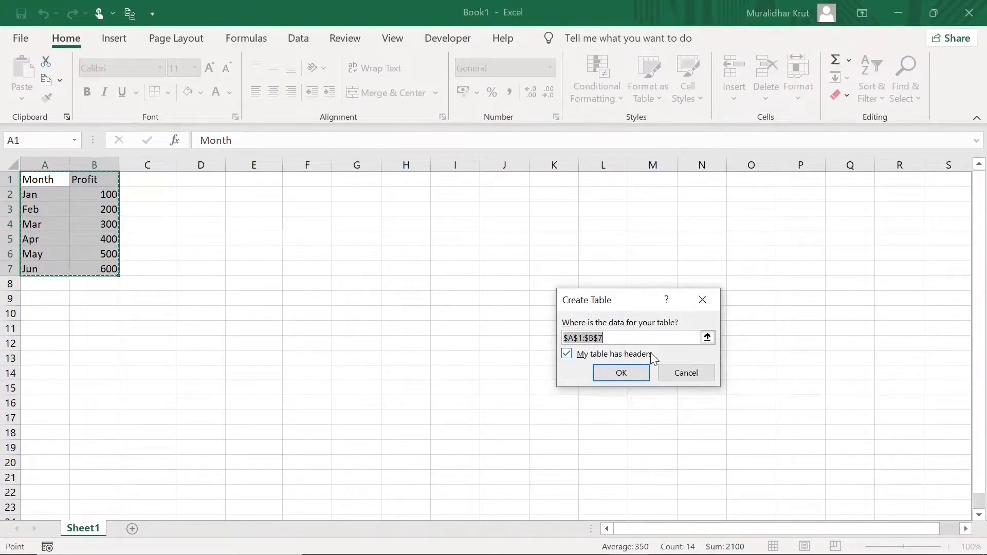
click(612, 376)
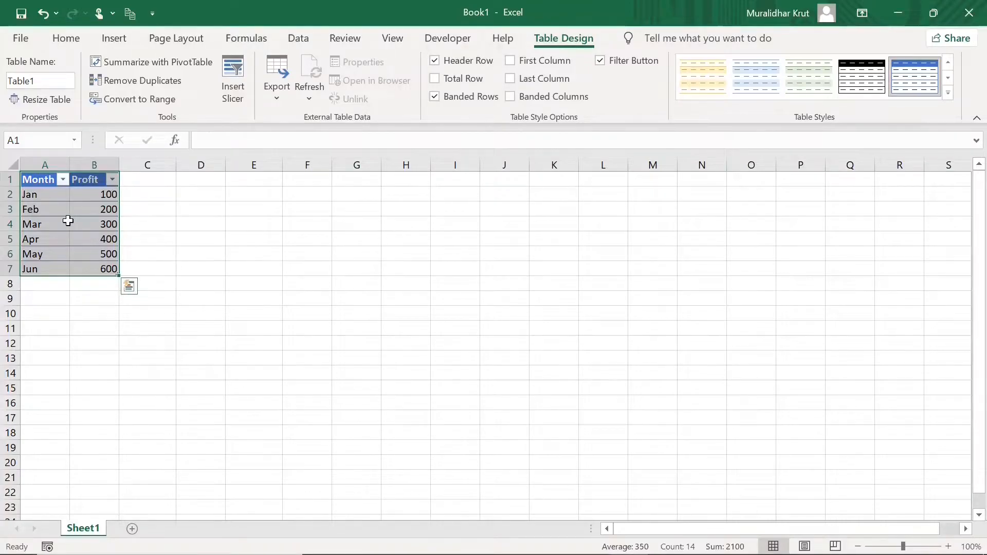
click(149, 344)
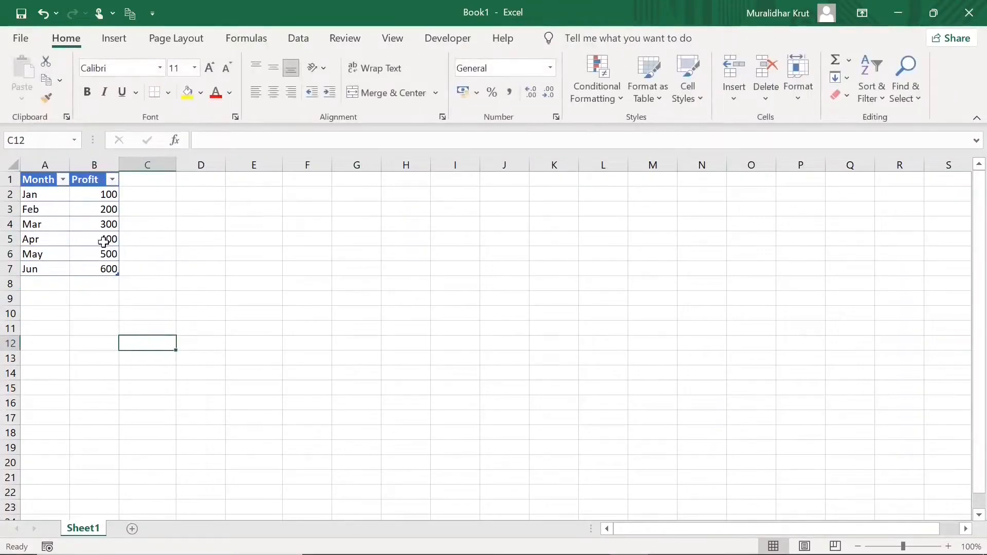
Examine the sort and filter options offered for the Month column
click(39, 179)
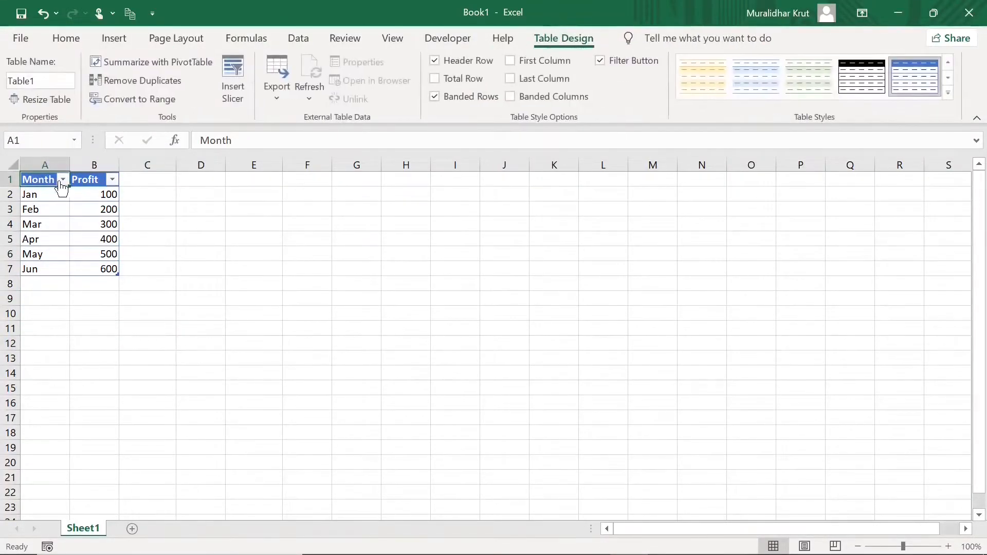
click(62, 180)
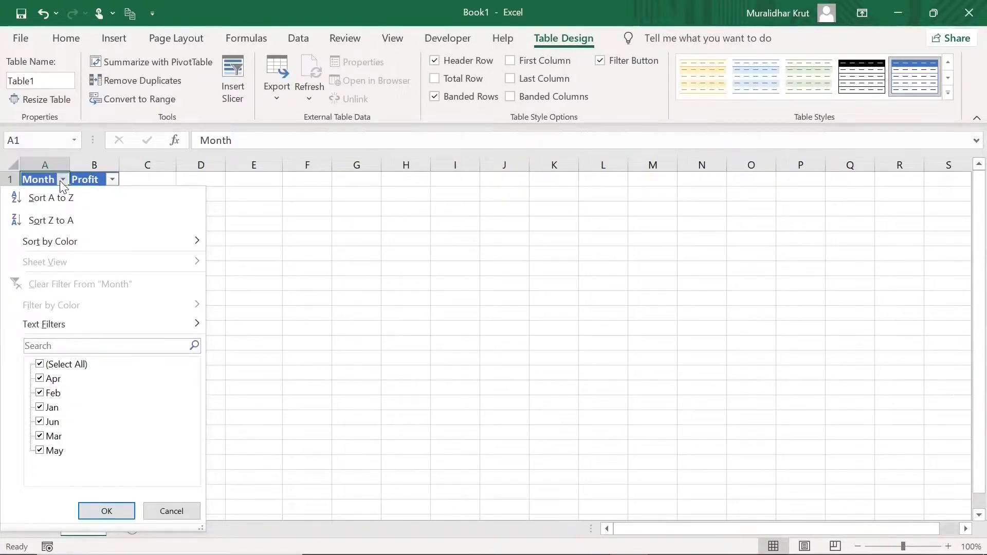
click(60, 180)
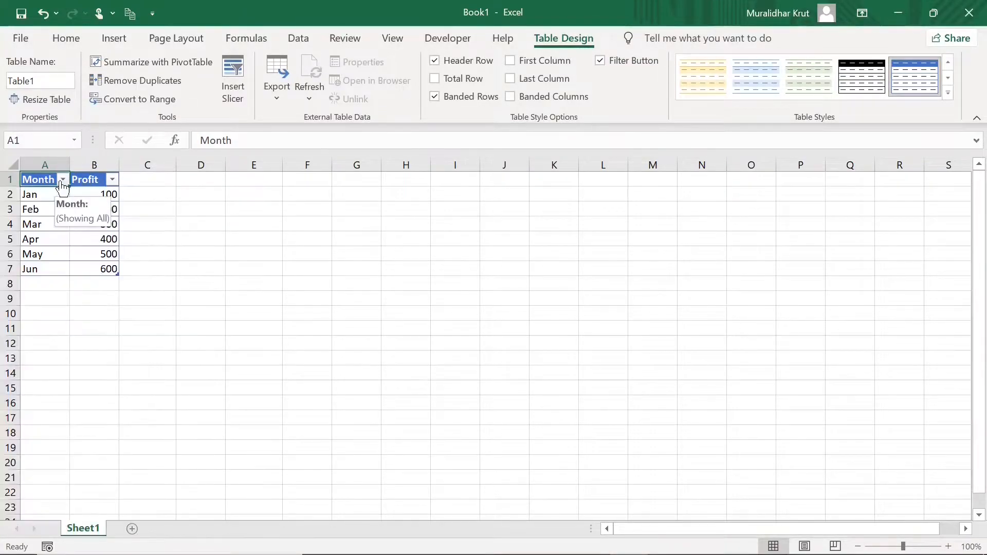
click(247, 270)
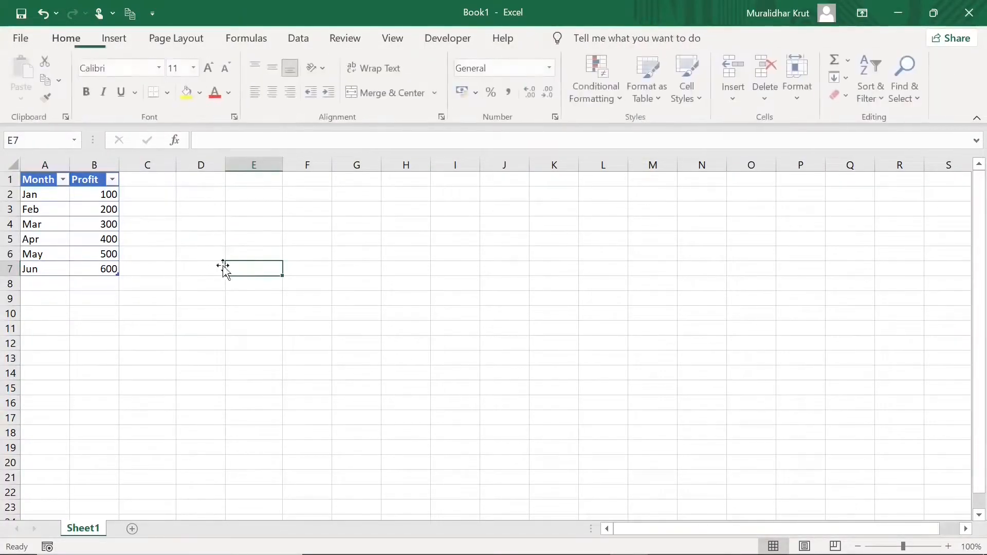
Turn off the filter buttons in the table's Month and Profit header row
click(49, 183)
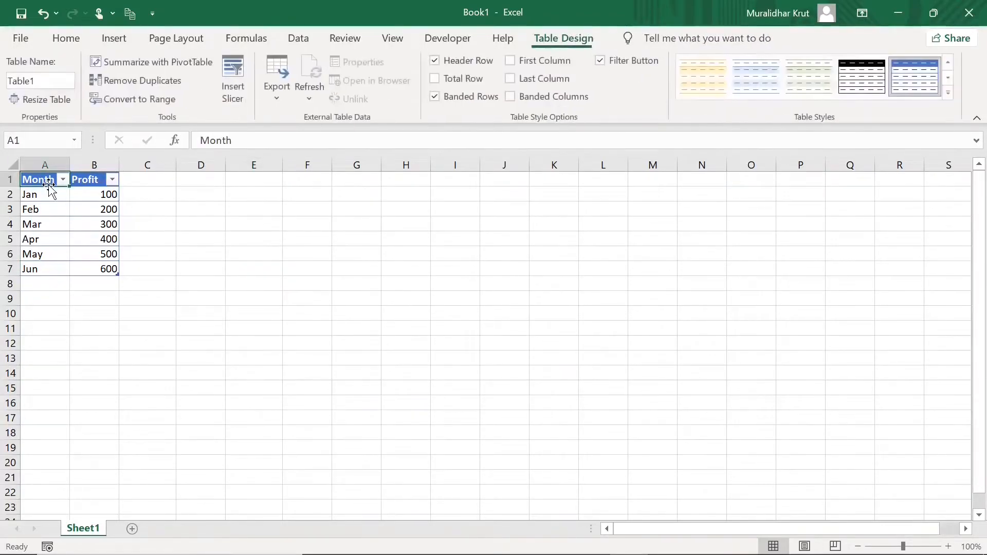
ctrl+click(94, 184)
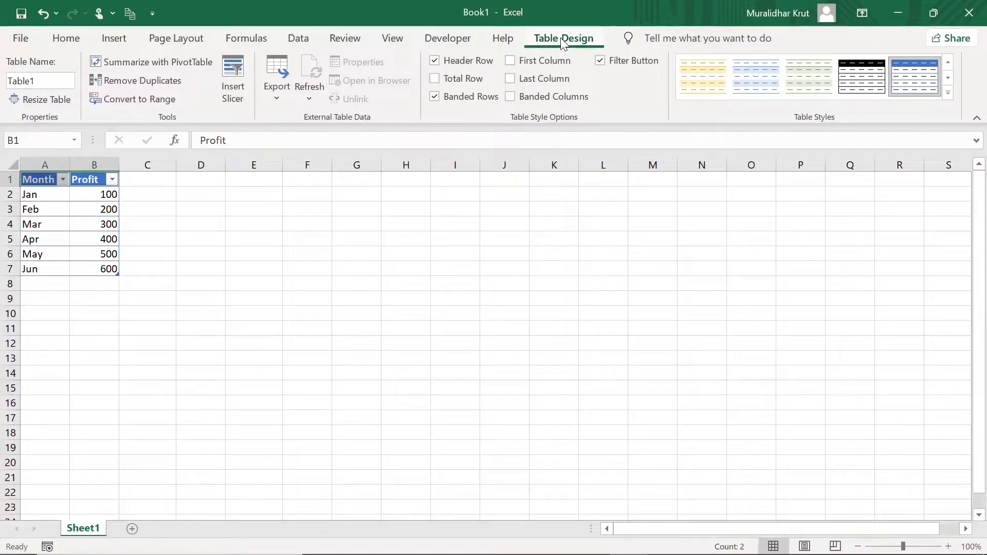
click(604, 60)
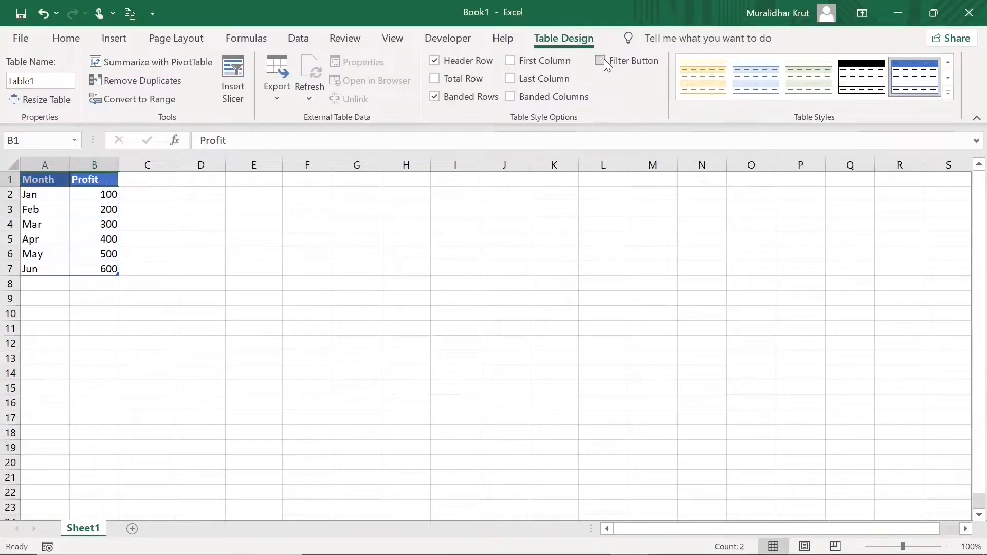
click(188, 197)
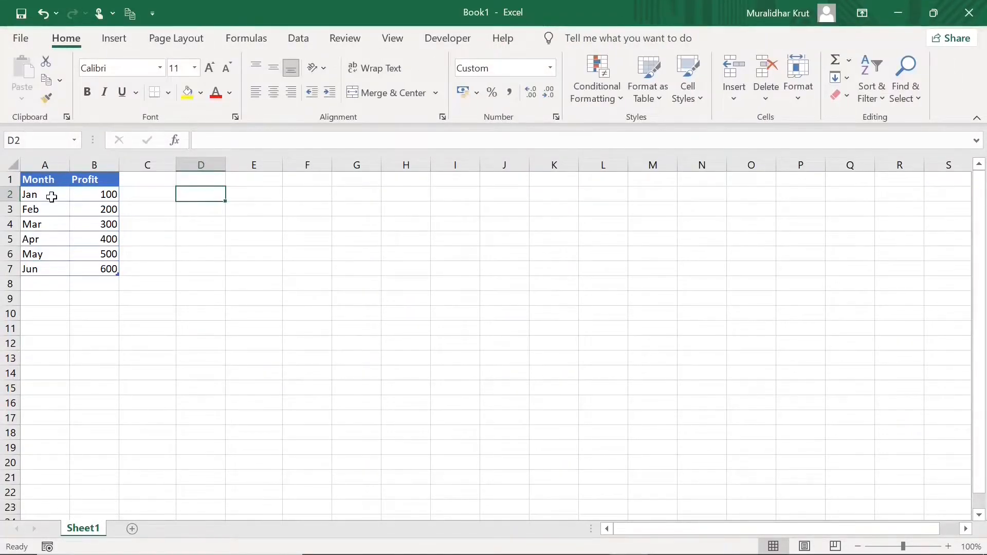
click(62, 178)
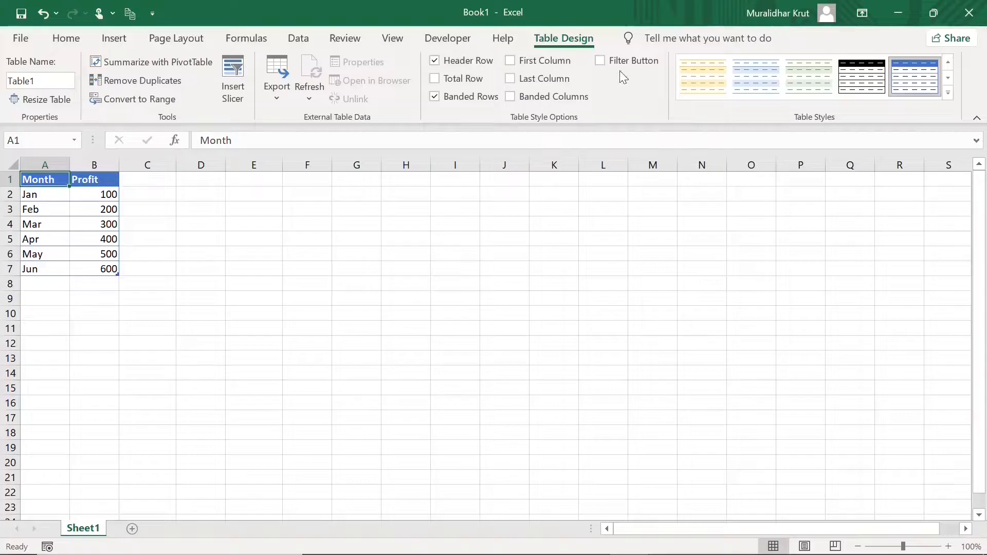
click(64, 281)
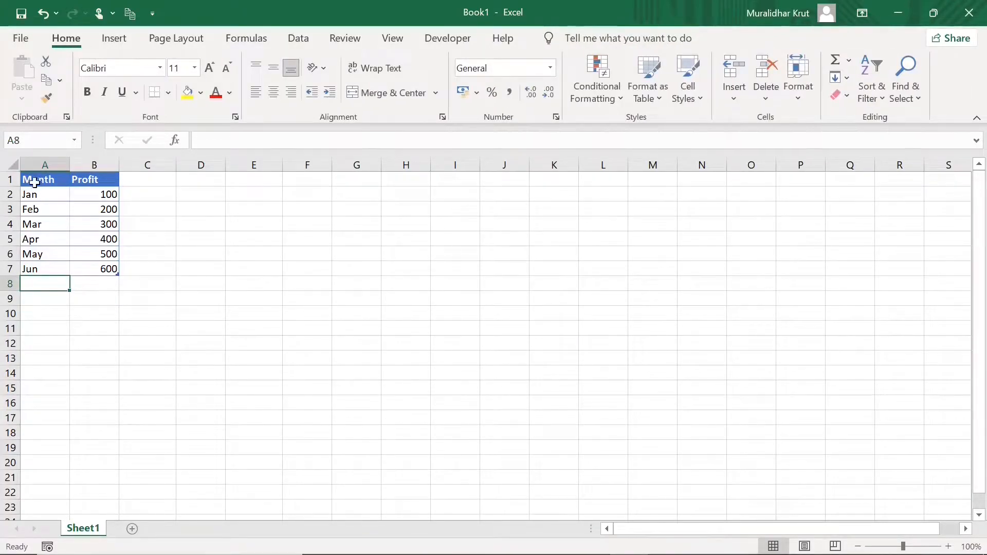
Change the table A1:B7 to the light green banded table style
drag(36, 181, 109, 269)
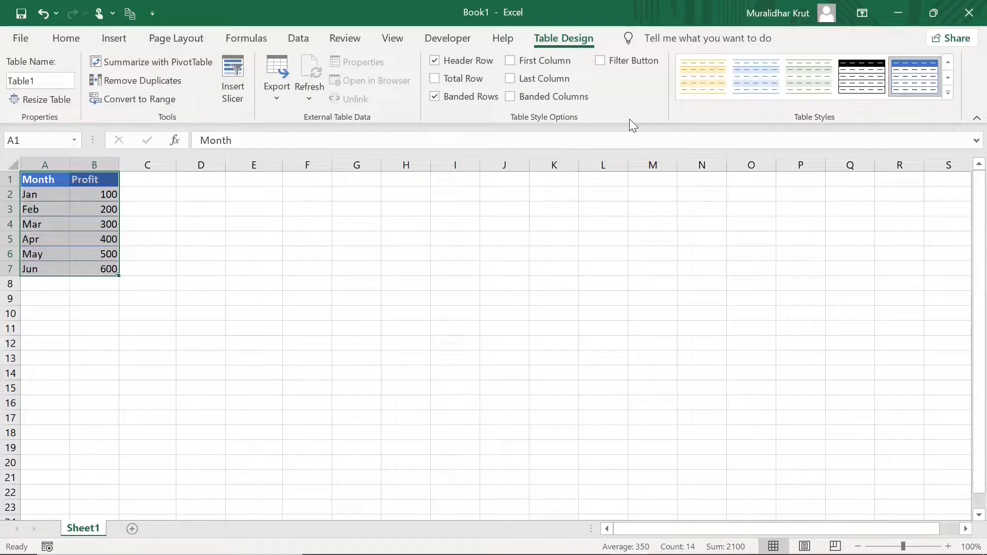
click(809, 89)
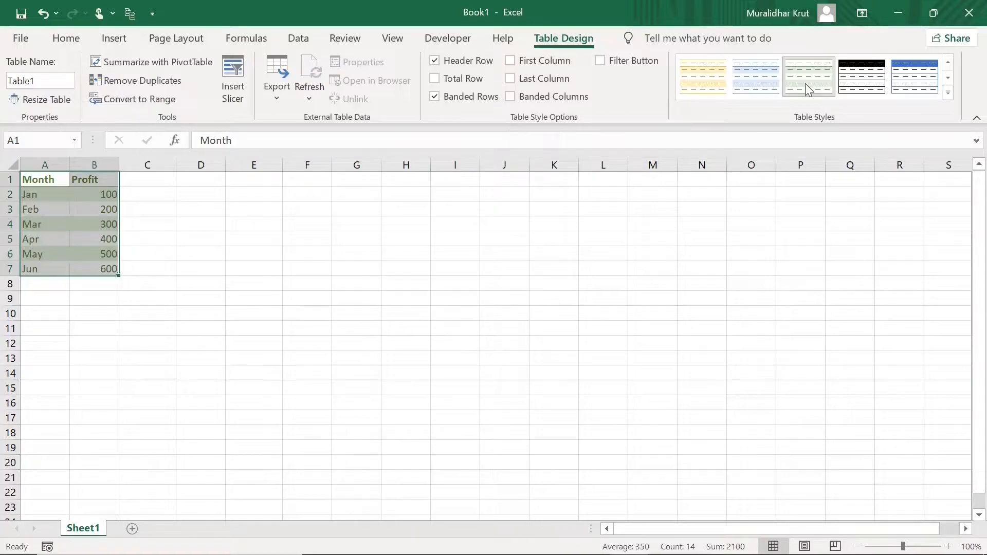
click(155, 324)
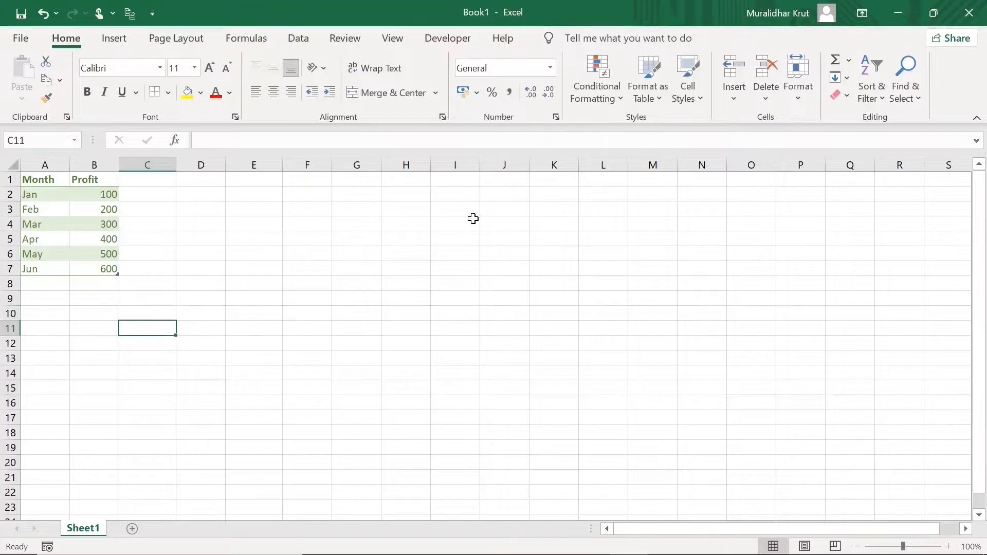
click(665, 101)
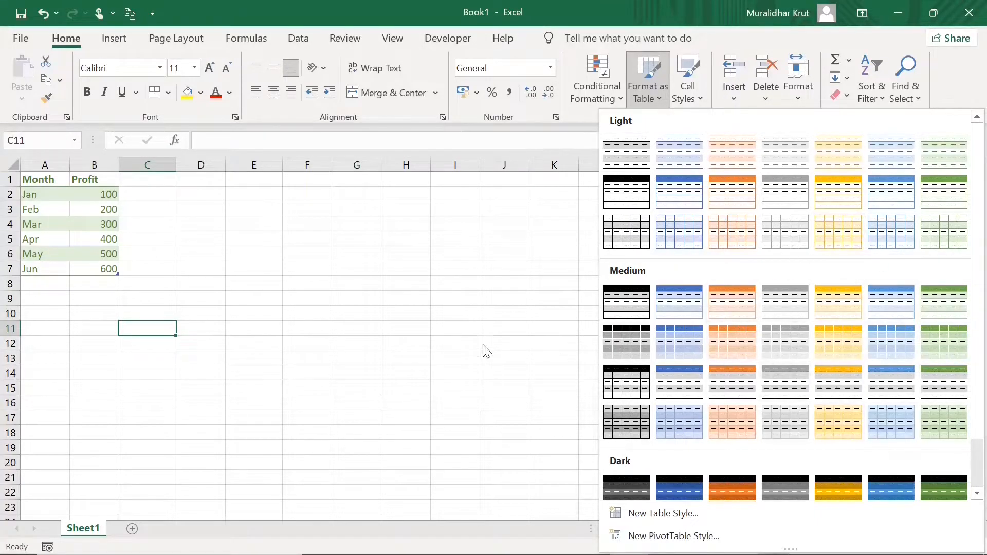
click(162, 264)
click(182, 272)
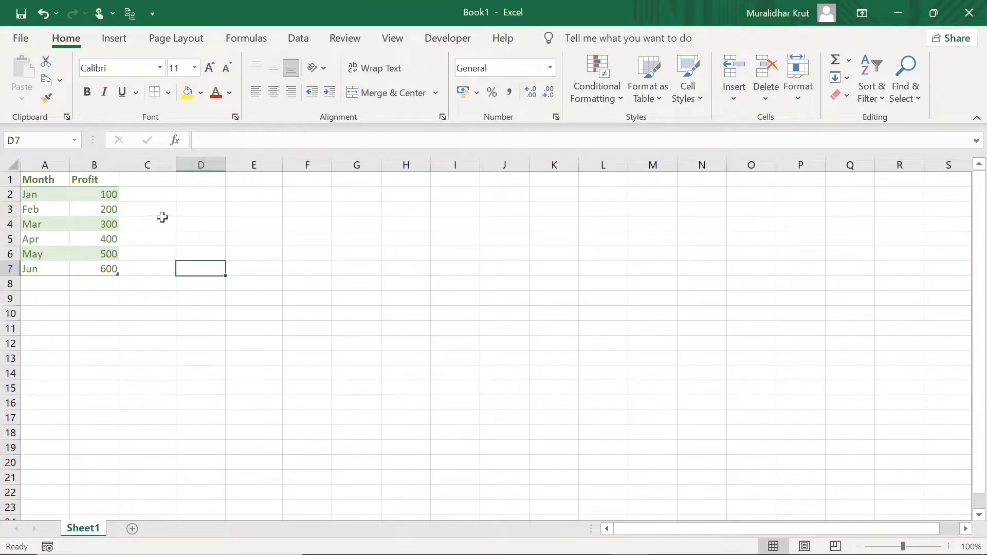
Undo the table styling and the table conversion of A1:B7
click(43, 14)
click(43, 13)
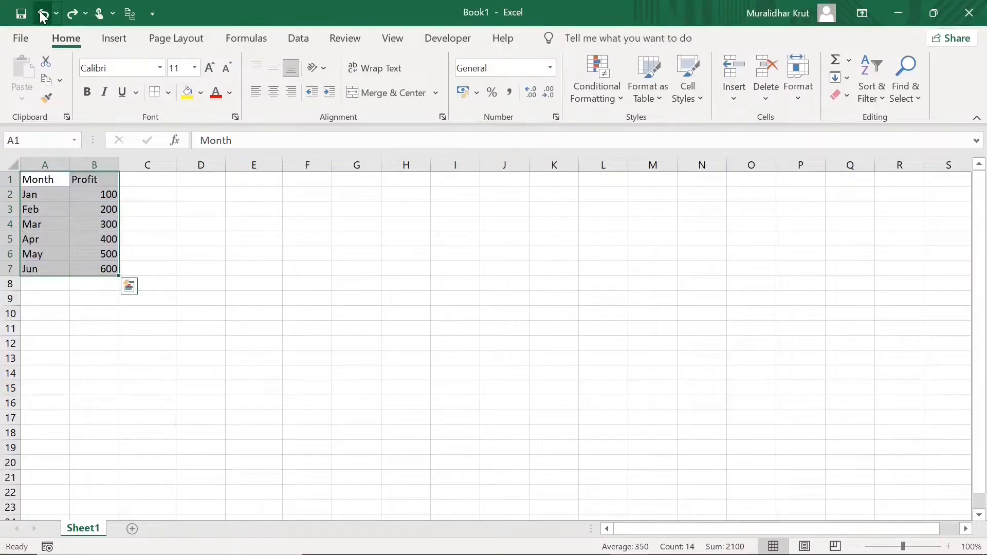
click(73, 254)
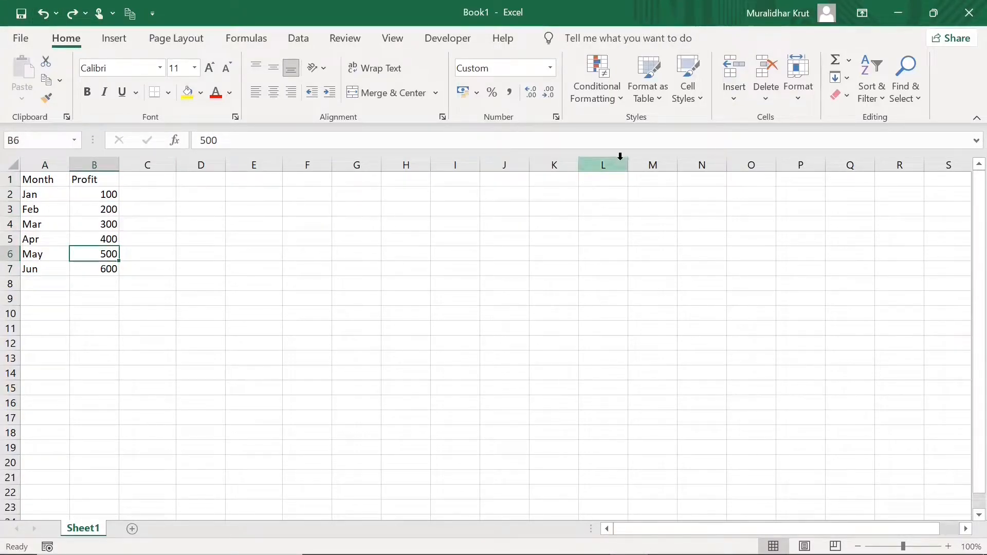
Preview the Good cell style on the Month and Profit data in A1:B7 without applying it
click(40, 181)
drag(40, 181, 95, 266)
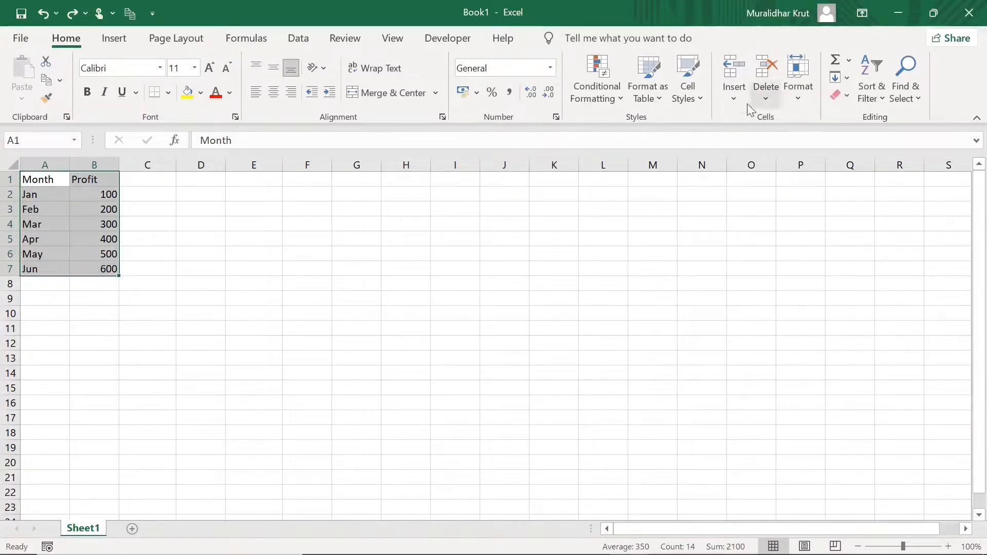
click(703, 98)
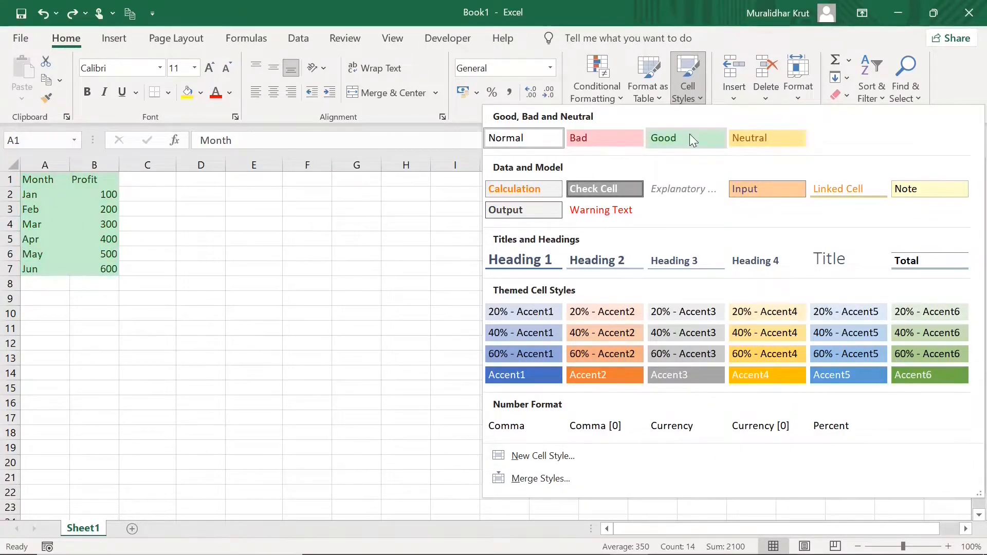
click(333, 243)
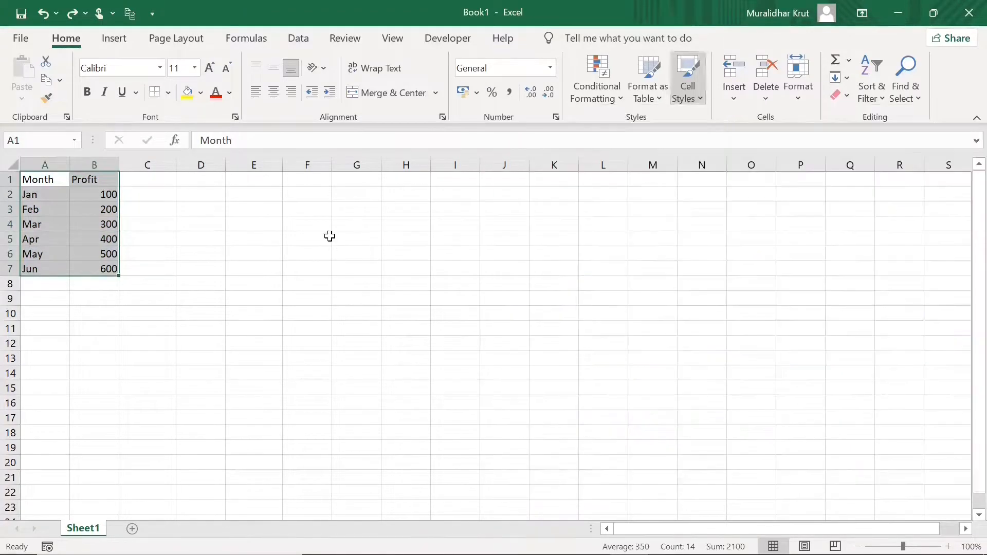
click(109, 270)
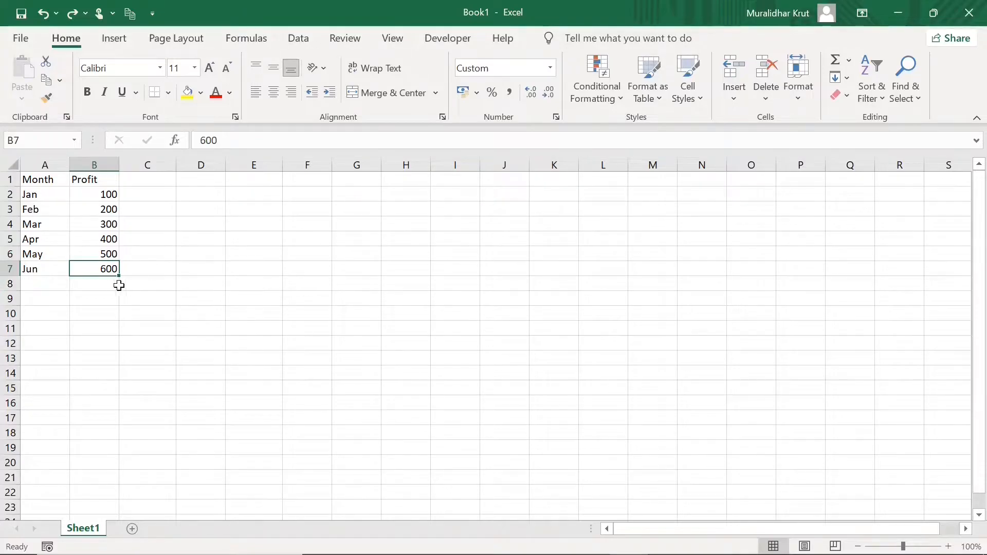
Apply the Good cell style to the Jun profit in B7 and the Bad style to the Jan profit in B2
click(702, 97)
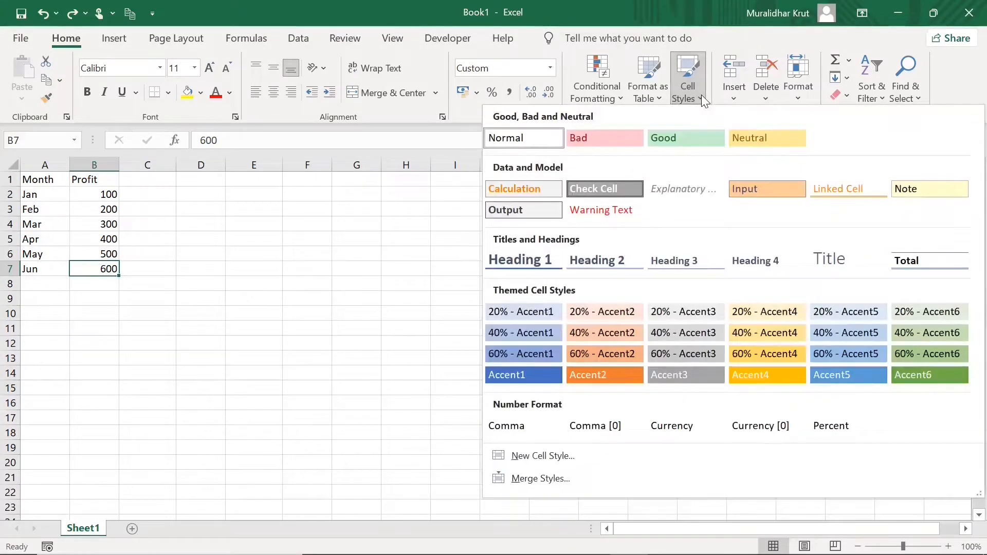
click(683, 140)
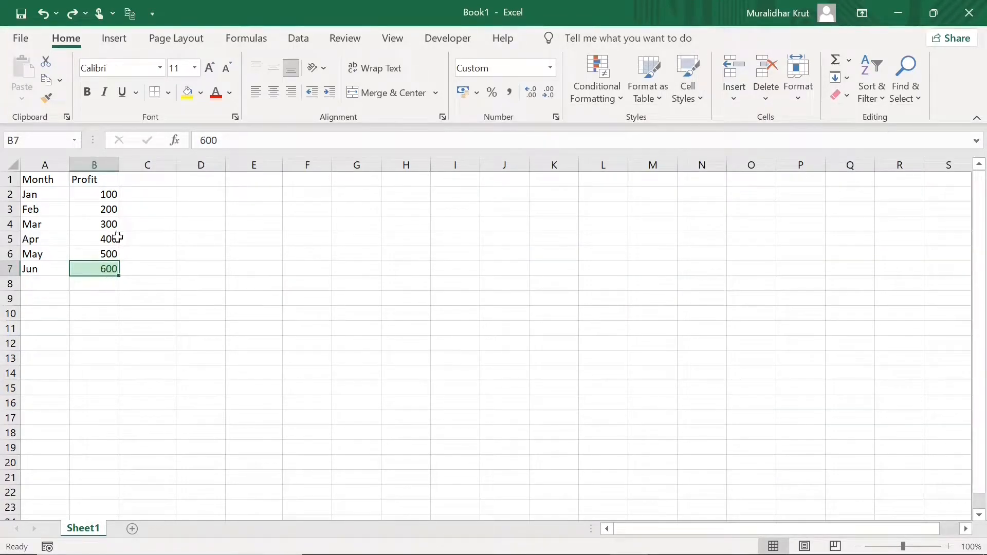
click(105, 193)
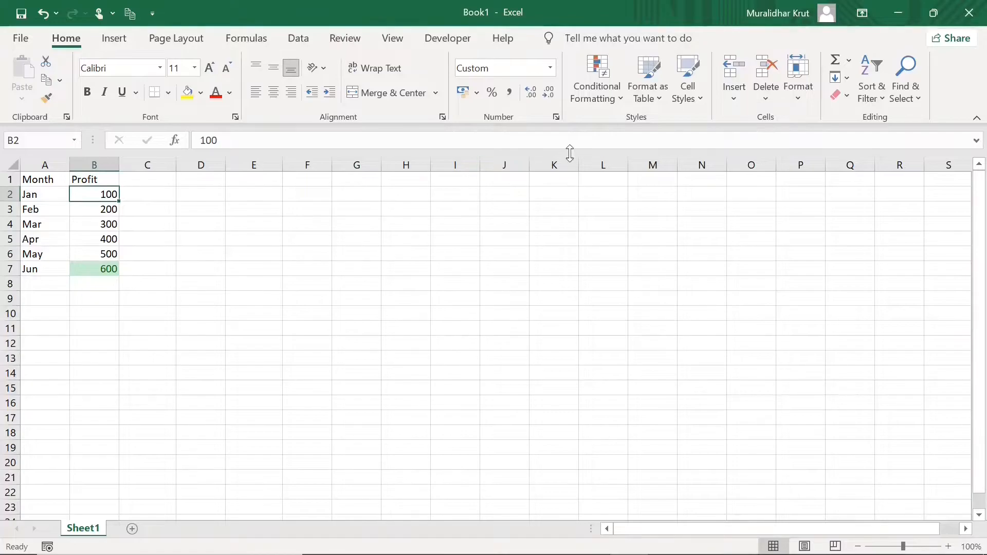
click(702, 100)
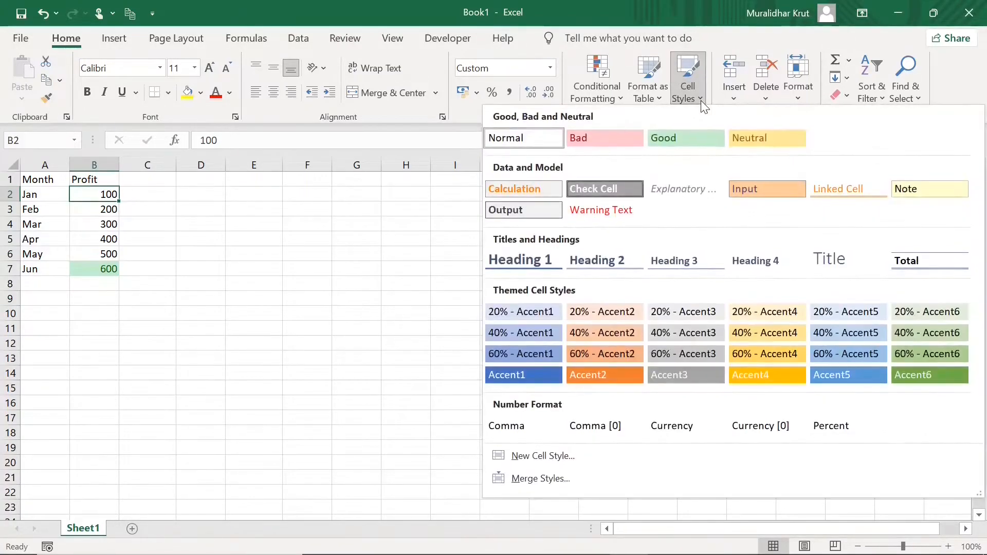
click(620, 140)
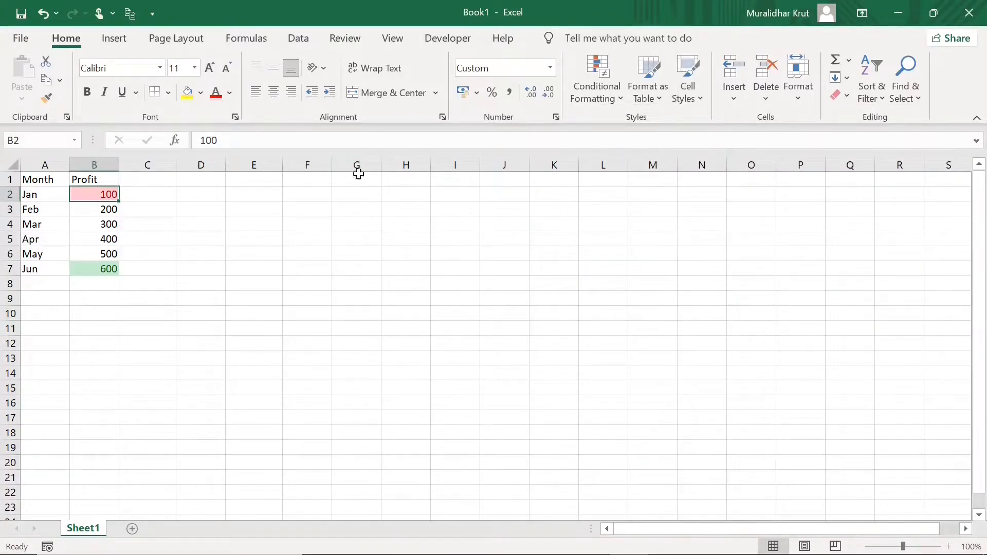
Apply the Comma cell style to the Jan profit in B2 and change its value to 1000
click(701, 98)
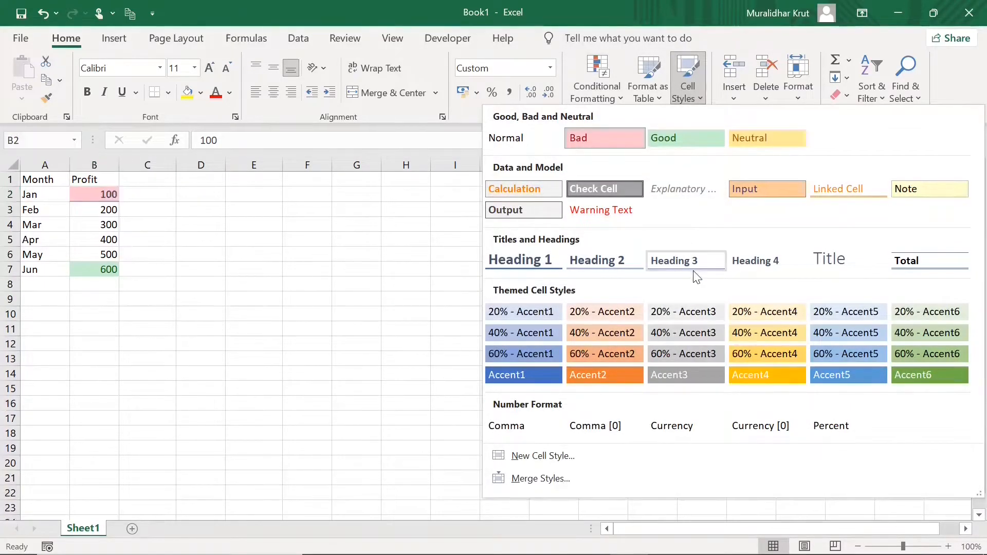
click(521, 429)
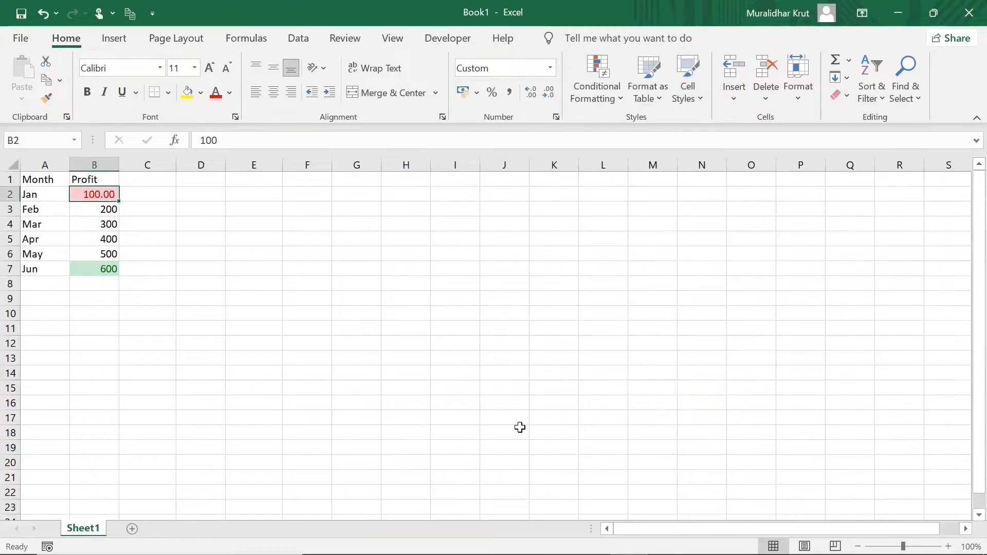
double_click(93, 197)
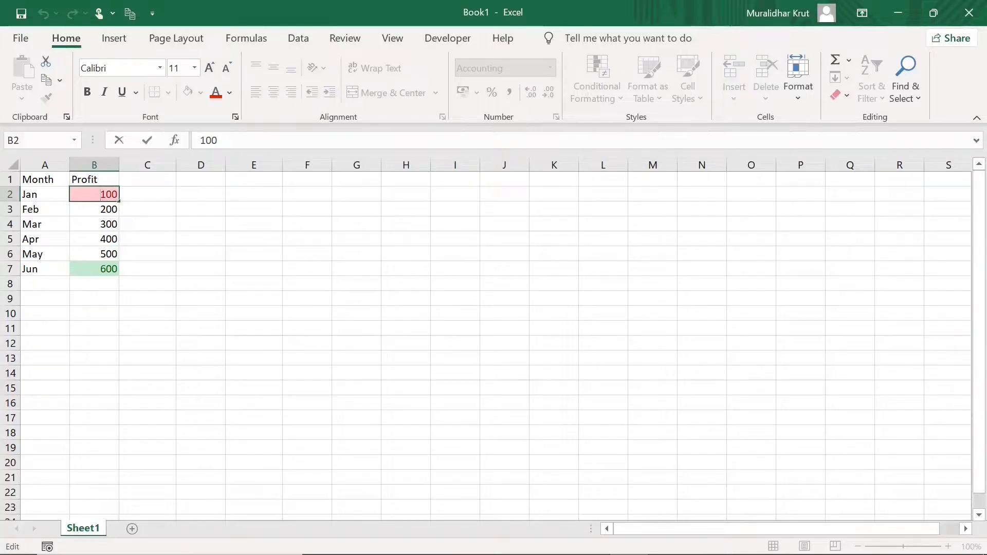
key(Right)
text(0)
click(213, 256)
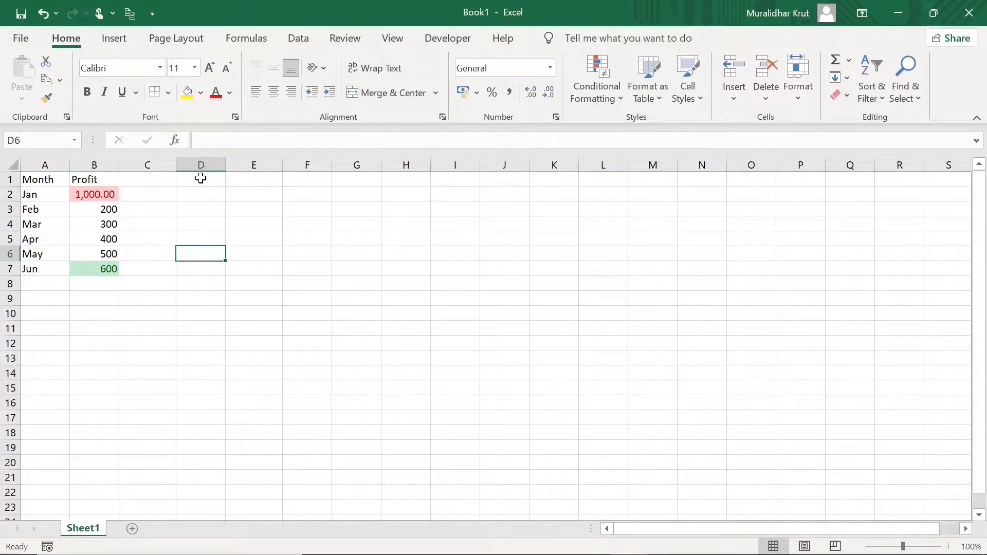
Apply the Comma [0] cell style to the Jan profit in B2
click(105, 193)
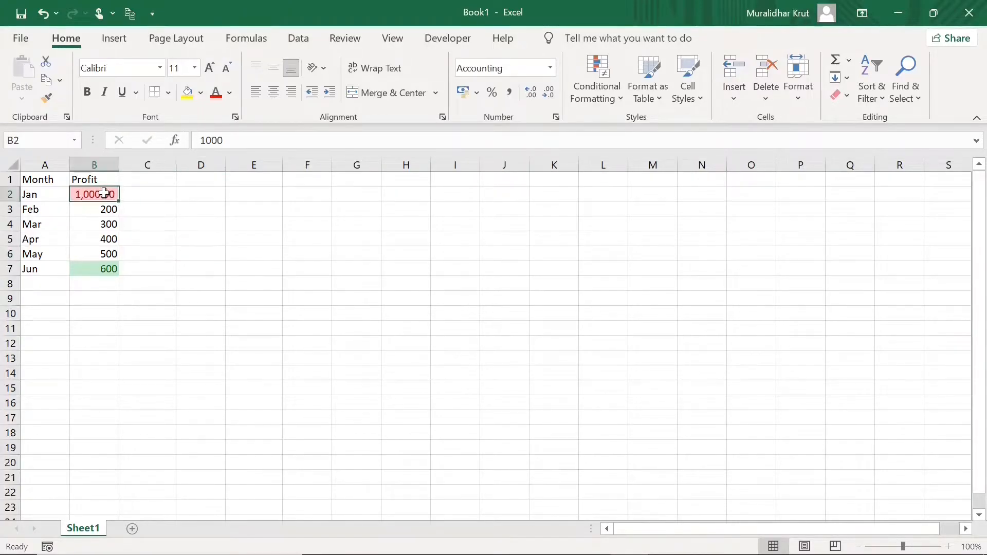
click(695, 98)
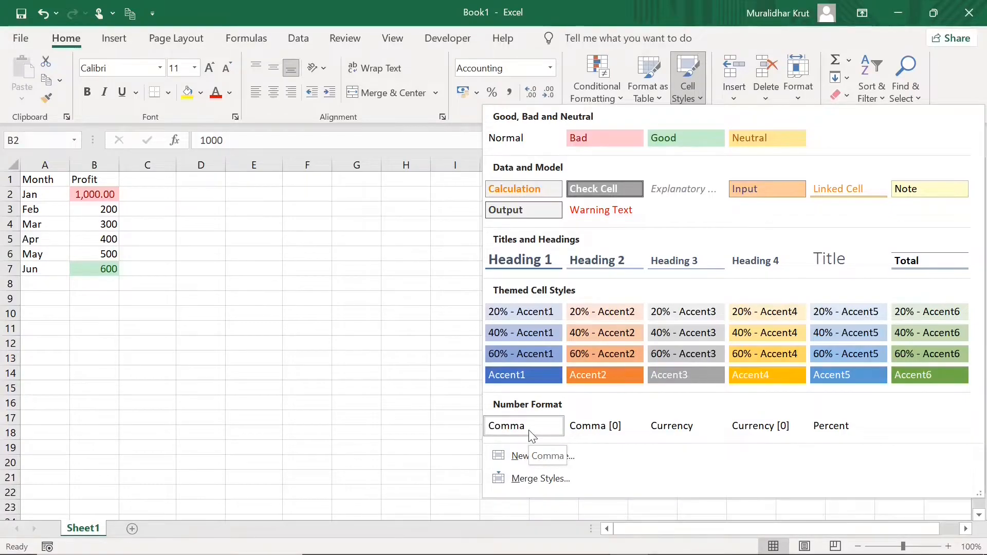
click(599, 427)
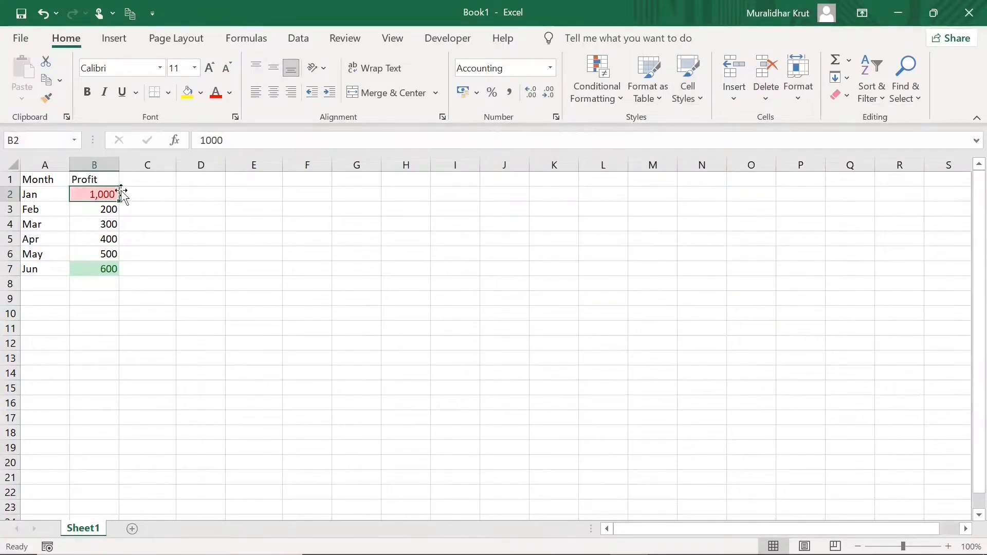
click(232, 281)
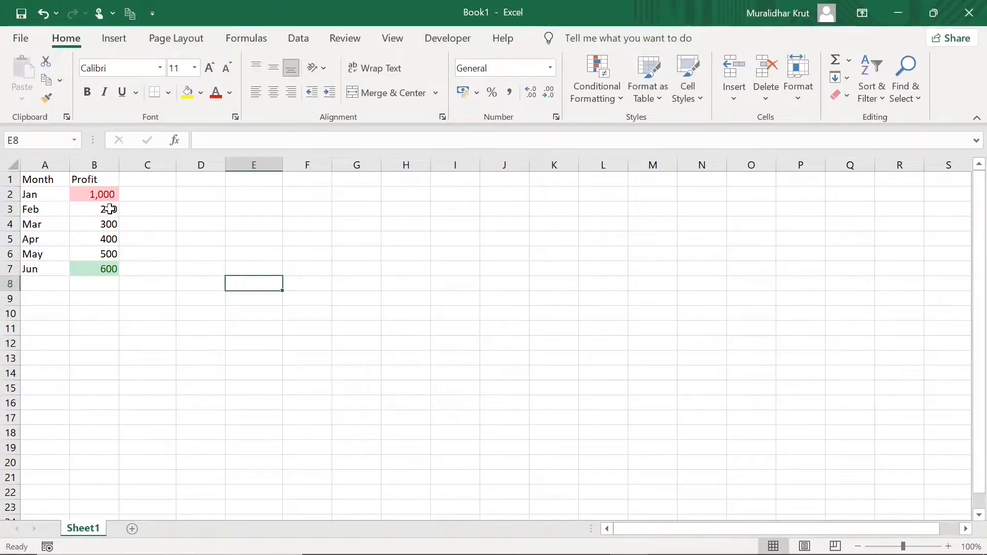
Change the Jan profit in B2 to the Currency cell style
click(106, 192)
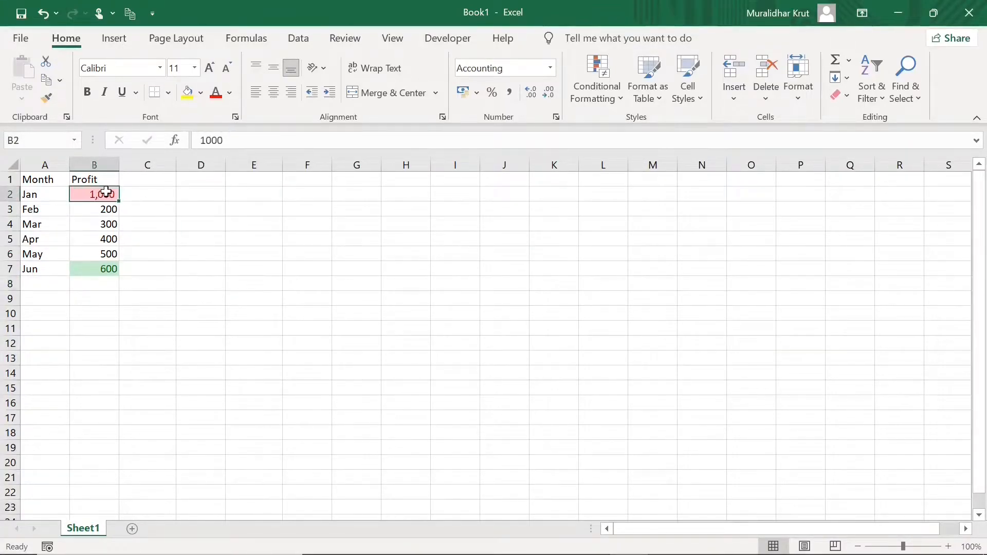
click(699, 101)
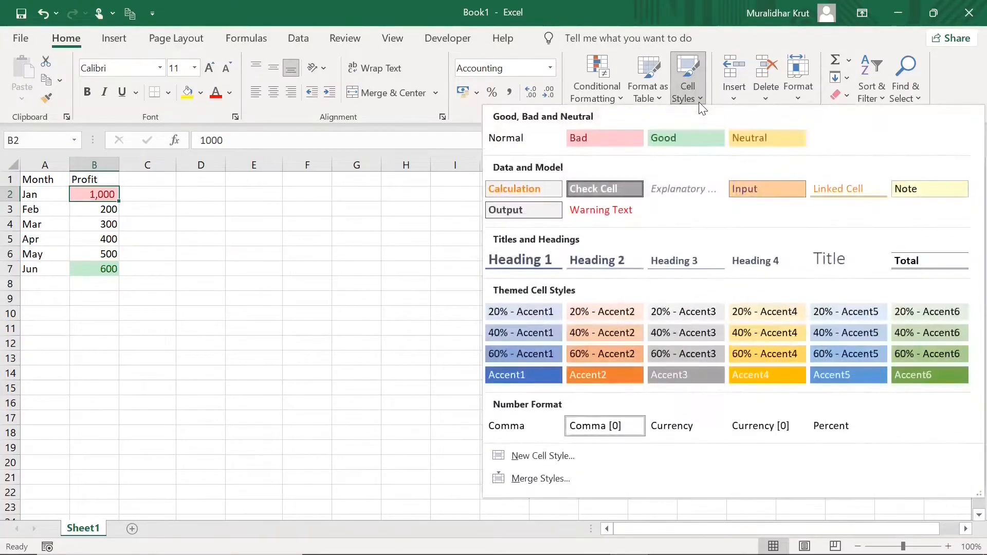
click(697, 430)
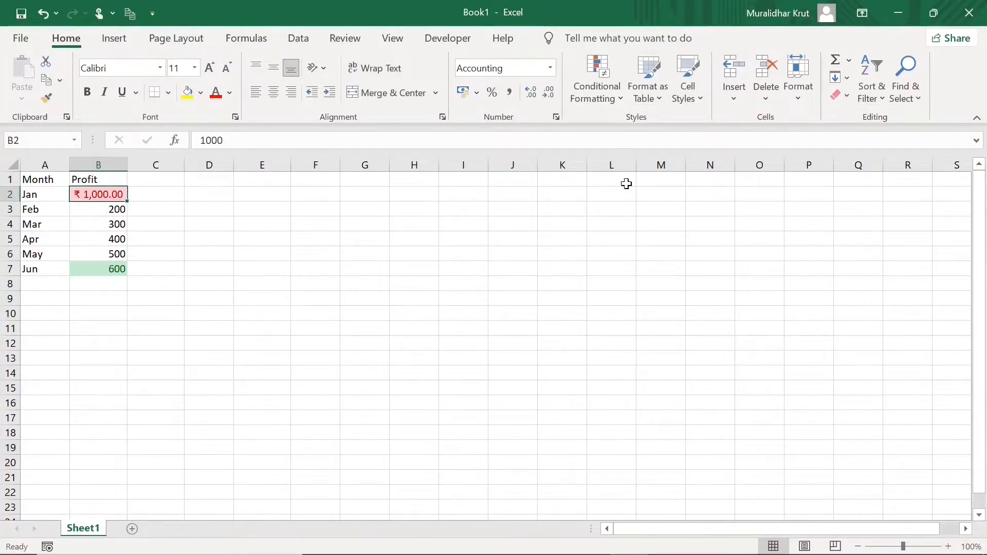
Try the Currency [0] cell style on the Jan profit in B2 and replace it with the Percent style
click(697, 102)
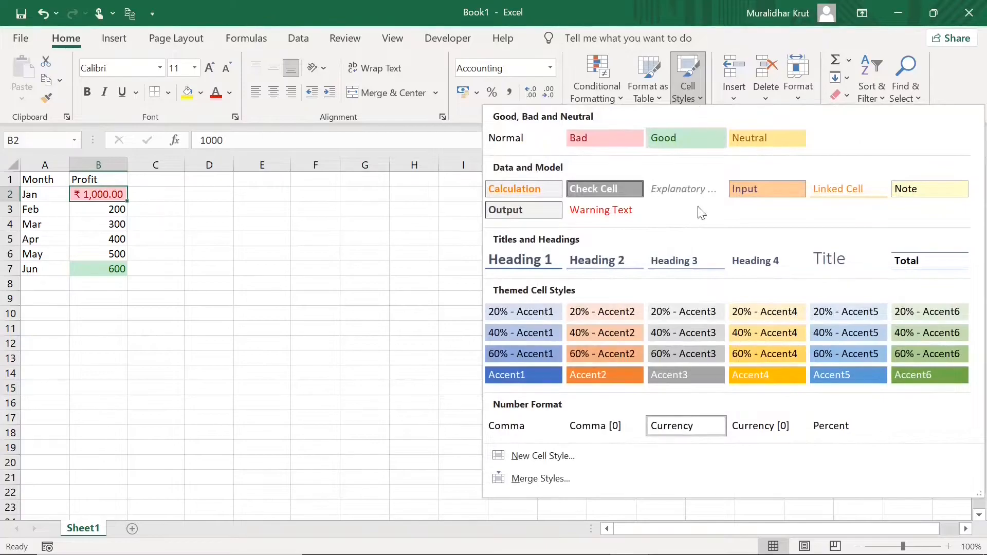
click(758, 425)
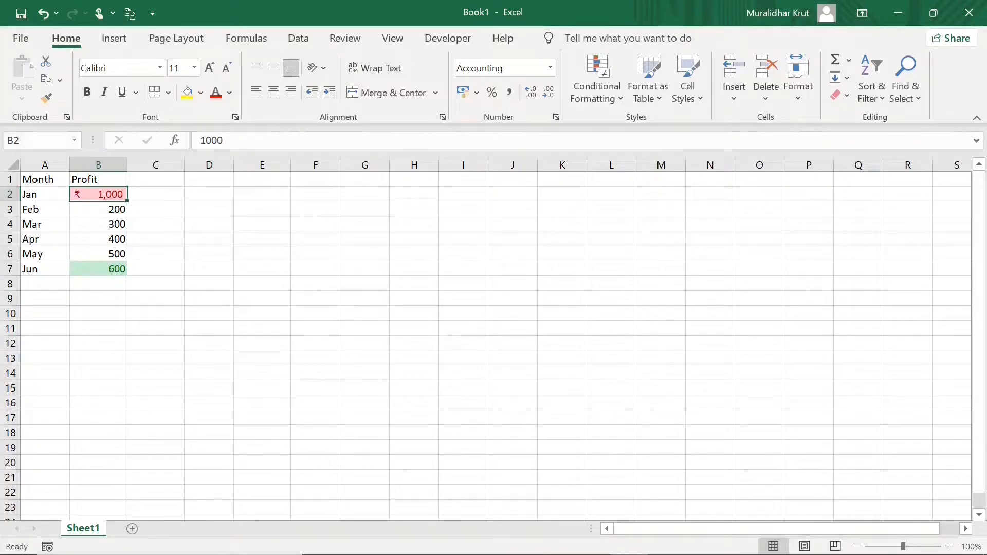
click(699, 101)
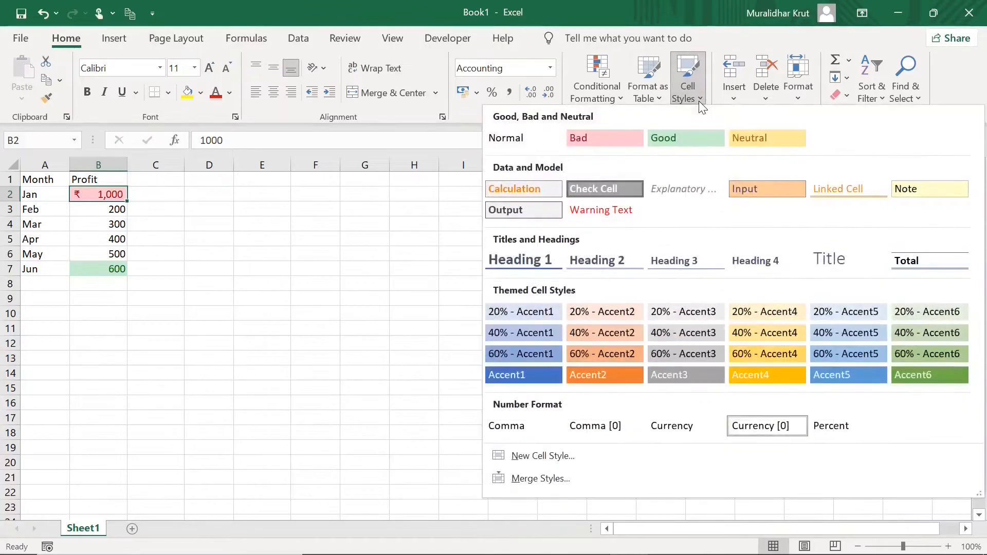
click(844, 431)
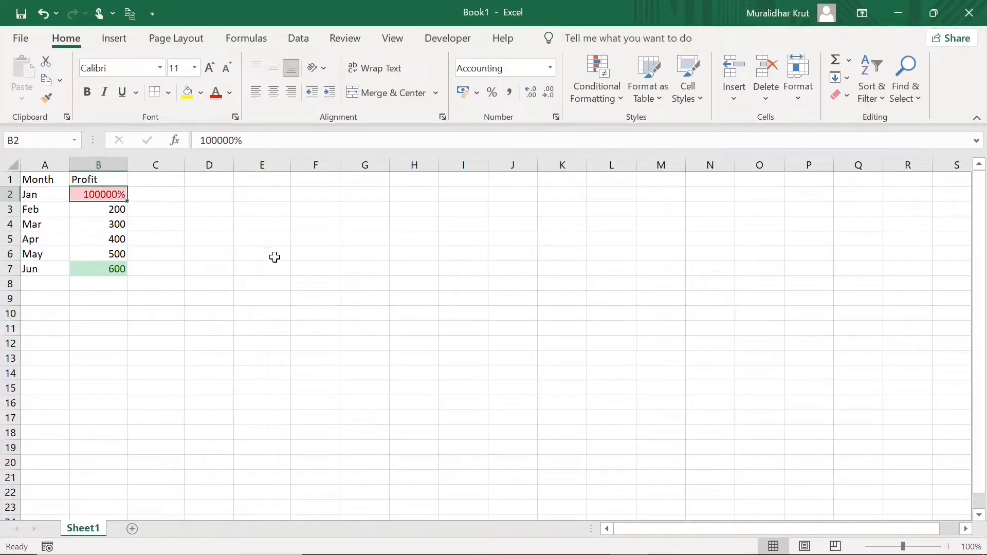
Apply the Heading 1 cell style to the Month and Profit headers in A1:B1
key(ctrl+Home)
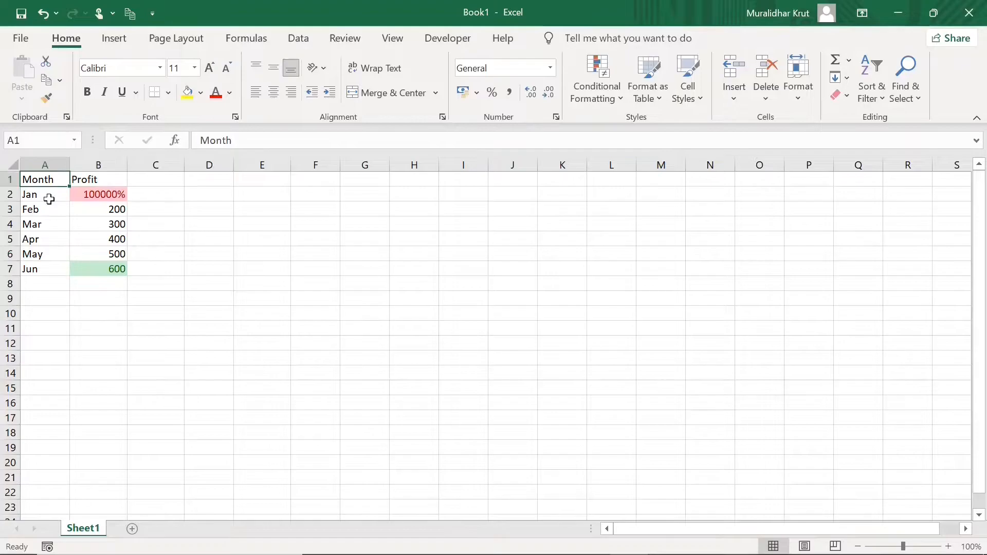
click(699, 99)
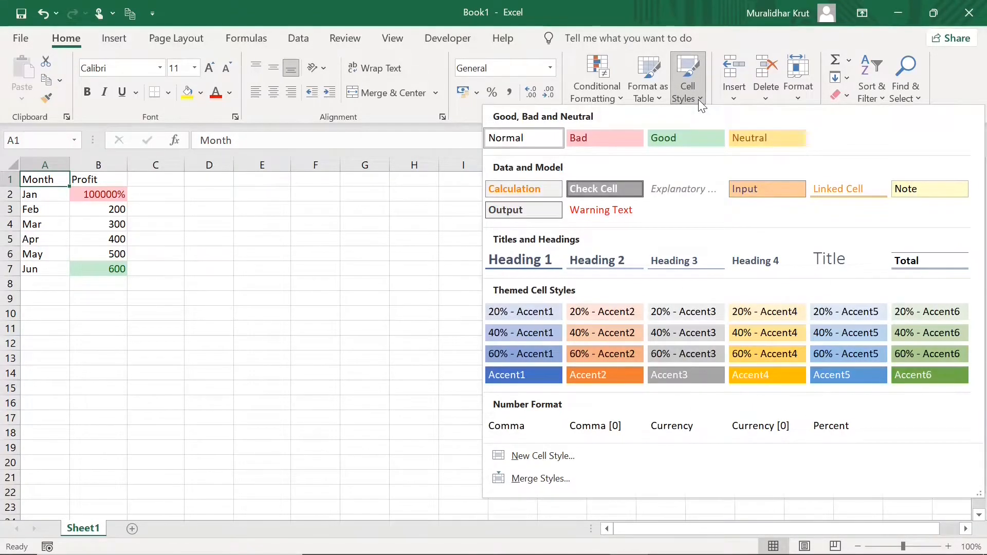
click(70, 179)
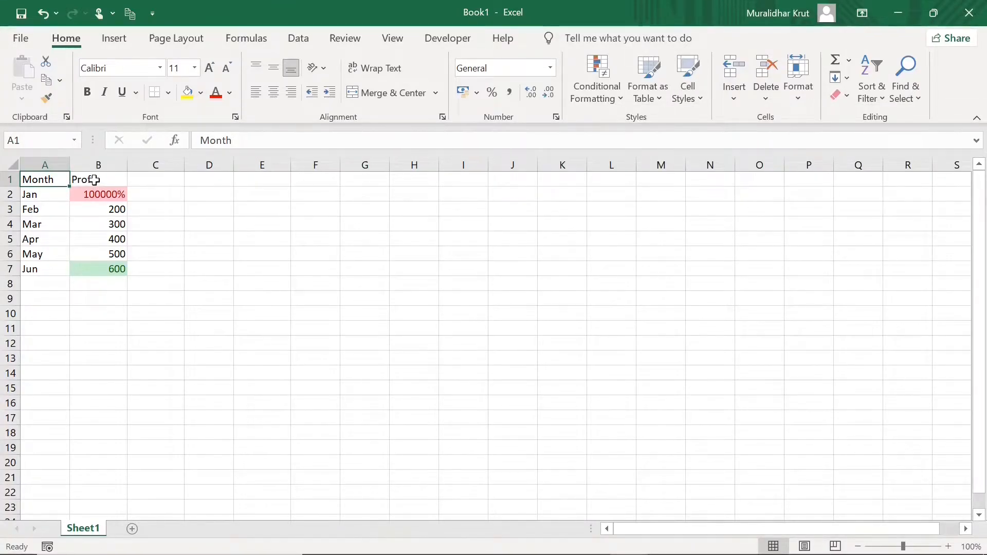
ctrl+click(94, 179)
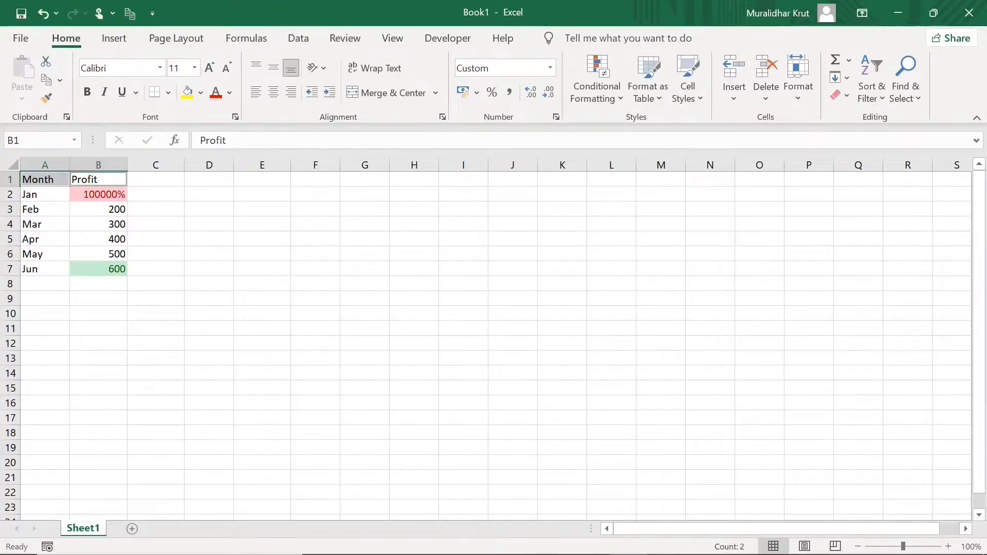
click(702, 95)
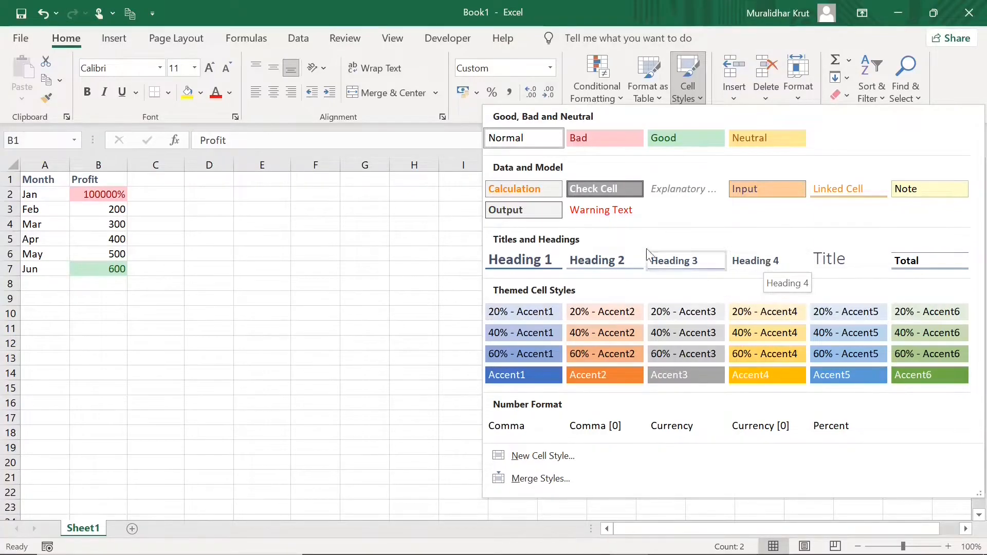
click(508, 257)
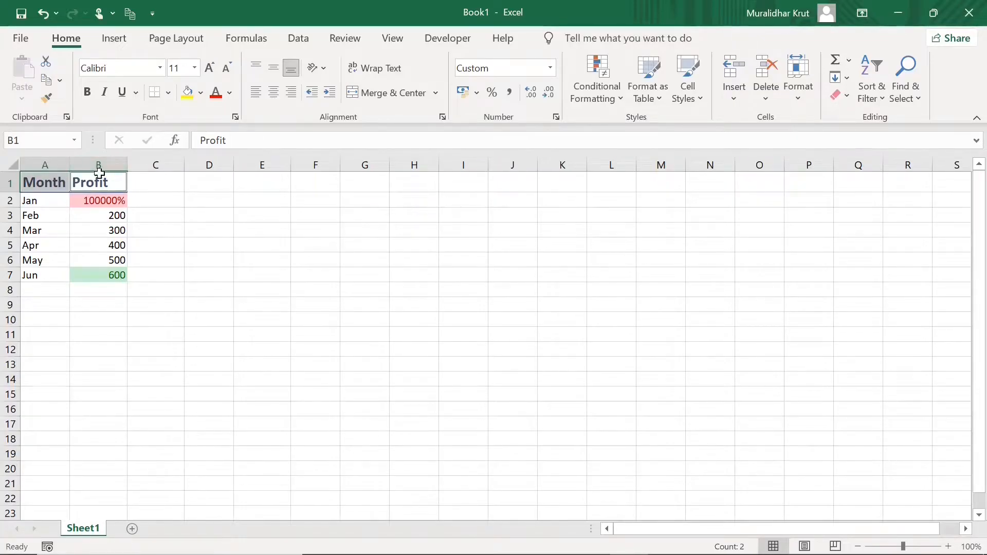
click(195, 249)
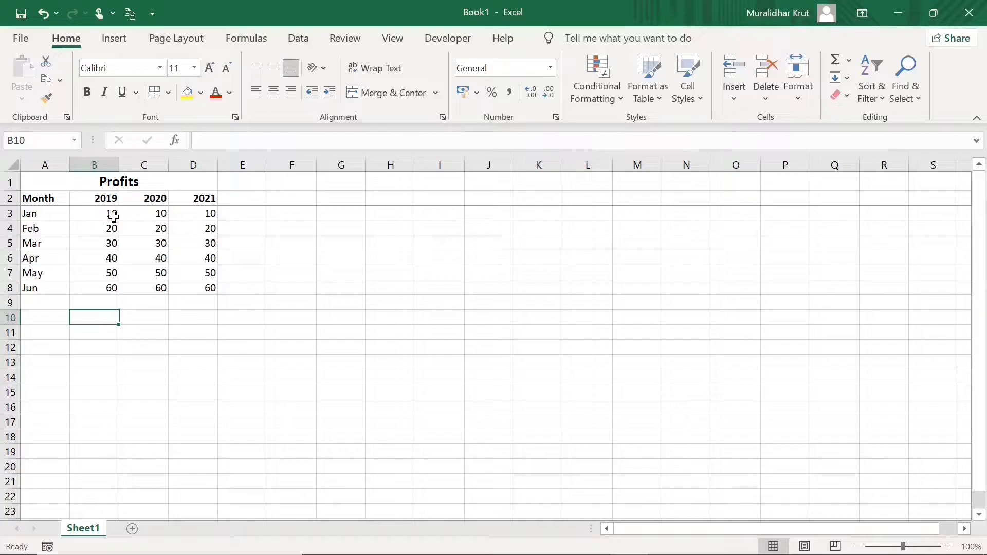
Total the 2019 profits in B9 with an AutoSum formula whose range is corrected to =SUM(B3:B8)
click(105, 303)
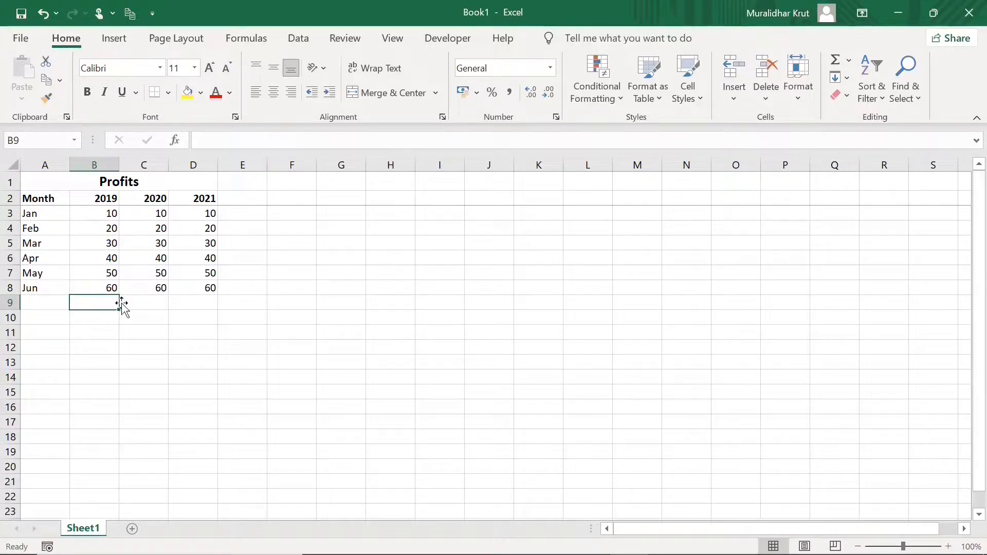
click(846, 61)
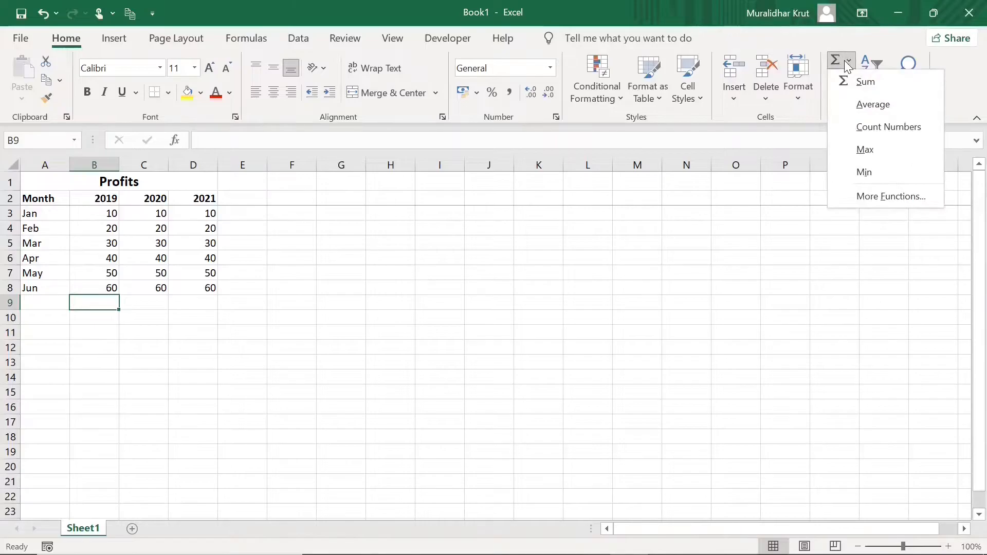
click(863, 82)
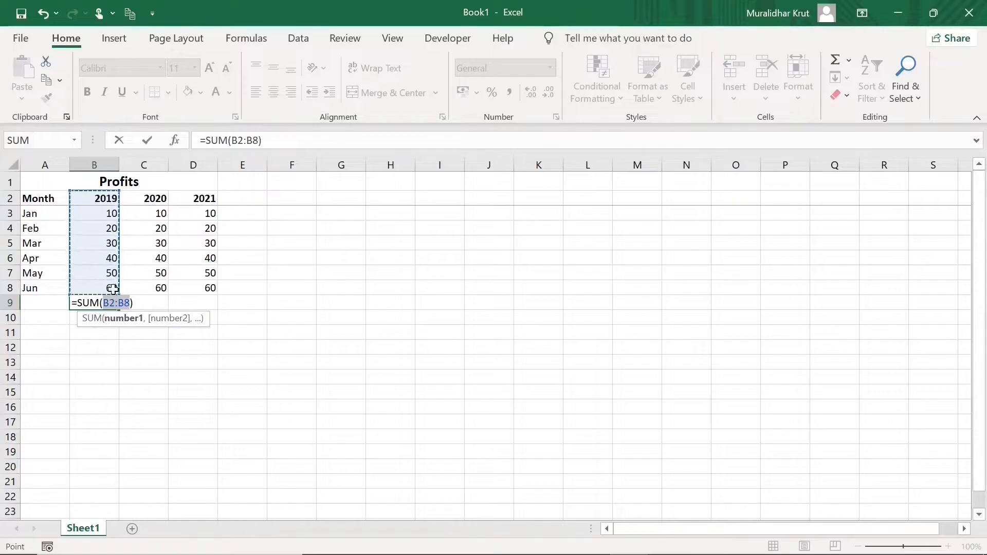
key(F2)
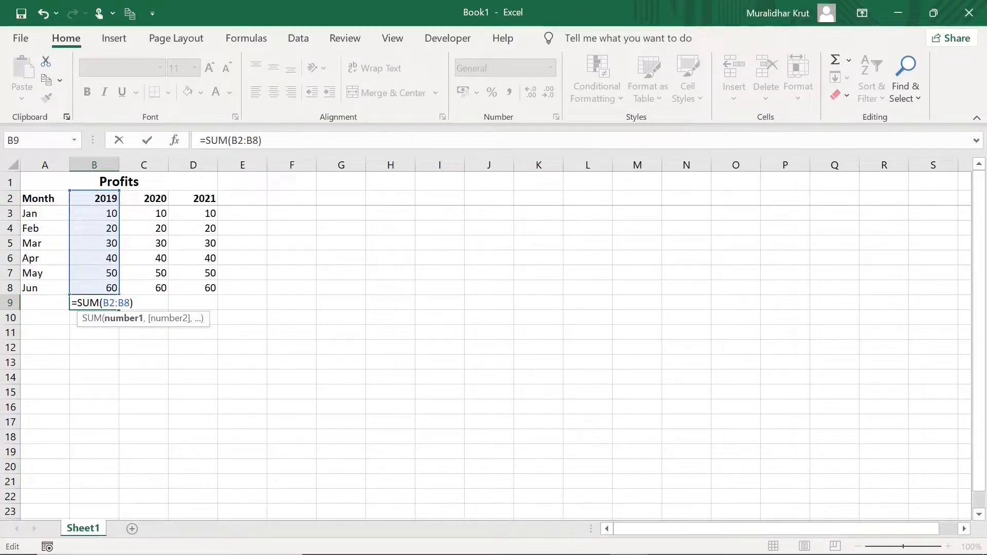
key(Left)
key(Left)
key(Left)
key(Left)
key(Left)
key(BackSpace)
text(3)
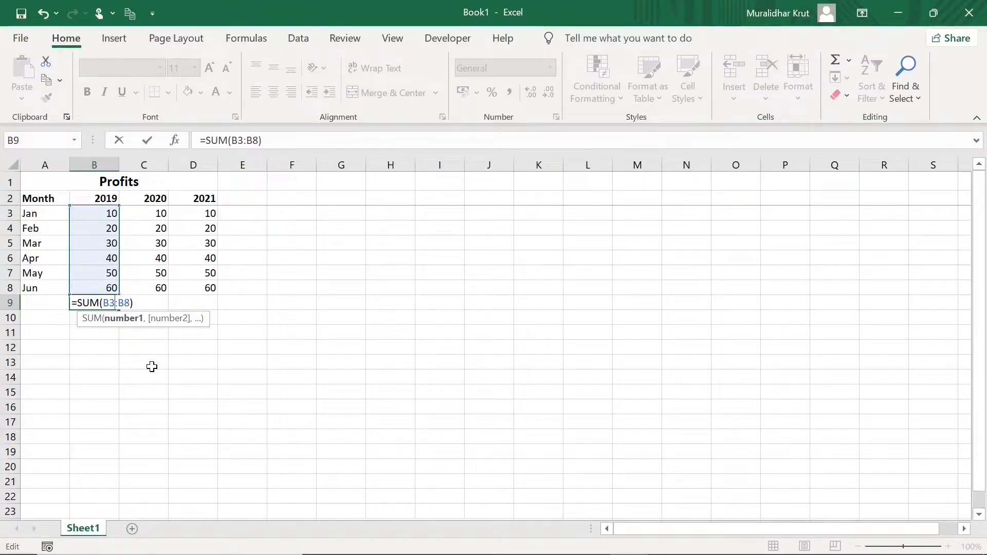
key(Return)
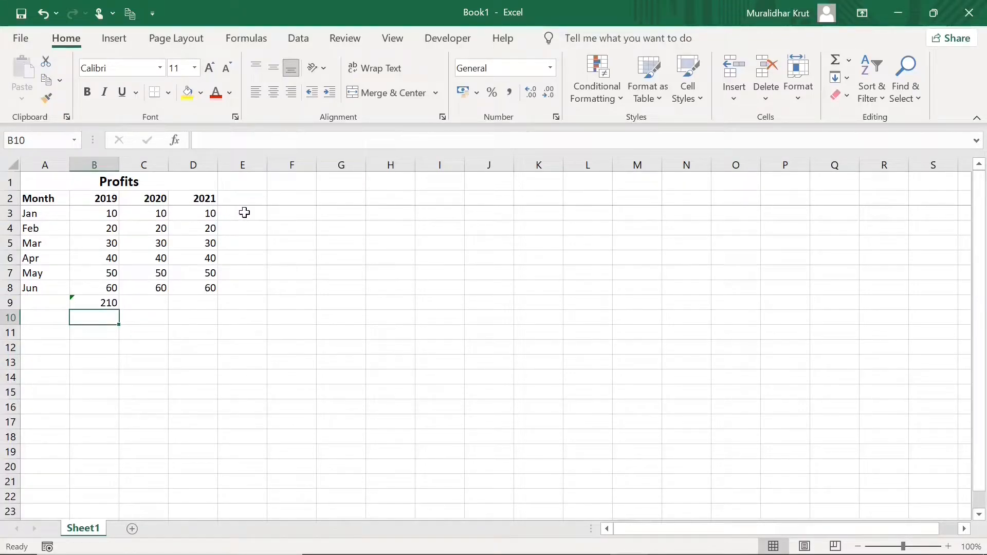
Total the Jan profits for all three years in E3 with the formula =SUM(B3,C3,D3)
click(245, 213)
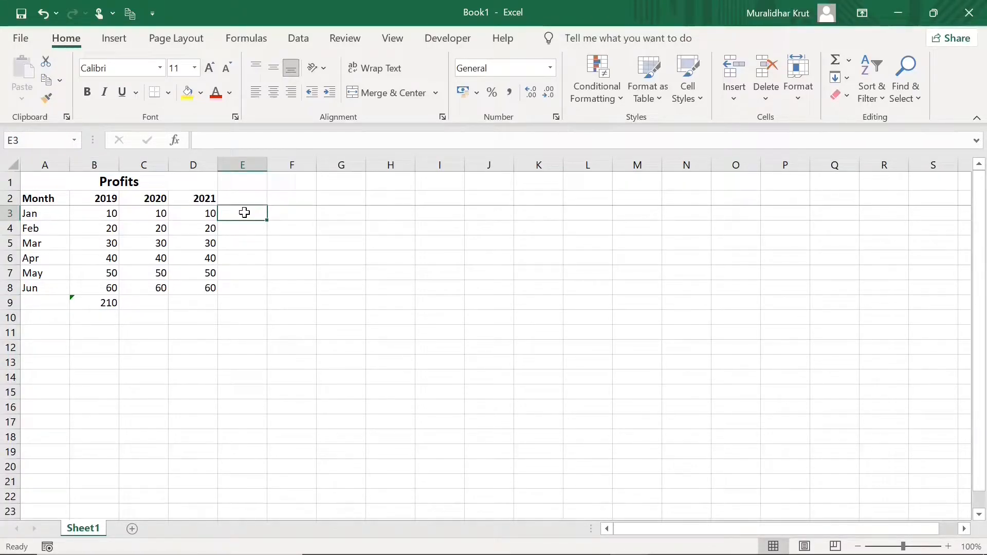
text(=sum)
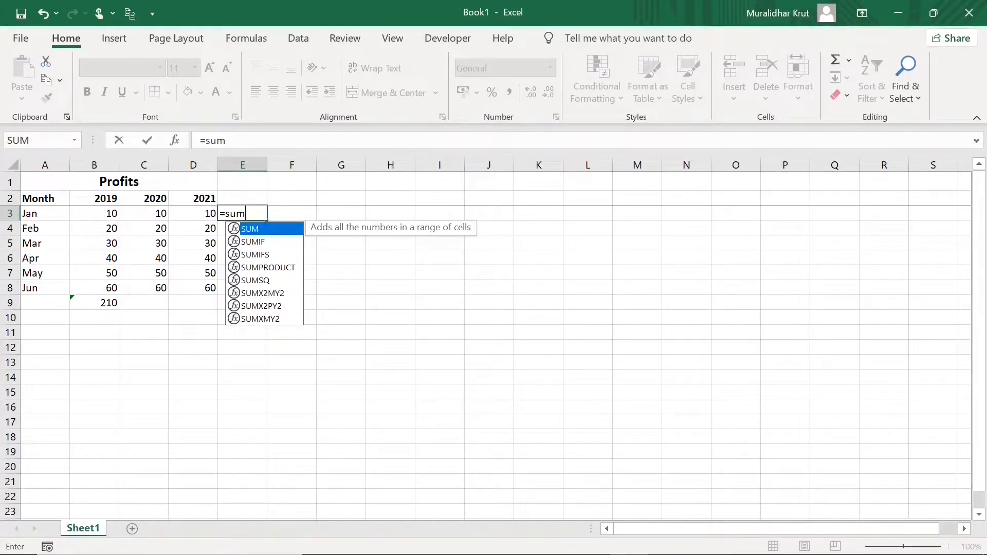
text(()
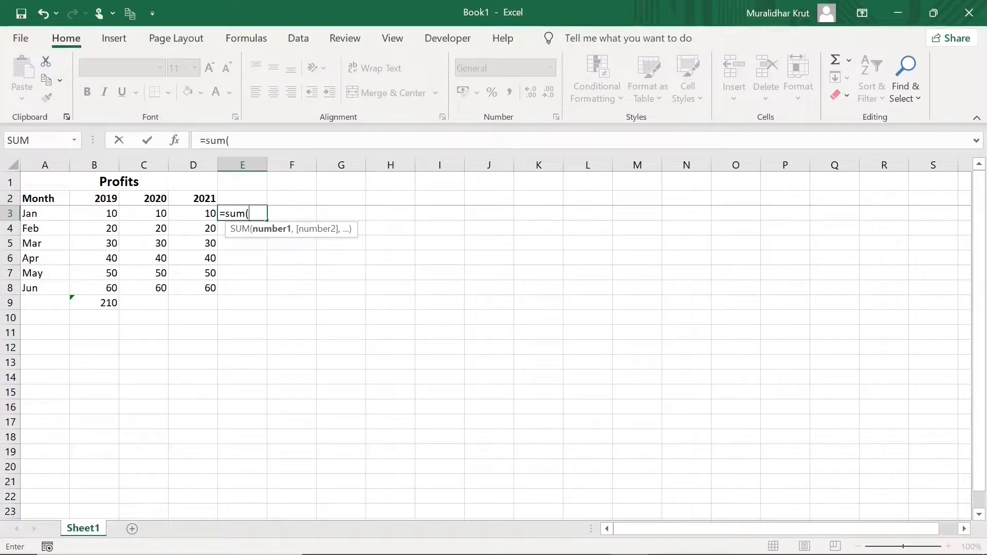
text(B)
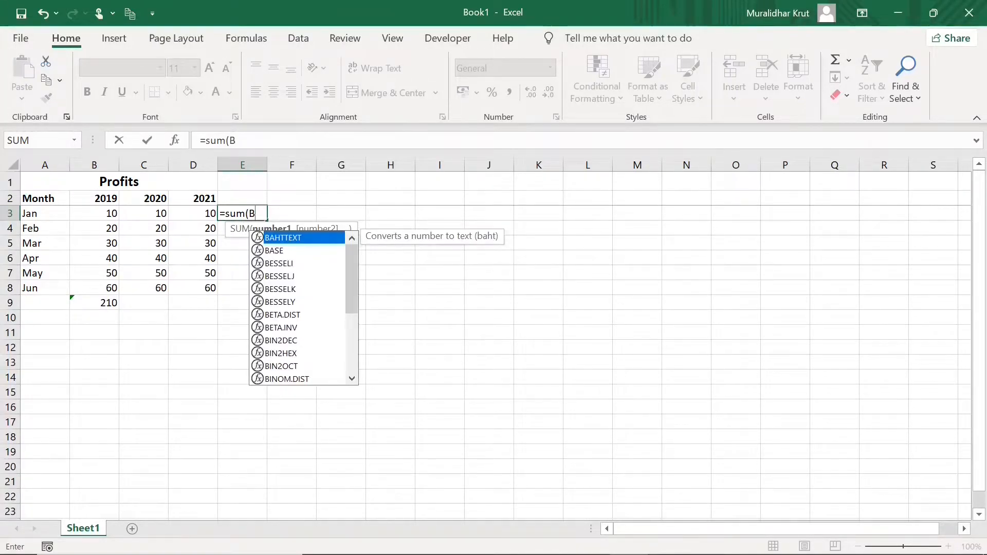
text(3)
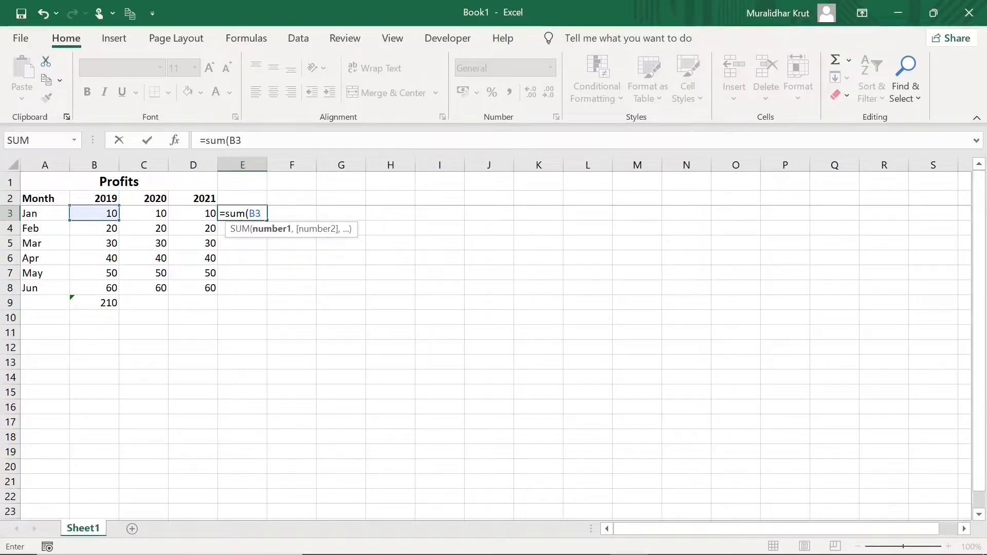
text(,)
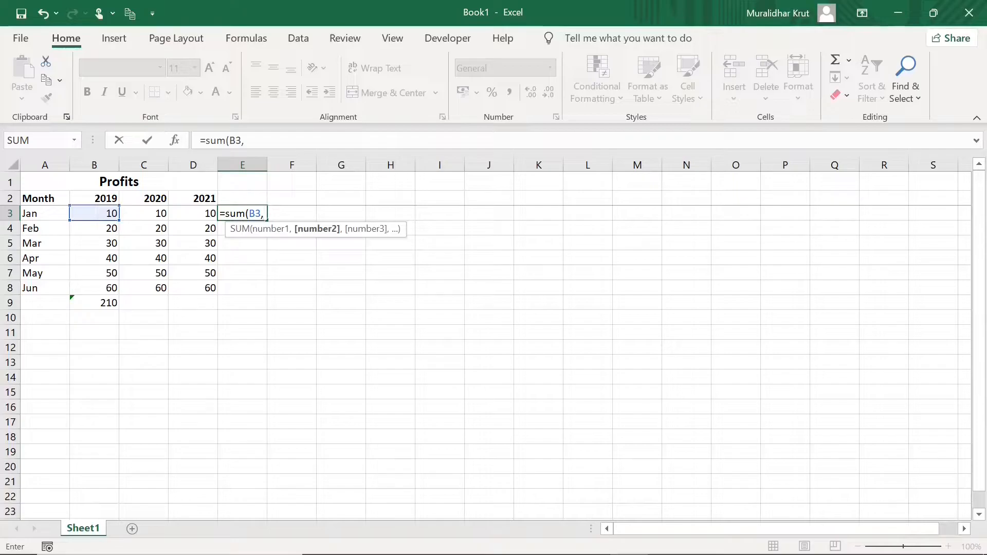
text(C3)
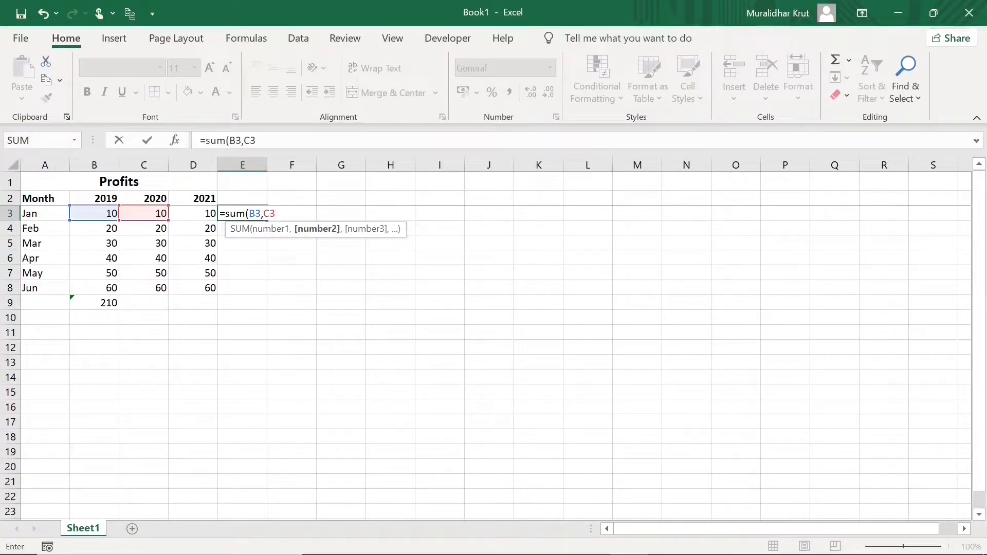
text(,)
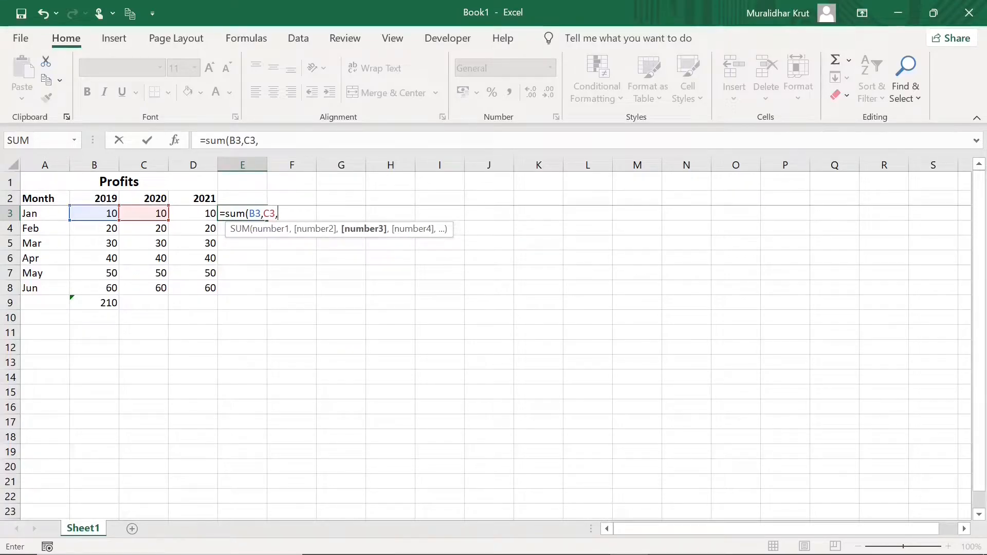
text(D3))
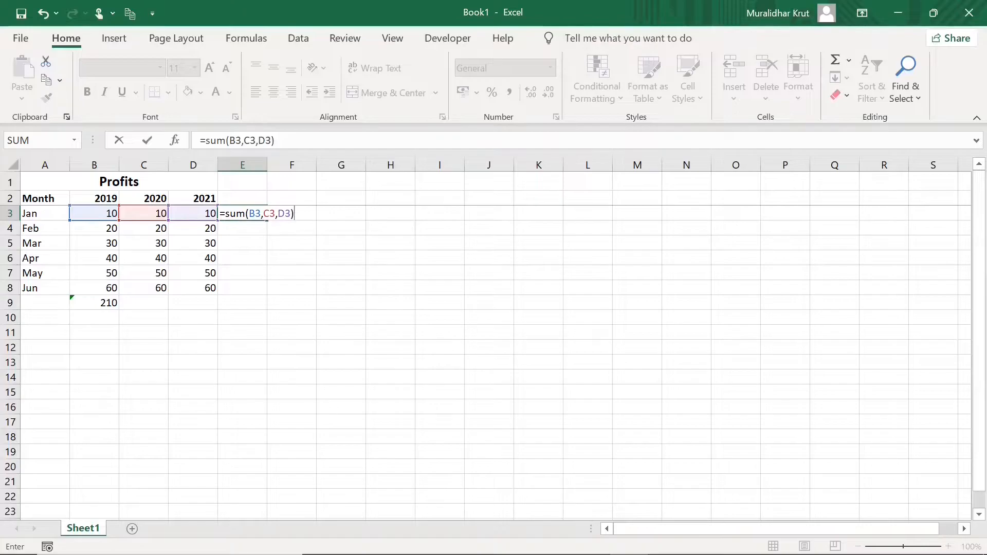
key(Return)
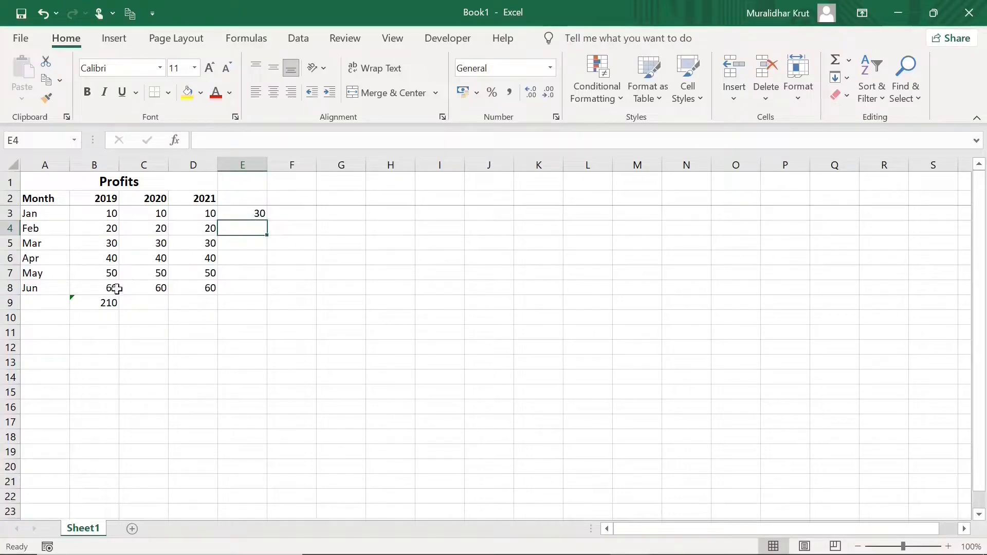
click(850, 61)
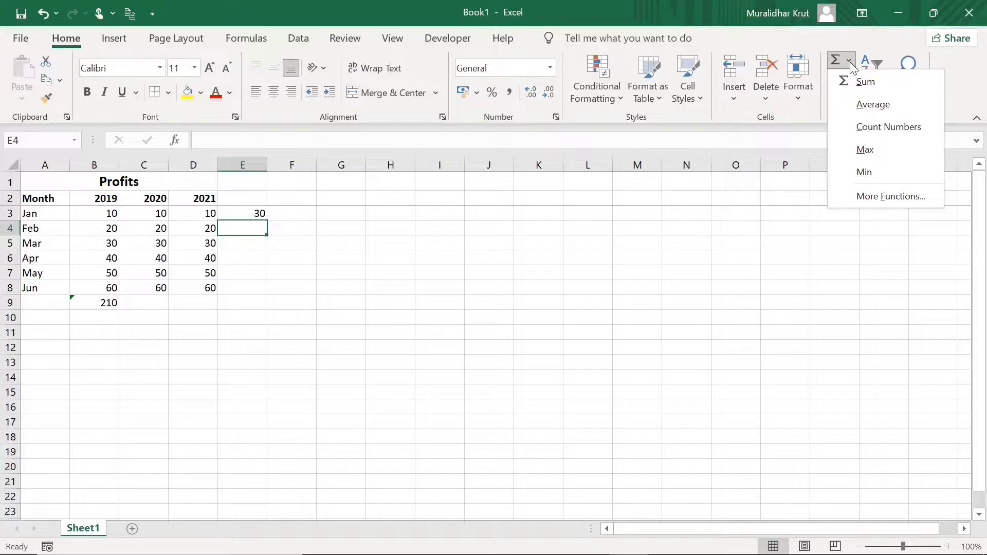
click(850, 62)
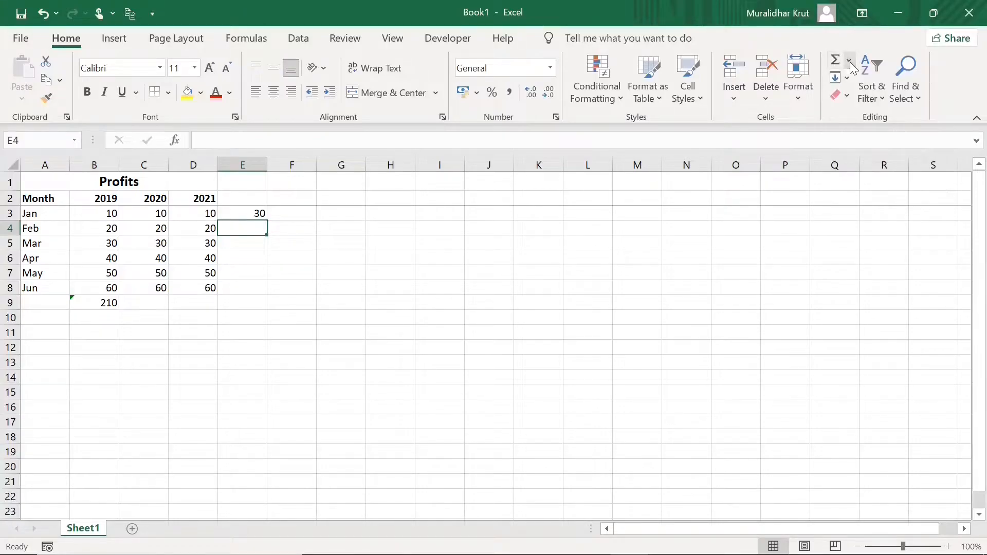
click(241, 212)
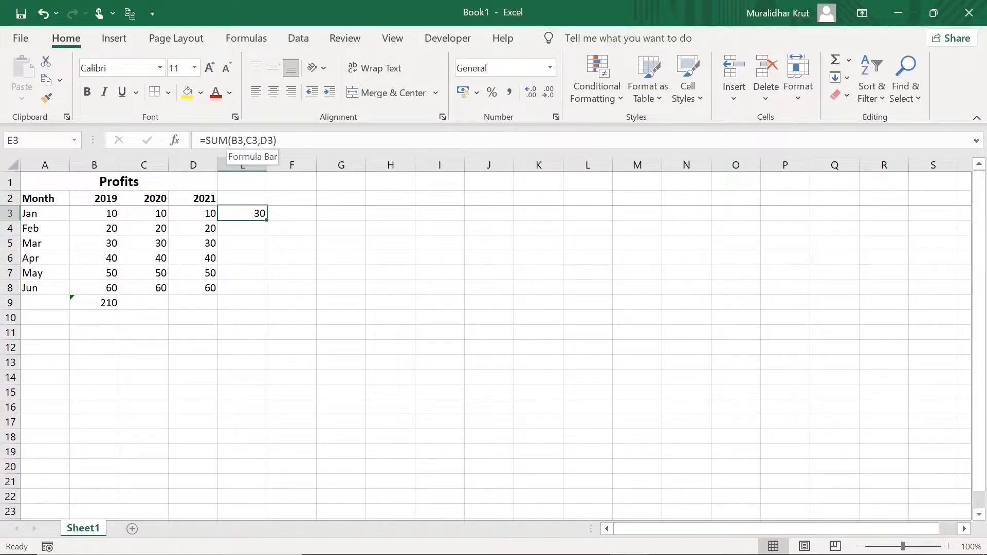
Average the 2019 profits in B10 using AutoSum's Average function, with the range corrected to =AVERAGE(B3:B8)
click(105, 319)
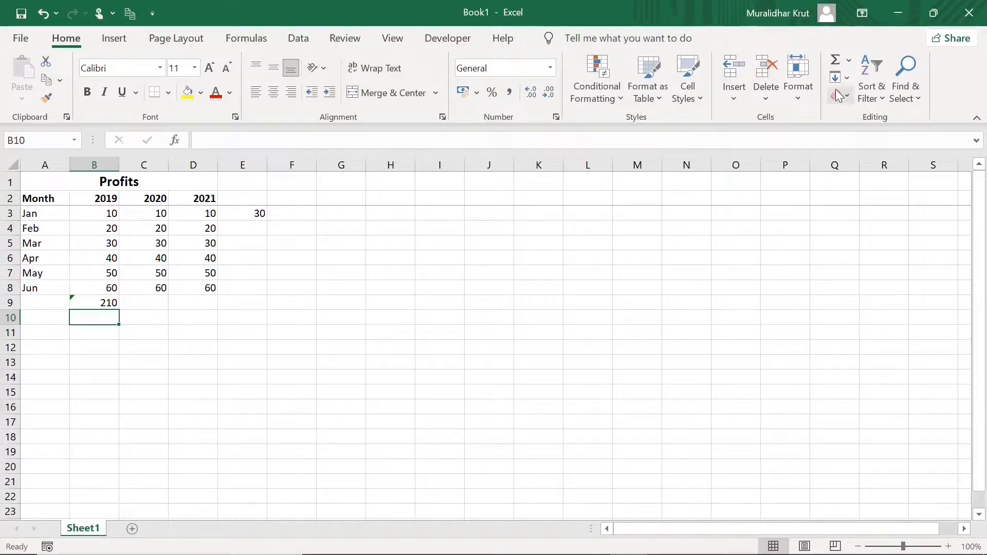
click(848, 60)
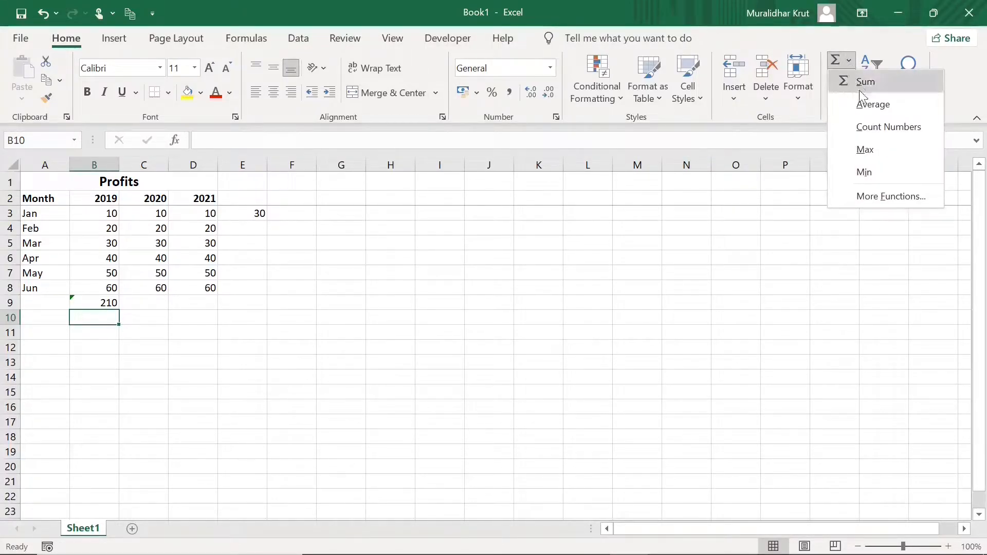
click(870, 108)
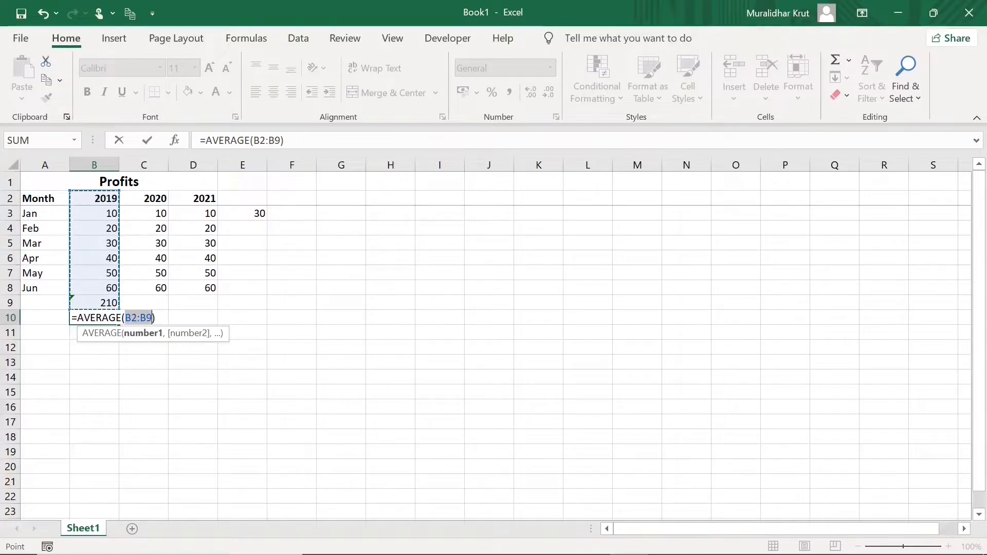
click(137, 317)
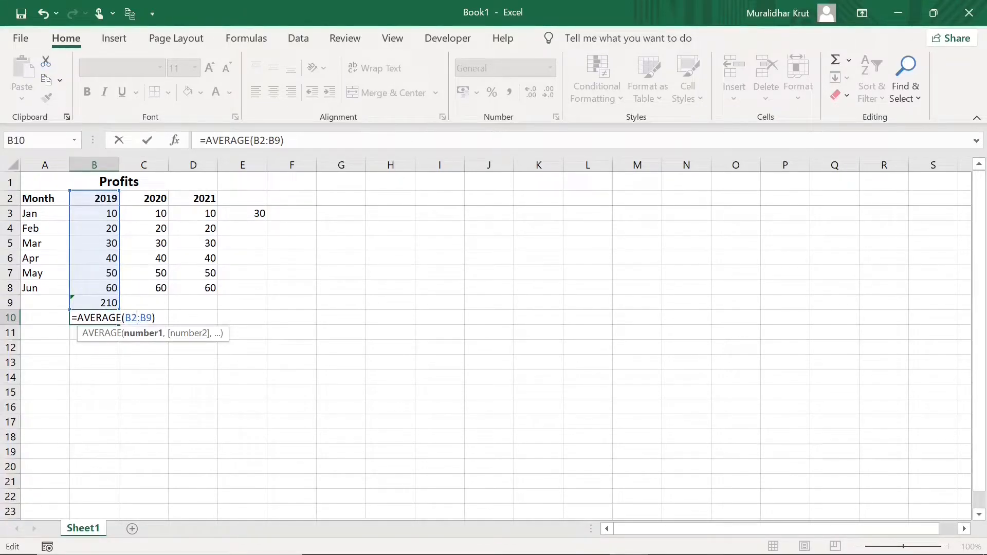
key(BackSpace)
text(3)
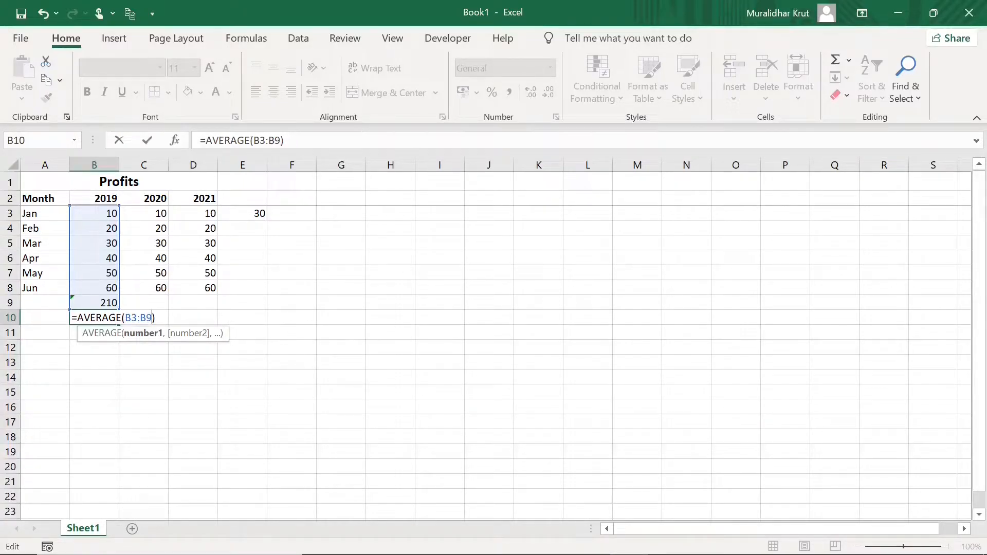
key(BackSpace)
text(8)
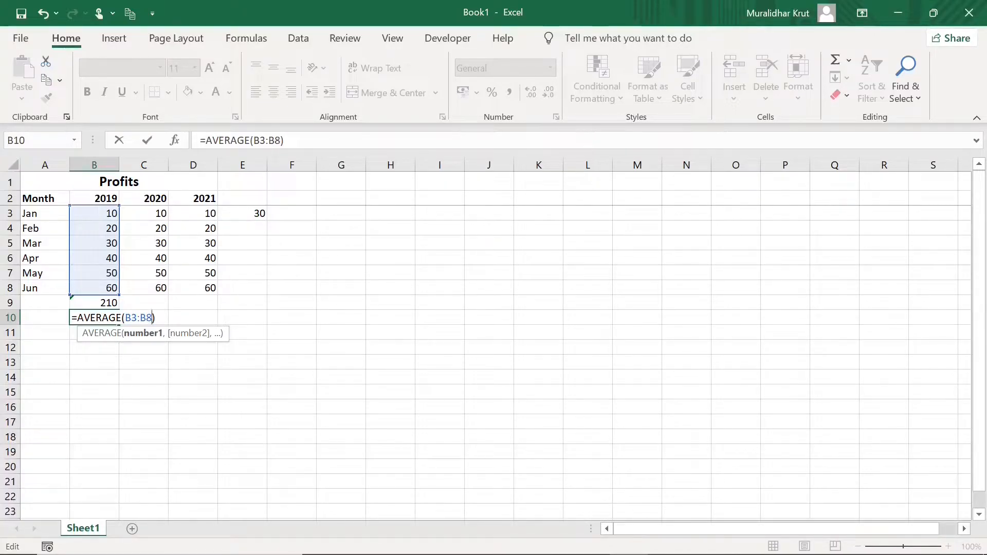
key(Return)
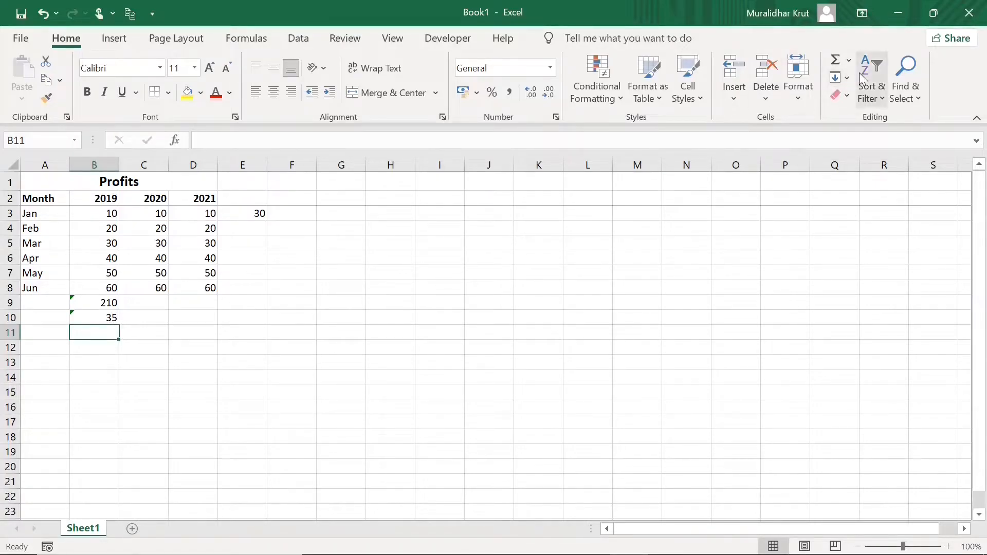
Count the 2019 profit entries in B11 with AutoSum's Count Numbers function, correcting the range to =COUNT(B3:B8)
click(848, 60)
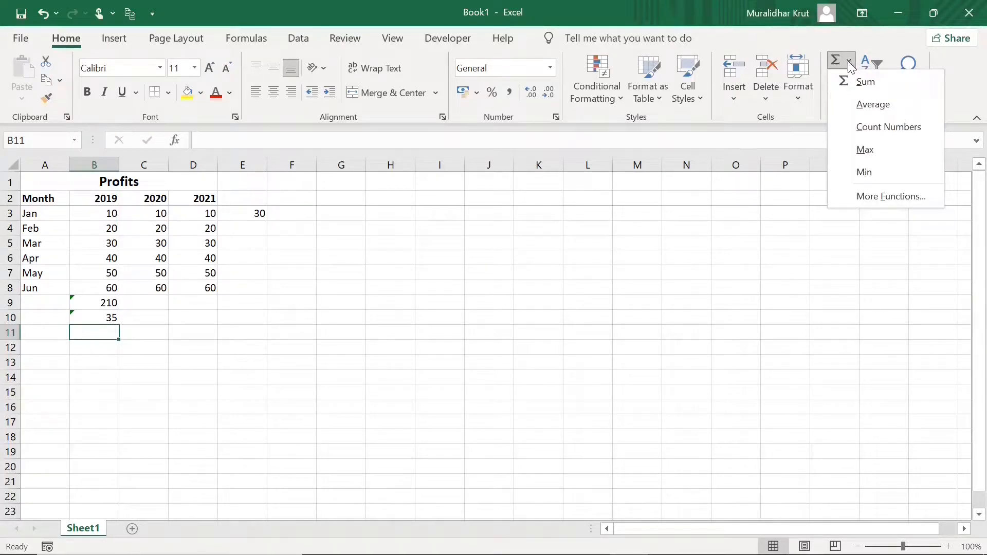
click(847, 60)
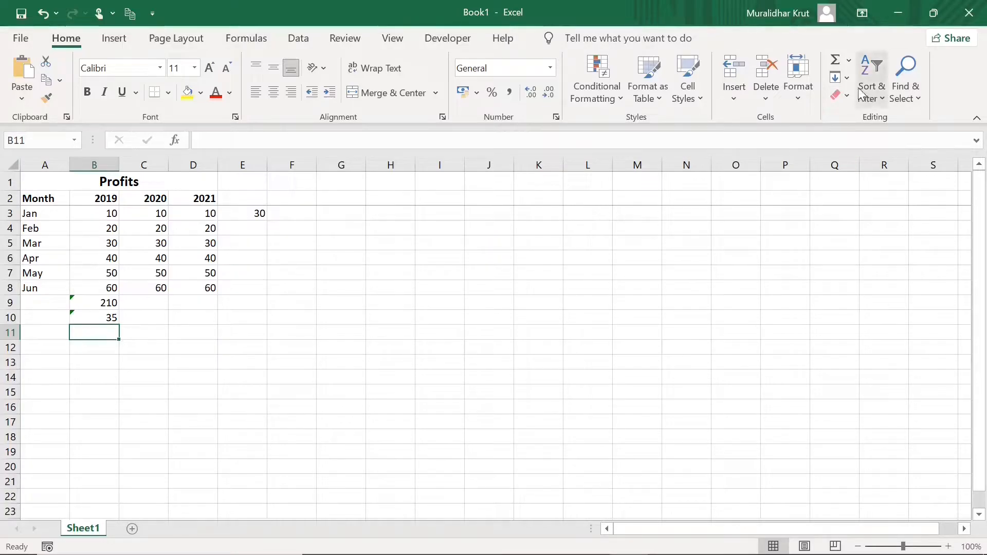
click(849, 65)
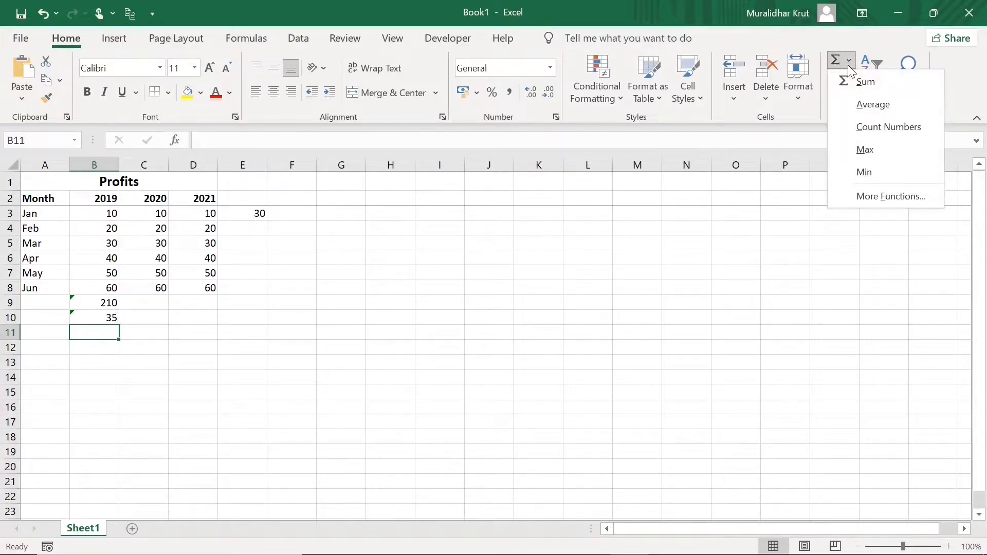
click(877, 127)
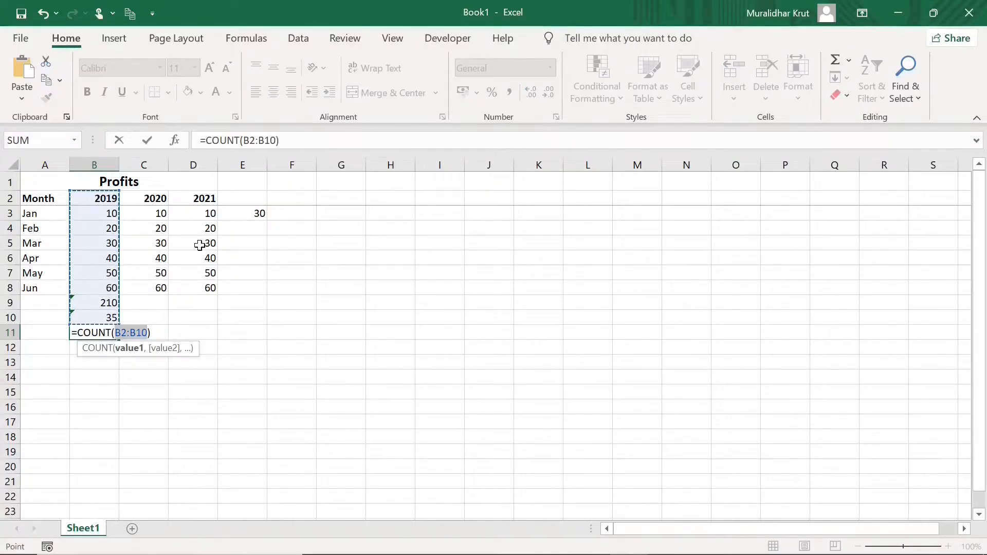
key(F2)
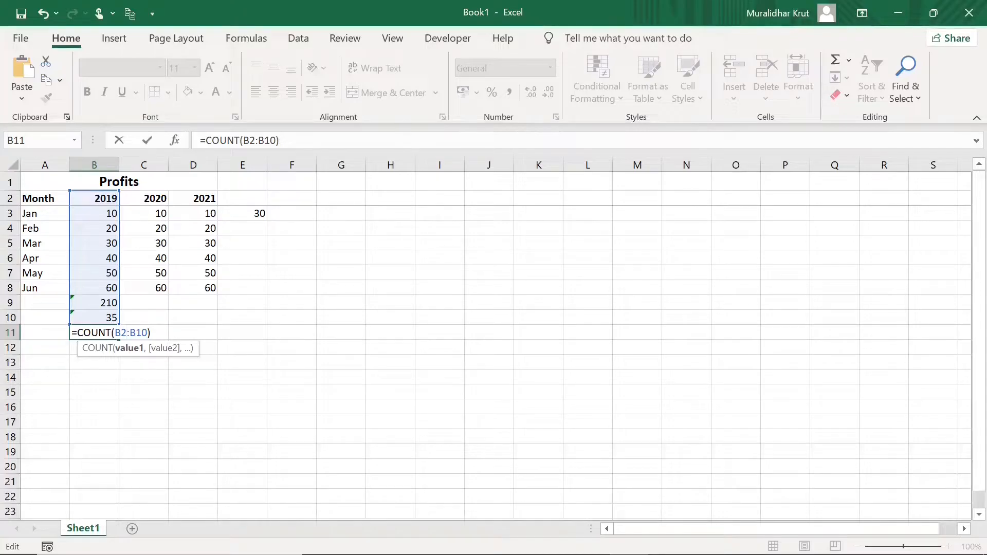
key(BackSpace)
text(3)
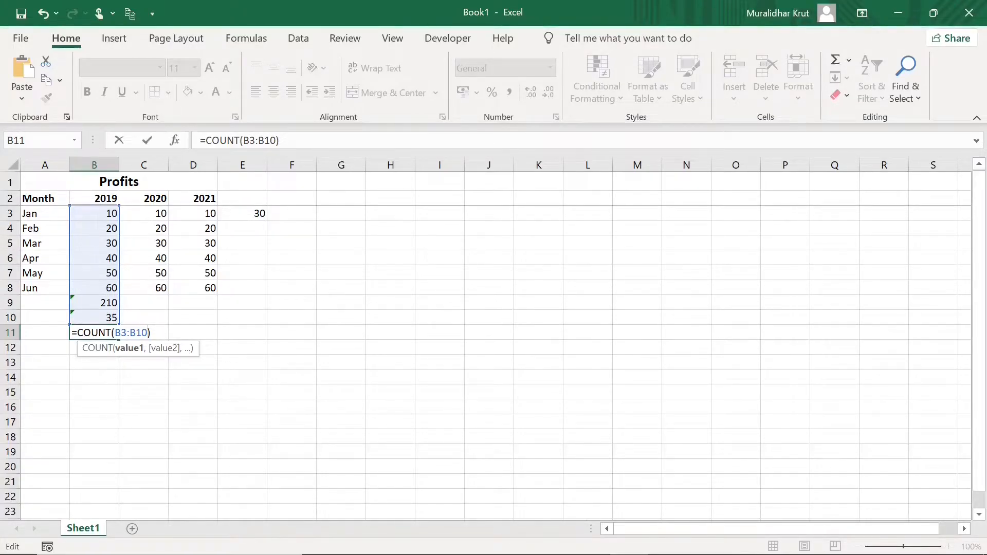
key(BackSpace)
key(BackSpace)
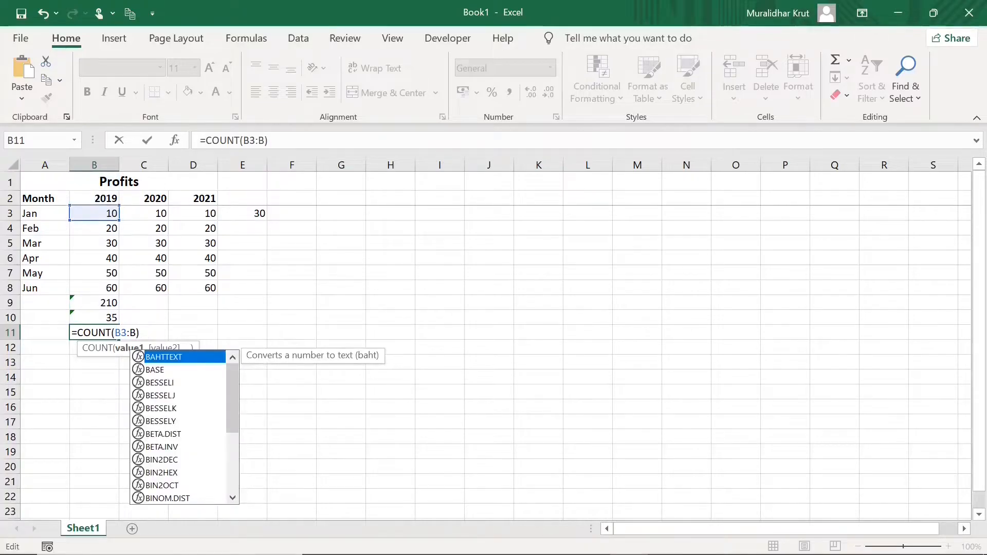
text(8)
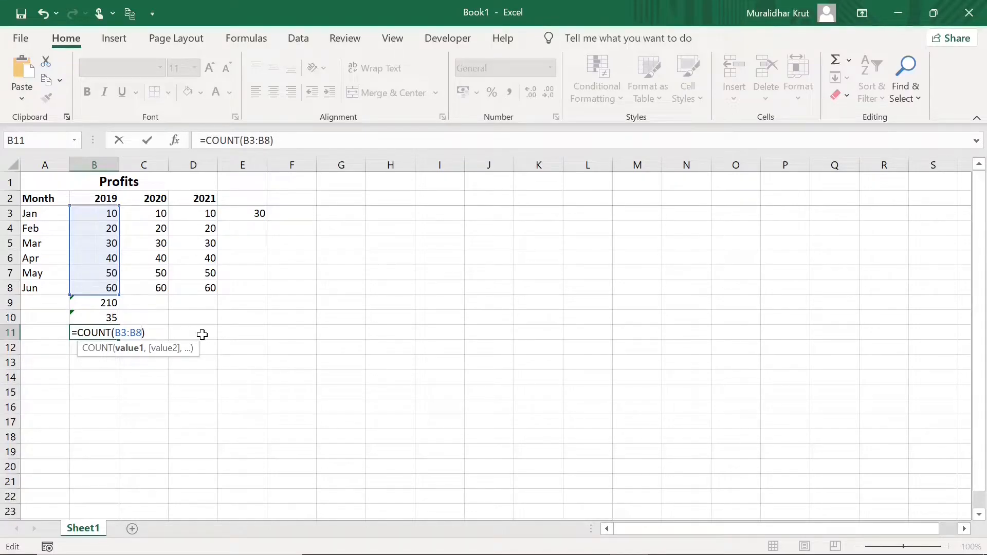
key(Return)
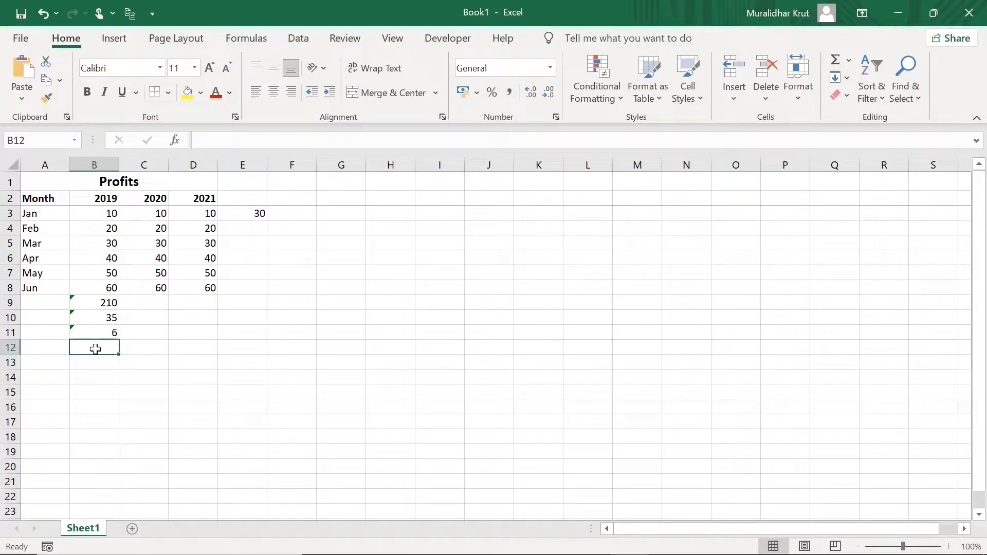
Find the highest 2019 profit in B12 with AutoSum's Max function, adjusting the formula to =MAX(B3:B8)
click(849, 61)
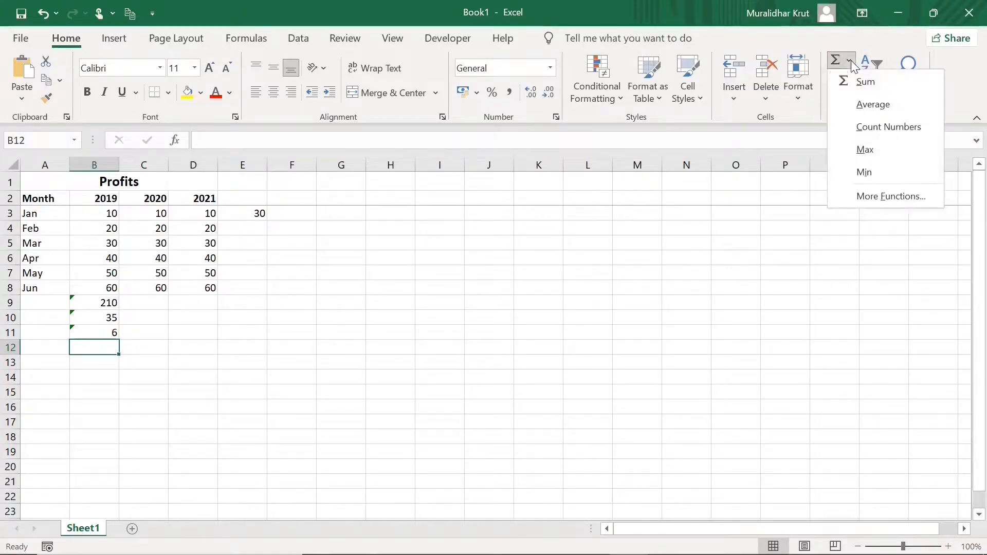
click(872, 153)
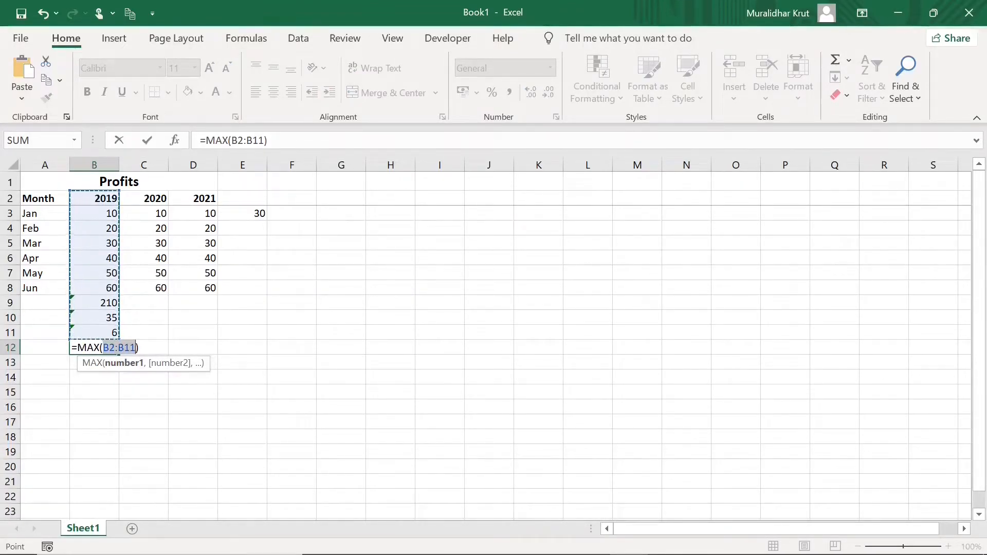
click(116, 348)
key(BackSpace)
text(3)
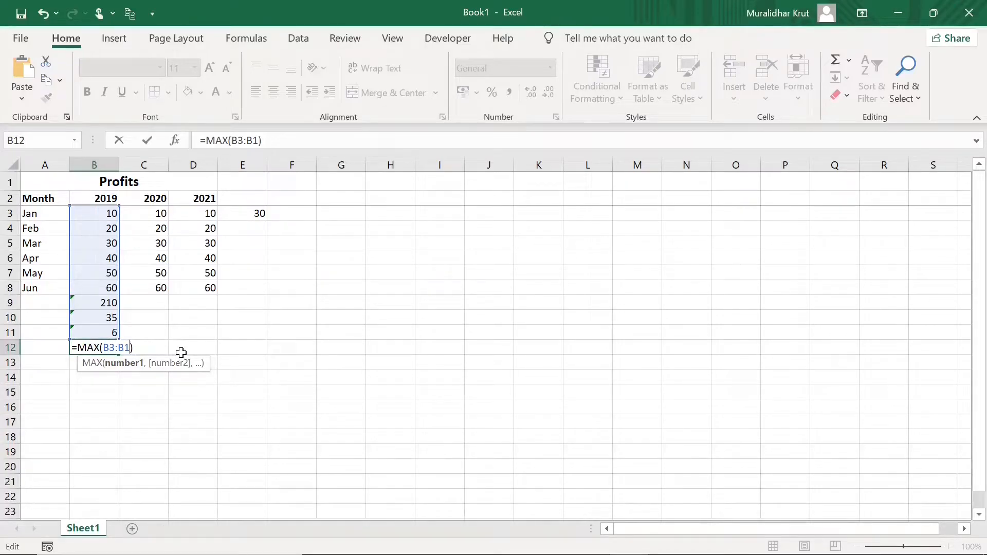
key(BackSpace)
key(BackSpace)
text(8)
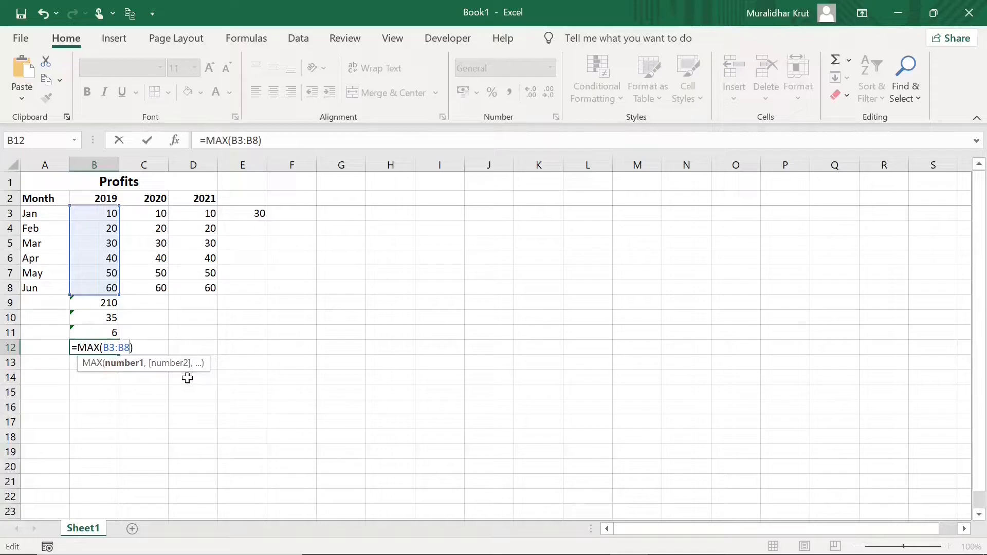
key(Return)
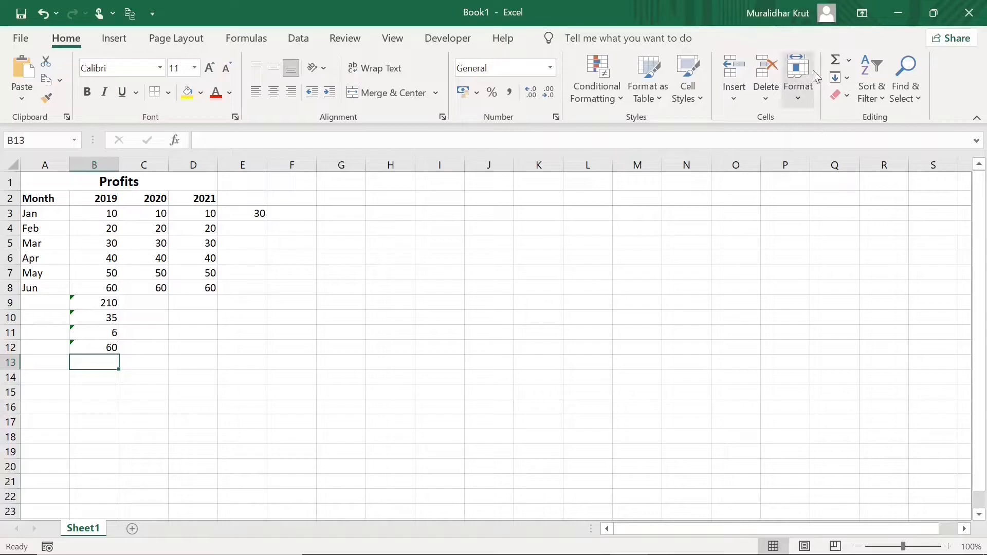
Find the lowest 2019 profit in B13 with AutoSum's Min function, correcting the range to =MIN(B3:B8)
click(850, 60)
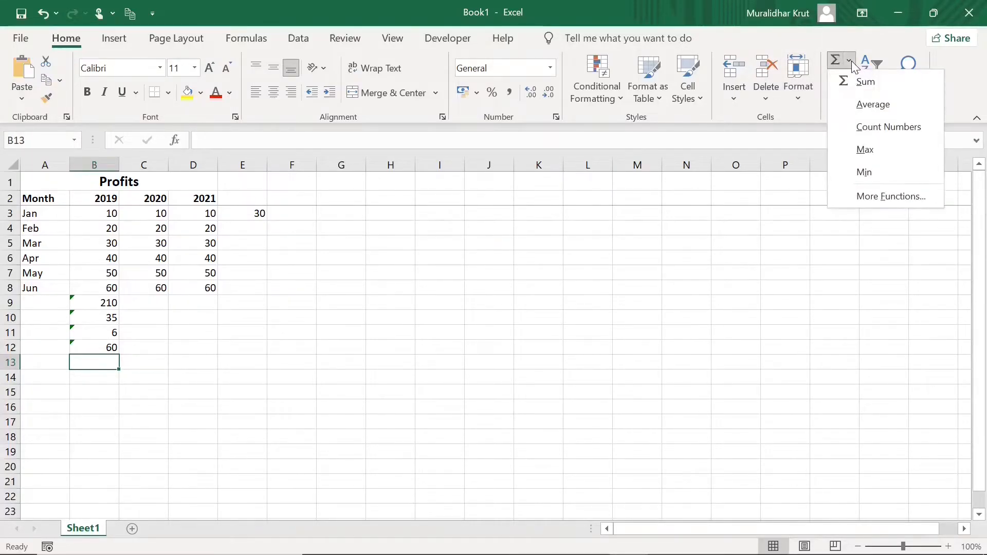
click(863, 173)
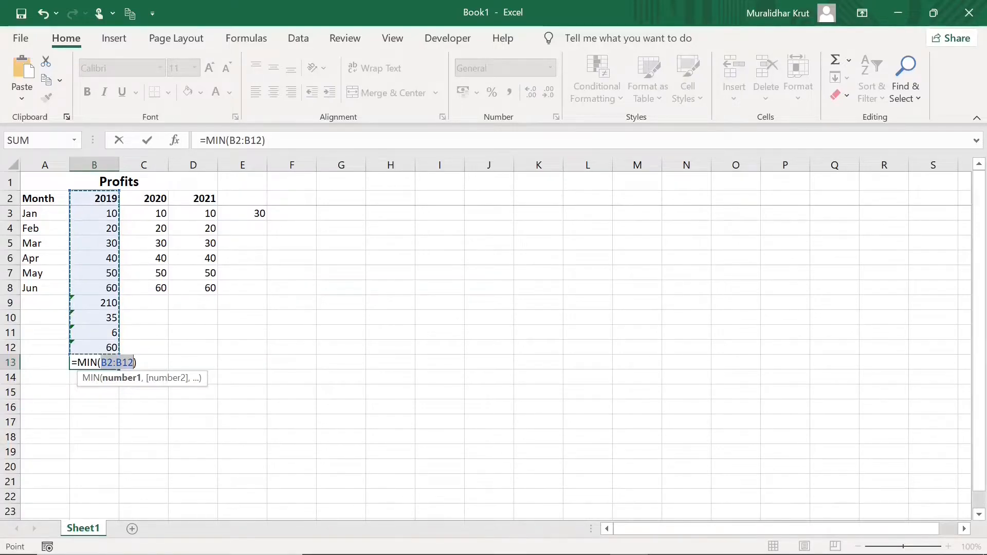
click(112, 363)
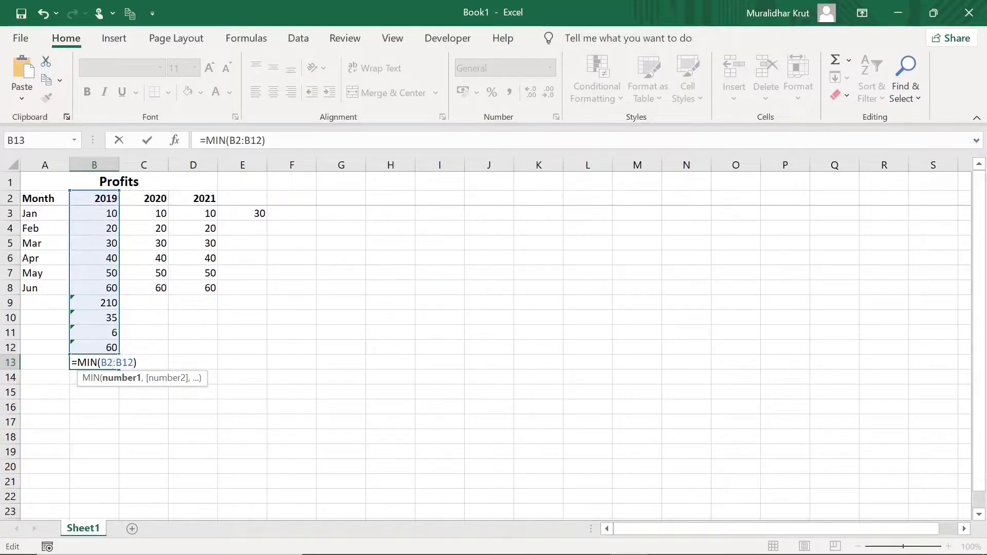
key(BackSpace)
text(3)
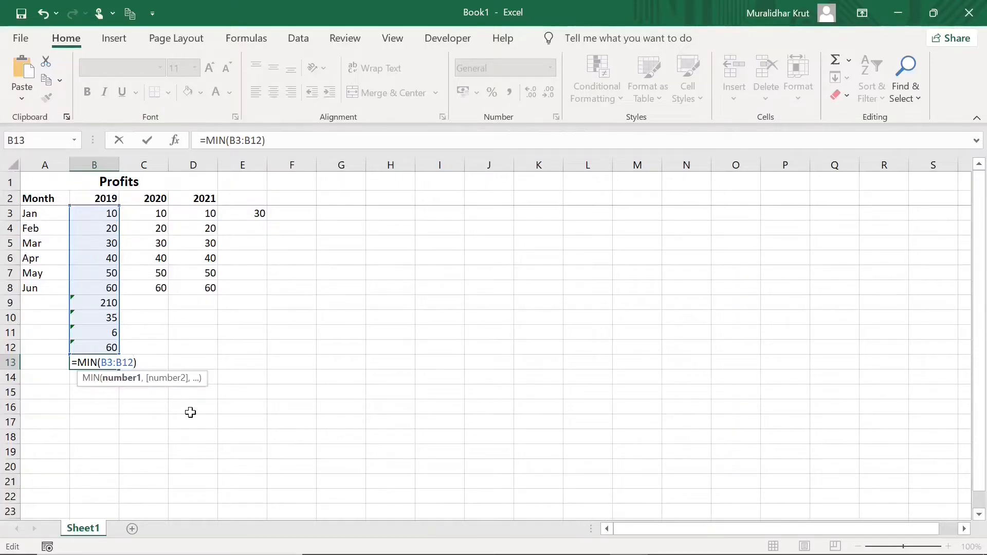
key(BackSpace)
key(BackSpace)
text(8)
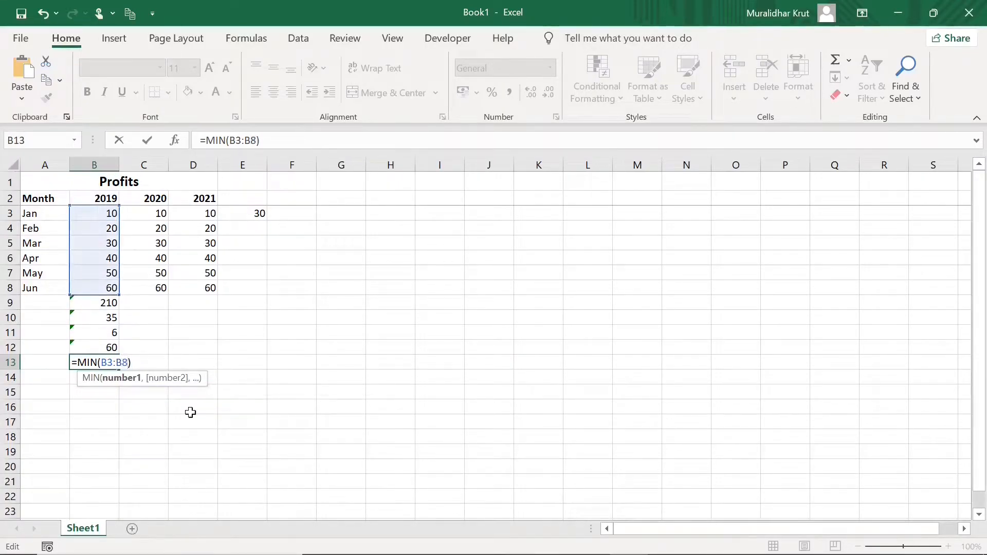
key(Return)
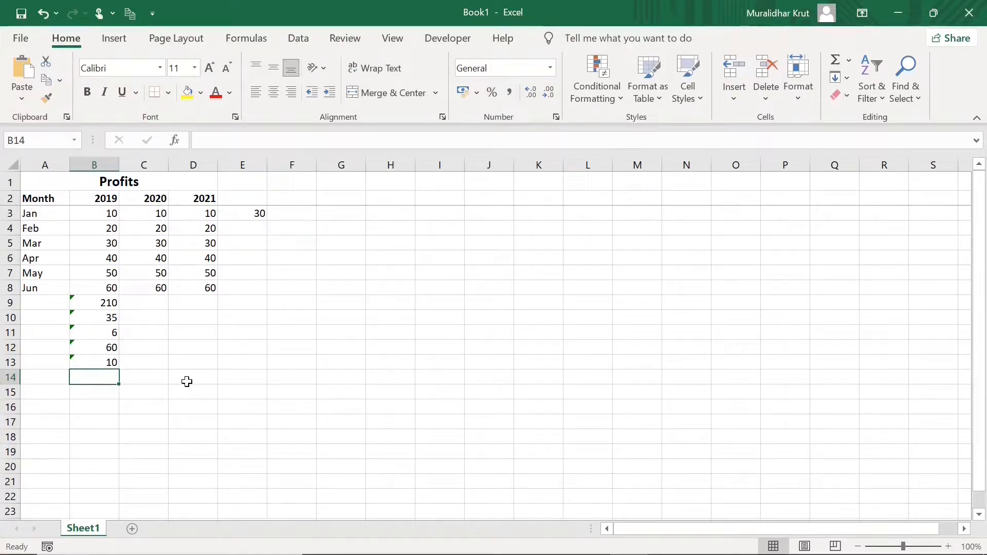
Add the column heading Total in E2, beside the 2021 heading
click(249, 201)
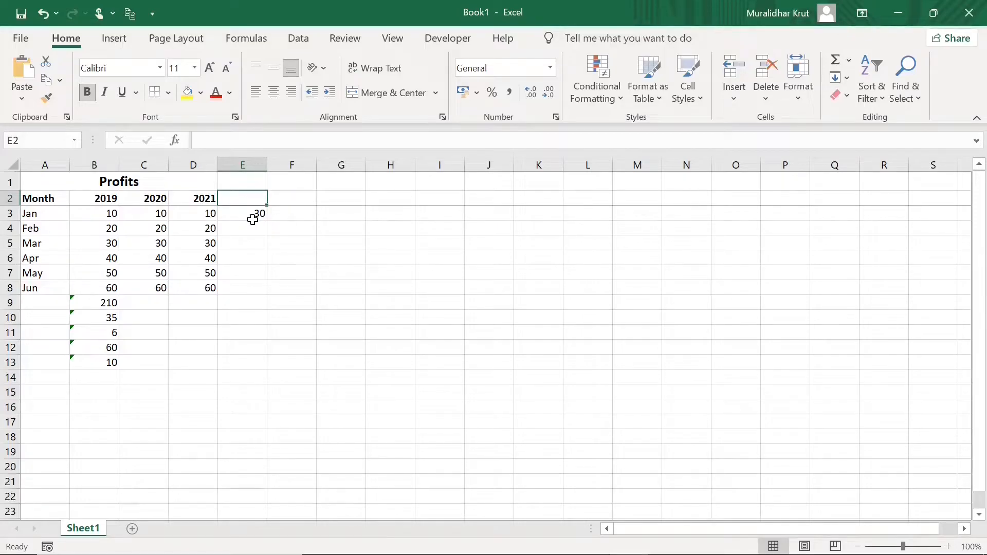
text(Tot)
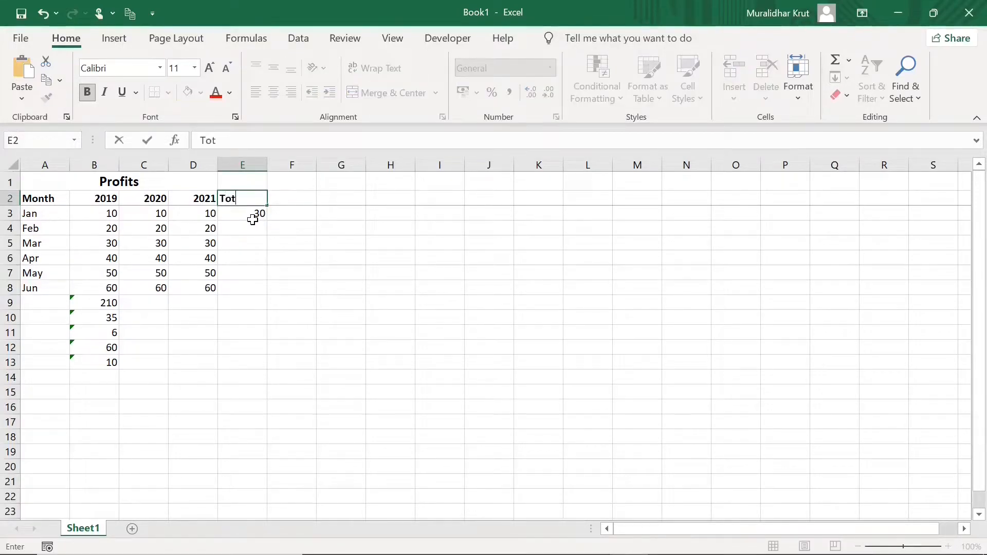
text(al)
Total the Feb profits for all three years in E4 with the formula =sum(b4,c4,d4)
click(254, 232)
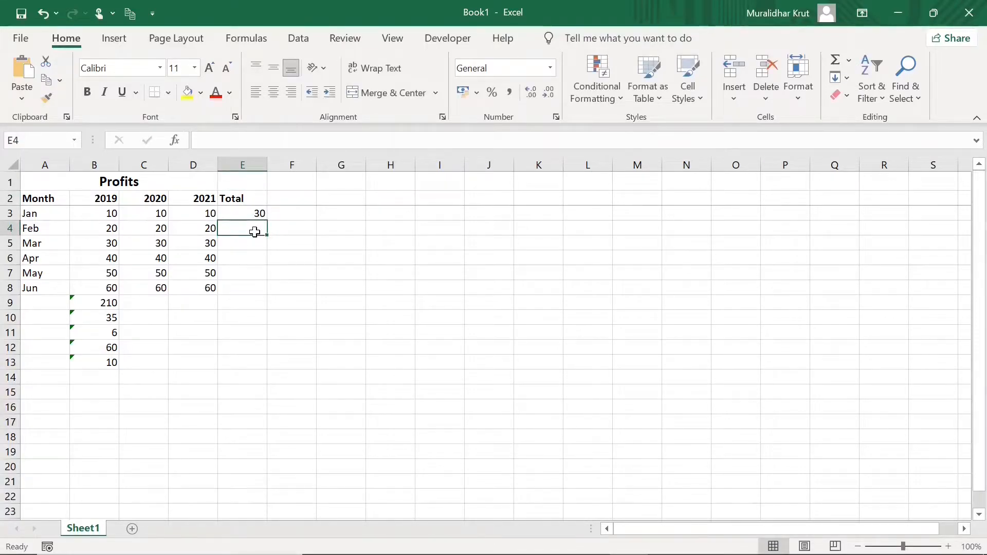
text(=sum()
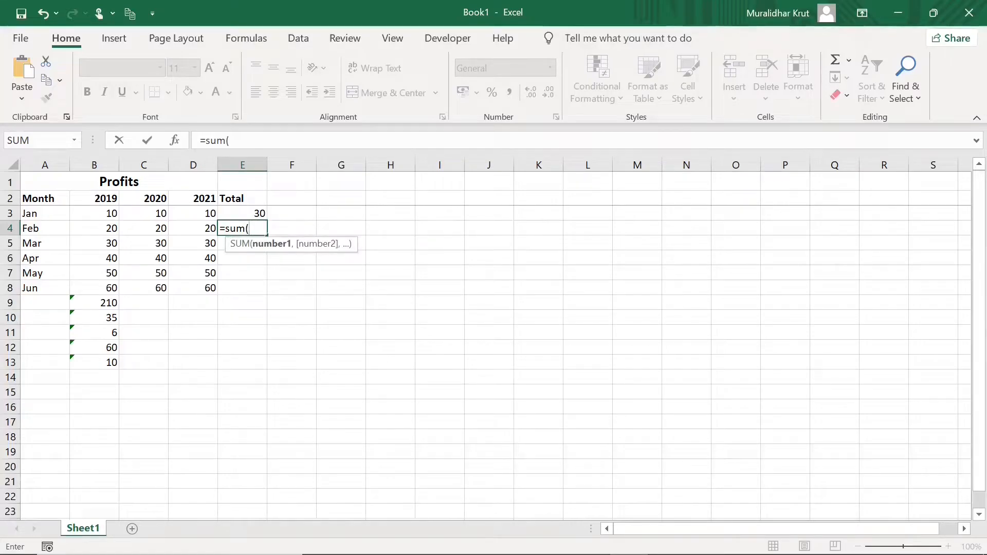
text(b4,d4,)
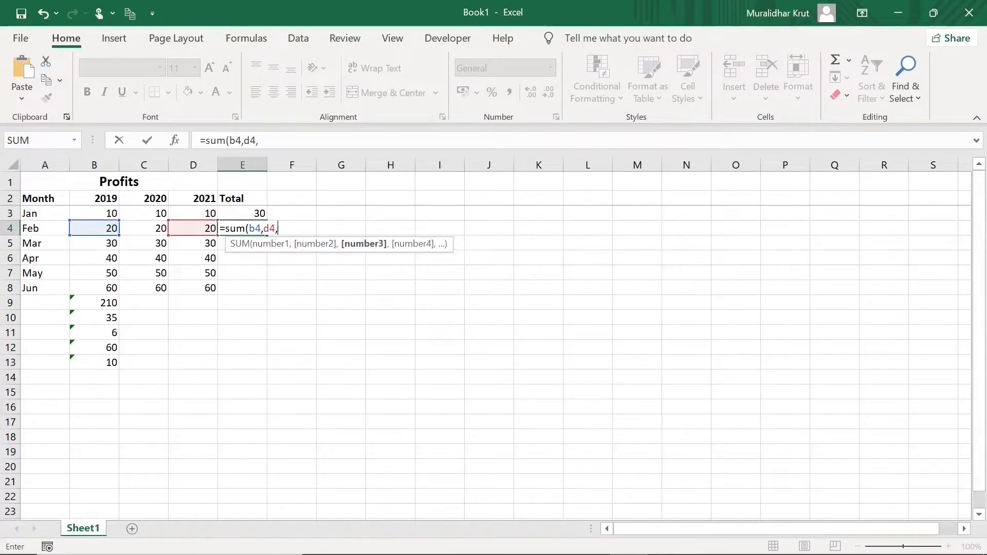
key(BackSpace)
key(BackSpace)
key(BackSpace)
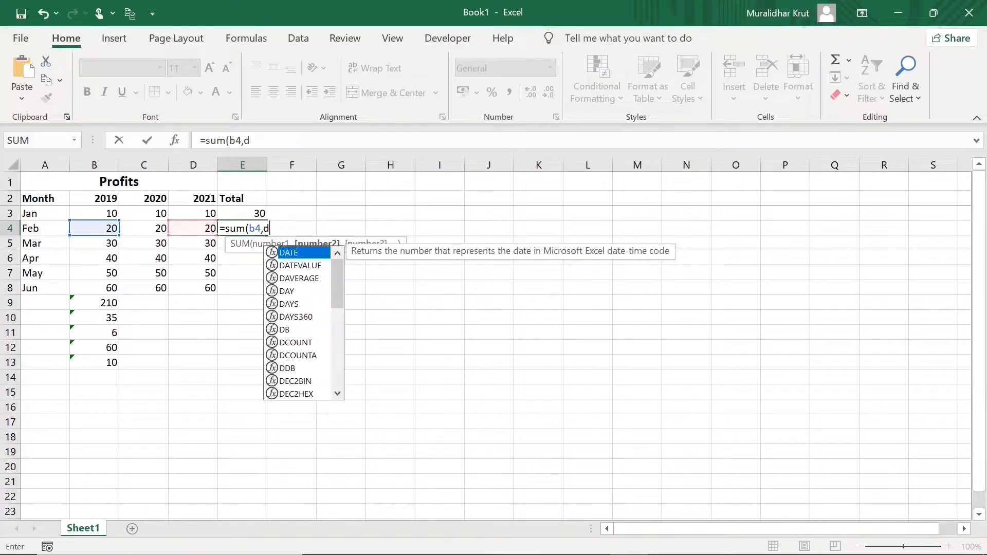
text(c4)
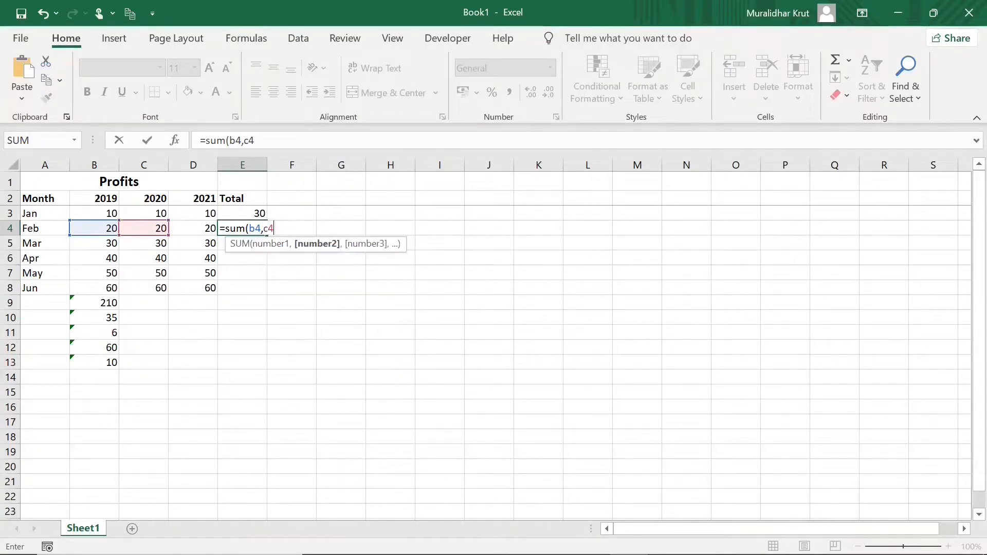
text(,d4)
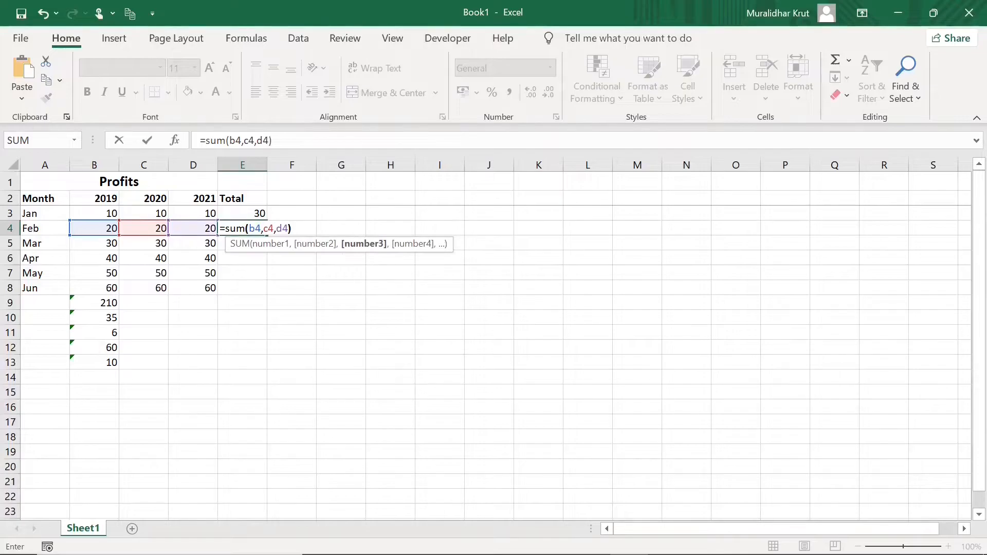
key(Return)
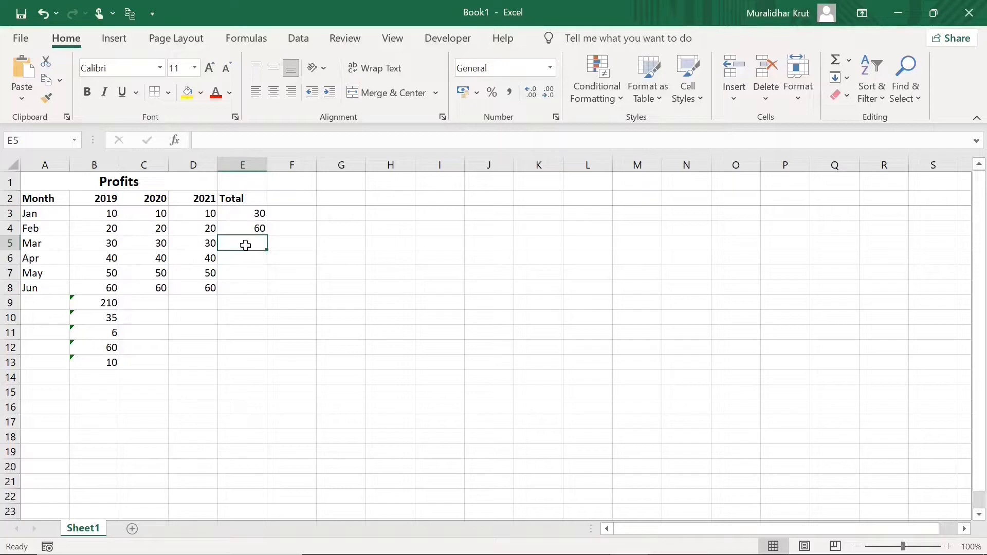
Total the Mar profits in E5 with =sum(b5,c5,d5) and fill the formula down through the Jun row in E8
text(=sum)
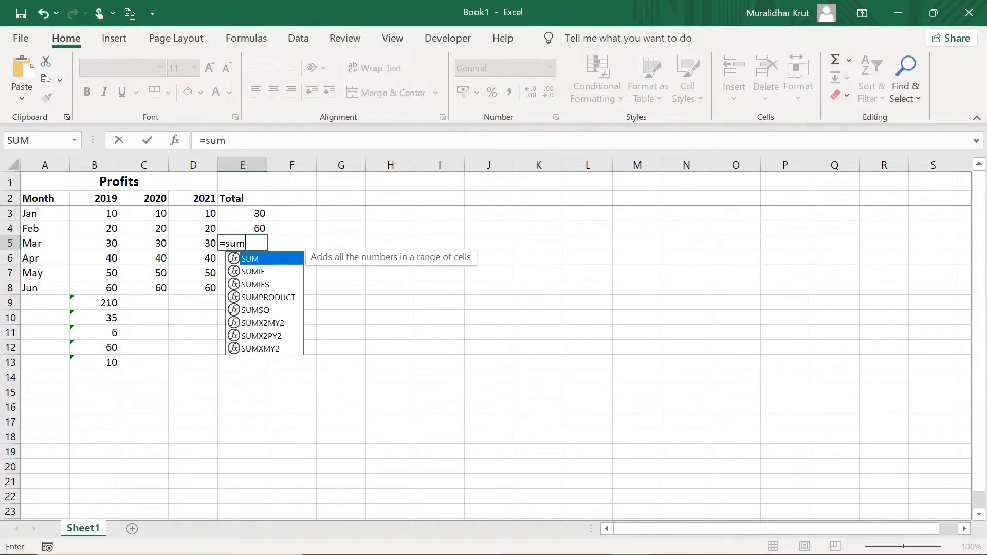
text((b)
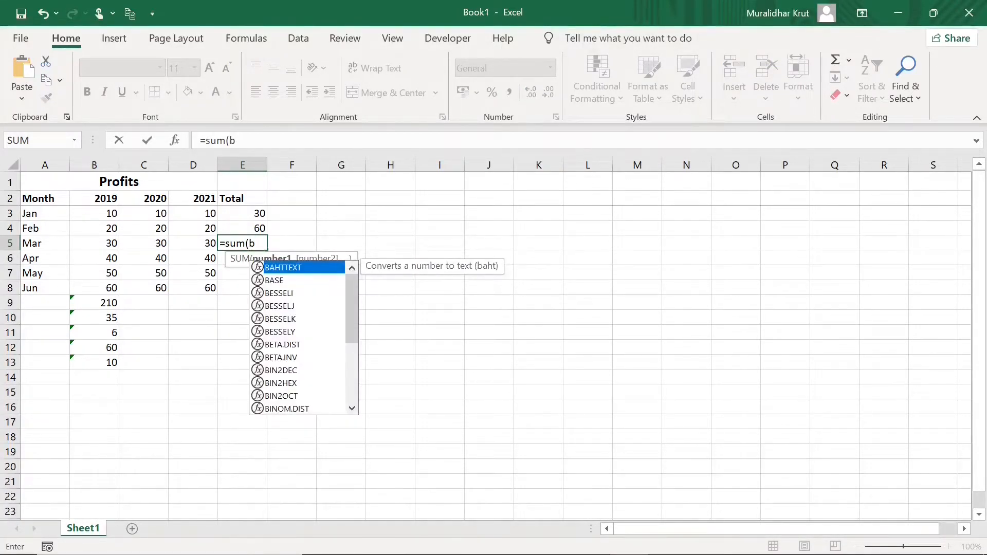
text(5,)
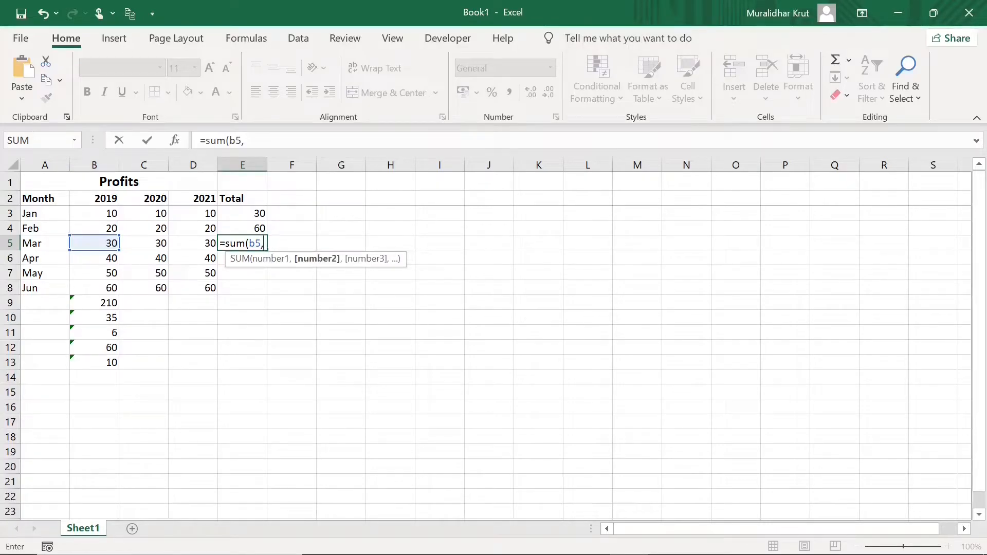
text(c)
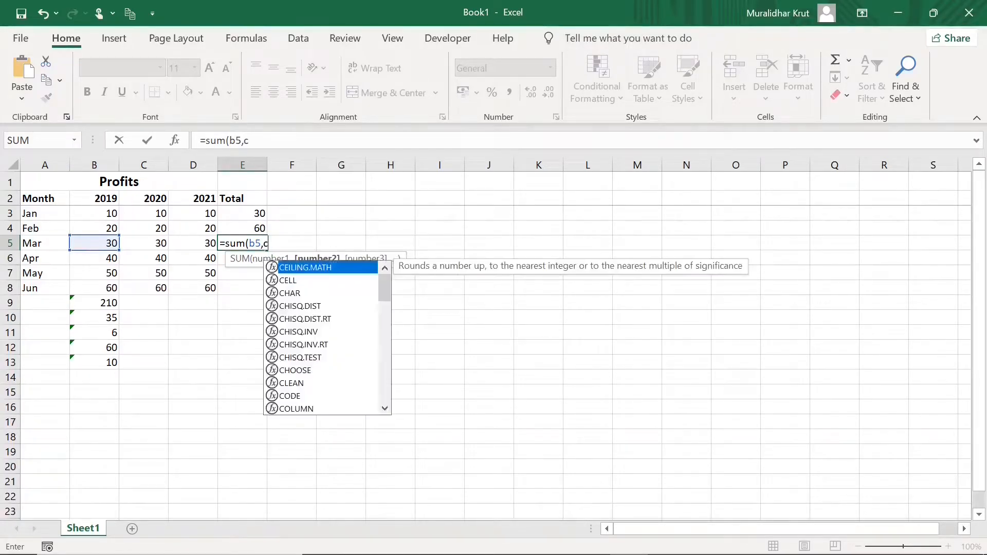
text(5,)
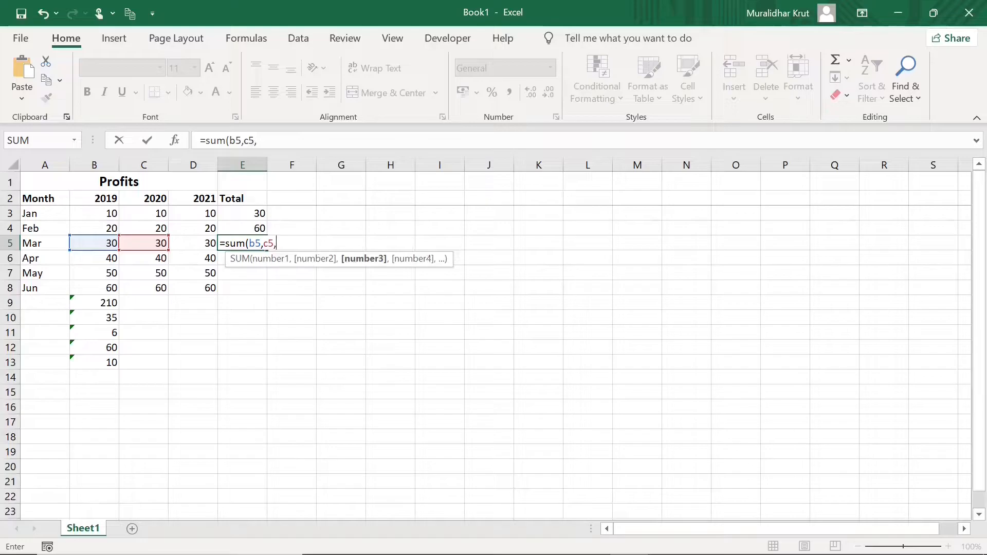
text(d5)
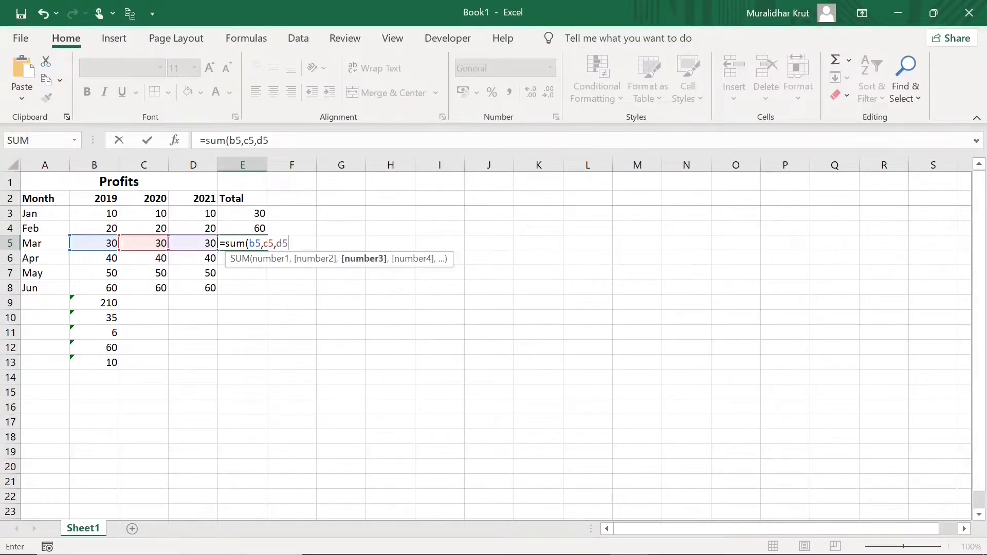
text())
key(Return)
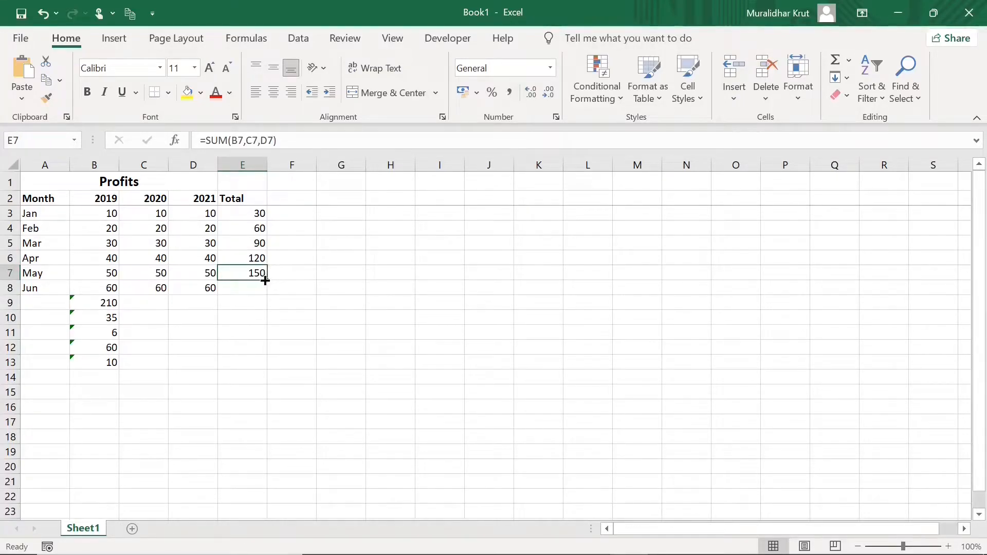
drag(265, 281, 265, 294)
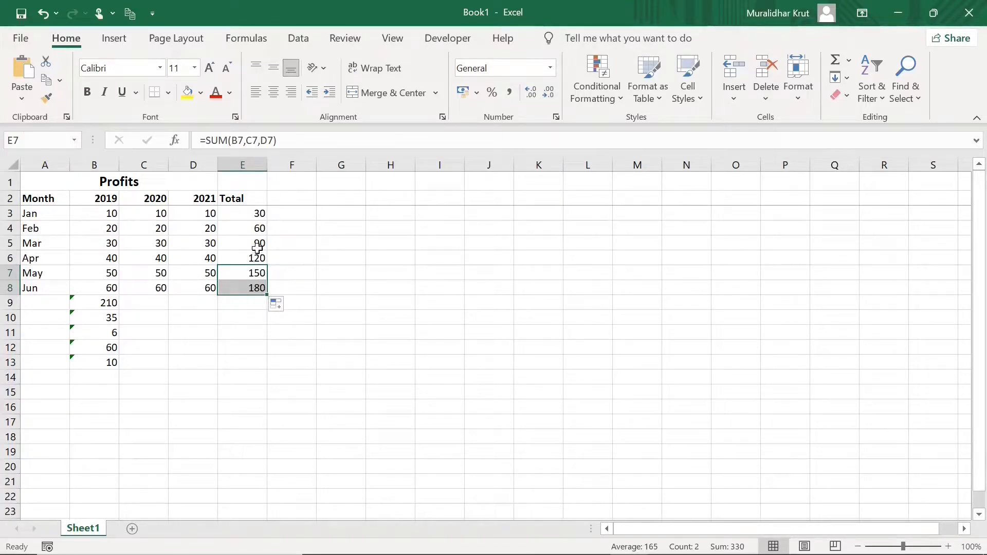
click(255, 274)
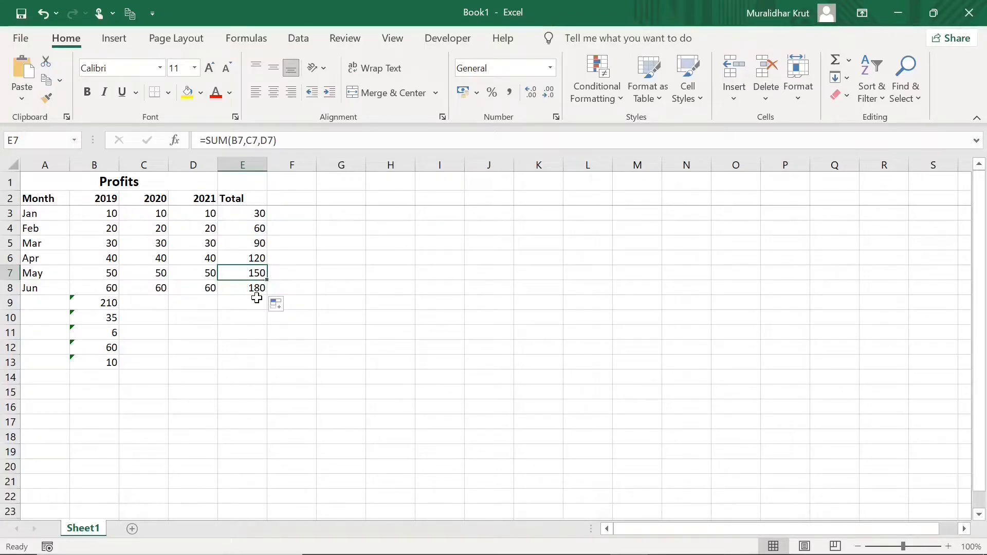
click(211, 307)
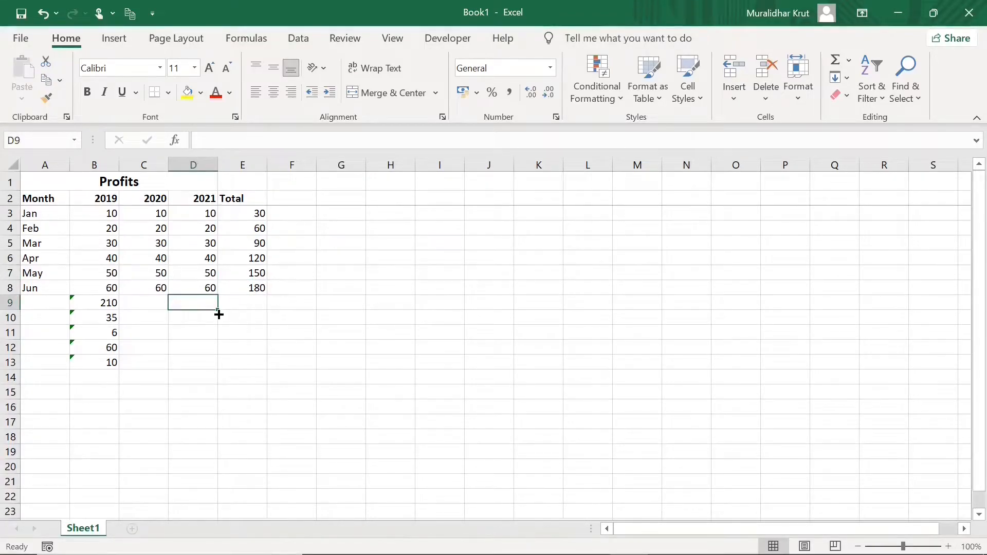
click(210, 244)
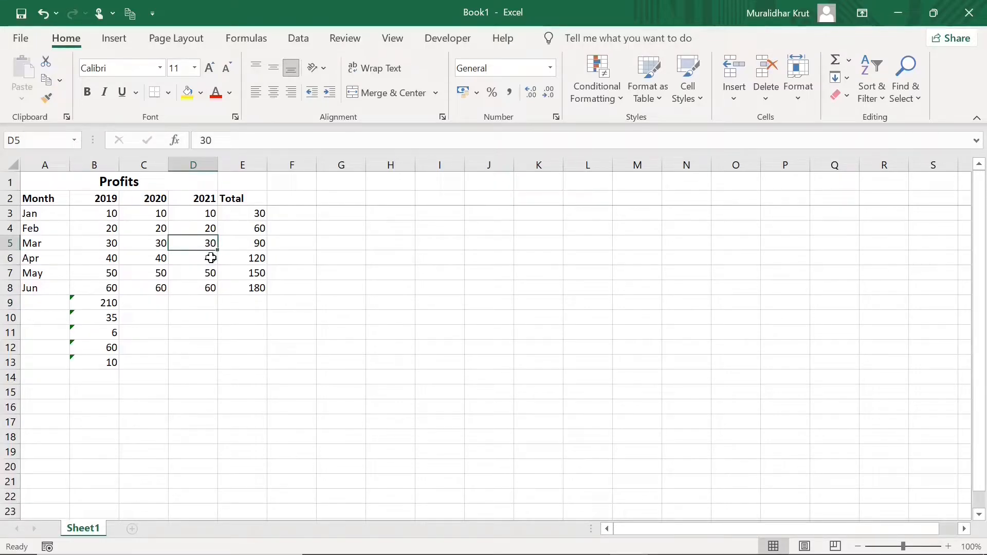
drag(211, 257, 213, 286)
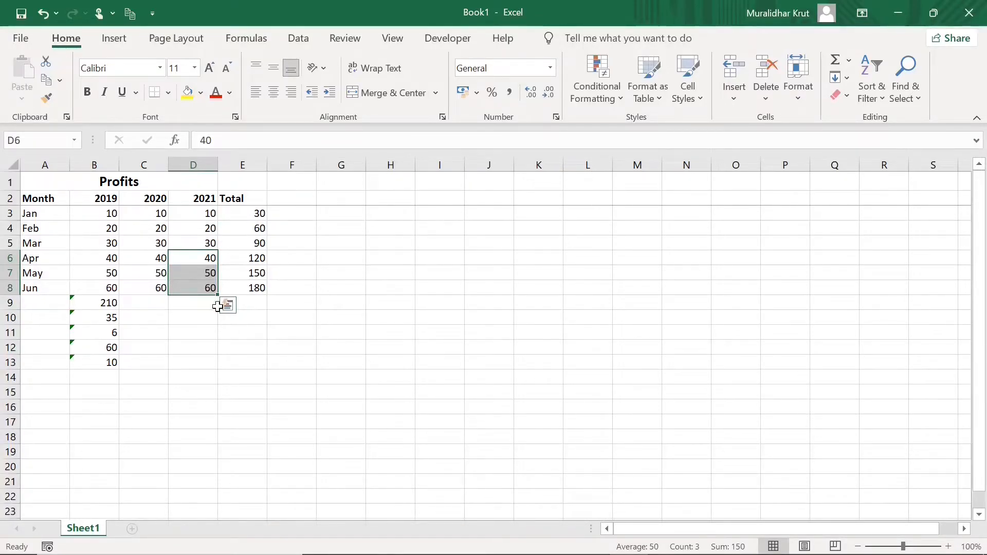
Count the 2021 profits greater than 30 in D11 using COUNTIF with range D3:D8 and criteria >30
click(216, 334)
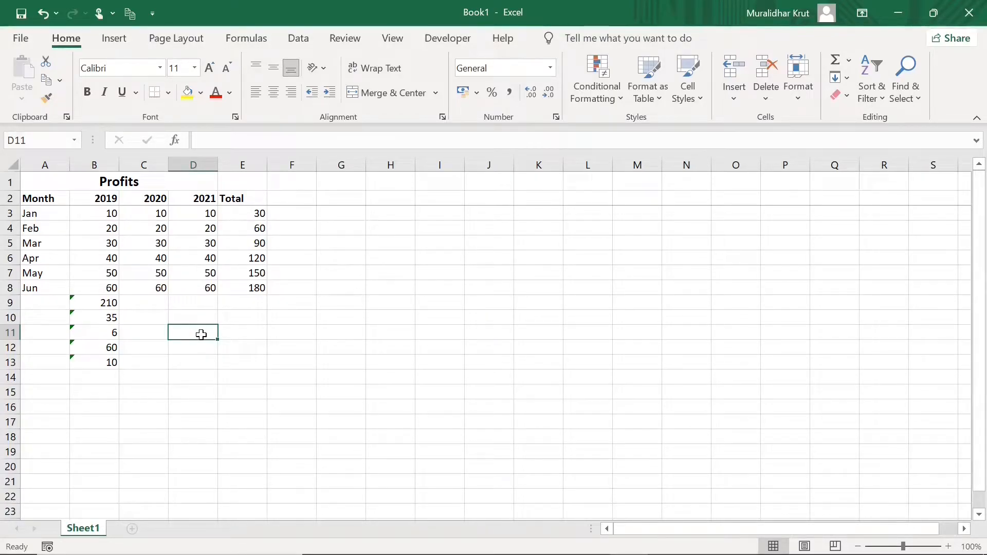
text(=coun)
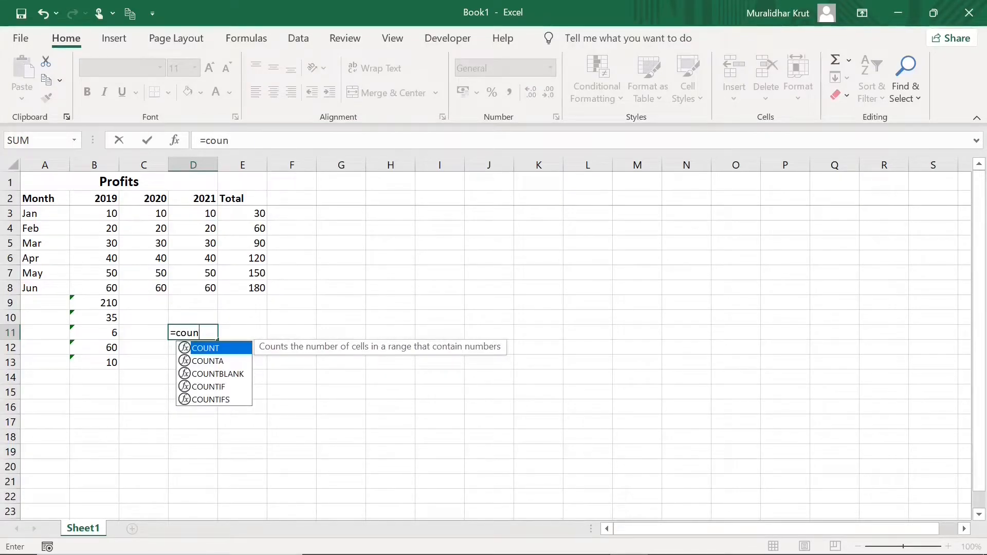
text(t)
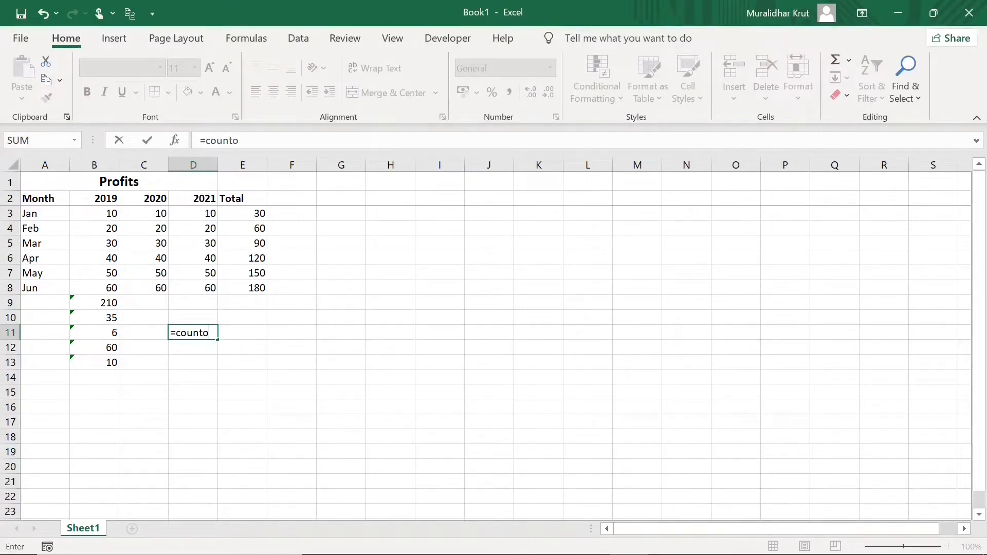
text(if)
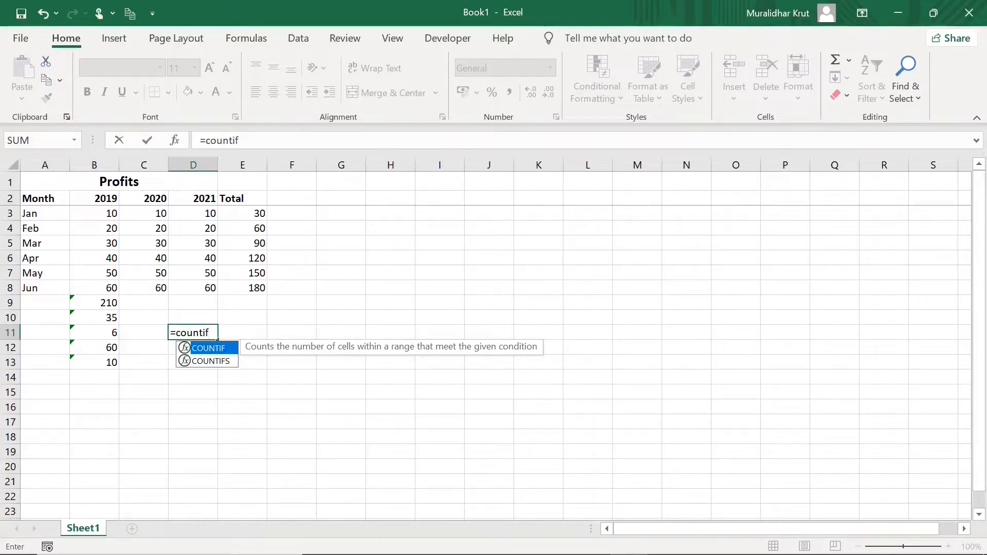
text(()
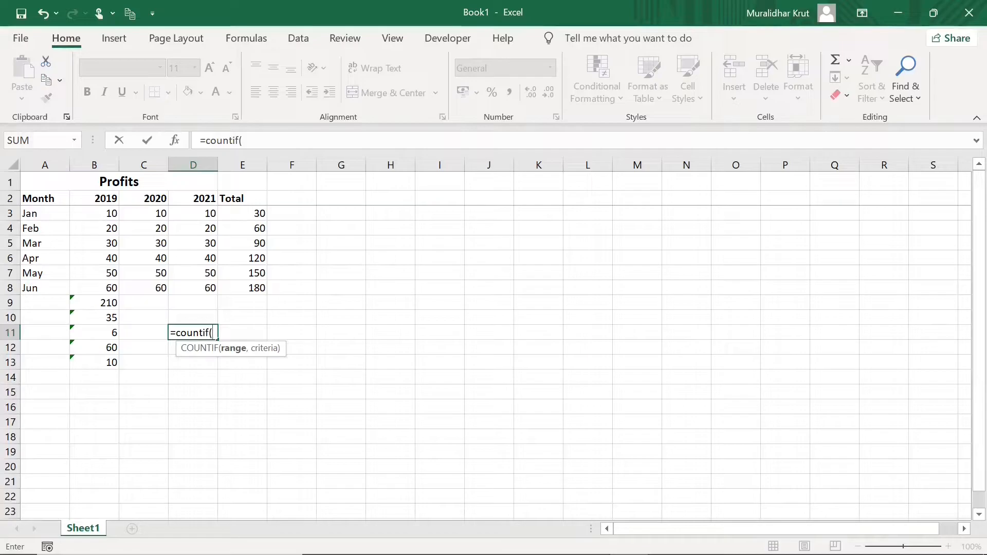
click(174, 141)
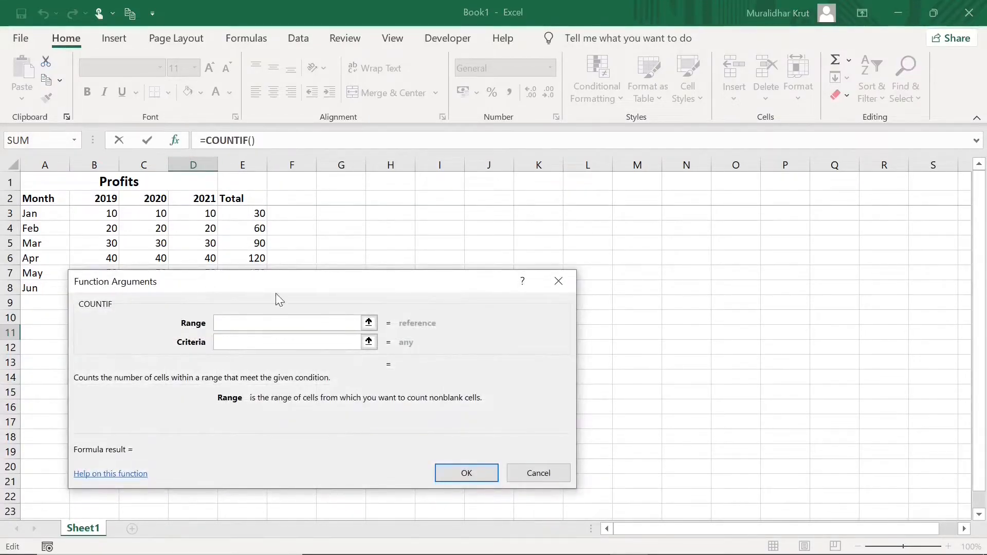
drag(278, 291, 589, 257)
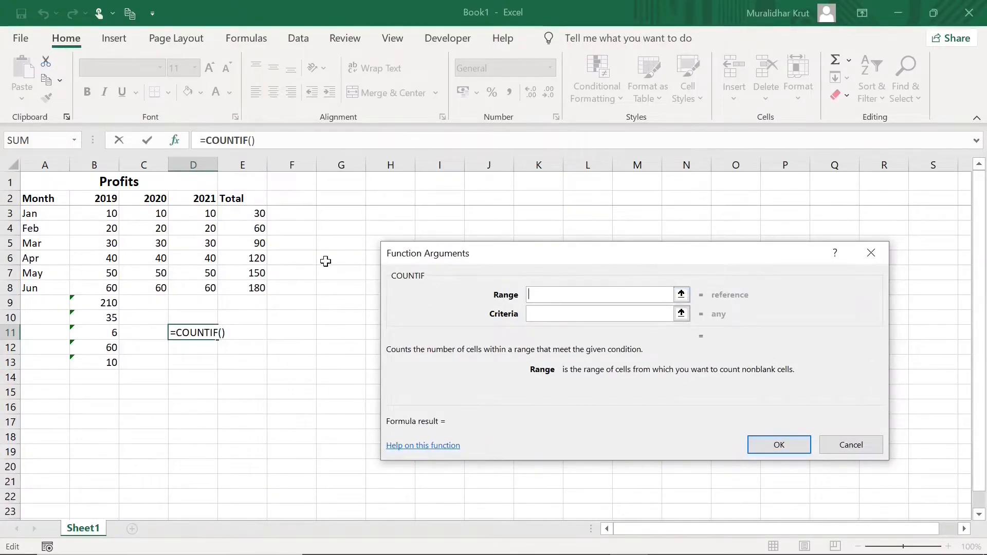
drag(210, 213, 211, 290)
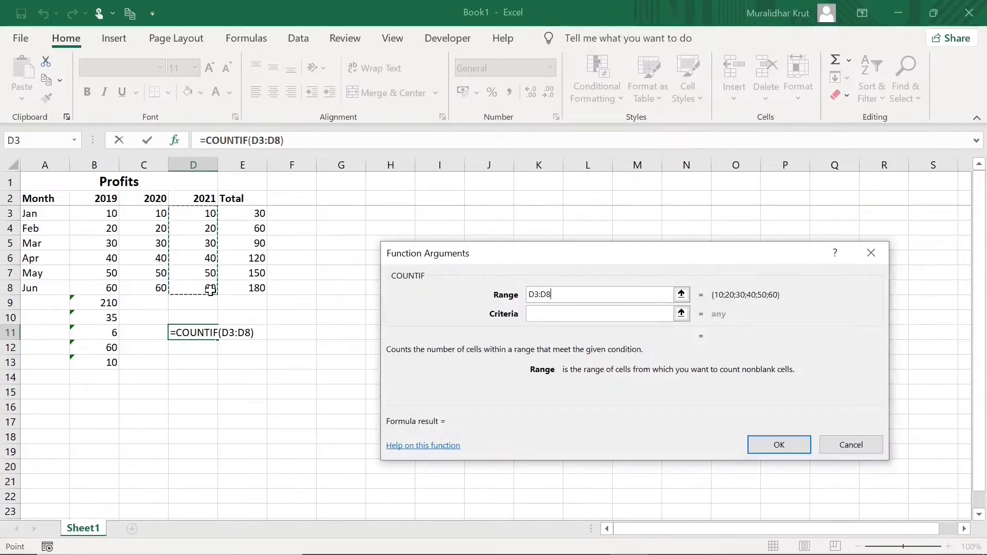
click(577, 317)
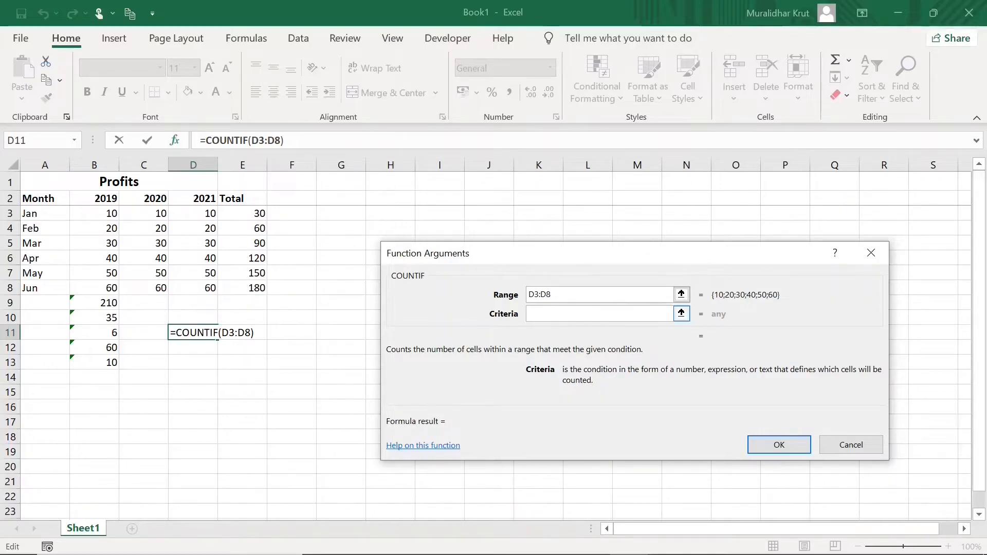
text(>30)
click(779, 446)
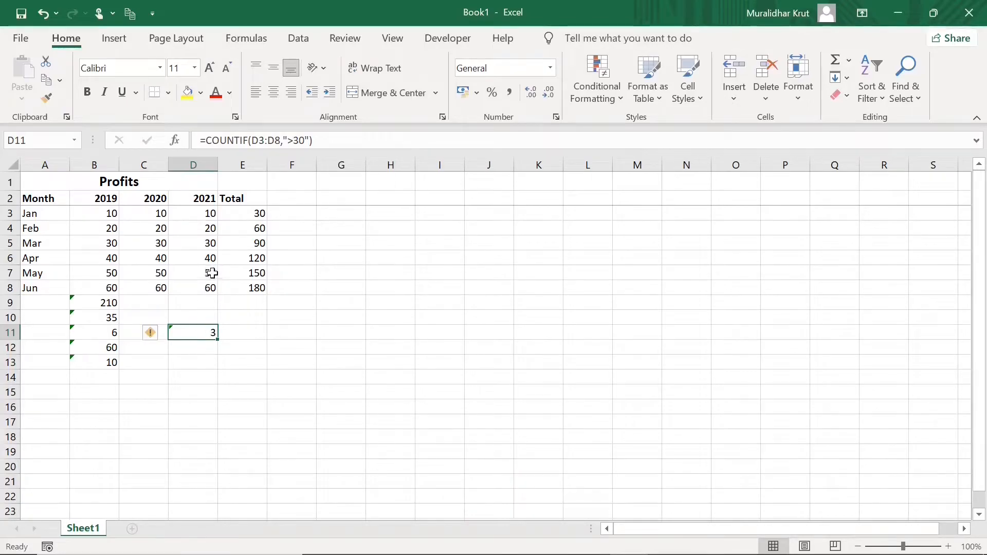
Review the COUNTIF formula in D11, then compare the 2021 profits for Apr to Jun with their Total formulas in E6:E8
drag(195, 258, 205, 281)
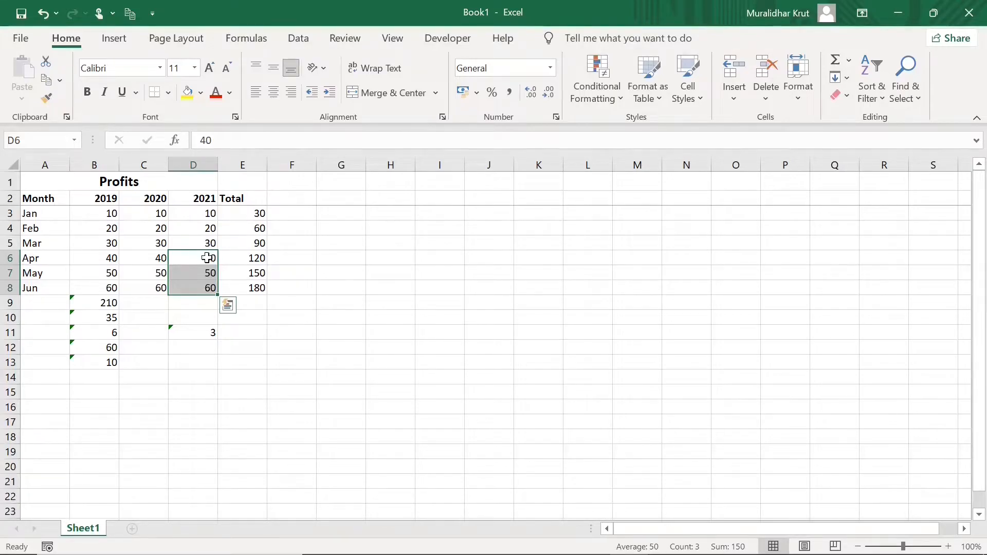
click(214, 334)
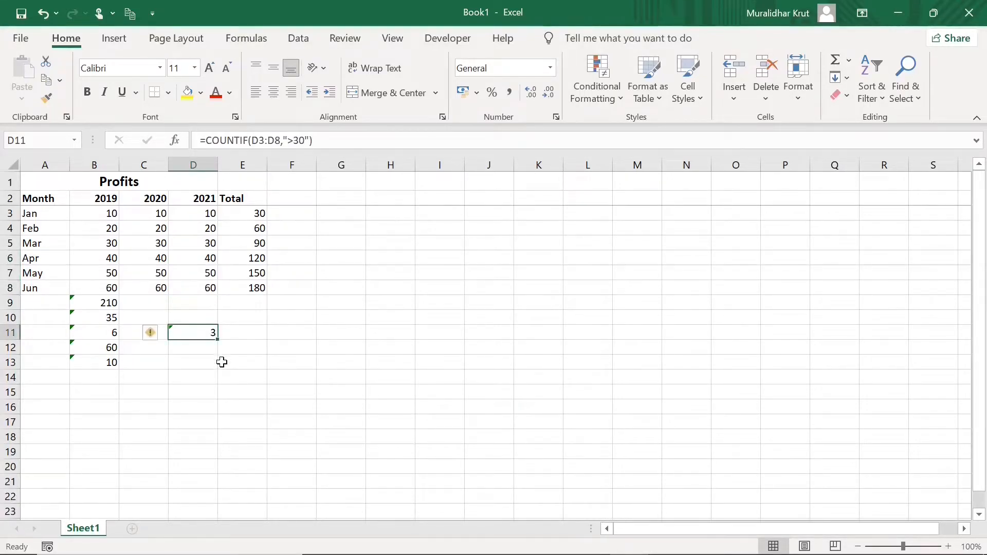
click(204, 264)
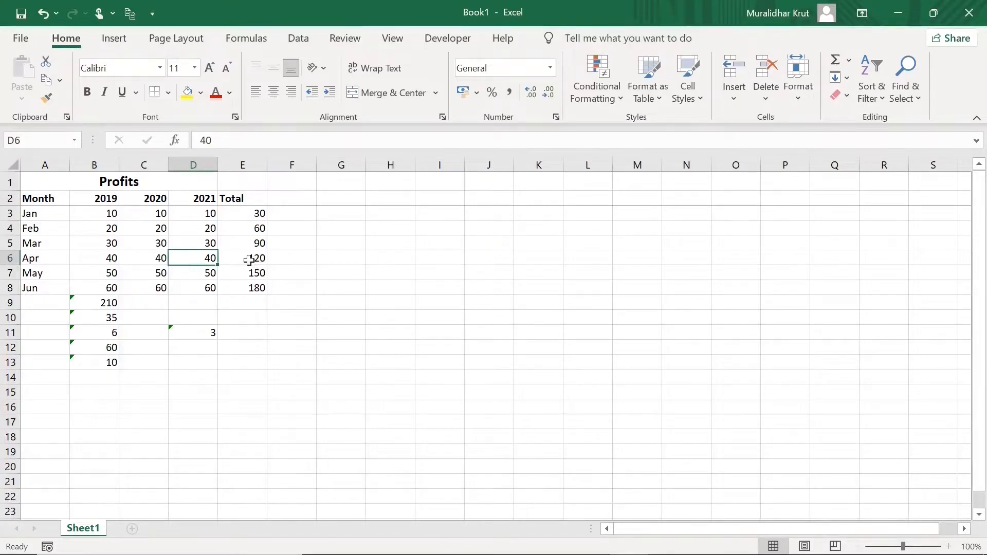
drag(249, 260, 256, 285)
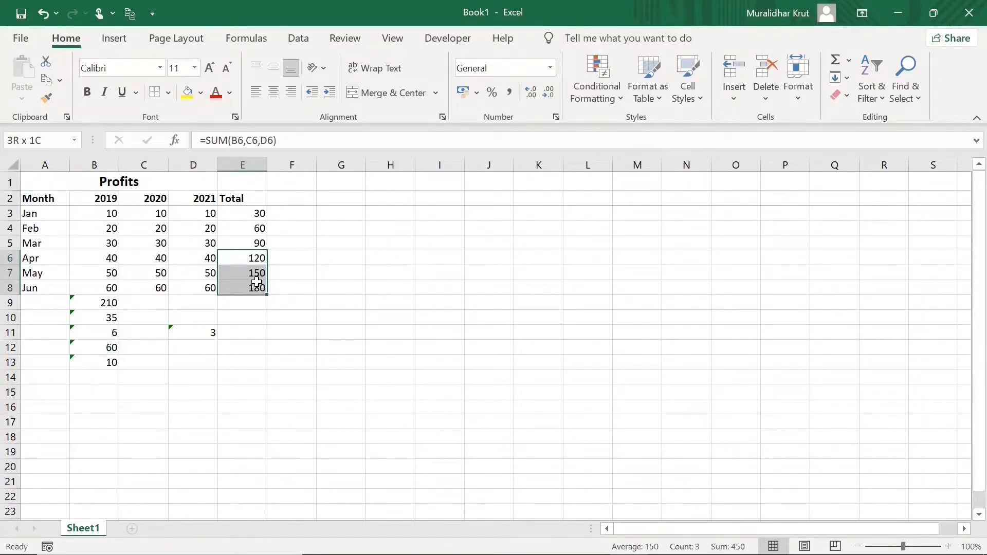
click(208, 241)
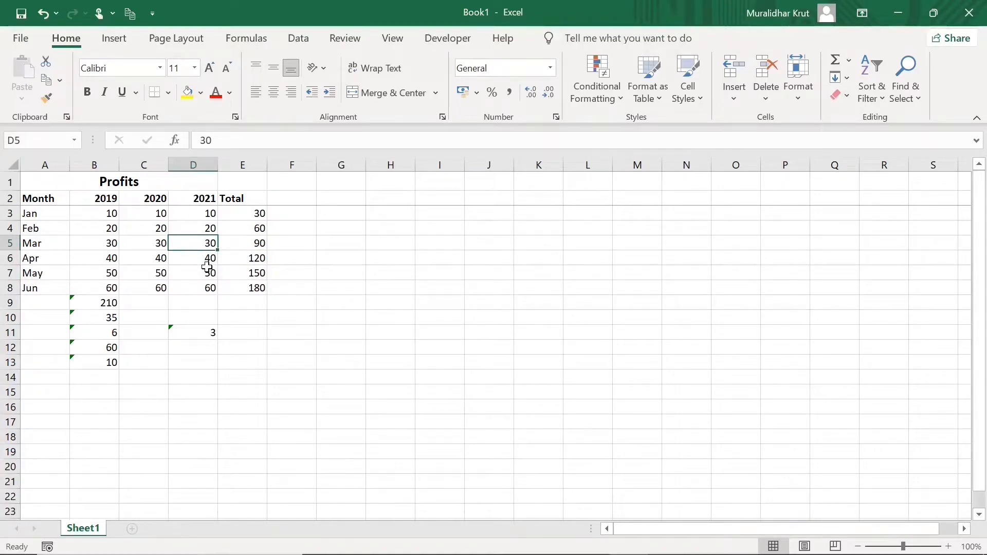
click(261, 259)
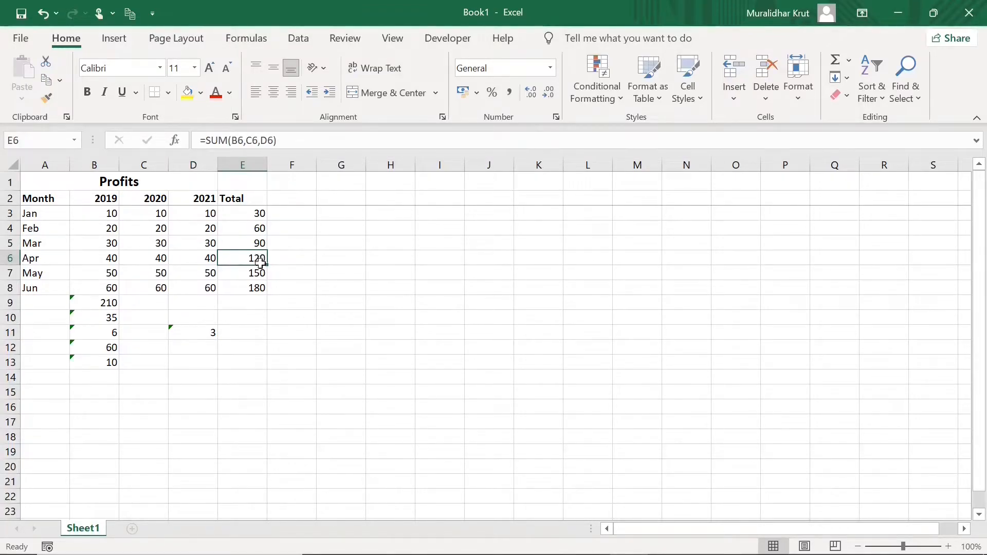
drag(267, 265, 259, 275)
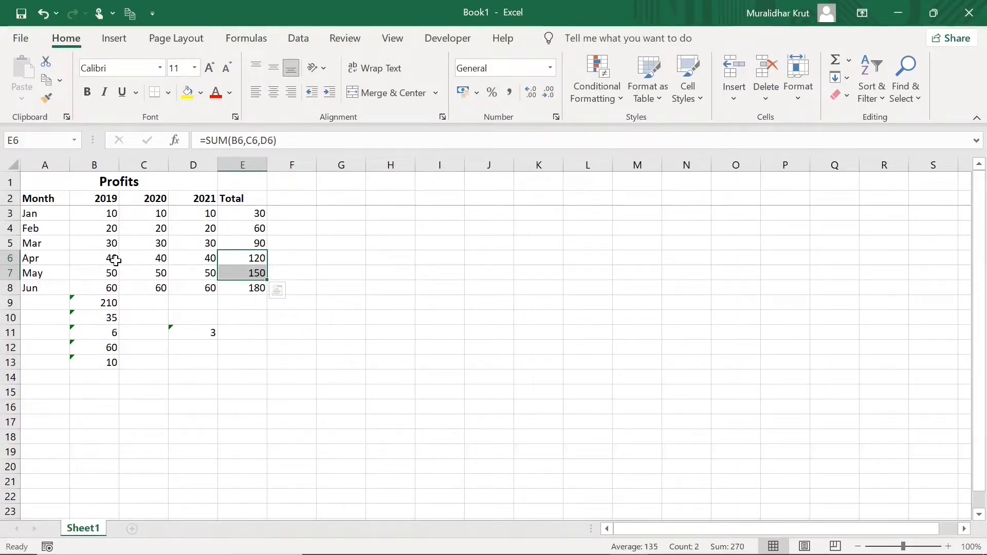
click(255, 260)
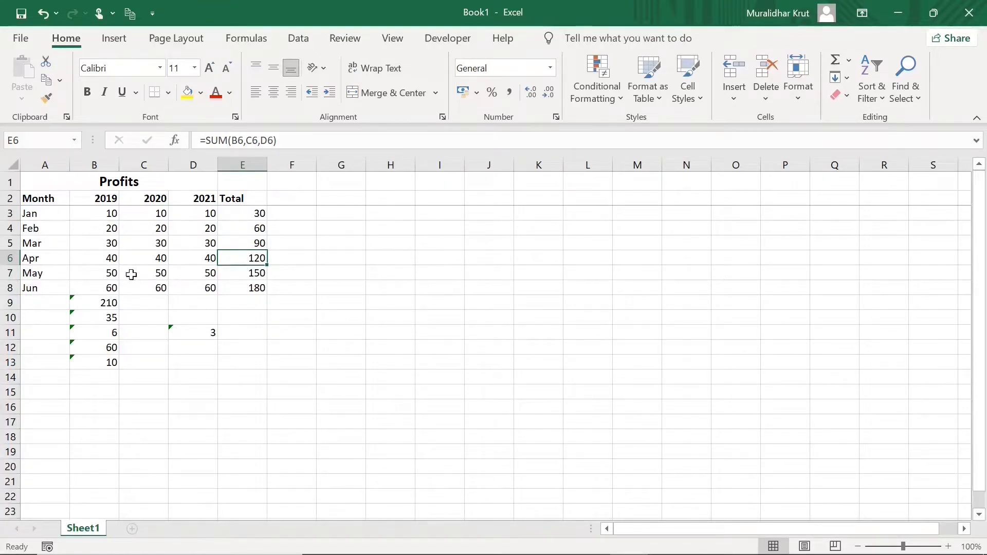
click(260, 276)
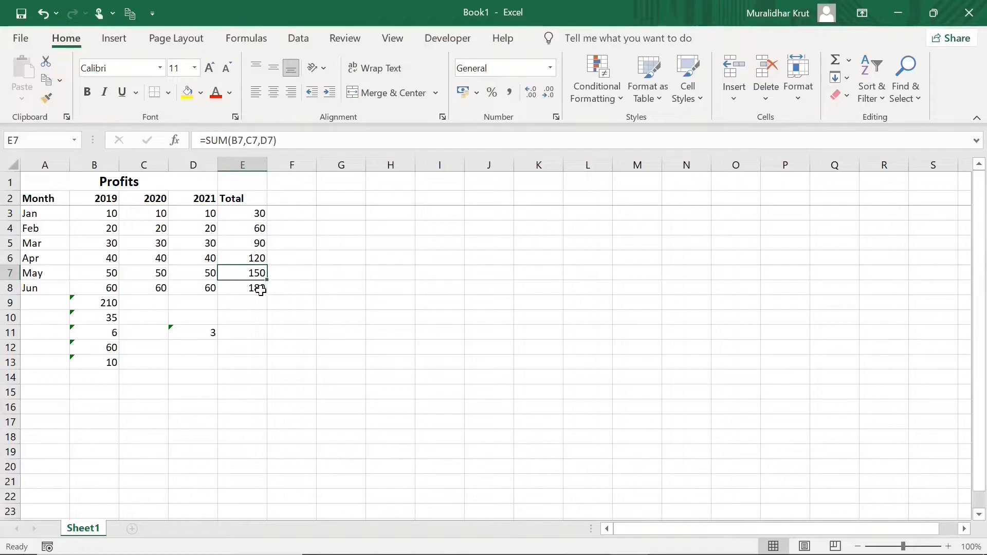
click(261, 291)
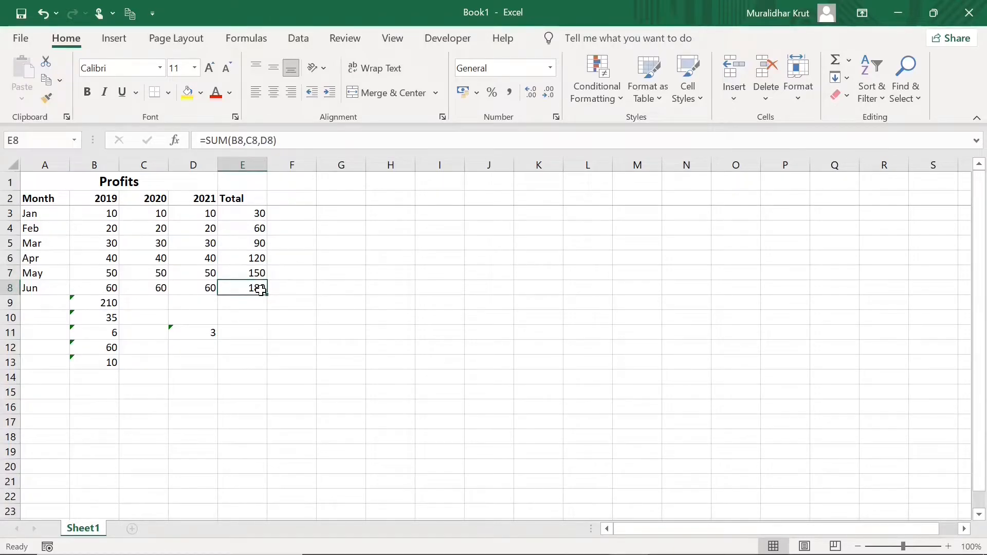
click(210, 243)
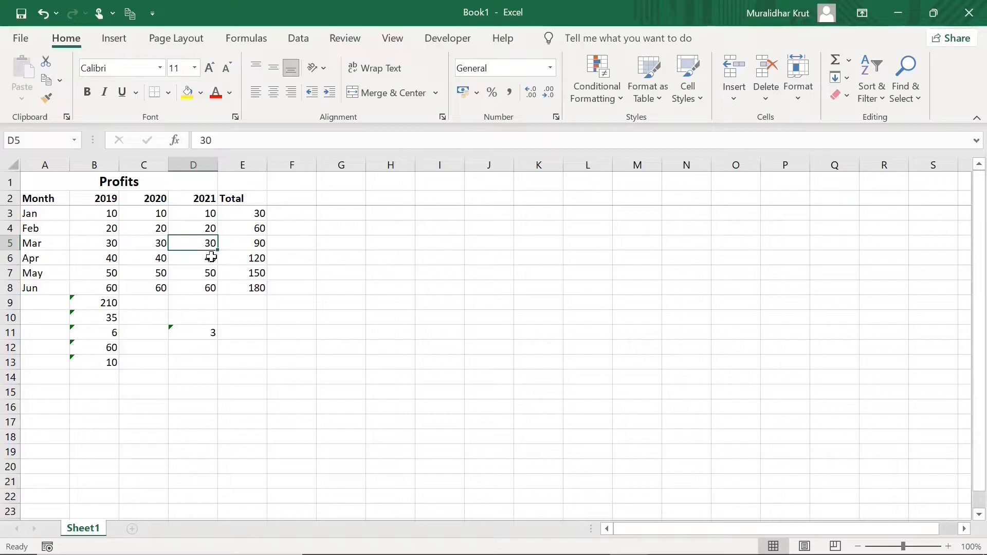
click(260, 261)
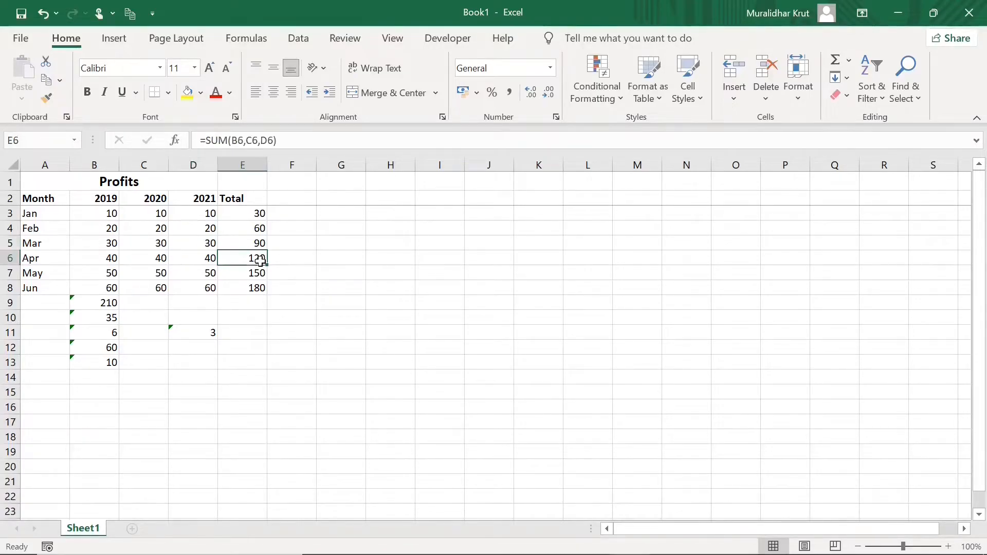
drag(212, 262, 213, 288)
drag(257, 259, 261, 285)
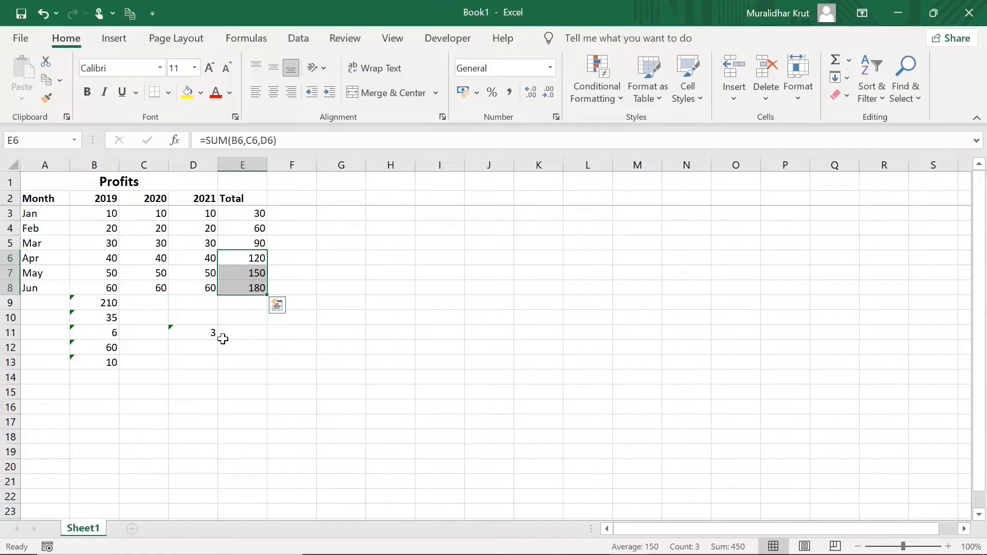
Set up a SUMIF formula in E11 with range D3:D8 and criteria >30
click(260, 335)
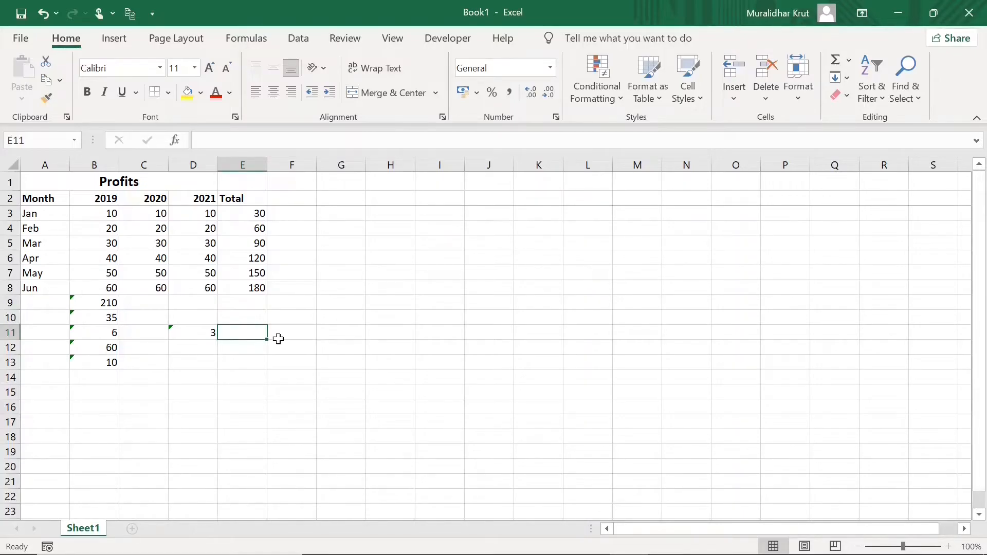
text(=s)
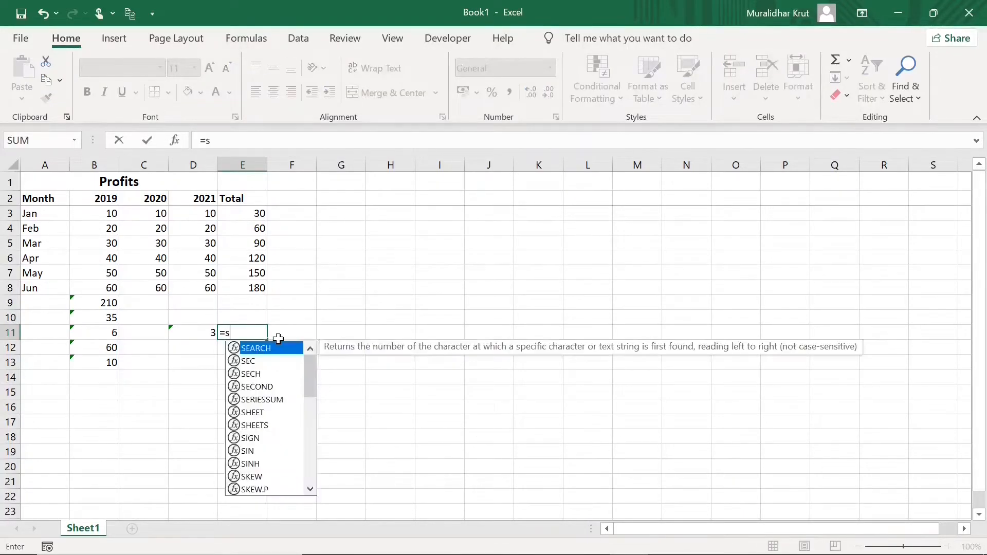
text(um)
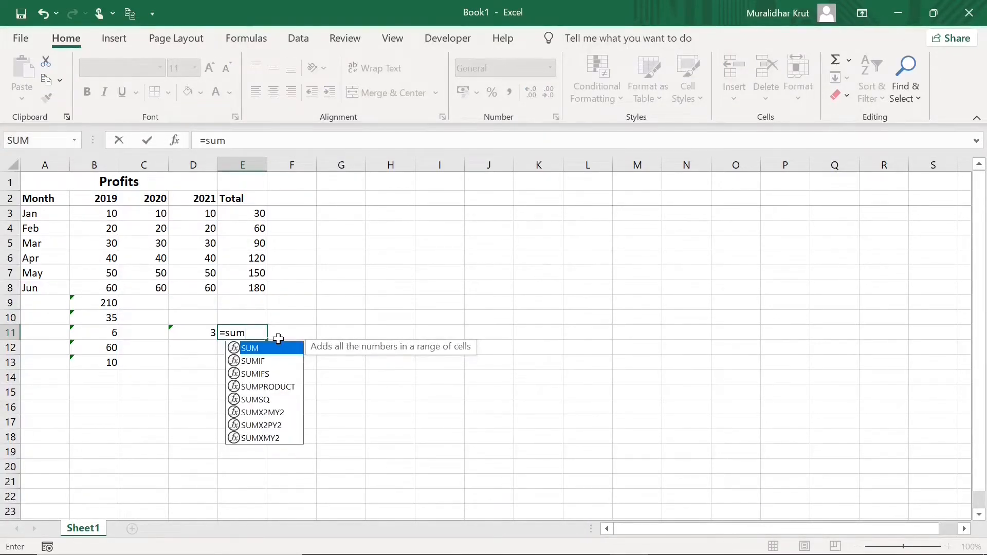
text(if()
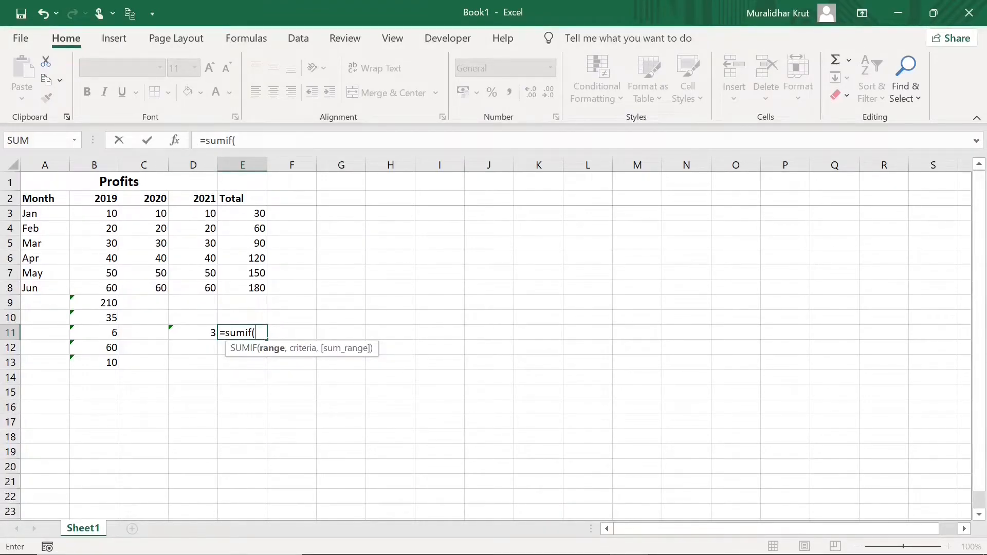
click(177, 144)
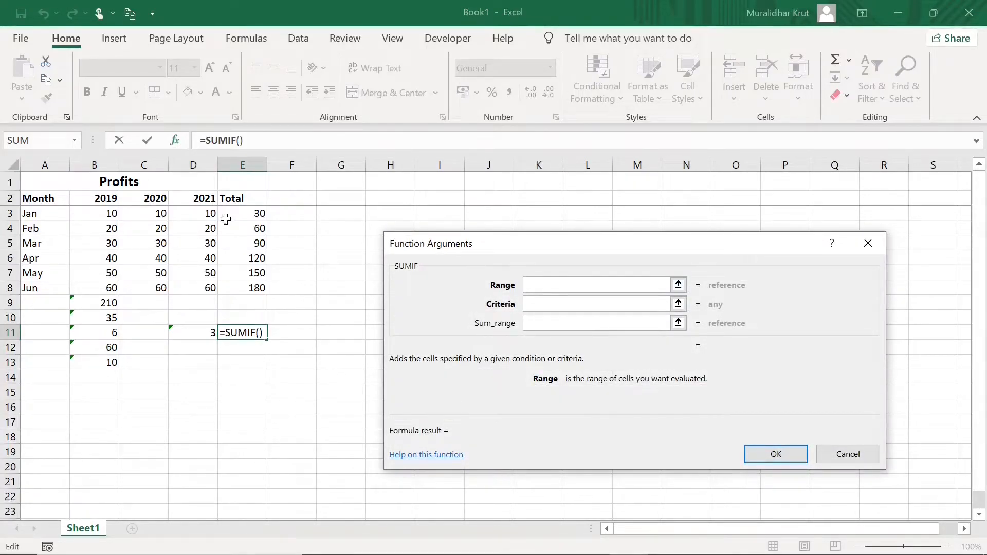
drag(208, 214, 211, 287)
click(536, 308)
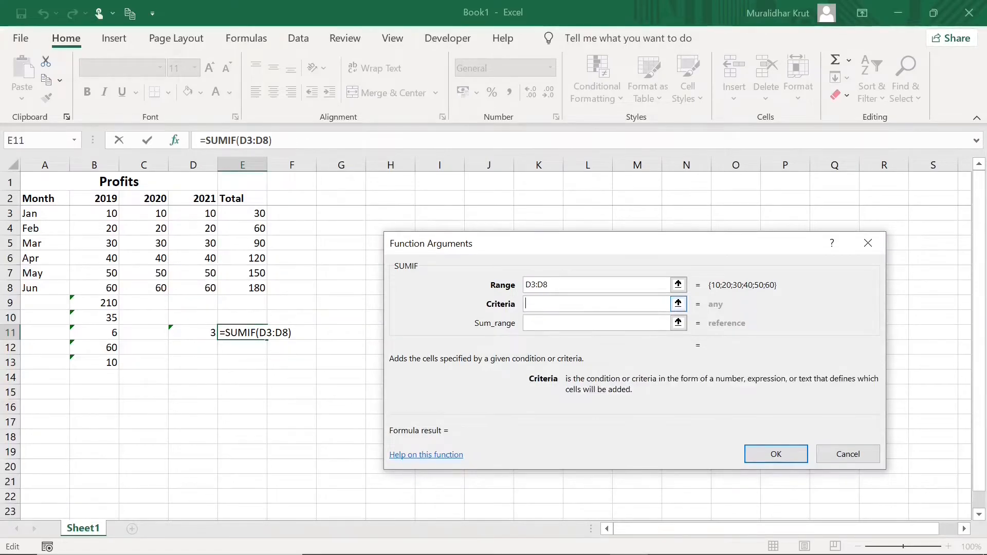
text(>30)
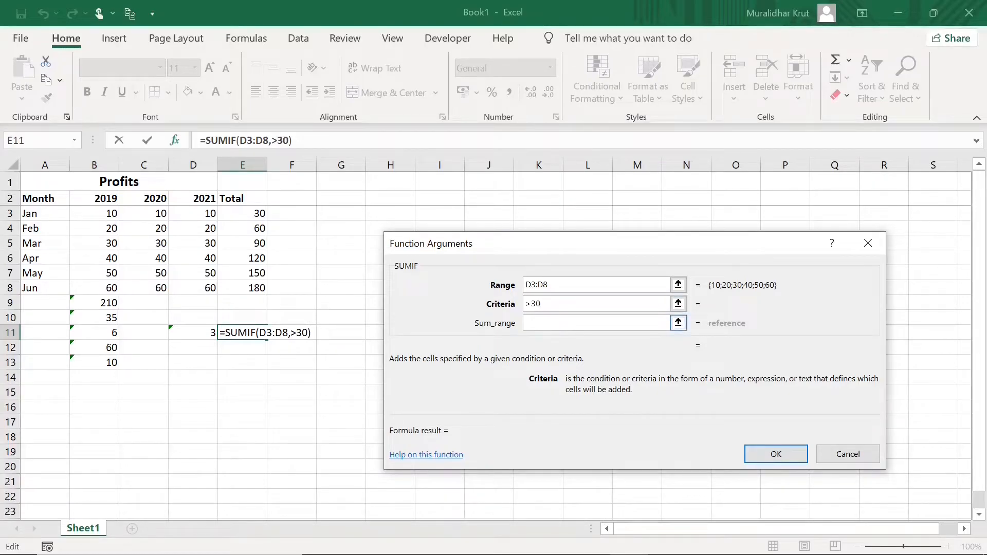
Complete the SUMIF formula in E11 with the totals E3:E8 as its sum range
key(Tab)
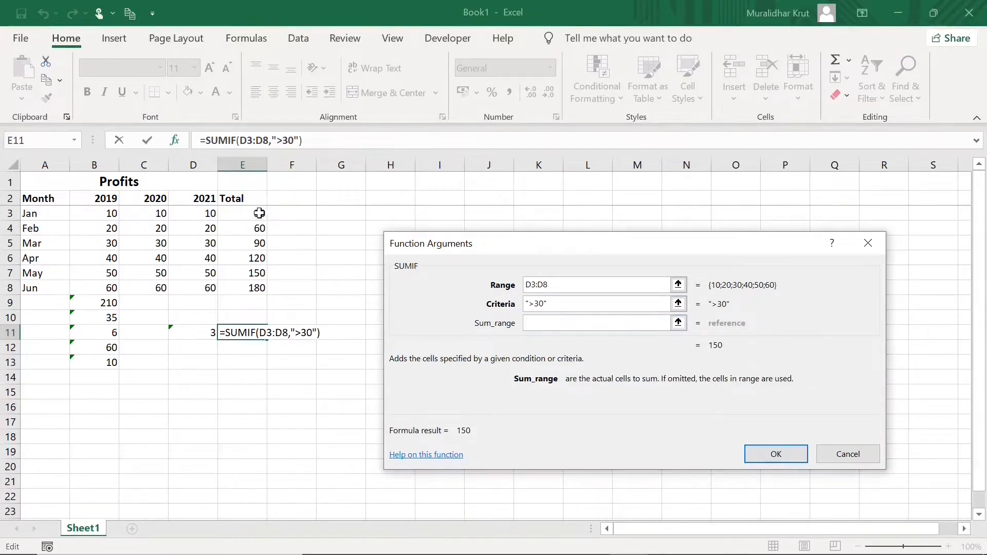
drag(257, 213, 258, 286)
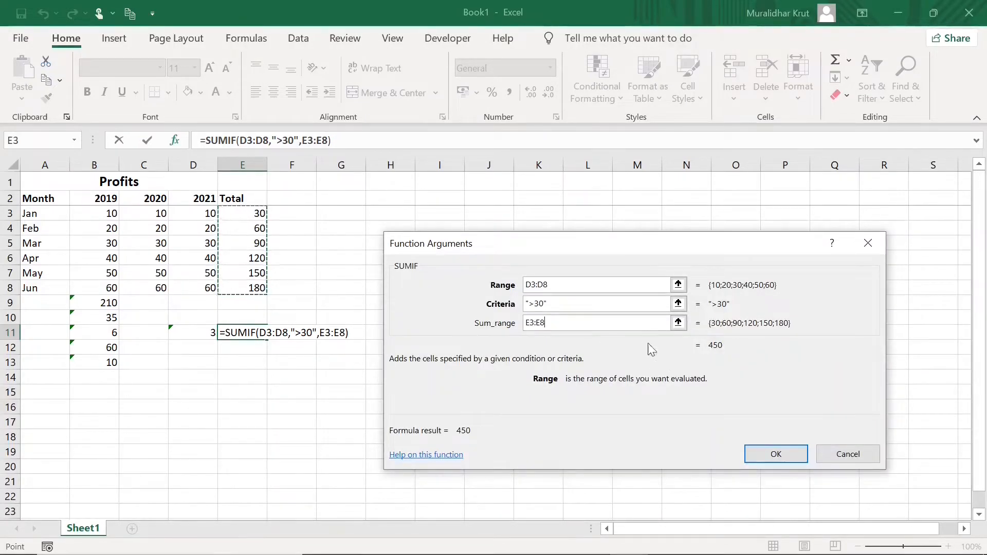
click(783, 458)
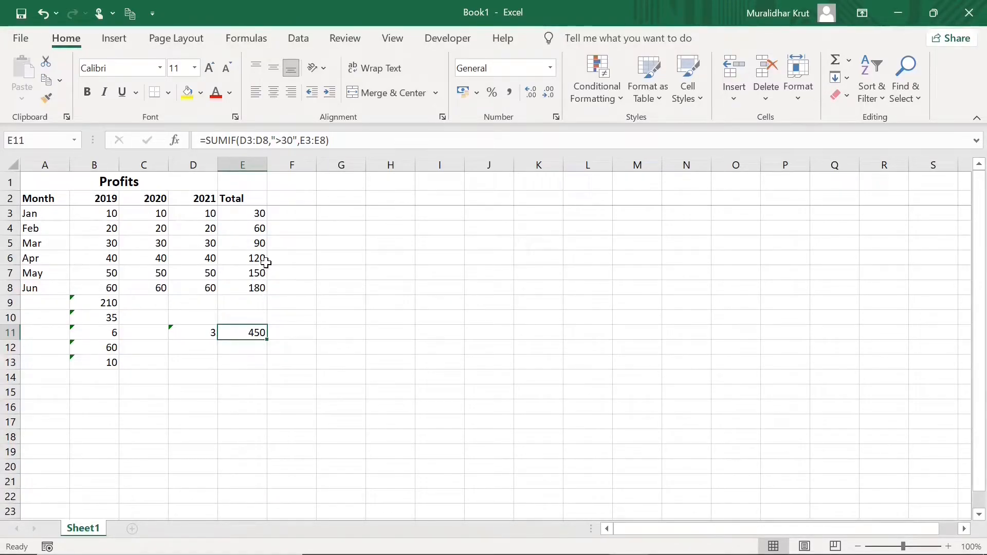
Compare the 2021 values in D6:D8 and the totals in E6:E8 with the SUMIF result in E11
click(262, 260)
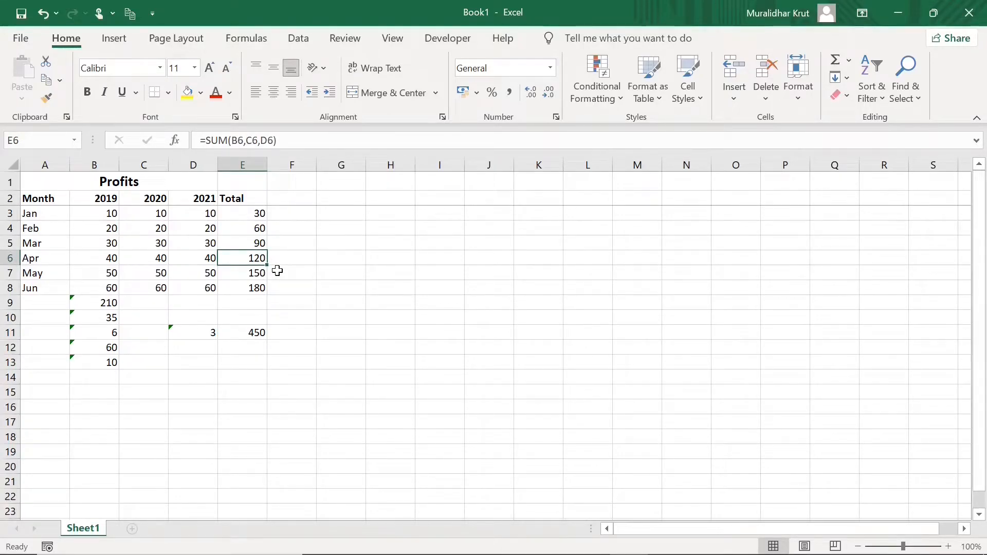
click(257, 336)
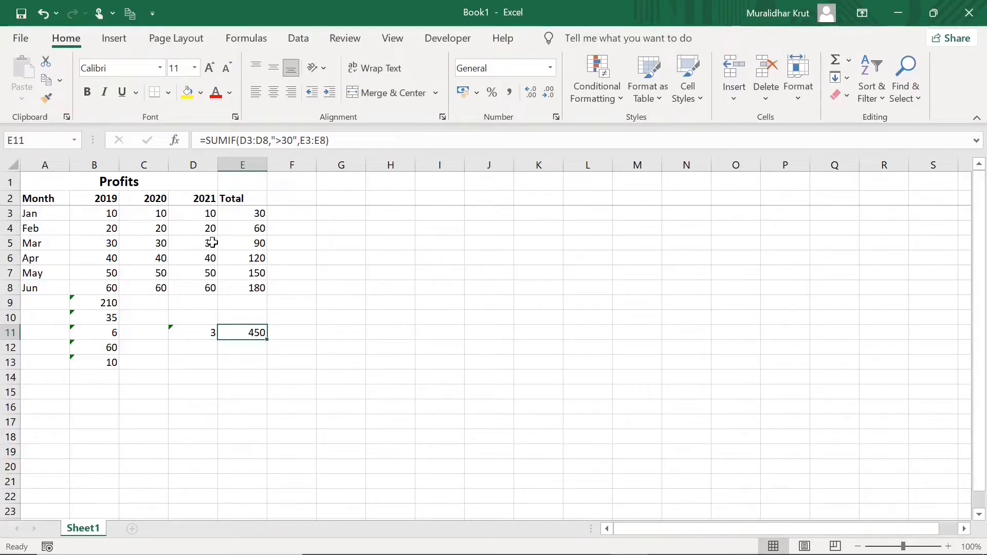
drag(211, 261, 211, 288)
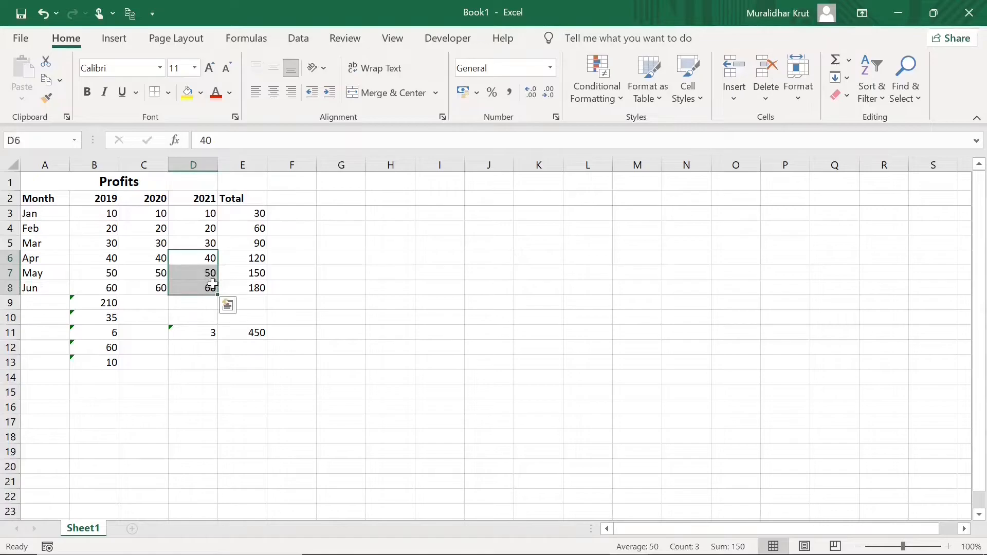
drag(257, 261, 258, 288)
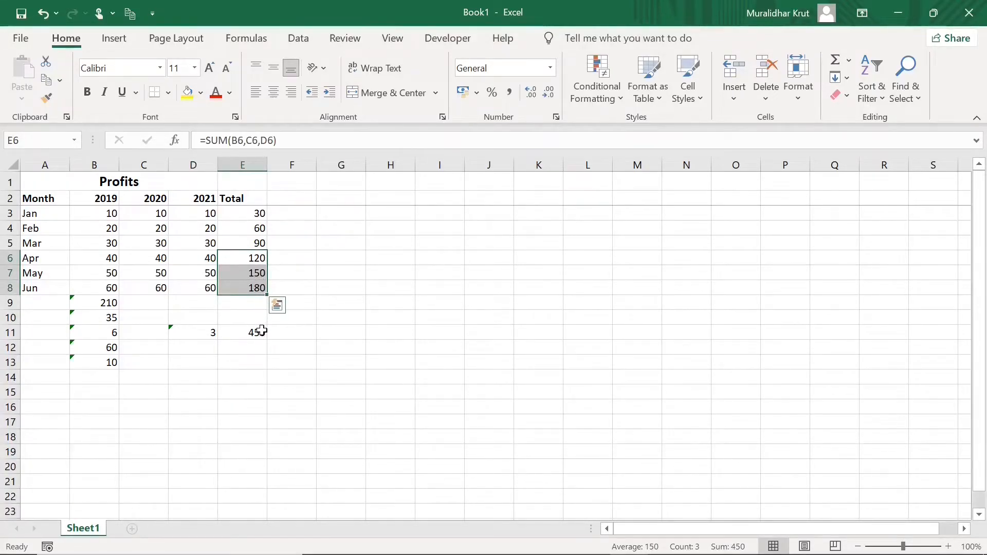
click(259, 330)
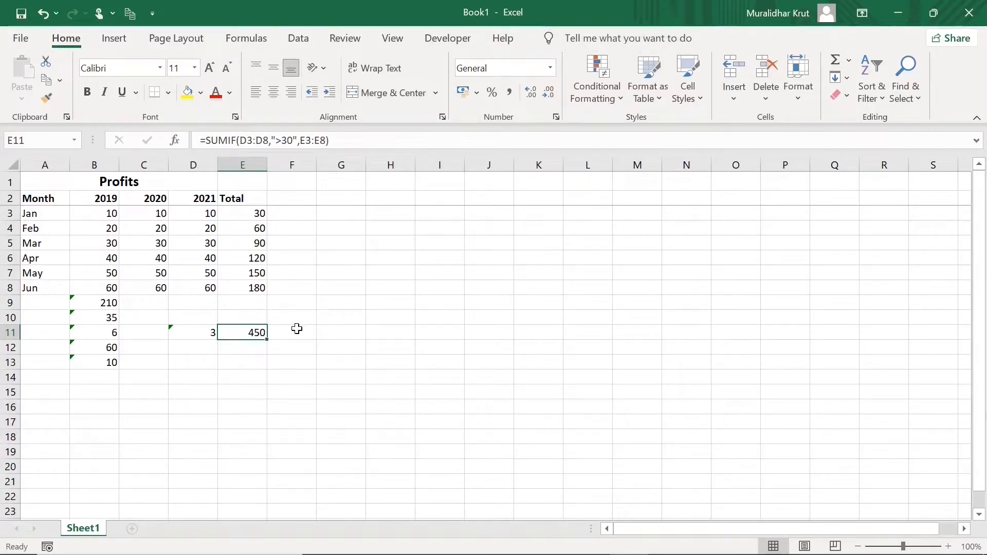
Enter an AVERAGEIF formula in E12 with range D3:D8, criteria >30 and average range E3:E8
click(253, 352)
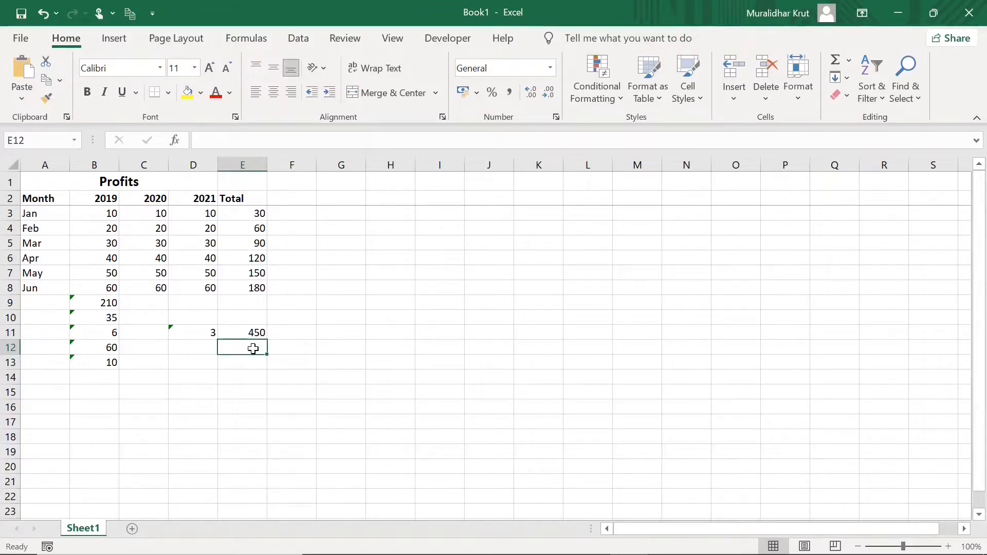
text(=Average)
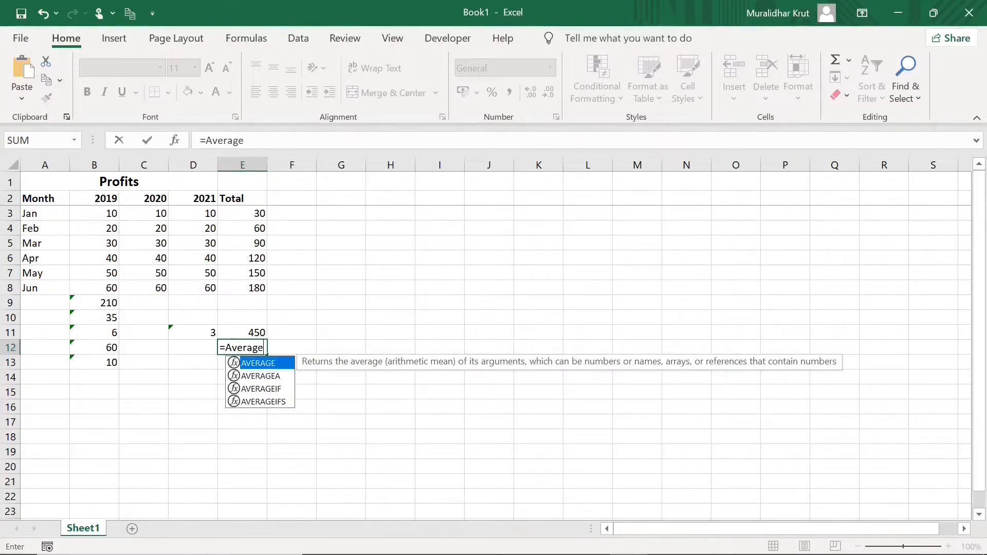
text(if)
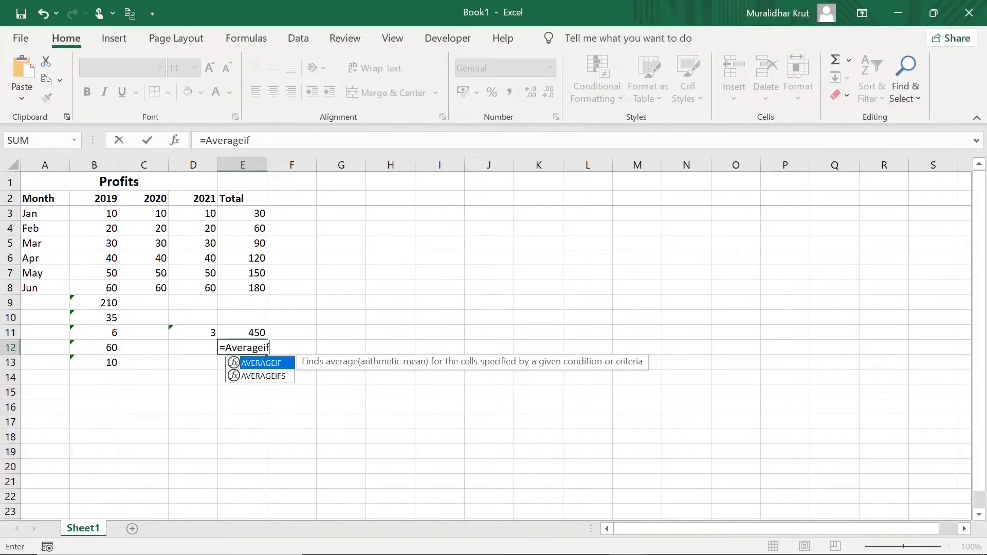
text(()
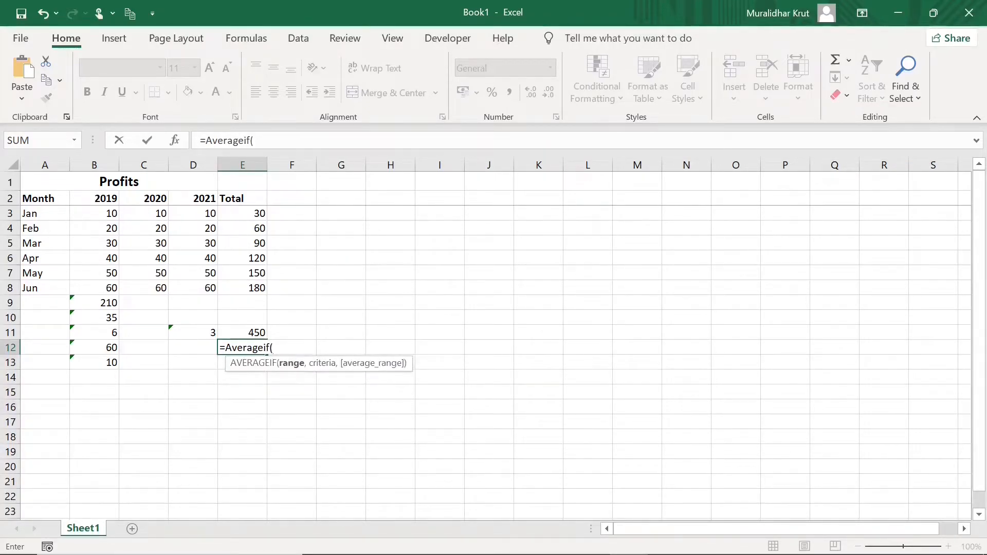
click(177, 142)
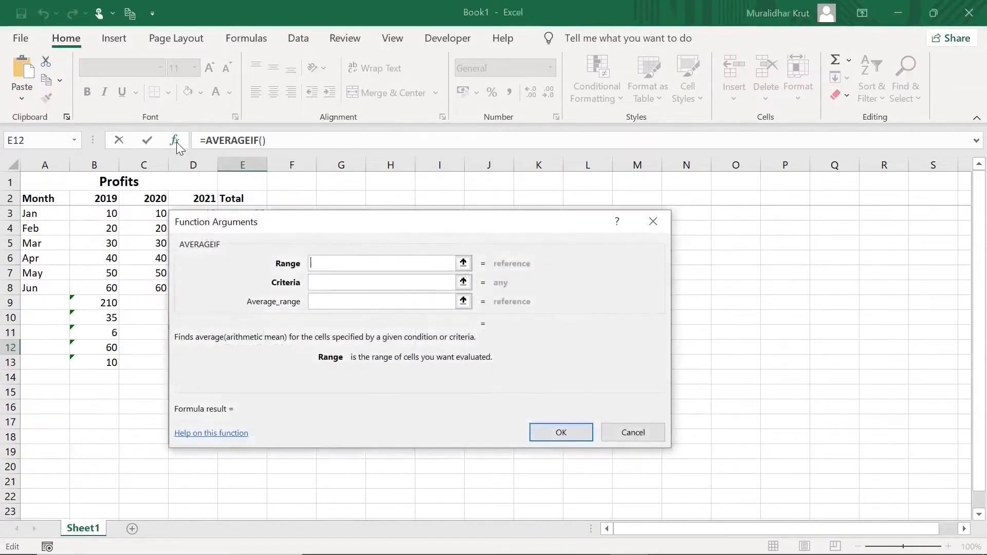
drag(371, 230, 551, 236)
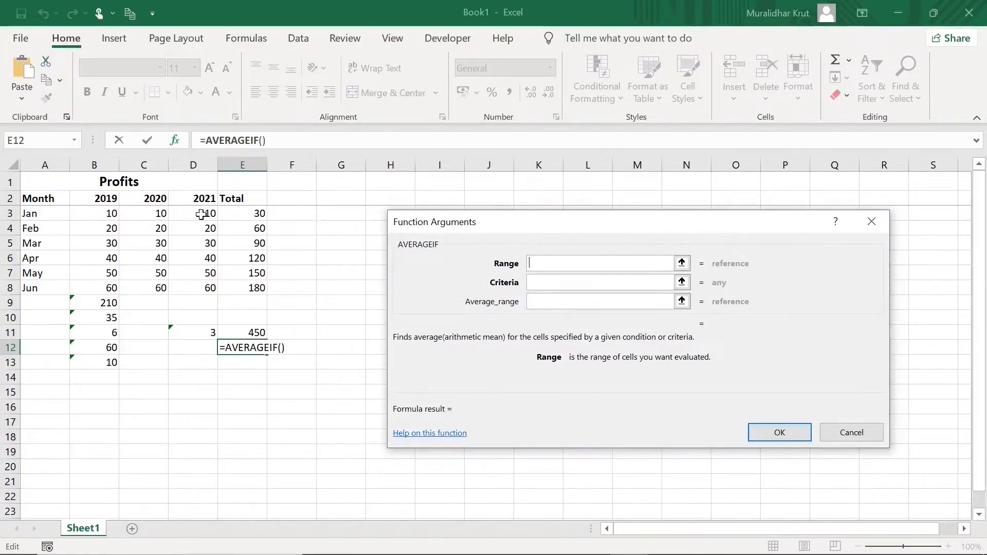
drag(205, 214, 213, 287)
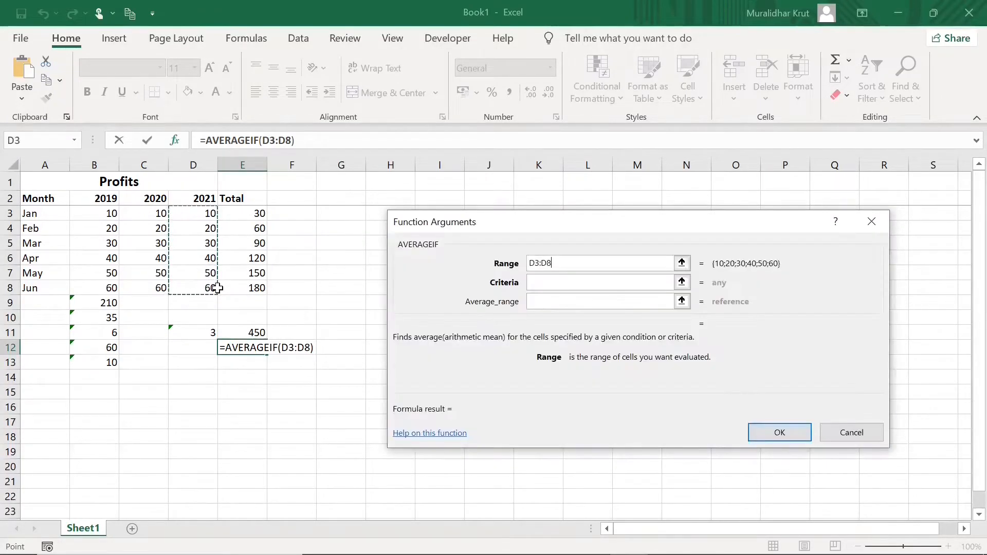
click(576, 283)
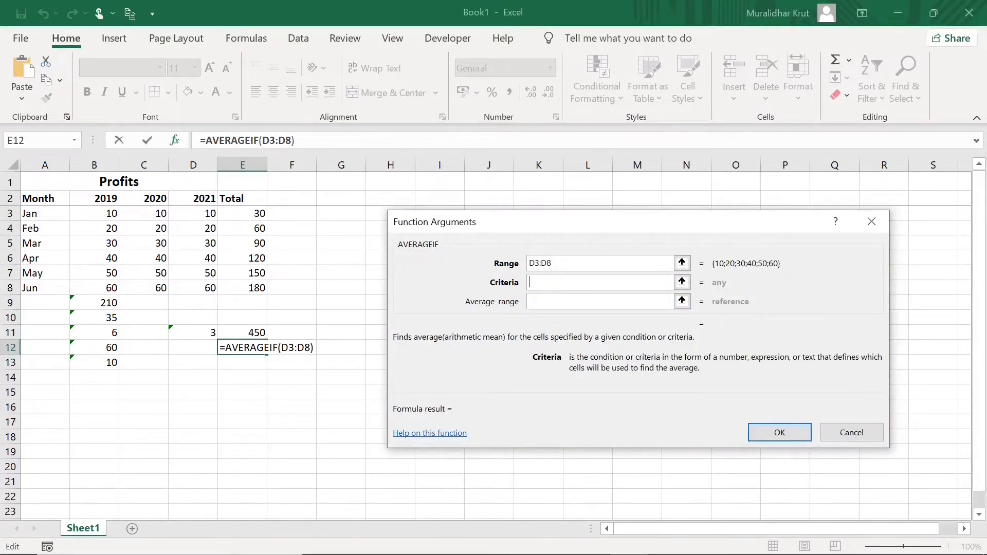
text(>30)
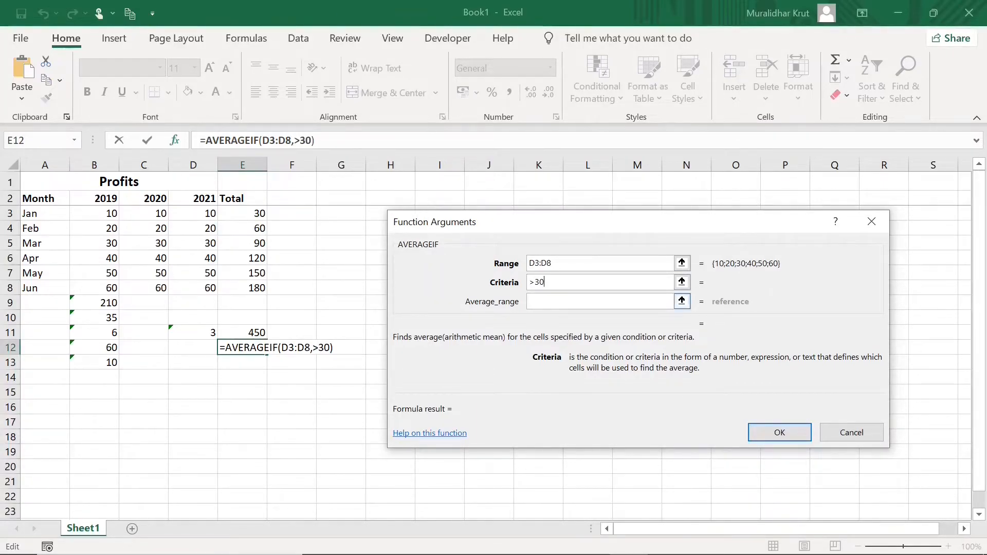
key(Tab)
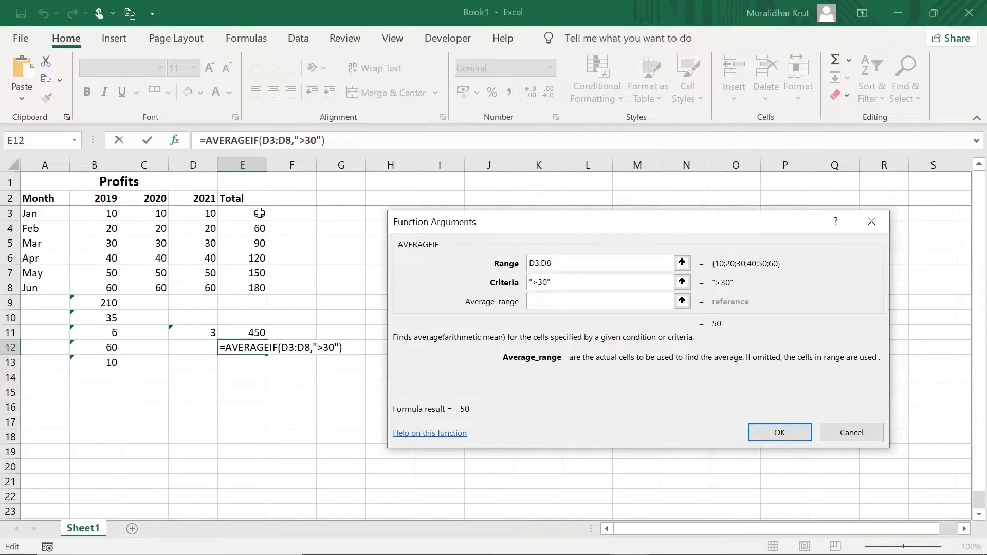
drag(258, 213, 258, 287)
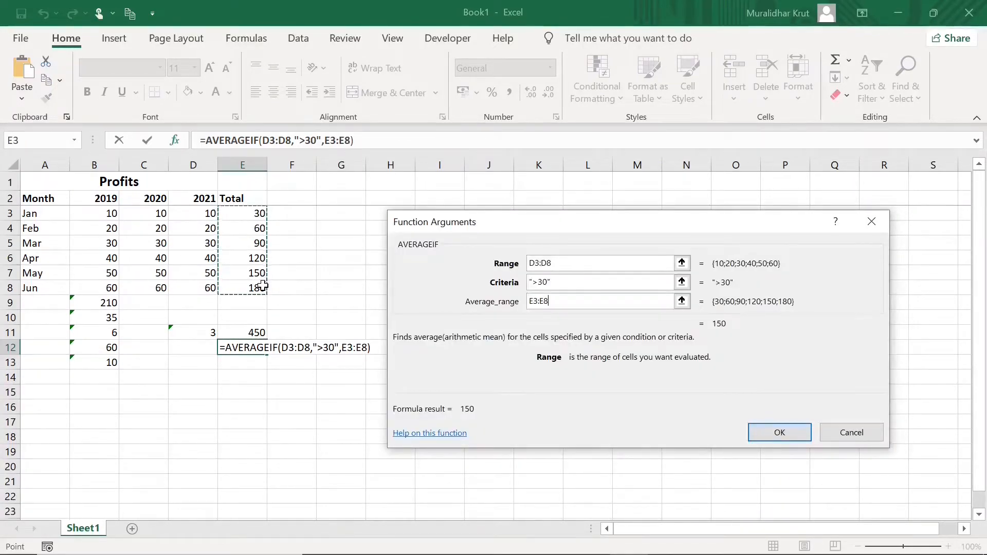
click(779, 433)
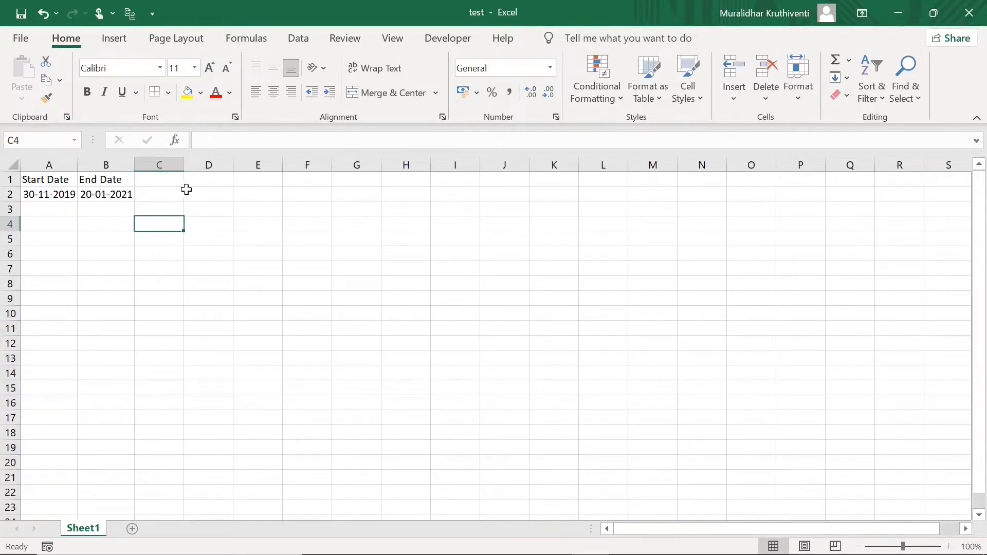
Enter the heading "Days diff" in cell D1 of the date sheet
click(206, 182)
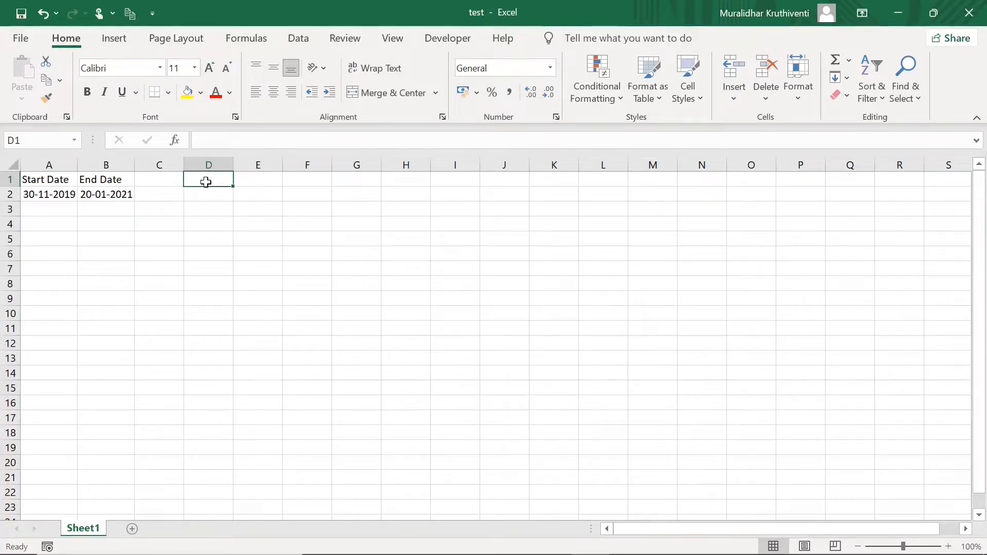
text(Da)
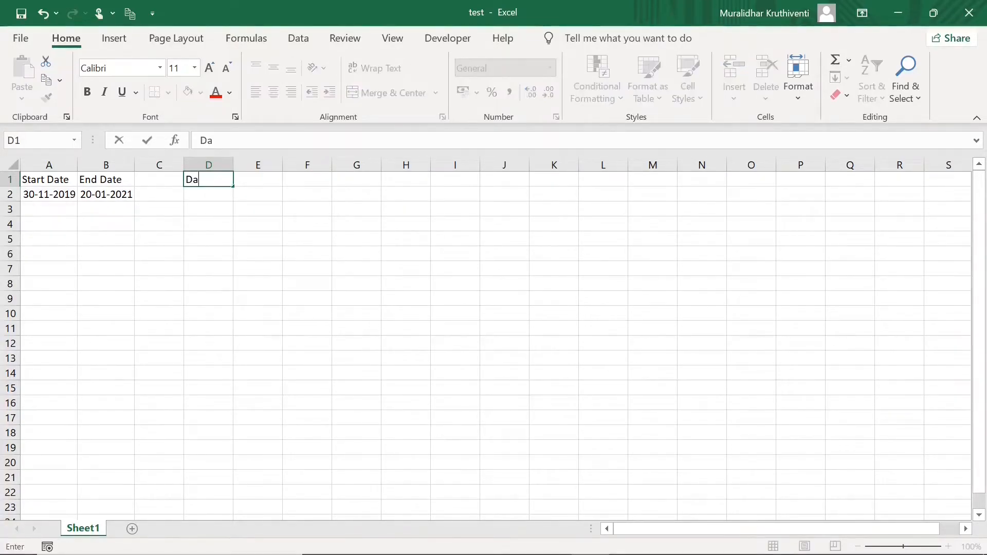
text(ys diff)
Calculate the days between the start and end dates in D2 with =Datedif(A2,B2,"D")
click(206, 194)
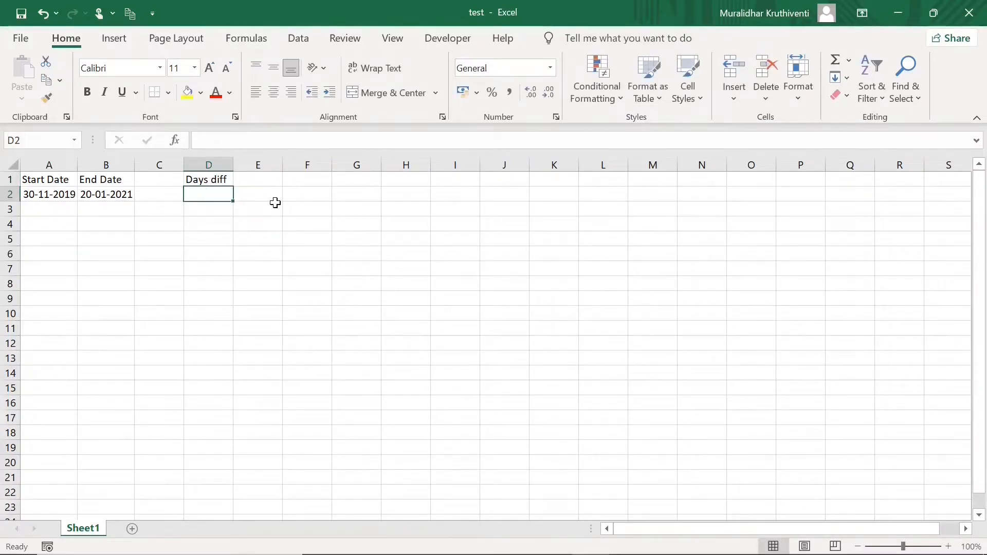
text(=)
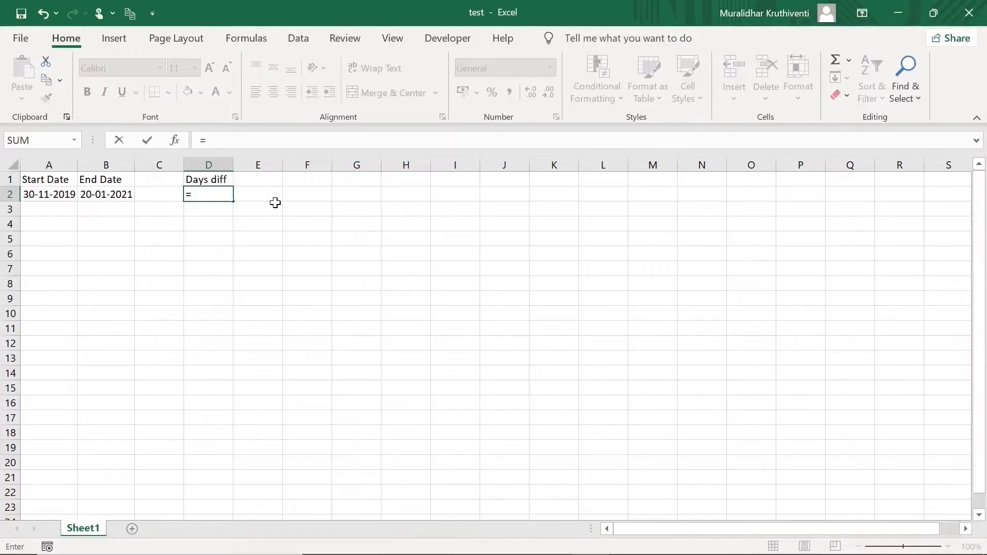
text(Date)
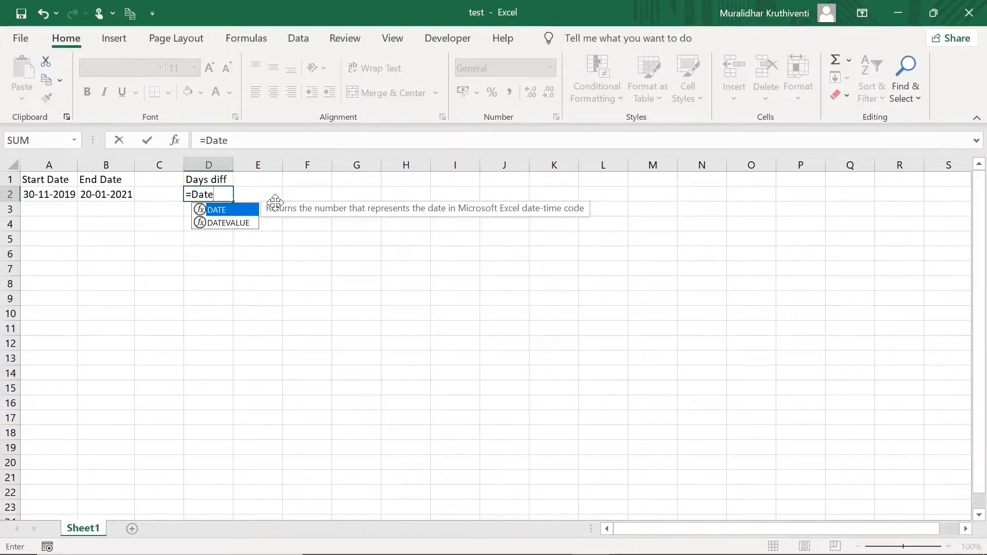
text(dif)
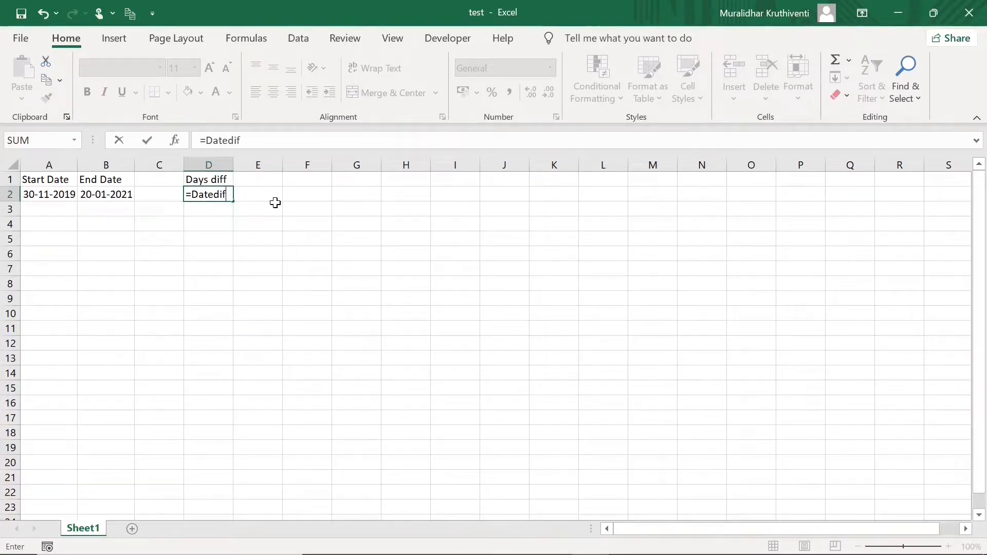
text(()
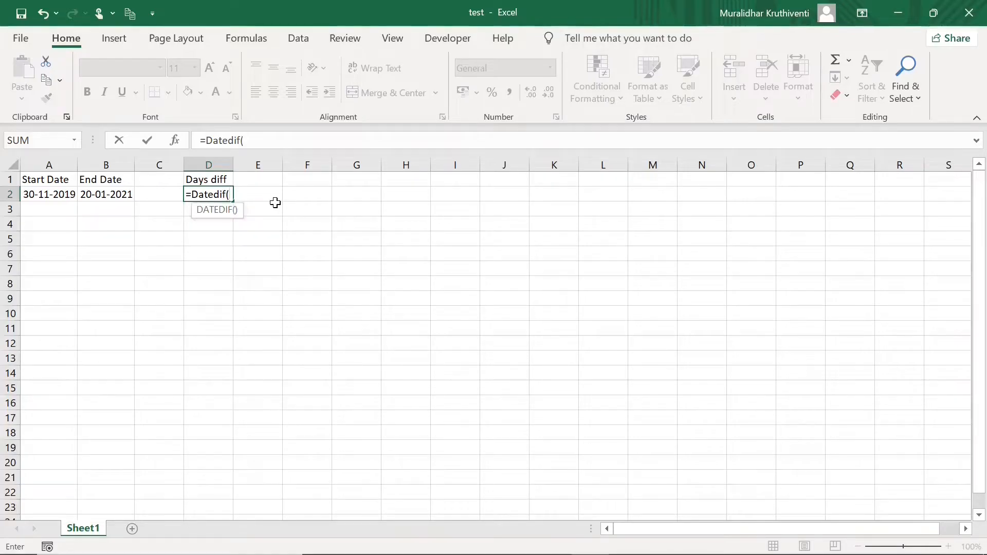
text(A)
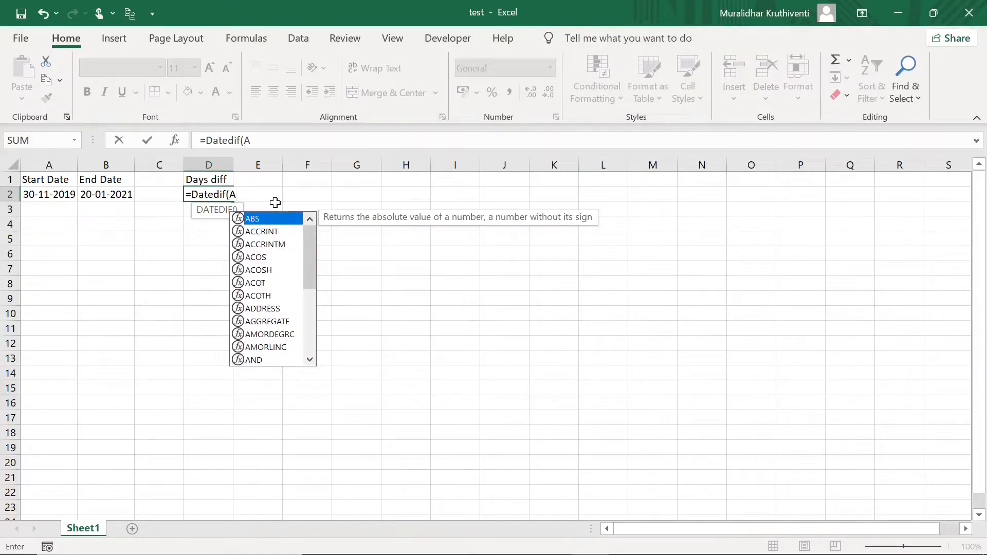
text(2,B)
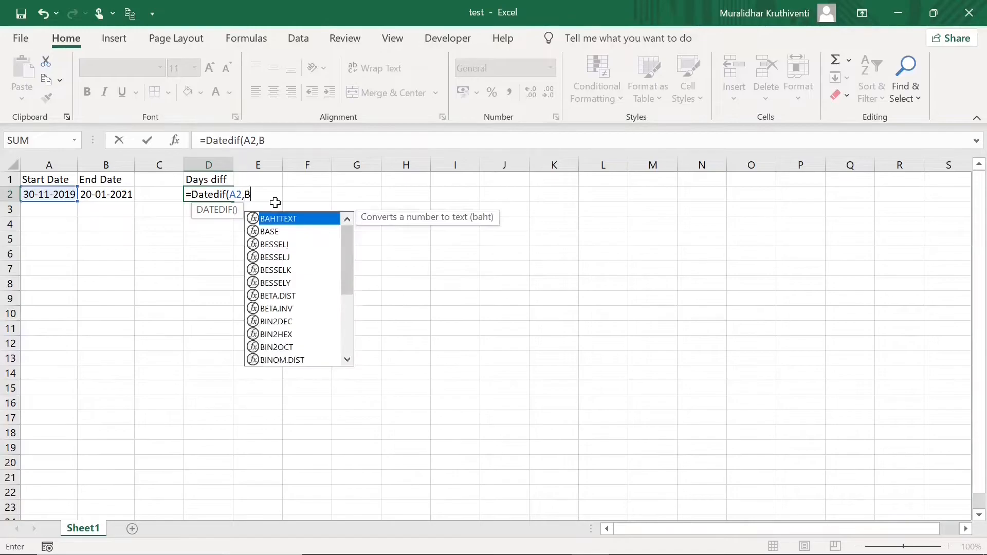
text(2,)
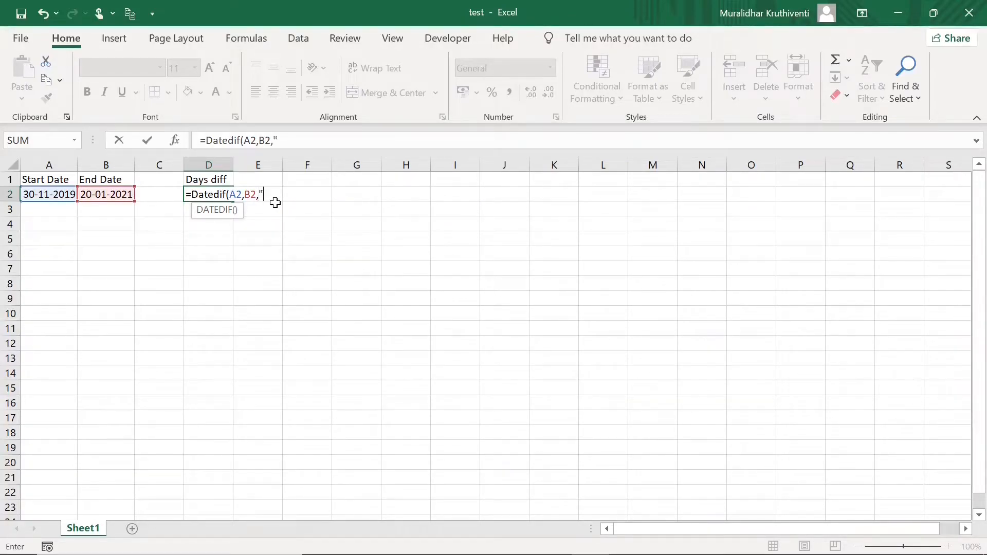
text("D"))
key(Return)
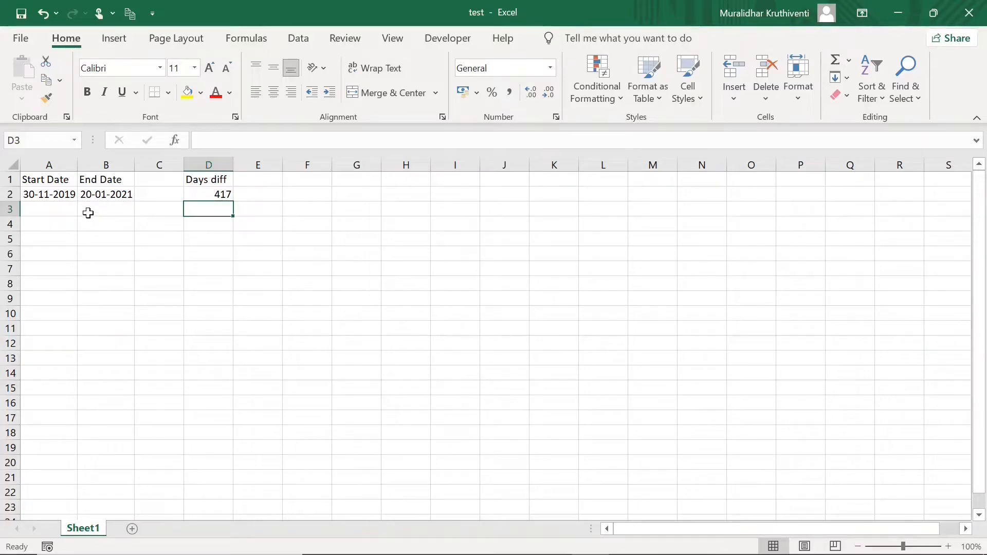
Enter the heading "Months diff" in cell E1, beside the days difference heading
click(93, 199)
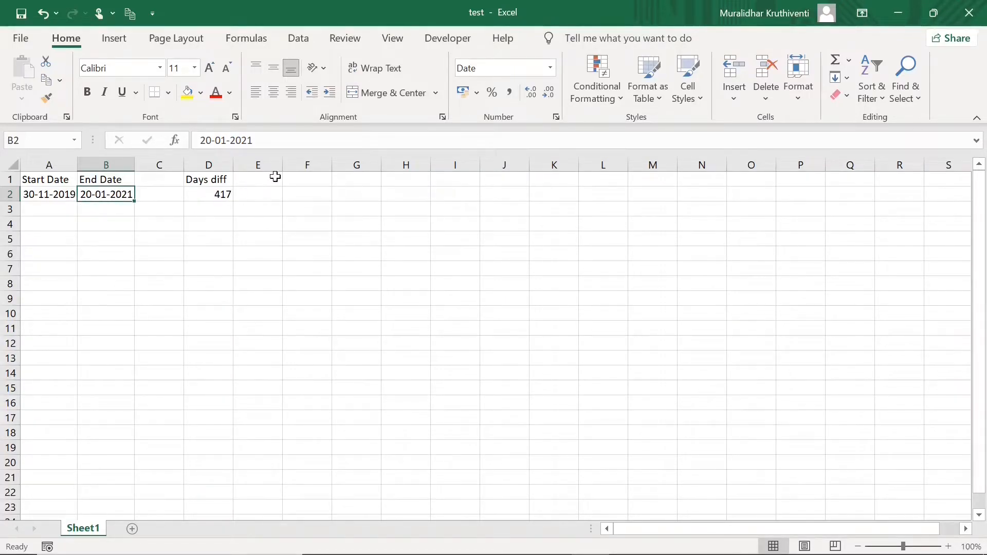
click(271, 181)
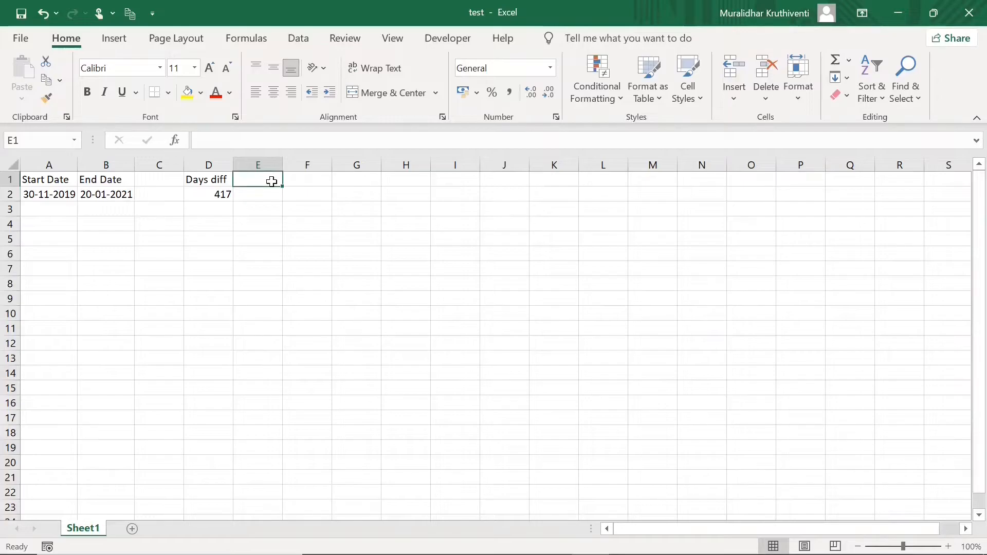
text(Mo)
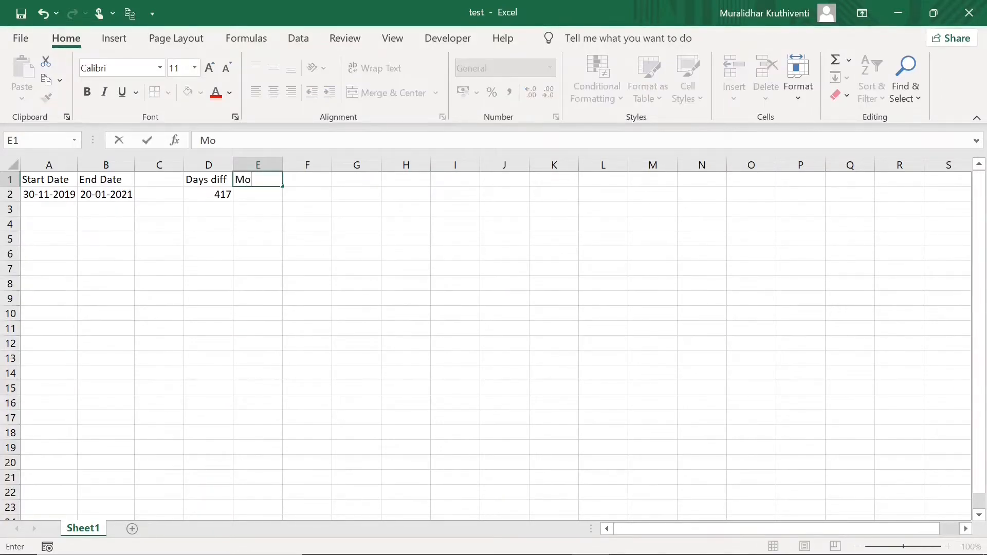
text(nths diff)
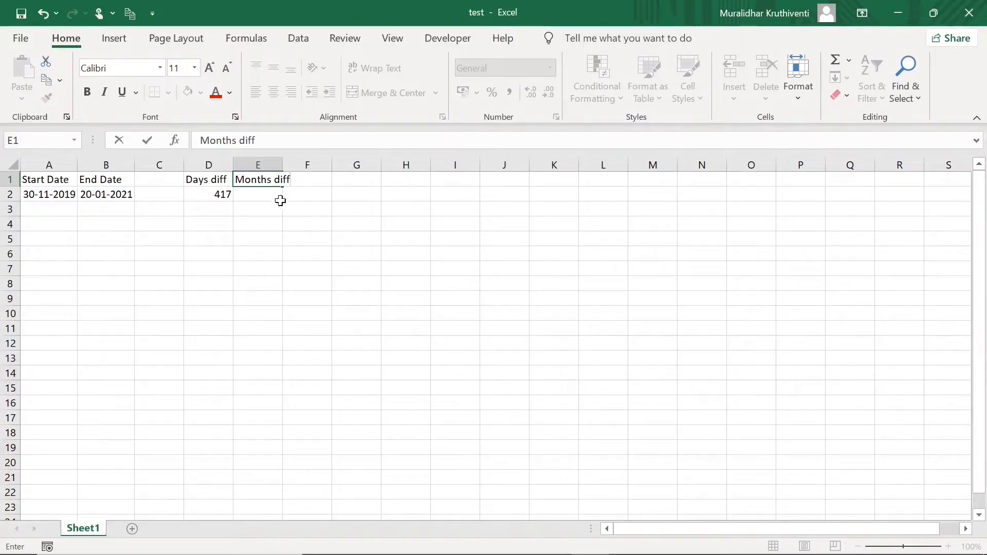
Calculate the months between the start and end dates in E2 with =datedif(A2,B2,"M")
click(274, 198)
text(=da)
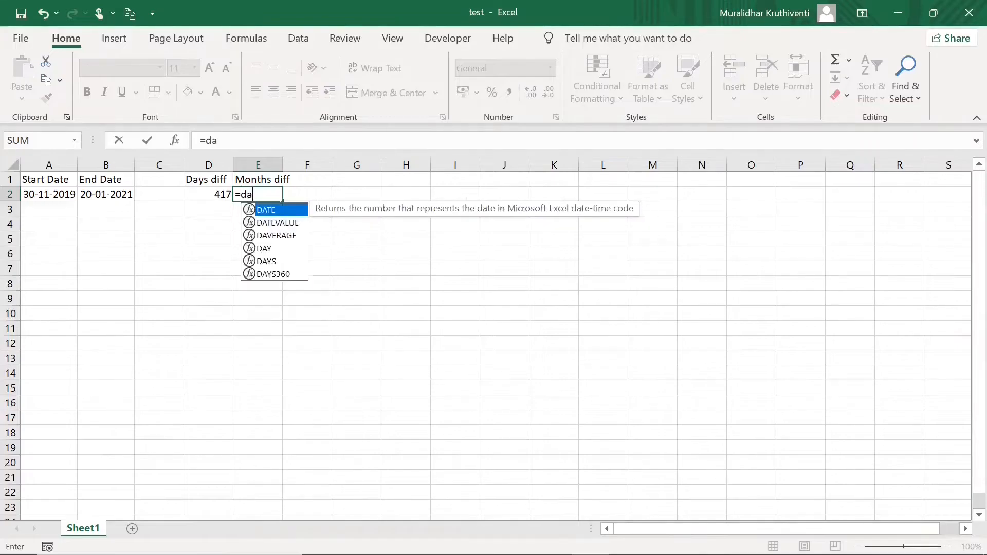
text(te)
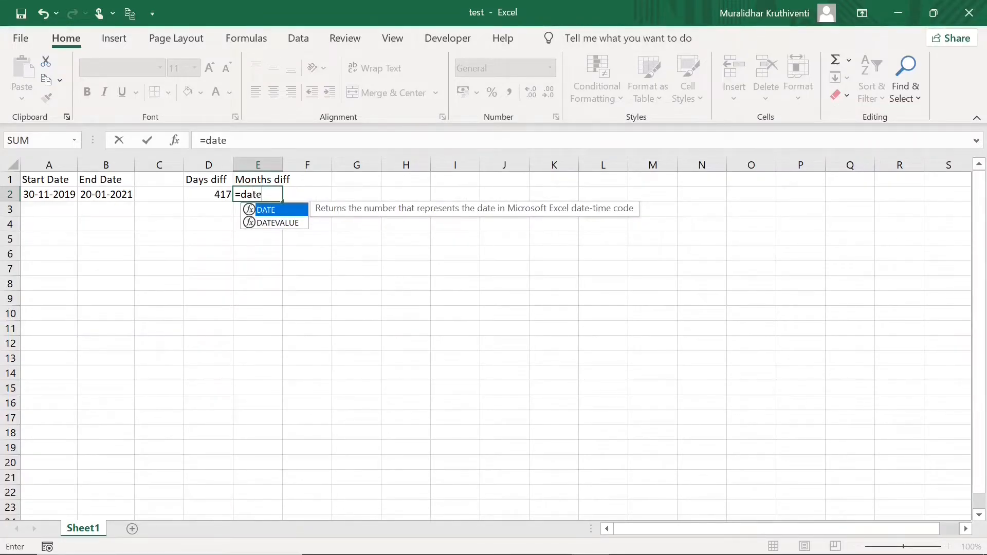
text(dif()
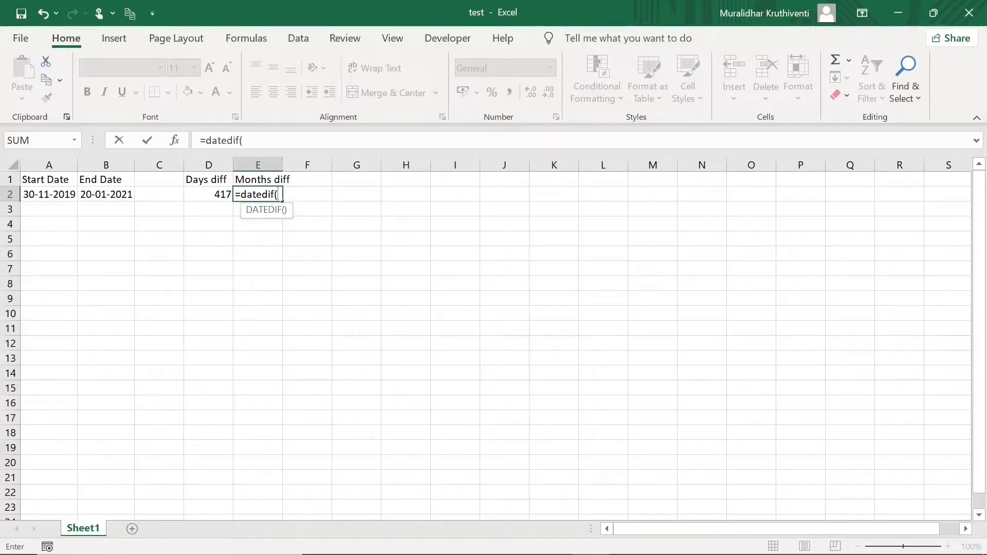
text(A2,B2)
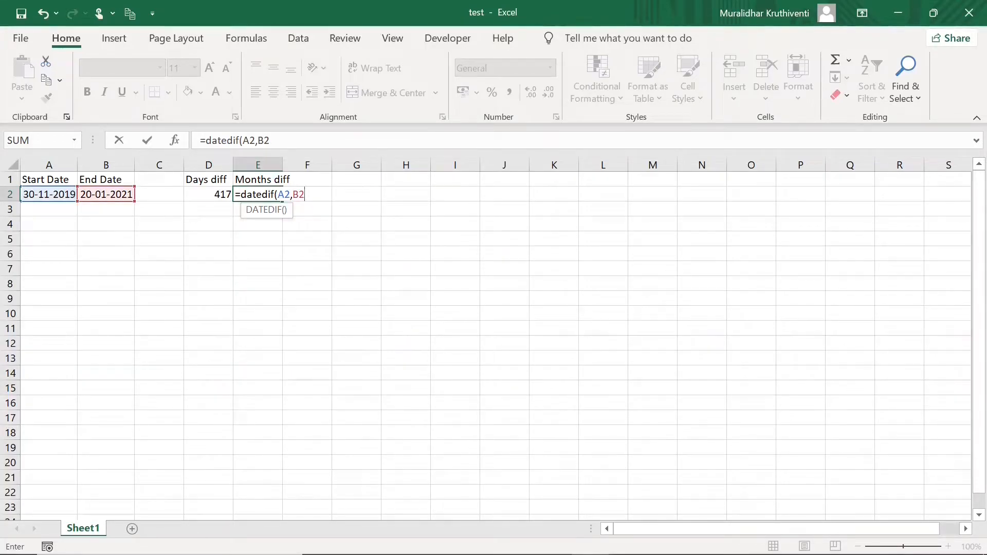
text(,"M"))
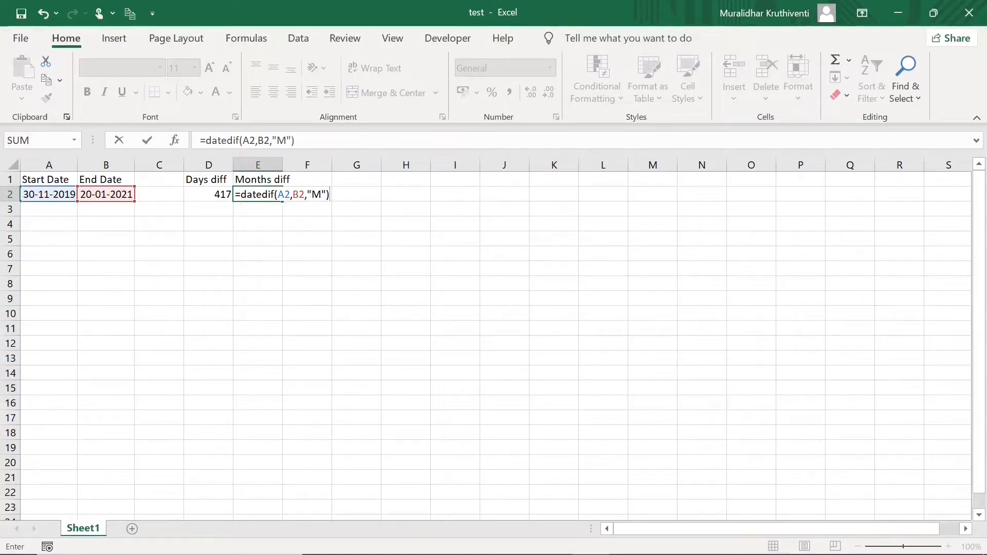
key(Return)
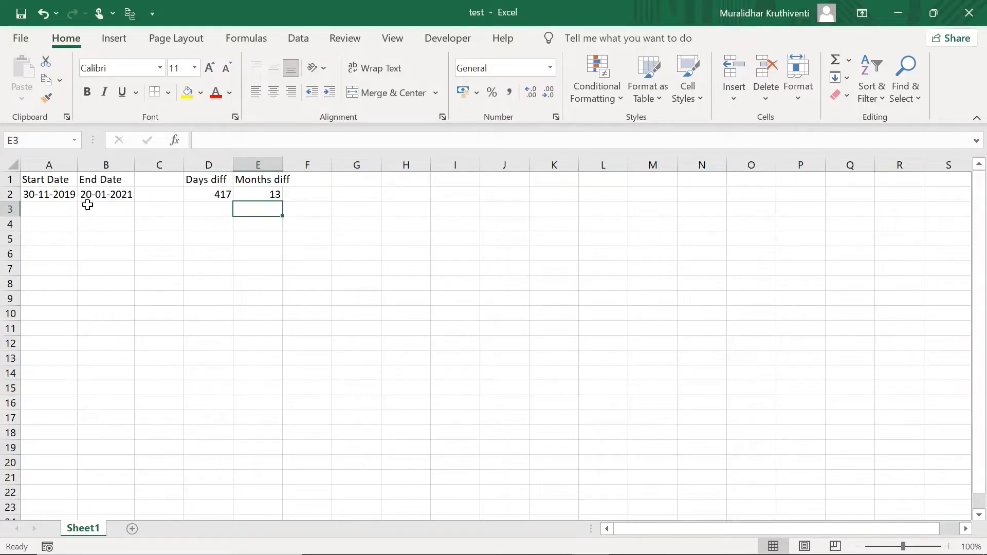
Widen column E slightly to fit its heading and enter the heading "Years diff" in cell F1
click(59, 195)
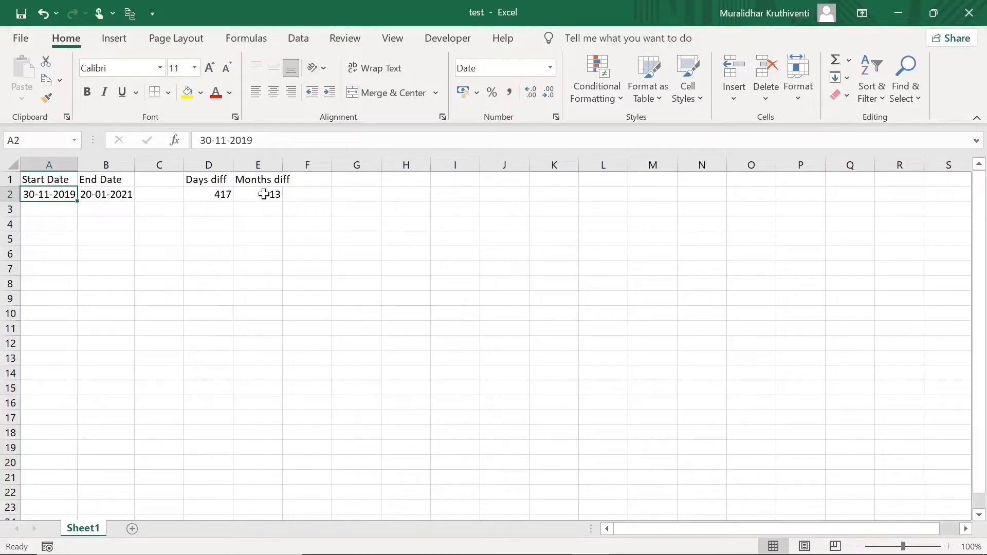
click(308, 181)
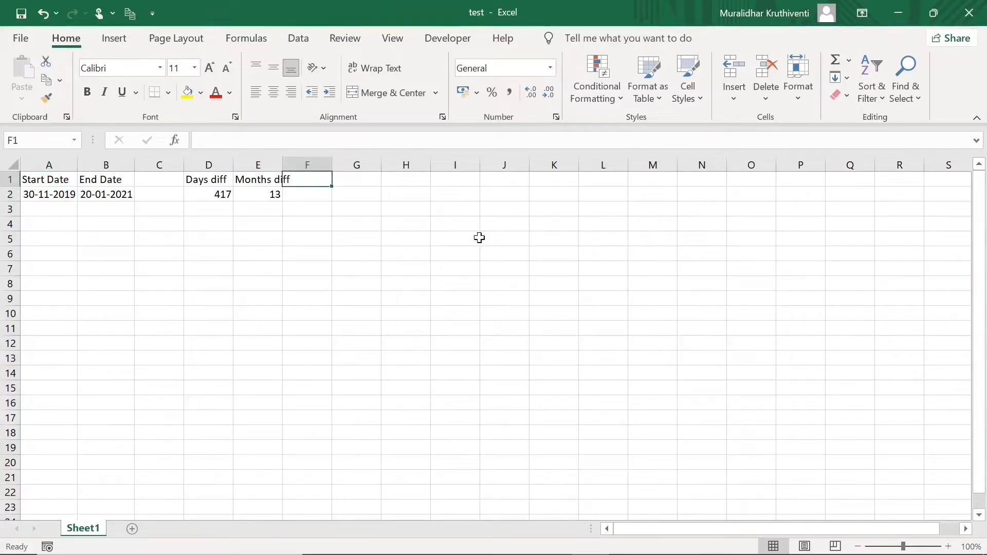
drag(284, 167, 291, 168)
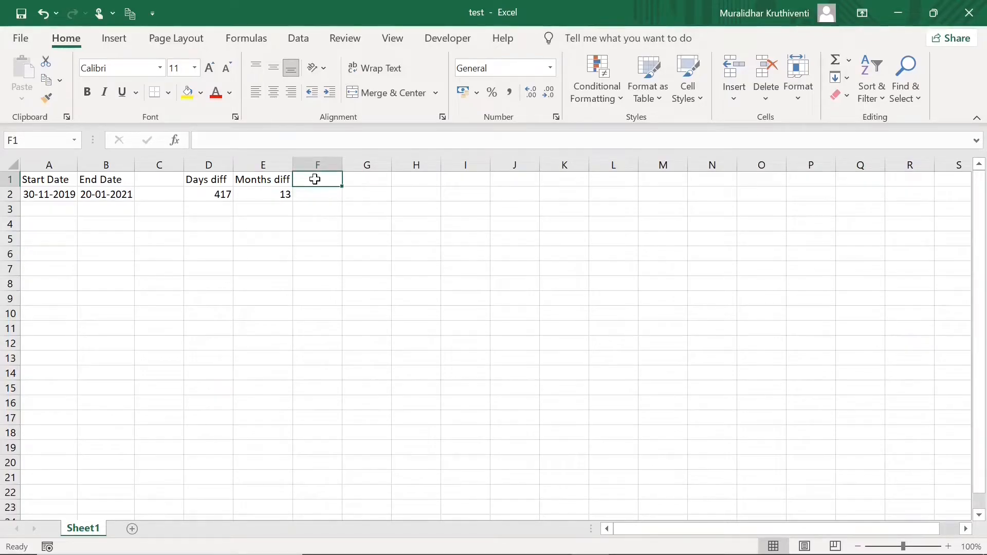
text(Years diff)
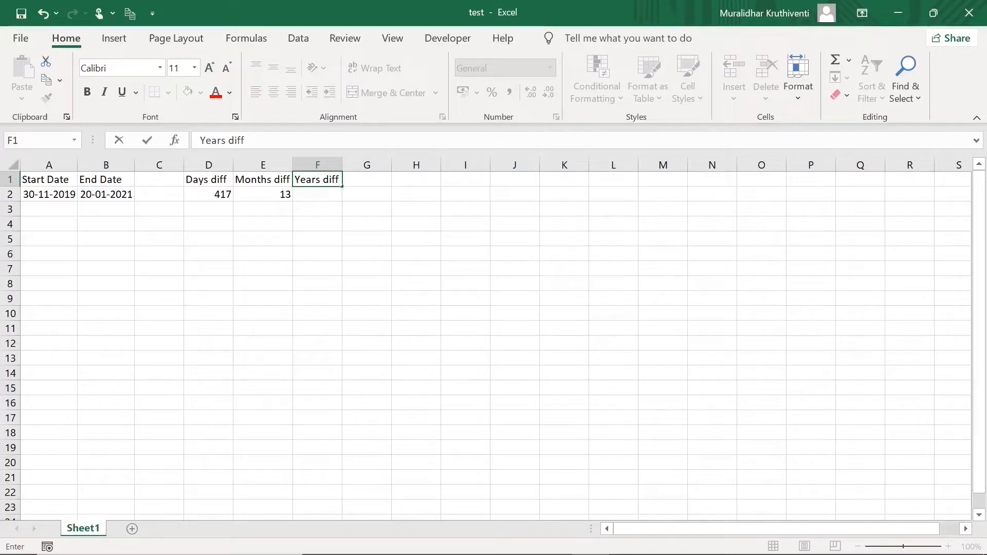
Calculate the years between the start and end dates in F2 with =Datedif(A2,B2,"Y")
click(321, 197)
text(=)
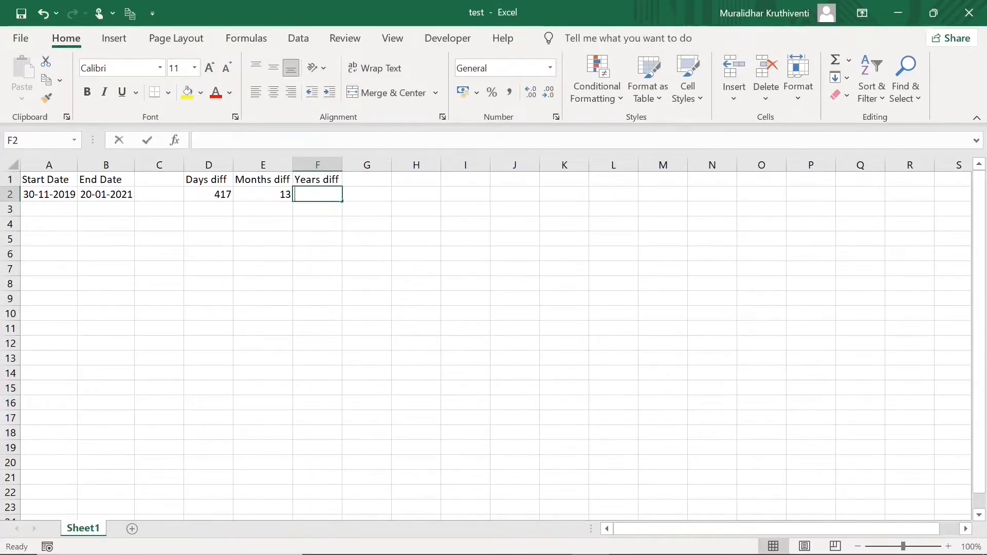
text(Date)
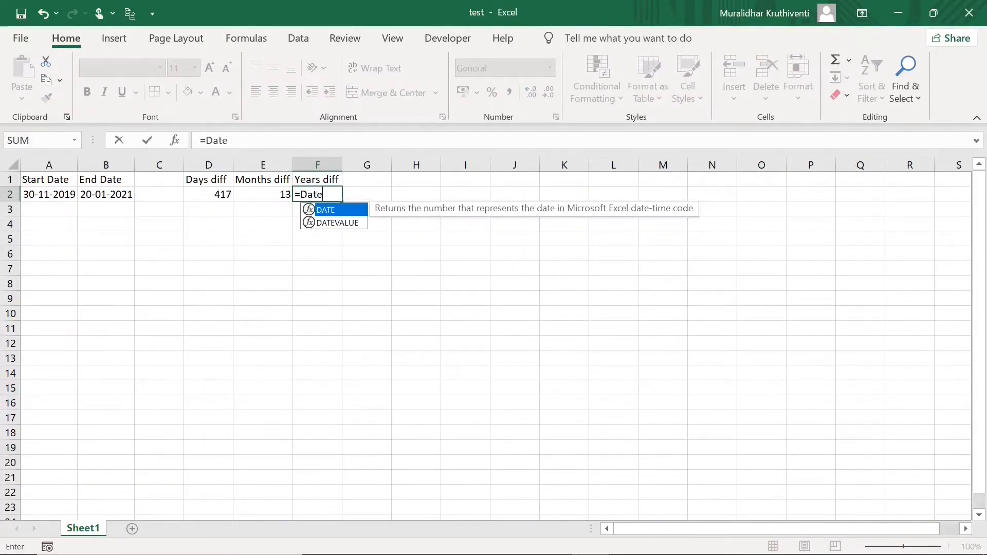
text(di)
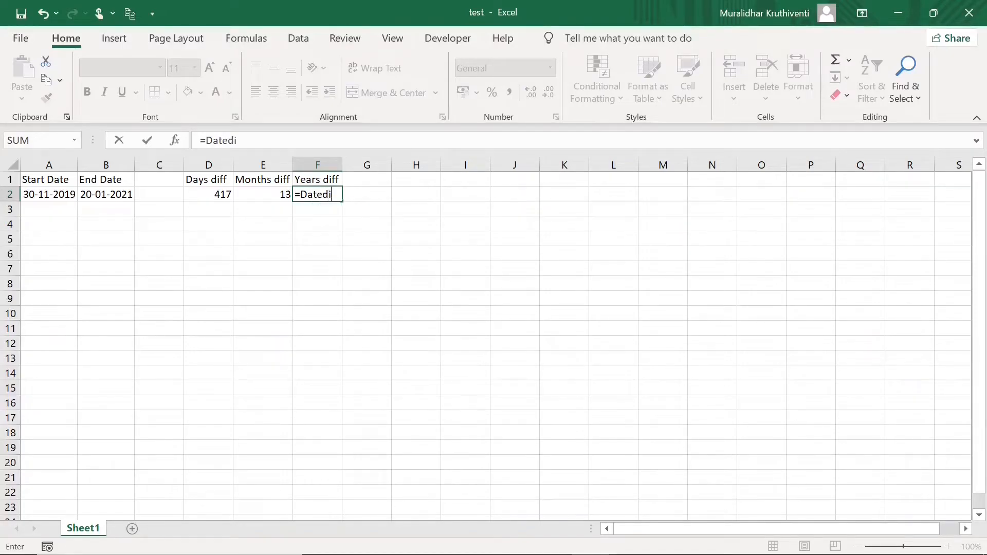
text(f(A2,)
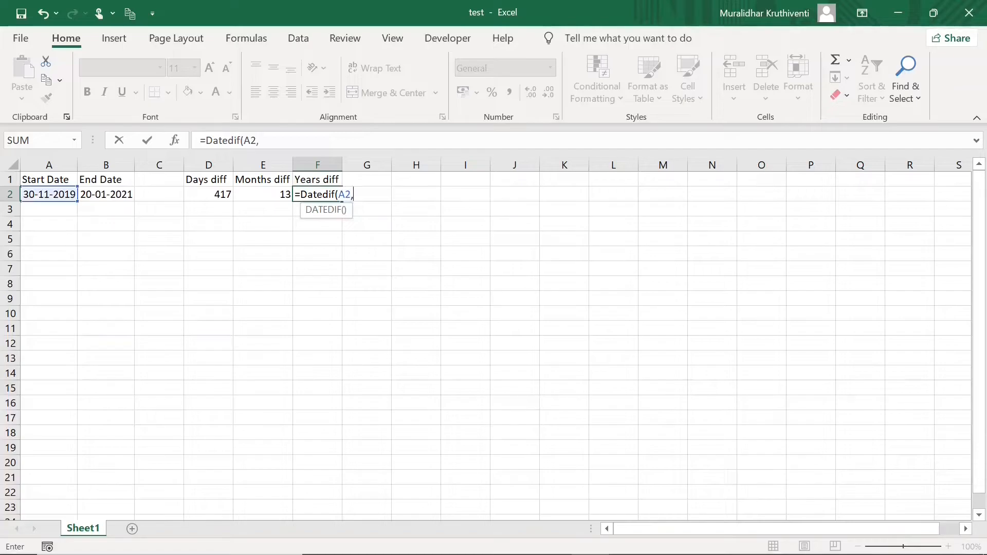
text(B2,)
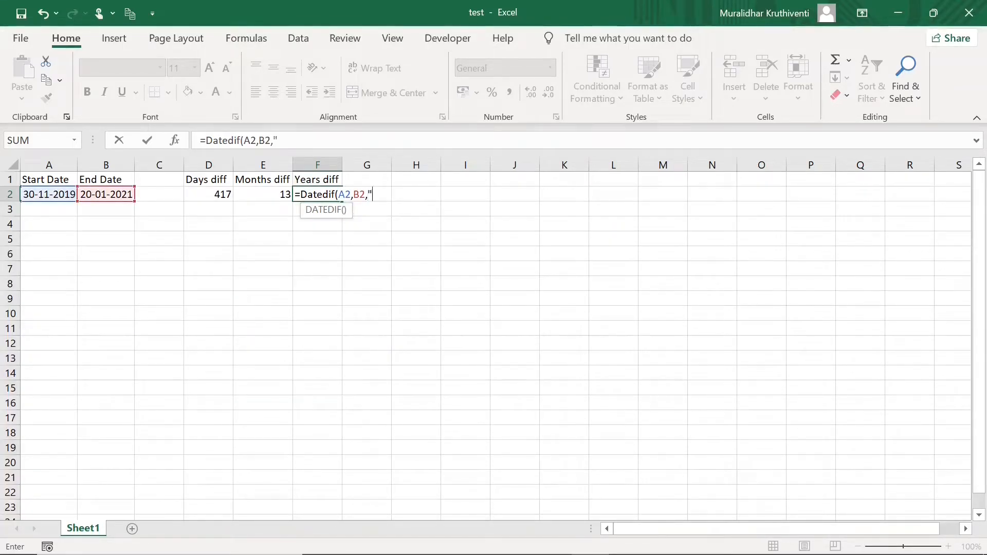
text("Y"))
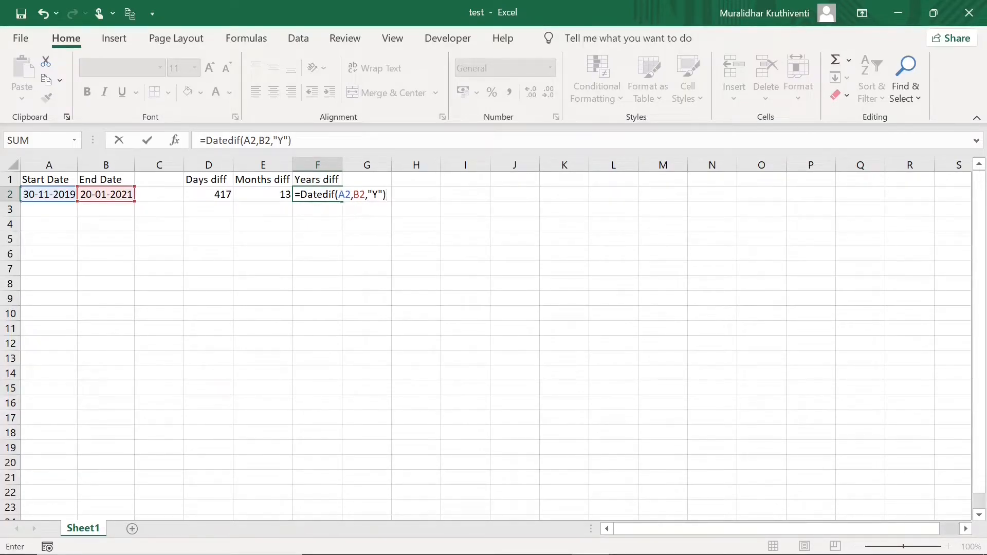
key(Return)
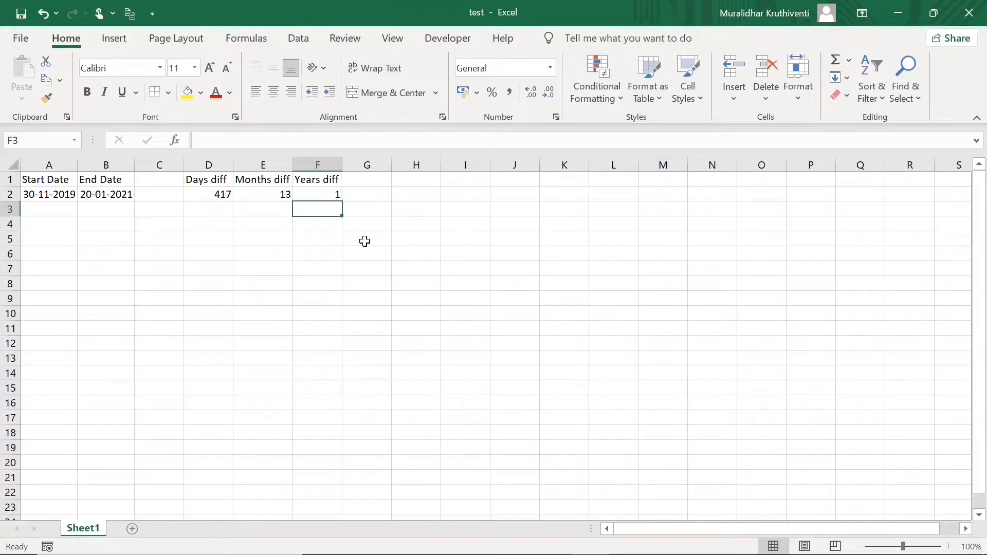
Enter the heading "YD" in cell G1, beside the years difference heading
click(280, 195)
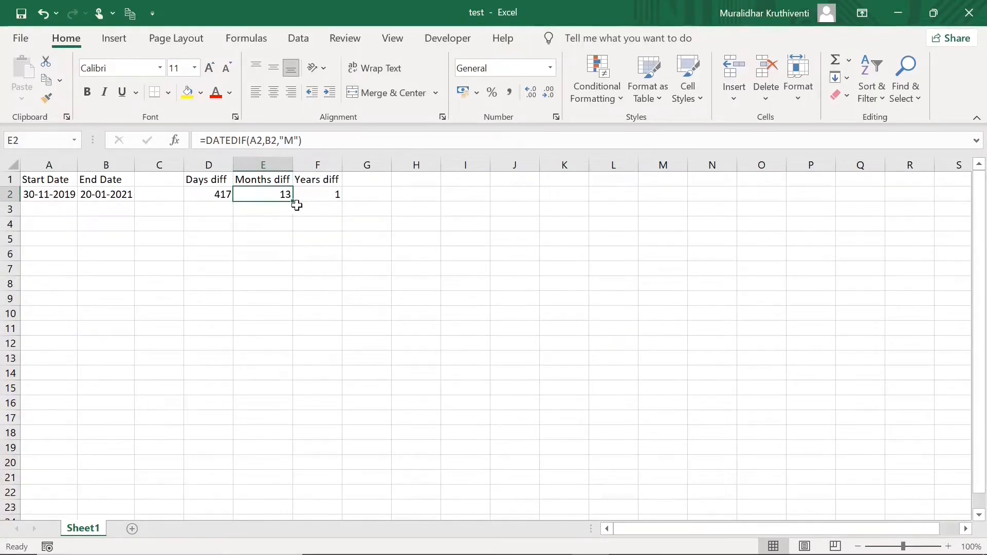
click(327, 199)
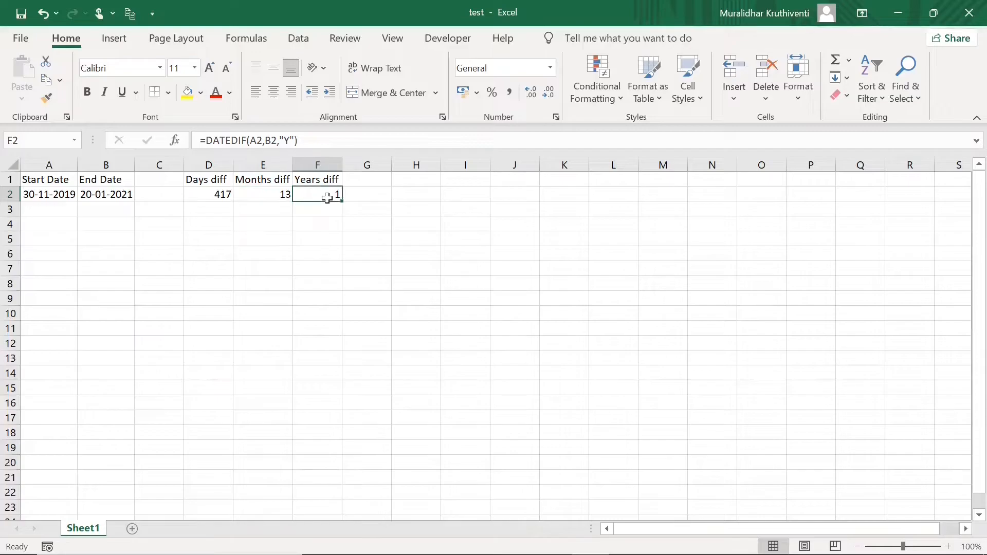
click(384, 183)
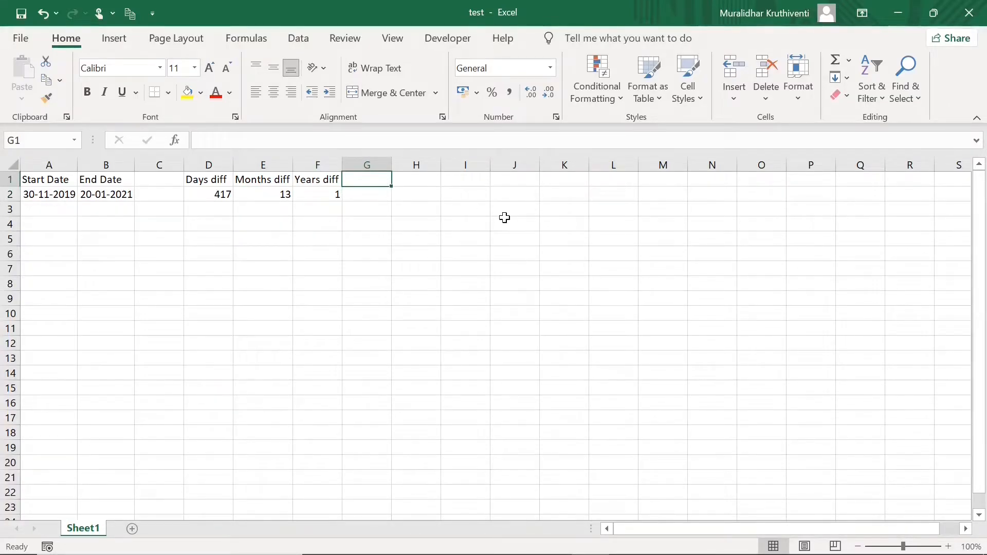
text(Y)
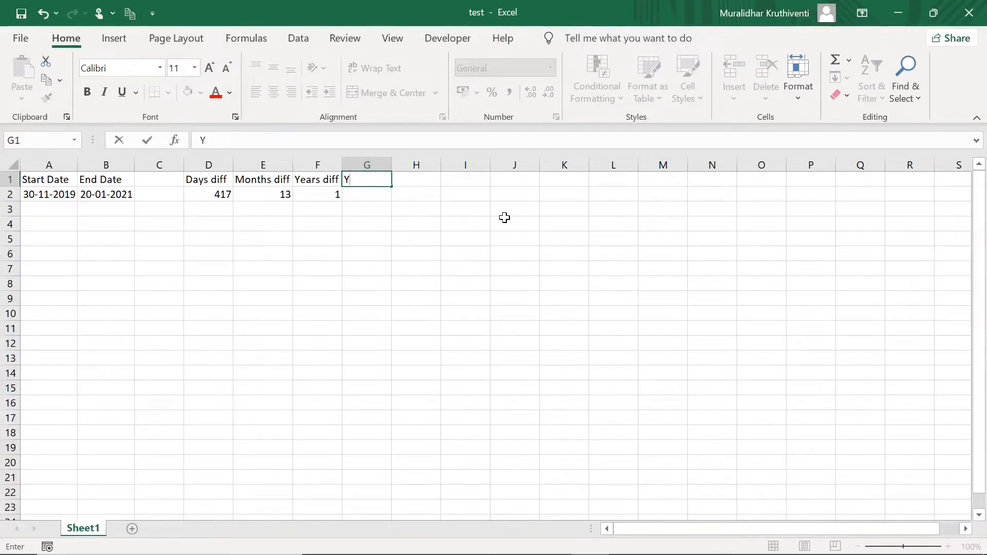
text(D)
Calculate the day difference ignoring years in G2 with =Datedif(A2,B2,"YD")
click(359, 194)
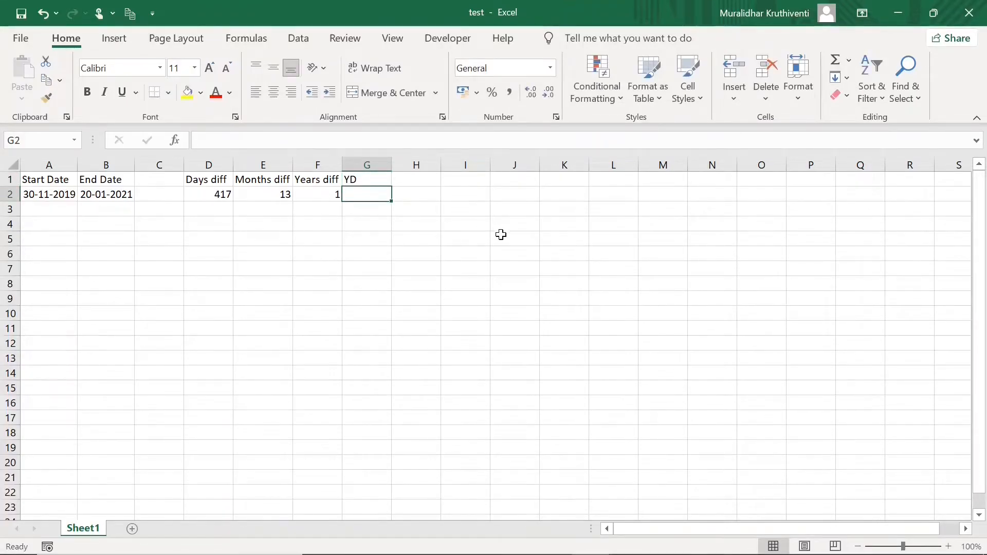
text(=Date)
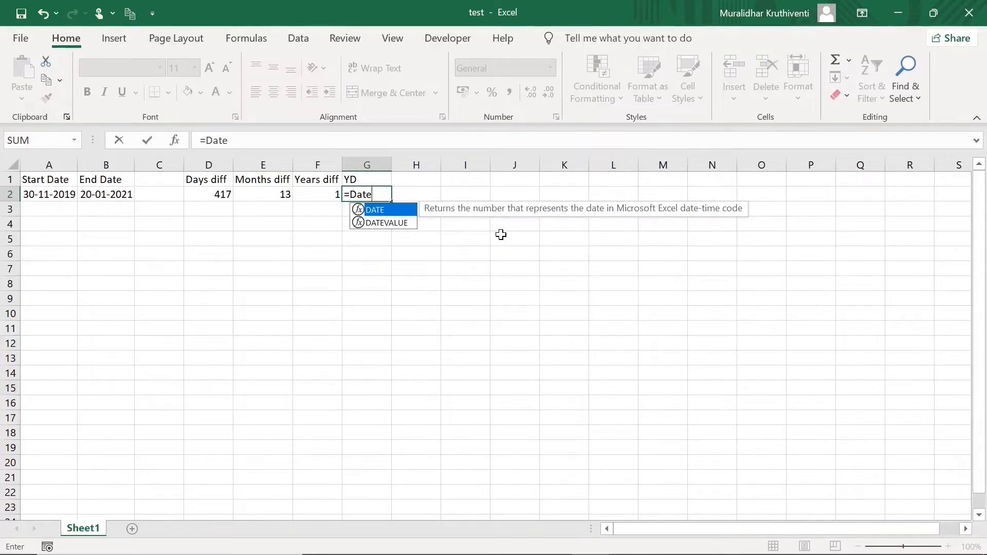
text(dif()
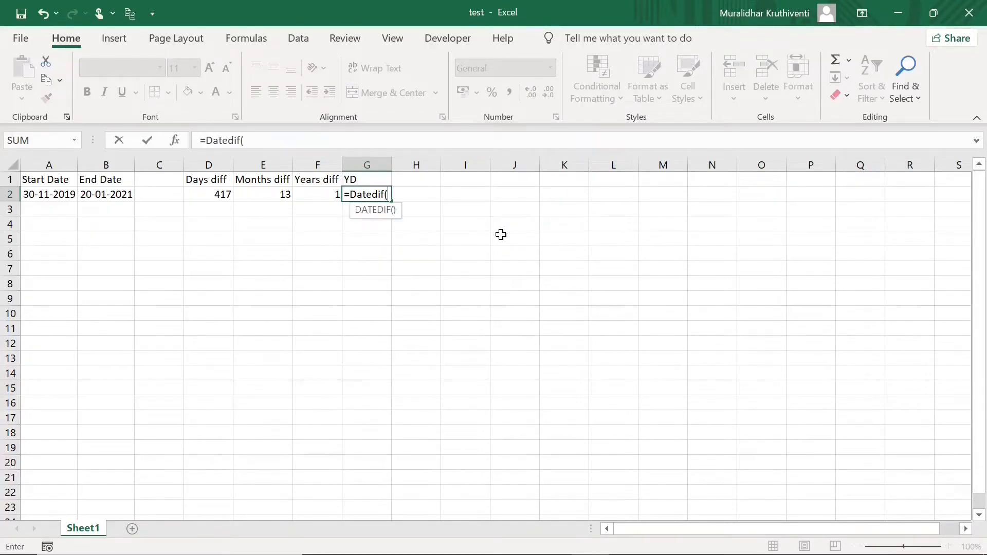
text(A2)
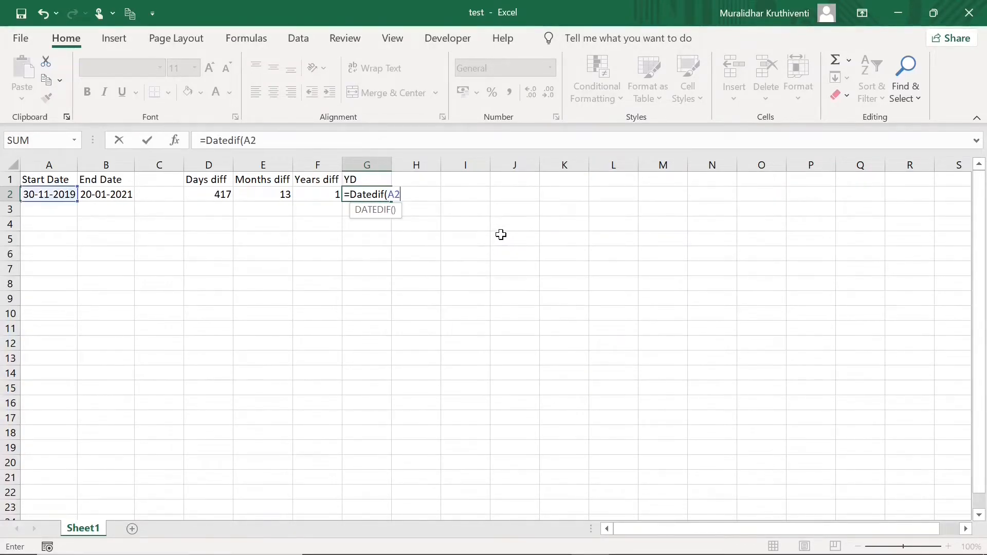
text(,B)
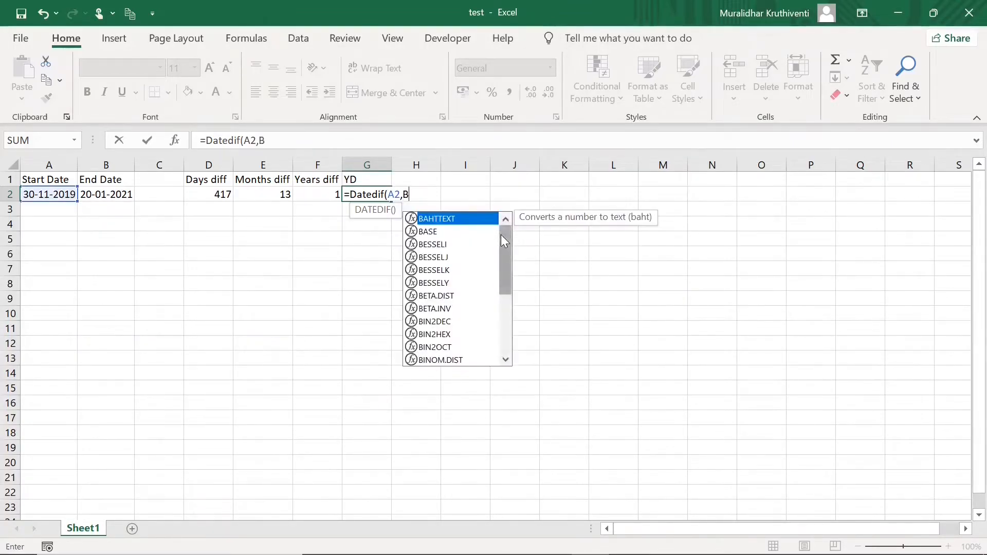
text(2,"YD"))
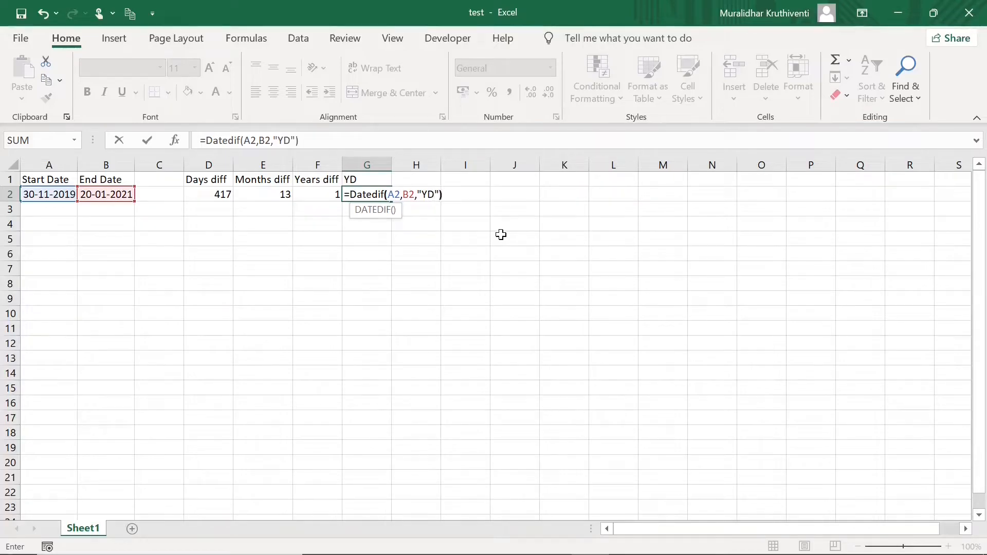
key(Return)
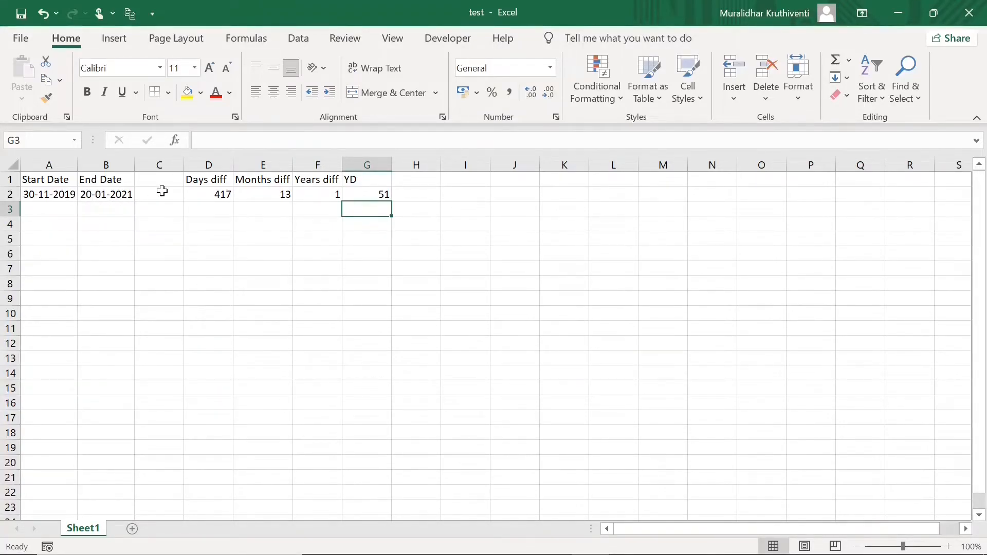
Enter the heading "YM" in cell H1, beside the YD heading
click(67, 193)
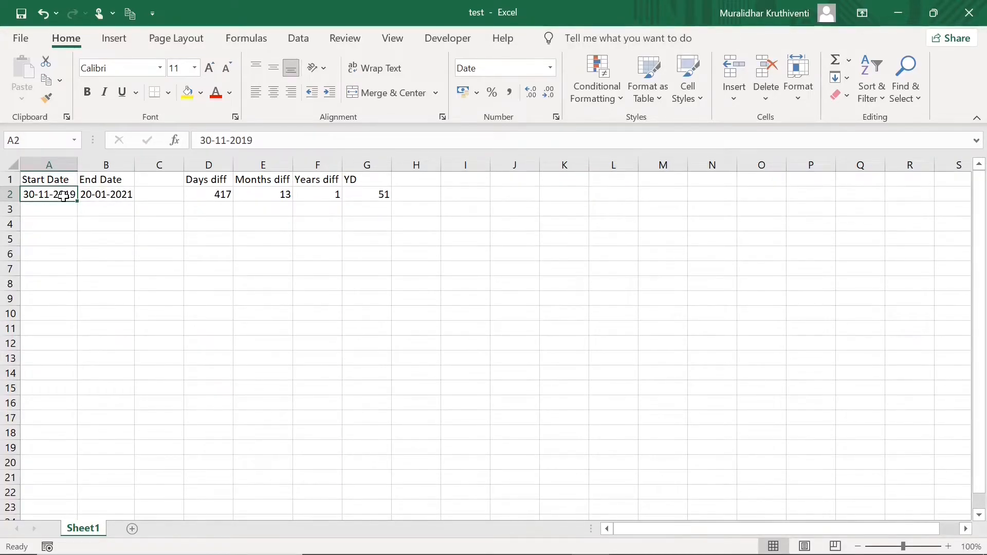
click(90, 197)
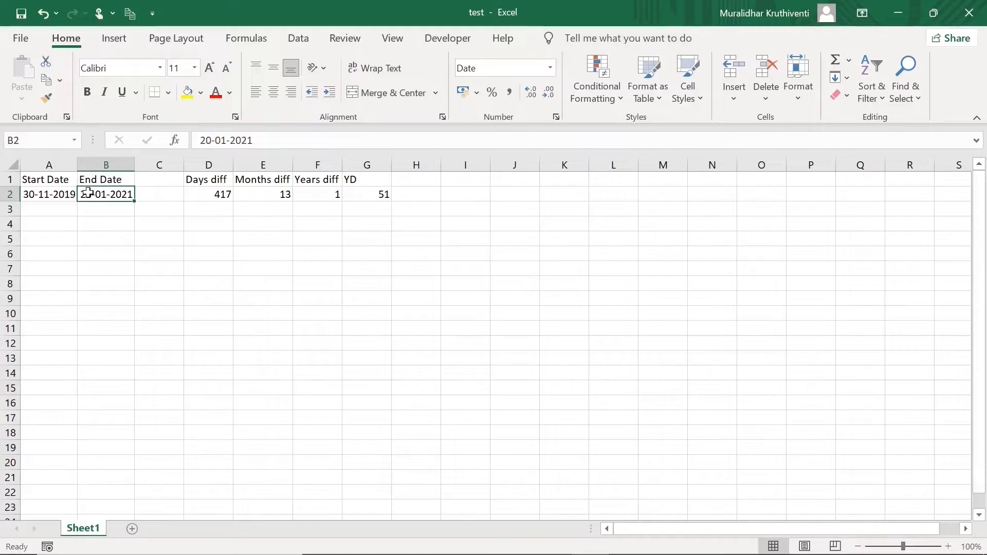
click(377, 192)
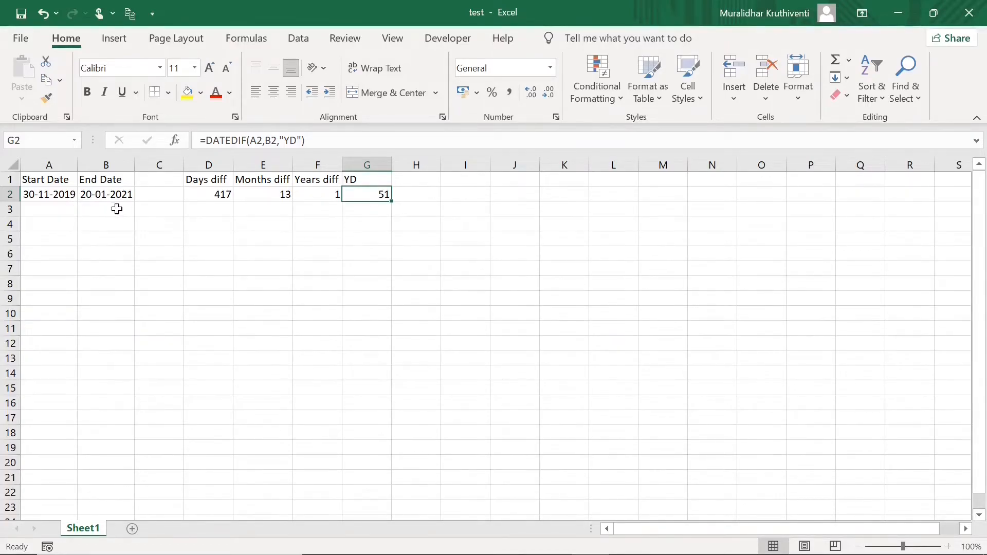
click(89, 196)
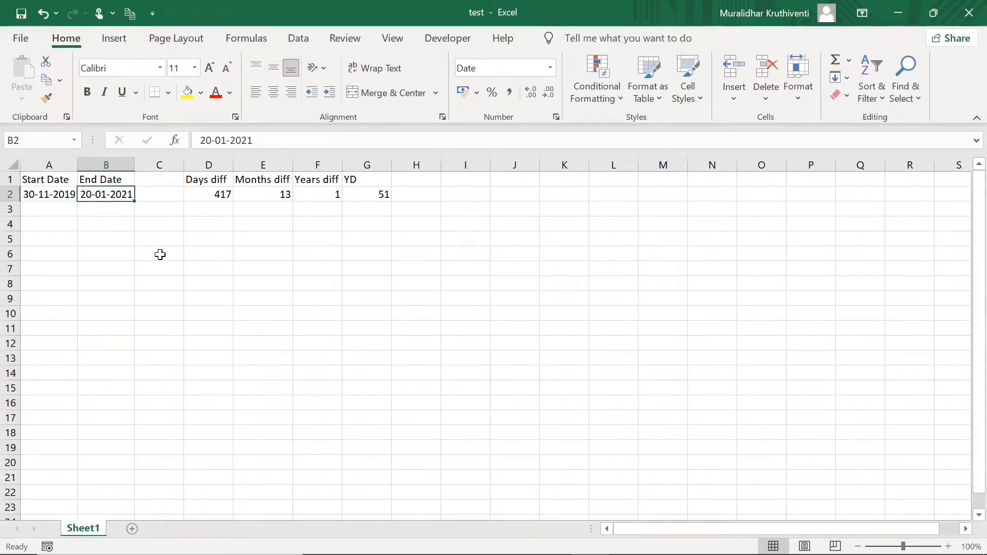
click(415, 183)
text(YM)
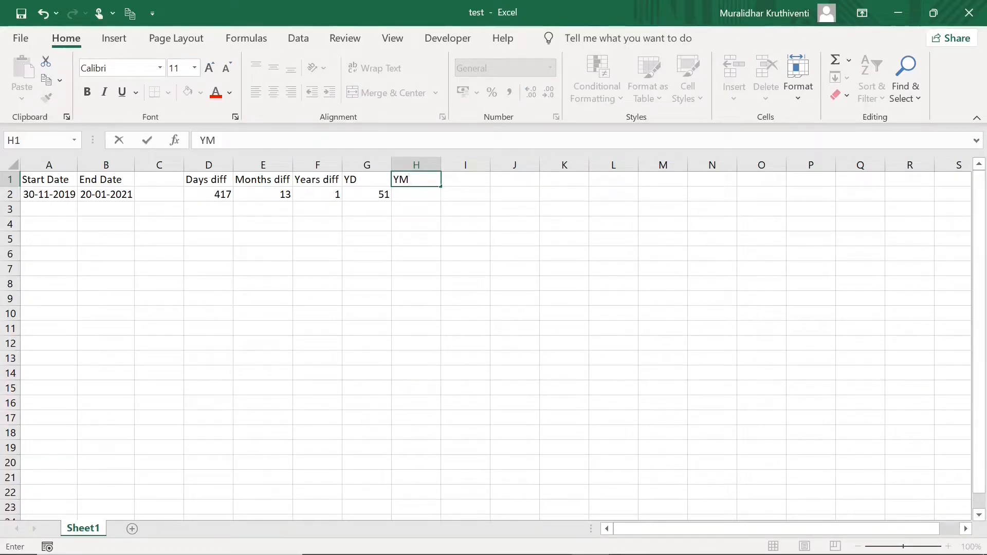
Calculate the month difference ignoring years in H2 with =Datedif(A2,B2,"YM")
click(409, 200)
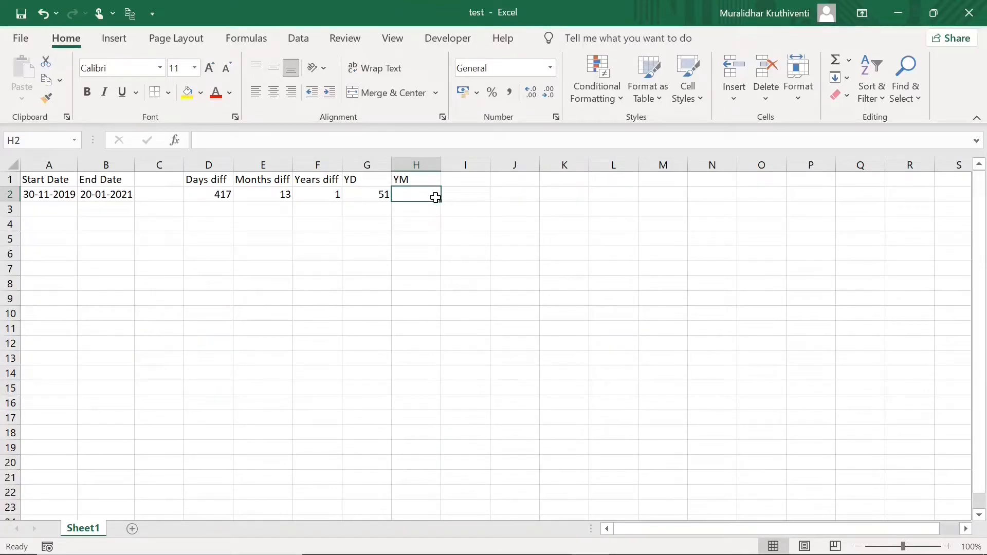
text(=)
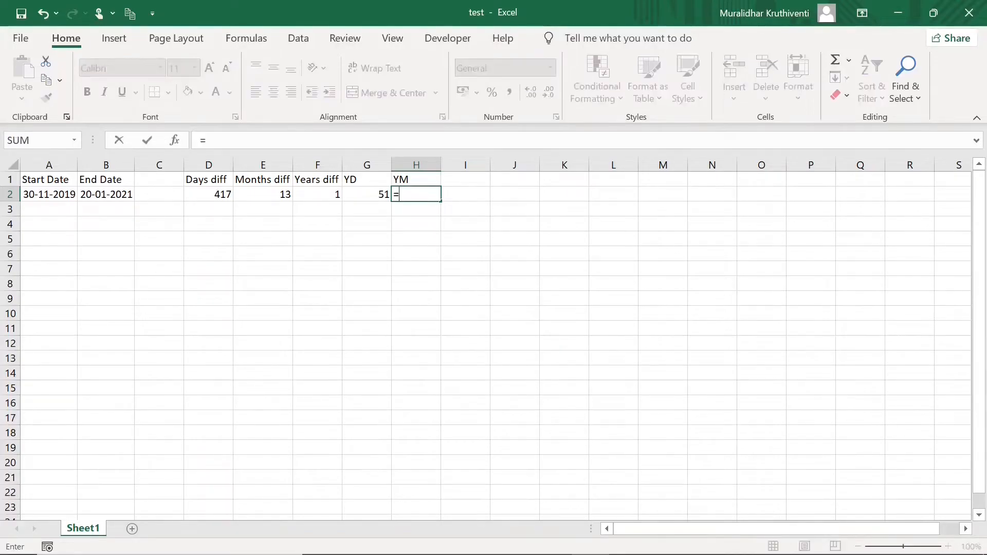
text(Date)
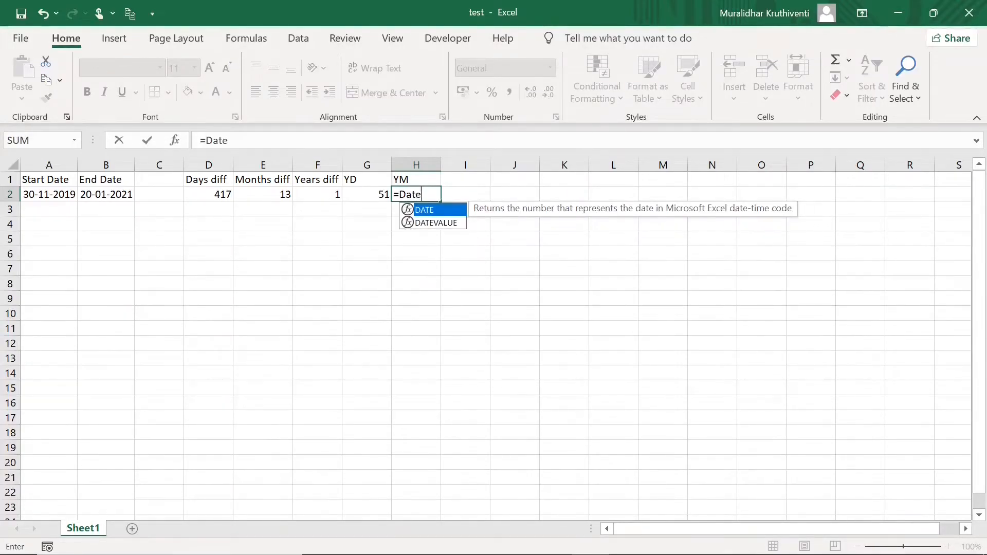
text(dif()
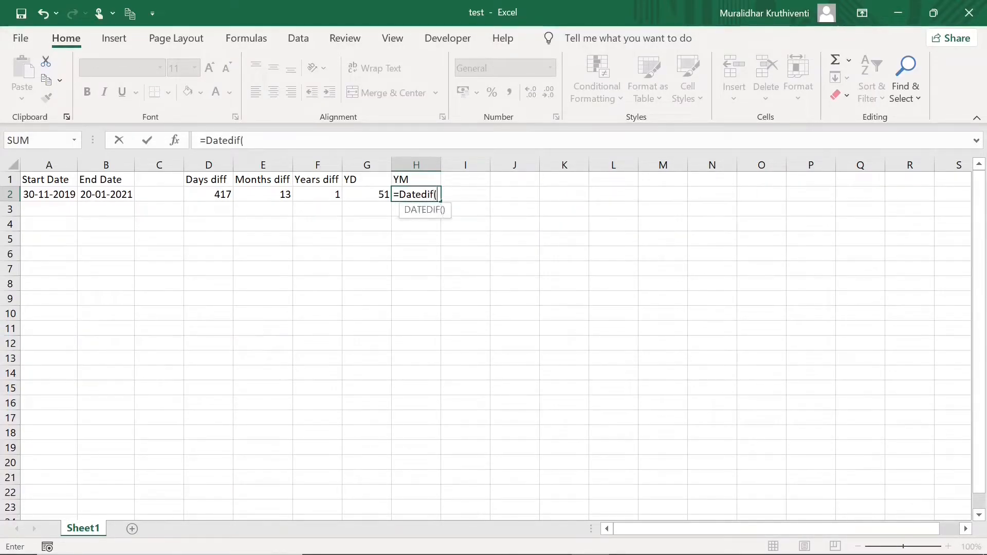
text(A2)
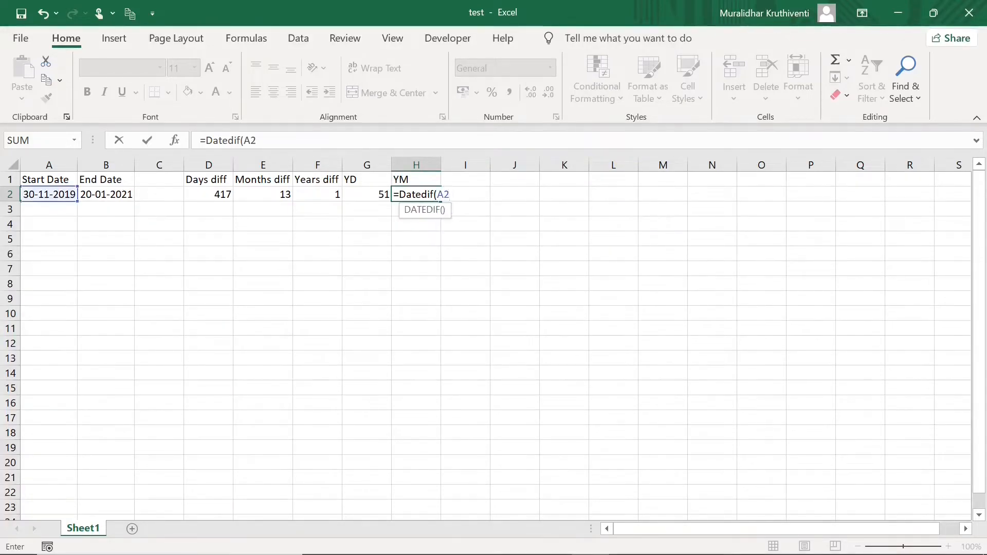
text(,B)
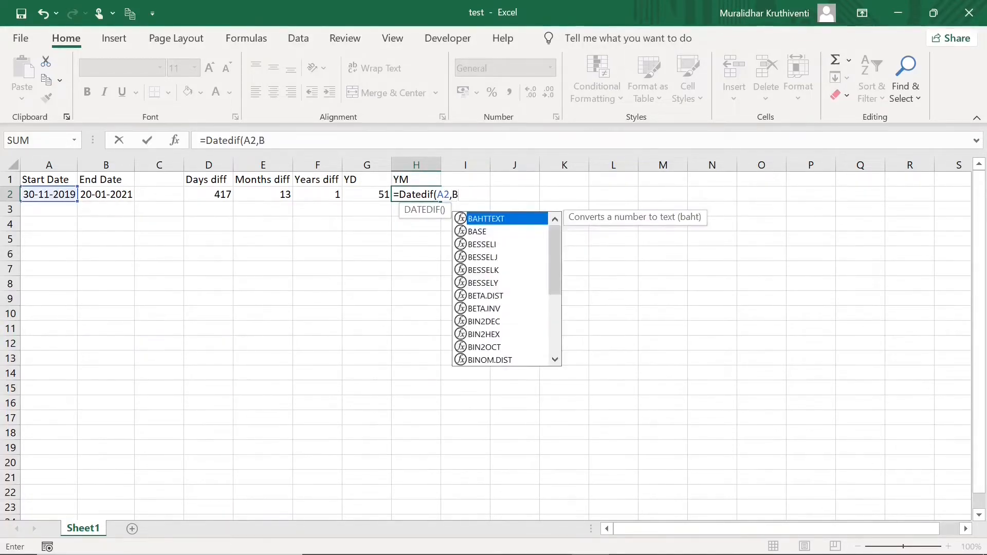
text(2,"YM"))
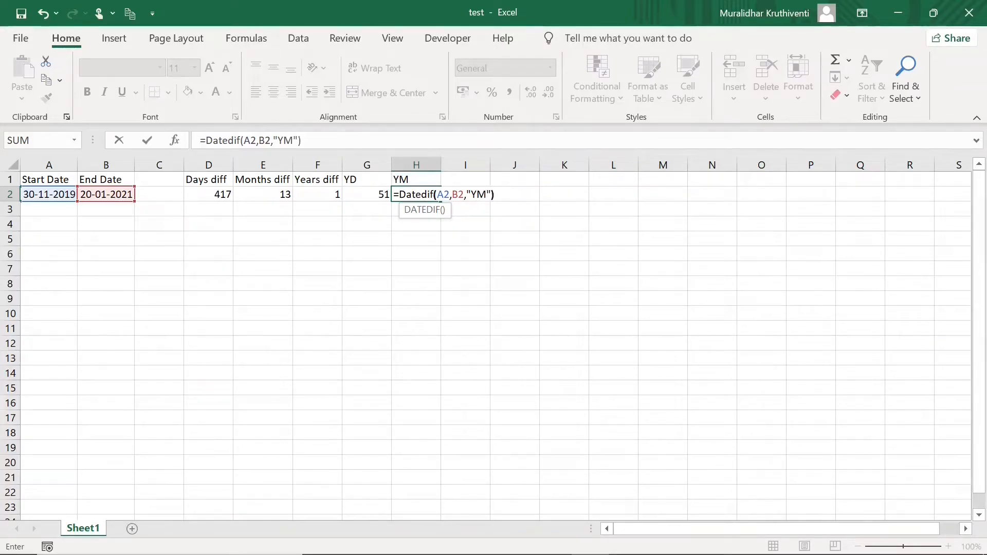
key(Return)
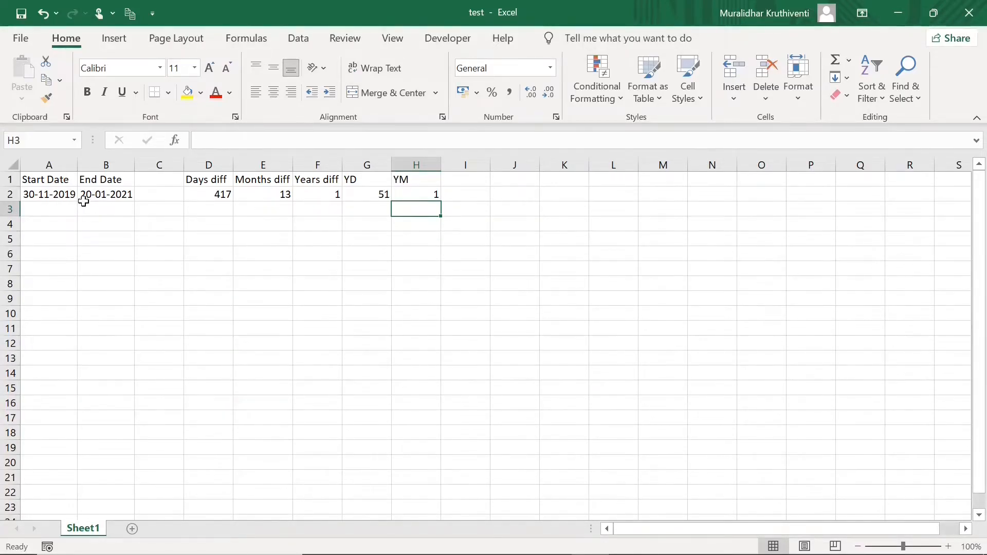
Compare the start and end dates in A2 and B2 with the YM result in H2
click(48, 199)
click(98, 204)
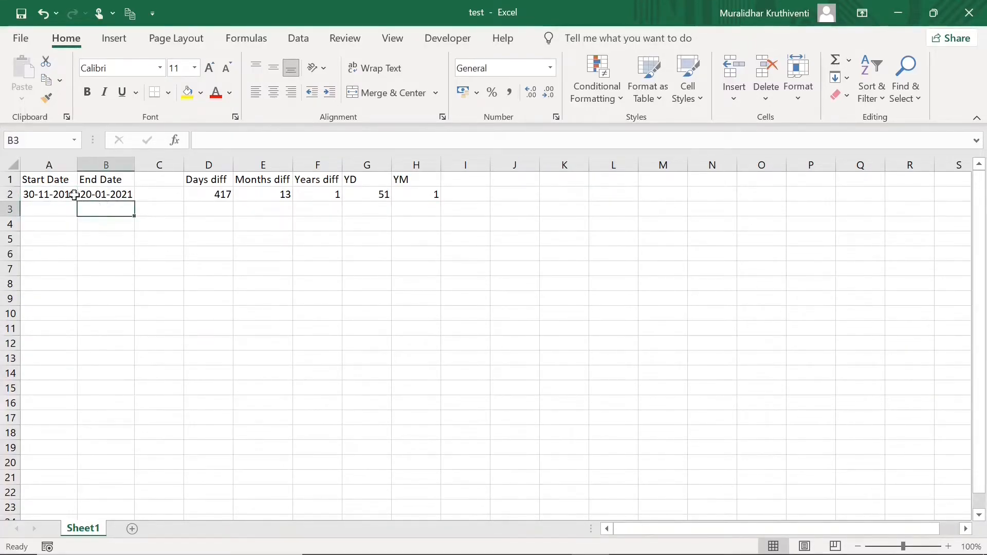
click(116, 196)
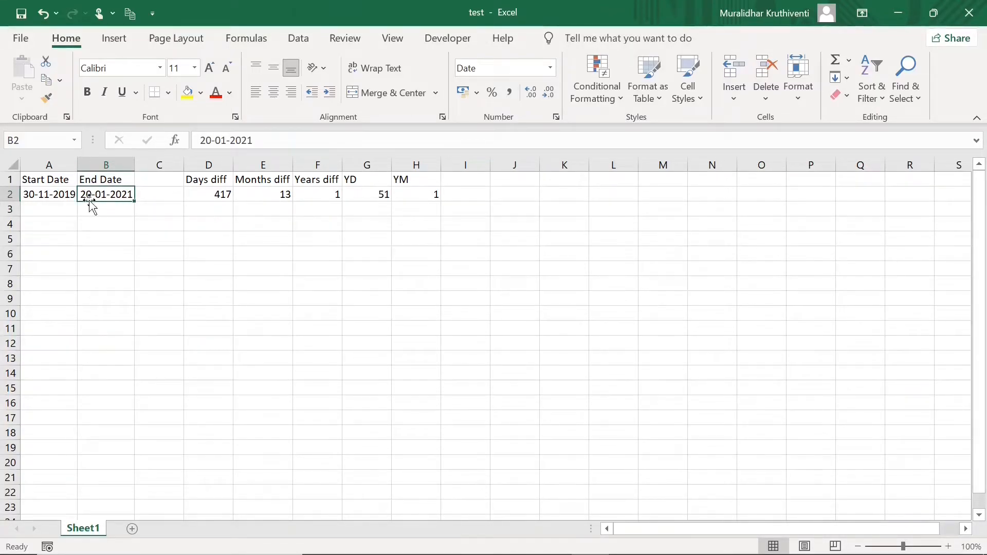
click(52, 195)
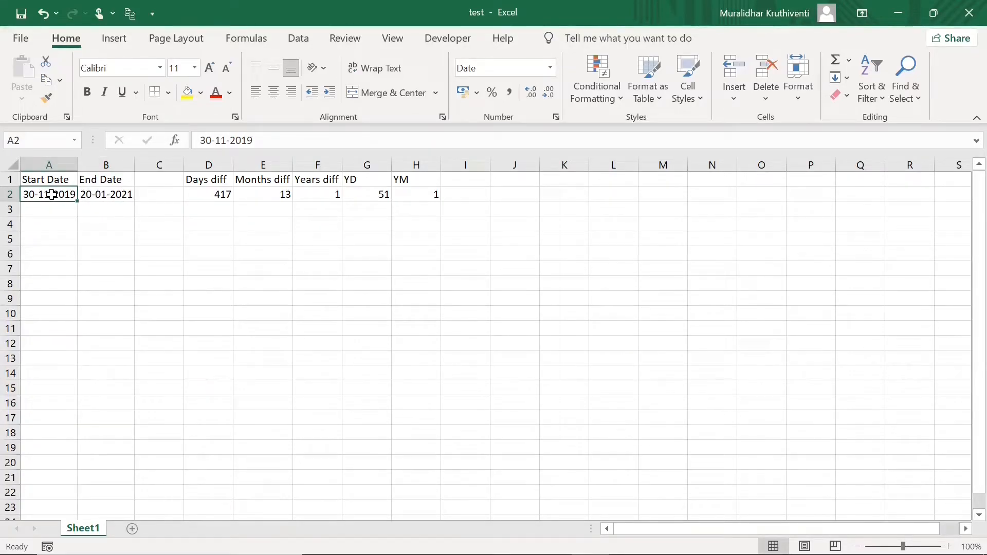
click(103, 195)
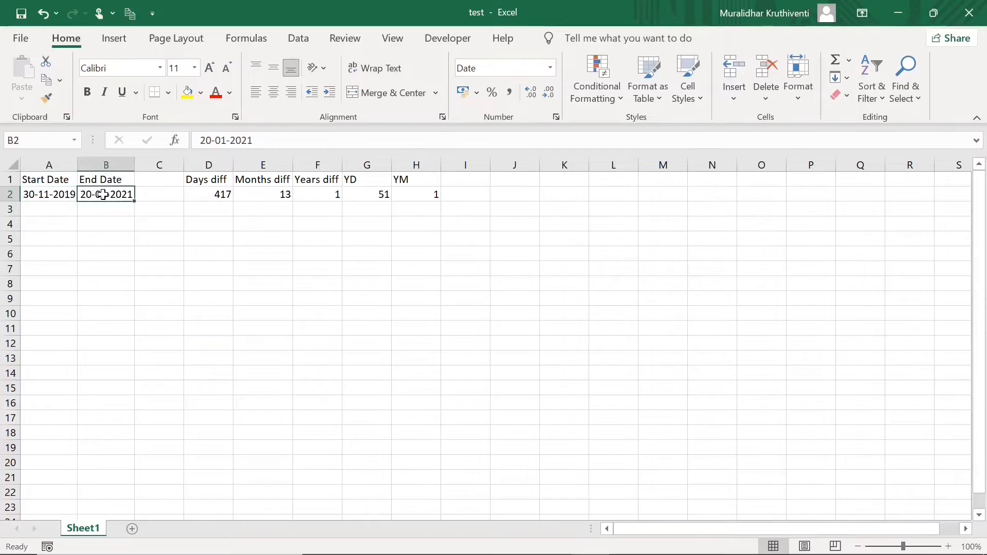
click(425, 194)
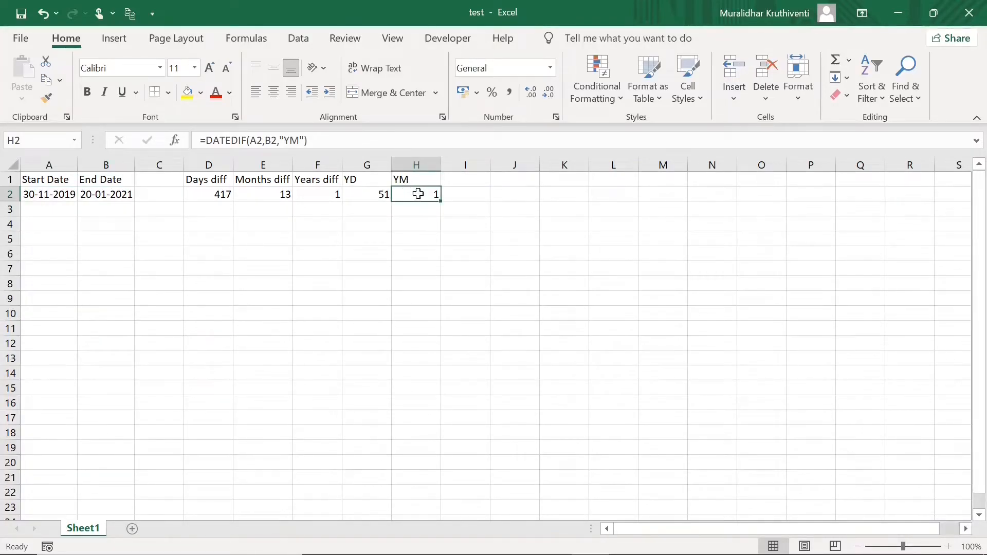
Enter the heading "MD" in cell I1, beside the YM heading
click(475, 181)
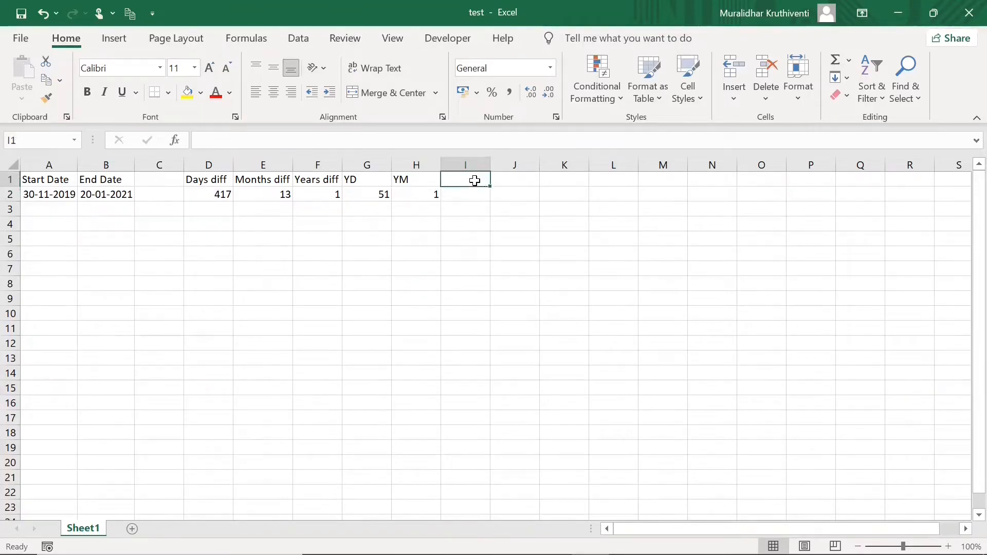
text(M)
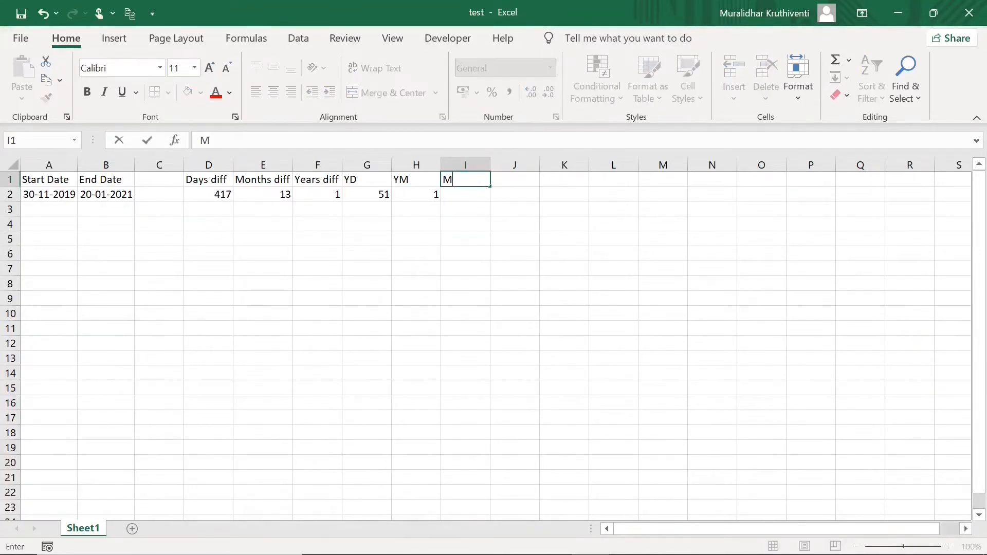
text(D)
Calculate the day difference ignoring months and years in I2 with =Datedif(A2,B2,"MD")
click(470, 198)
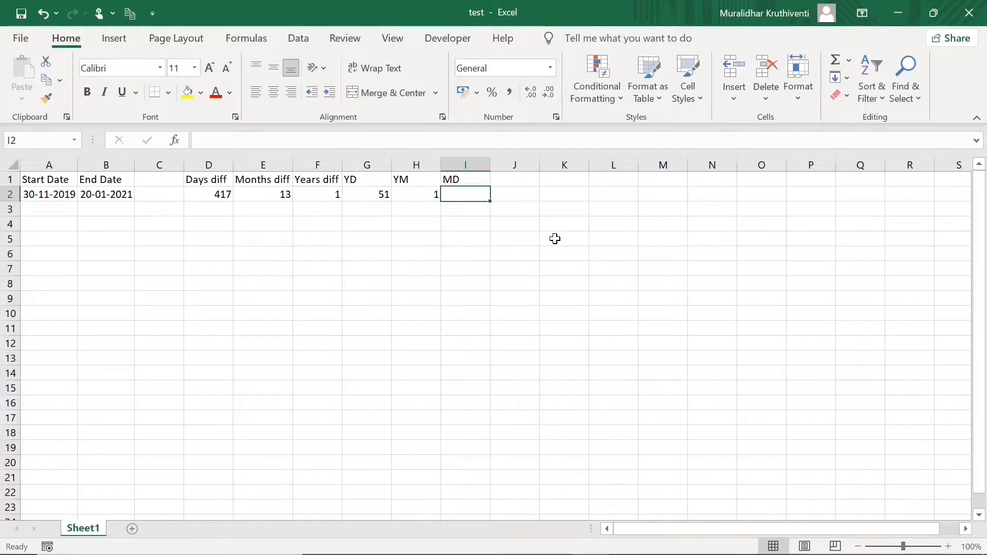
text(=)
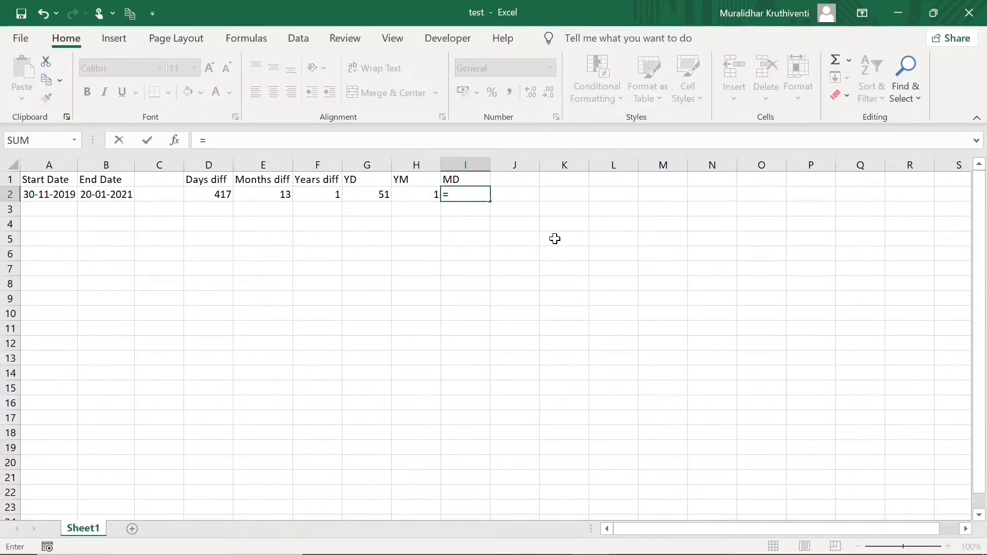
text(Datedi)
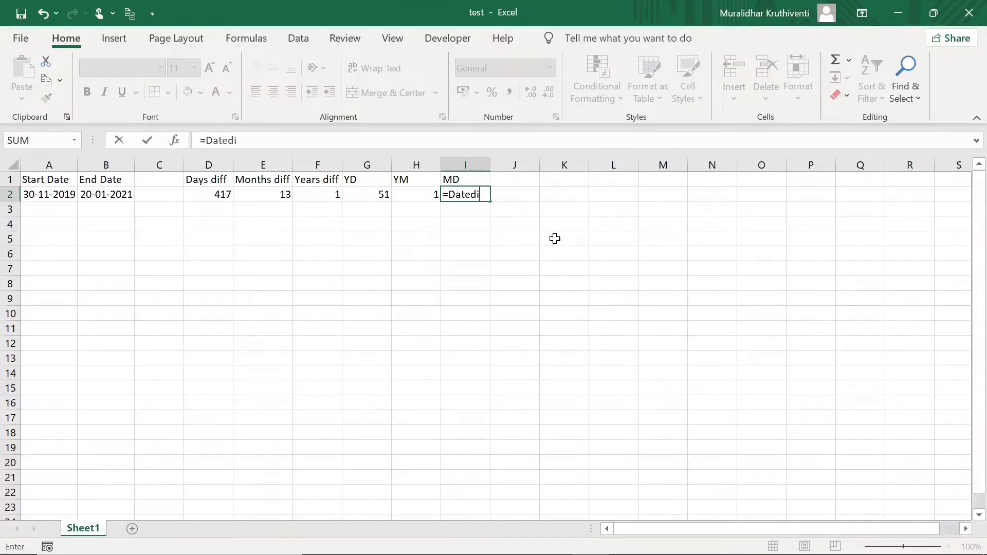
text(f()
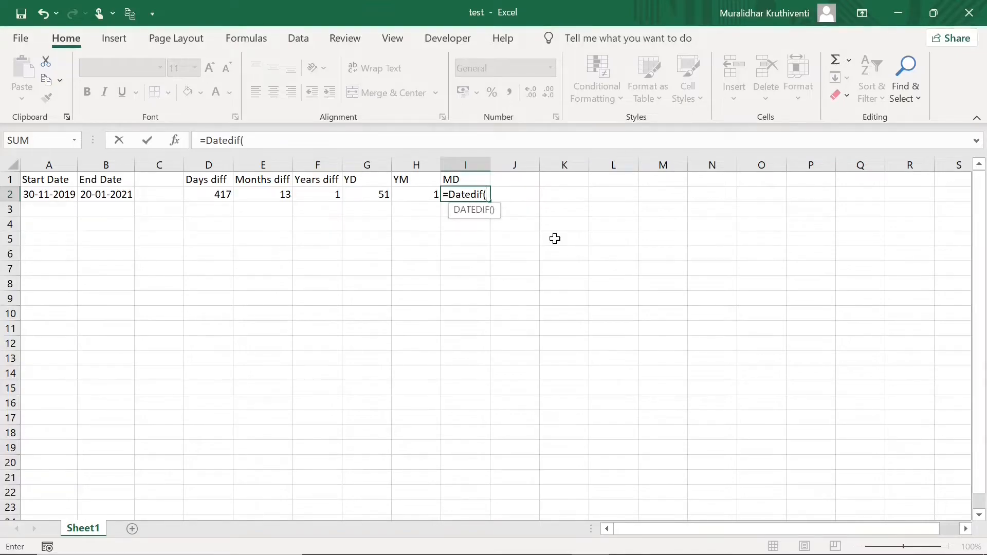
text(A)
text(,)
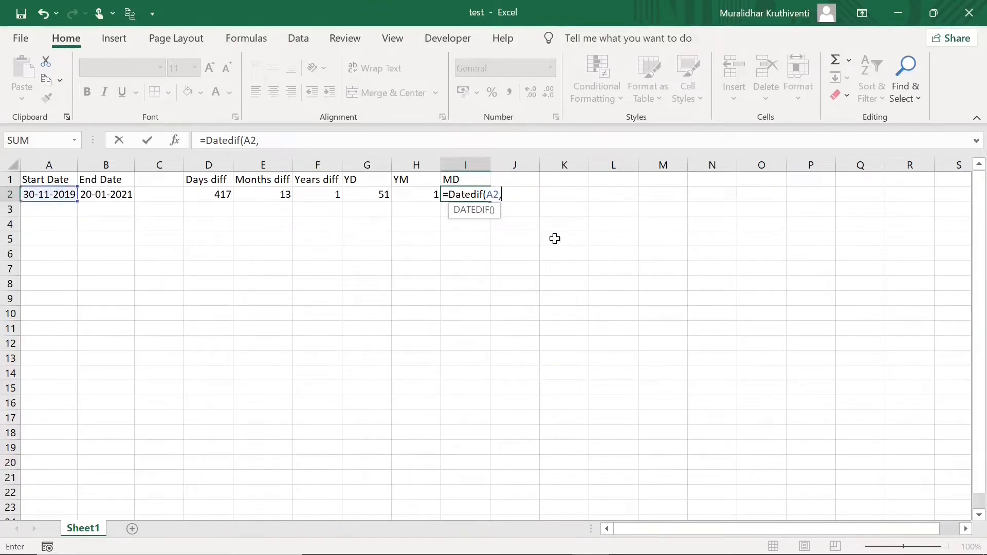
text(B2,"MD"))
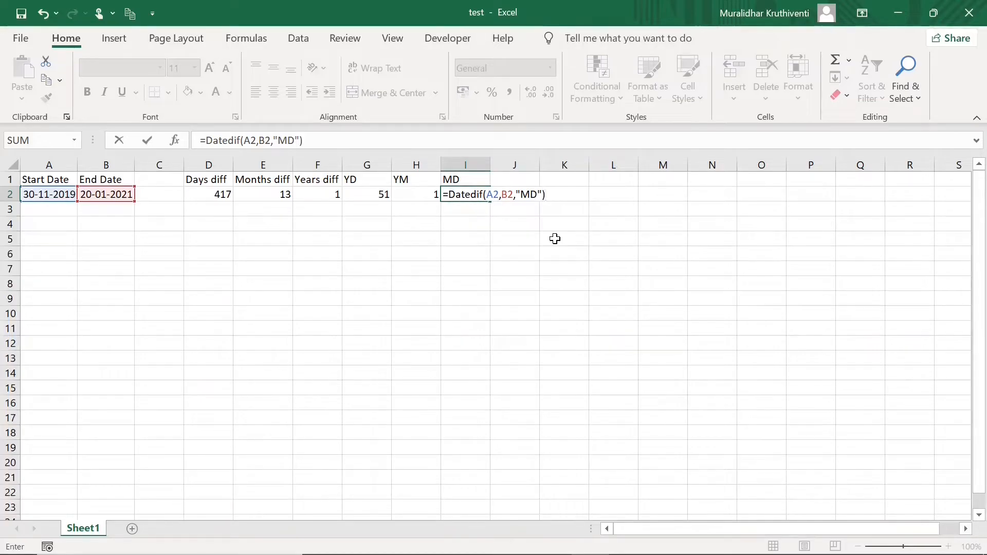
key(Return)
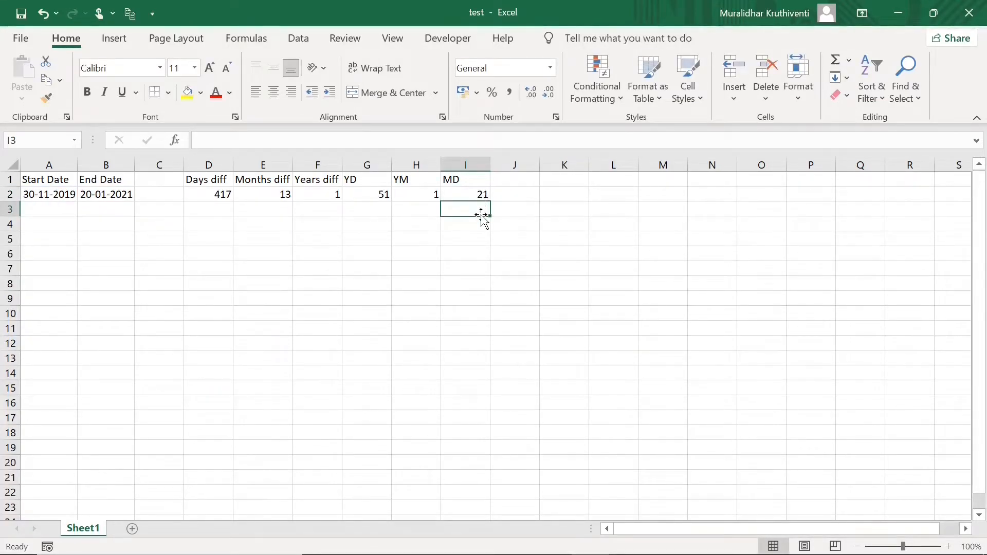
Check the MD result in I2 against the start and end dates in A2 and B2
click(94, 196)
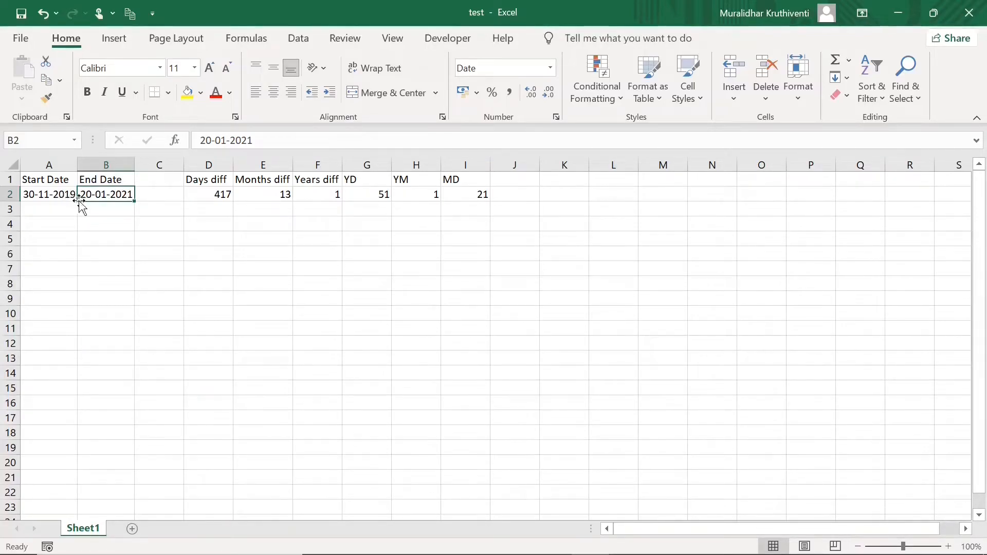
click(36, 200)
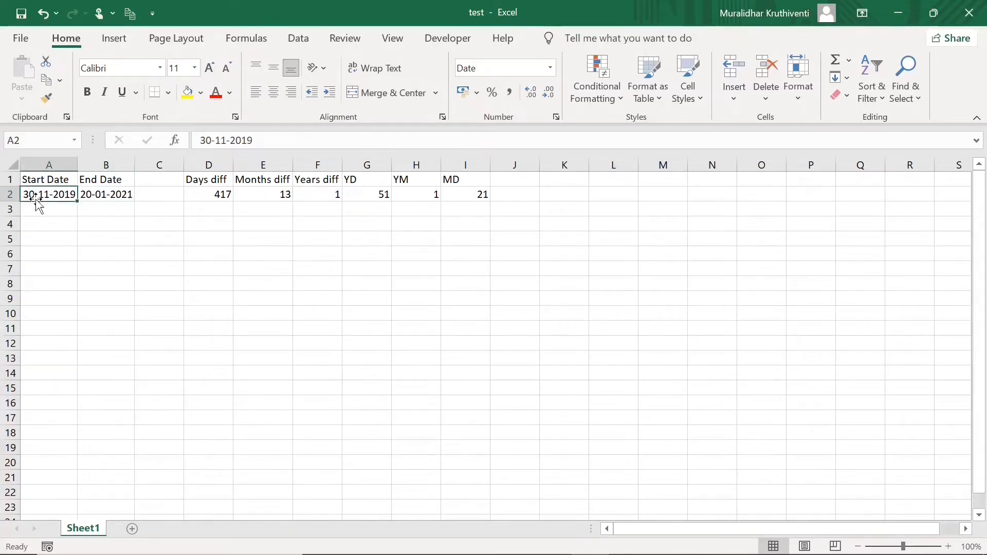
click(113, 197)
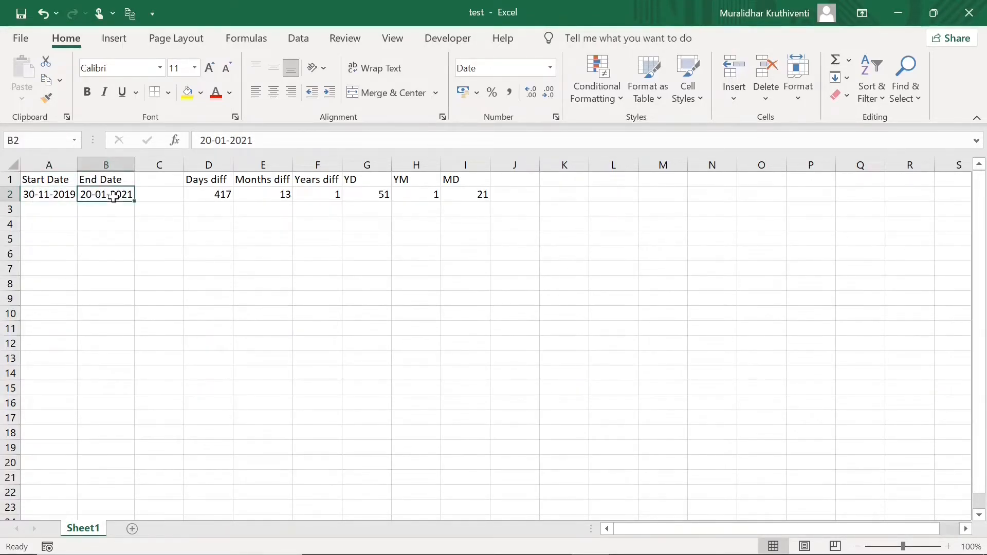
click(474, 199)
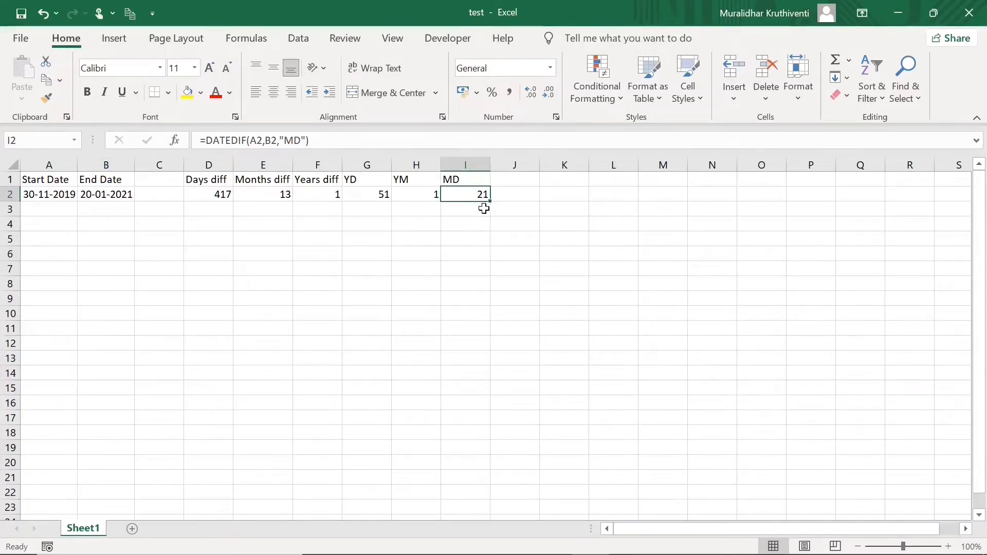
click(467, 256)
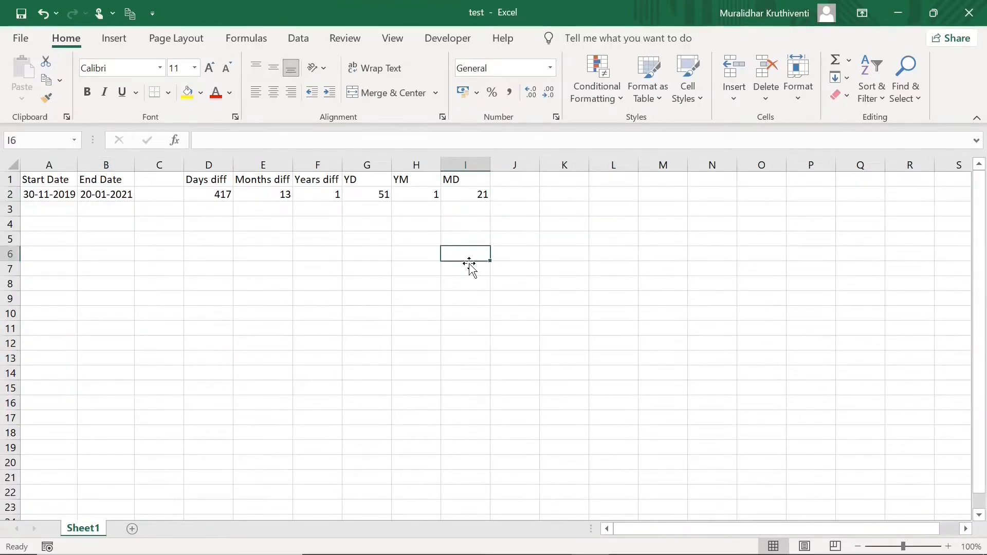
click(127, 195)
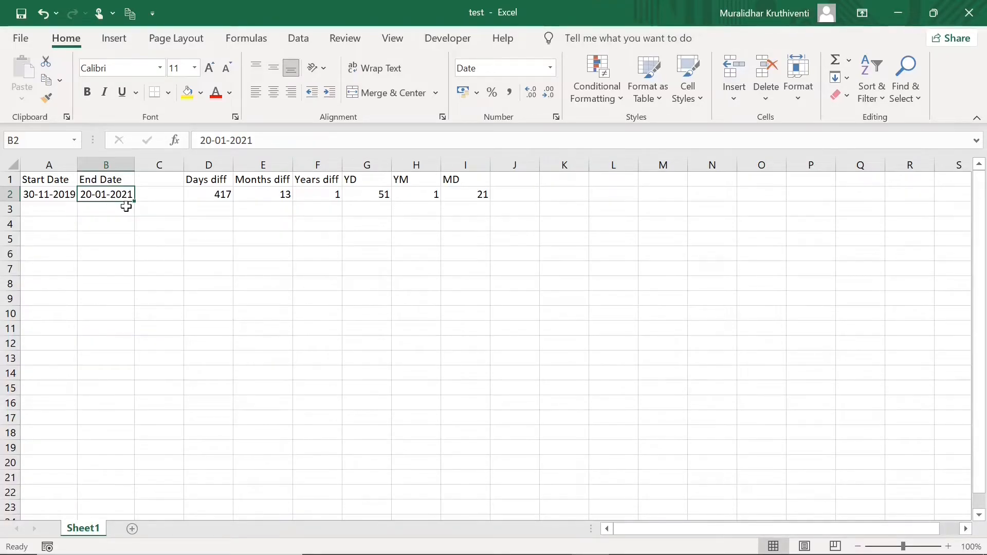
Enter the heading "Add year" in cell J1, beside the MD heading
click(516, 186)
text(Add year)
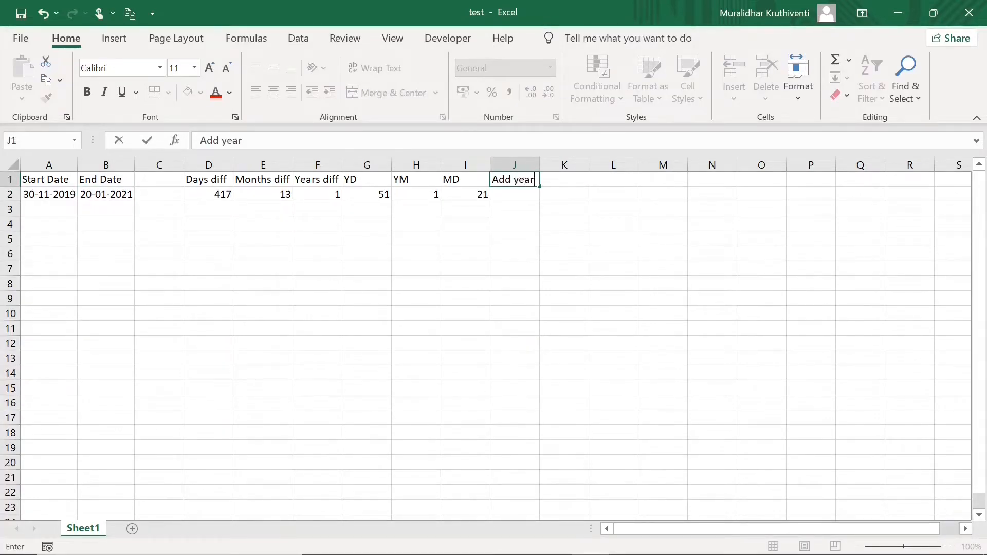
Add one year to the end date in J2 with =Date(Year(B2)+1,Month(B2),Day(B2)), and review the entered formula
click(520, 194)
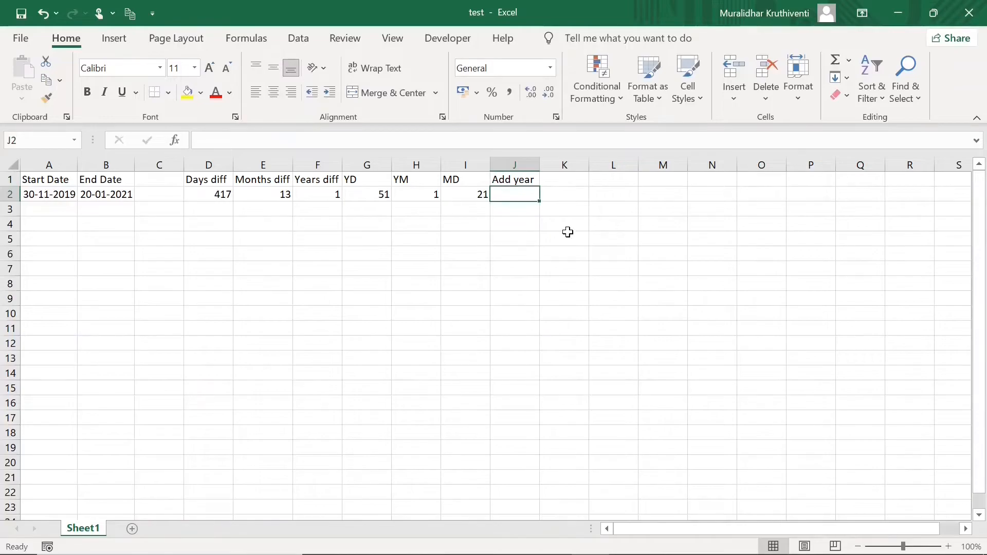
text(=)
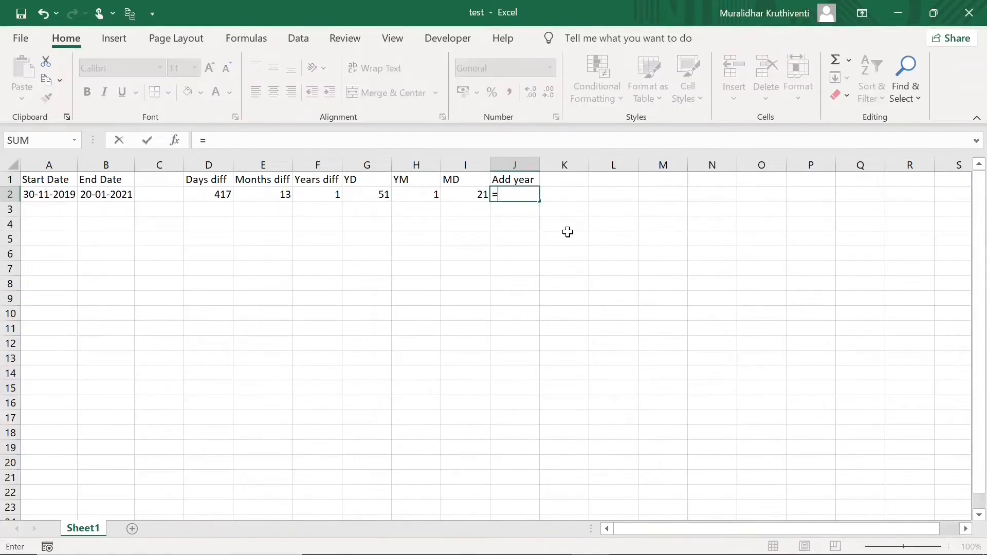
text(Date)
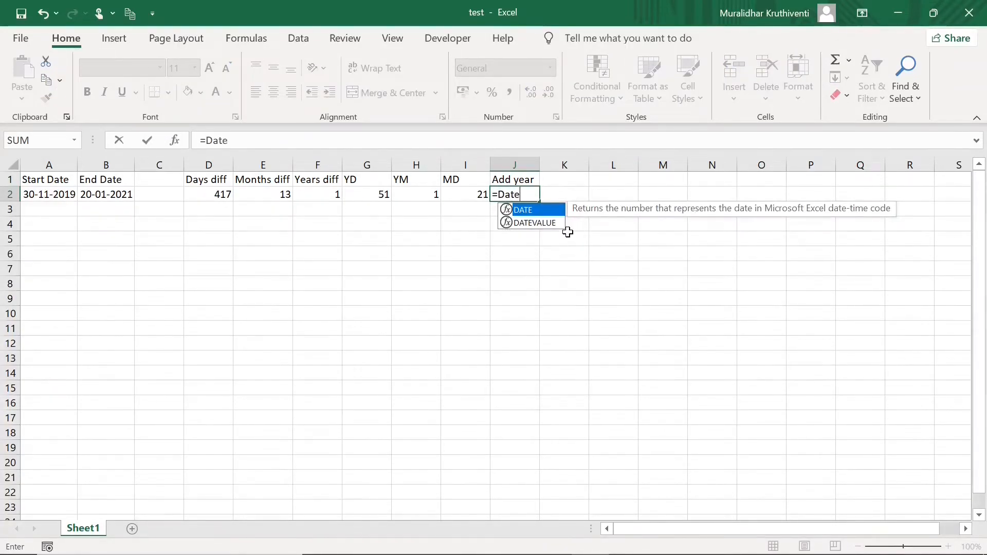
text(()
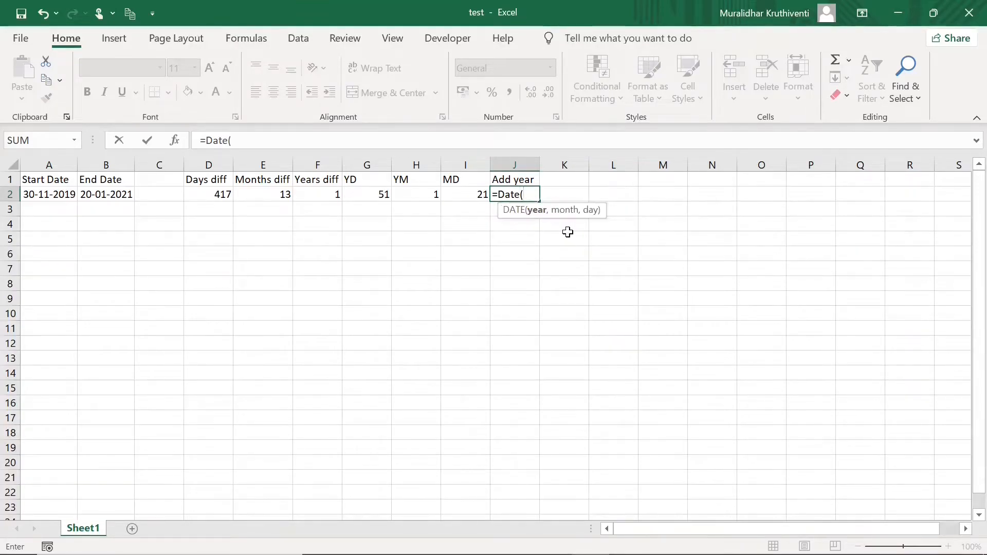
text(Y)
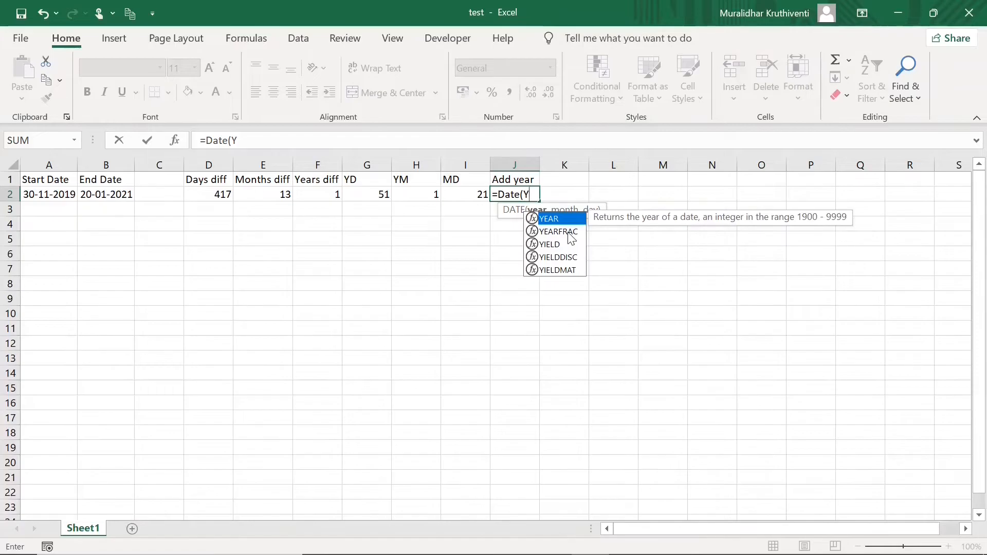
text(ear)
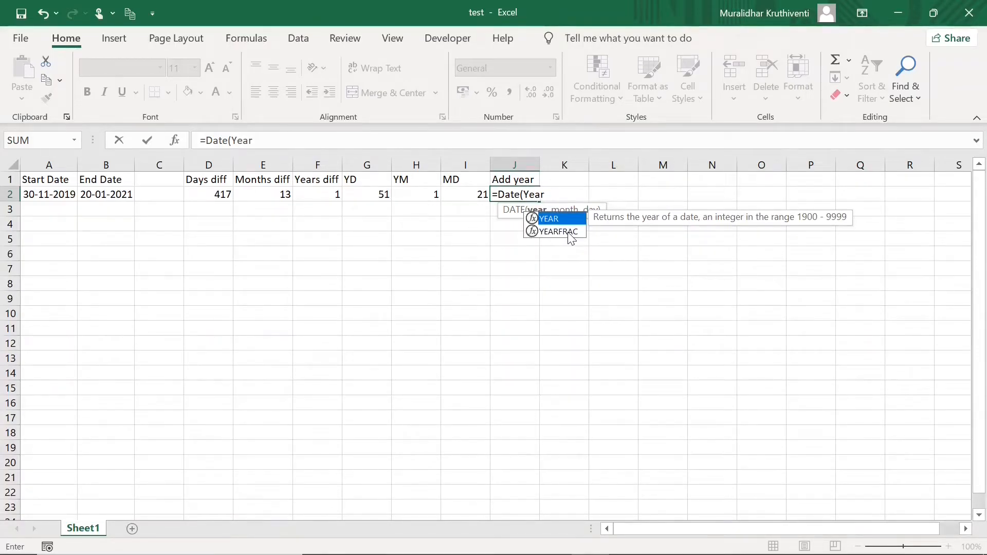
text(()
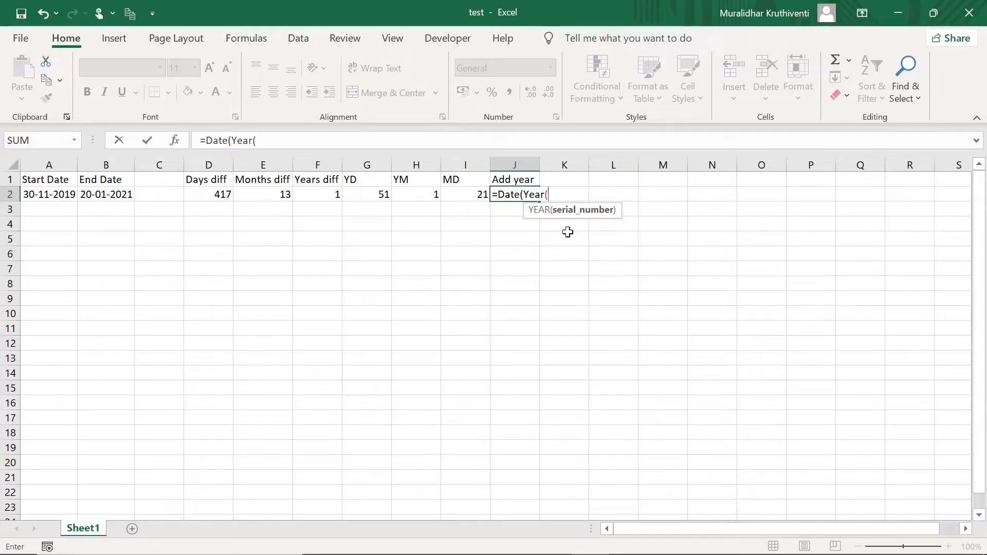
text(B2)
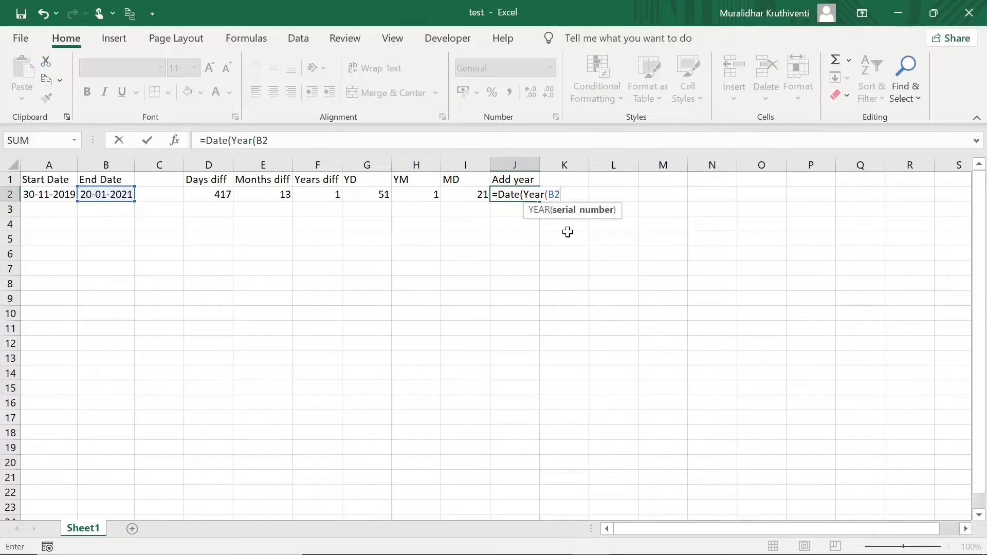
text())
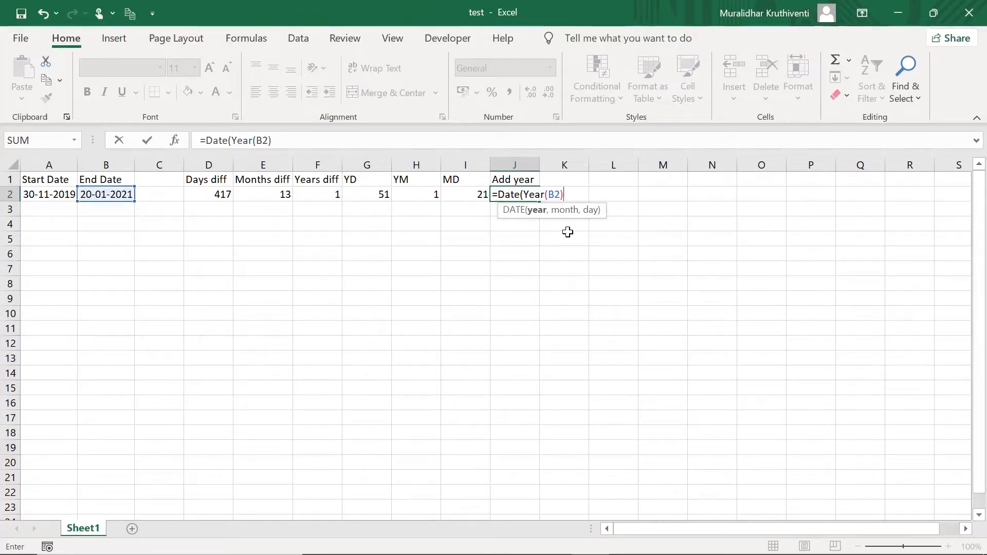
text(+1,M)
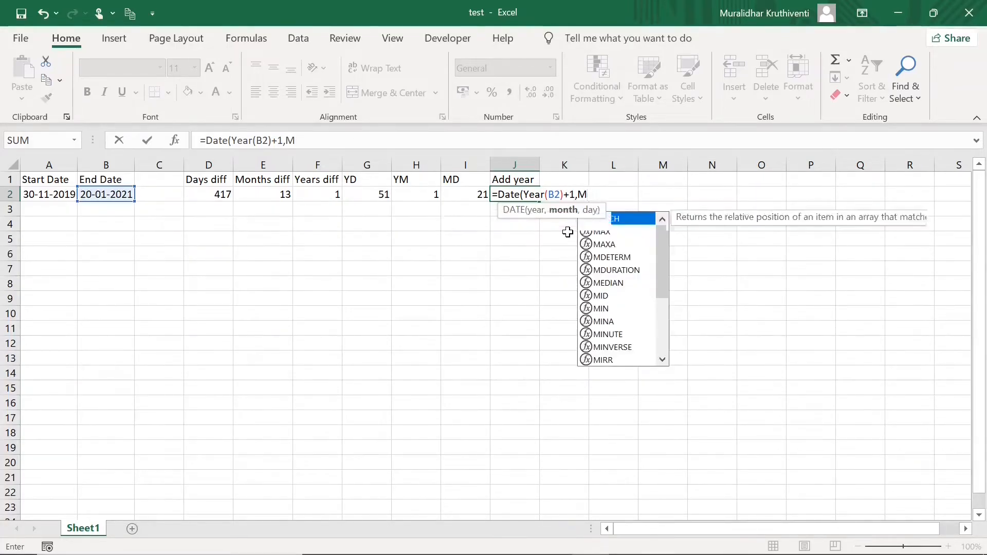
text(onth(B)
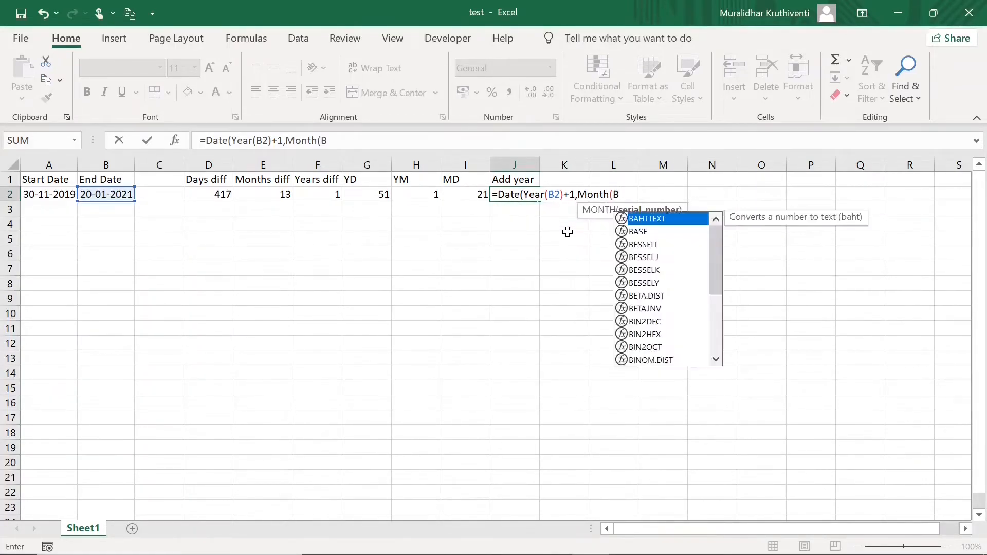
text(2))
text(,)
text(Day)
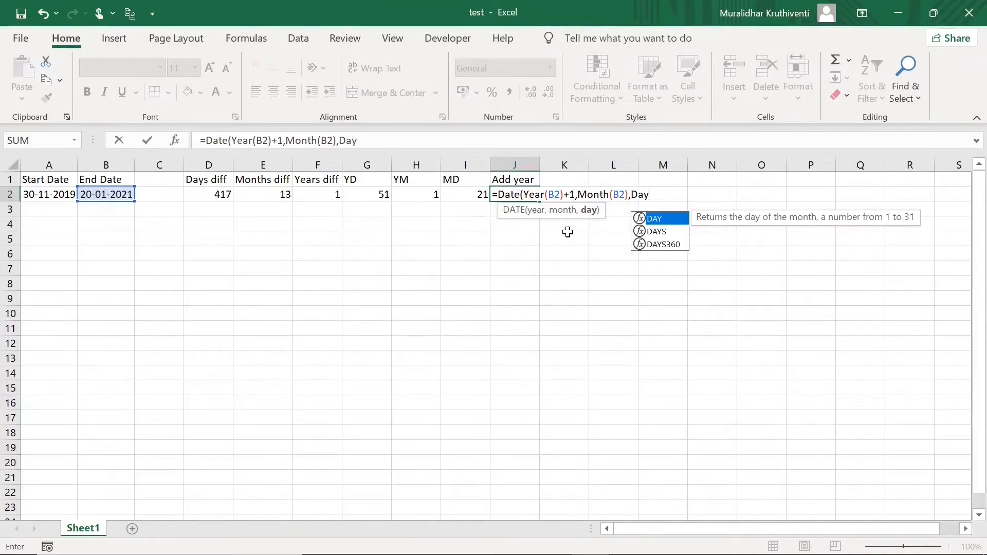
text((B2))
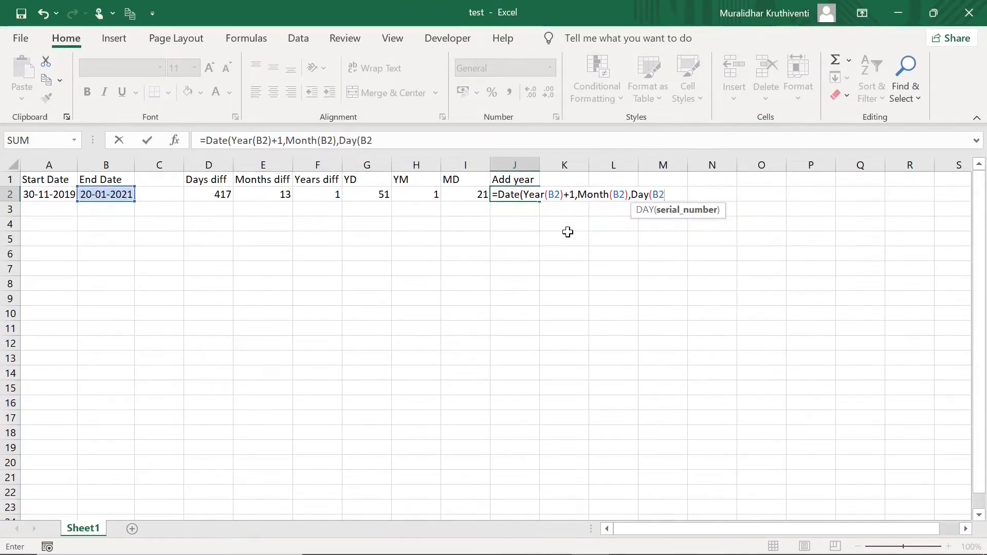
text())
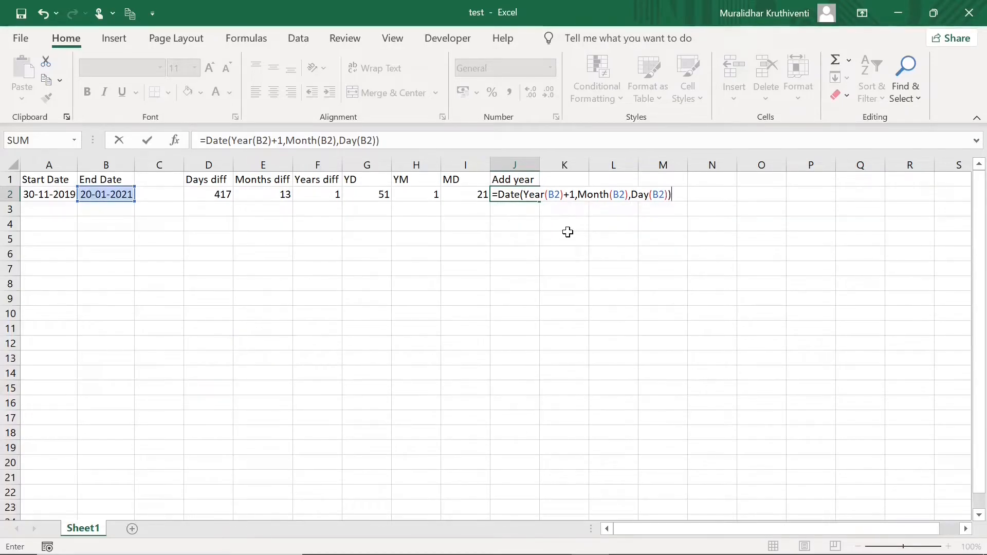
key(Return)
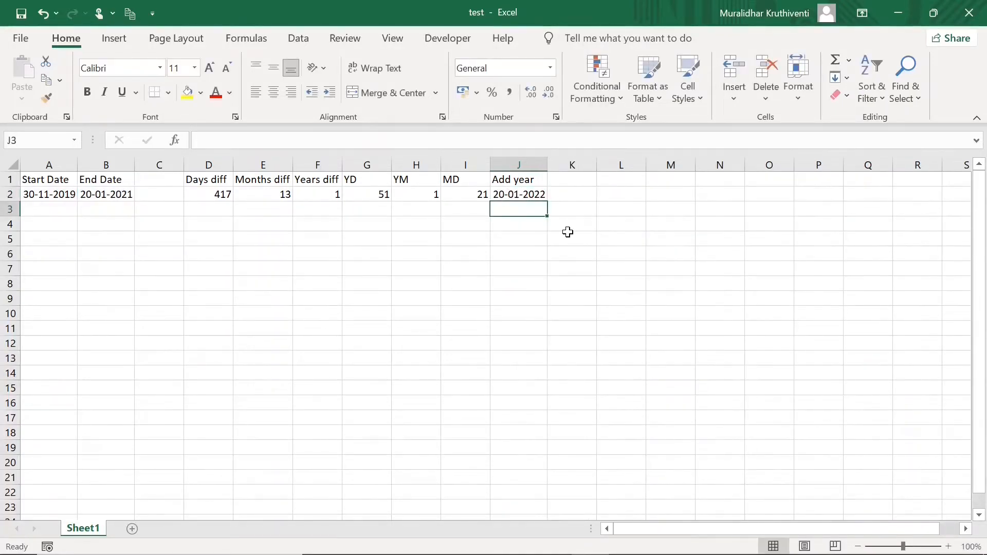
click(533, 197)
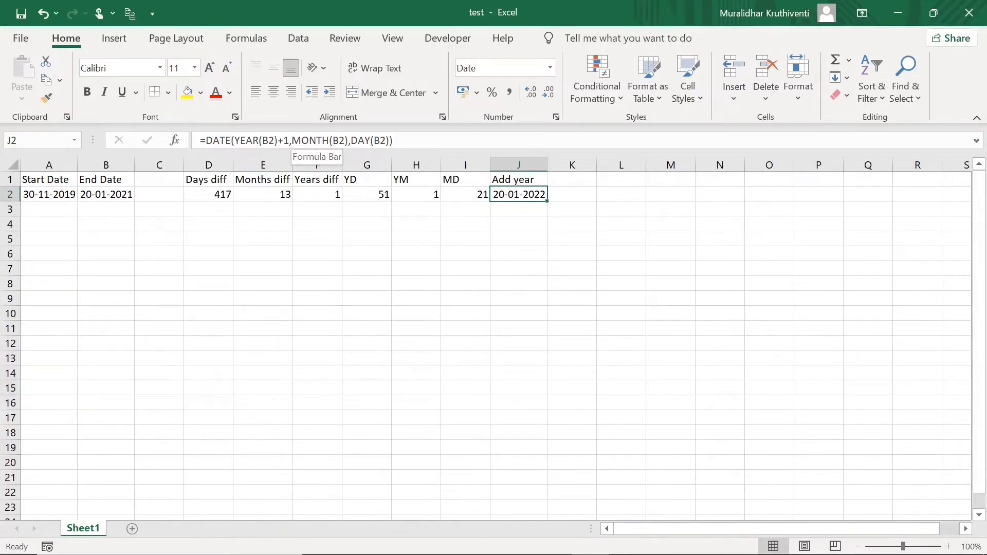
Enter the heading "Datevalue func" in K1 and fit column K's width to it
click(573, 179)
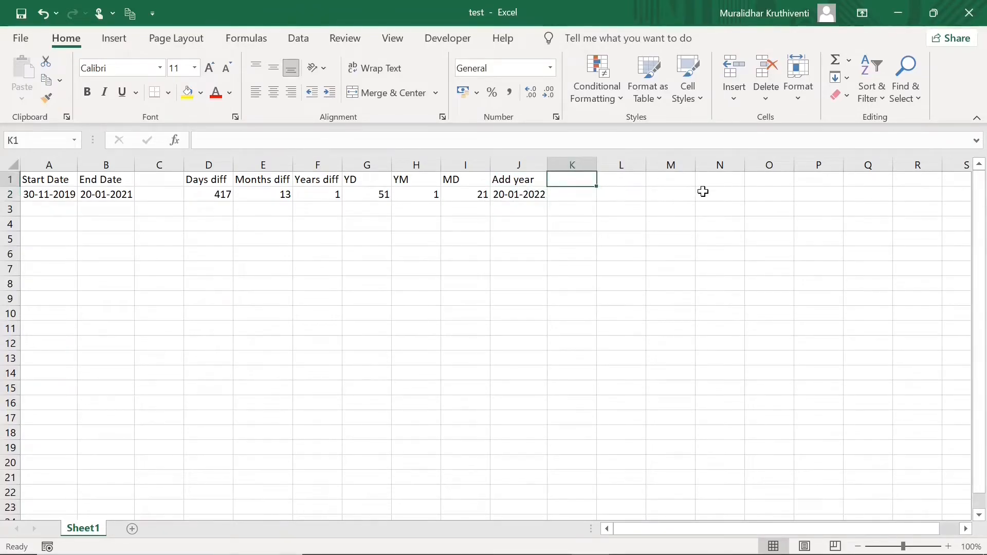
text(Date)
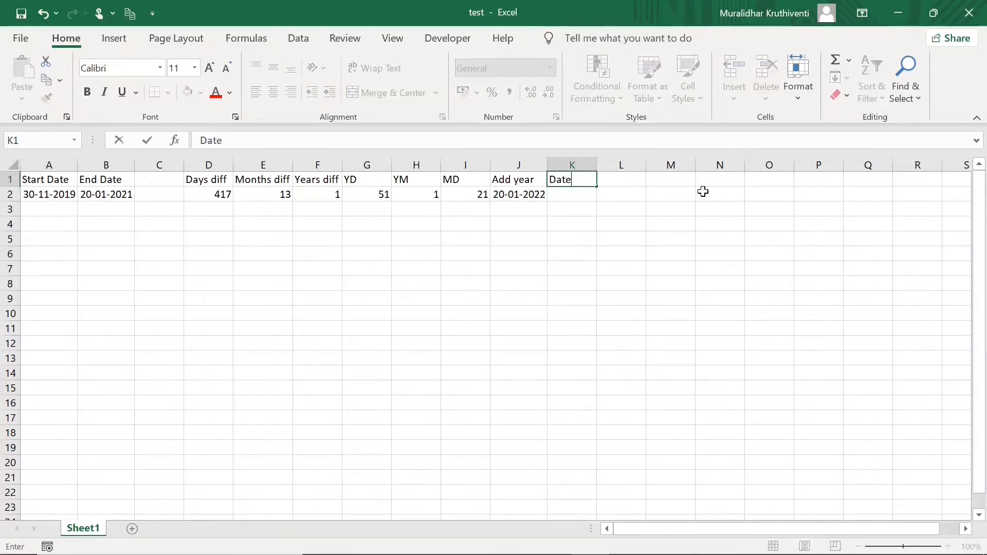
text(value)
key(BackSpace)
key(BackSpace)
text(lue func)
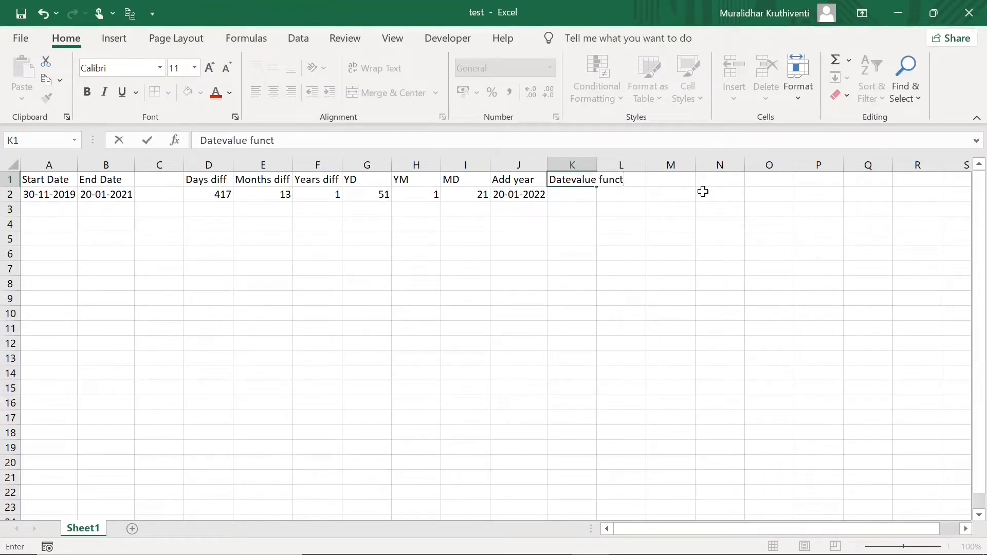
click(656, 257)
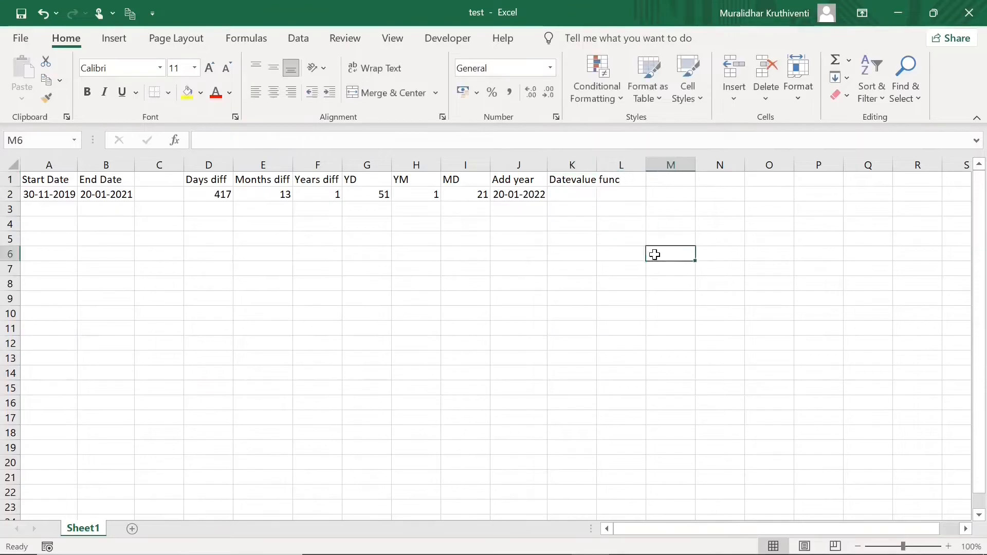
double_click(599, 165)
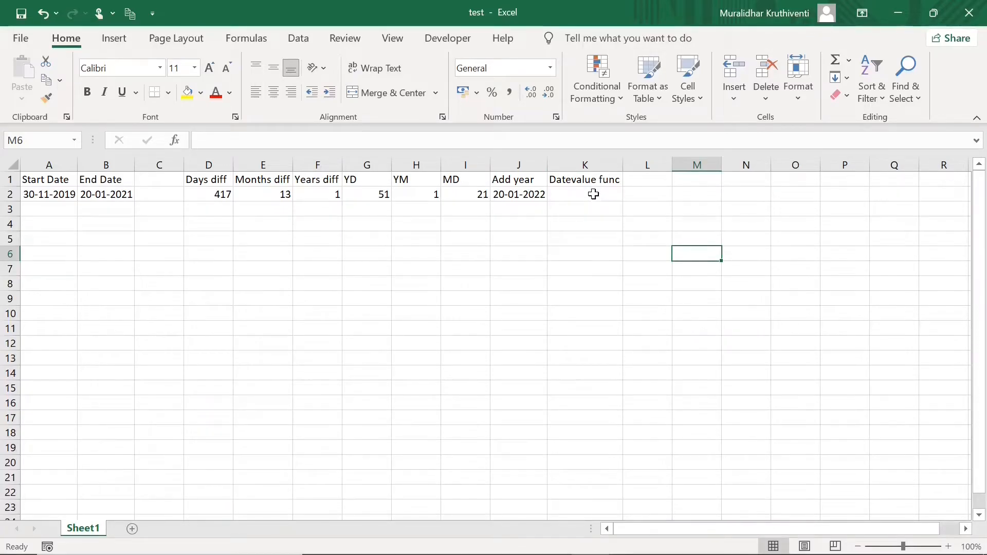
Convert the text date 1/1/1900 to its serial number in K2 with =Datevalue("1/1/1900")
click(594, 195)
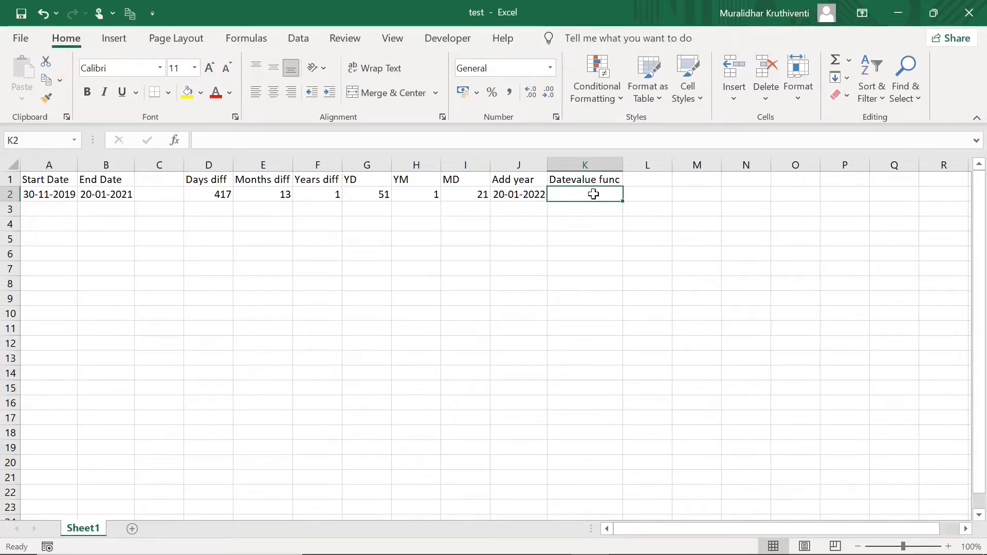
text(=Date)
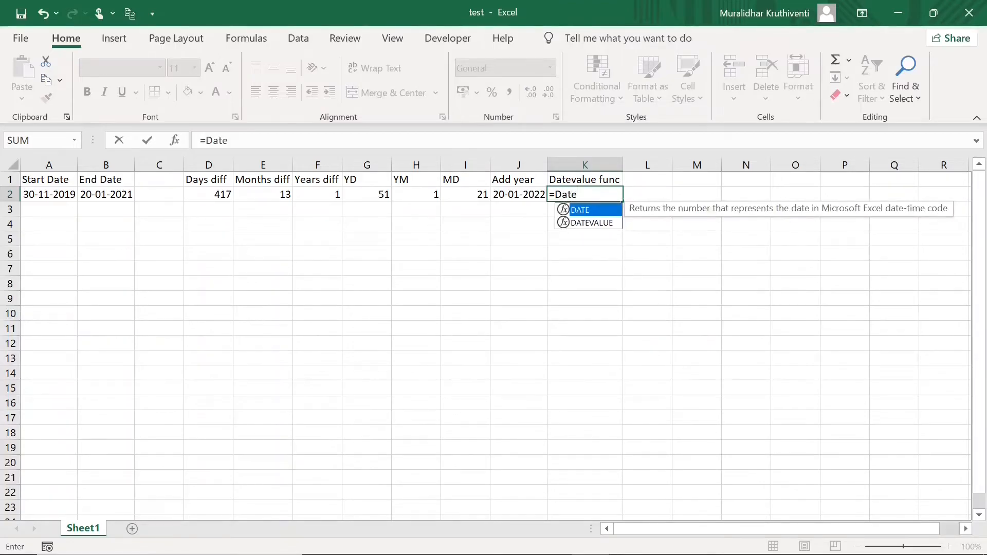
text(valu)
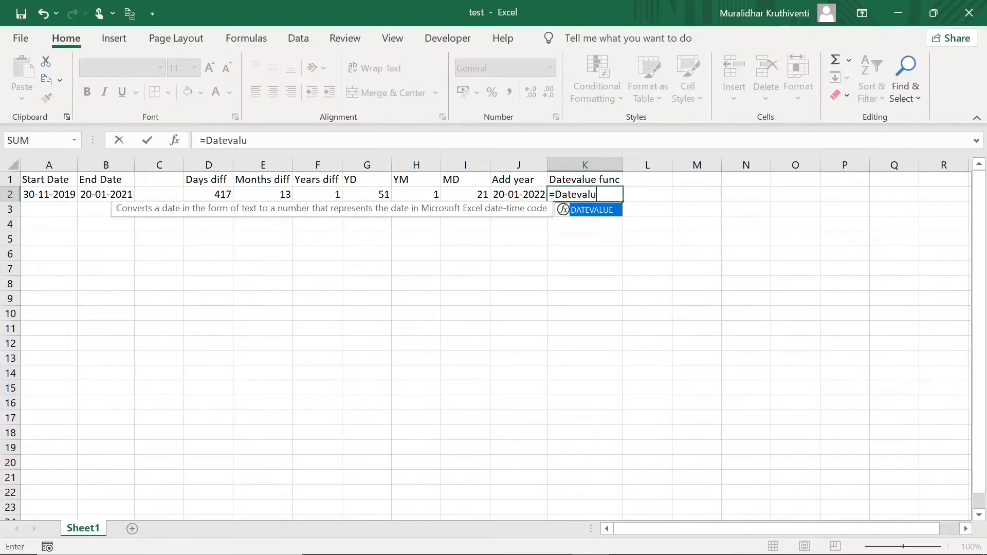
text(e("1/1/)
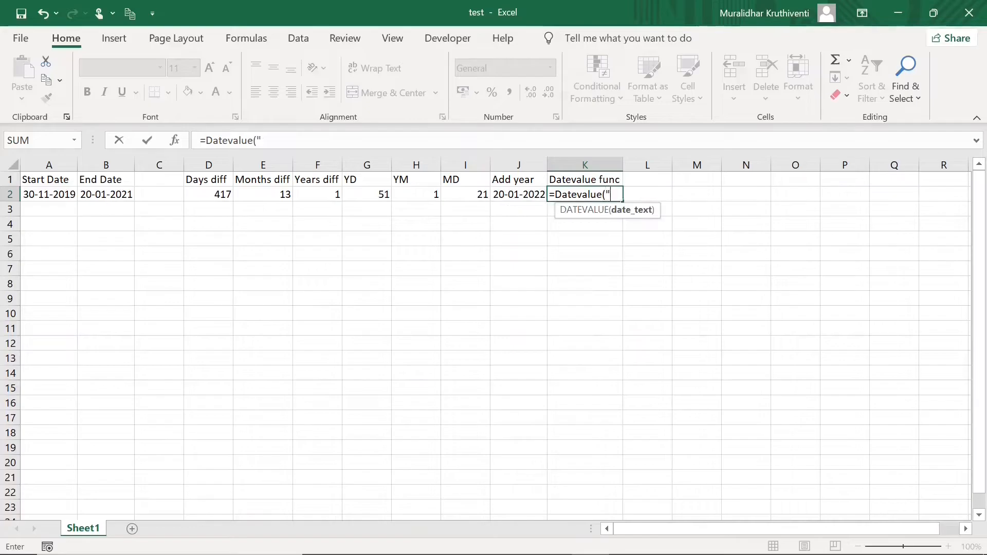
text(1900")
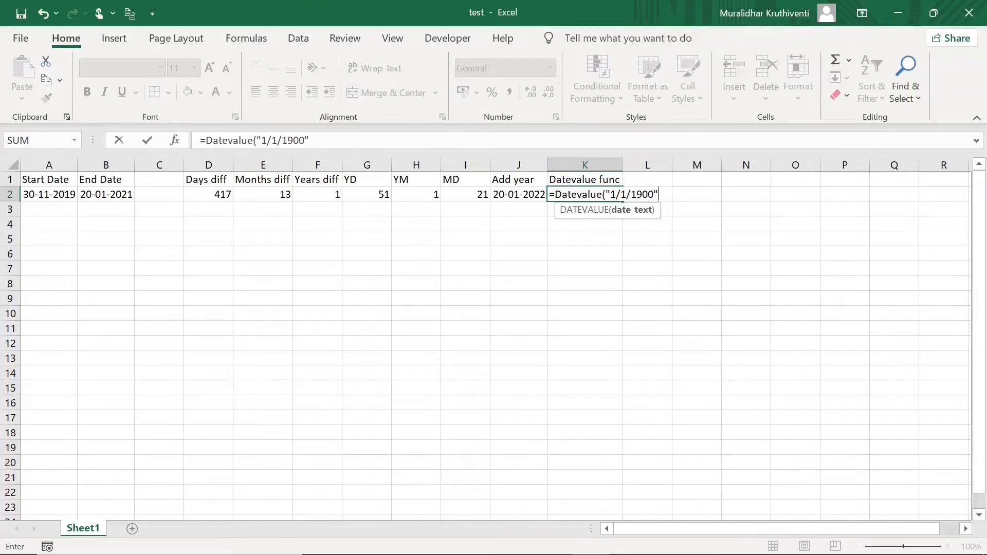
text())
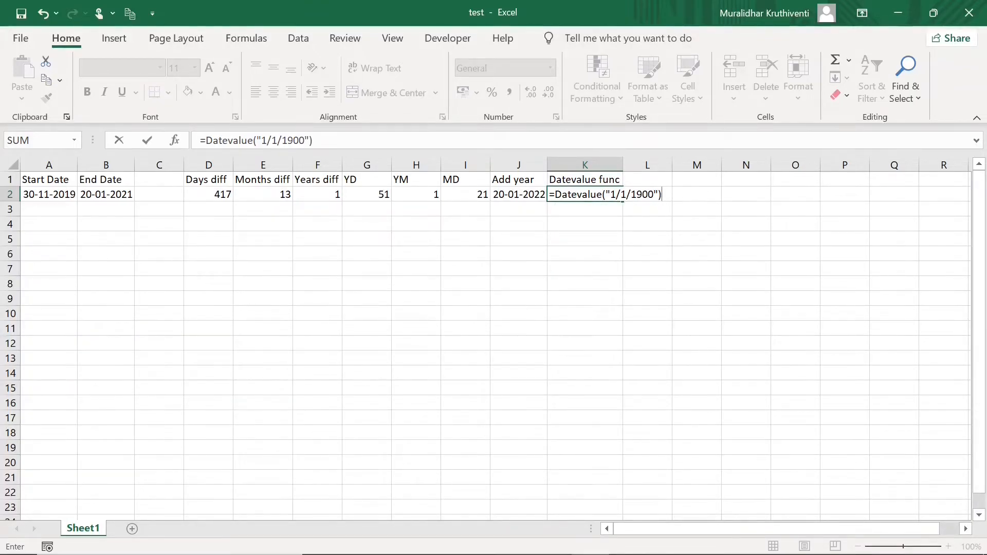
key(Return)
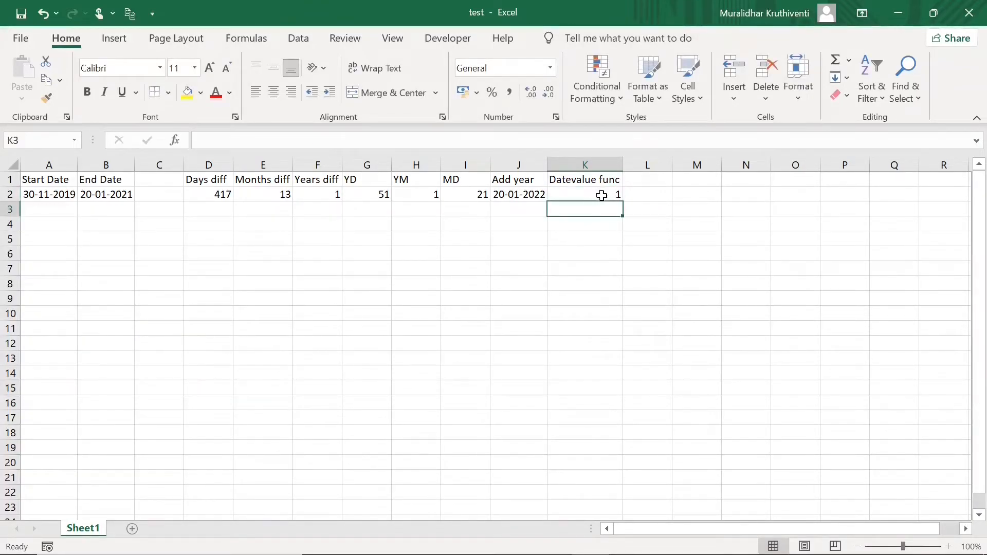
Change the date text in K2's DATEVALUE formula to "2/1/1900"
click(602, 195)
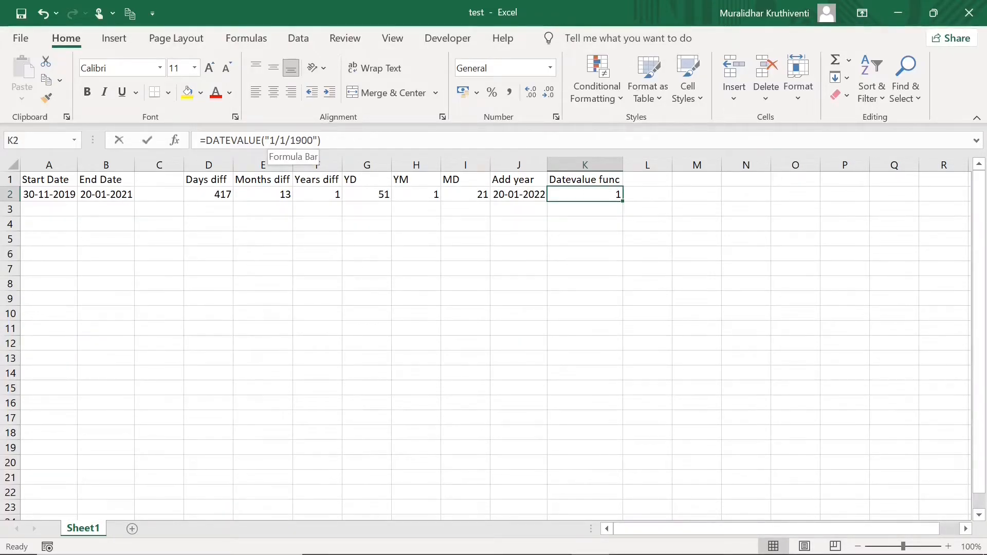
click(276, 140)
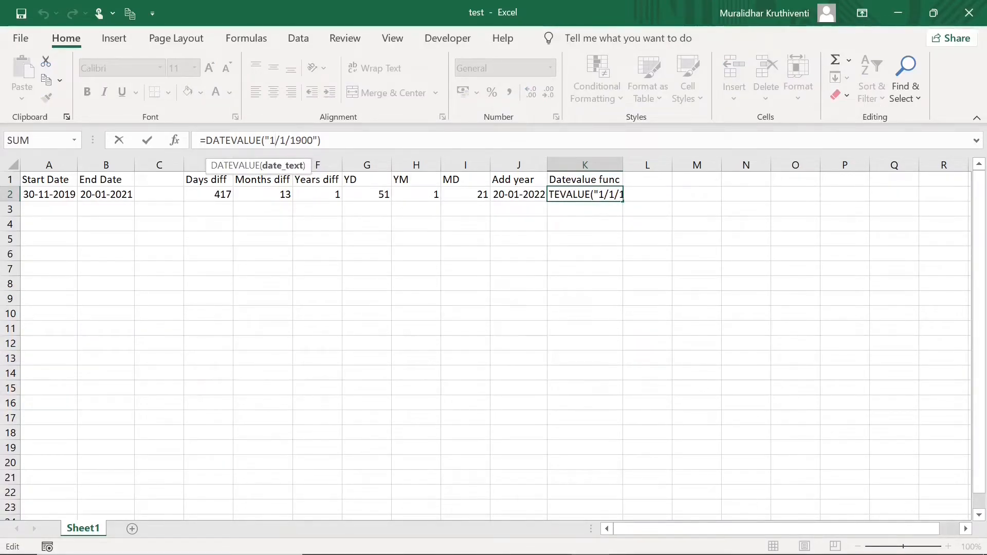
key(BackSpace)
text(2)
key(Return)
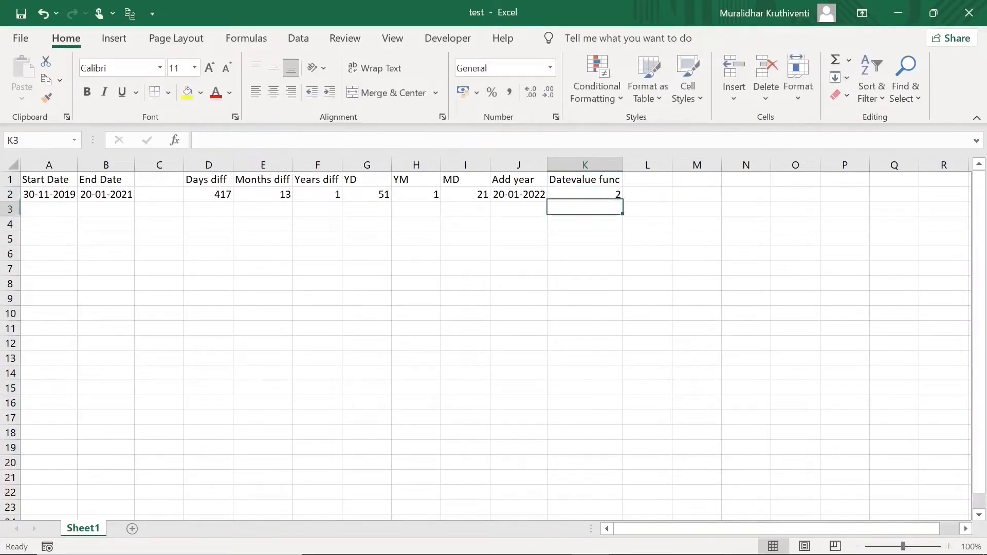
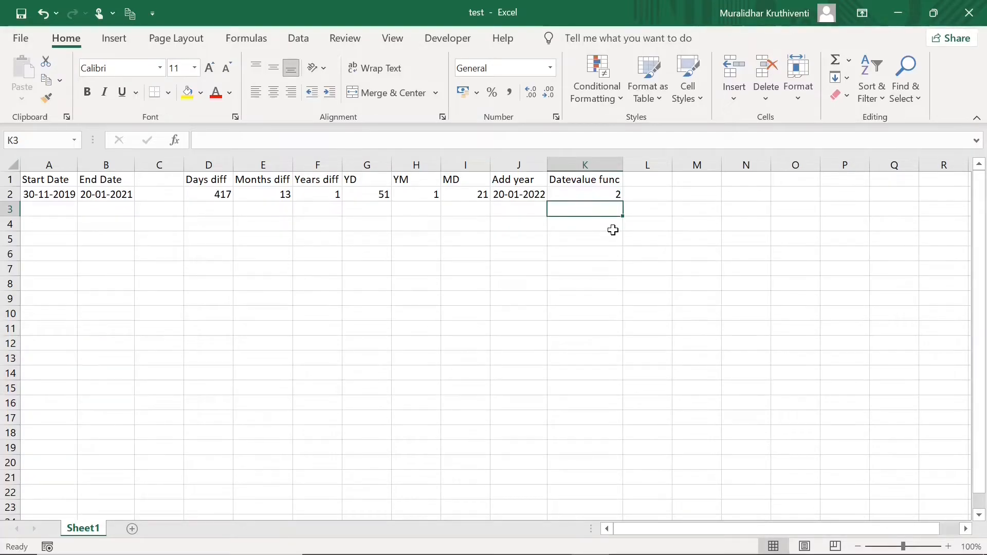
Change the date text in K2's DATEVALUE formula to "1/2/1900" and widen column K slightly
click(606, 197)
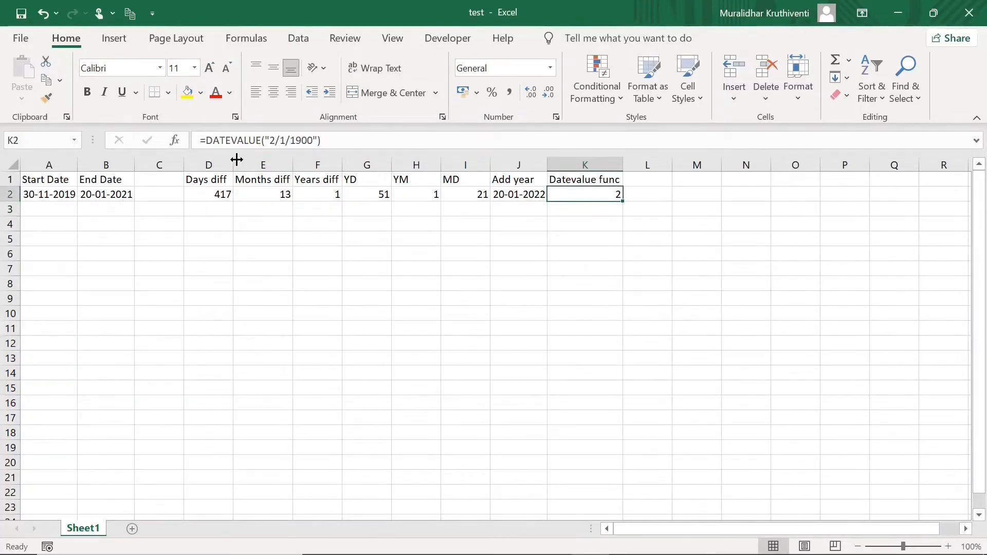
click(239, 141)
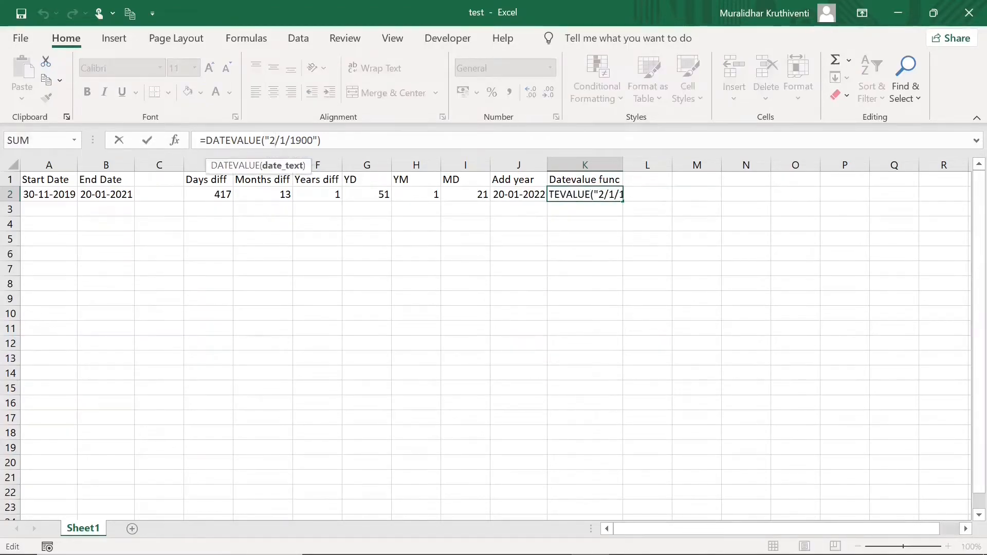
key(BackSpace)
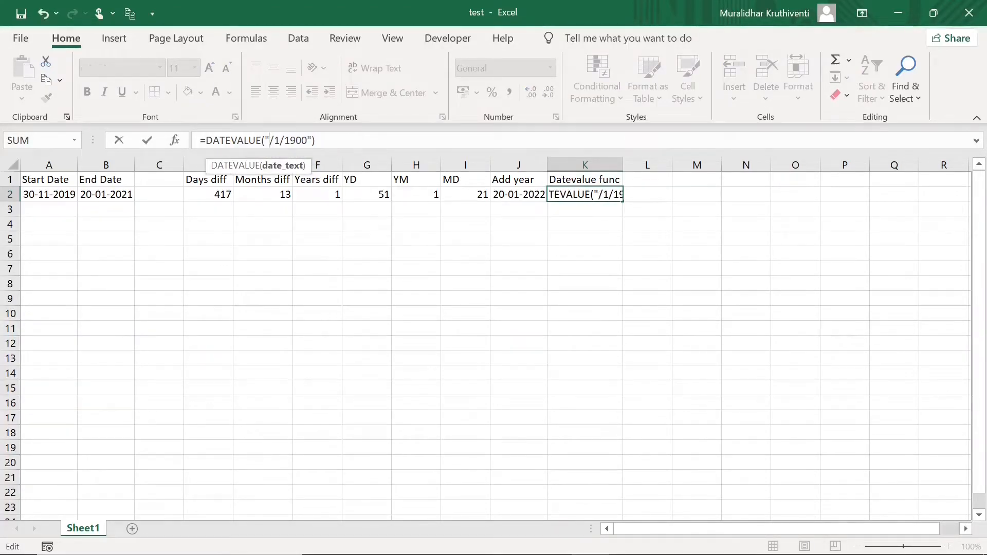
text(1)
key(BackSpace)
text(2)
key(Return)
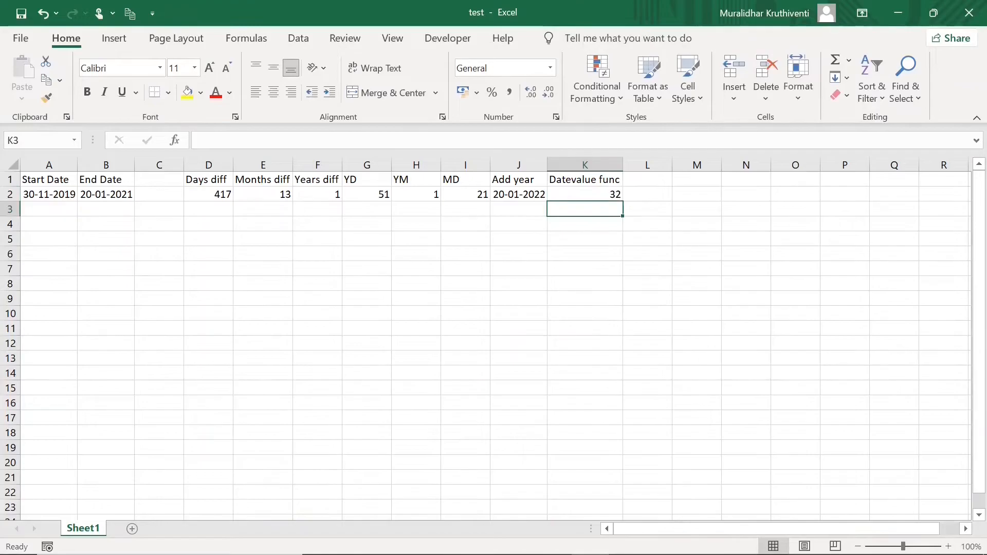
click(611, 197)
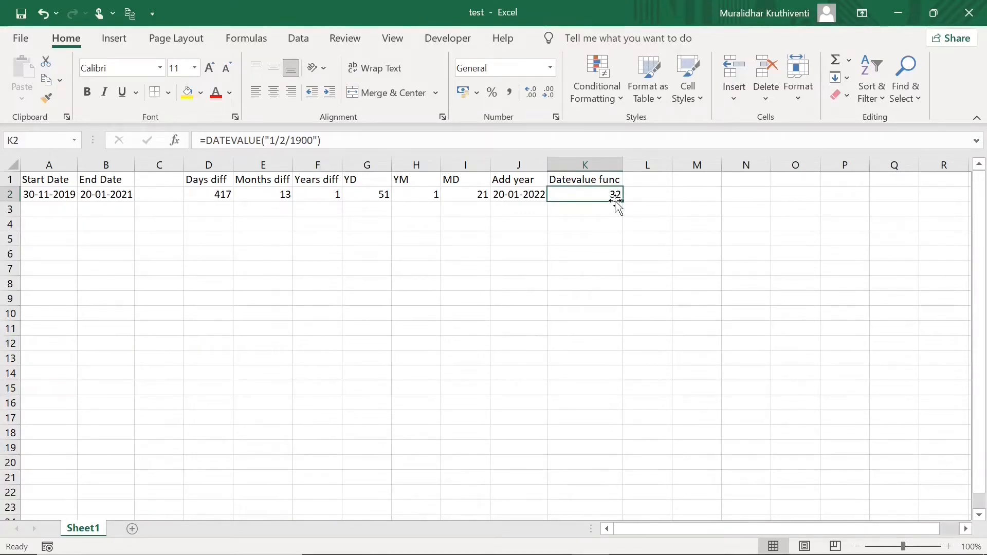
drag(625, 164, 636, 165)
key(Right)
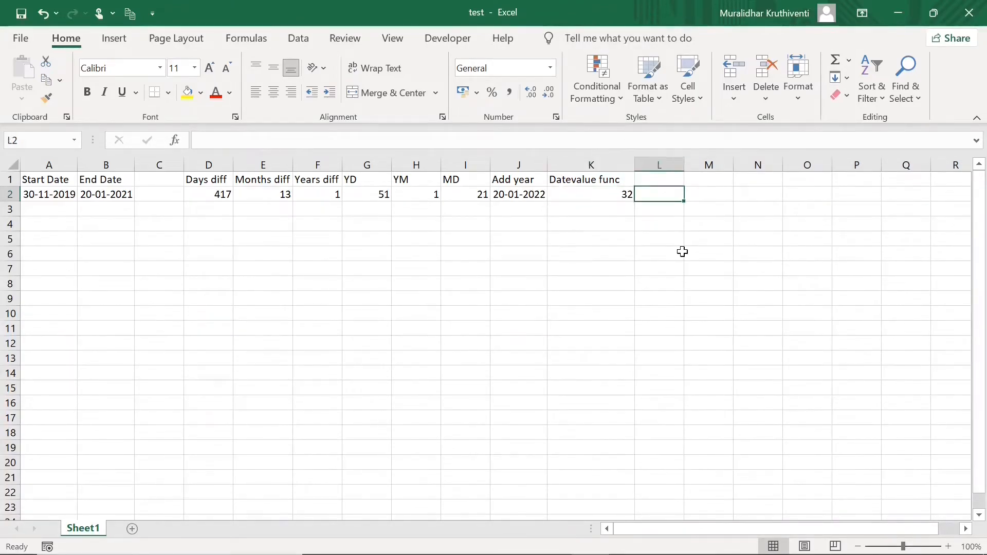
Enter the heading "Edate func" in L1 and widen column L to fit it
click(662, 177)
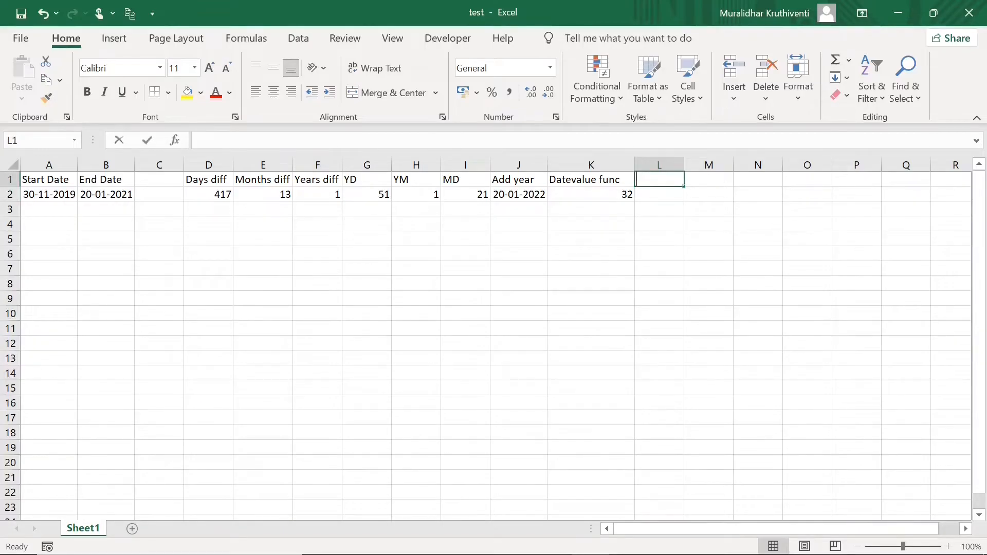
text(EDate f)
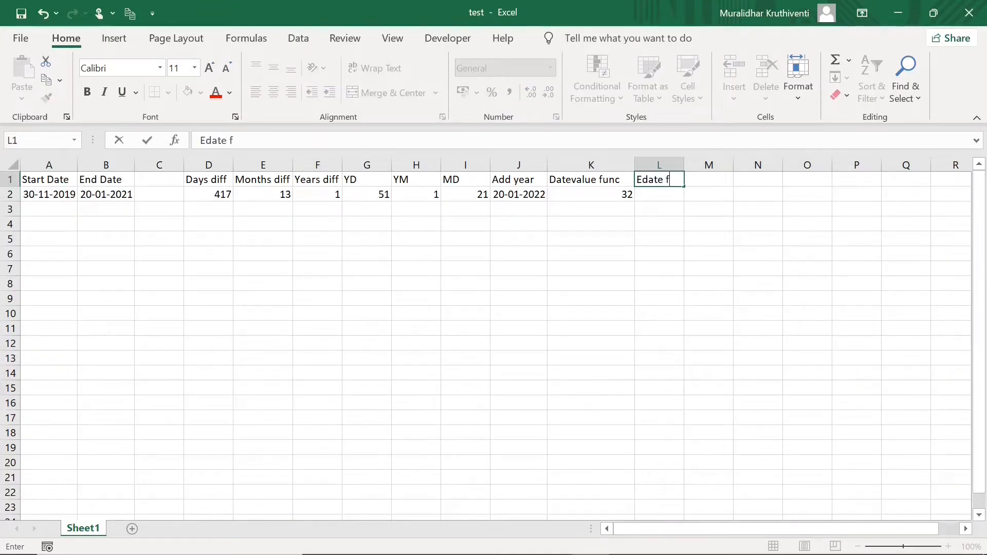
text(unc)
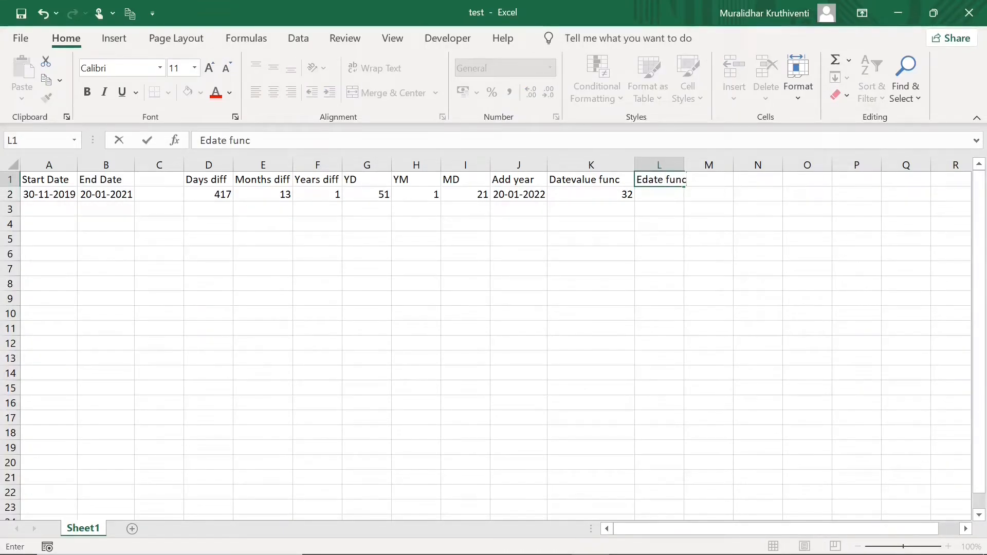
click(664, 194)
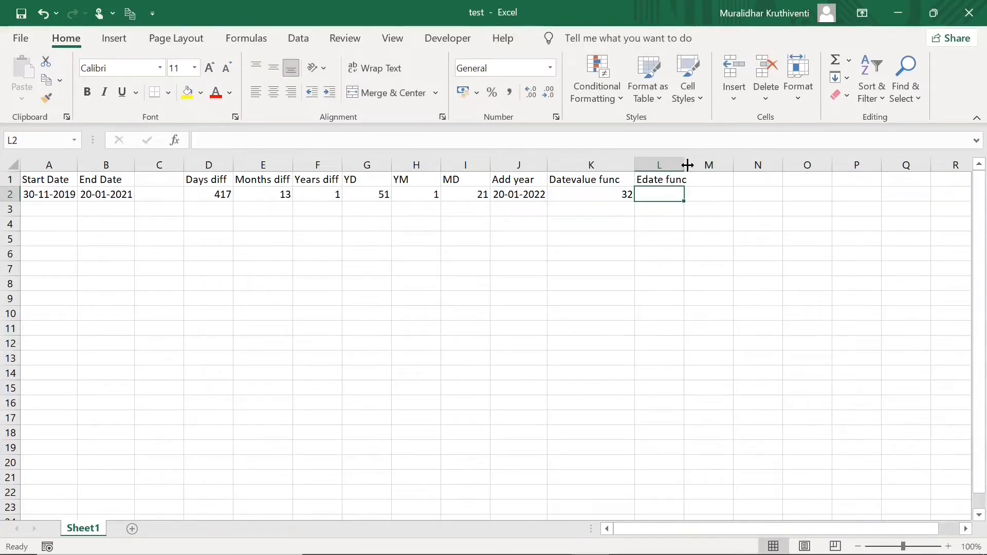
drag(686, 165, 695, 164)
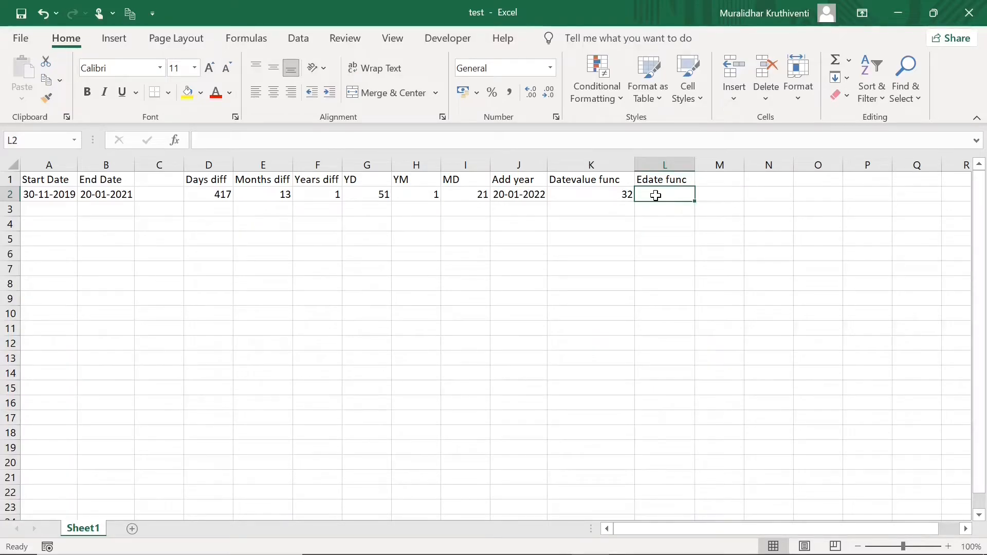
Add three months to the end date in L2 with the formula =Edate(B2,3)
click(118, 197)
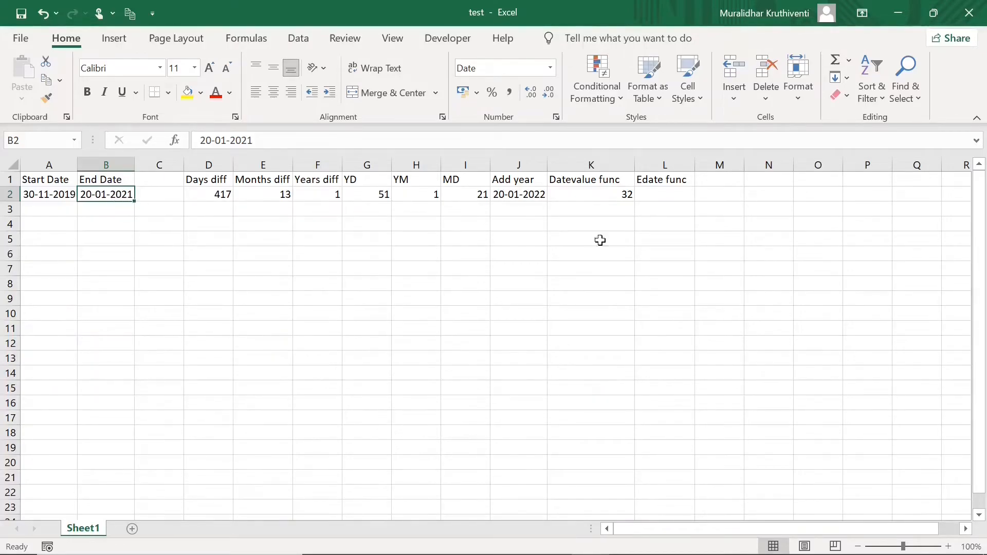
click(662, 194)
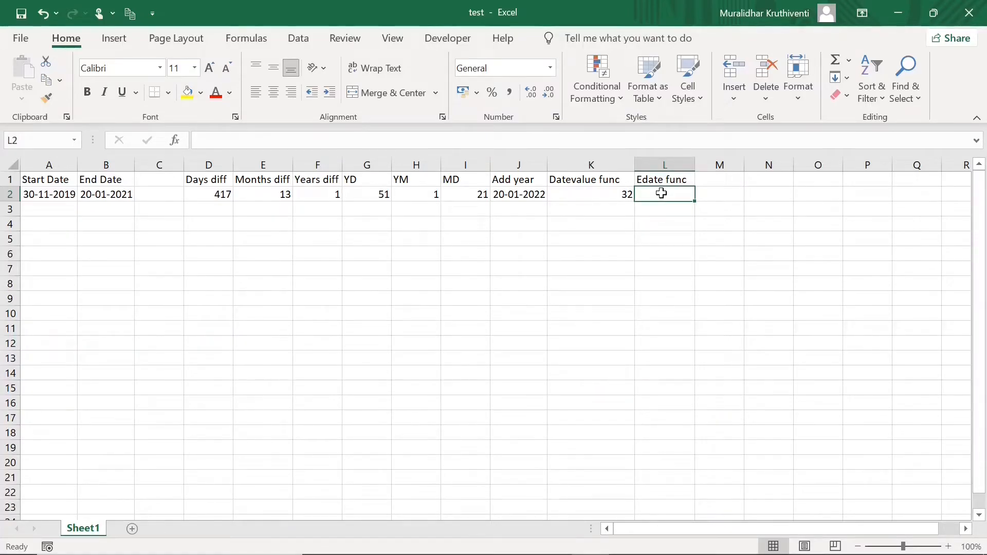
text(=E)
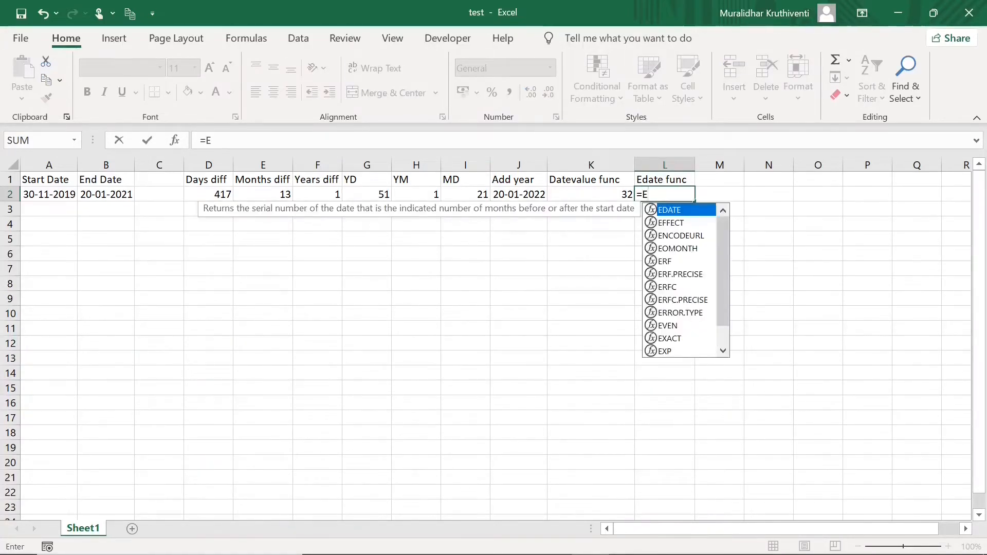
text(date)
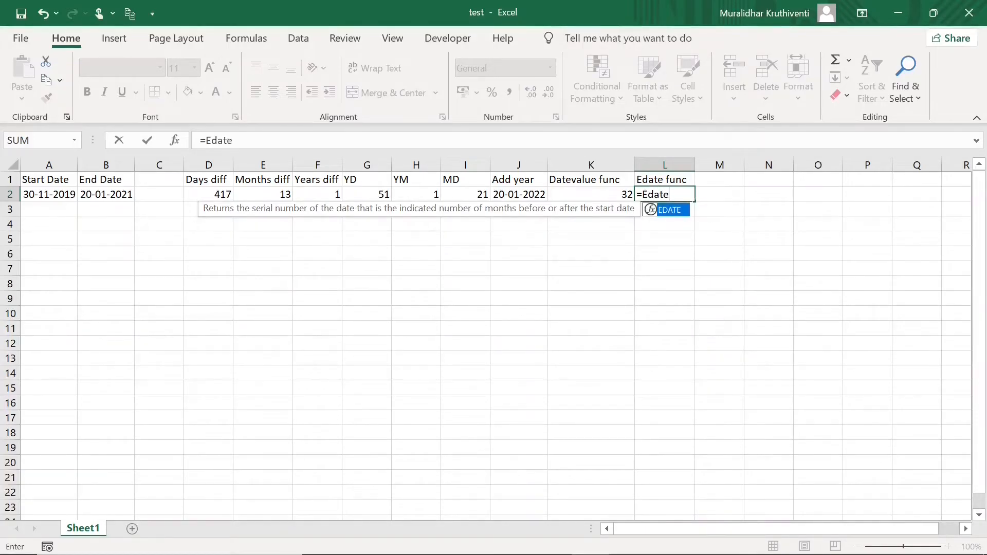
text(()
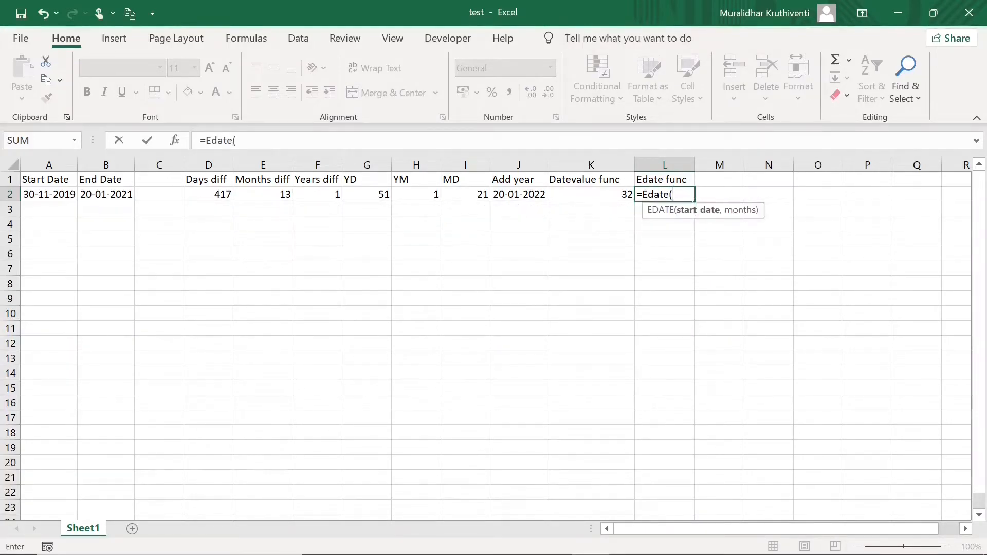
text(B2)
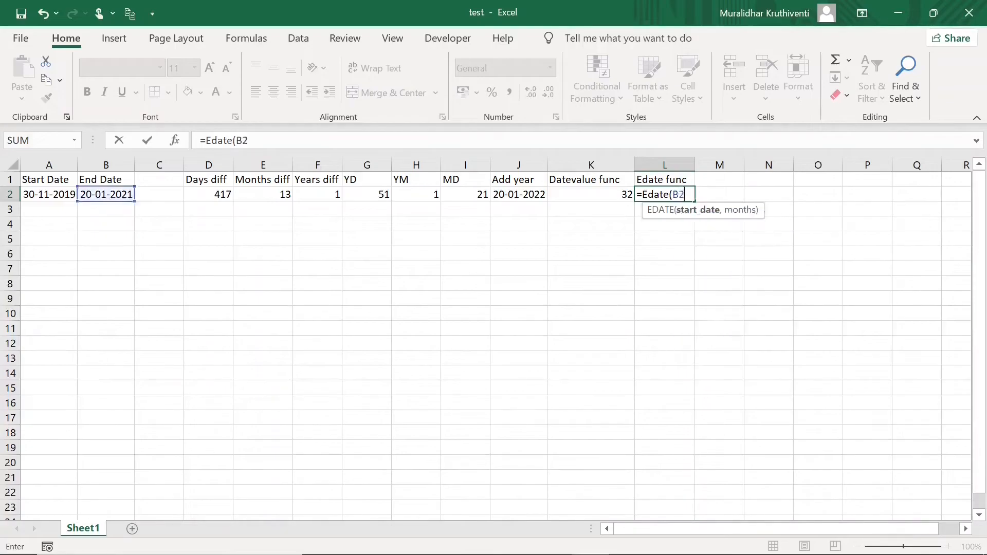
text(,3))
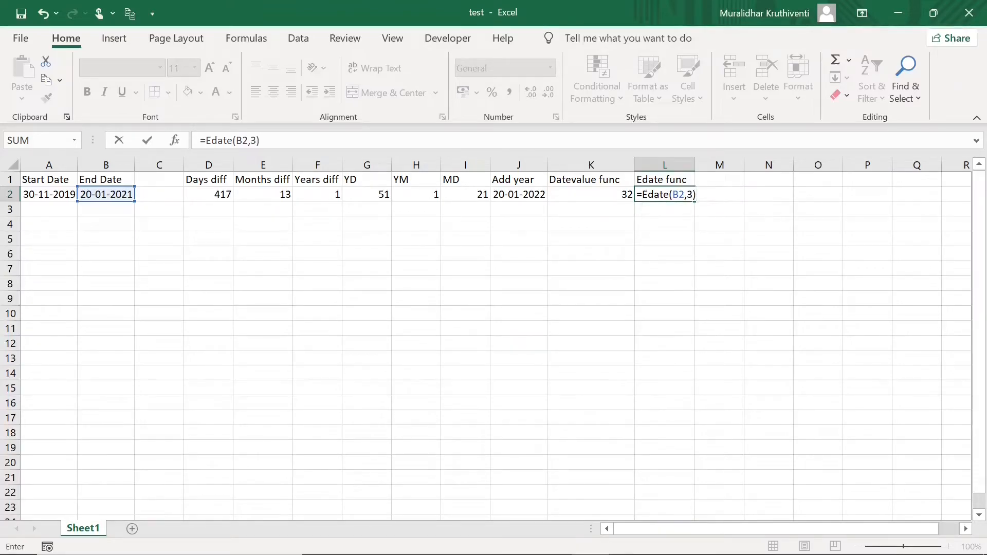
key(Return)
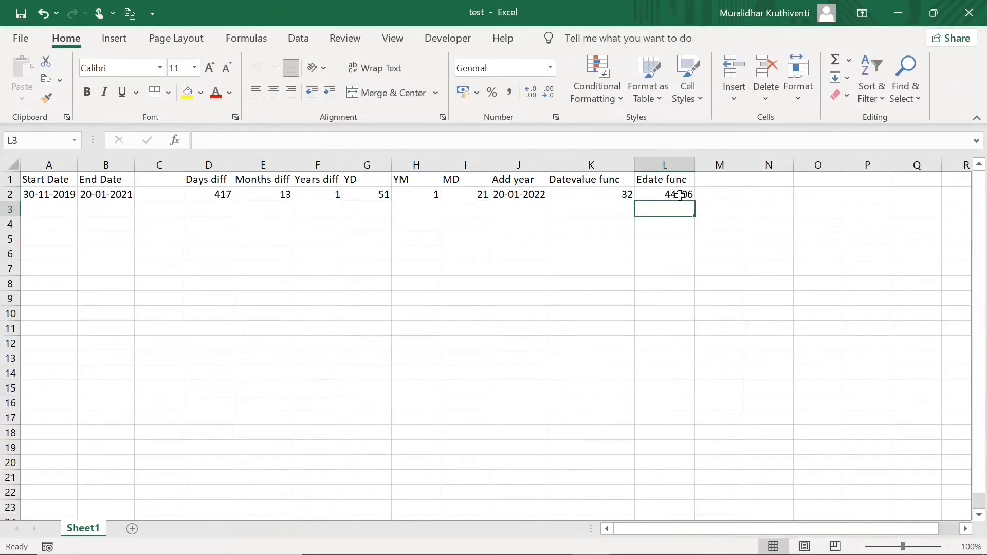
Format L2 as a Date with the *14-03-2012 type and compare it with the end date in B2
click(680, 195)
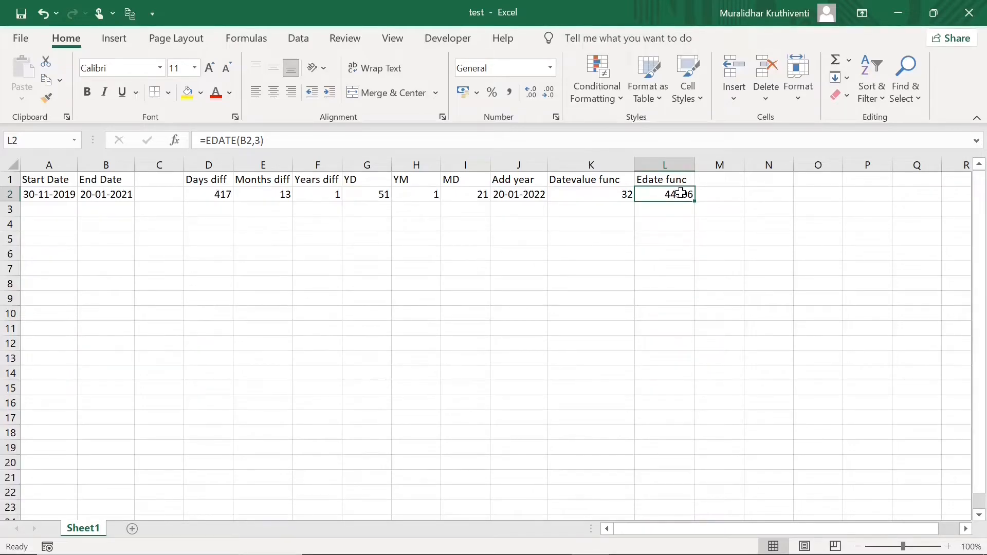
right_click(681, 193)
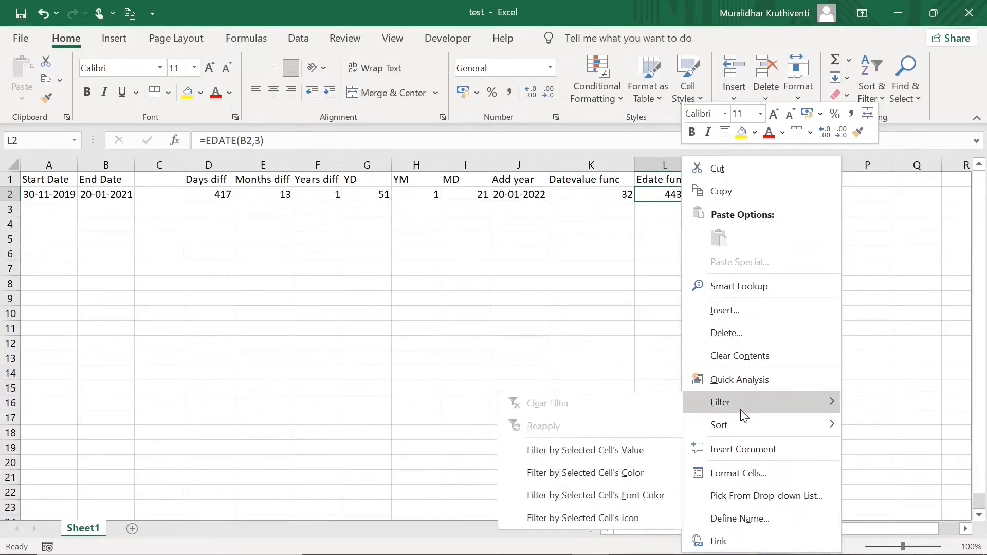
click(743, 476)
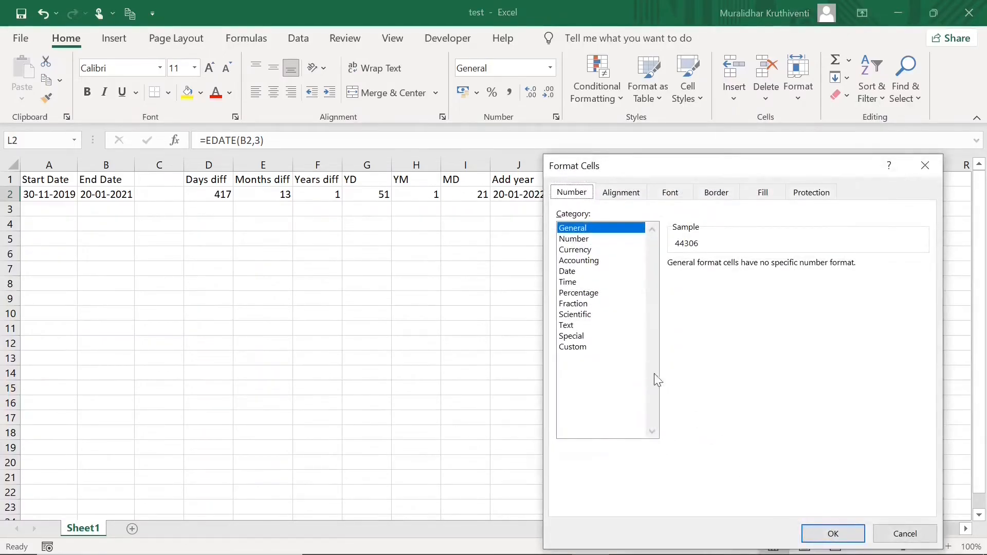
click(567, 271)
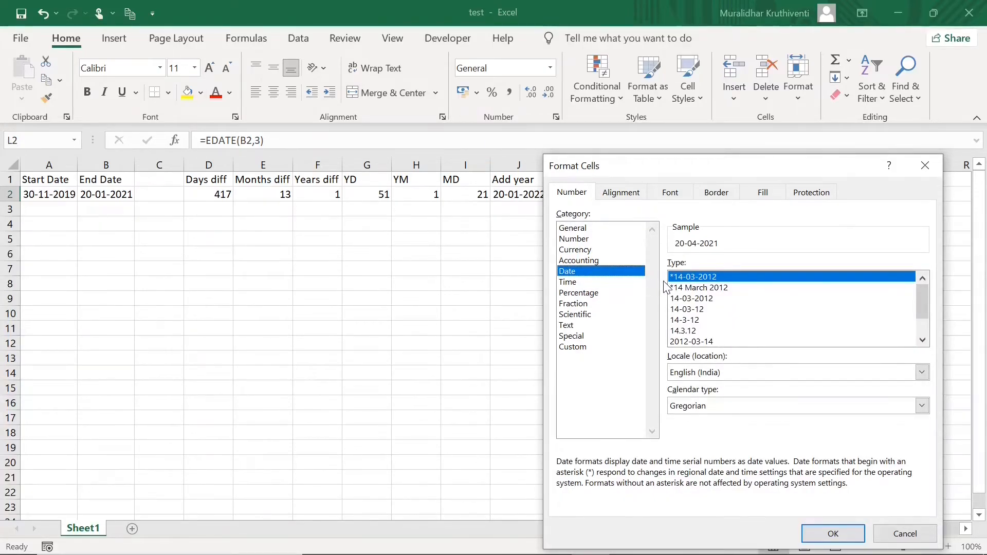
click(837, 539)
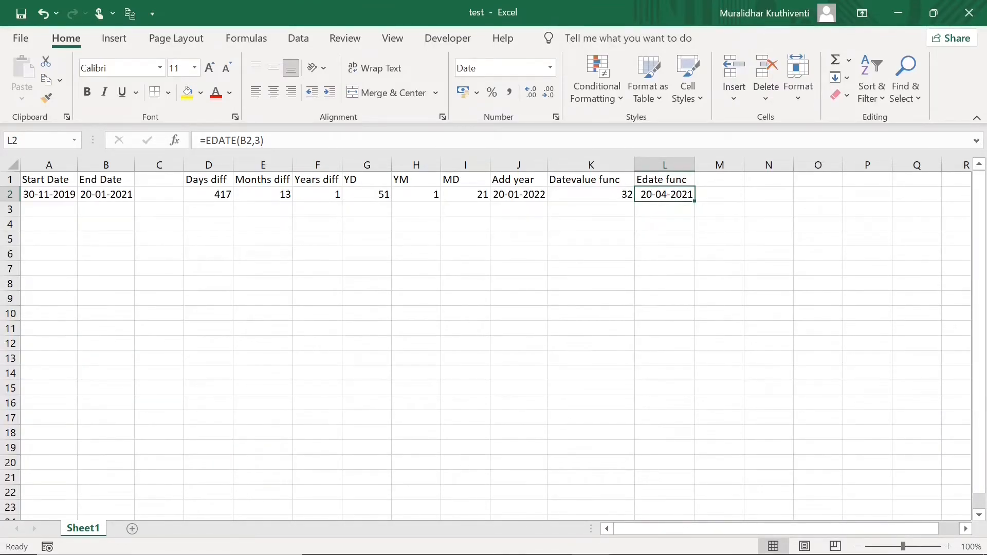
click(110, 196)
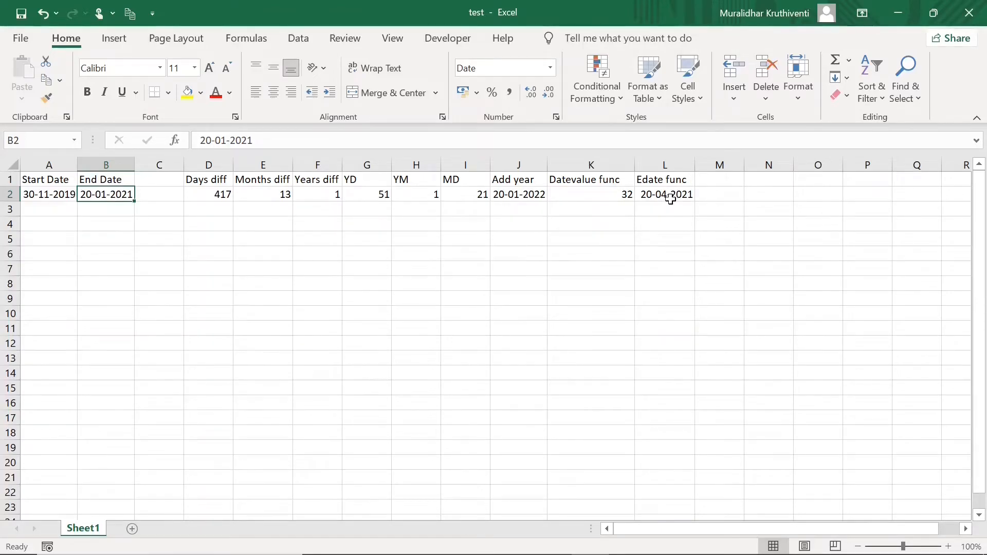
click(670, 200)
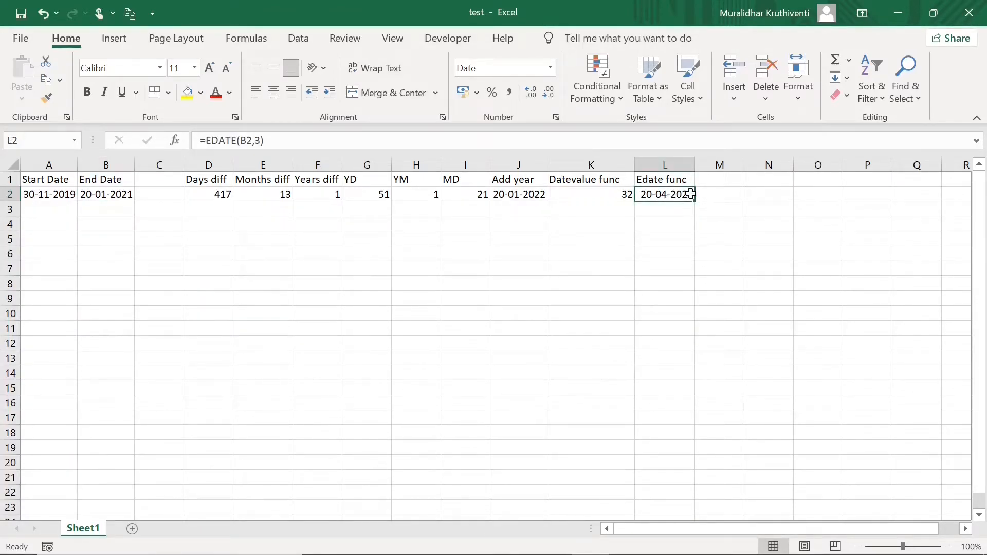
Enter the heading "EOMonth func" in M1 and fit column M's width to it
click(720, 181)
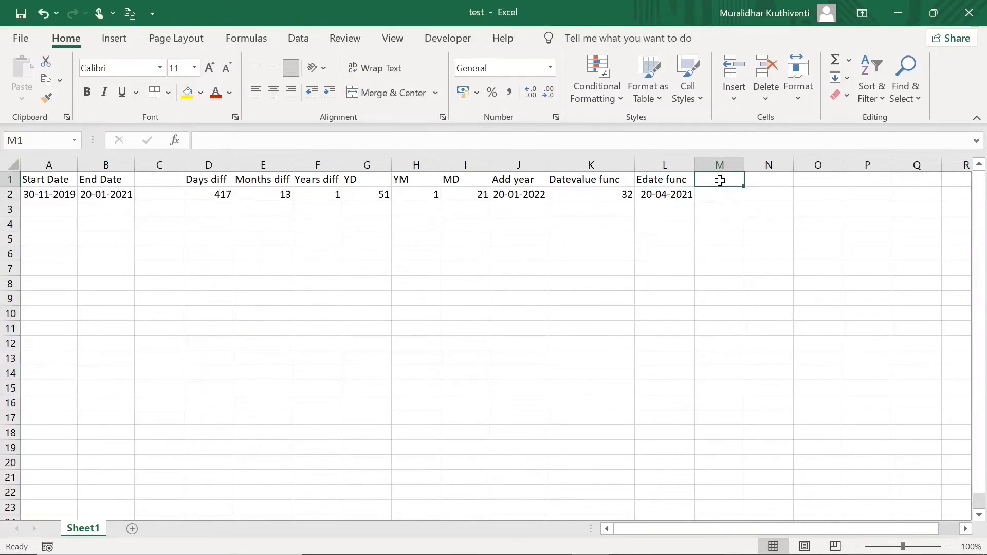
text(EOMonth func)
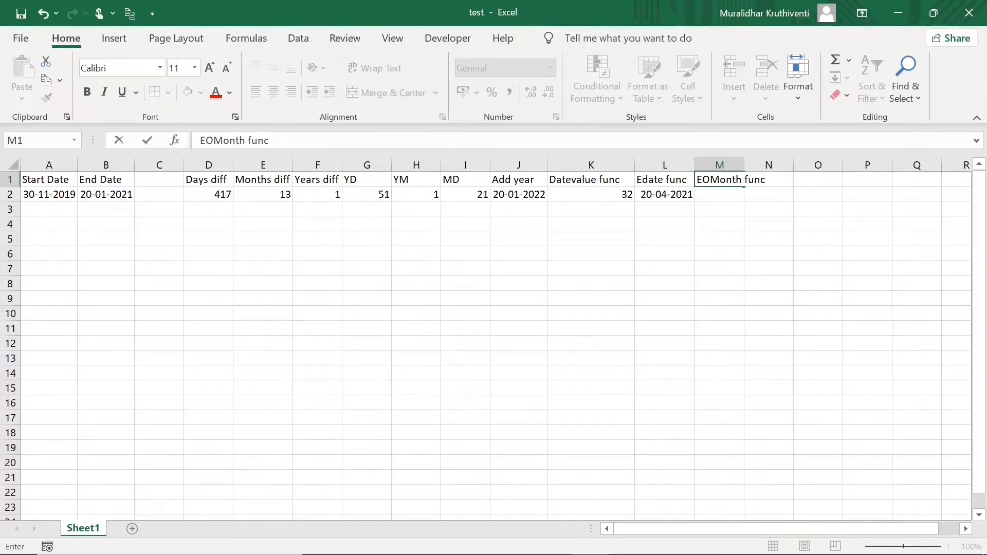
click(751, 193)
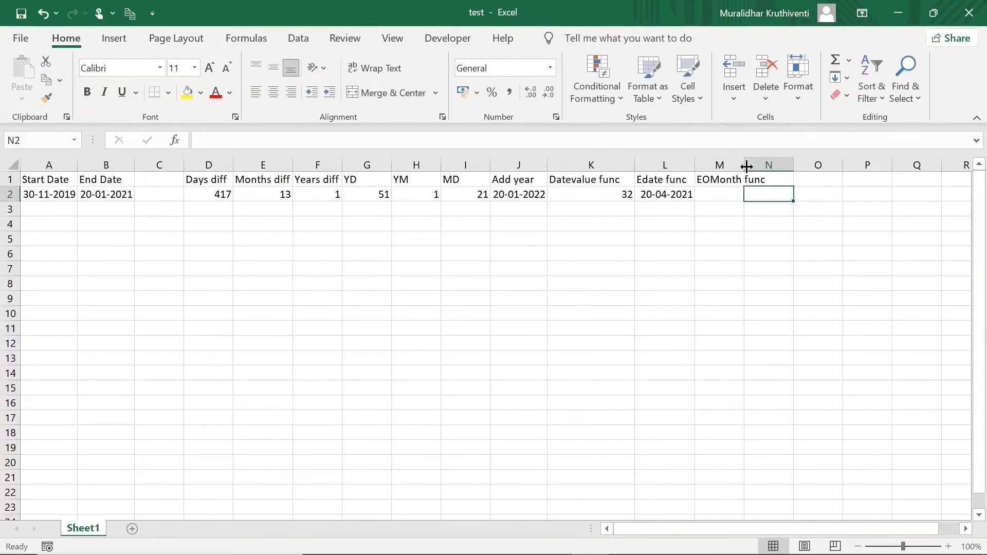
double_click(746, 165)
click(739, 195)
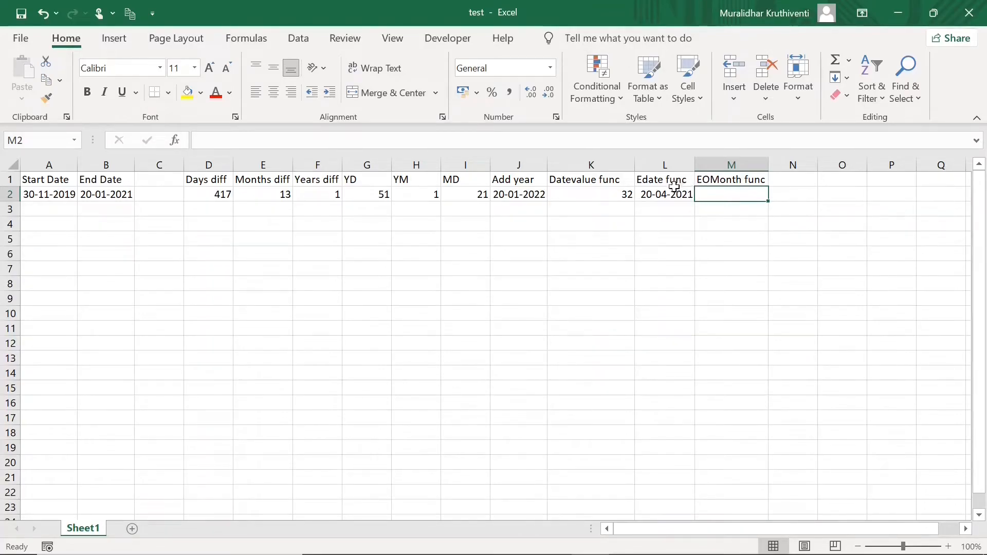
Calculate the month end three months after the end date in M2 with the formula =Eomonth(B2,3)
click(658, 194)
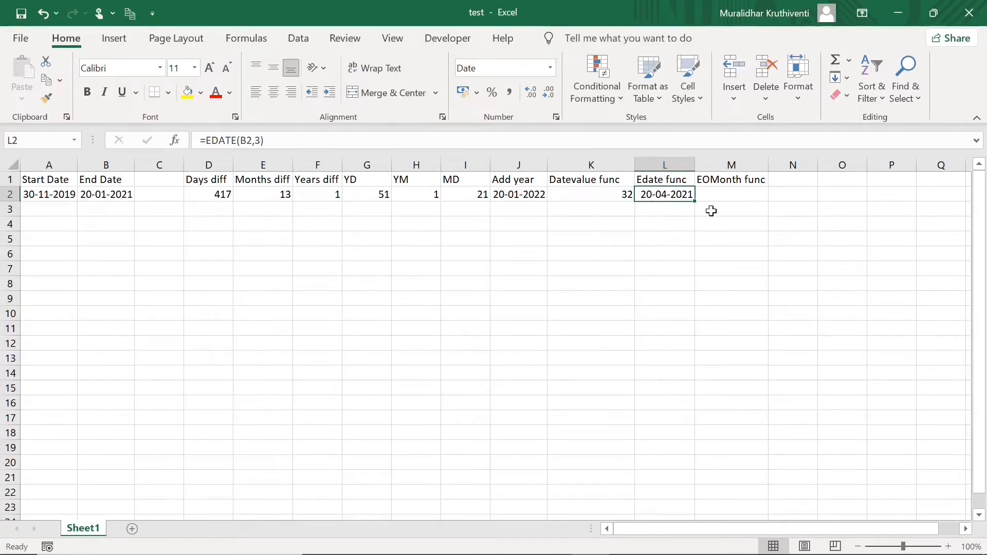
click(716, 196)
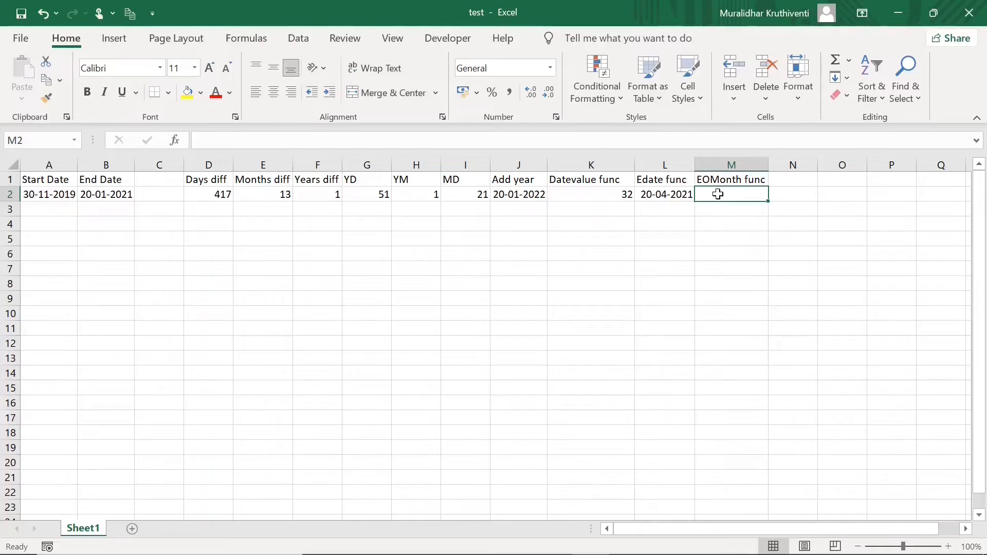
text(=E)
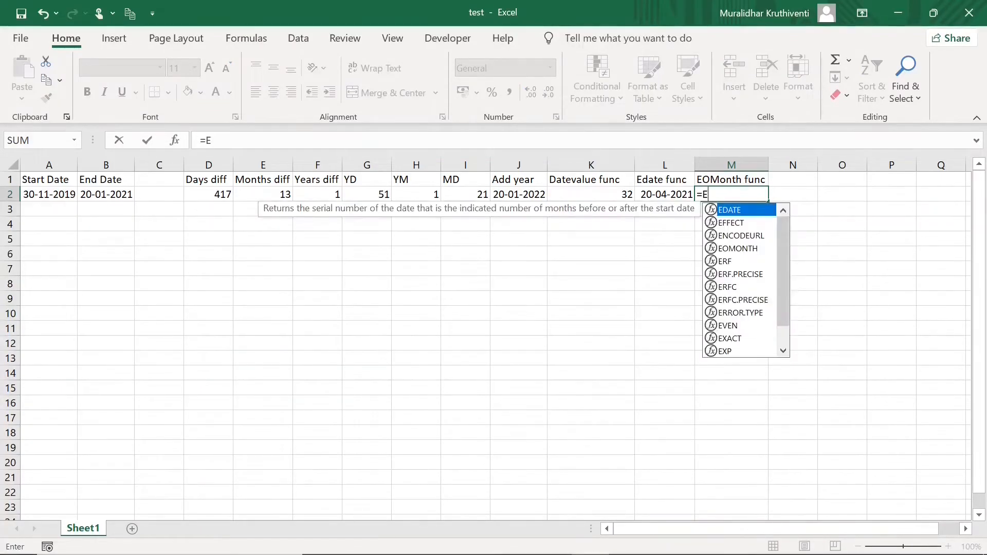
text(omo)
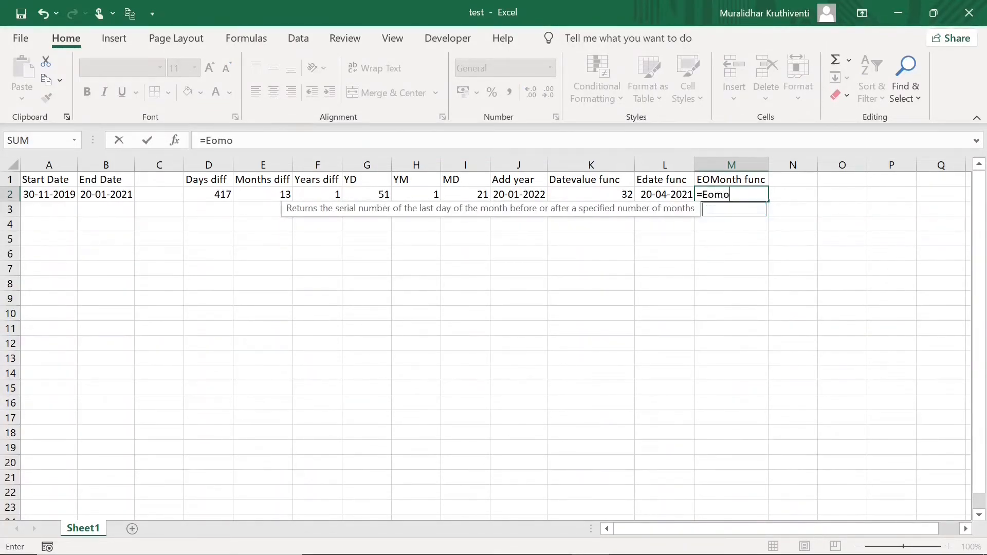
text(nth()
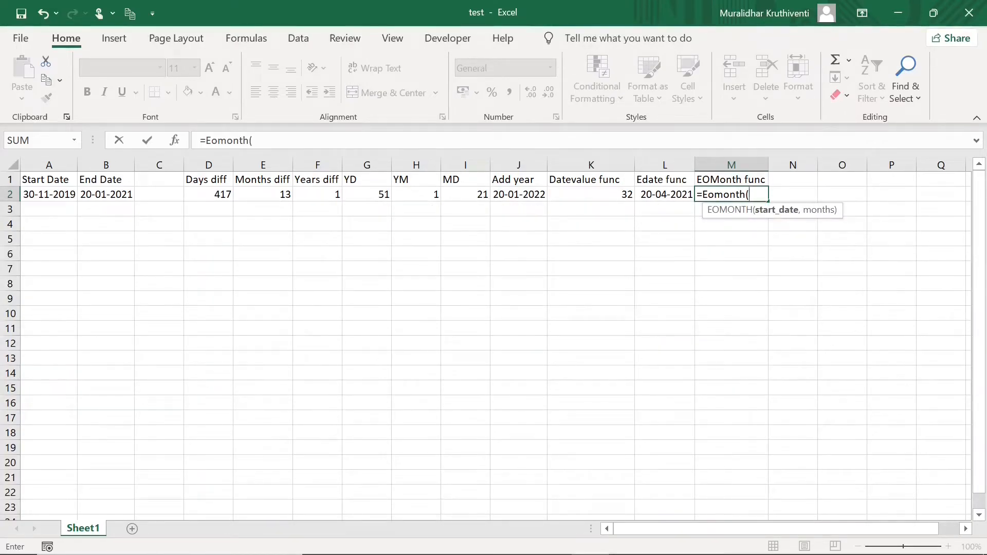
text(B)
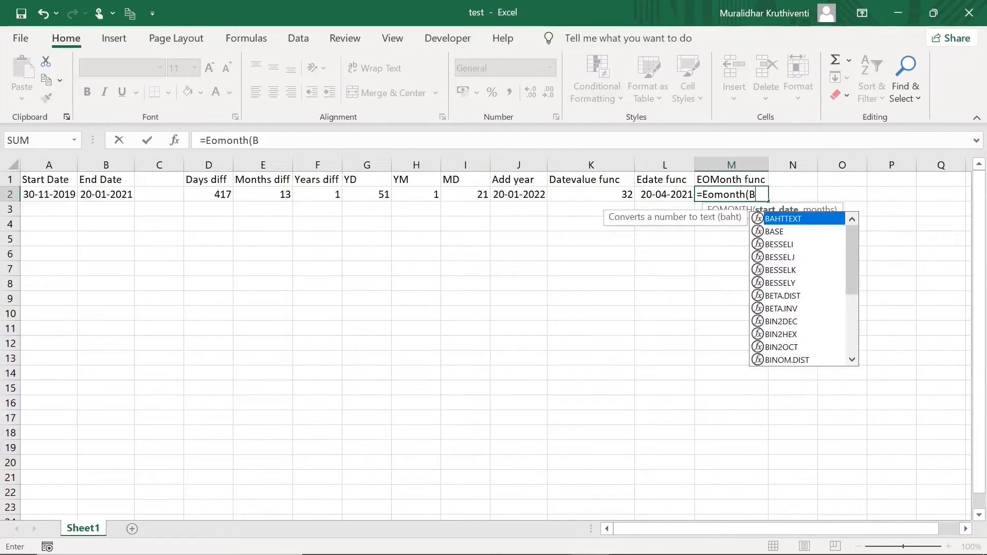
text(2)
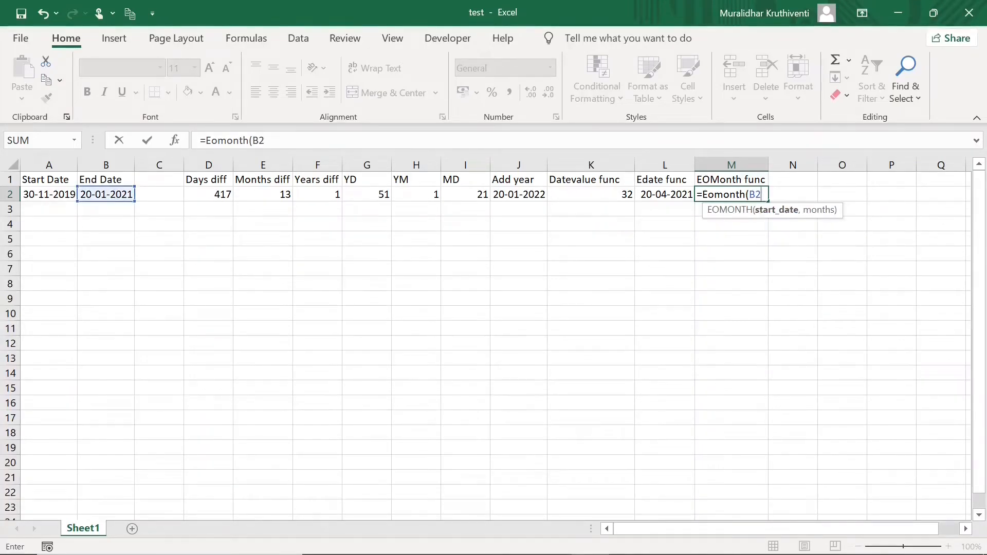
text(,)
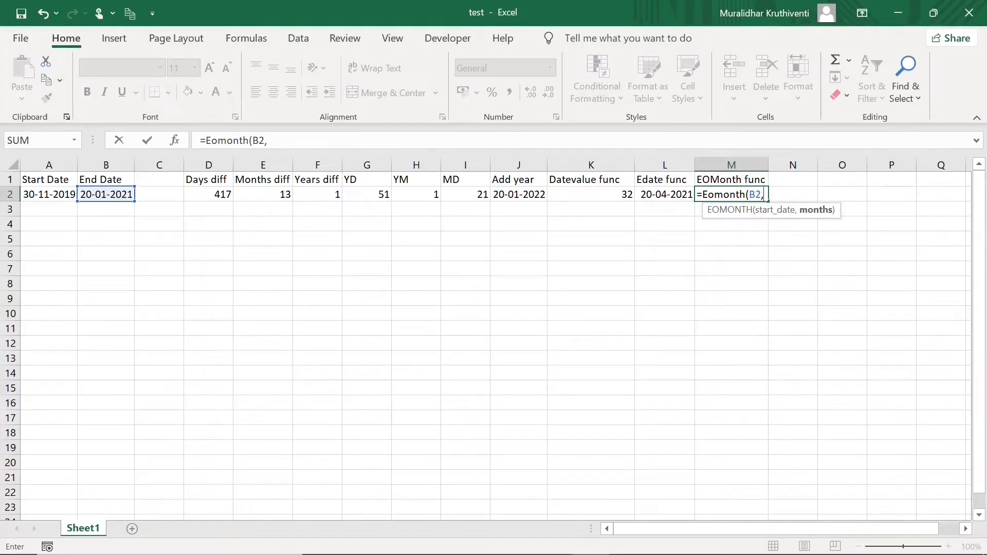
text(3))
key(Return)
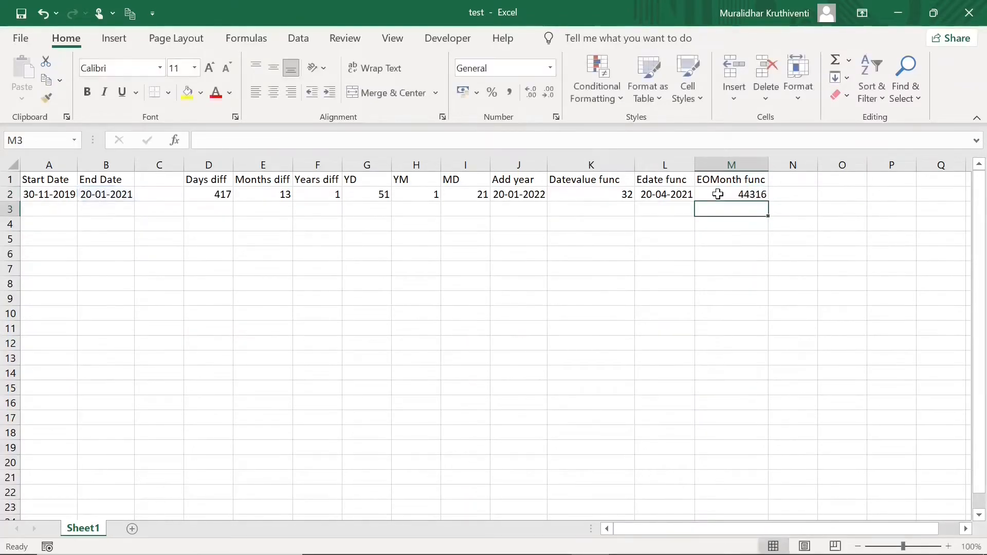
Format the EOMONTH result in M2 as a Date with the *14-03-2012 type
click(755, 195)
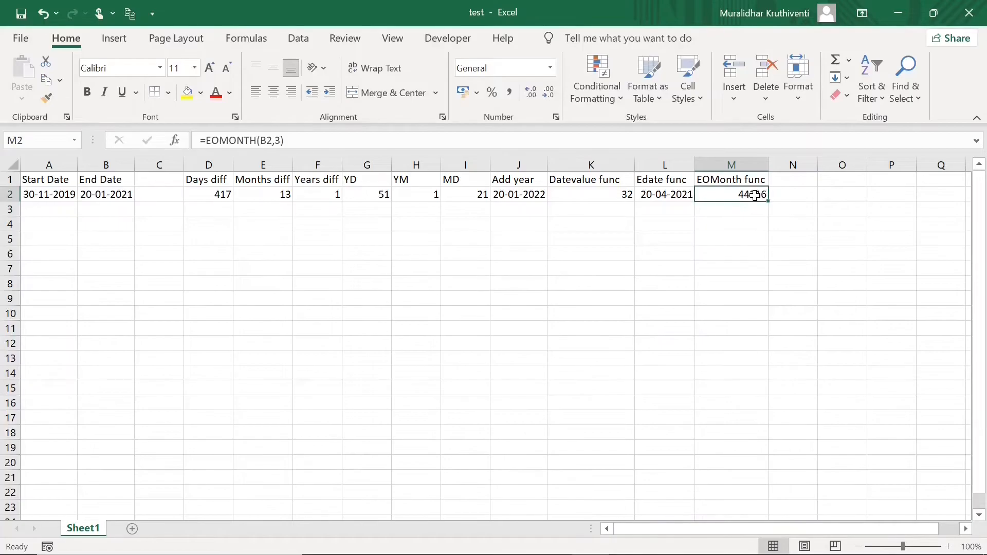
right_click(755, 196)
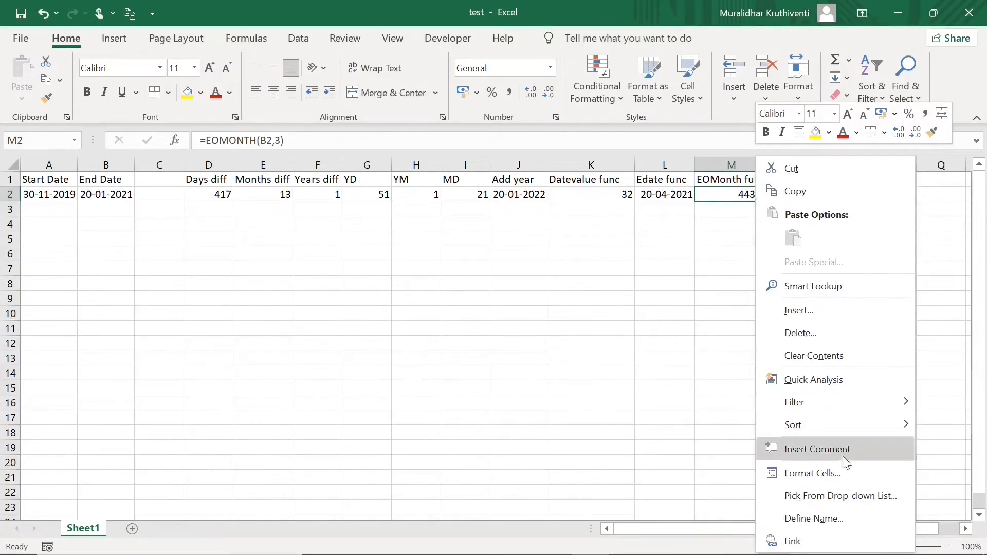
click(841, 472)
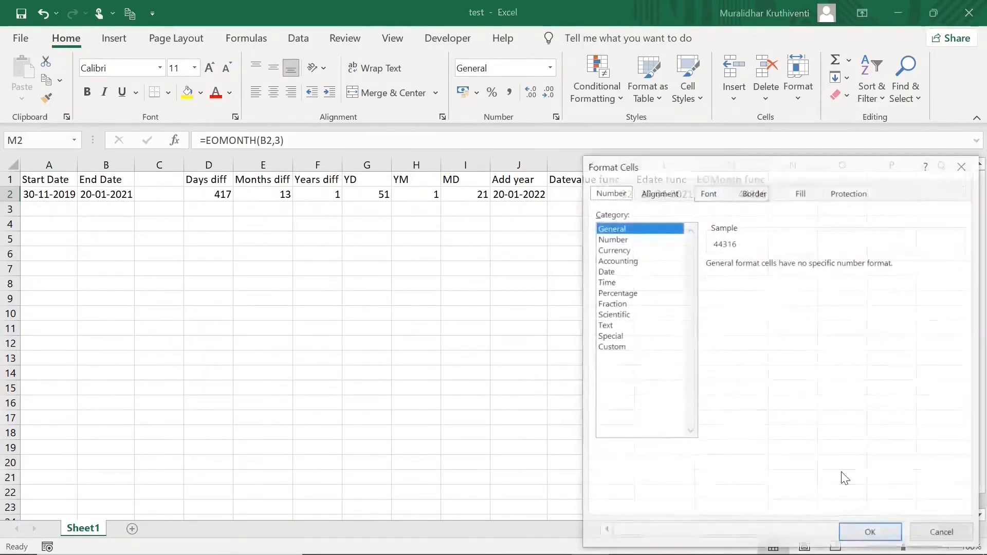
click(612, 273)
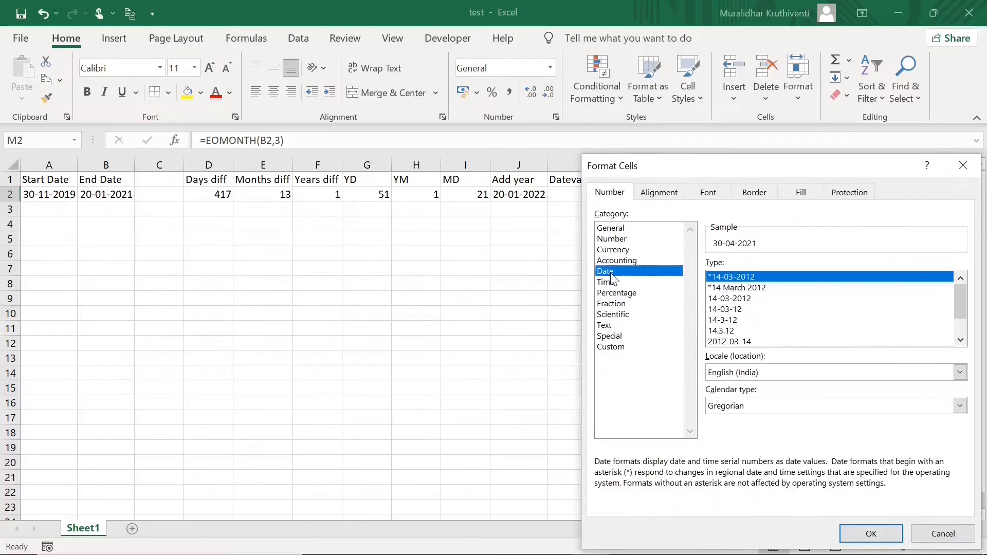
click(871, 534)
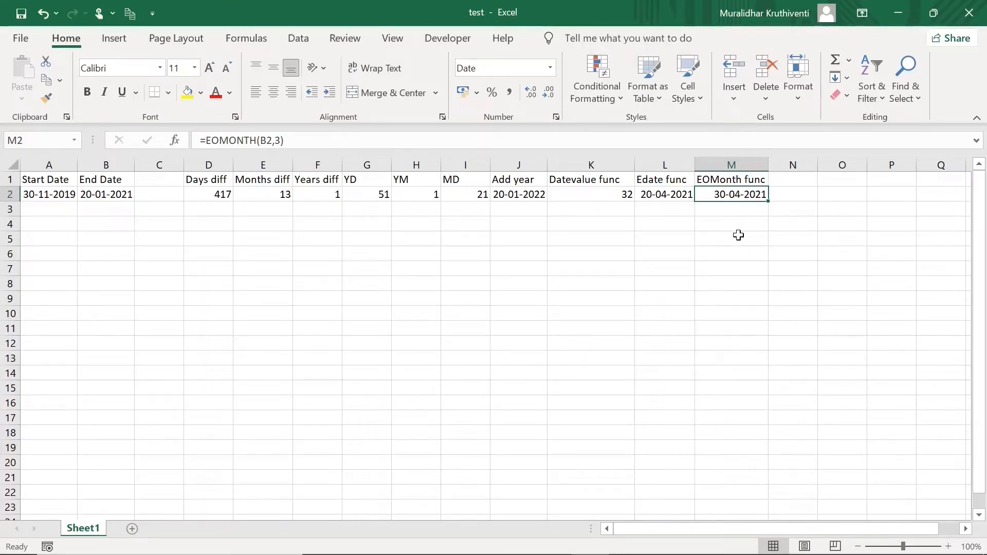
Enter the heading "today" in N1 and return the current date in N2 with the formula =today()
key(Right)
key(Up)
text(today)
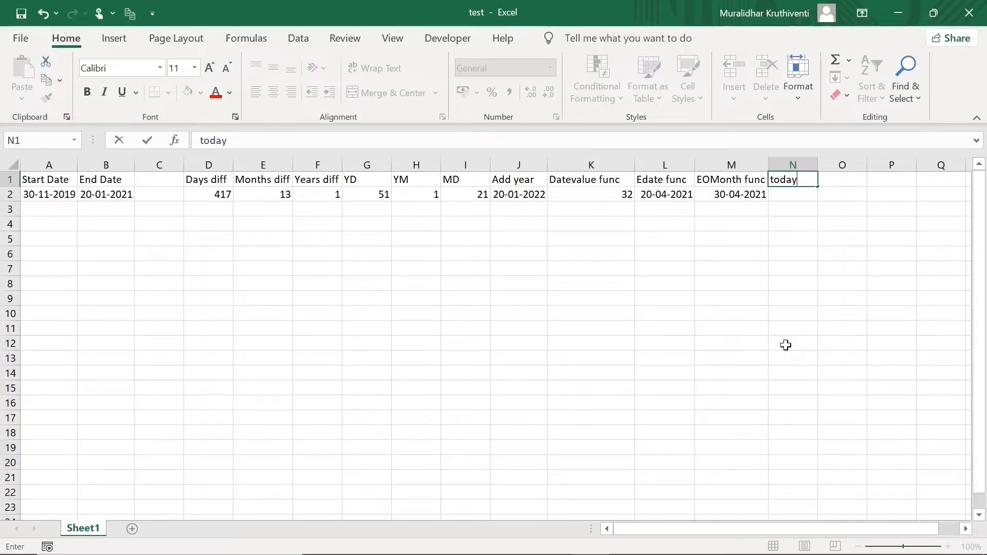
click(796, 201)
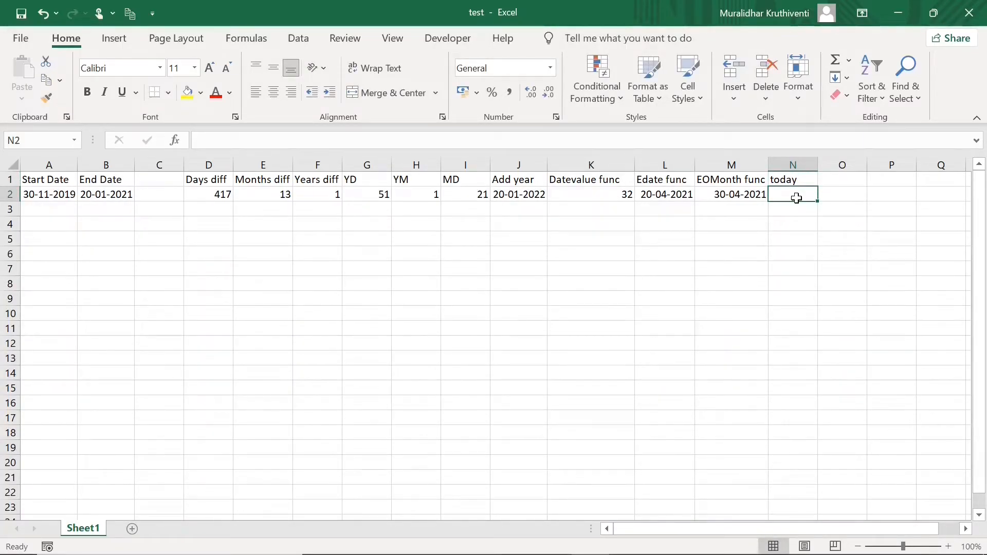
text(=today)
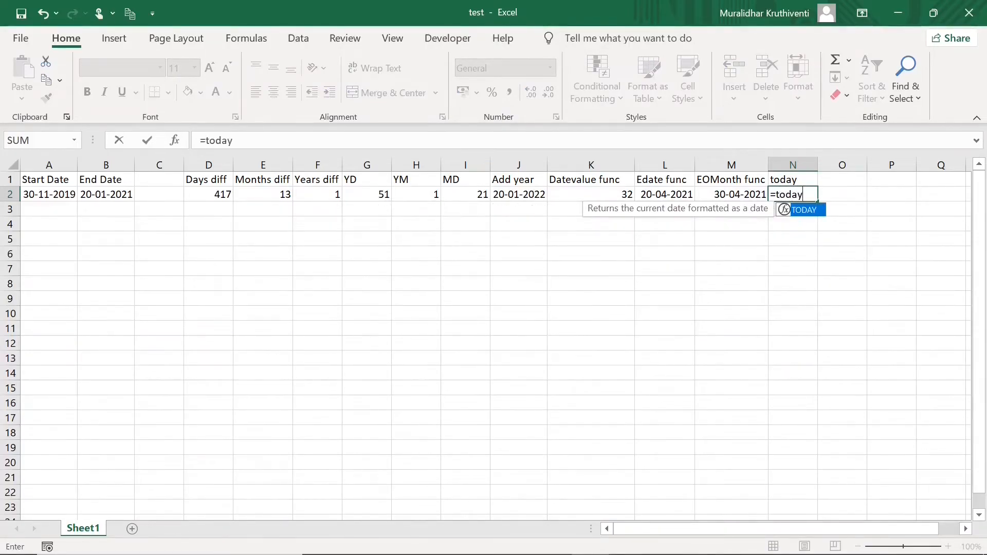
text(())
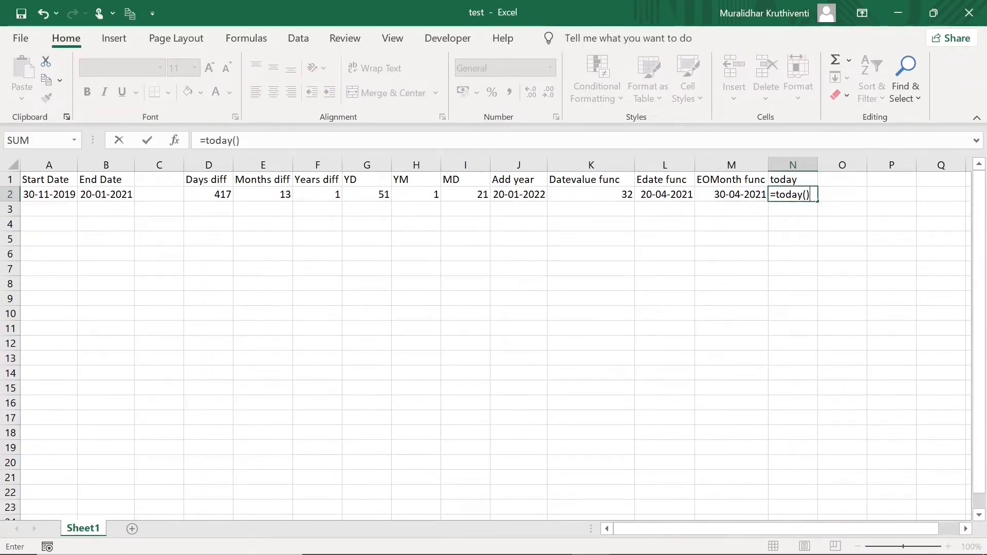
key(Return)
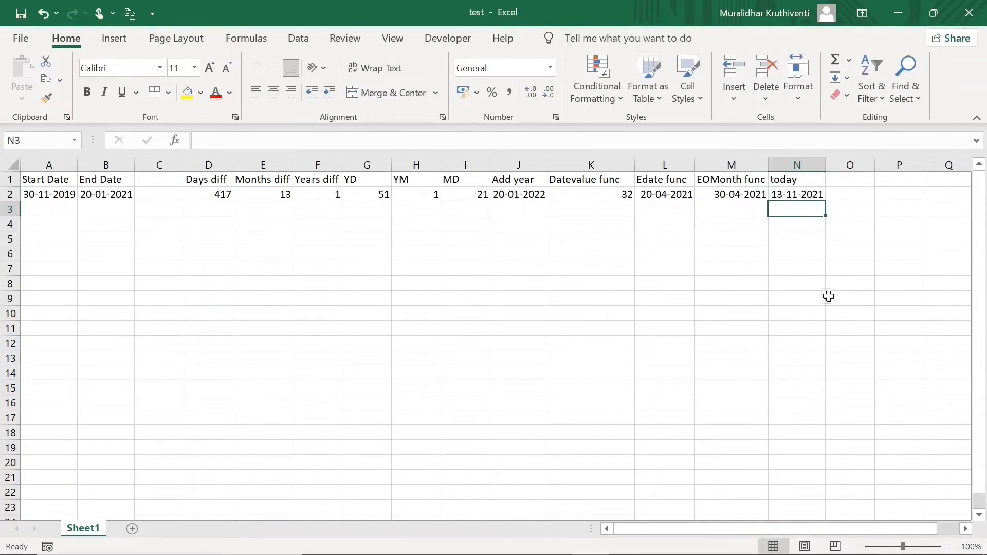
mouse_move(914, 554)
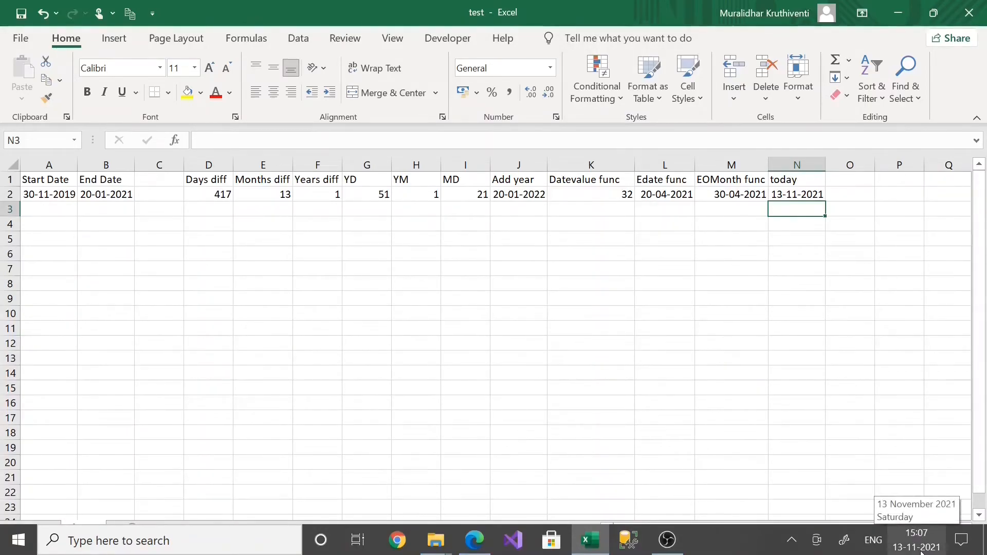
Enter the heading "weekday" in O1 and get the weekday number of today's date in O2 with =weekday(N2)
click(849, 183)
text(weekday)
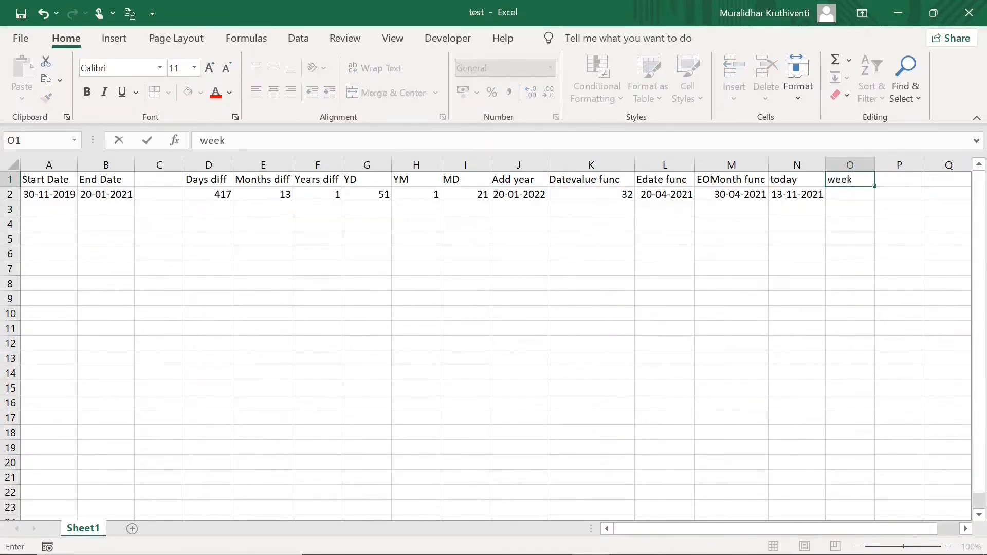
right_click(848, 198)
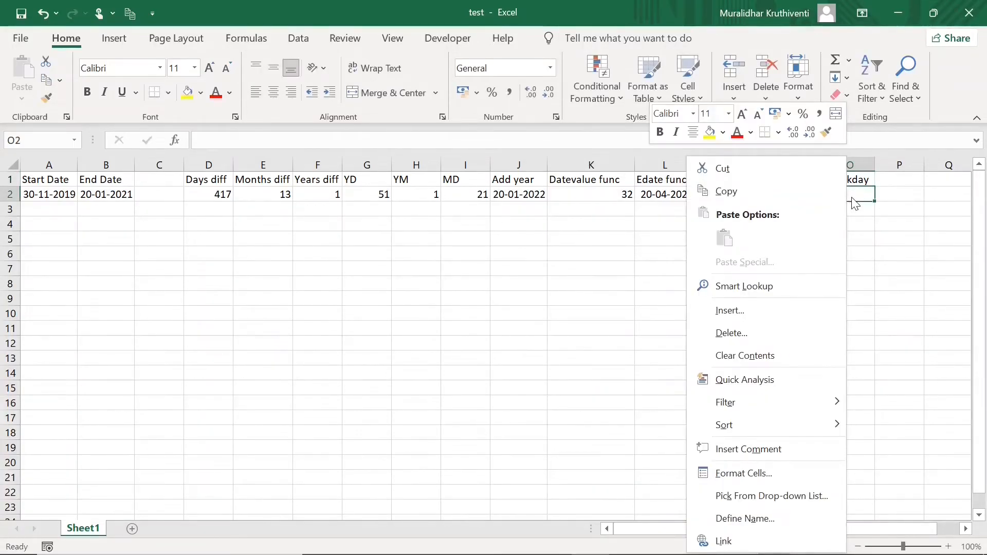
click(851, 198)
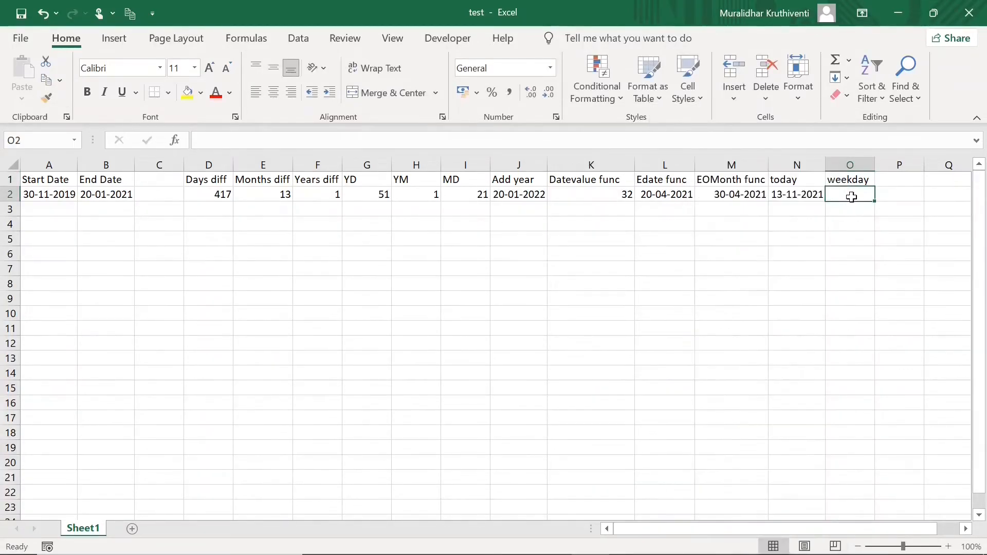
click(797, 196)
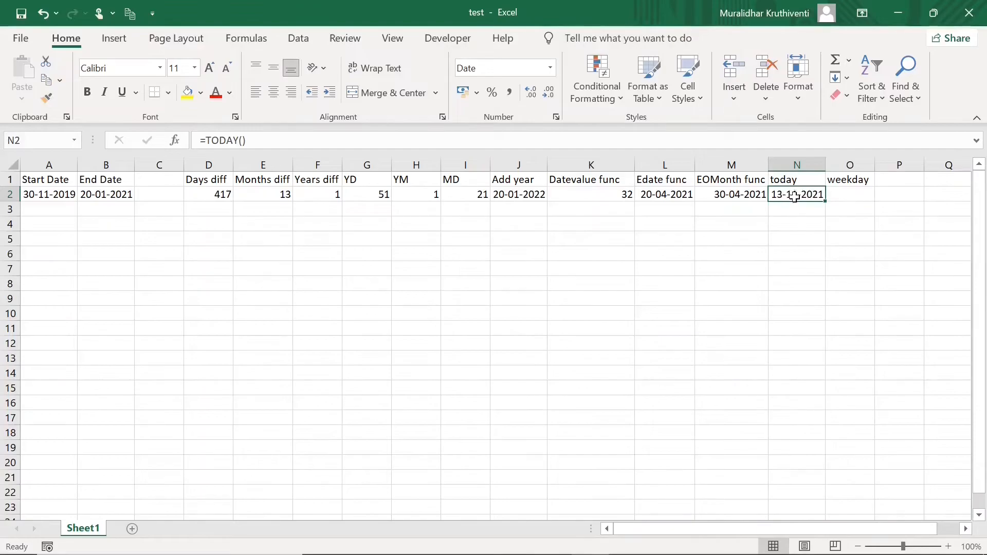
click(838, 196)
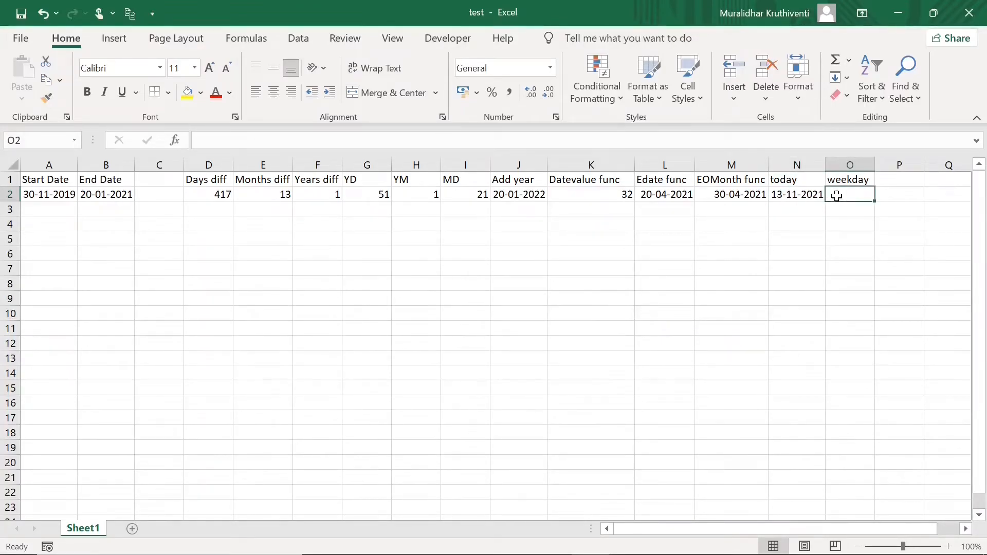
text(=w)
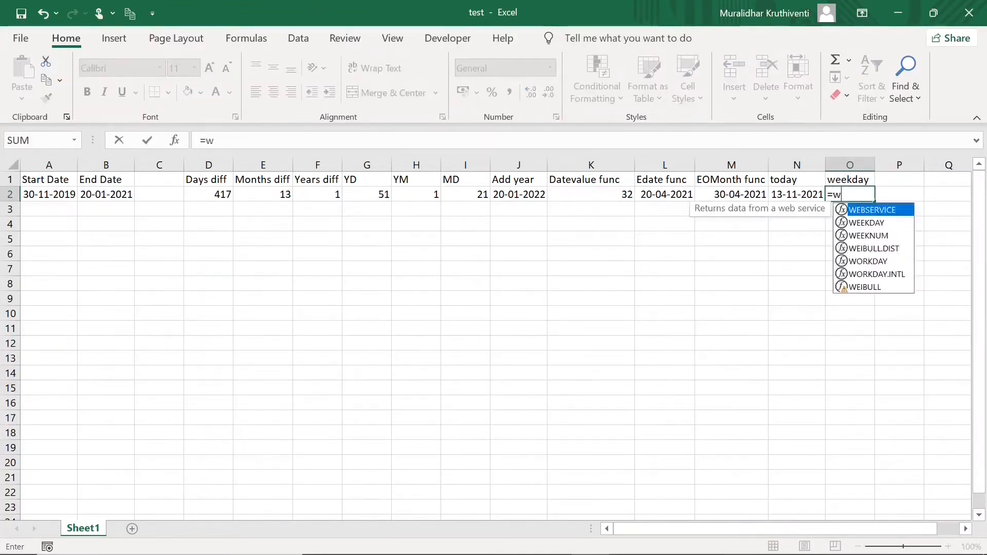
text(eekday)
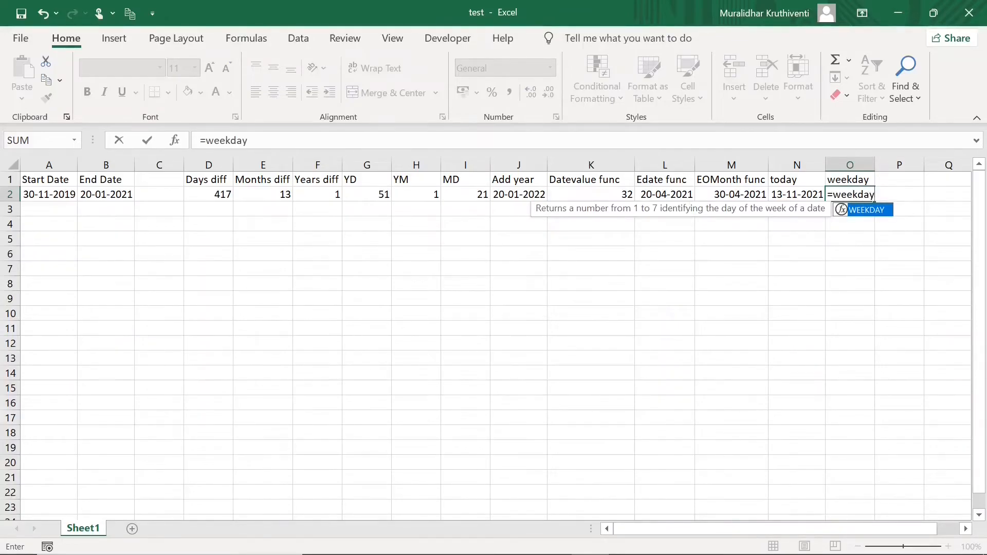
text(()
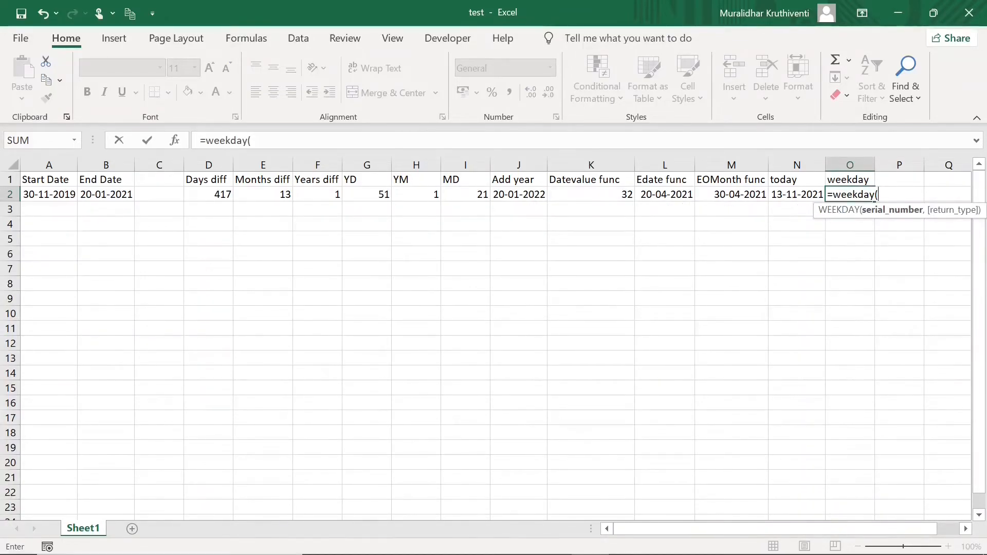
text(N2)
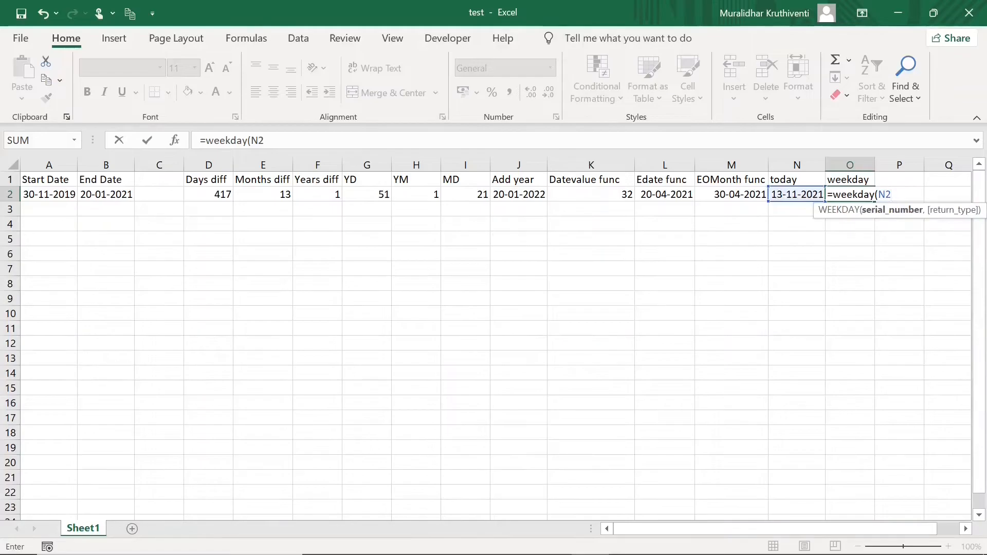
text())
key(Return)
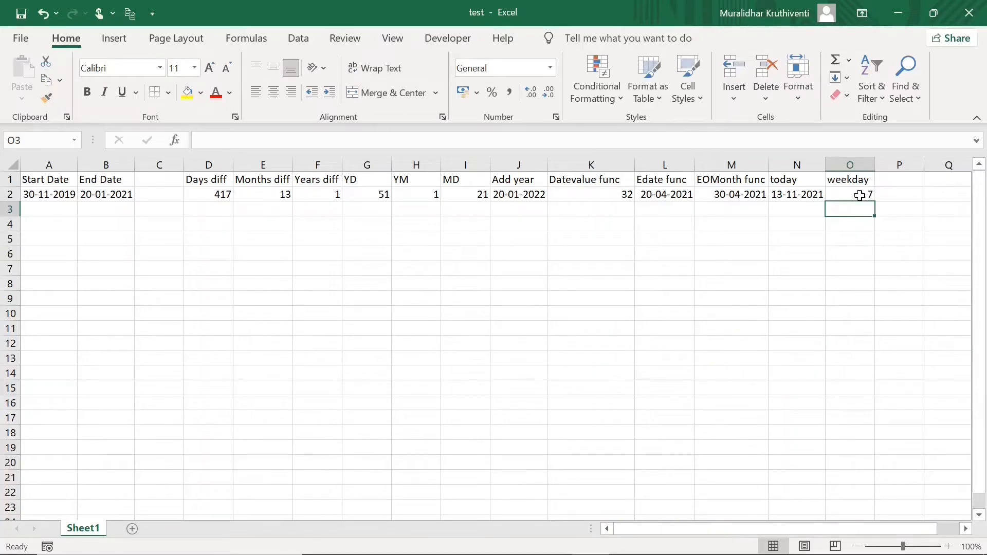
Enter the heading "now" in P1 and return the current date and time in P2 with the formula =now()
click(899, 182)
text(now)
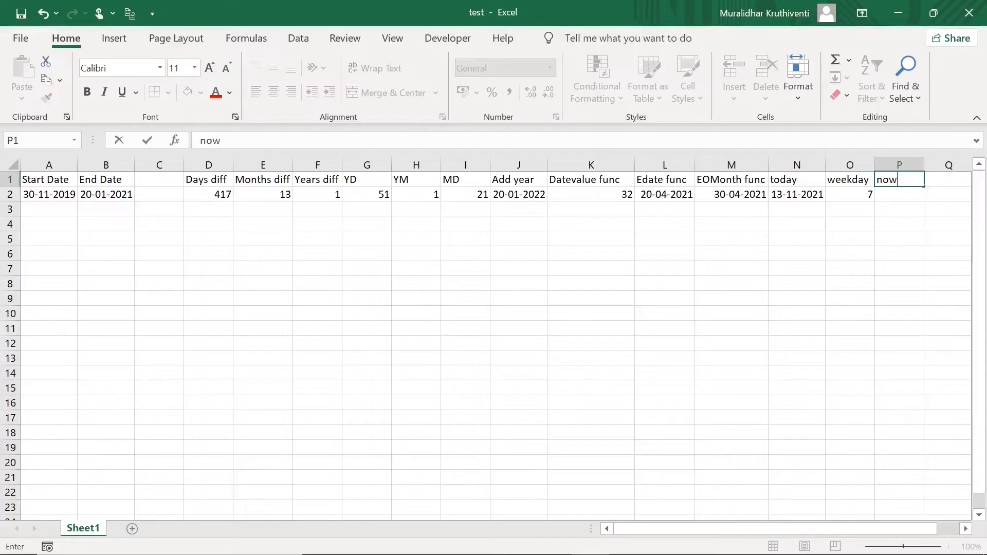
click(899, 193)
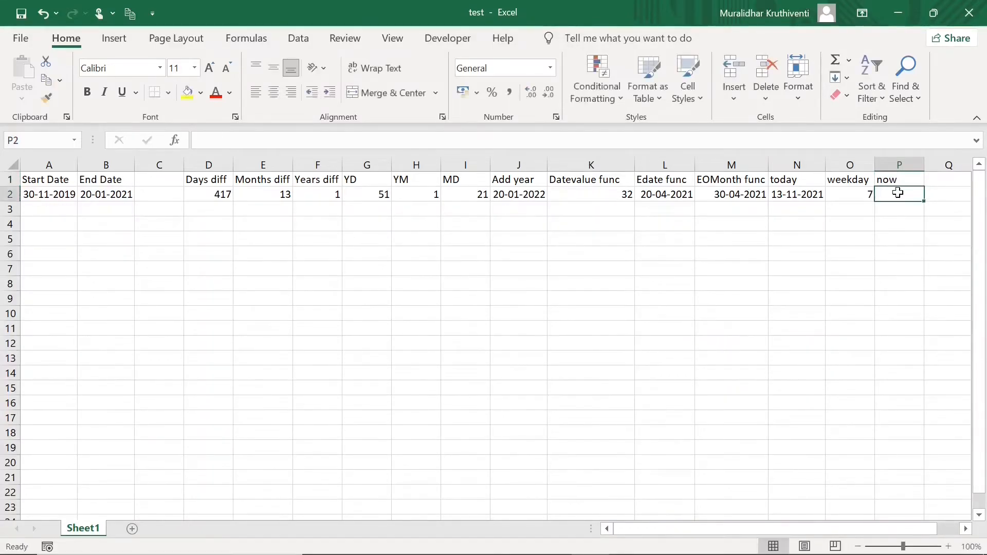
text(=n)
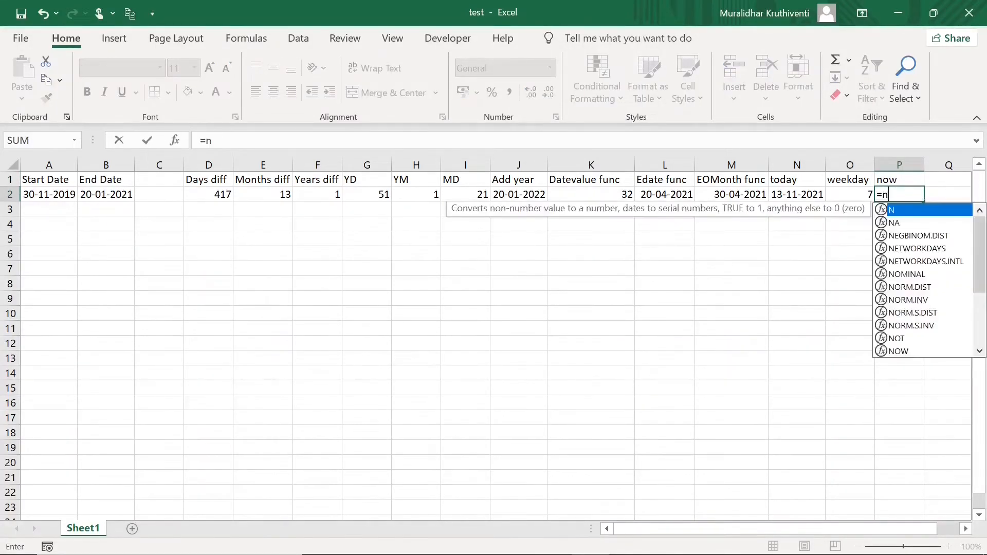
text(ow())
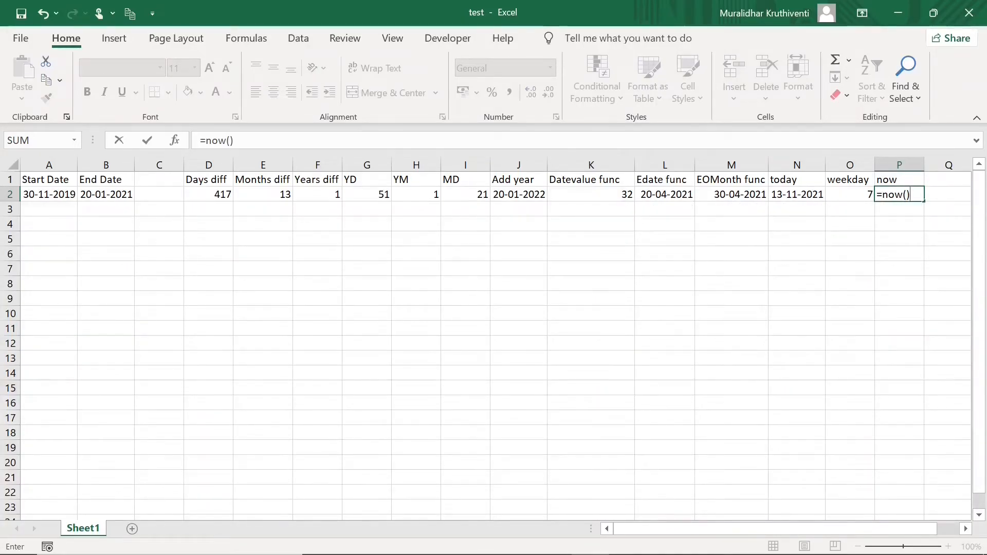
key(Return)
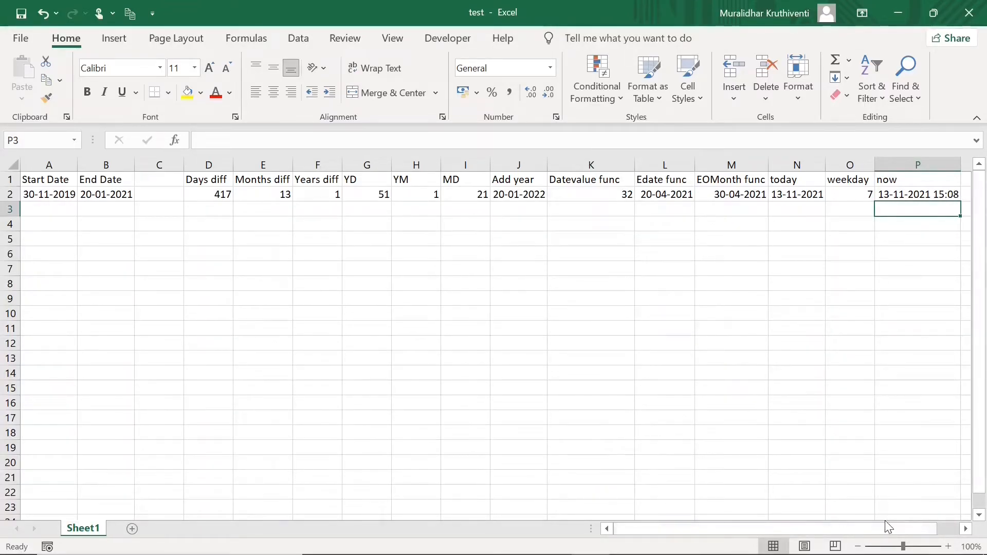
Enter the heading "time" in Q1 and build a time value in Q2 with the formula =time(10,11,12)
right_click(967, 535)
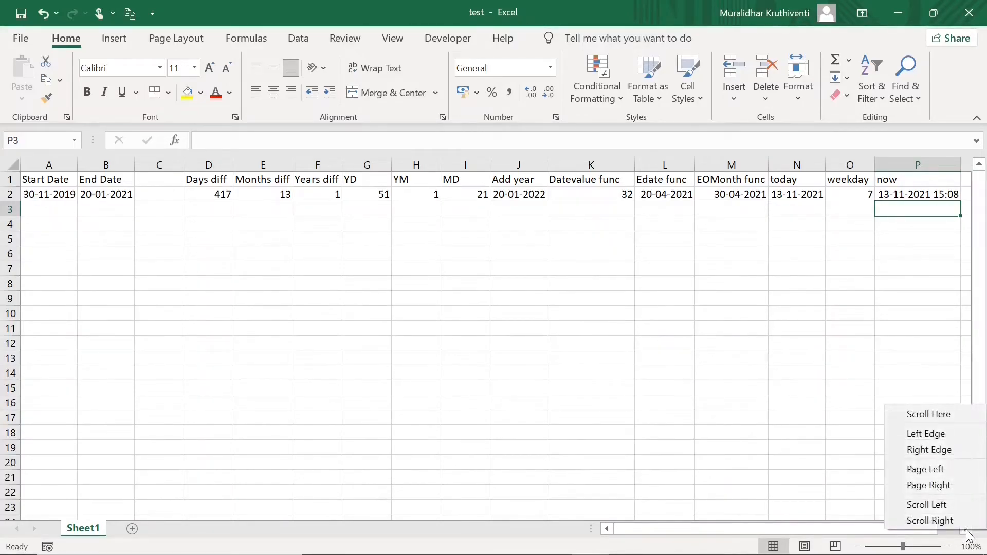
click(908, 531)
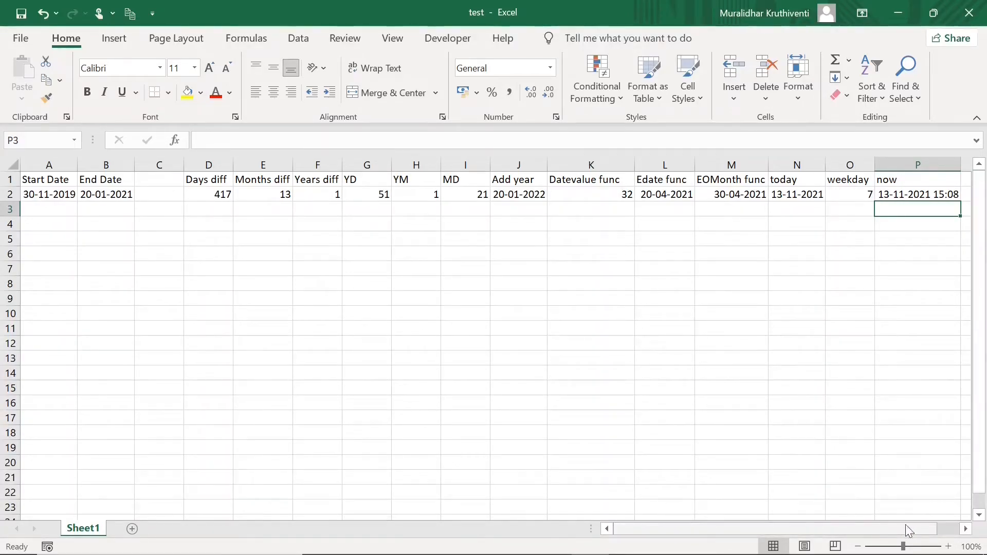
click(967, 530)
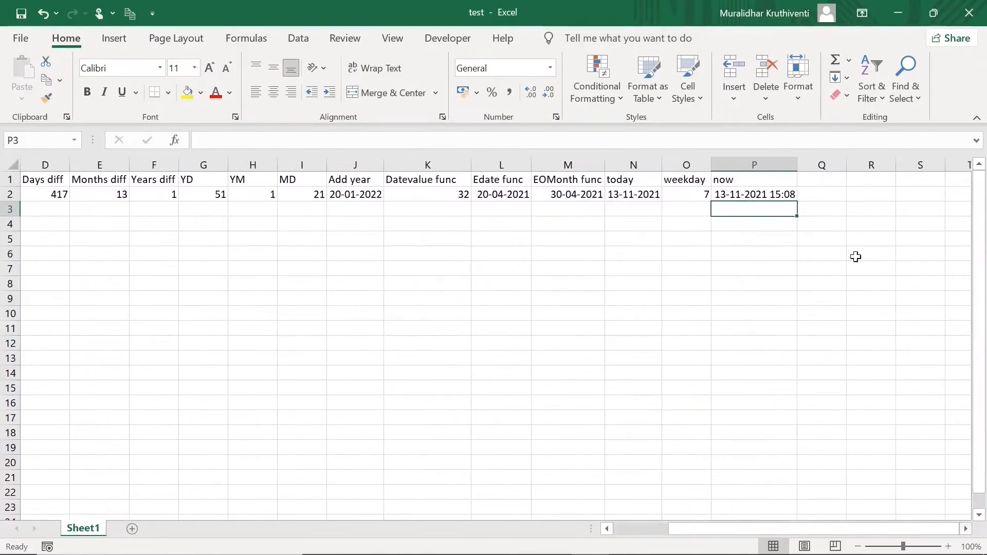
click(820, 181)
text(time)
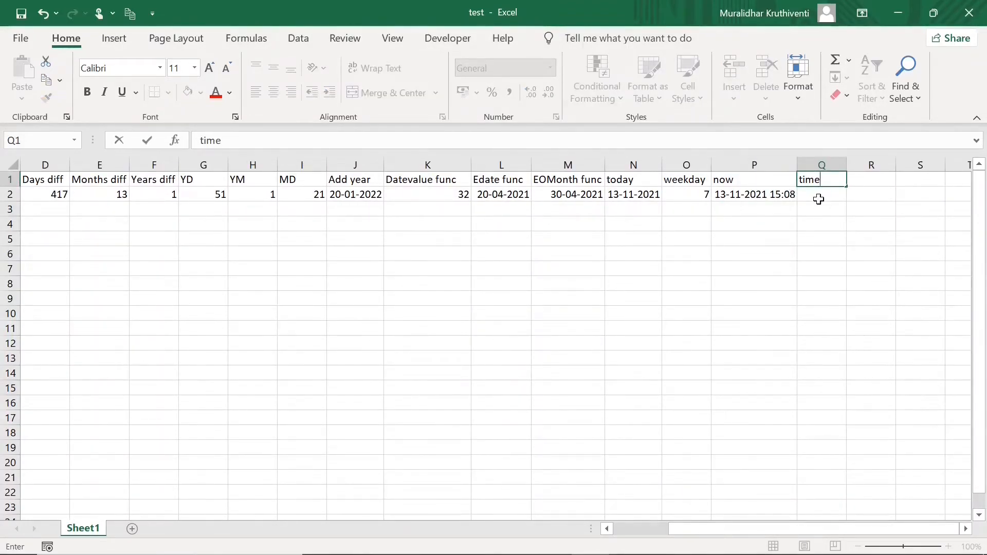
click(819, 200)
text(=)
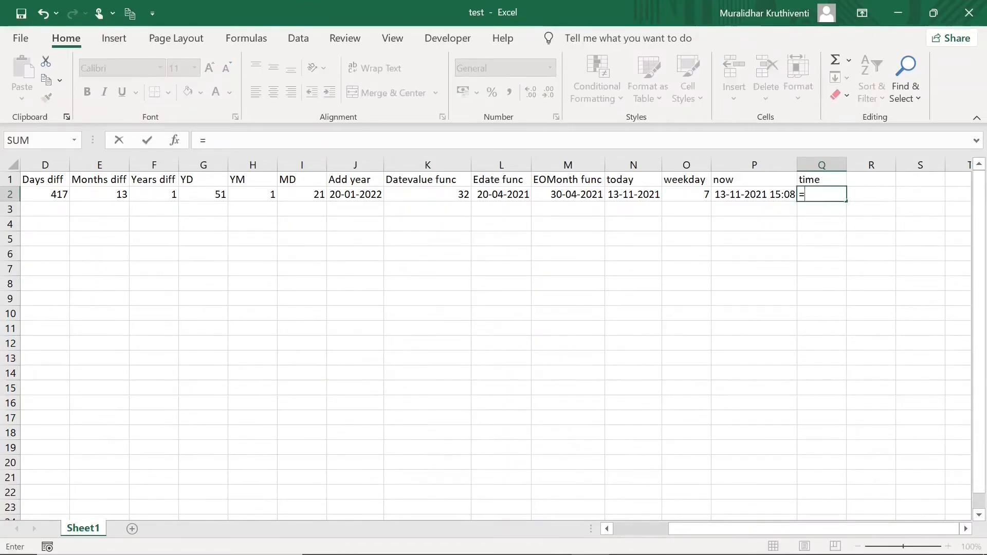
text(time)
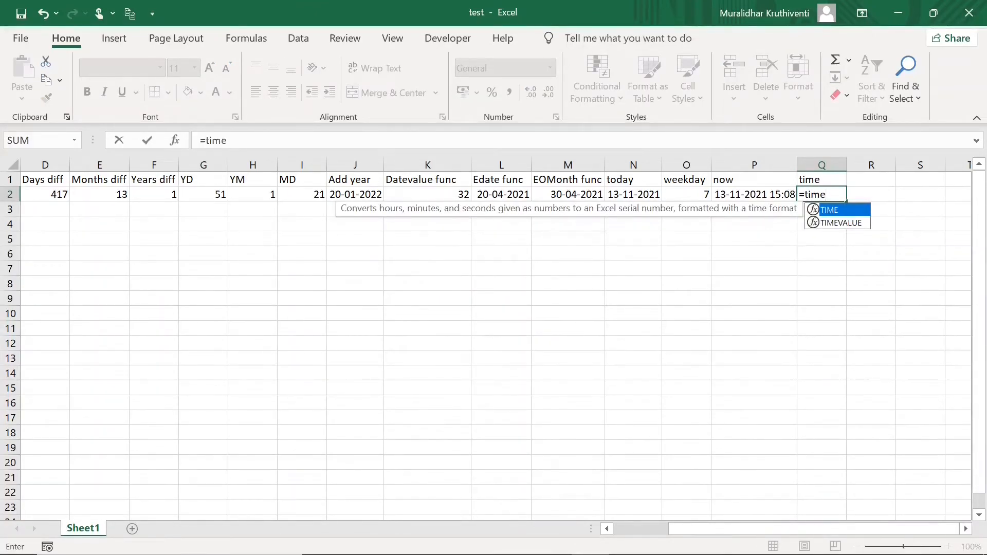
text(()
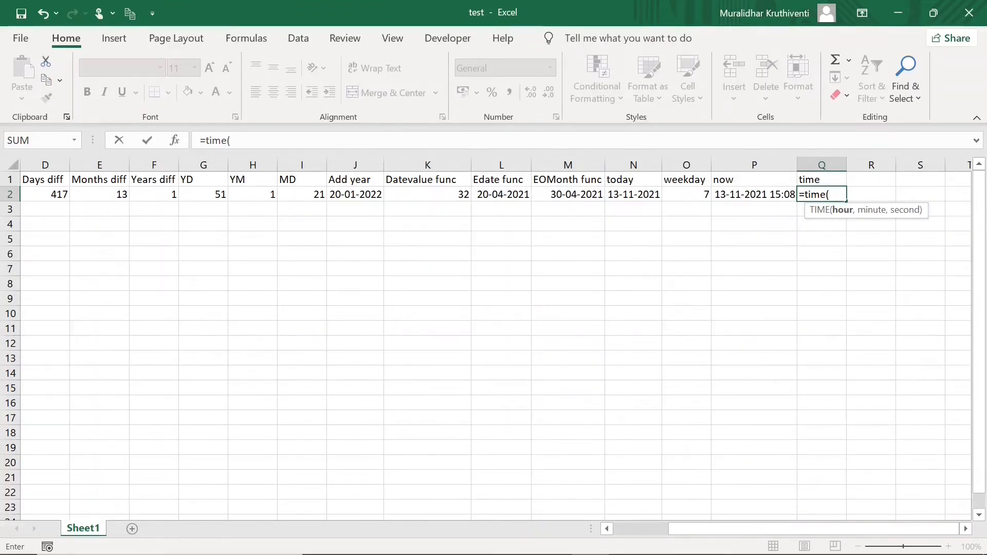
text(10,11,12))
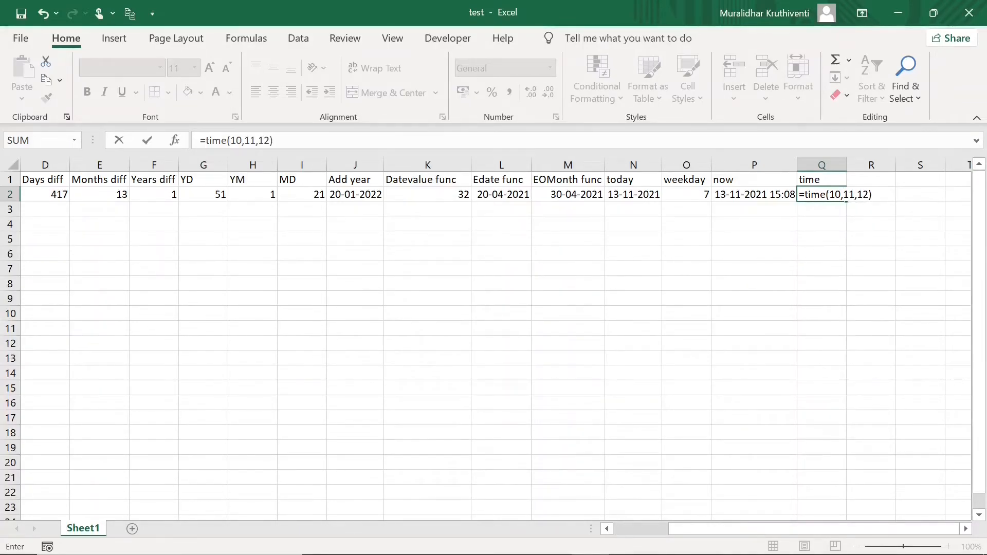
key(Return)
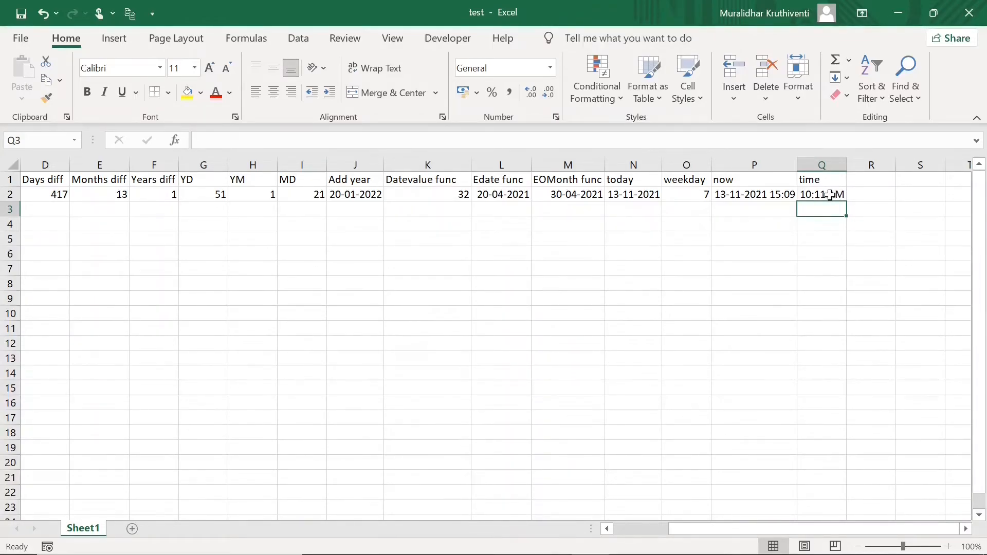
Format the TIME result in Q2 with the Time category's *13:30:55 type
click(830, 195)
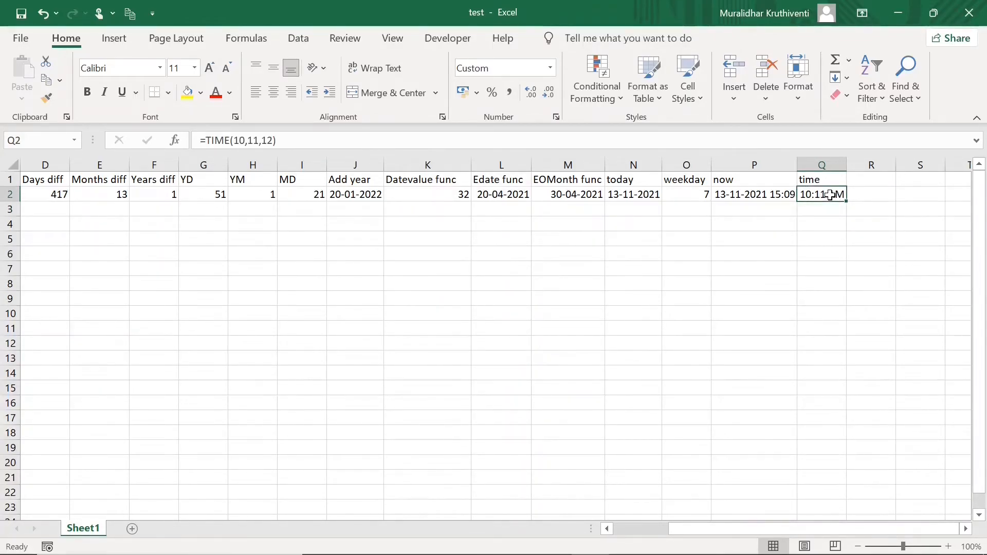
right_click(830, 195)
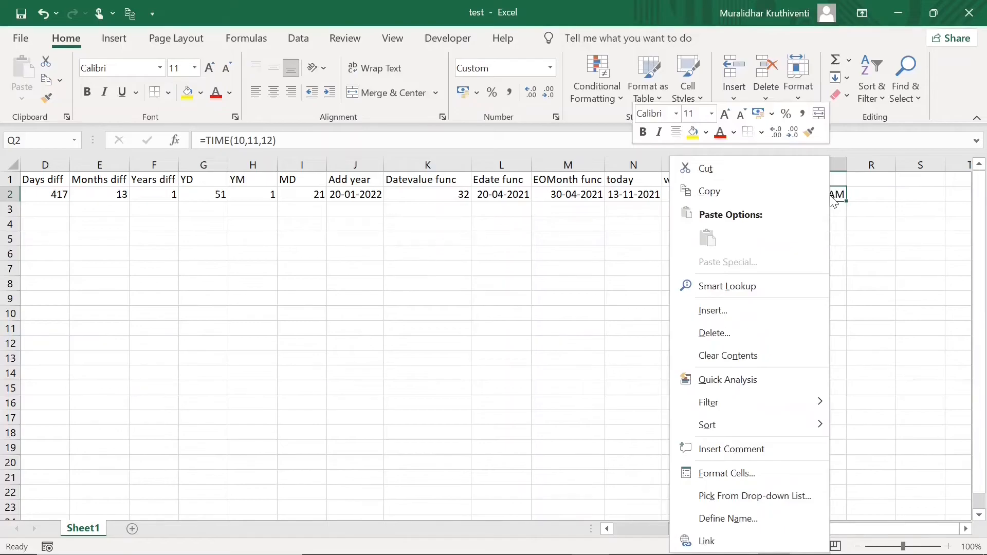
click(733, 475)
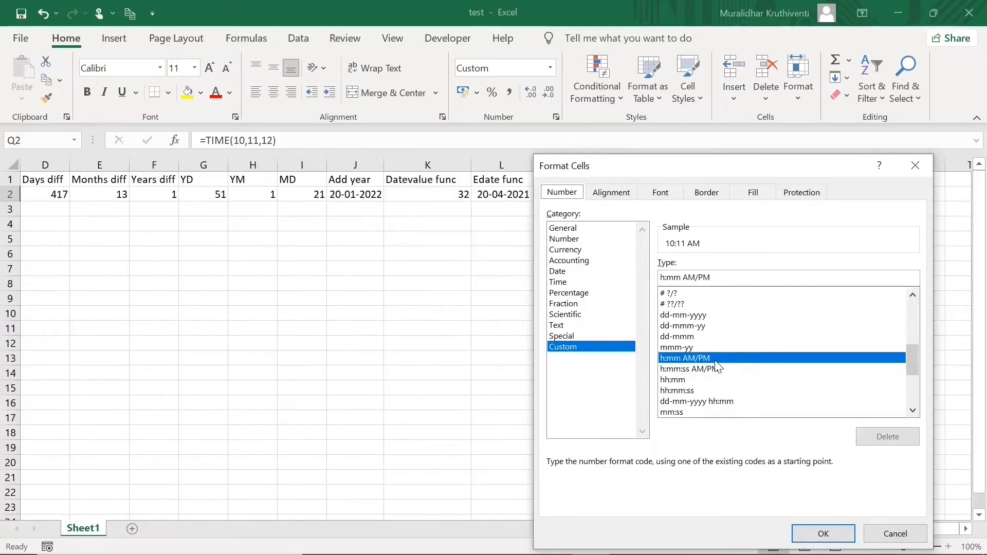
click(558, 283)
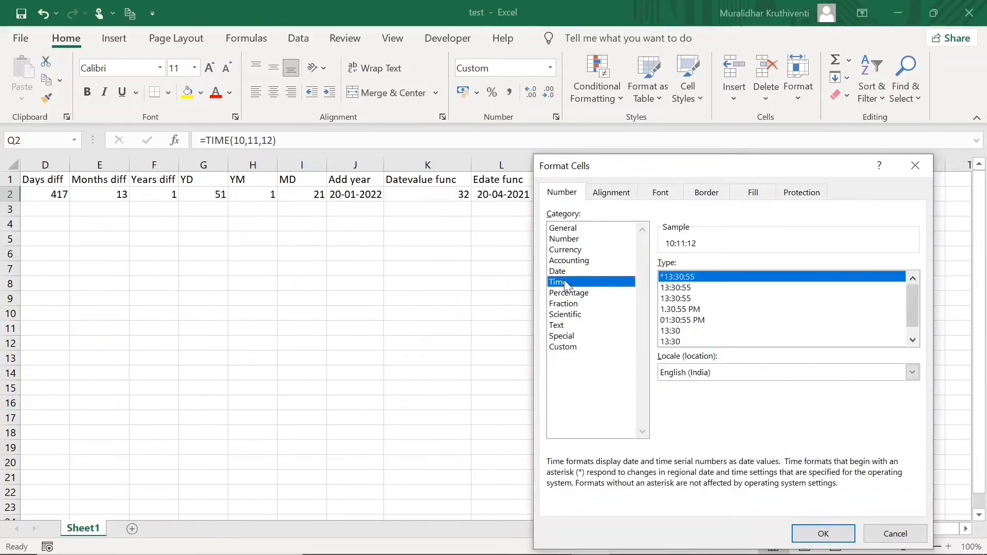
click(836, 528)
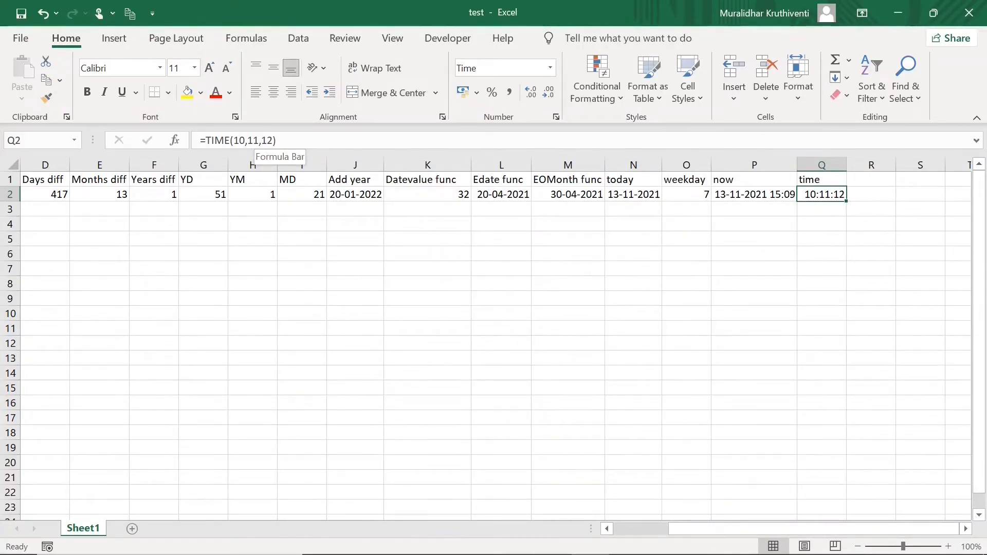
drag(278, 139, 215, 140)
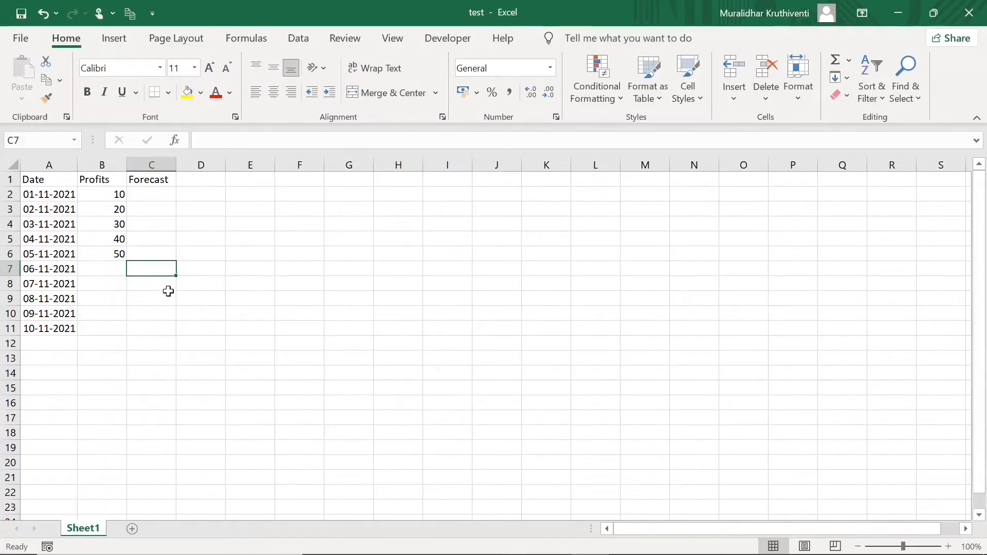
Examine the dates in A2:A11 and the known profits in B2:B6 of the forecast table
click(45, 194)
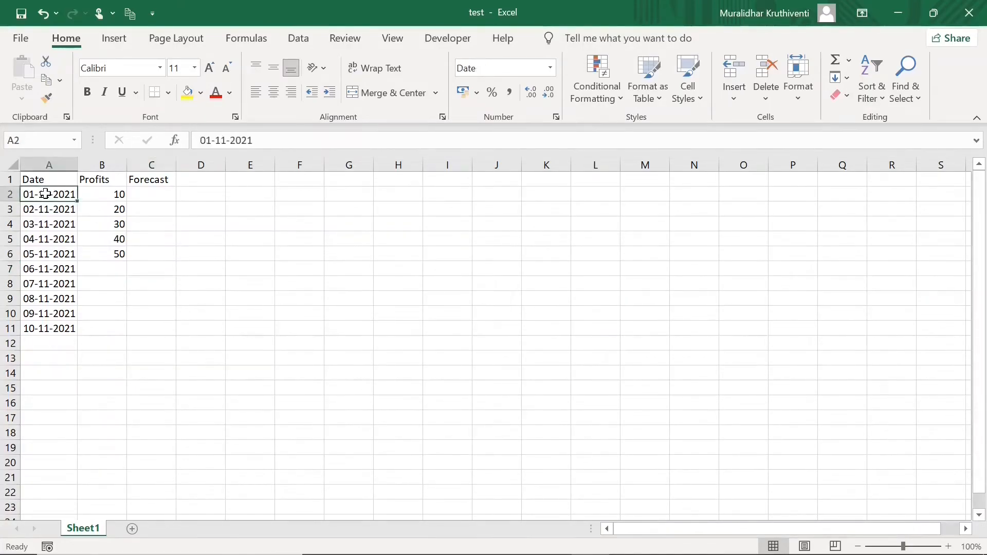
click(41, 331)
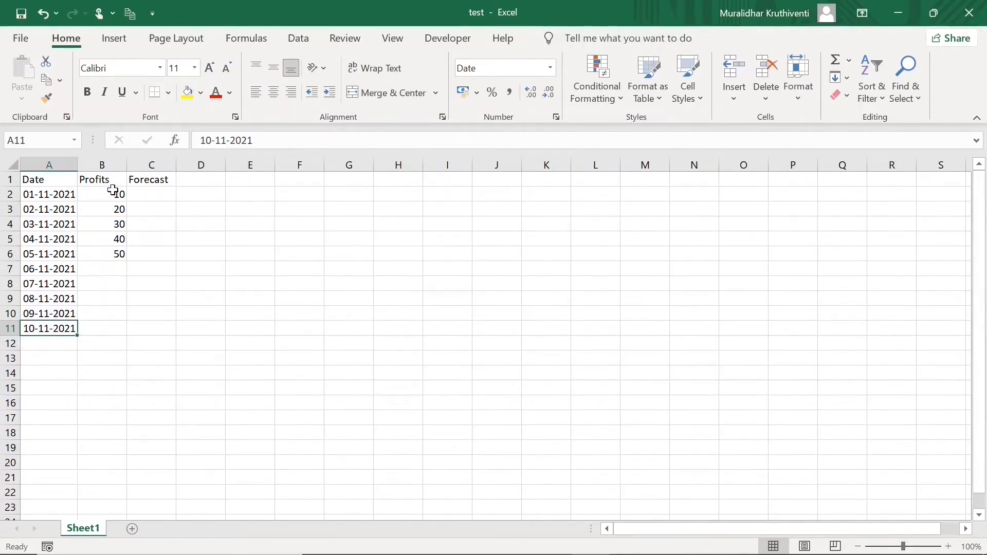
click(112, 192)
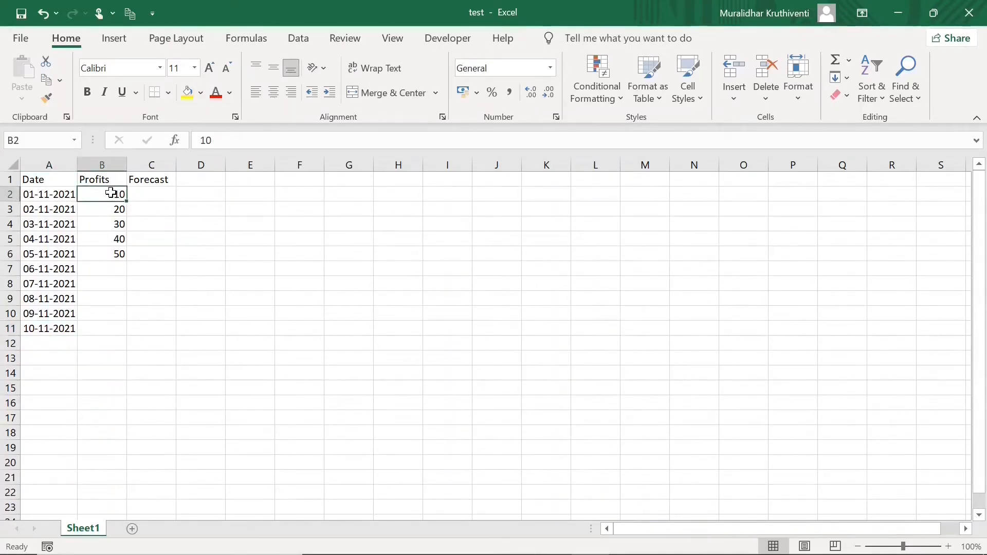
click(113, 256)
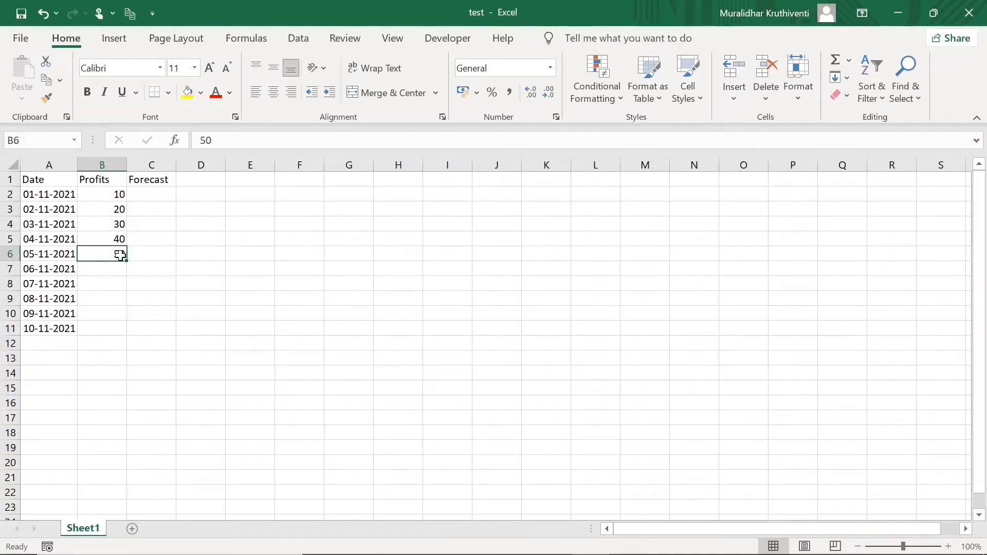
click(145, 271)
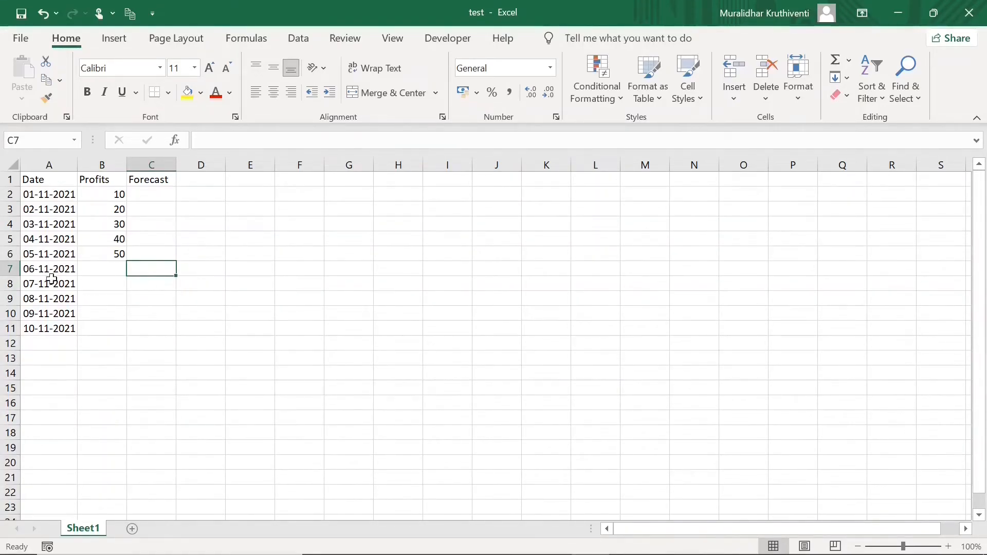
click(30, 281)
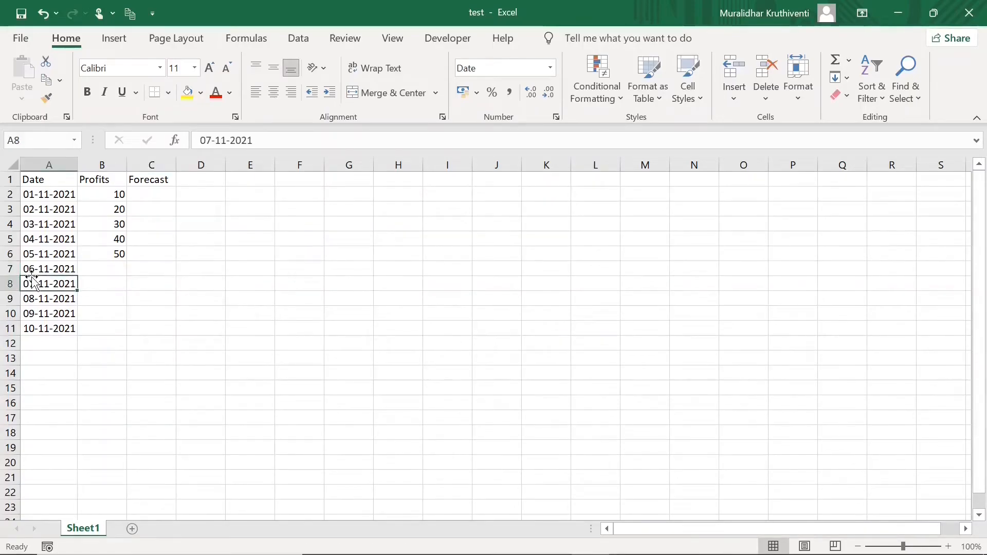
Forecast the profit for the date in A7 by entering =Forecast(A7,B2:B6,A2:A6) in C7
click(140, 269)
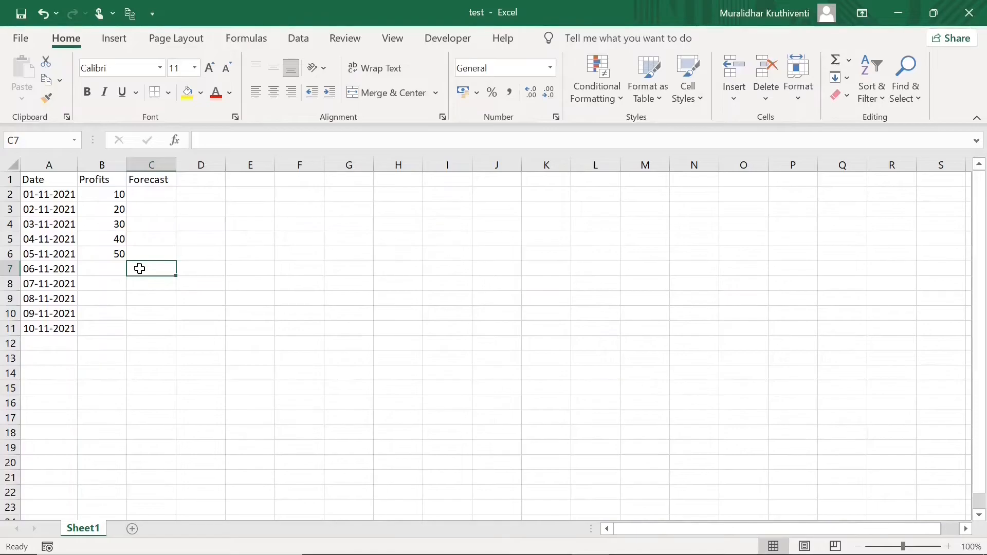
text(=Forecast)
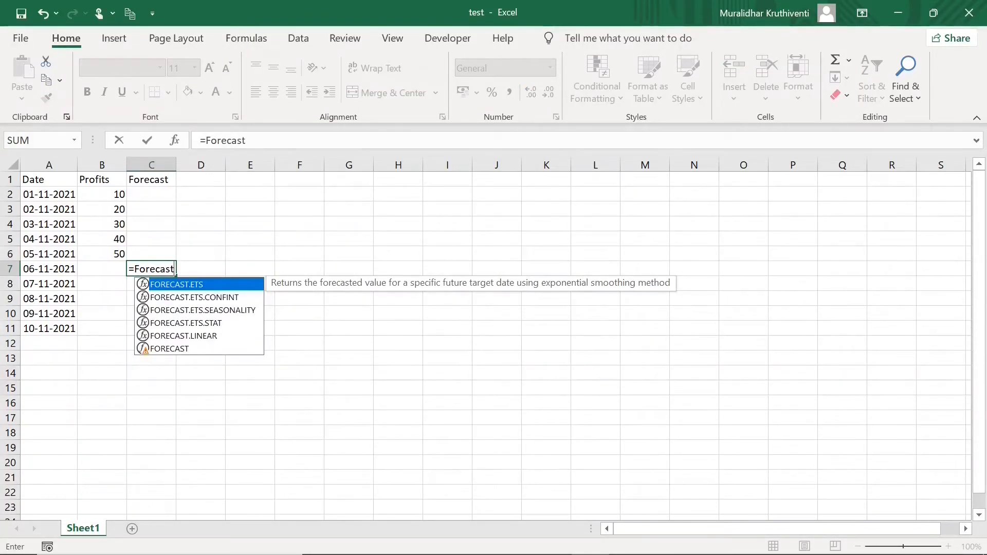
text(()
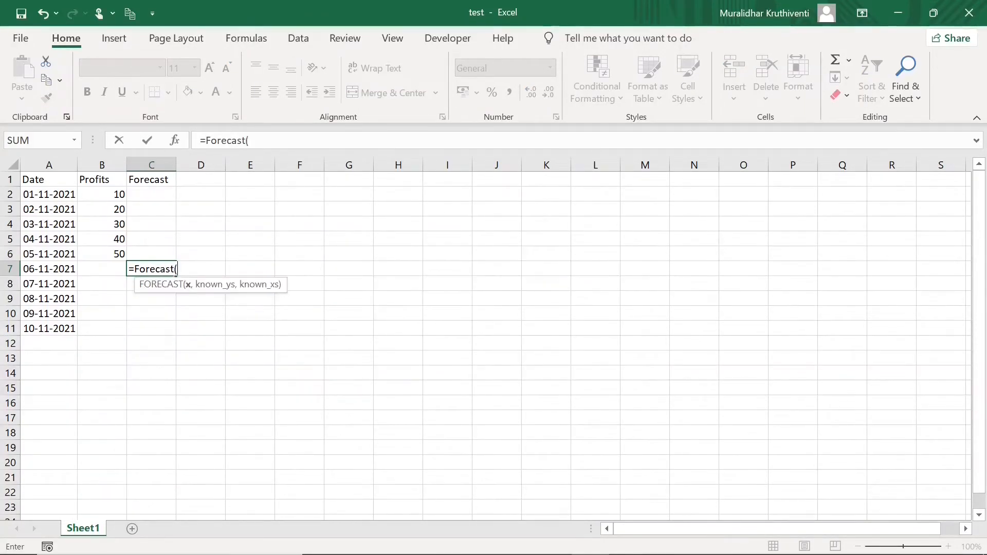
click(55, 272)
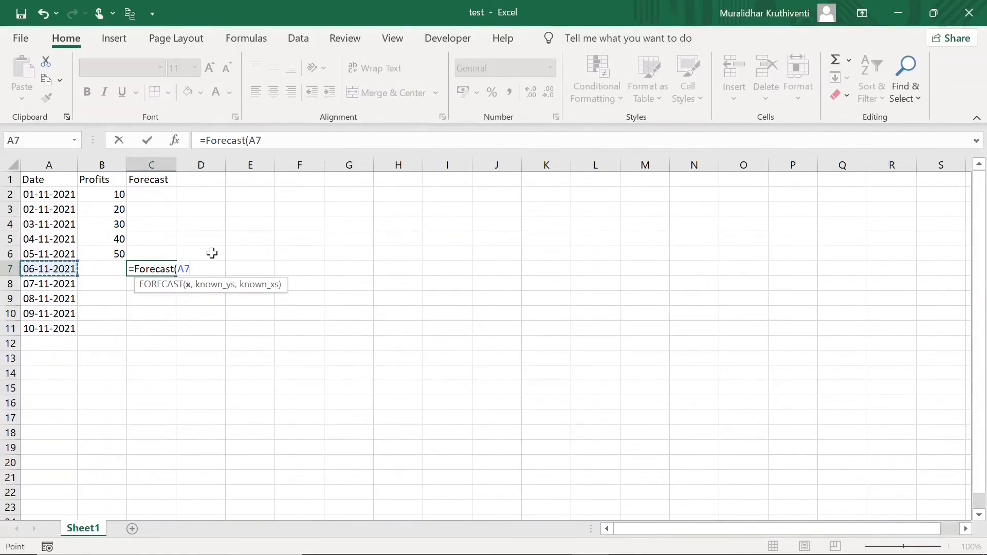
text(,)
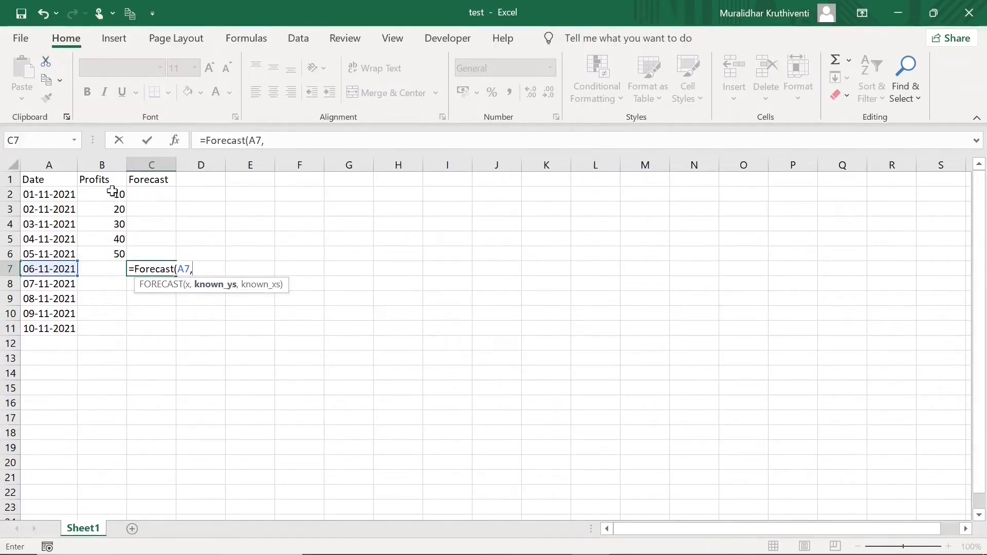
drag(112, 192, 112, 249)
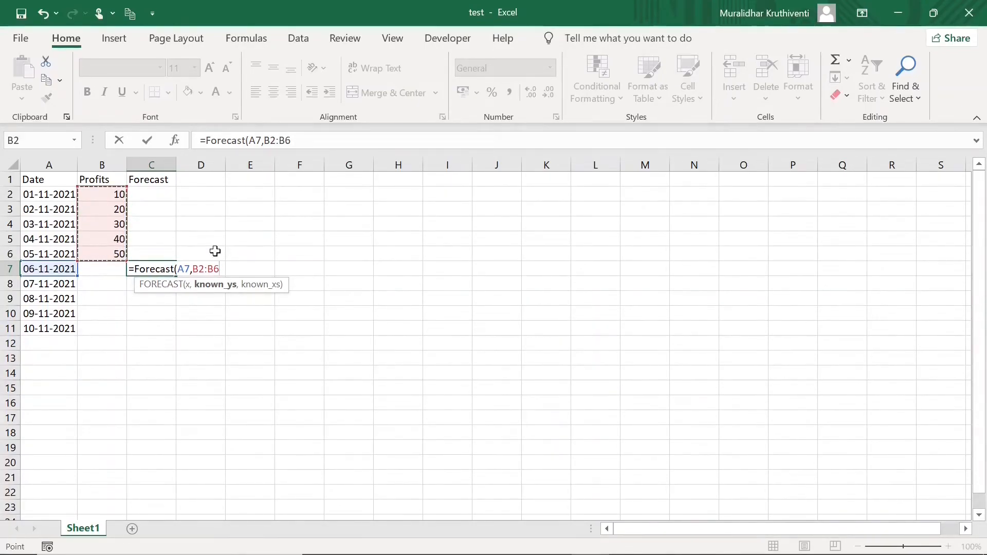
text(,)
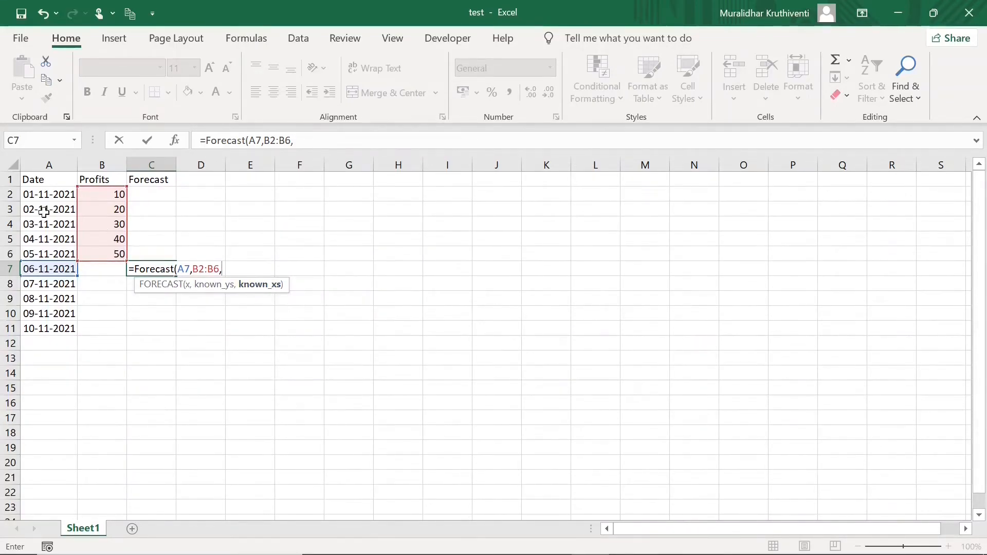
drag(42, 195, 47, 249)
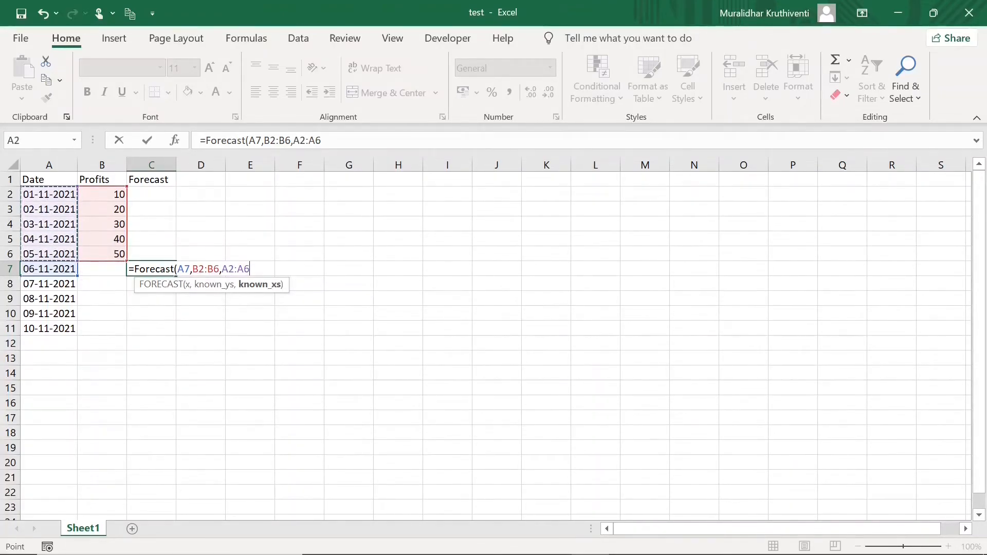
text())
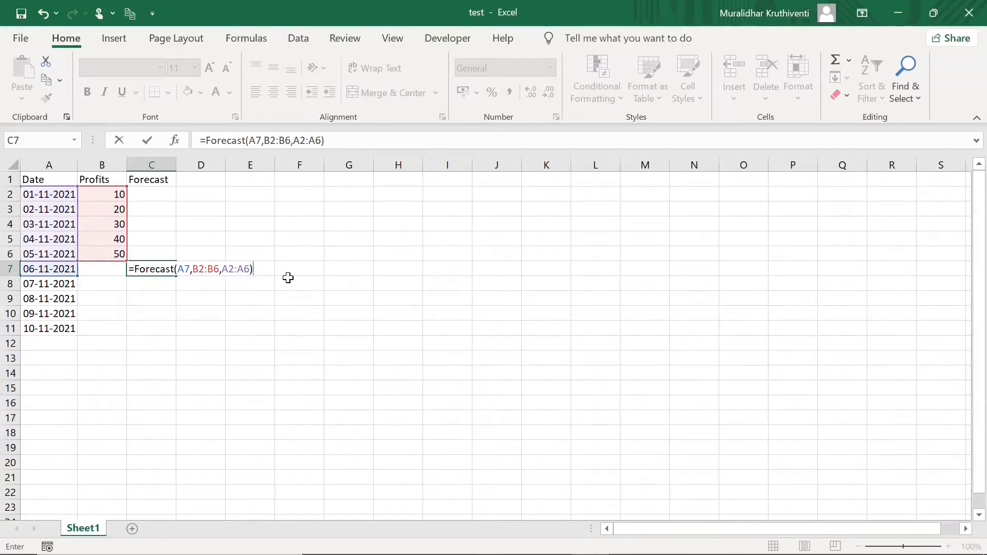
key(Return)
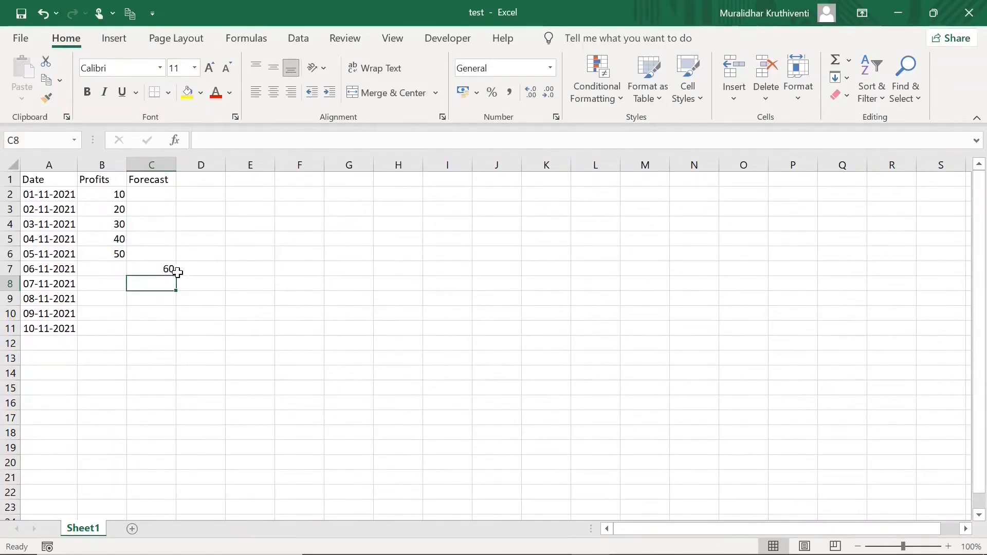
Fill the FORECAST formula from C7 down to C10
click(169, 270)
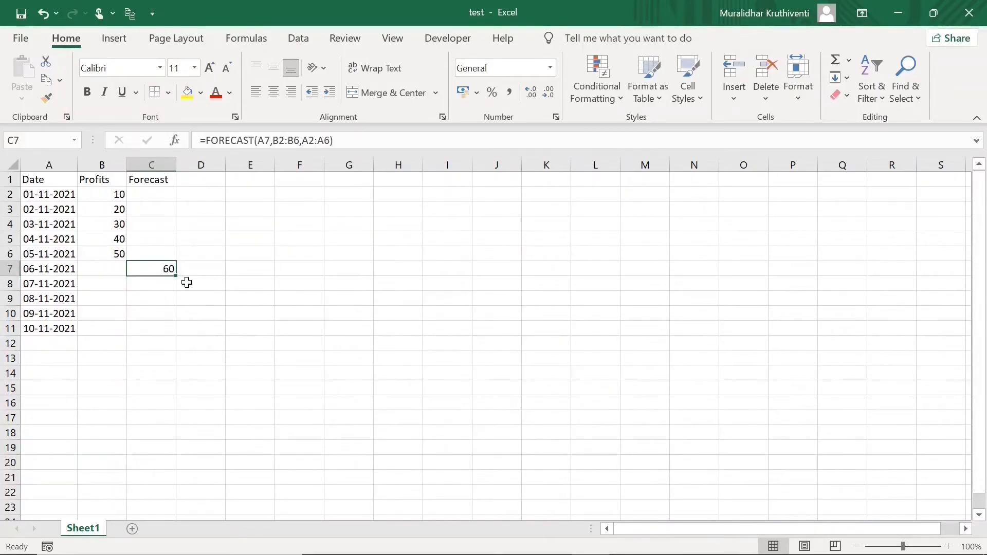
drag(175, 279, 177, 320)
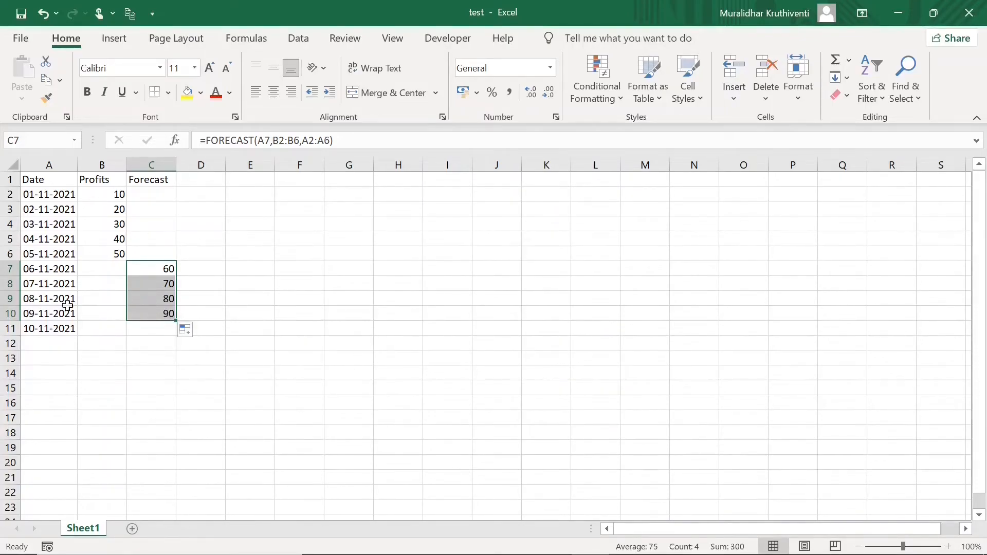
click(226, 324)
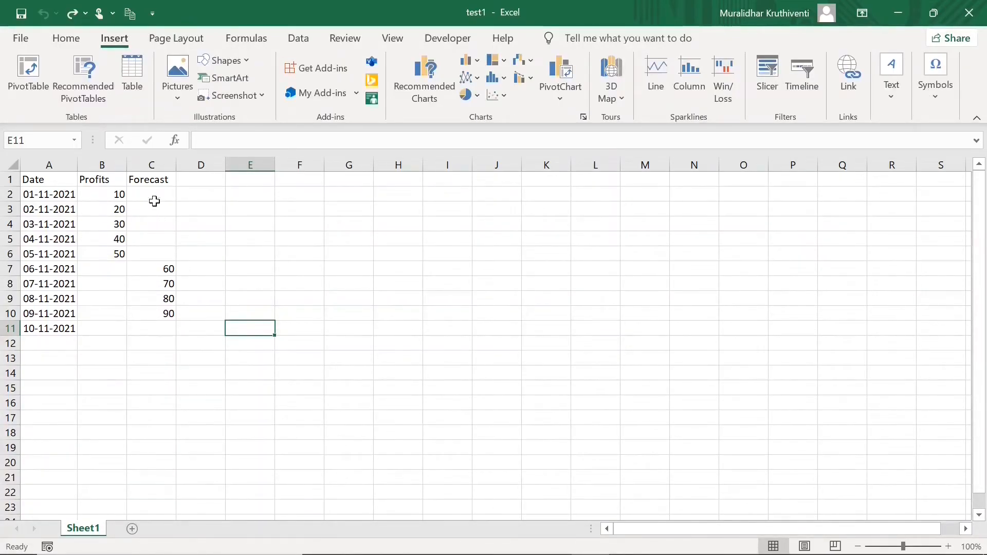
Delete column C with its forecast values and re-enter the header Forecast in C1
click(152, 165)
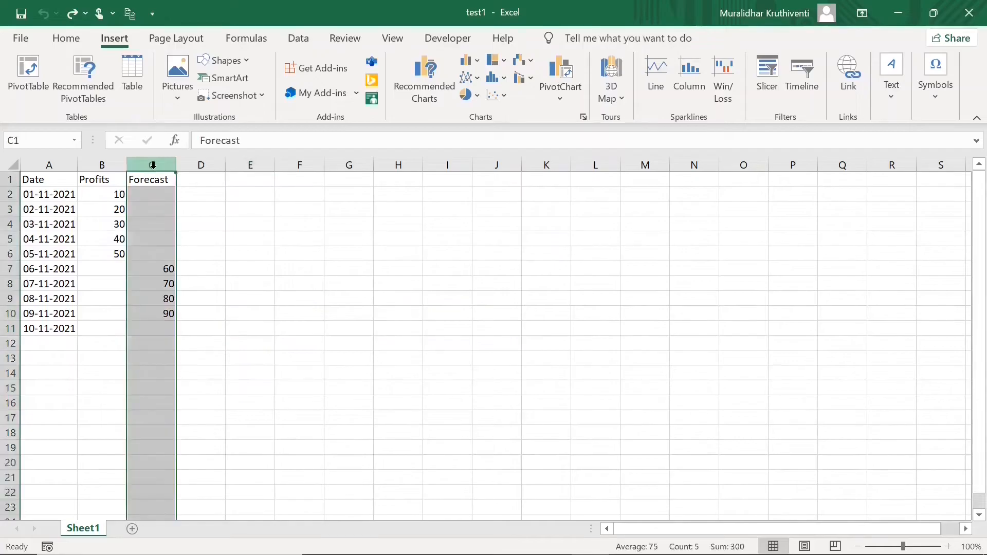
right_click(153, 166)
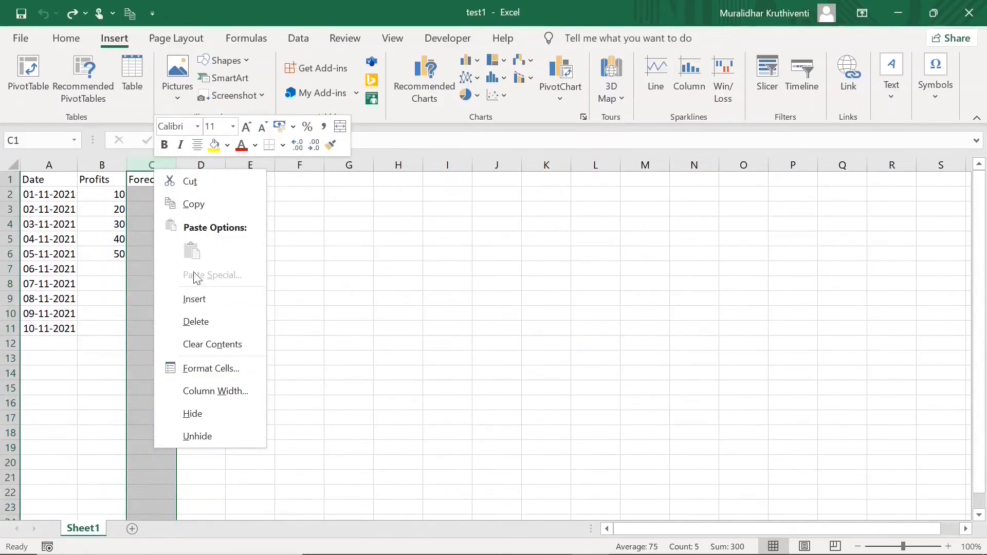
click(199, 321)
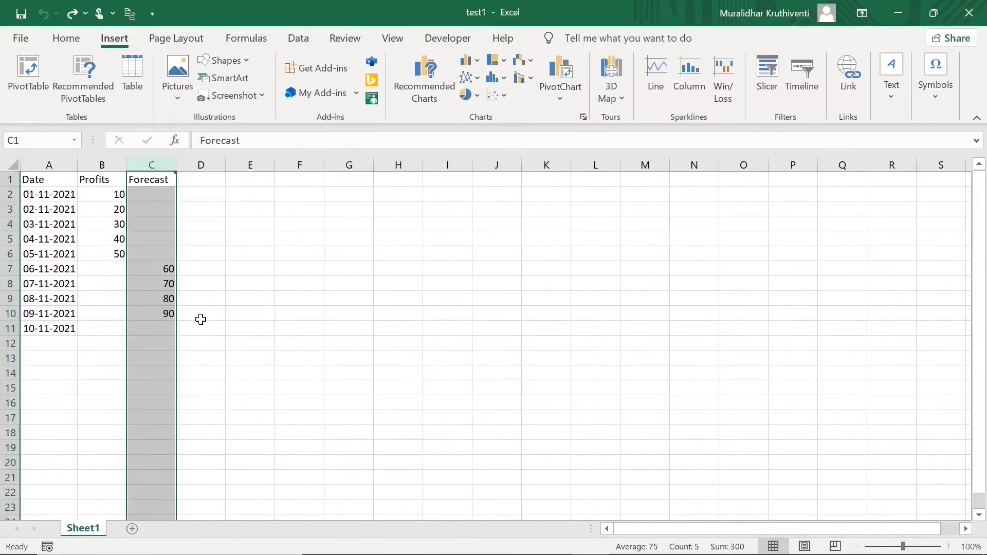
click(154, 180)
text(Forecast)
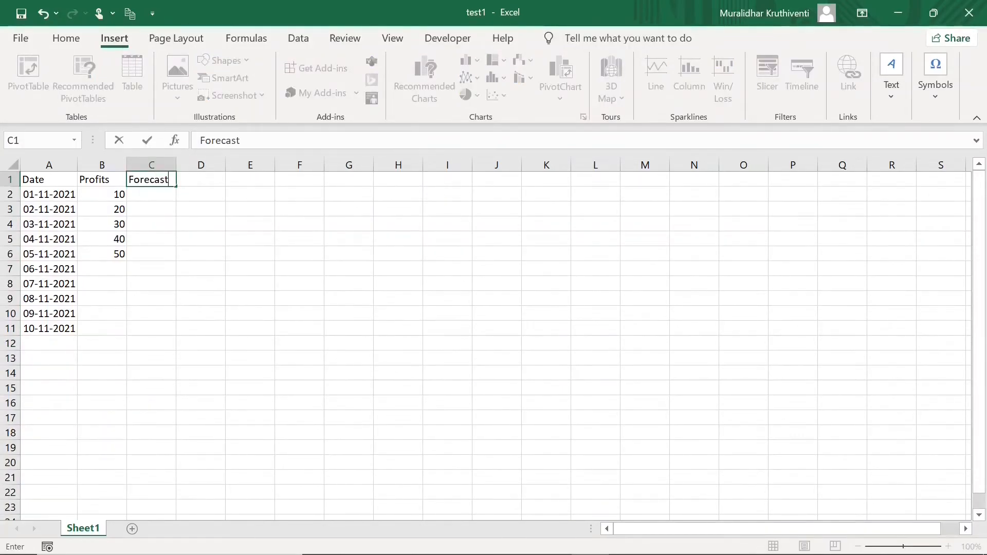
click(340, 270)
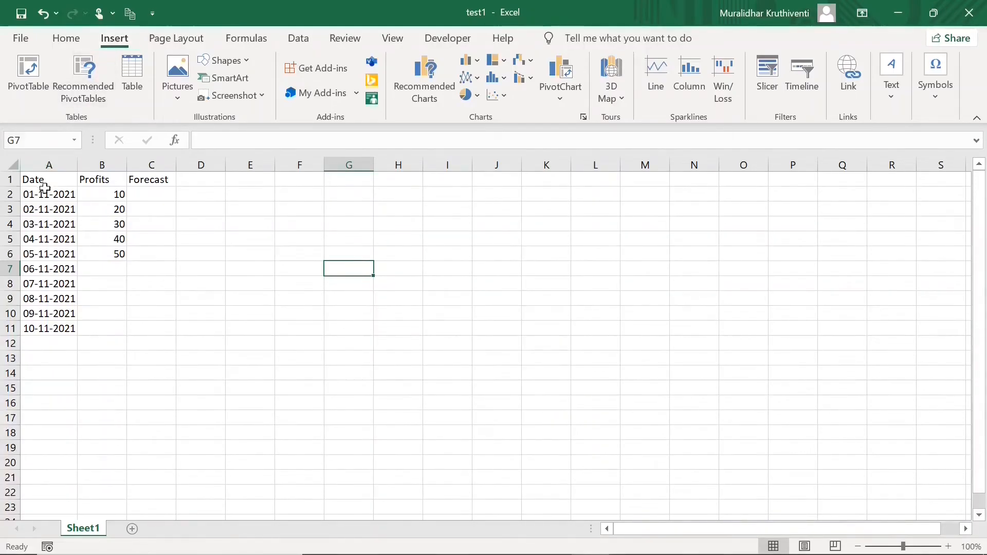
Insert a 2-D line chart with markers from the dates and profits in A1:B11
drag(39, 182, 106, 322)
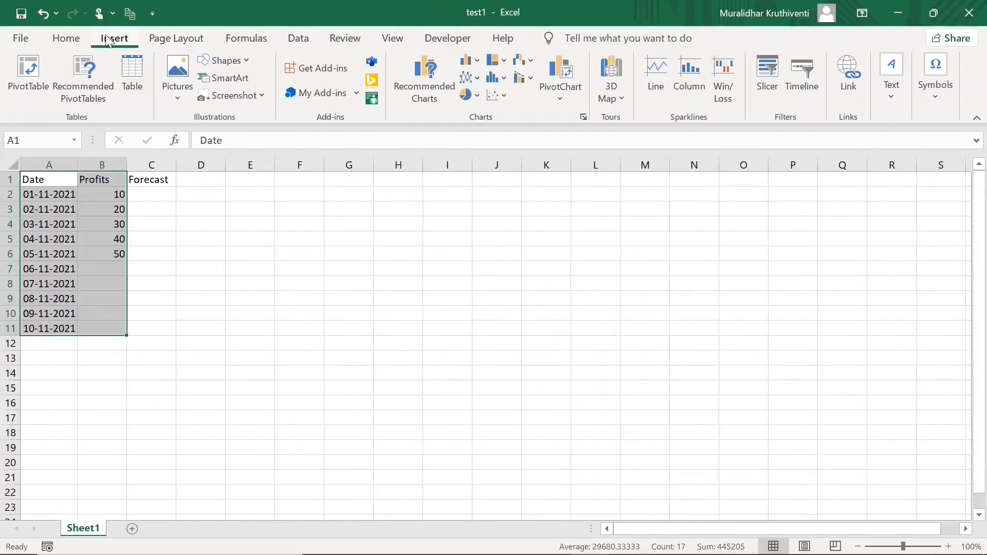
click(477, 79)
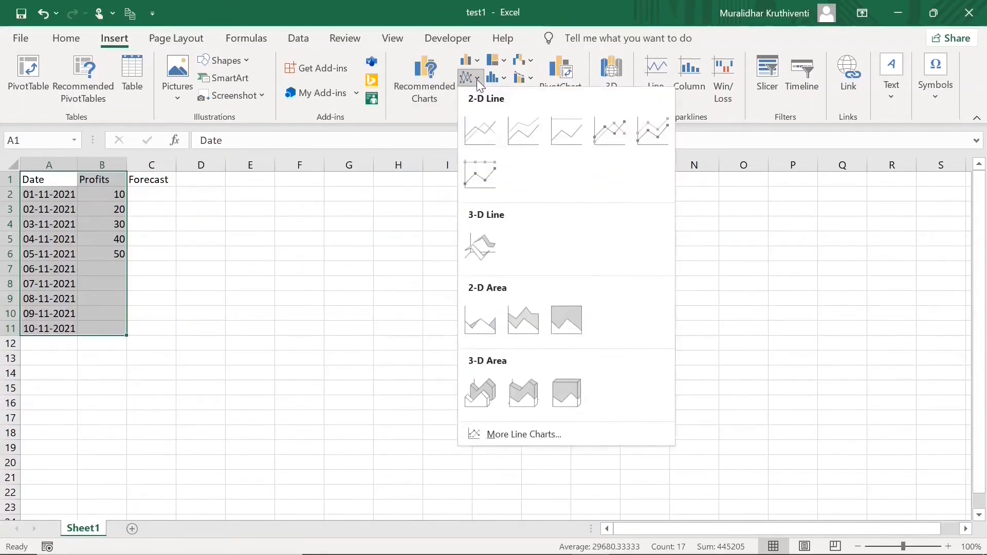
click(617, 133)
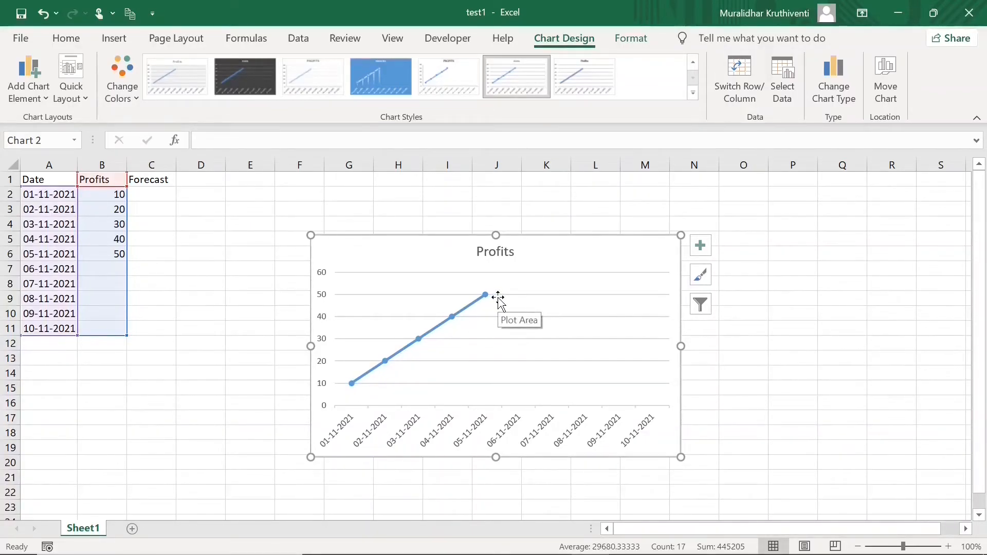
click(231, 327)
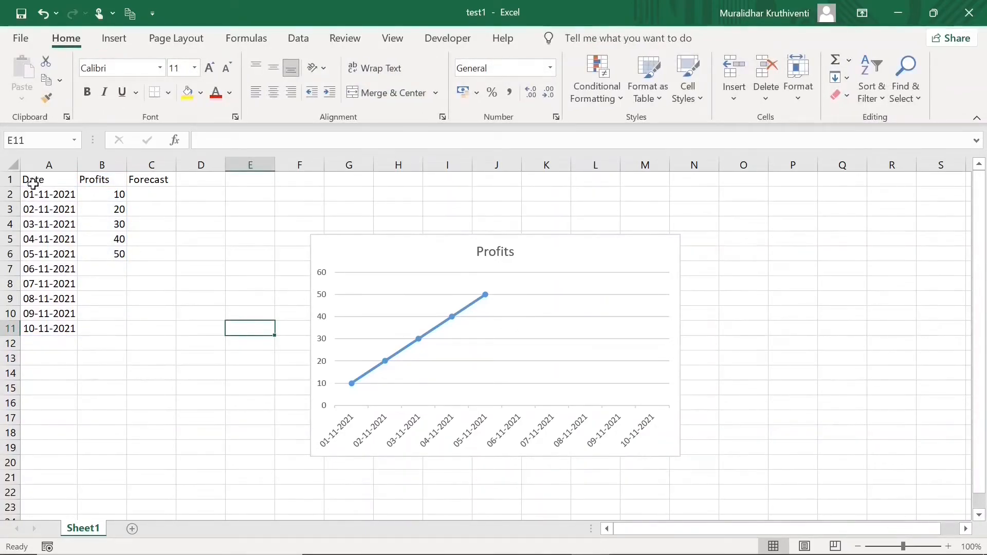
Start a forecast worksheet from A1:B11 and set its forecast end to 10-11-2021
drag(33, 183, 114, 323)
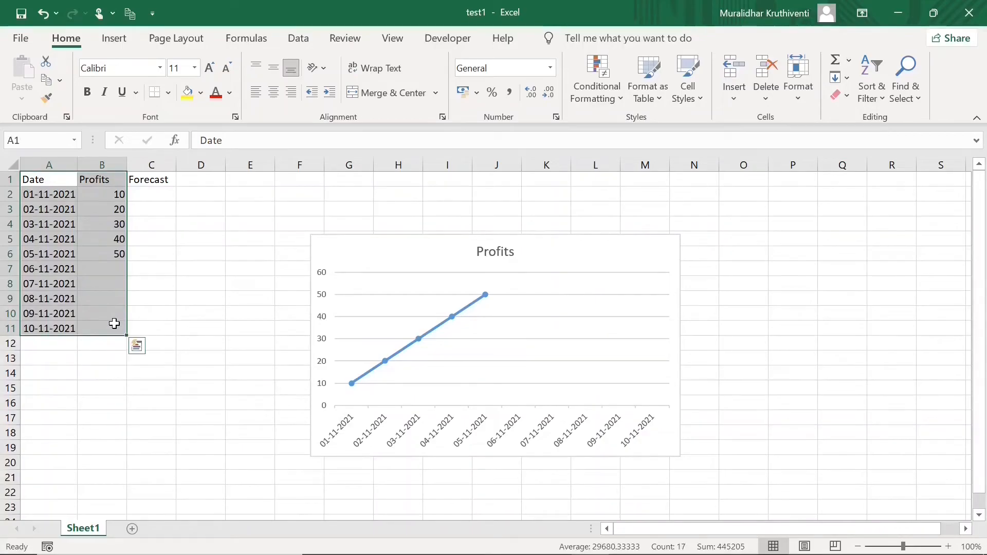
click(301, 39)
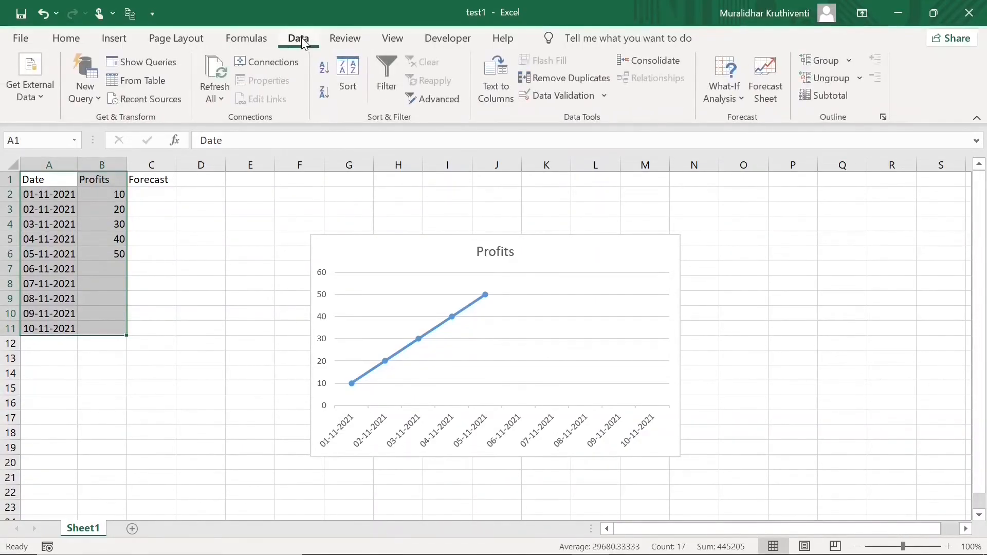
click(770, 81)
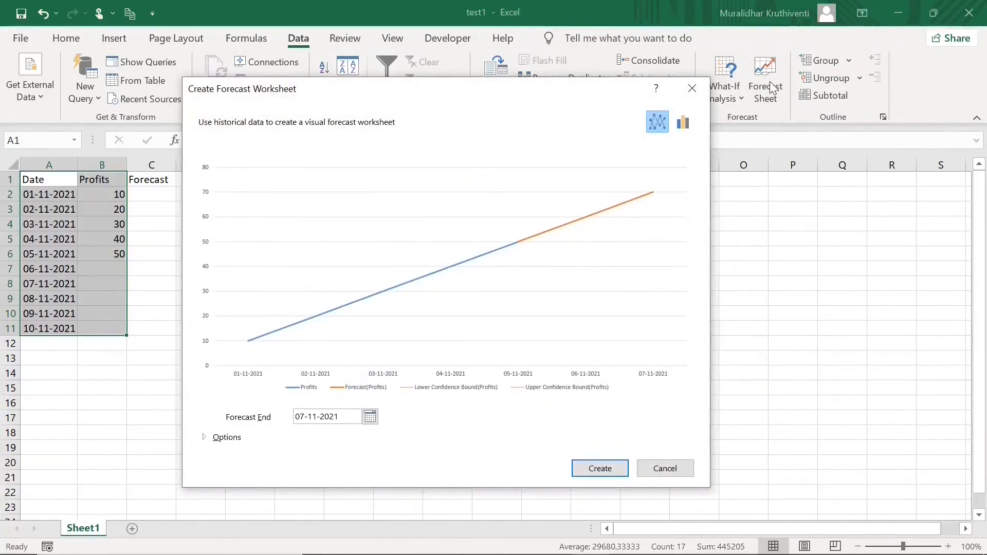
drag(511, 95, 529, 60)
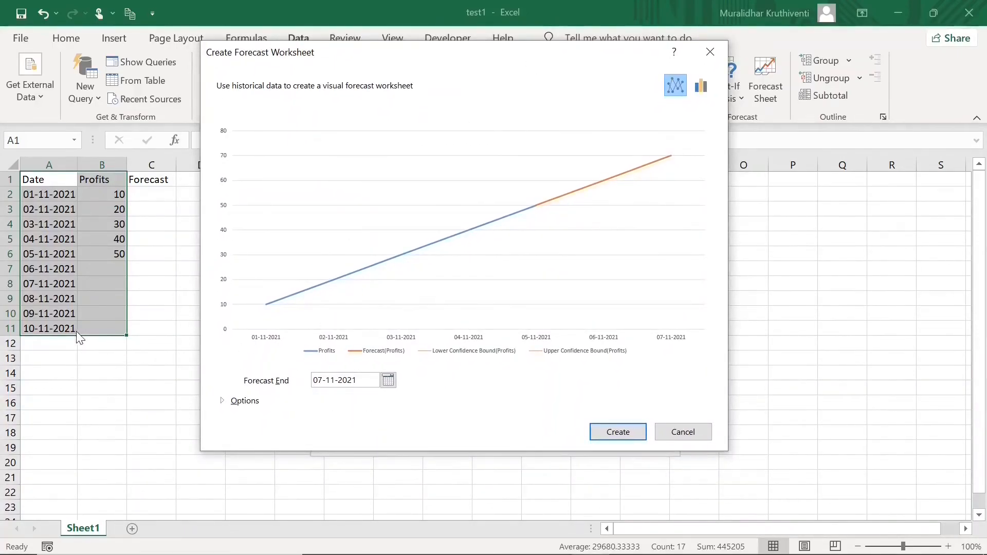
click(387, 381)
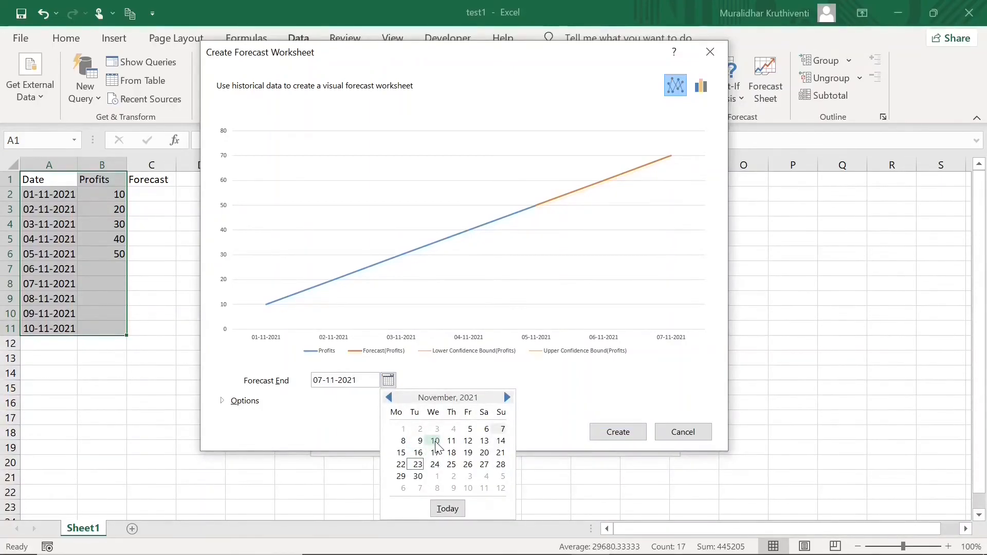
click(436, 441)
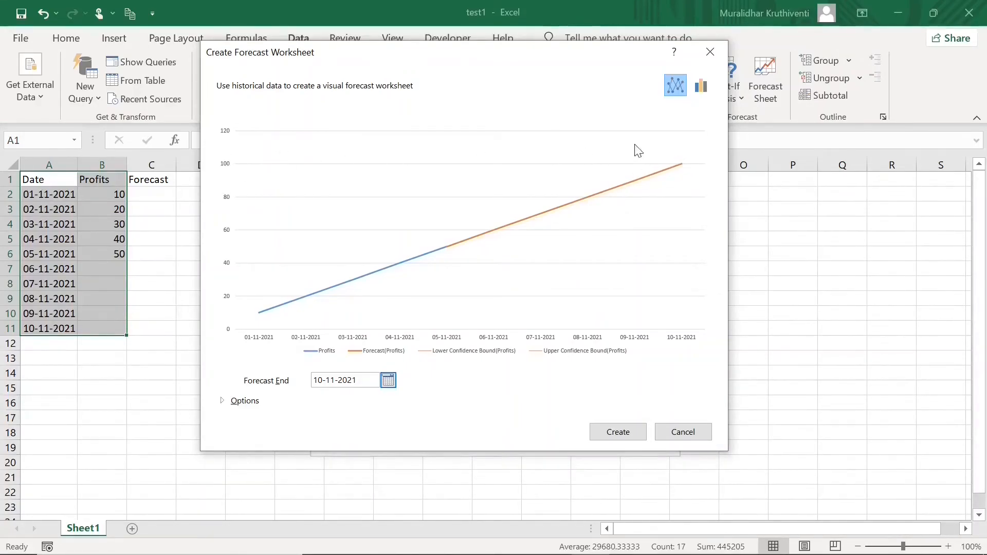
Expand the forecast options and create the forecast worksheet with its default option settings
click(223, 402)
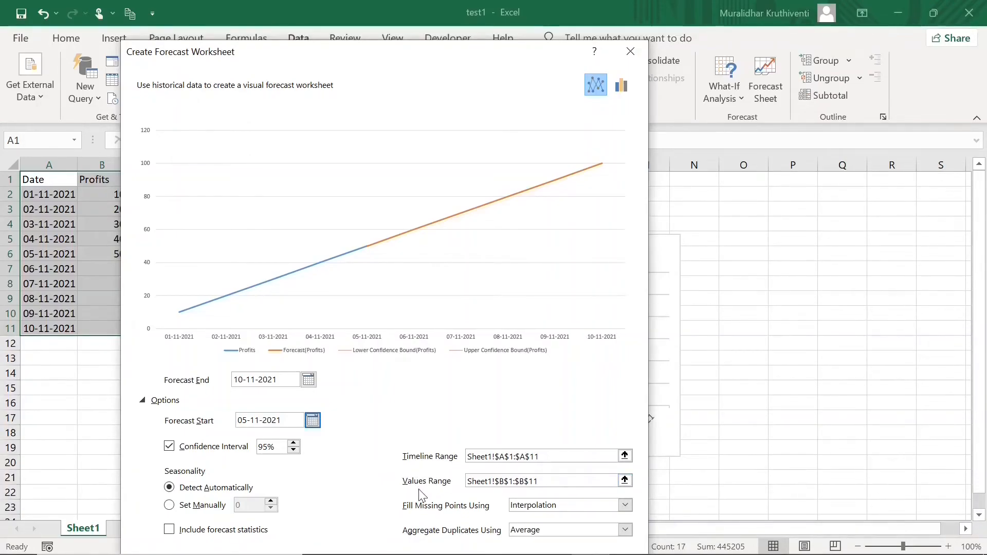
drag(367, 65, 485, 79)
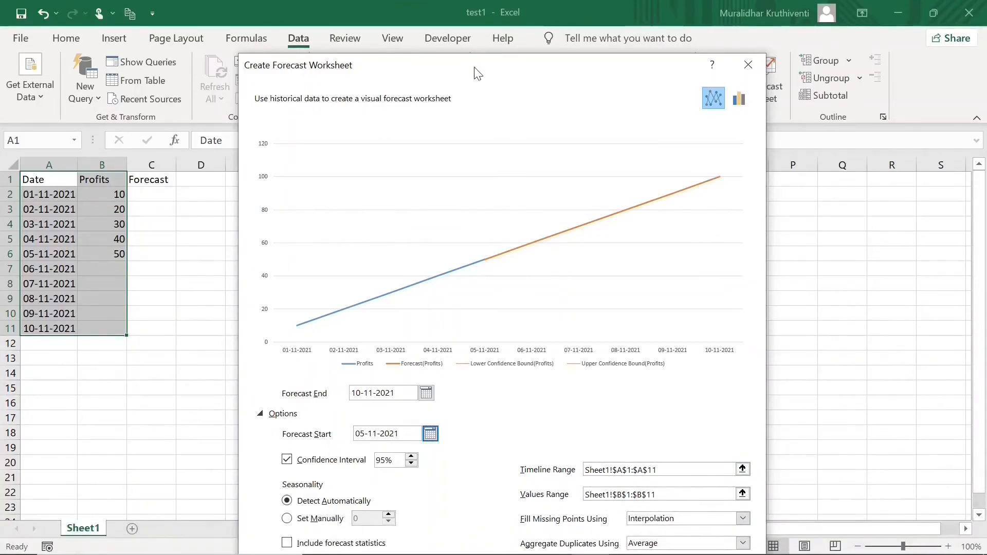
drag(473, 69, 442, 31)
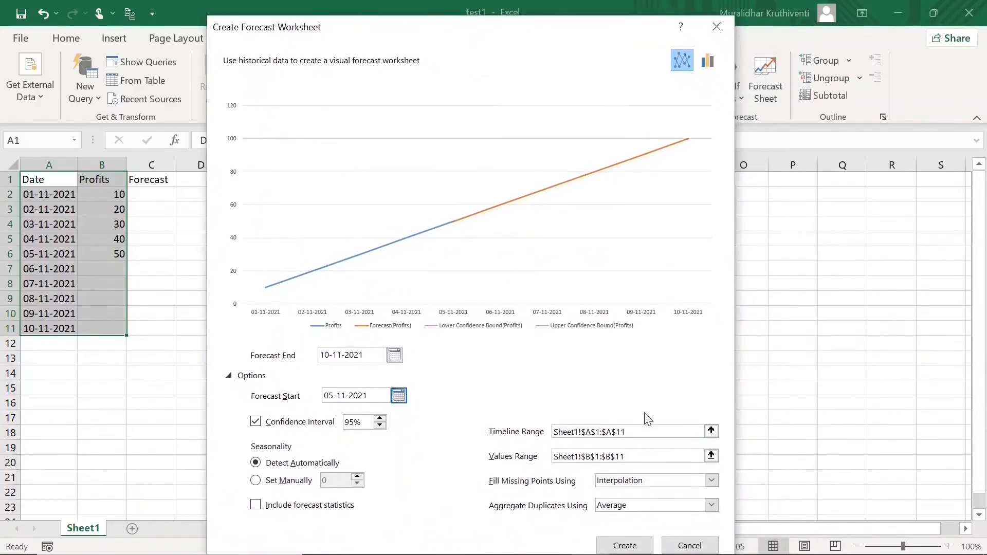
click(627, 546)
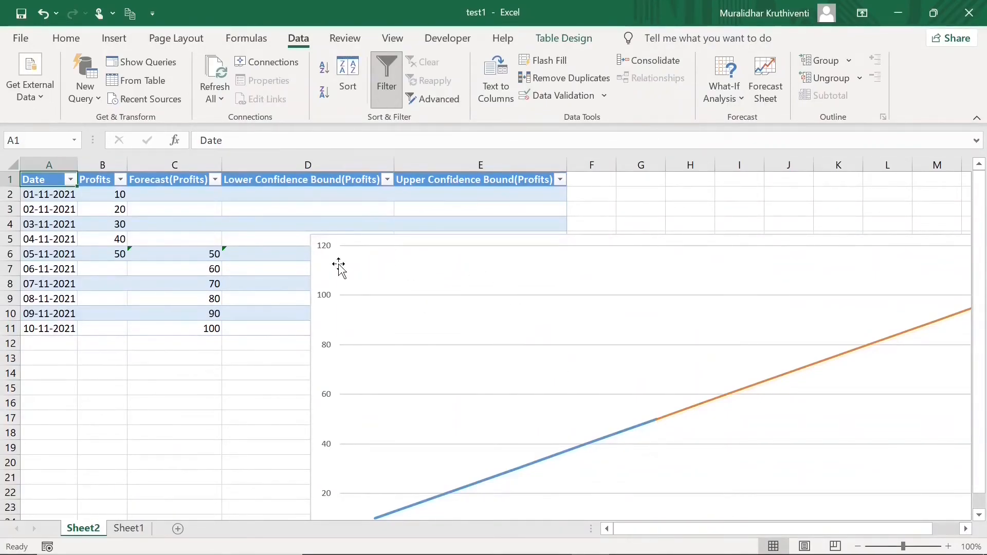
Move the forecast chart below the table to uncover the confidence bound columns, and reposition it beside the Profits column from row 1
drag(339, 266, 316, 183)
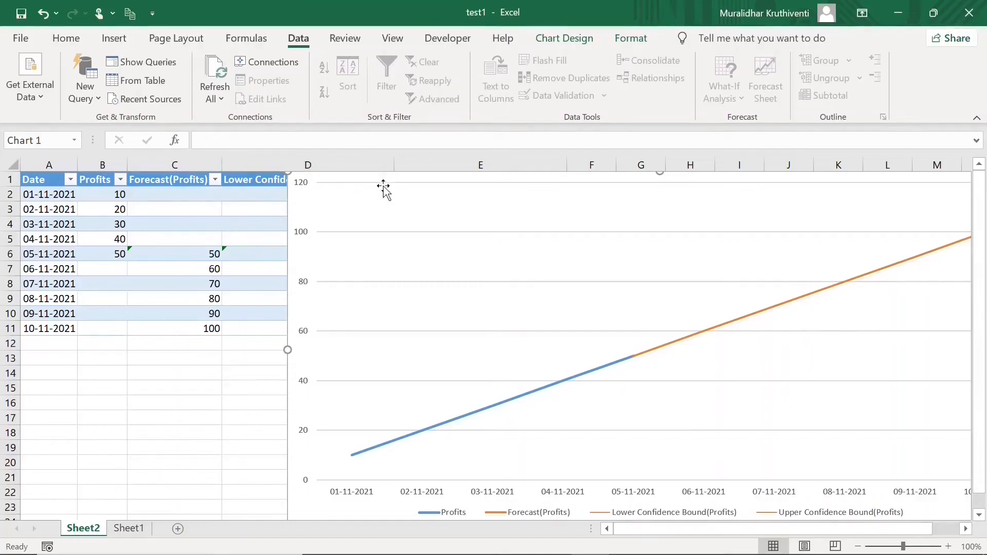
click(428, 240)
drag(411, 218, 419, 196)
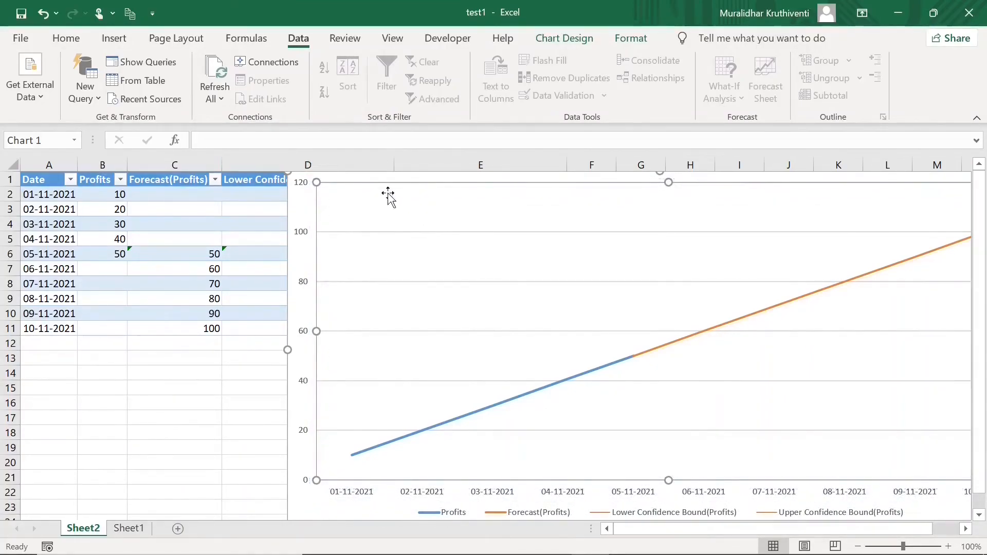
drag(322, 195, 403, 374)
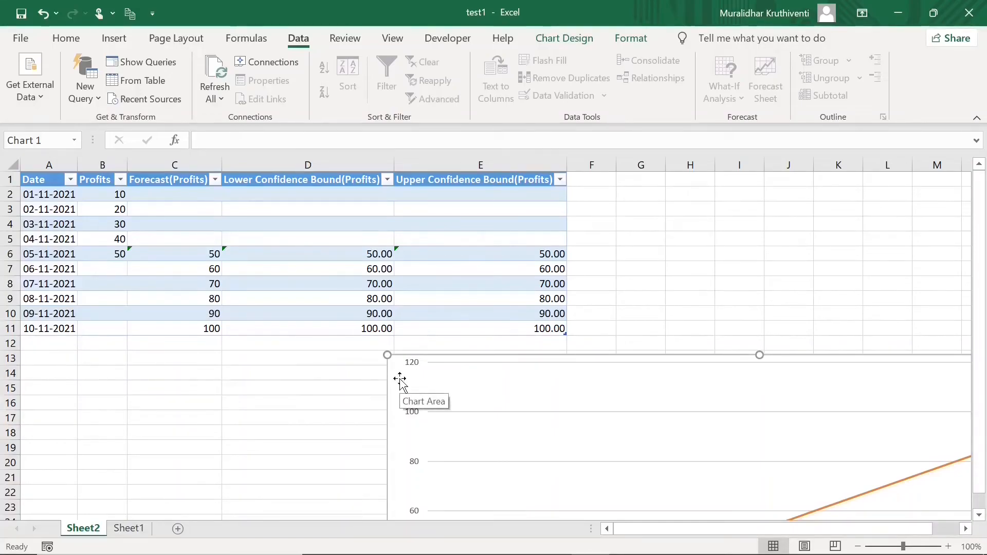
drag(400, 380, 175, 166)
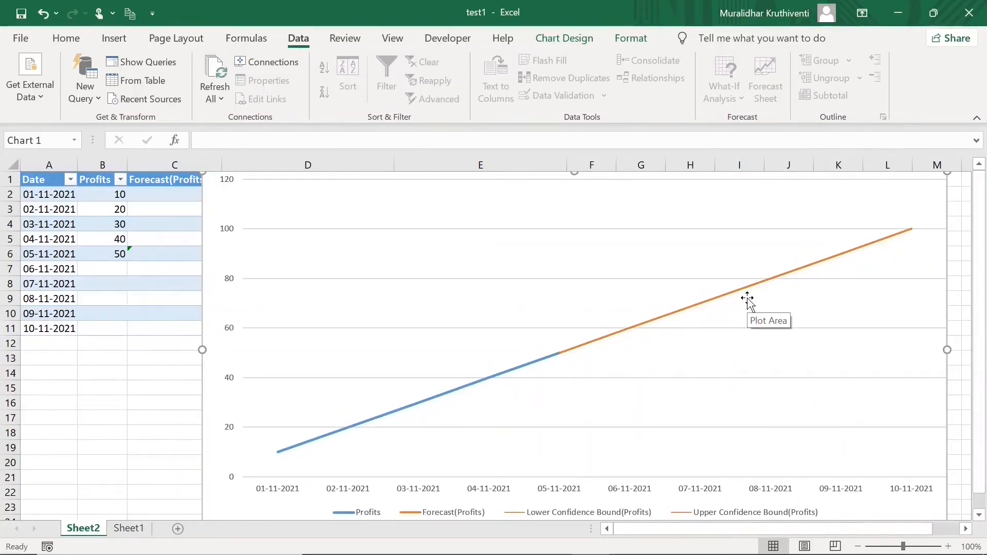
Examine the forecast chart's points at 05-11-2021, where the profits meet the forecast, and at 10-11-2021
mouse_move(532, 363)
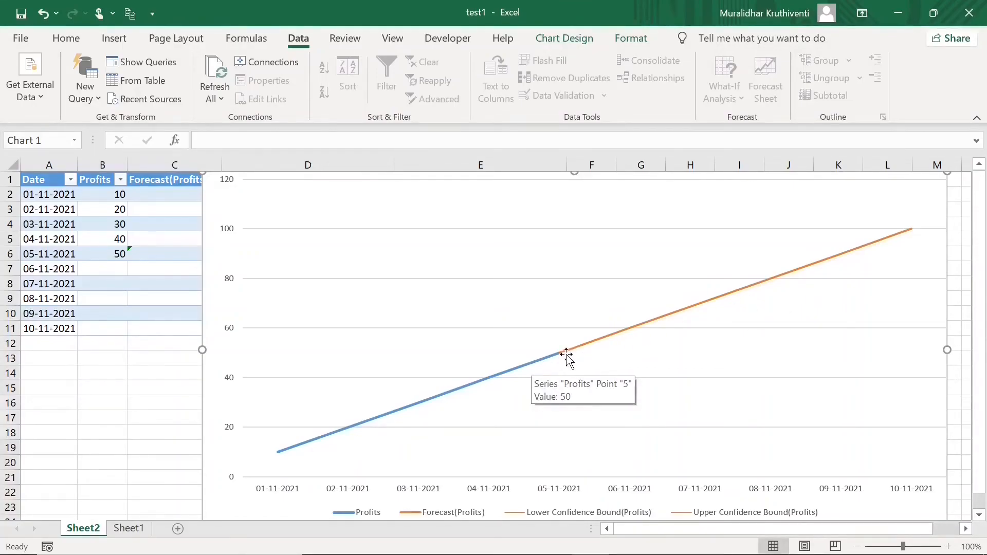
mouse_move(564, 360)
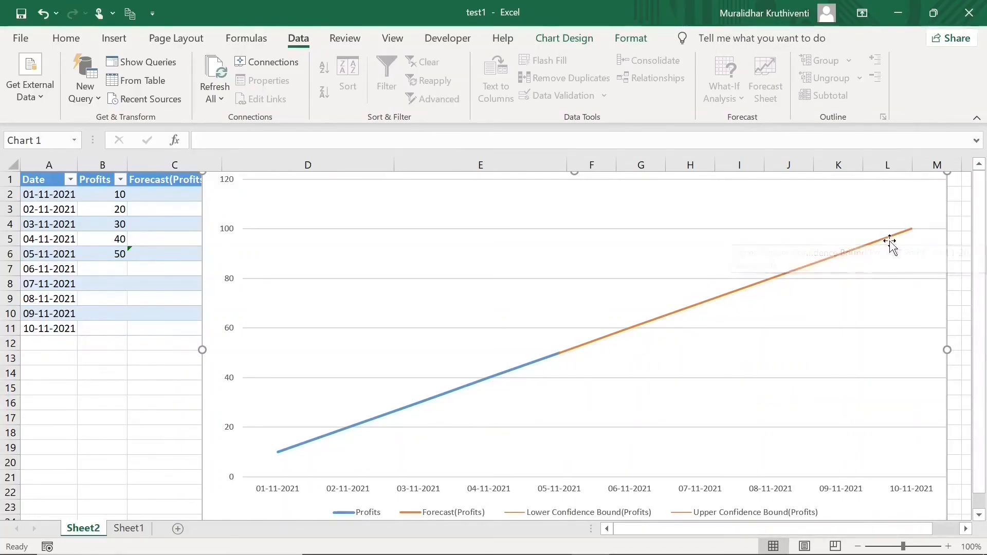
mouse_move(911, 232)
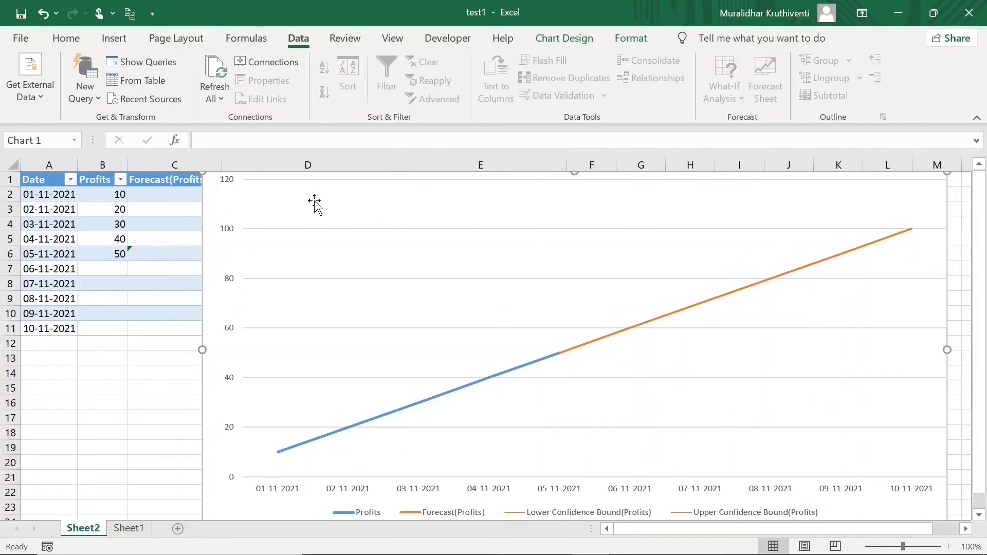
drag(315, 205, 305, 185)
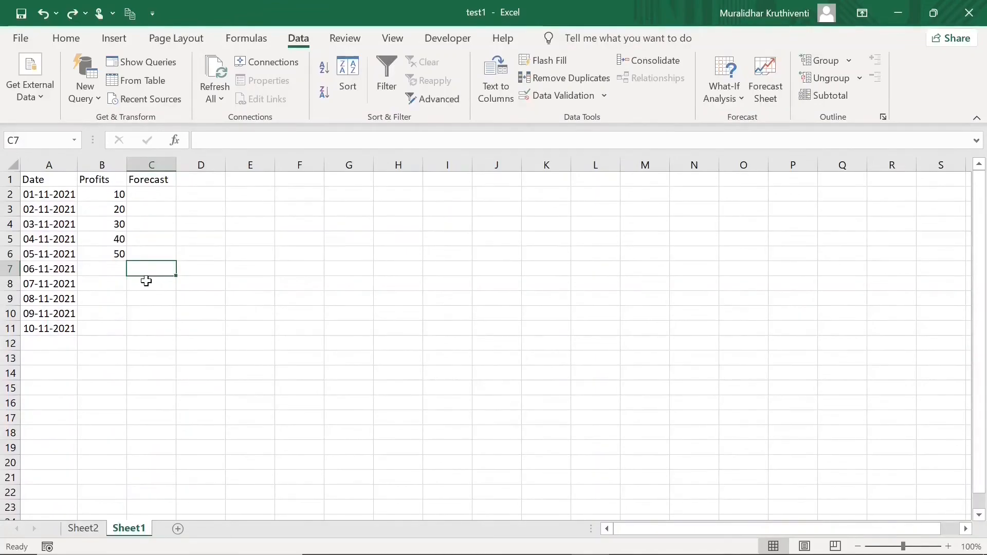
On Sheet1, replace the profits in B3, B4, B5 and B6 with 3, 4, 1 and 5
click(118, 210)
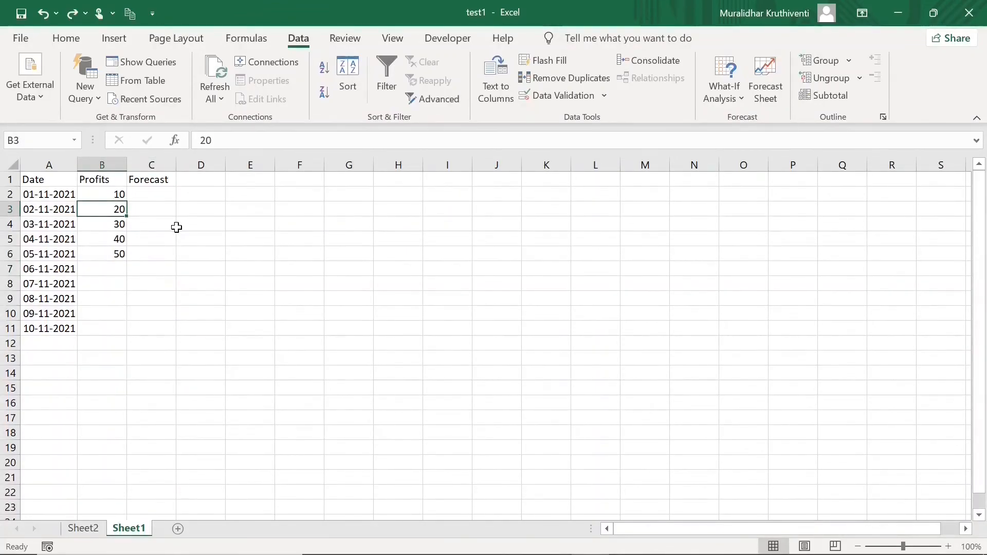
text(3)
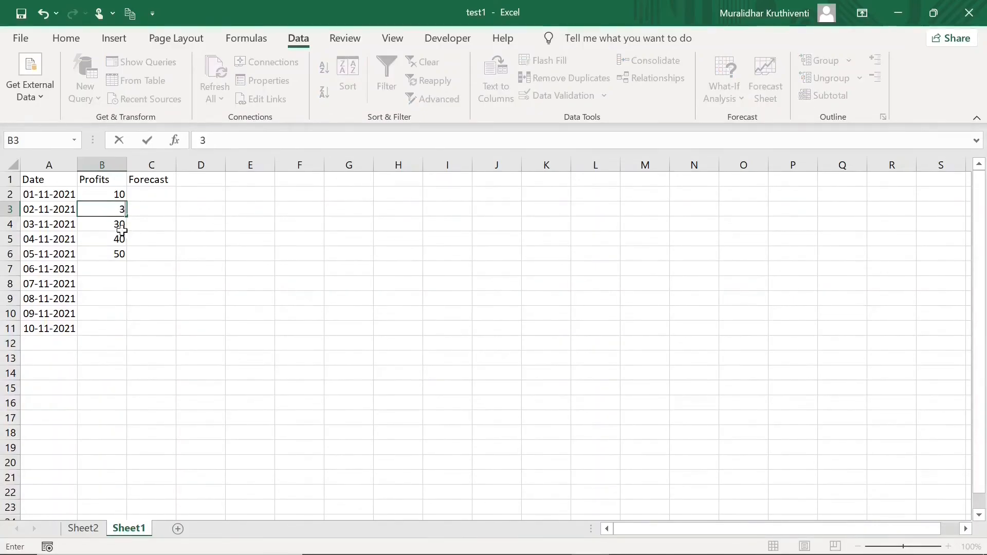
click(117, 229)
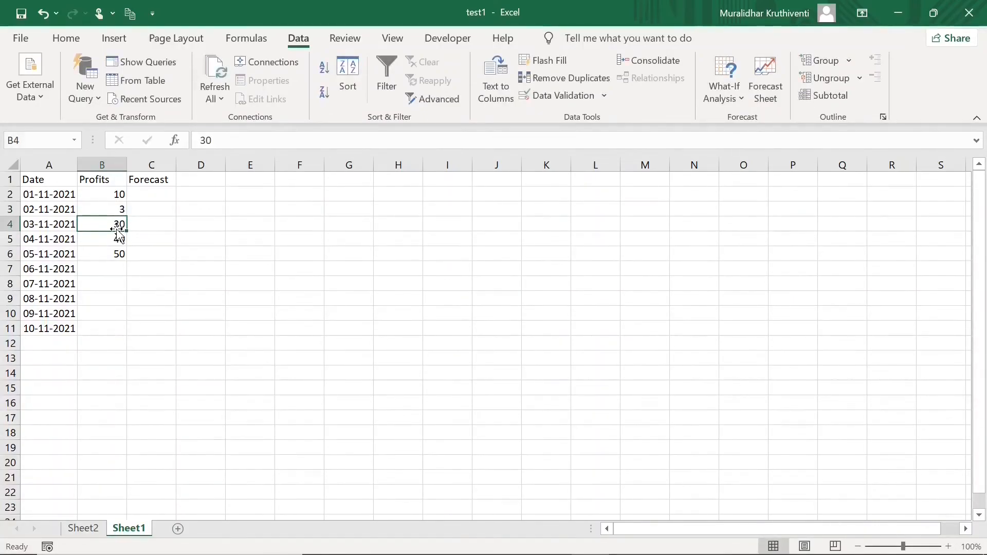
text(4)
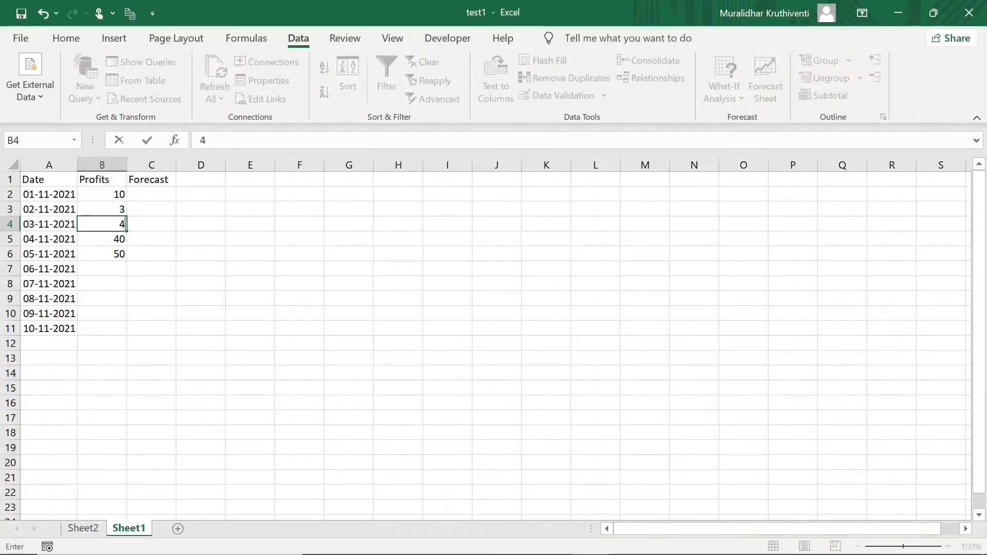
click(120, 239)
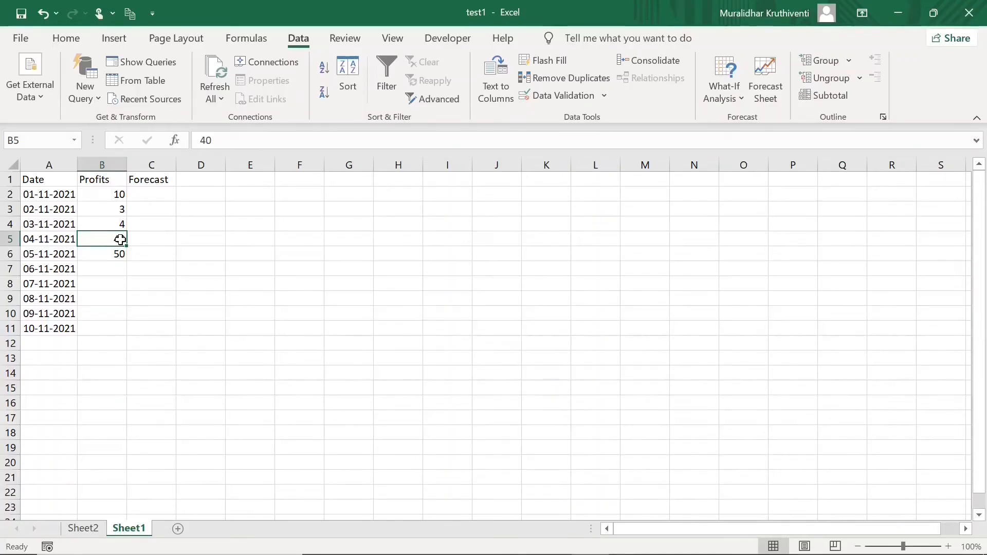
text(1)
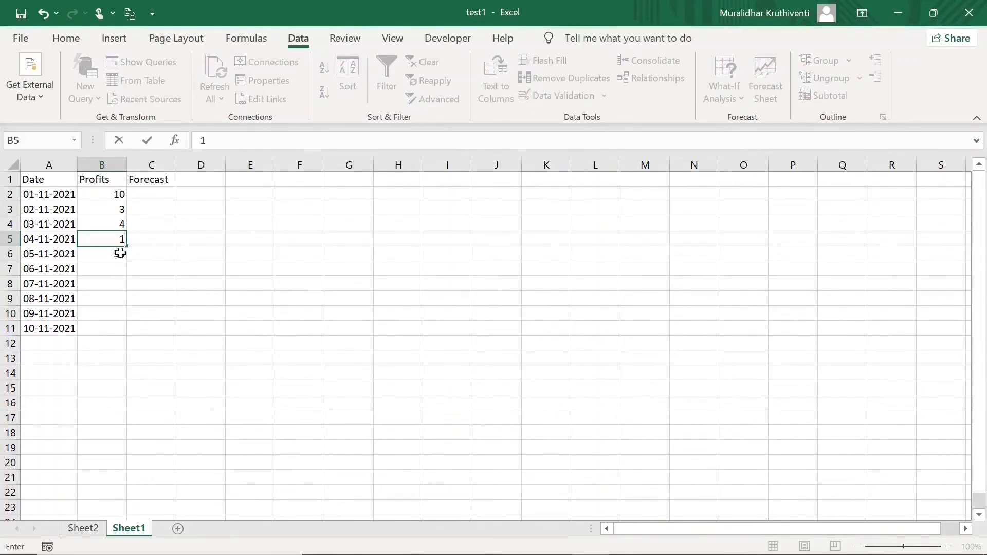
click(120, 254)
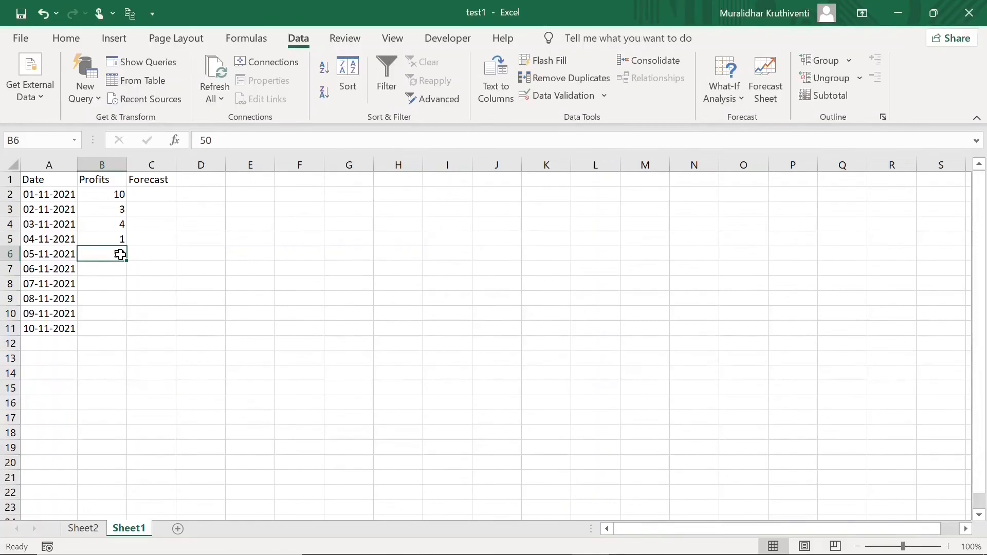
text(5)
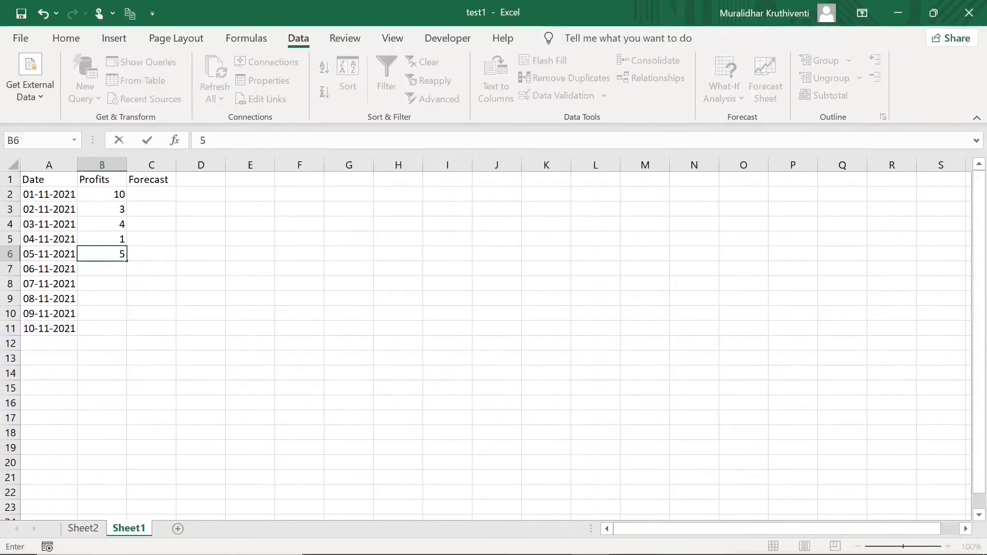
Insert a 2-D line chart with markers from the dates and profits in A2:B11
click(201, 285)
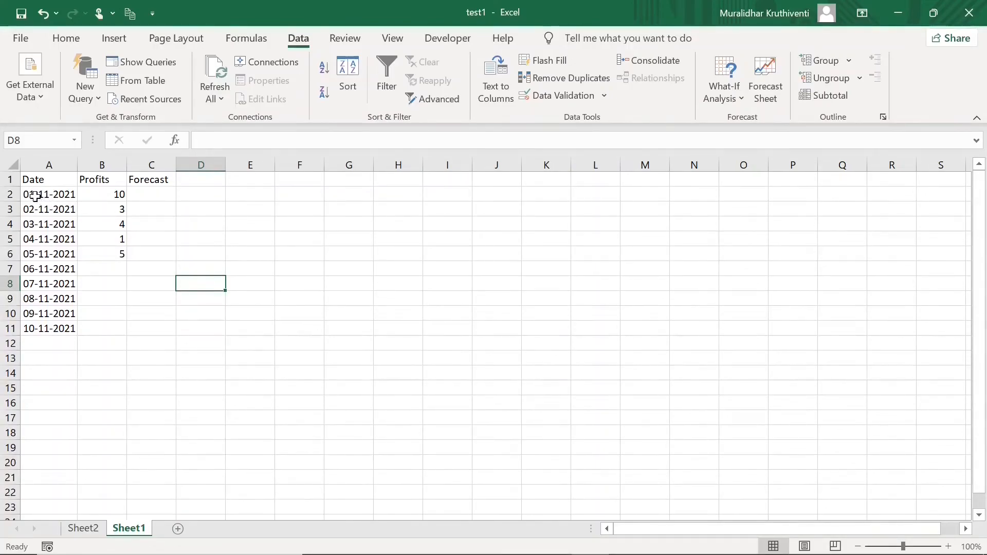
drag(35, 196, 95, 324)
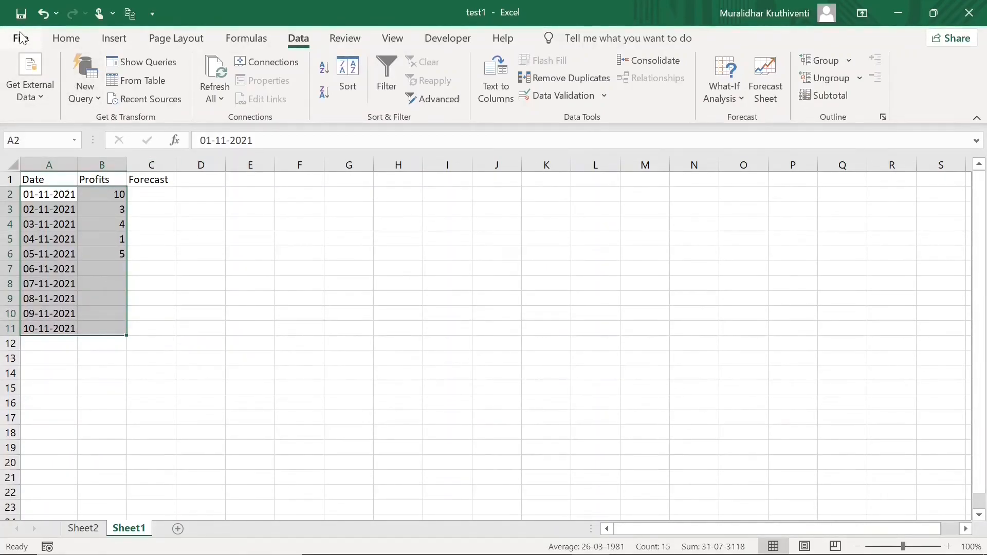
click(114, 40)
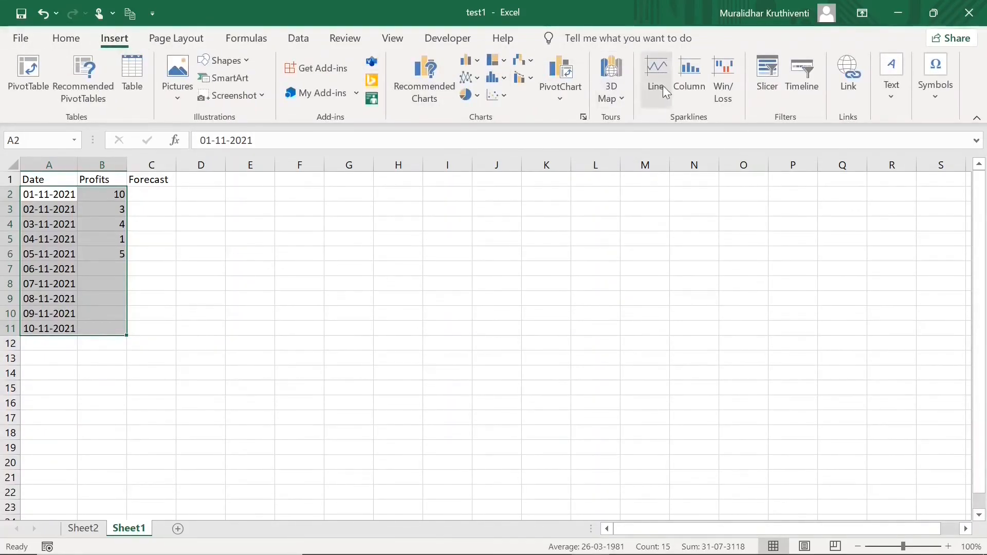
click(478, 80)
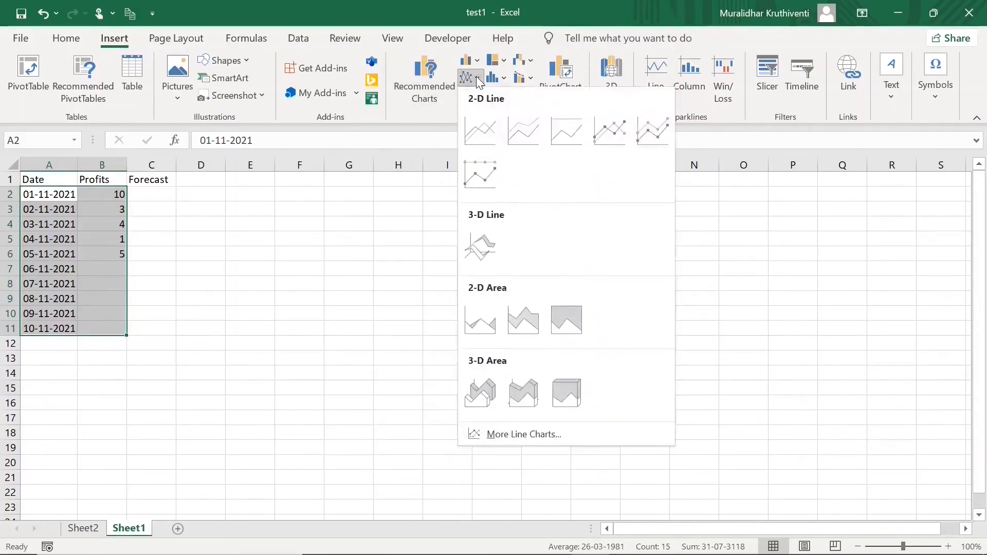
click(619, 133)
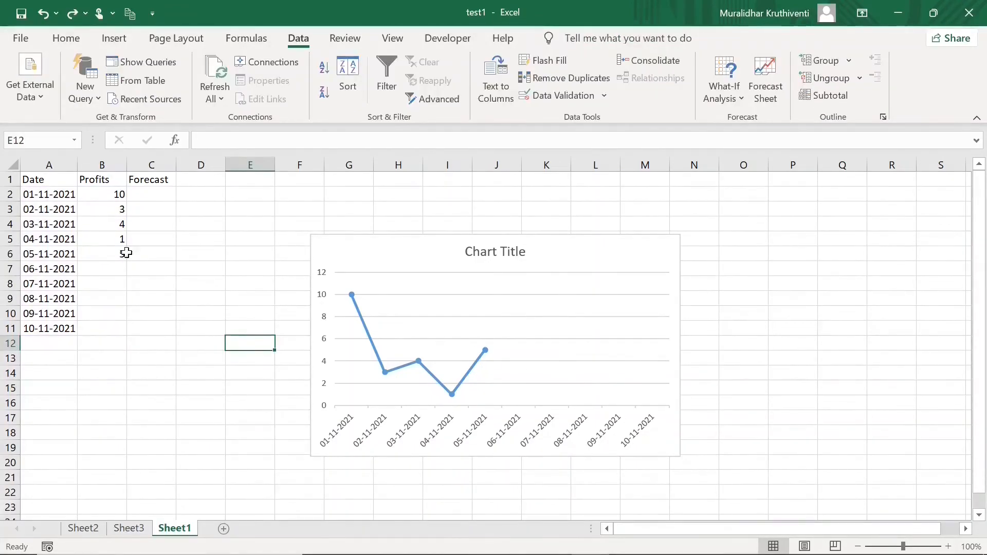
Create a forecast worksheet from the dates and profits in A1:B11, with the forecast ending on 10-11-2021 and the other options at their defaults
drag(37, 179, 103, 328)
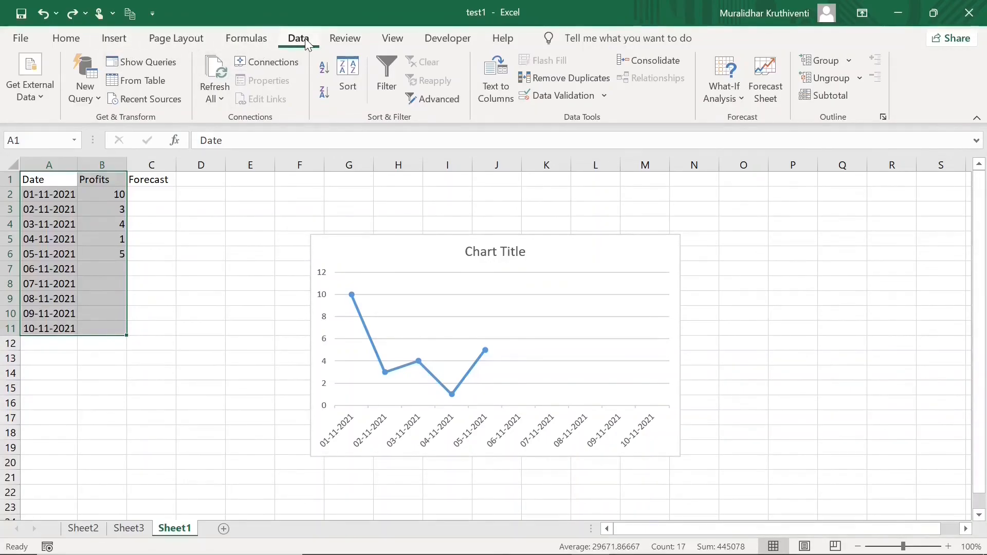
click(762, 84)
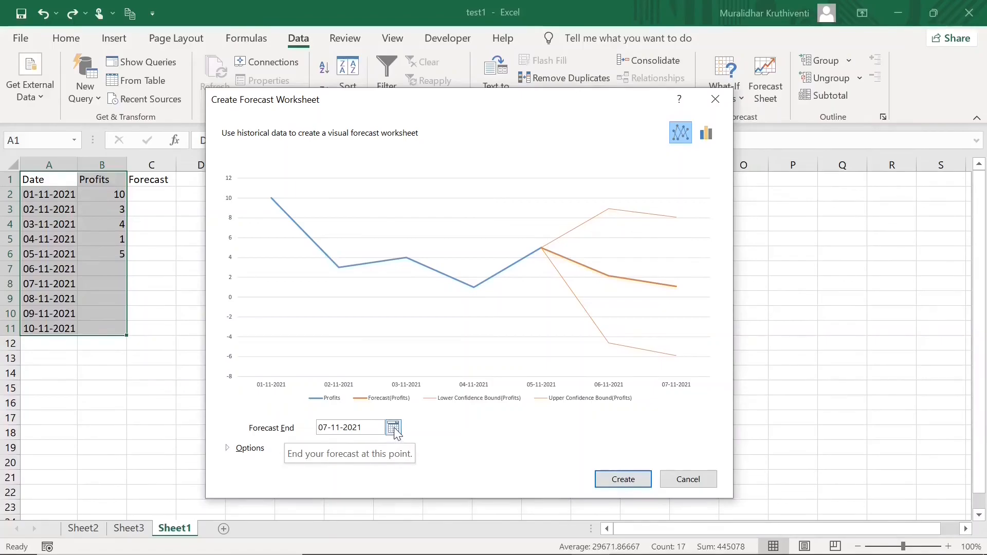
click(394, 428)
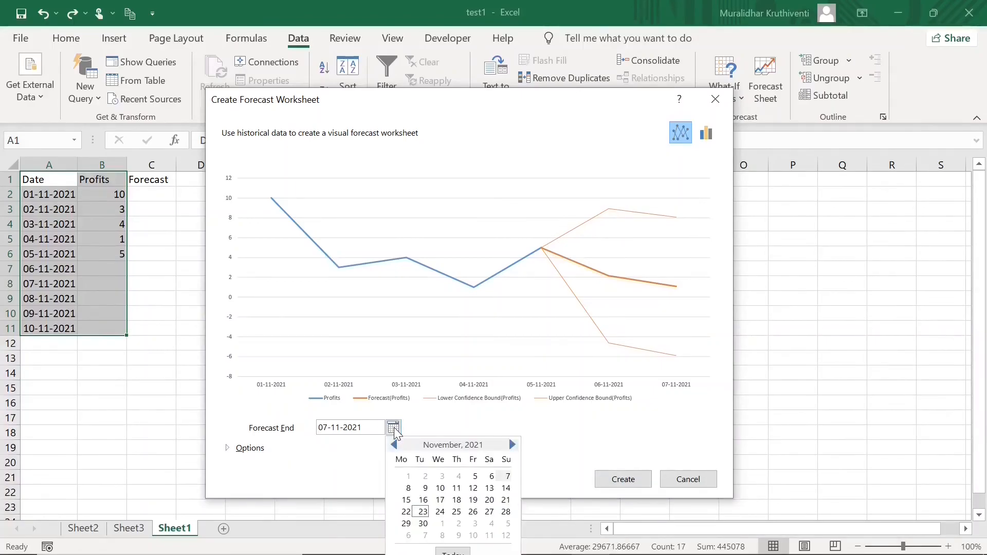
click(439, 489)
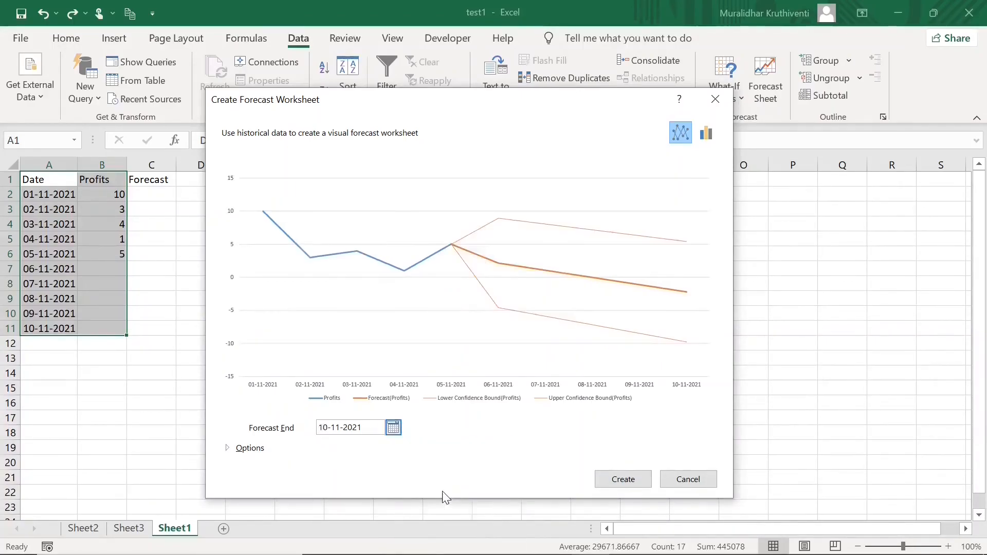
click(228, 448)
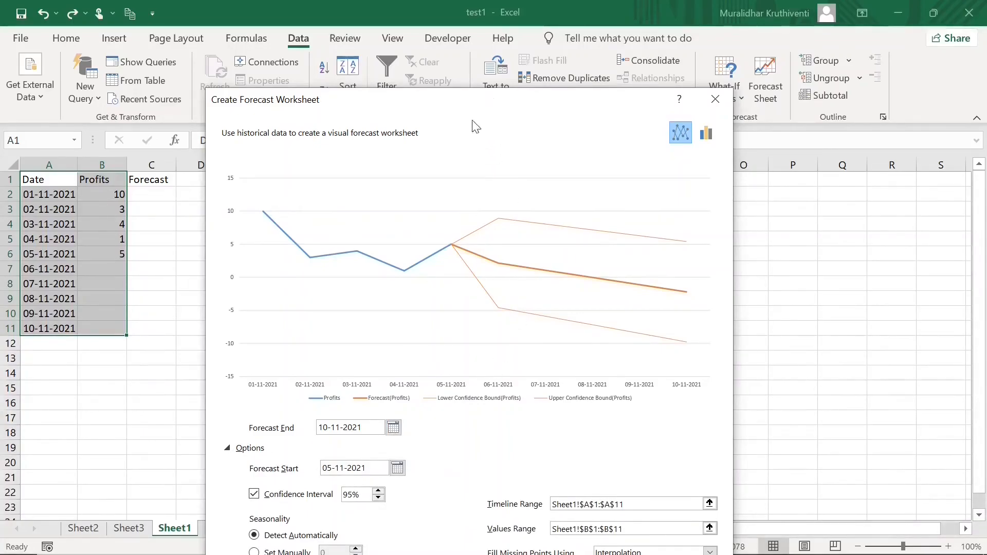
click(228, 449)
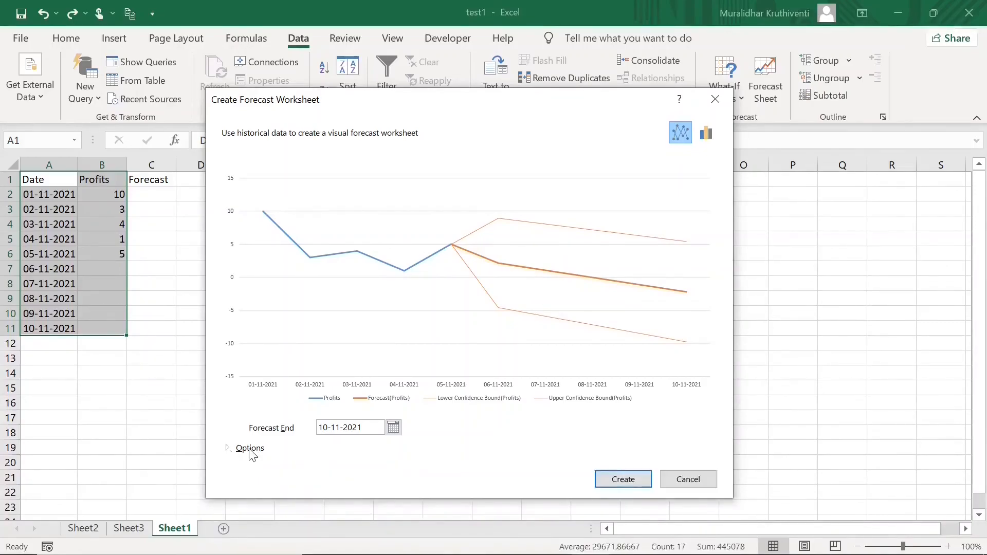
click(621, 480)
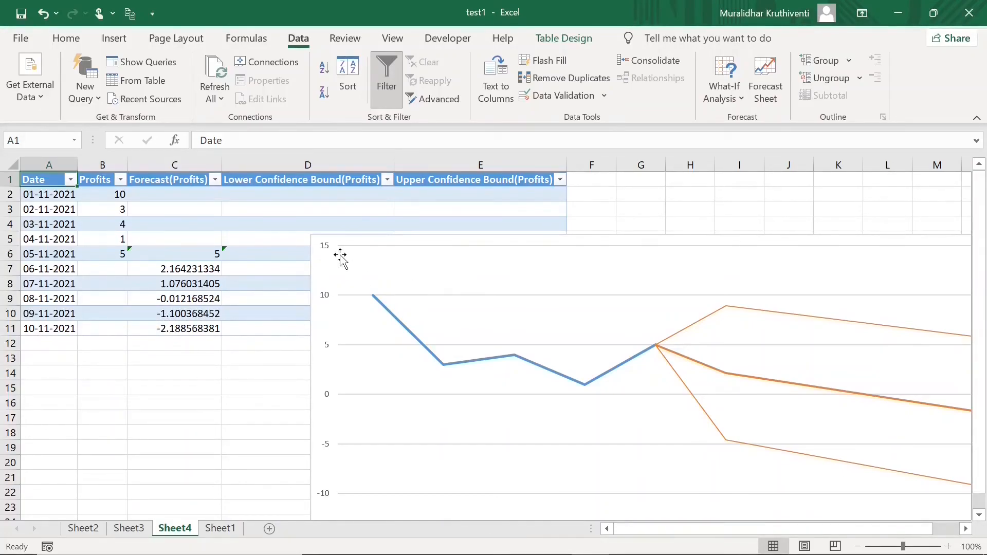
Move the forecast chart beside the Forecast(Profits) column, starting at row 1
click(367, 252)
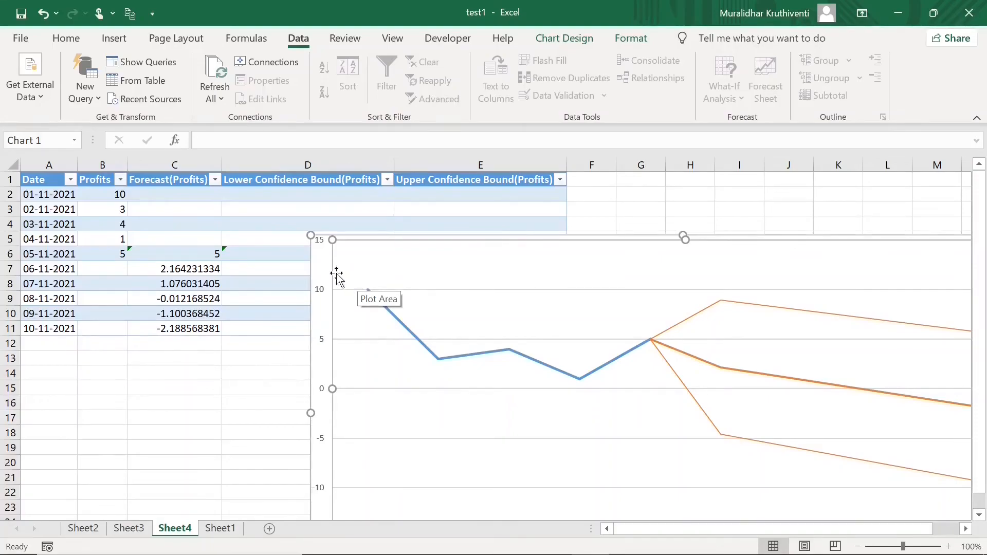
drag(324, 273, 236, 183)
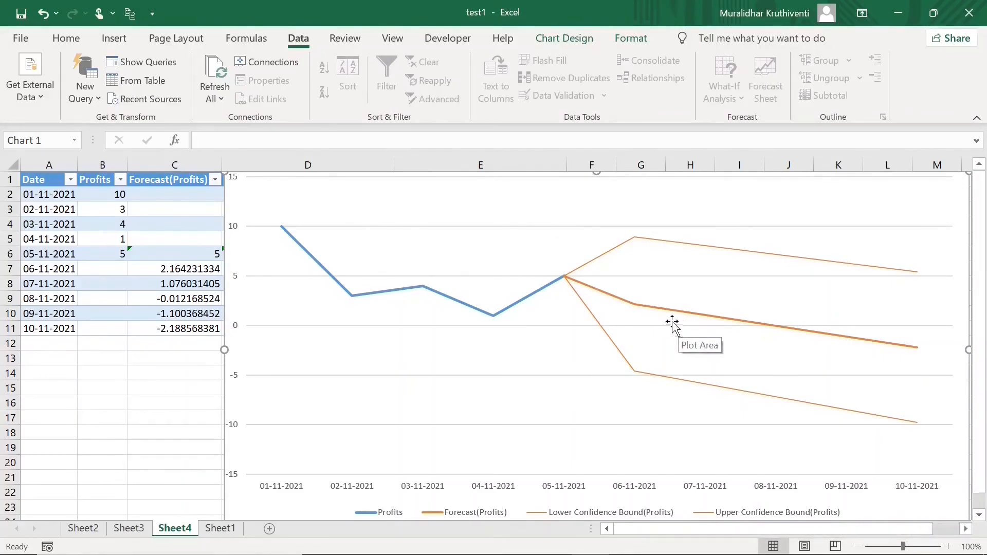
mouse_move(914, 350)
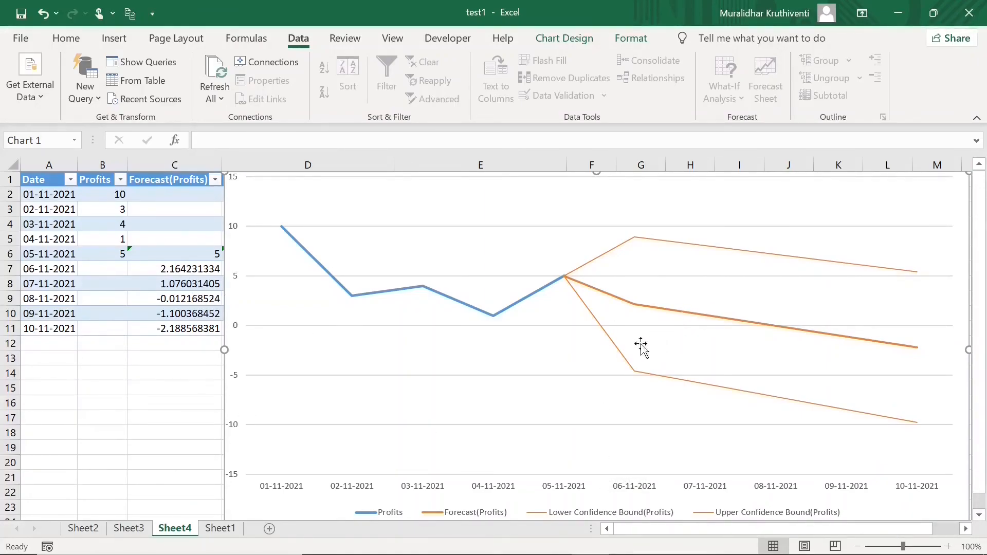
click(529, 407)
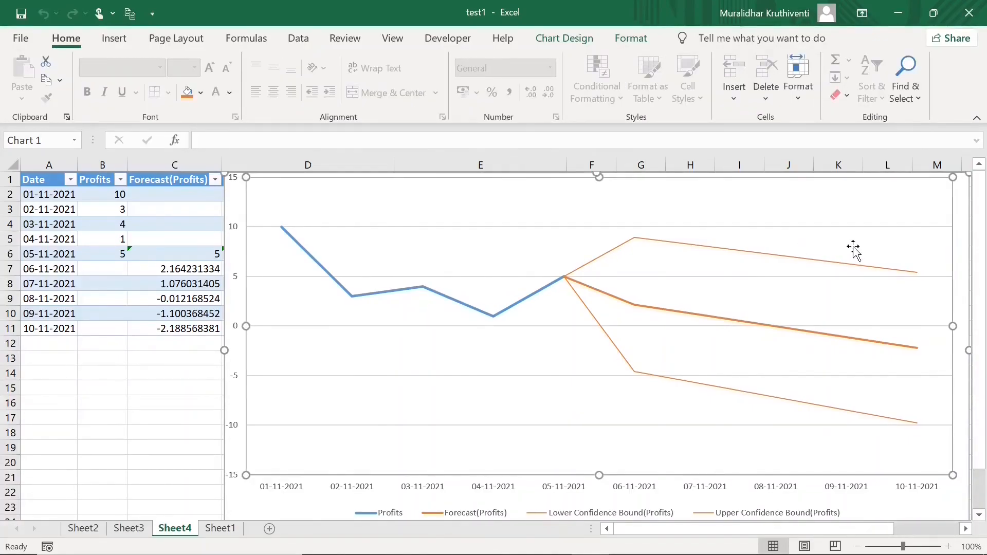
Shrink the forecast chart from its upper corner and move it up to start near row 3, leaving the confidence bound headers uncovered
drag(967, 175, 878, 247)
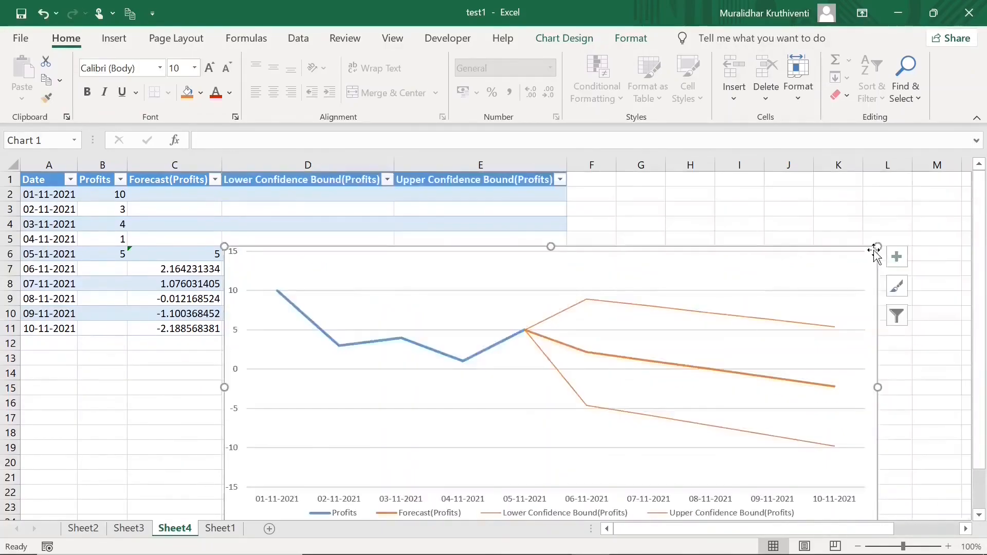
click(648, 263)
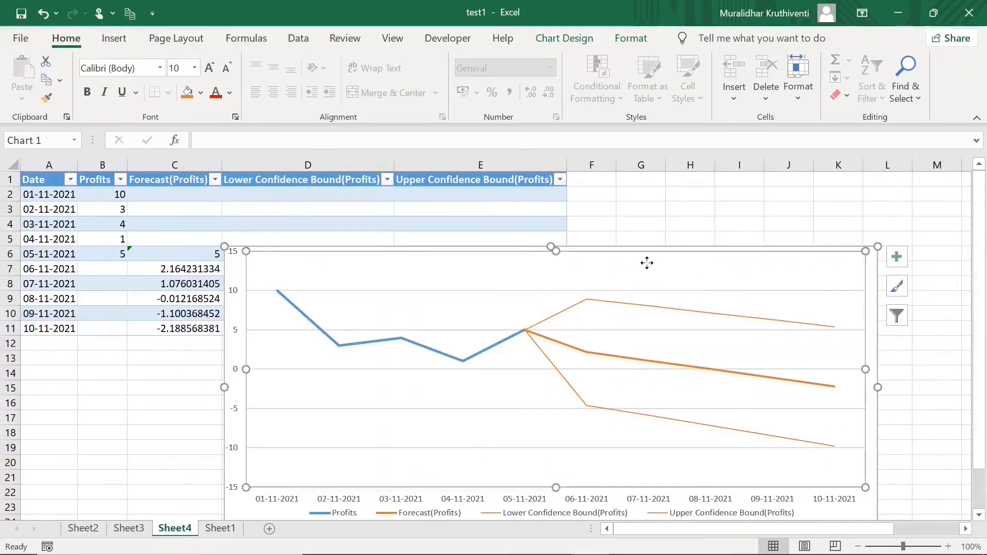
drag(878, 341, 891, 294)
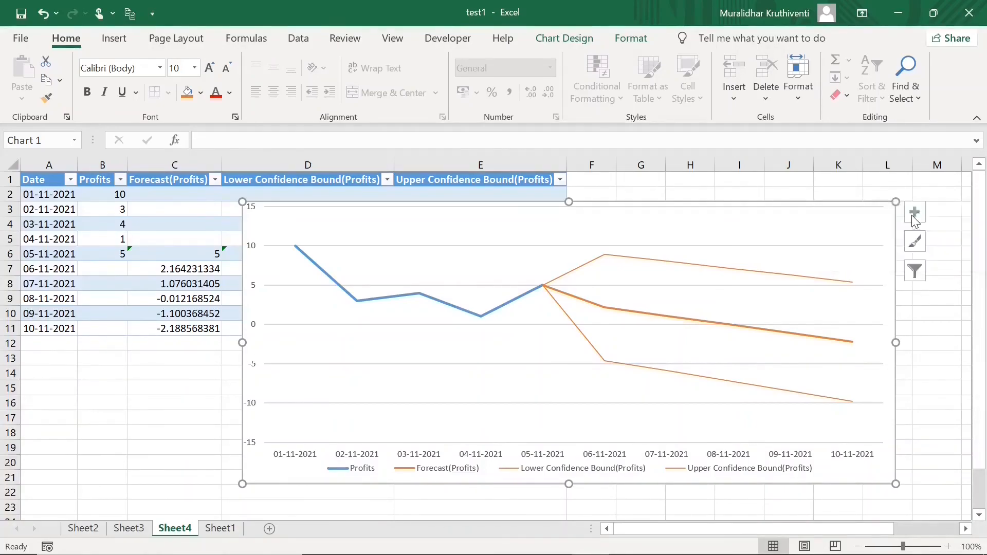
Add data labels to the forecast chart and shift it away from the Forecast(Profits) column to uncover the values
click(911, 216)
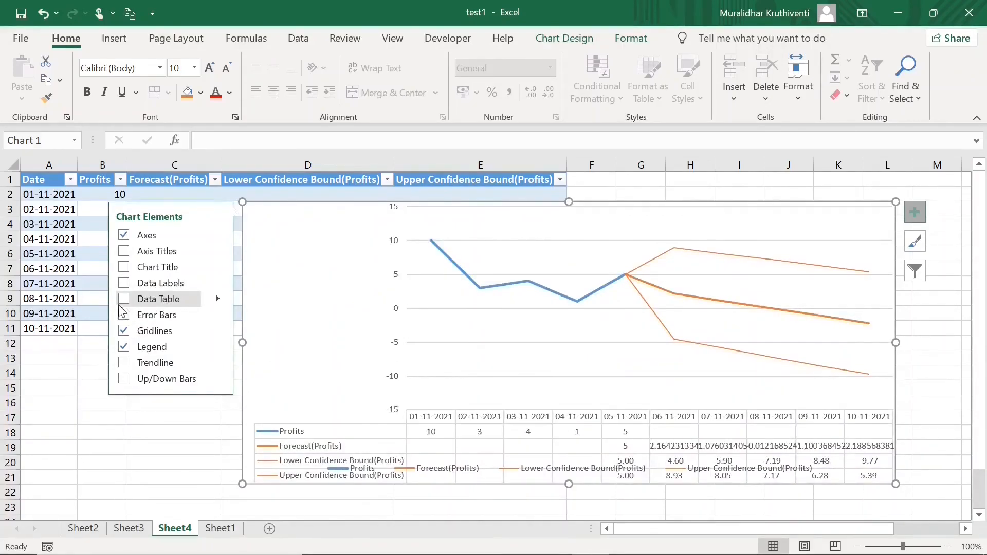
click(124, 289)
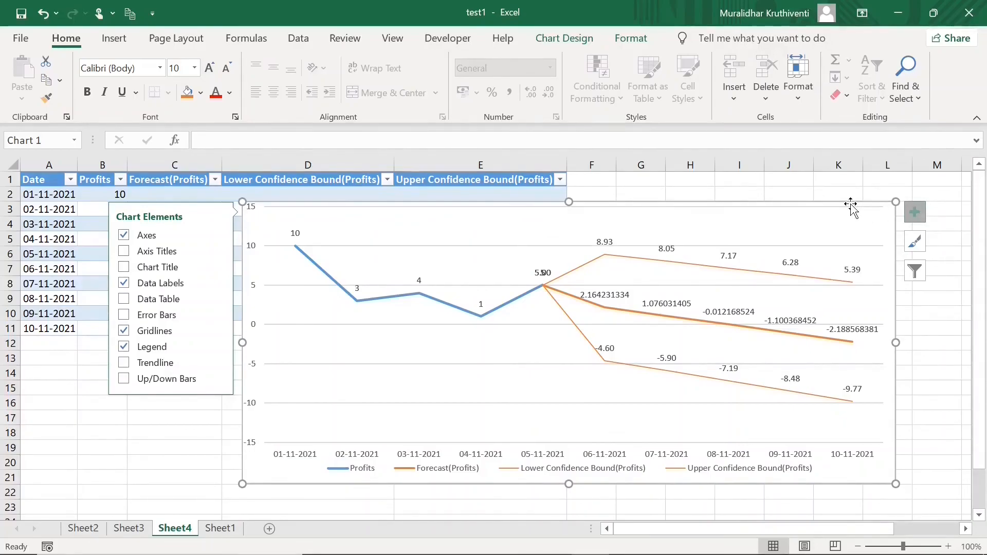
drag(851, 205, 911, 215)
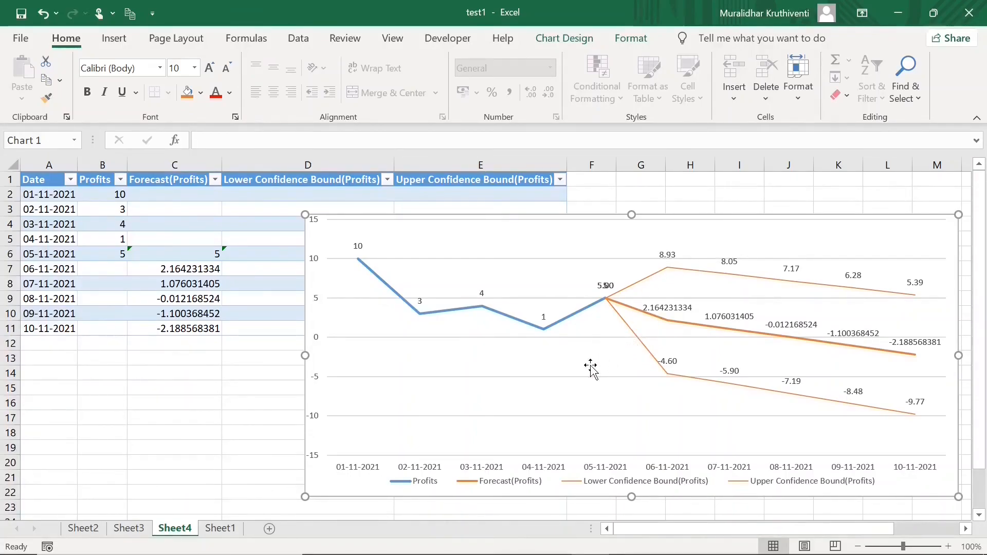
Change the forecast chart's type to Clustered Column after previewing the Clustered Bar type
right_click(443, 358)
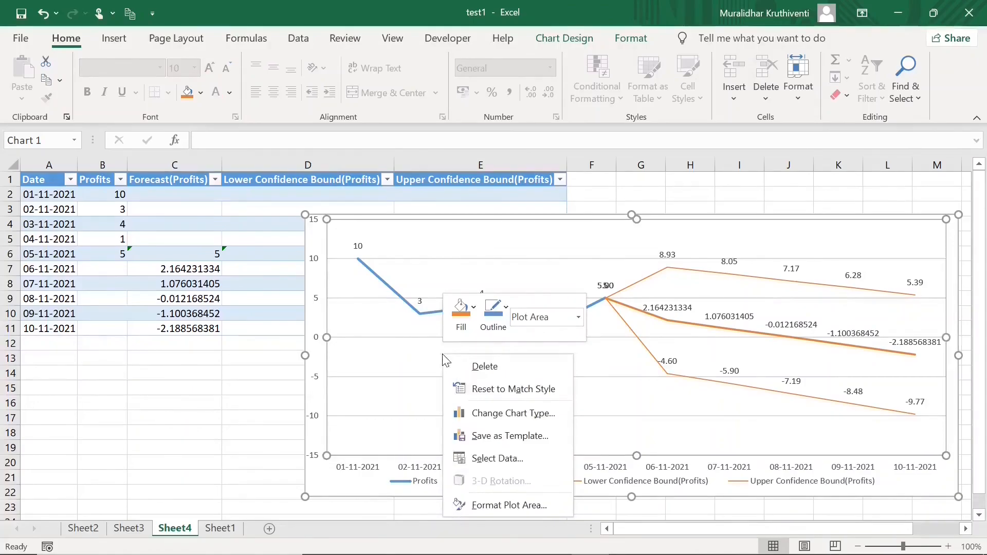
click(521, 415)
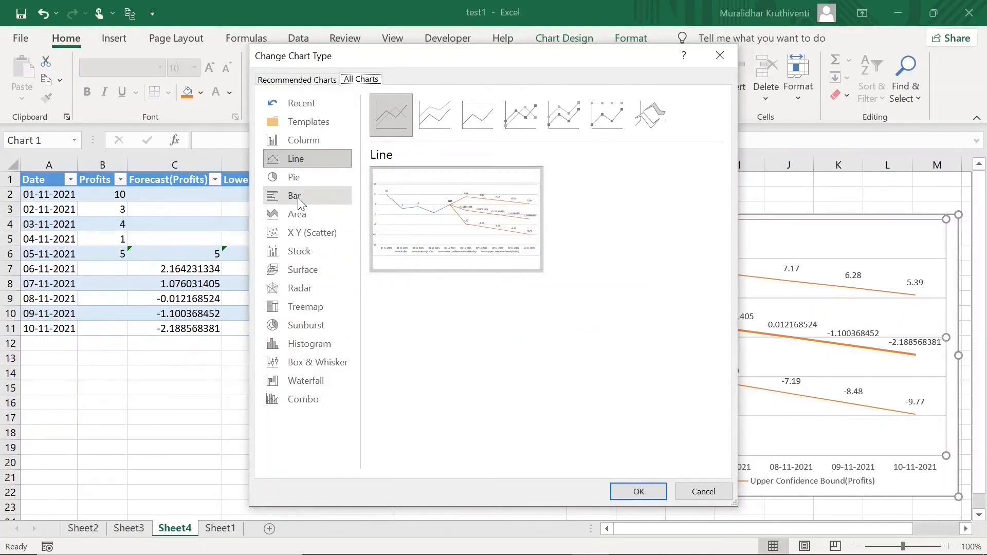
click(298, 198)
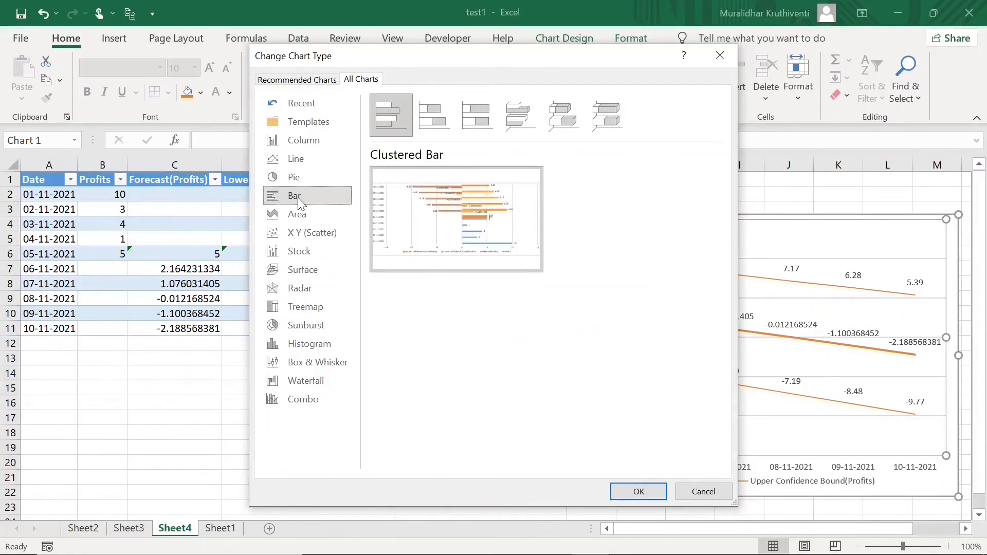
click(301, 139)
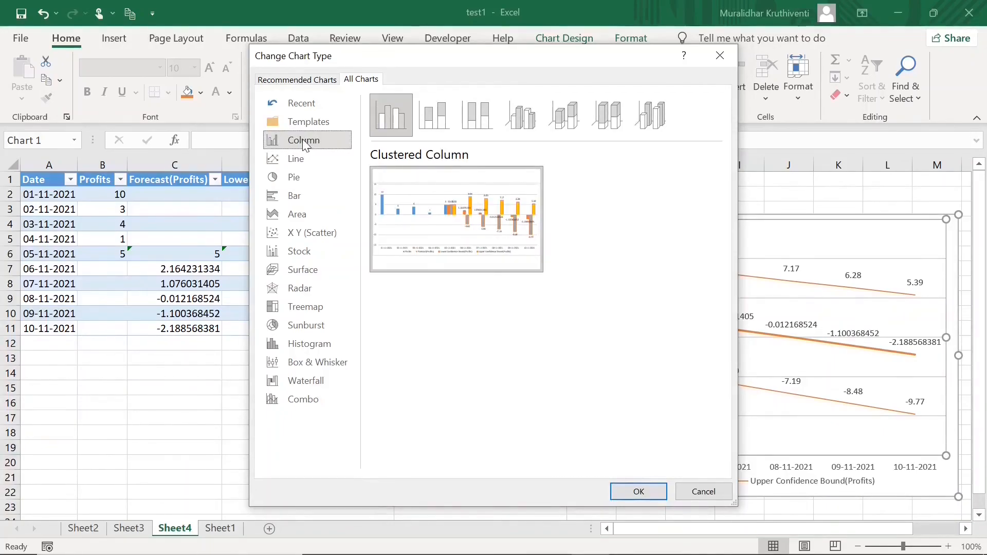
click(640, 492)
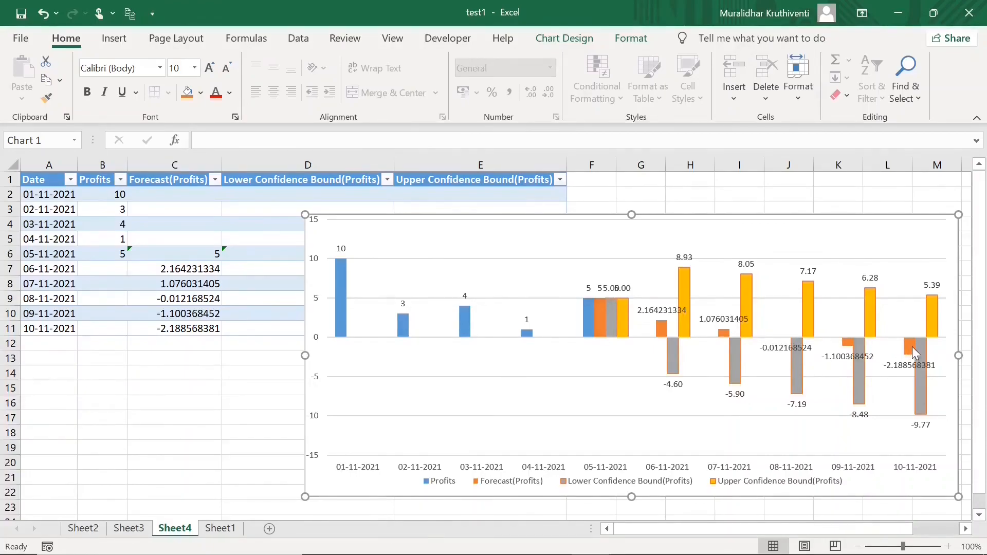
Add a trendline based on the Profits series to the column chart
mouse_move(913, 352)
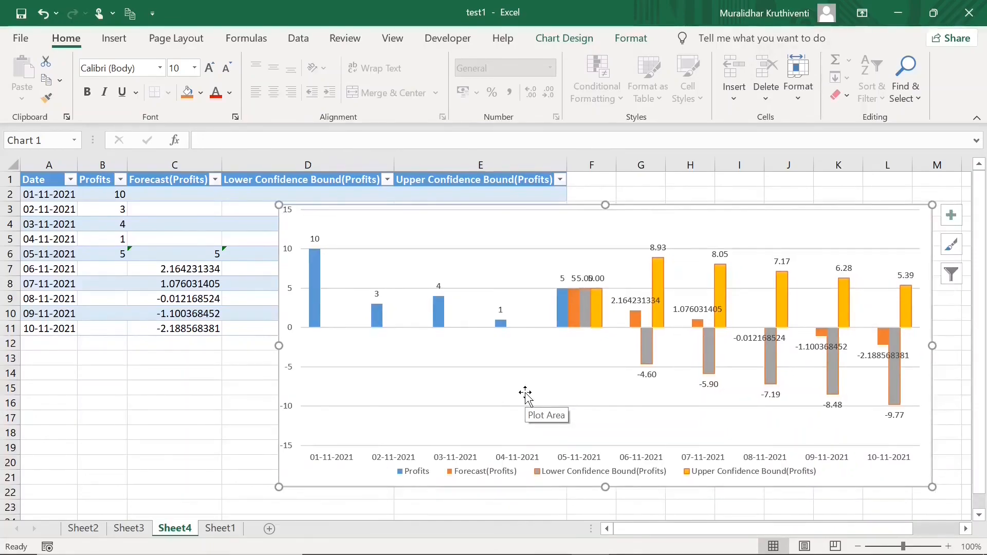
click(952, 216)
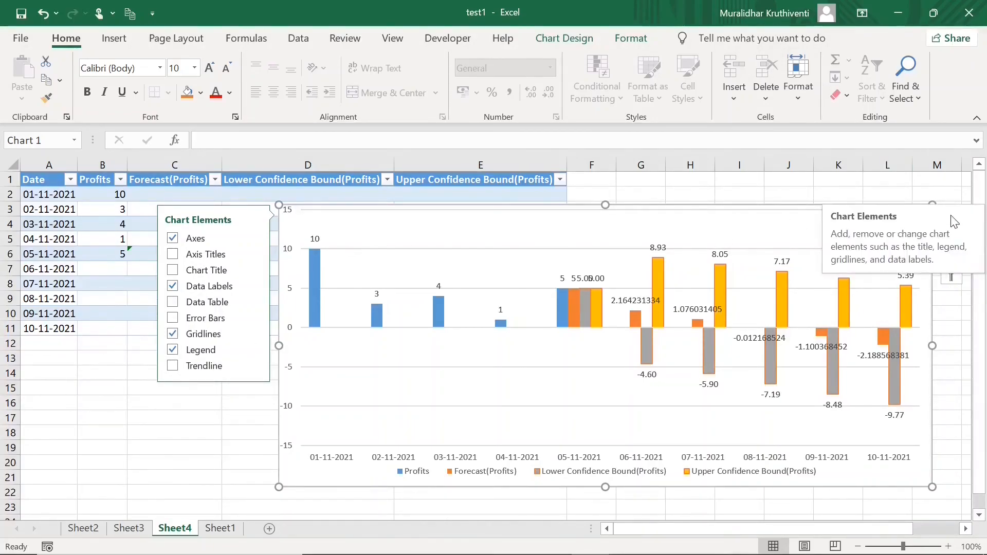
click(173, 368)
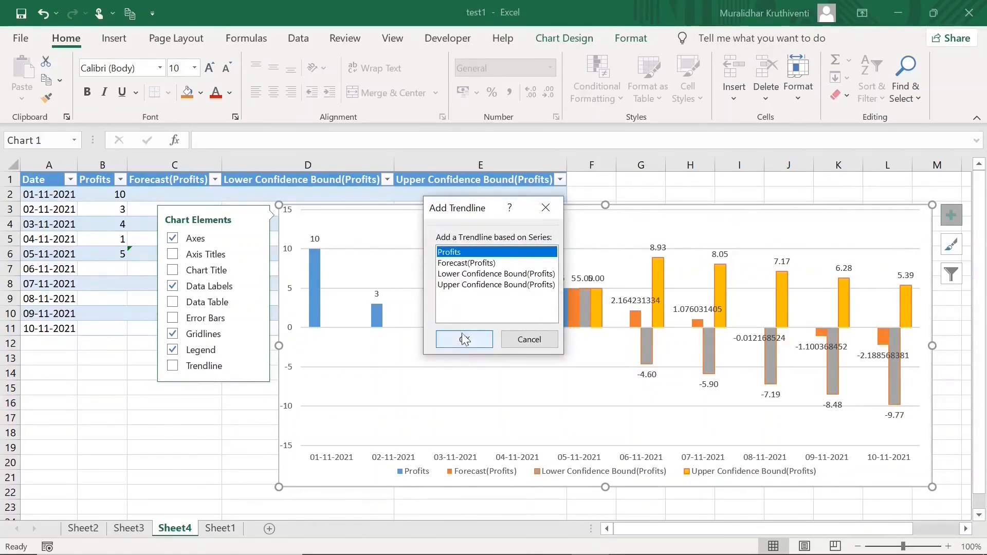
click(466, 342)
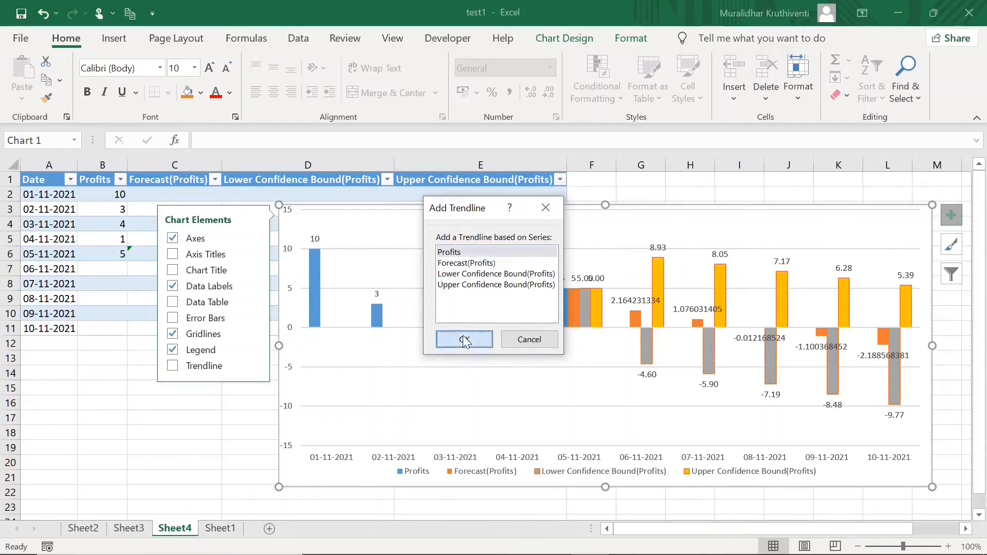